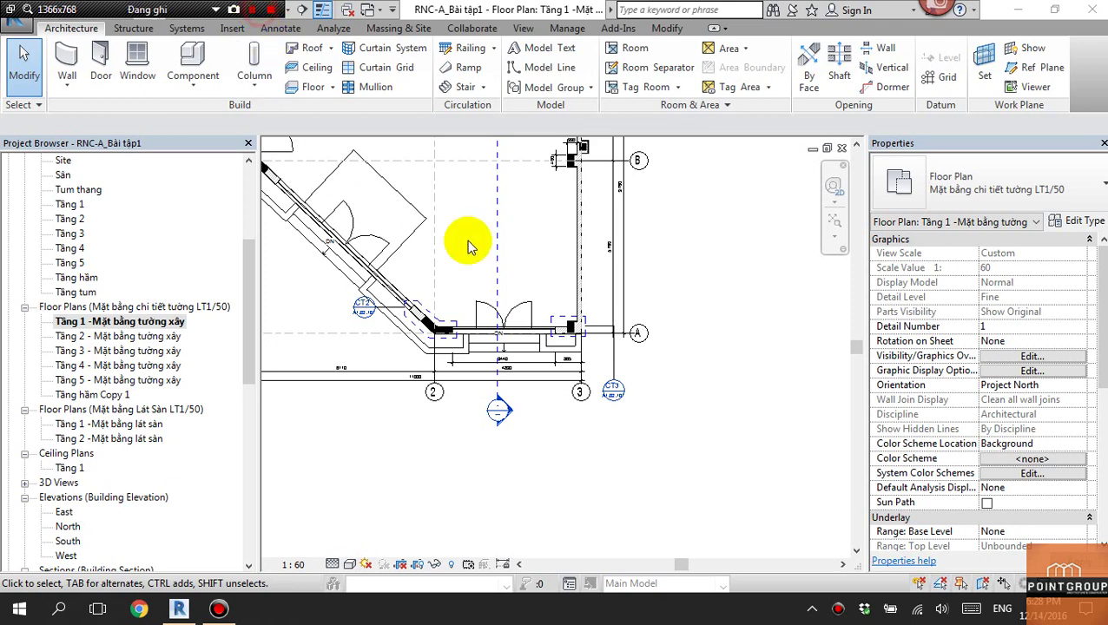
Duplicate the Tầng 1 wall plan view, and duplicate the Tầng 2 wall plan view with detailing.
scroll(710, 329, down, 2)
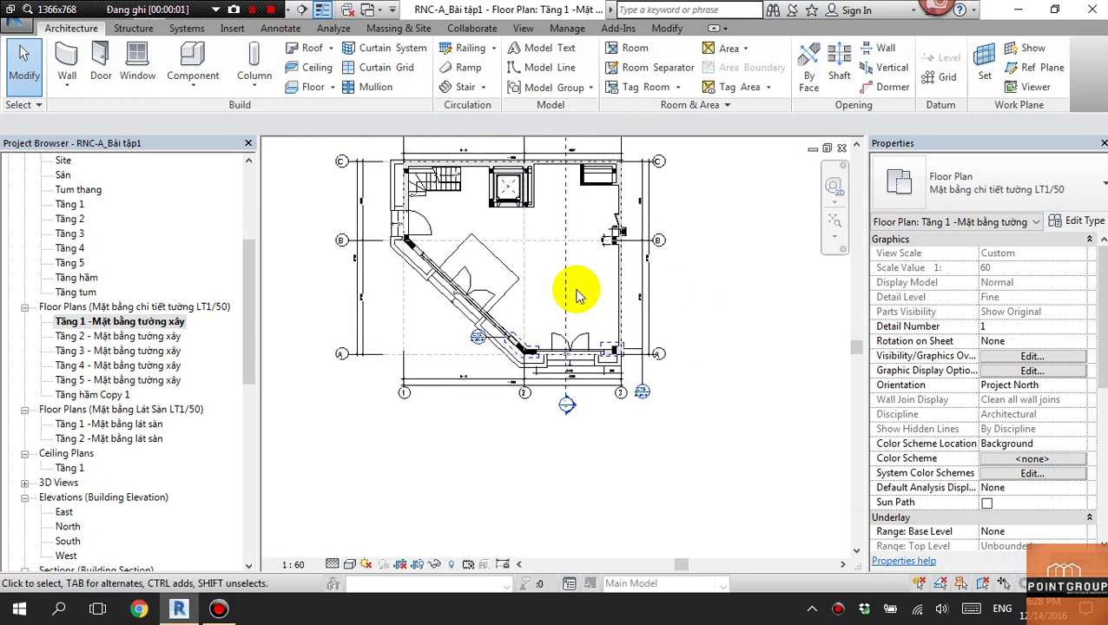
scroll(486, 404, down, 1)
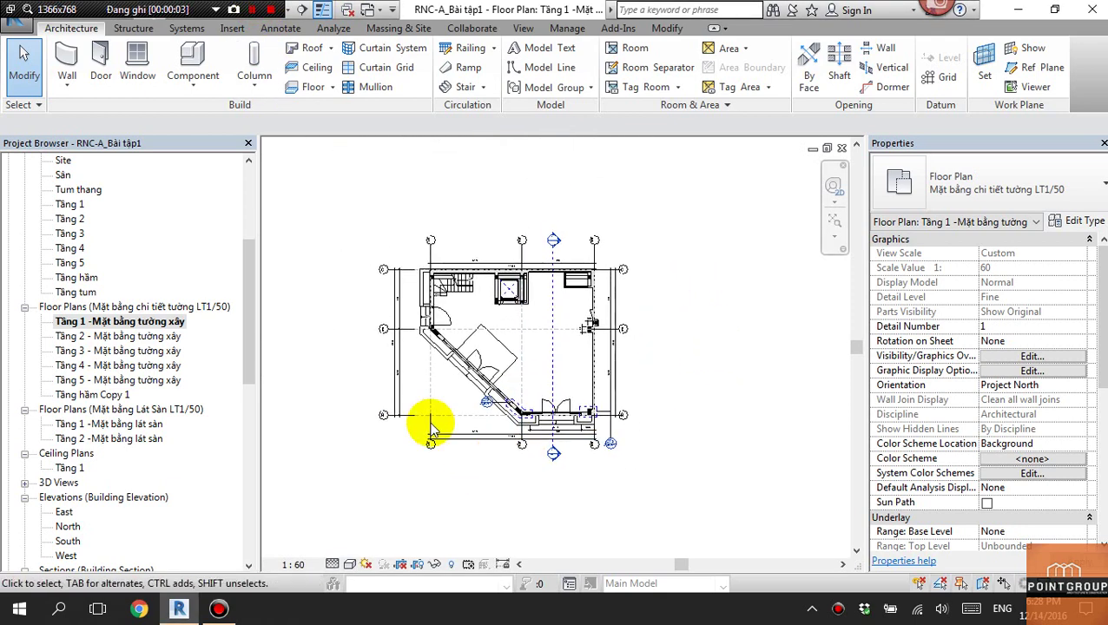
right_click(167, 322)
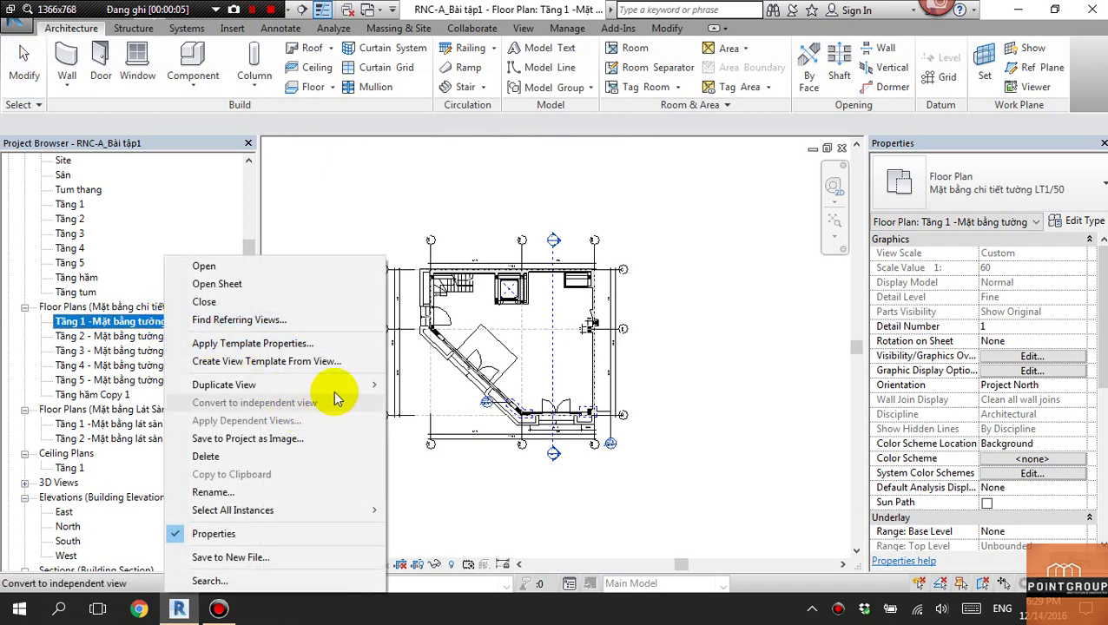
mouse_move(224, 384)
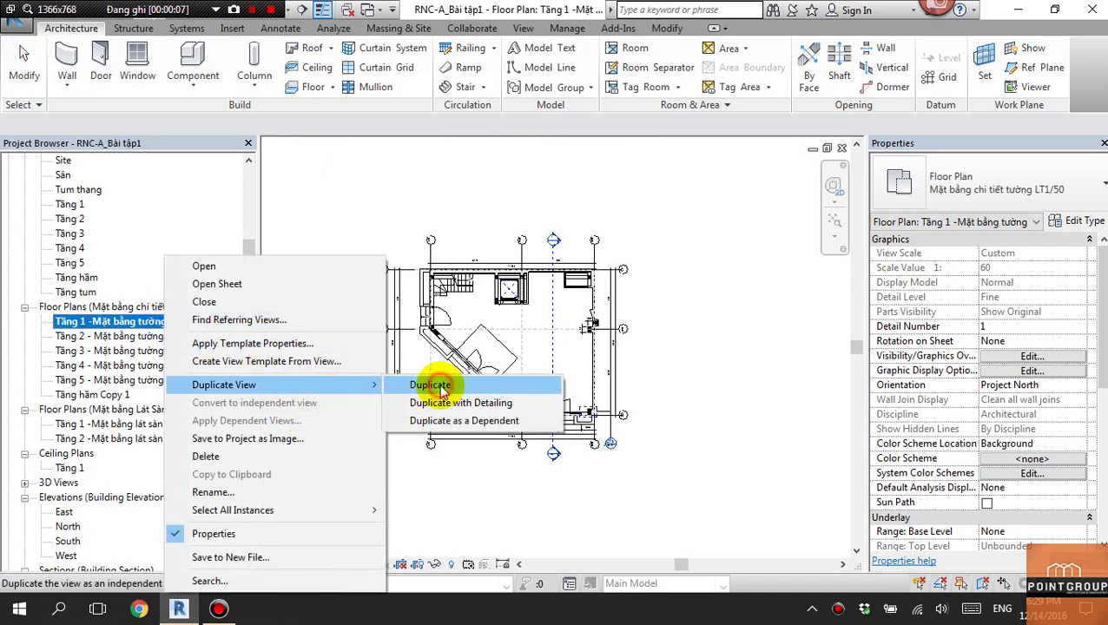
click(440, 403)
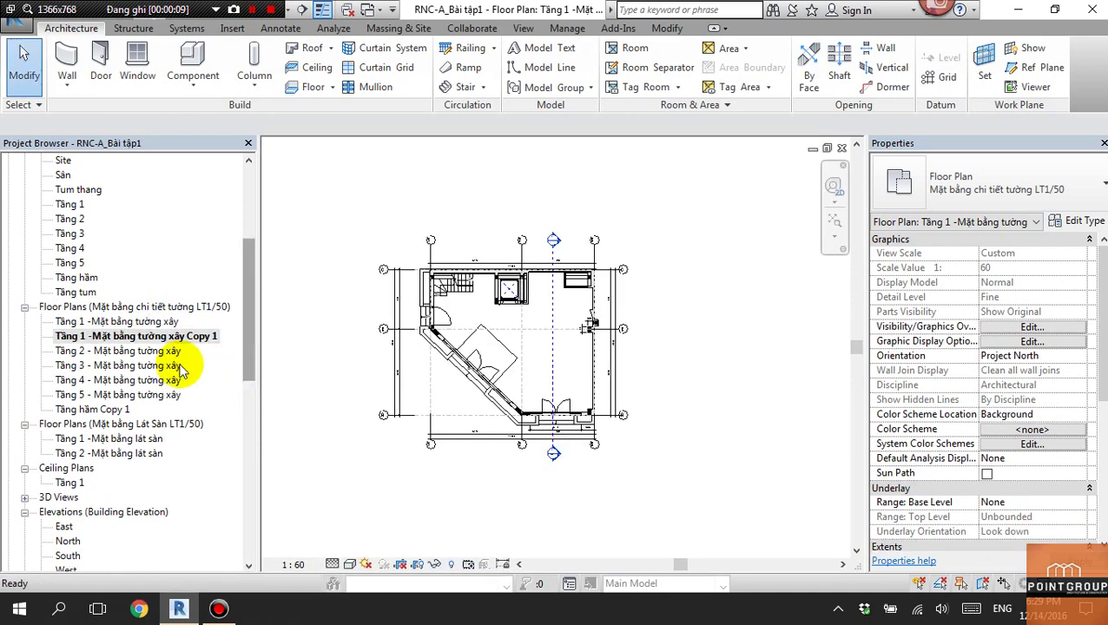
right_click(154, 350)
mouse_move(217, 142)
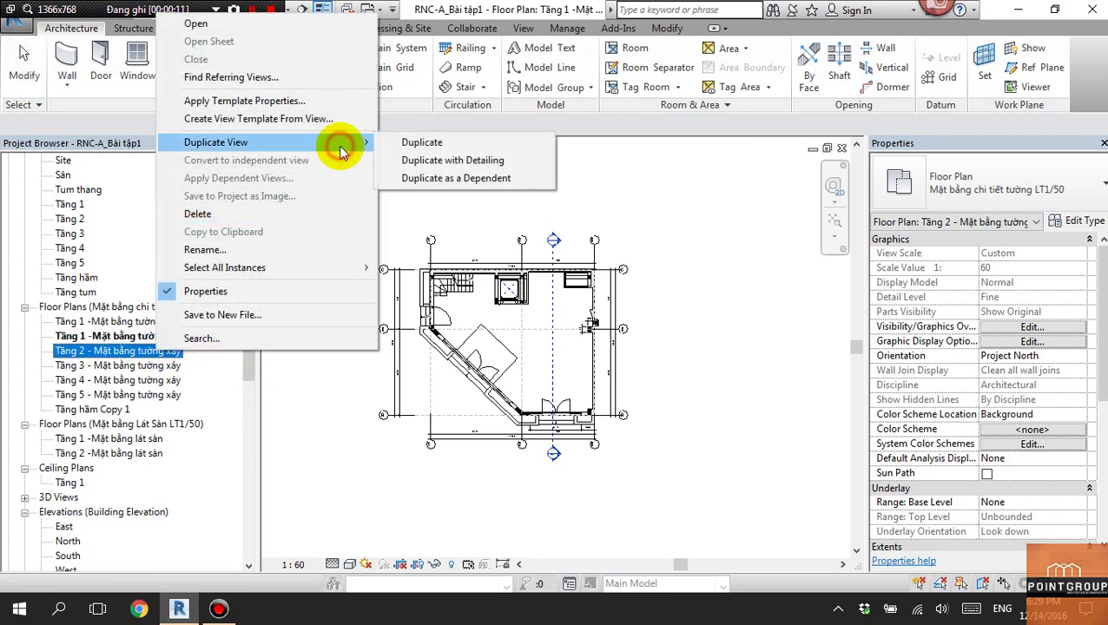
click(442, 161)
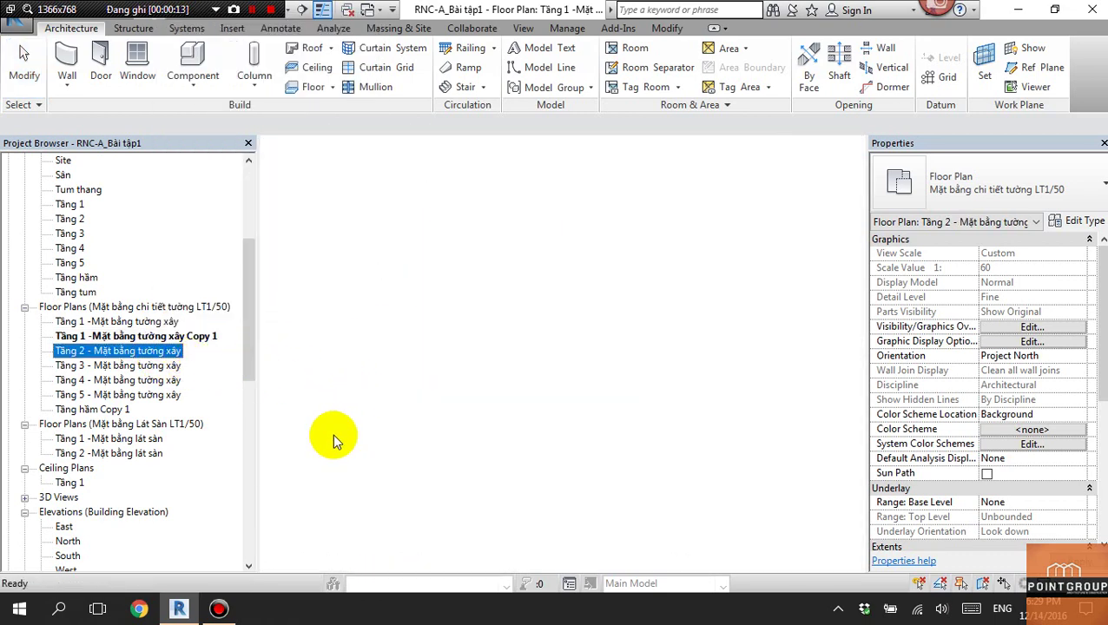
Select both Copy 1 views and start duplicating their view type, then cancel the attempt.
ctrl+click(204, 338)
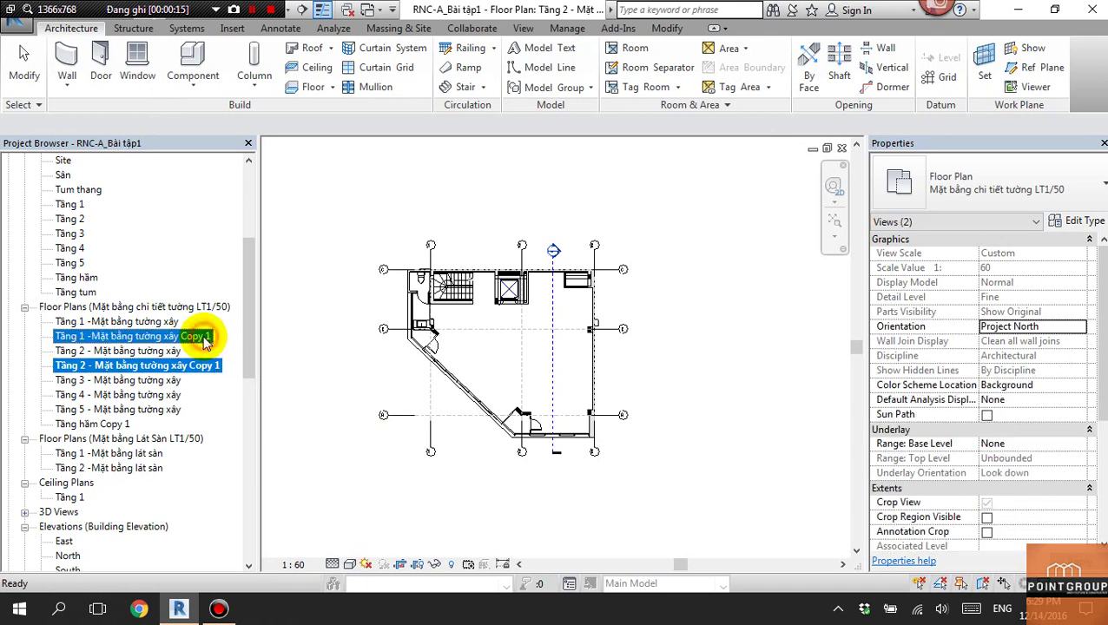
click(1092, 224)
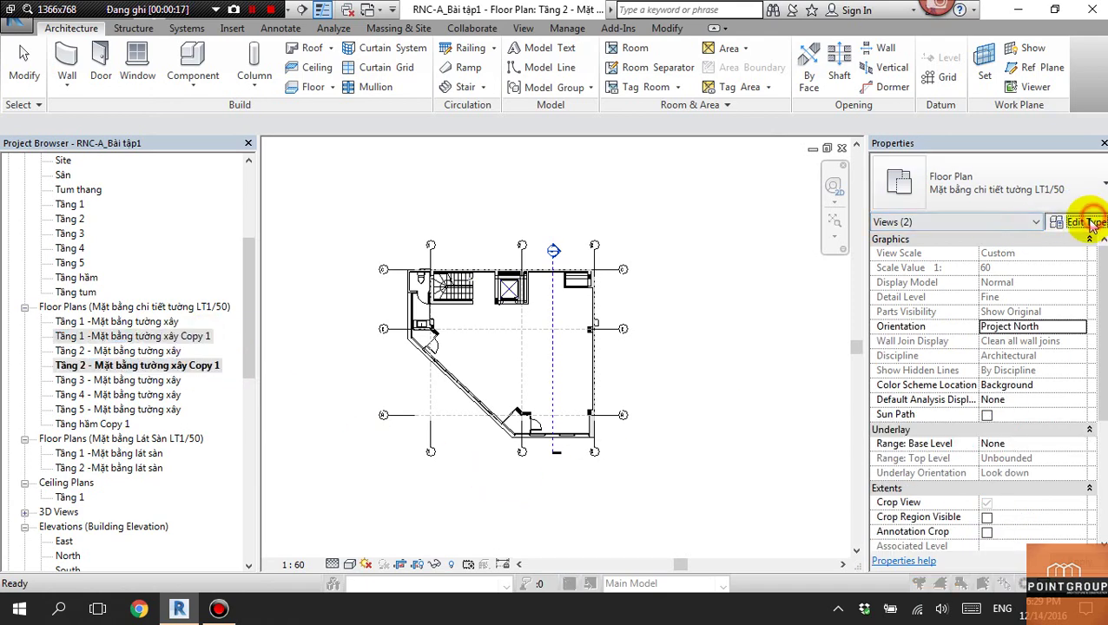
click(1025, 131)
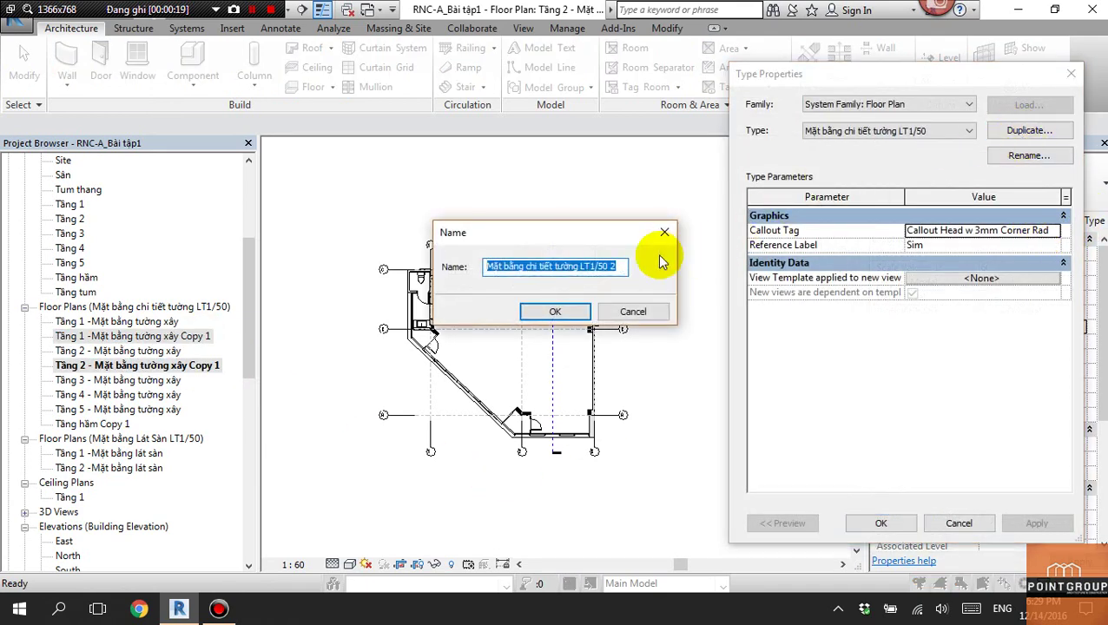
drag(565, 233, 672, 204)
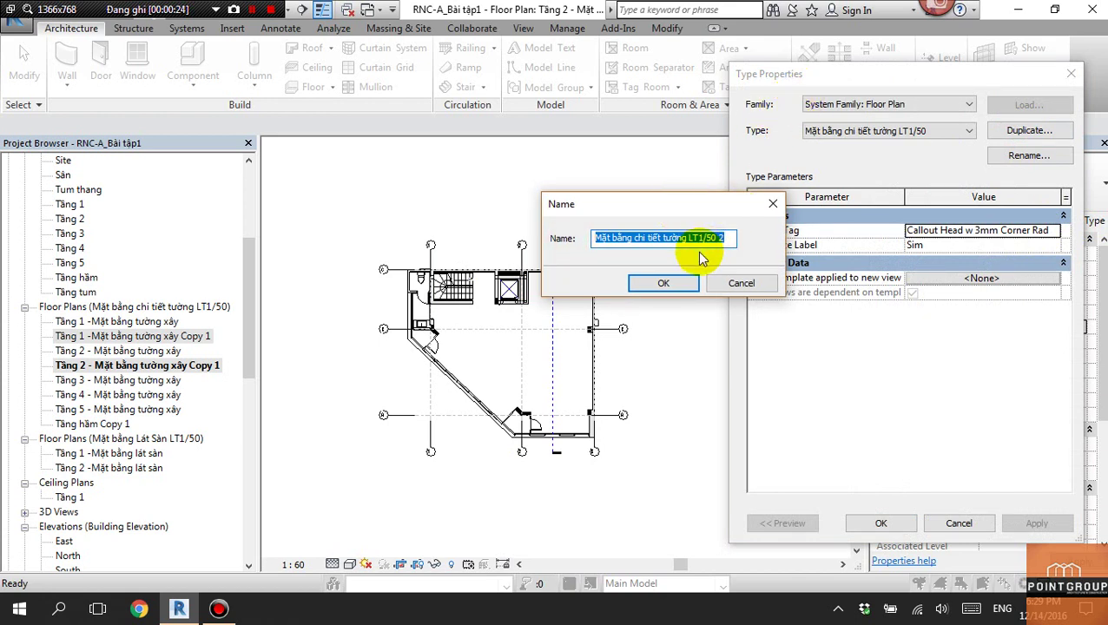
click(773, 204)
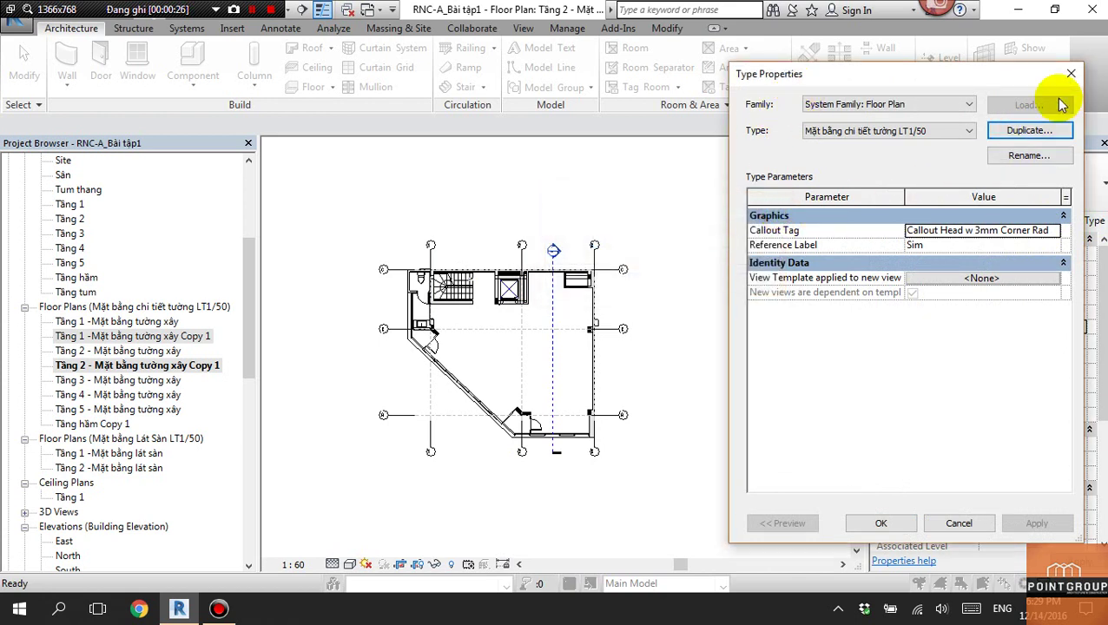
click(1071, 74)
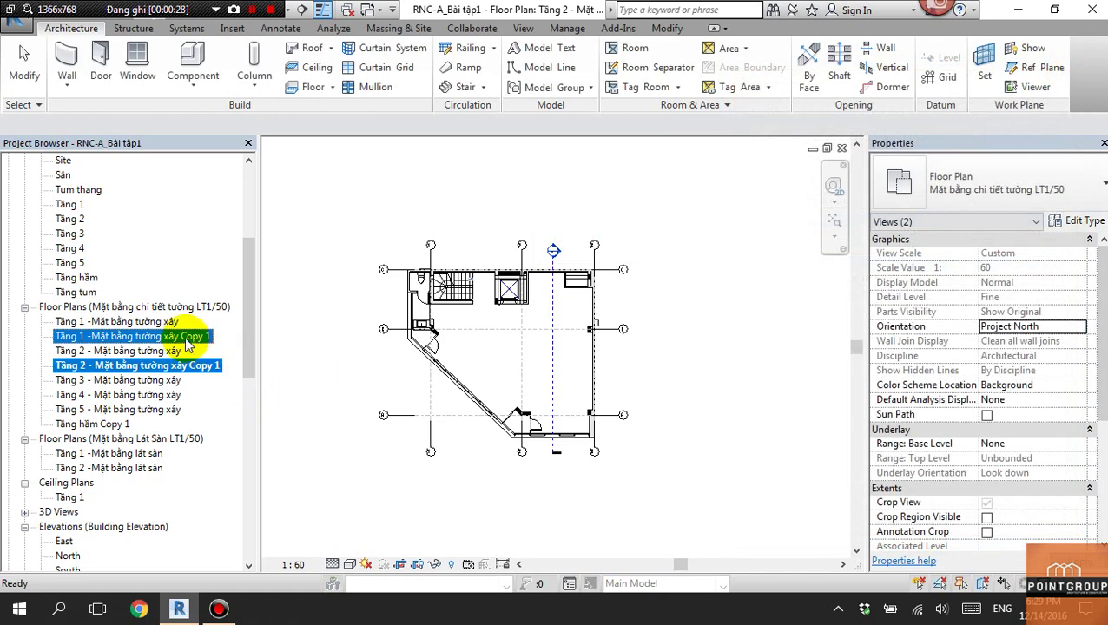
drag(244, 292, 271, 213)
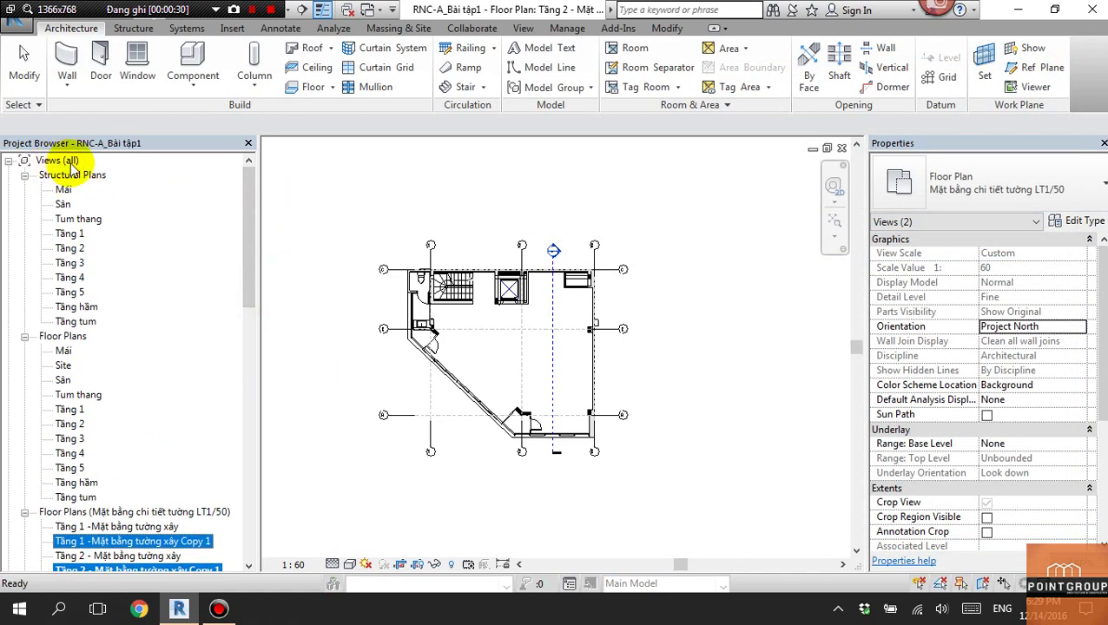
Keep Mặt bằng chi tiết tường LT1/50 as the base type and duplicate it.
click(1084, 224)
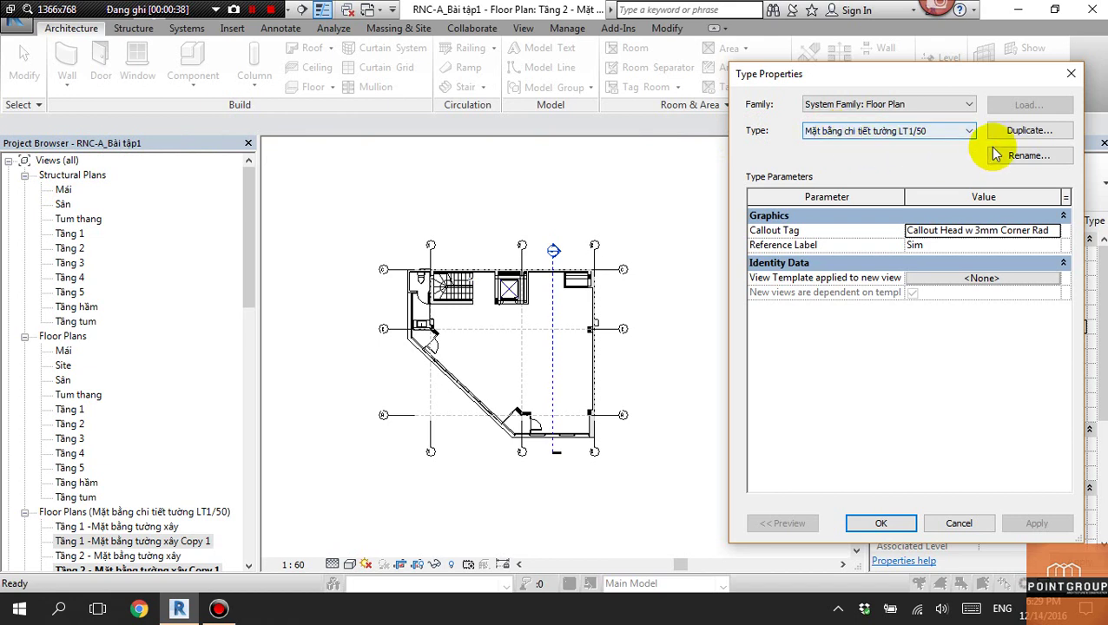
click(950, 134)
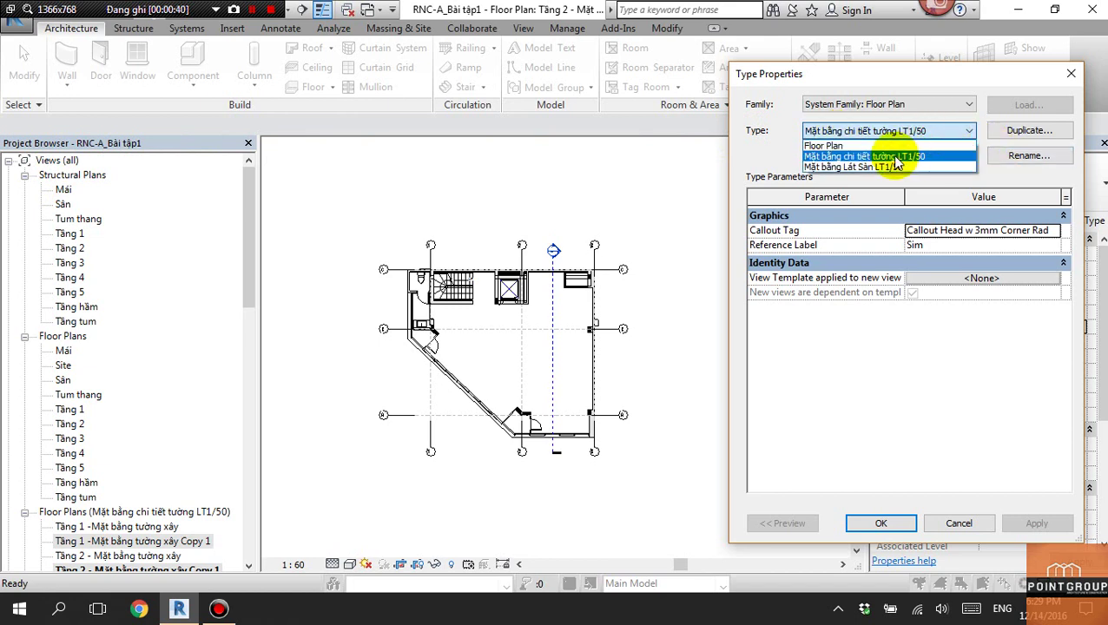
click(894, 158)
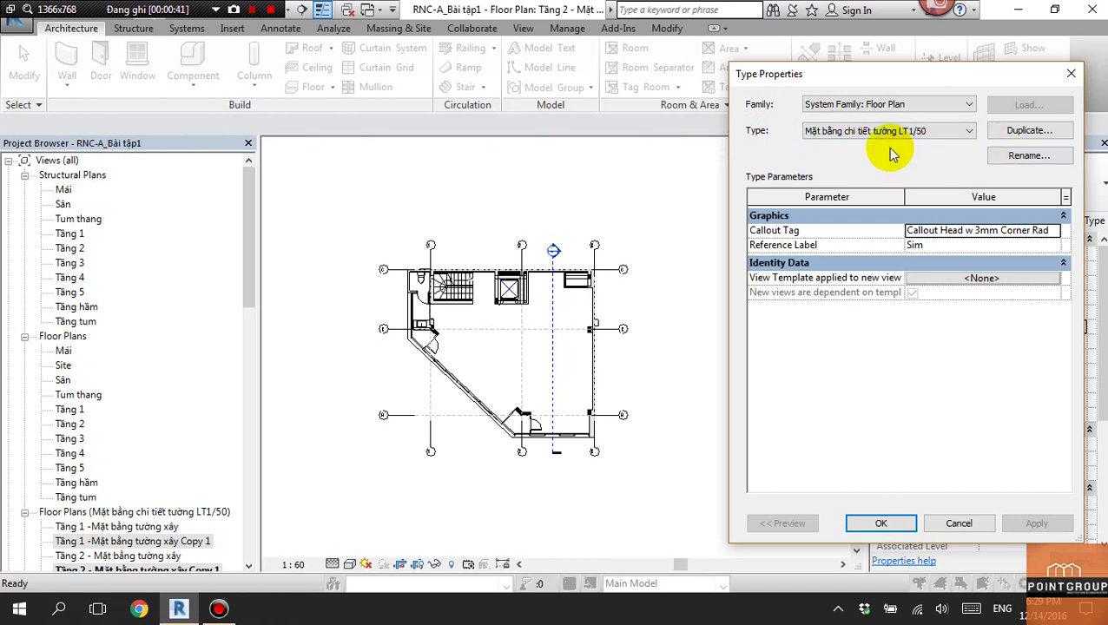
click(869, 132)
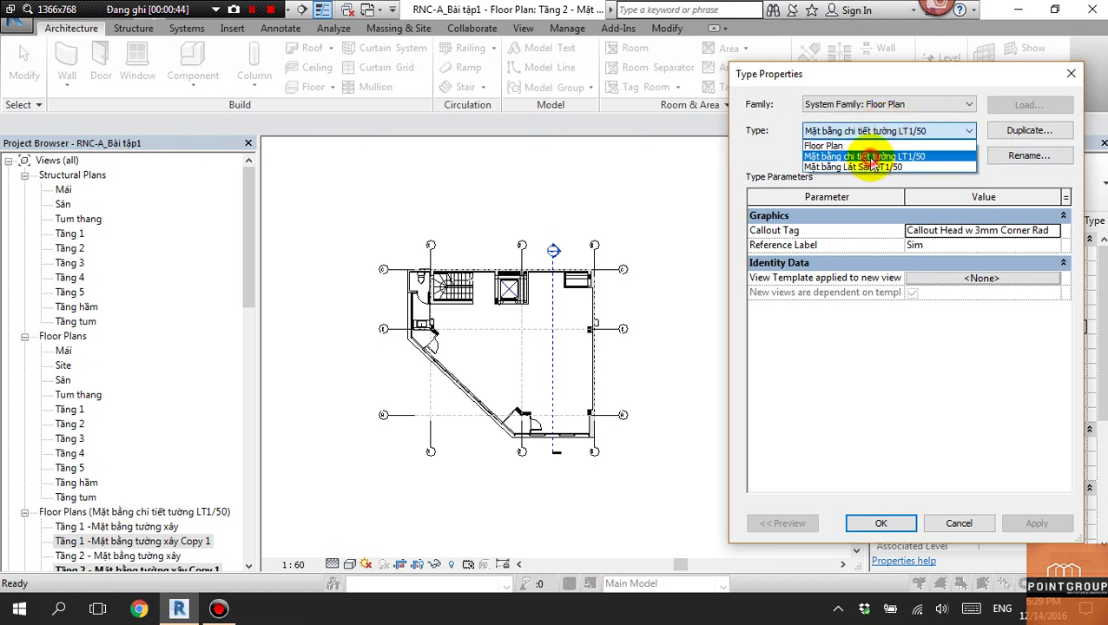
click(868, 158)
click(1027, 130)
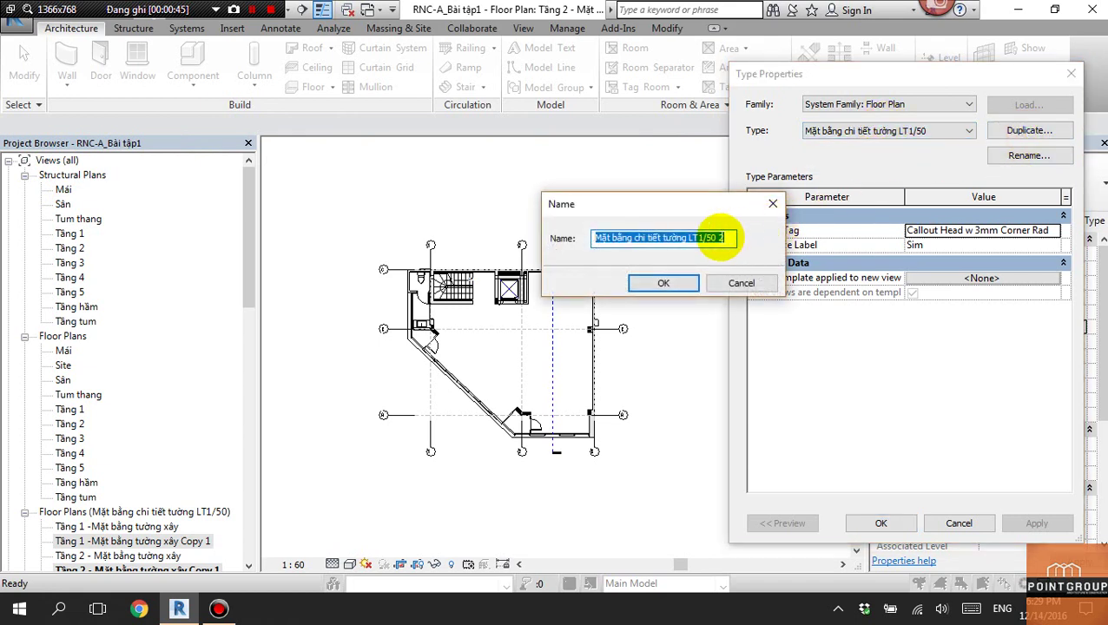
Name the new type Mặt bằng bố trí nội thất LT1/50 and apply it to both views.
click(719, 238)
drag(686, 237, 635, 238)
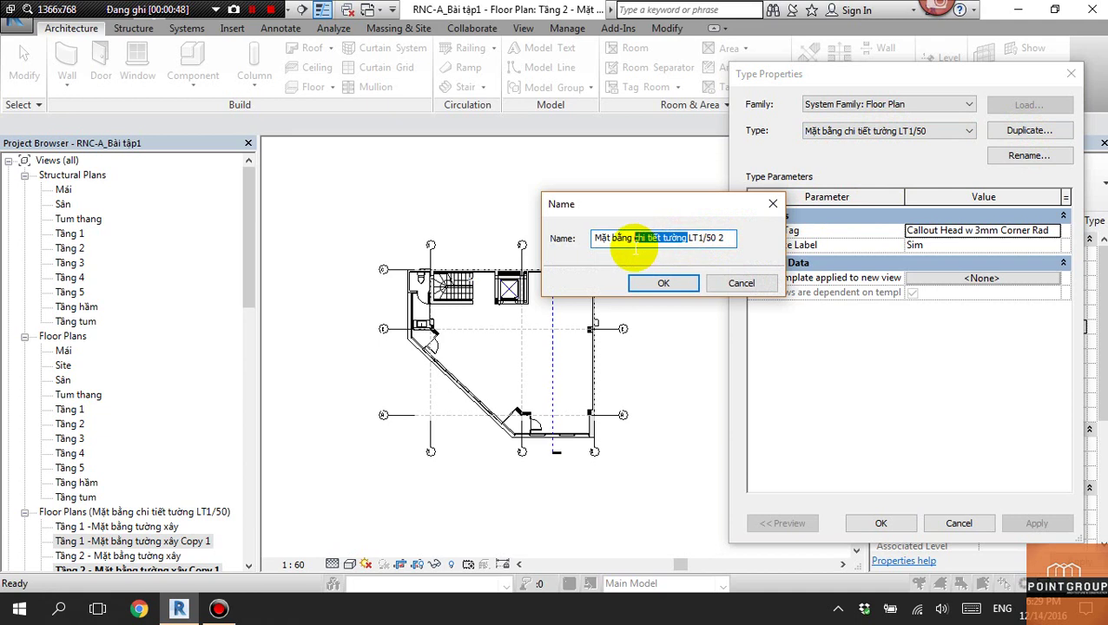
text(BÔ)
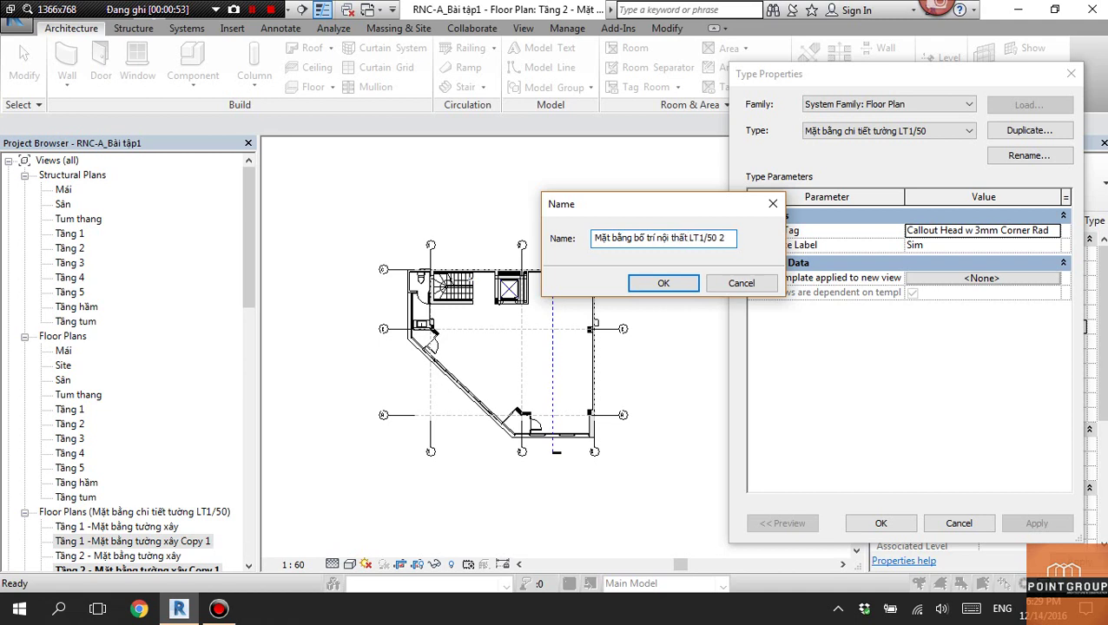
drag(719, 237, 752, 253)
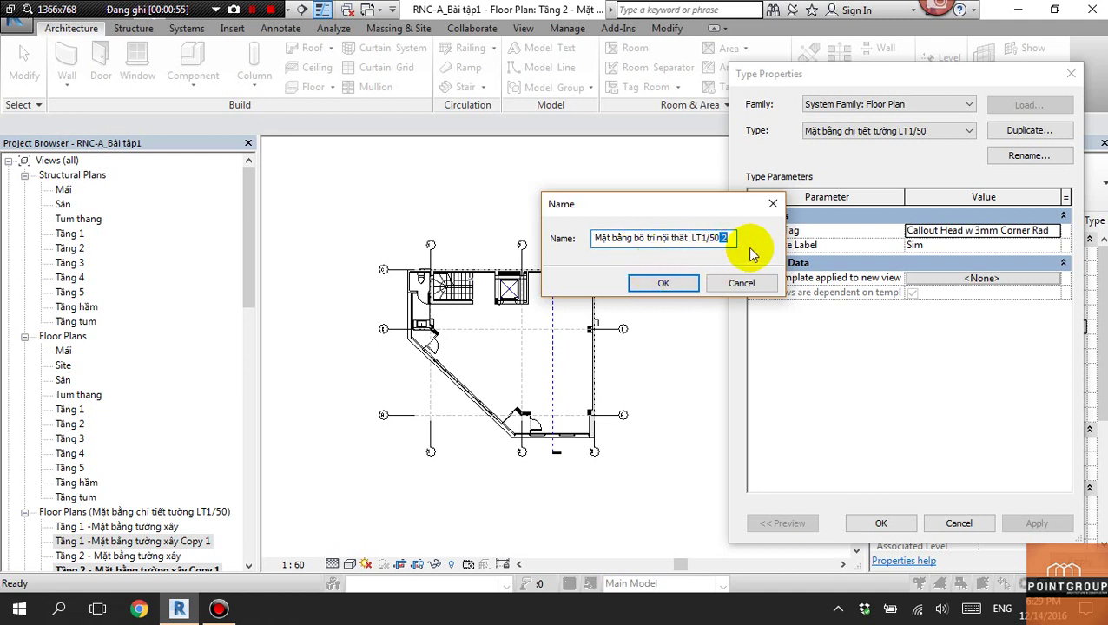
key(BackSpace)
click(662, 283)
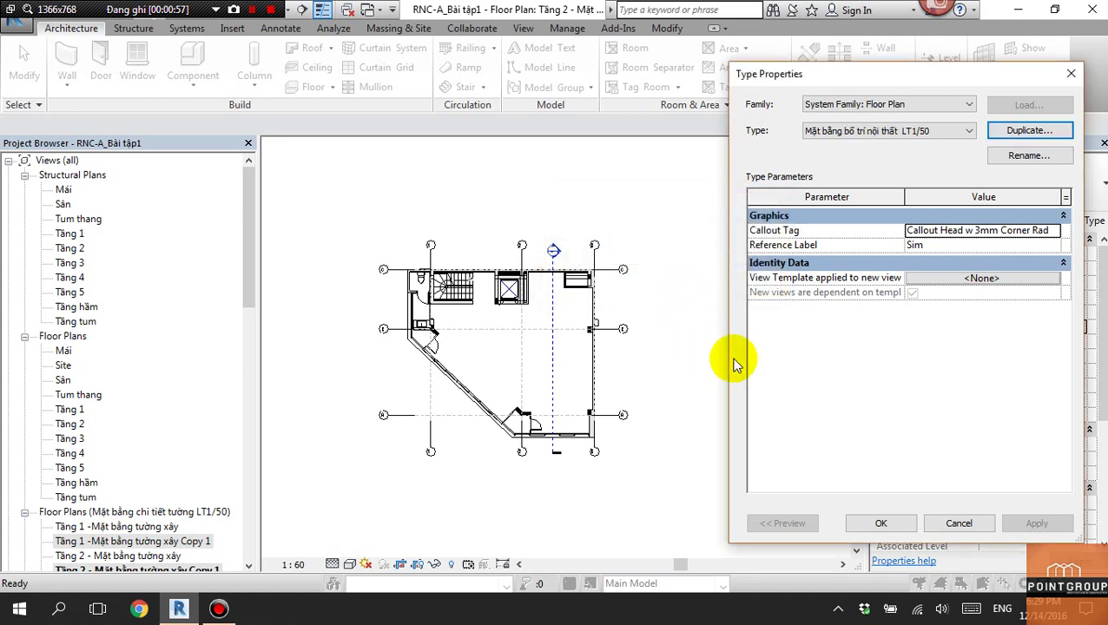
click(880, 523)
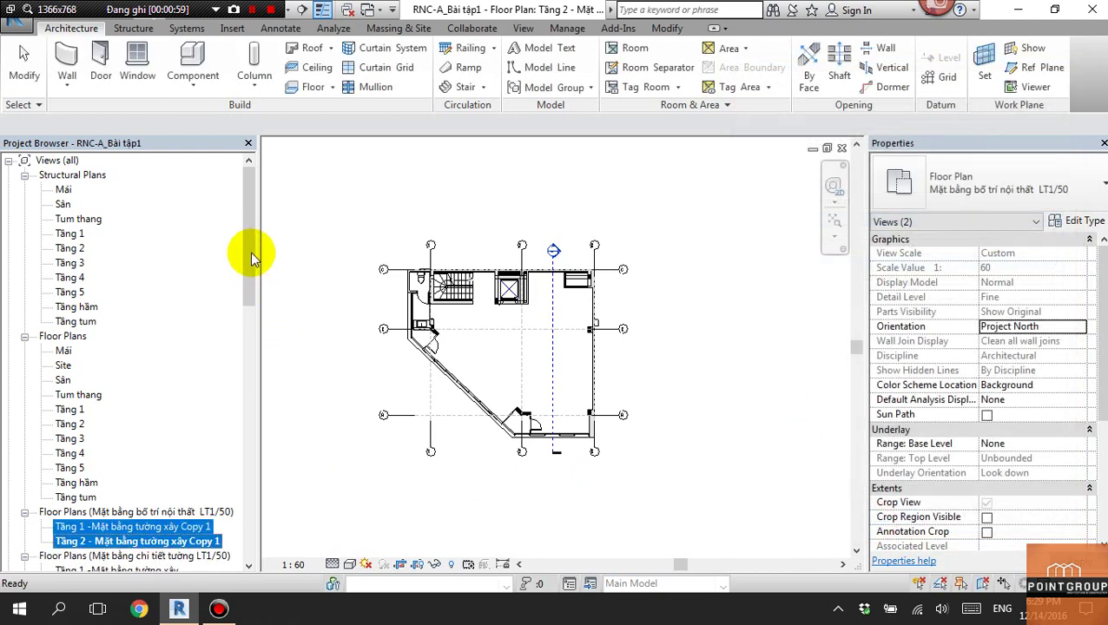
Select the two Copy 1 views and dismiss the save reminder.
drag(250, 252, 266, 315)
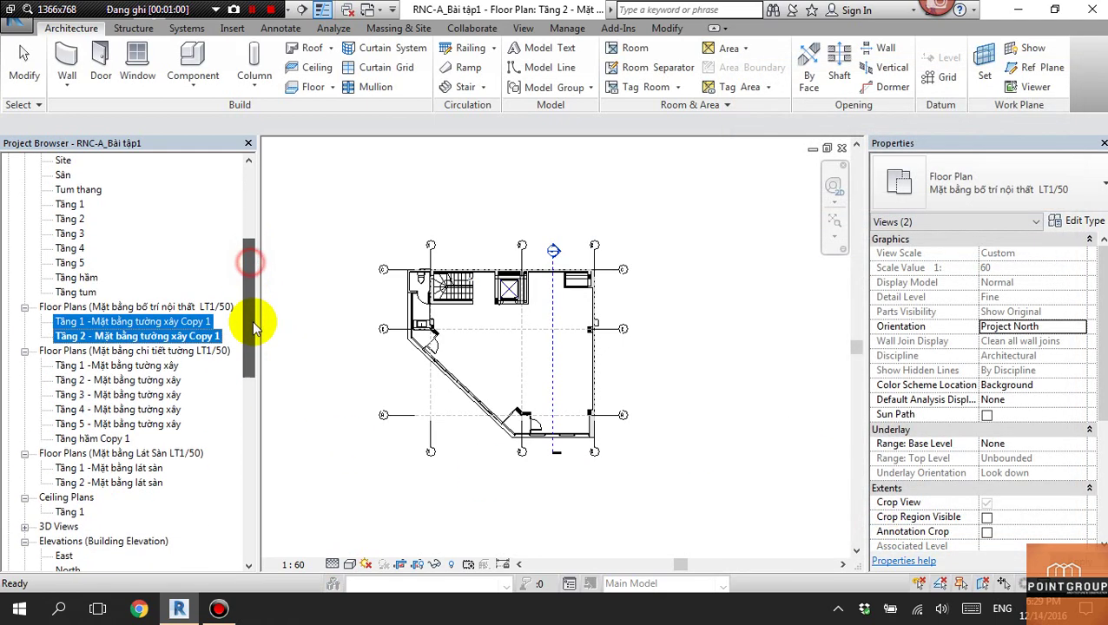
right_click(130, 311)
click(171, 324)
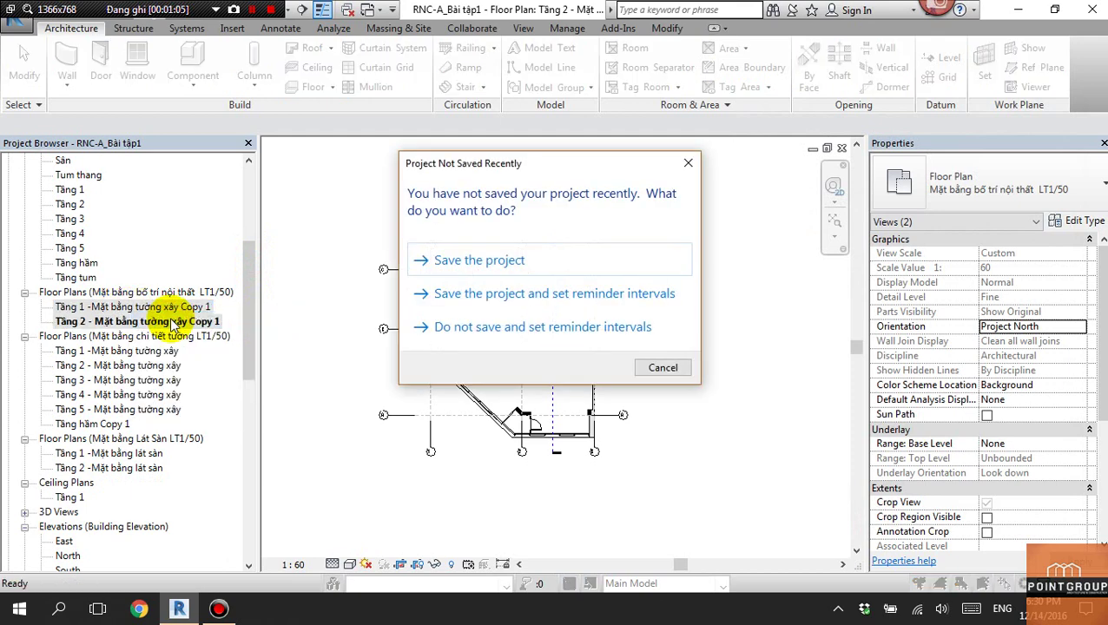
click(689, 163)
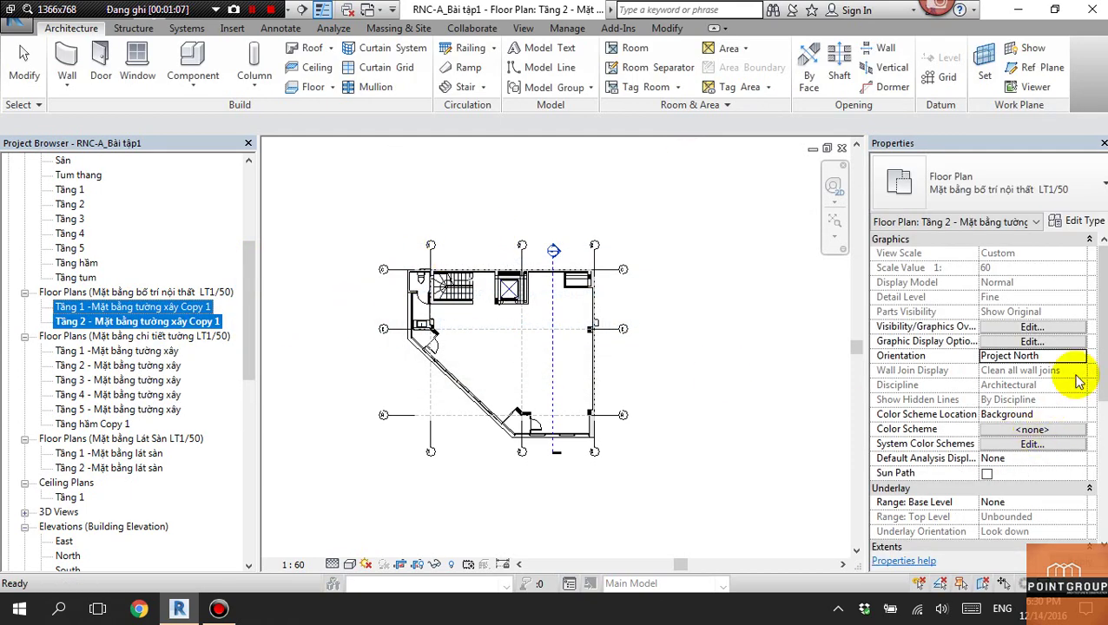
scroll(1081, 376, down, 5)
scroll(1055, 460, down, 2)
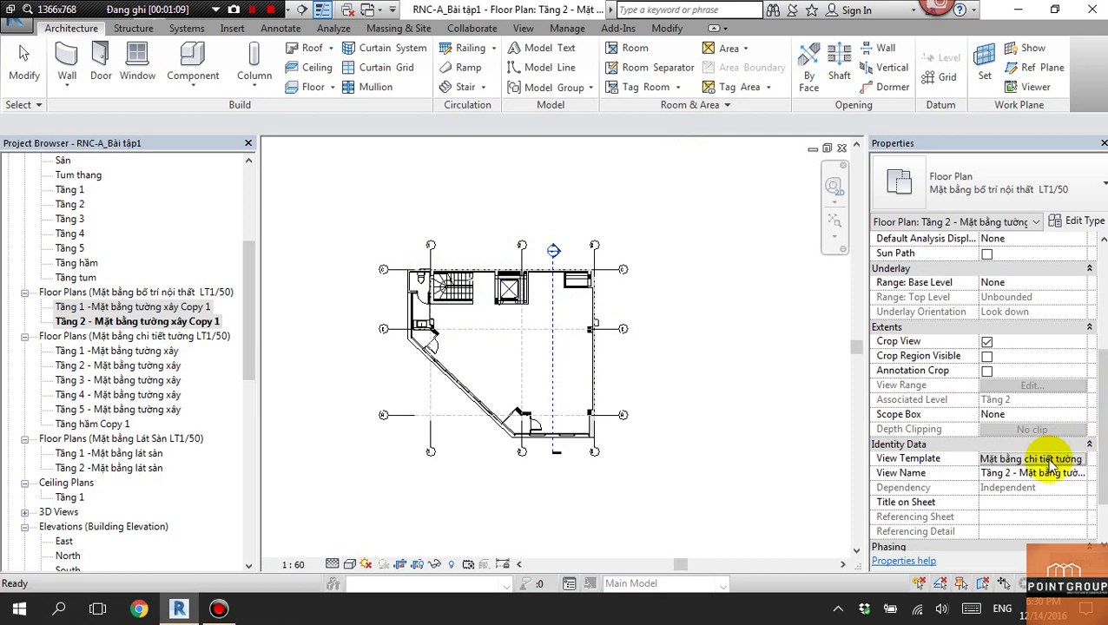
Apply Architectural Plan as the view template, then undo that change.
click(1048, 460)
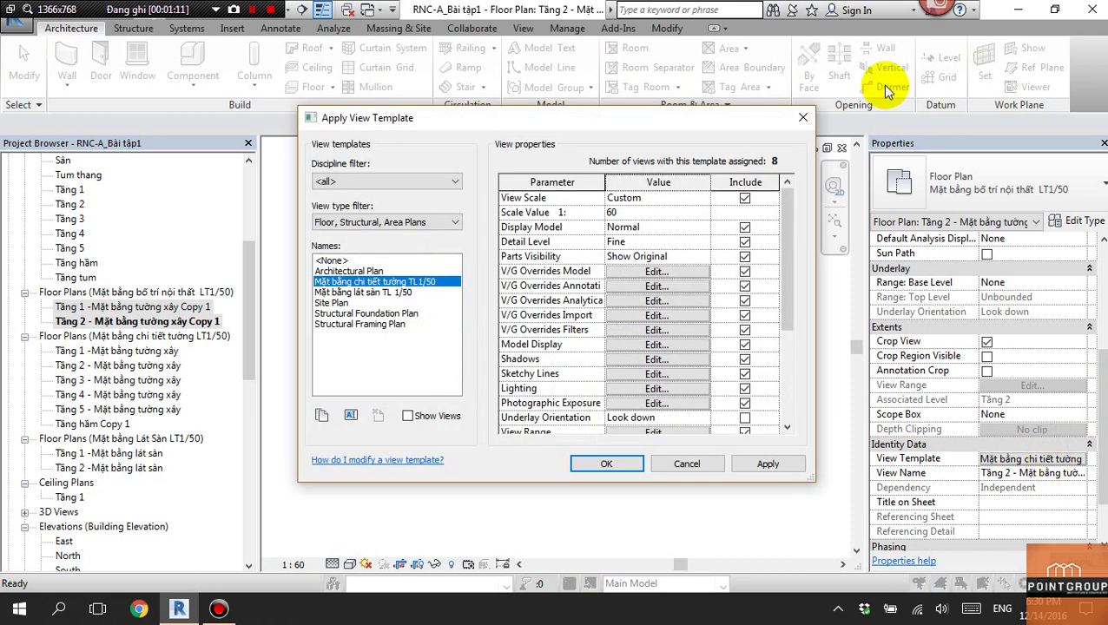
click(352, 270)
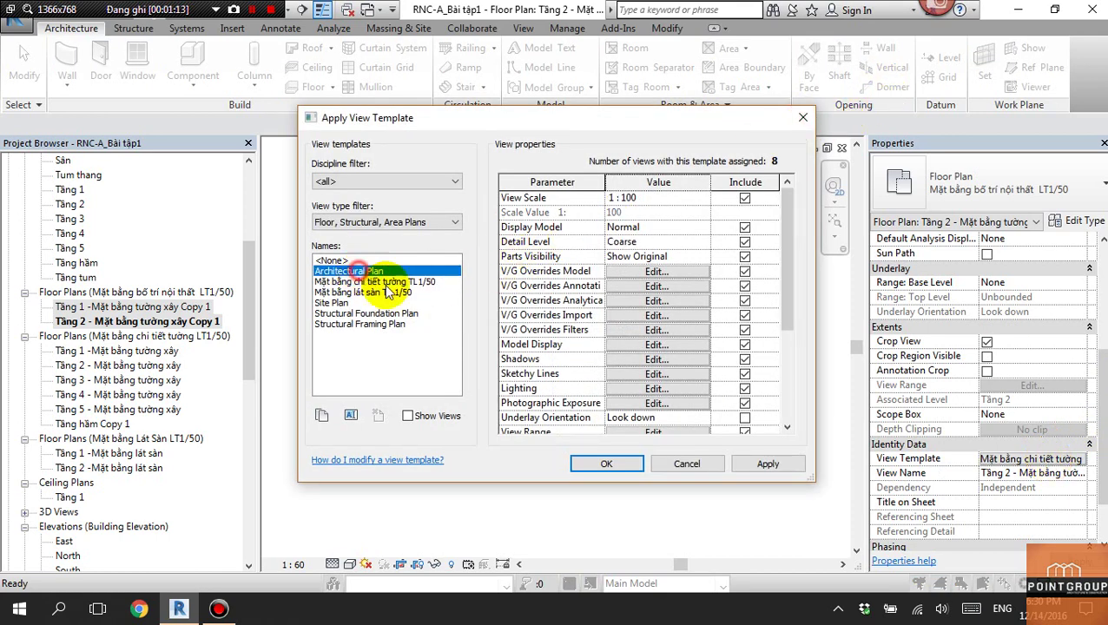
click(605, 464)
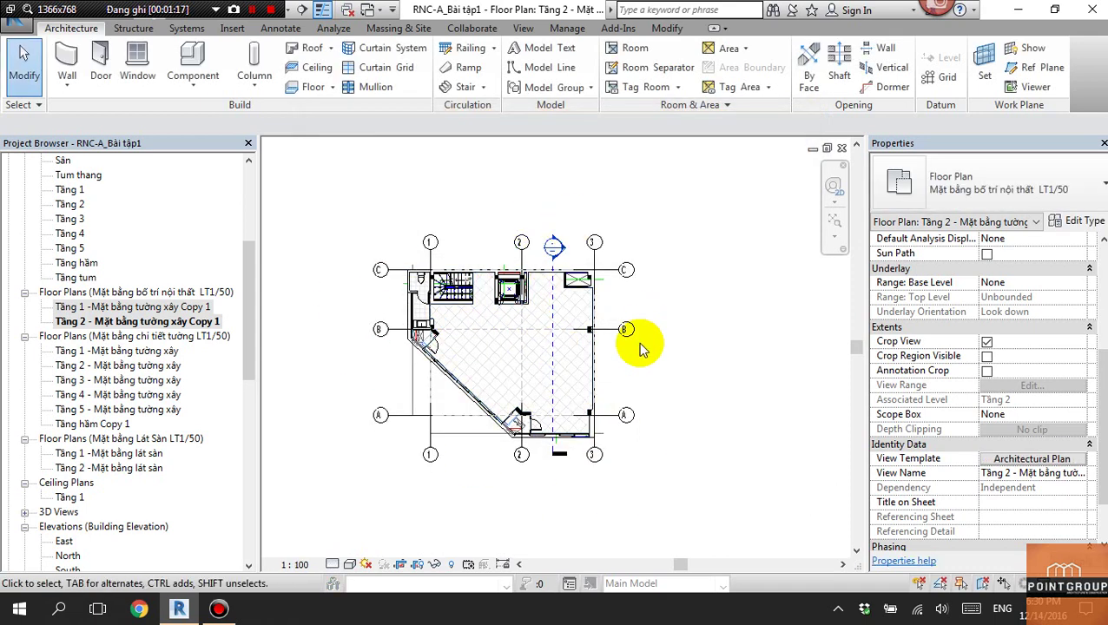
key(ctrl+z)
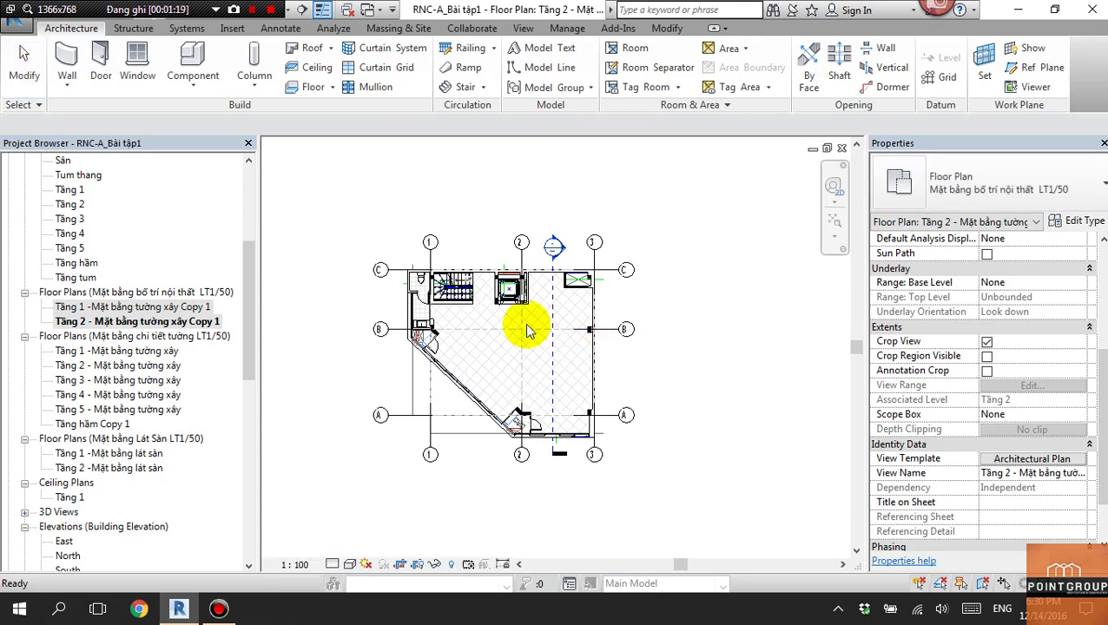
Duplicate the wall-detail template as 'Mặt bằng bố trí nội thất TL1/50' and apply it to Tầng 2.
click(1032, 461)
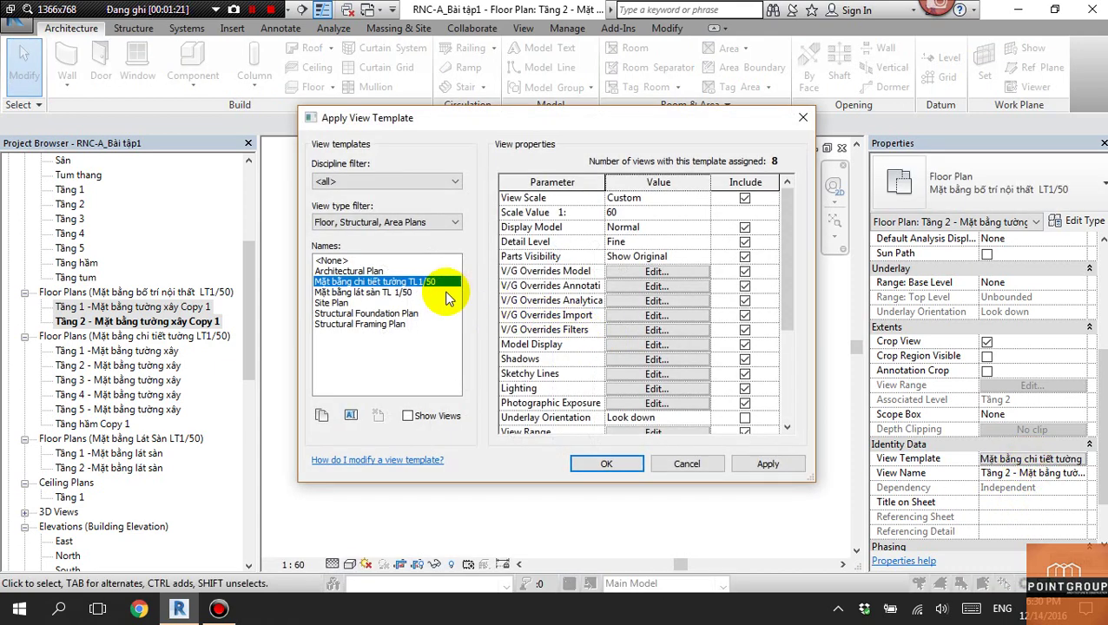
click(328, 416)
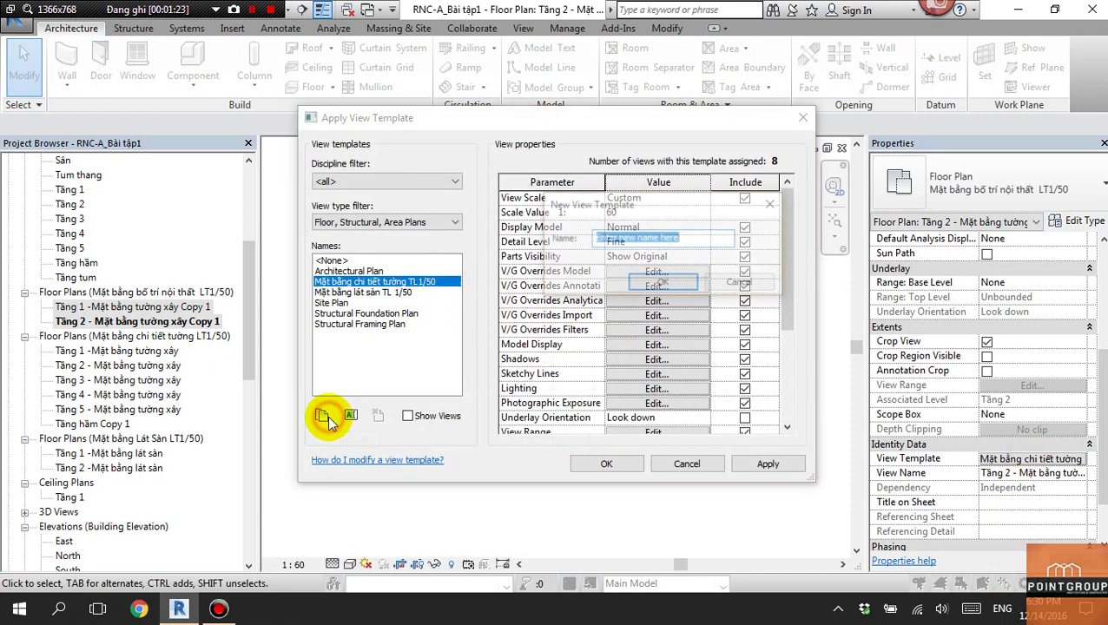
click(658, 238)
drag(713, 239, 553, 248)
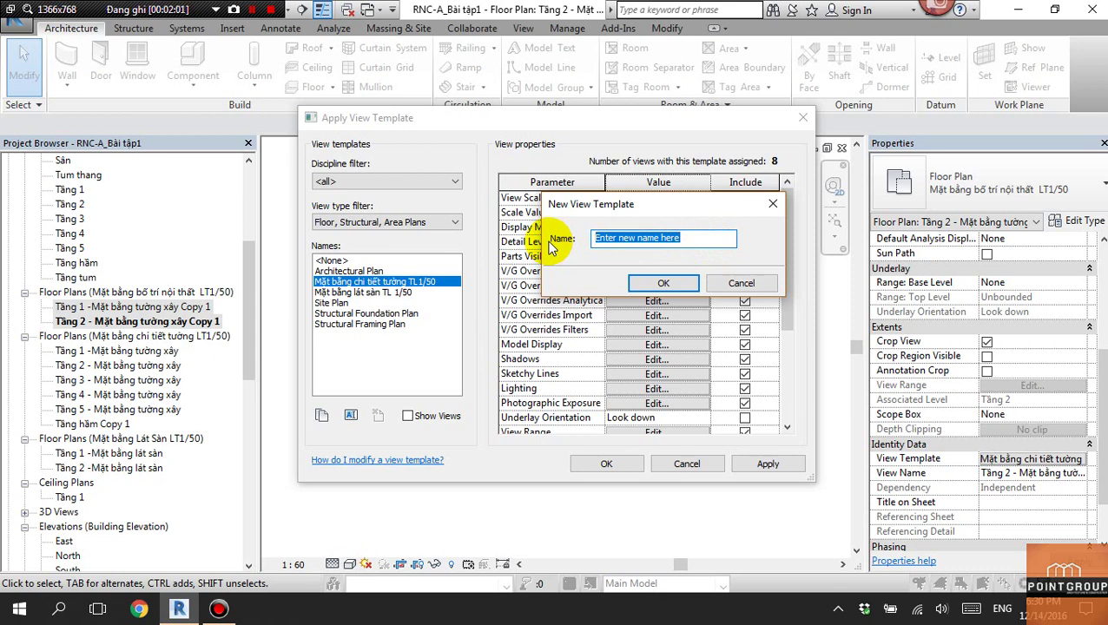
text(Ma)
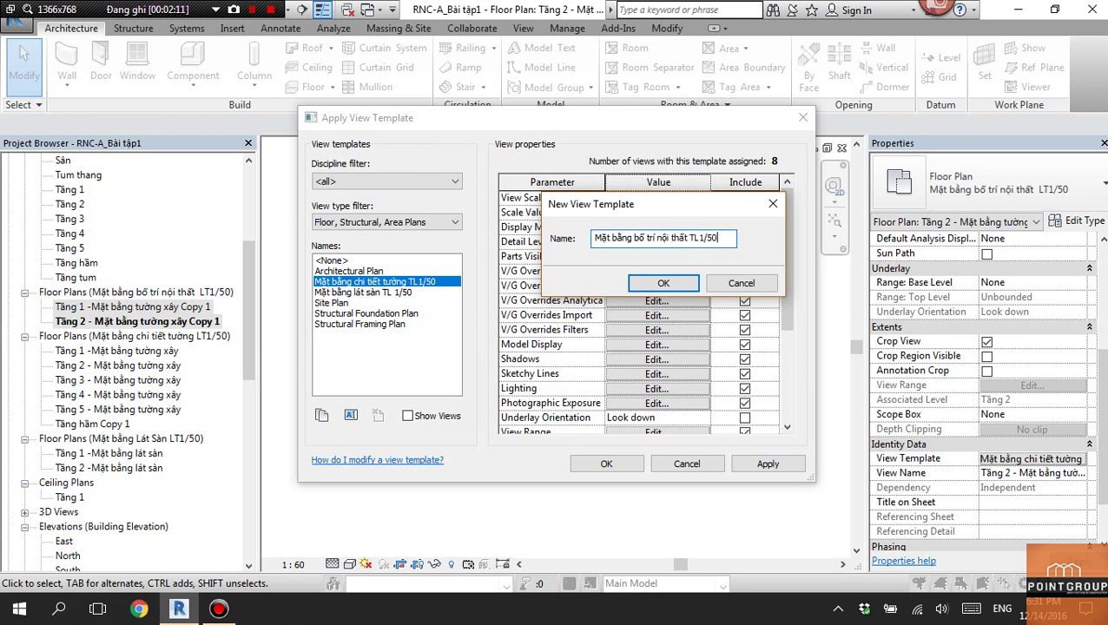
click(663, 282)
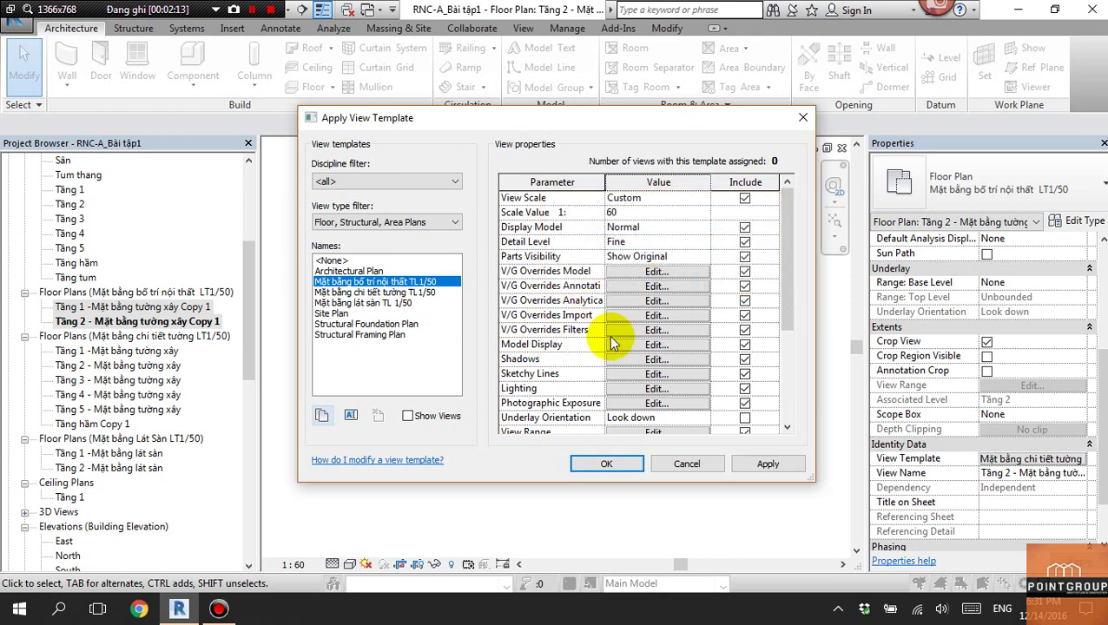
click(608, 465)
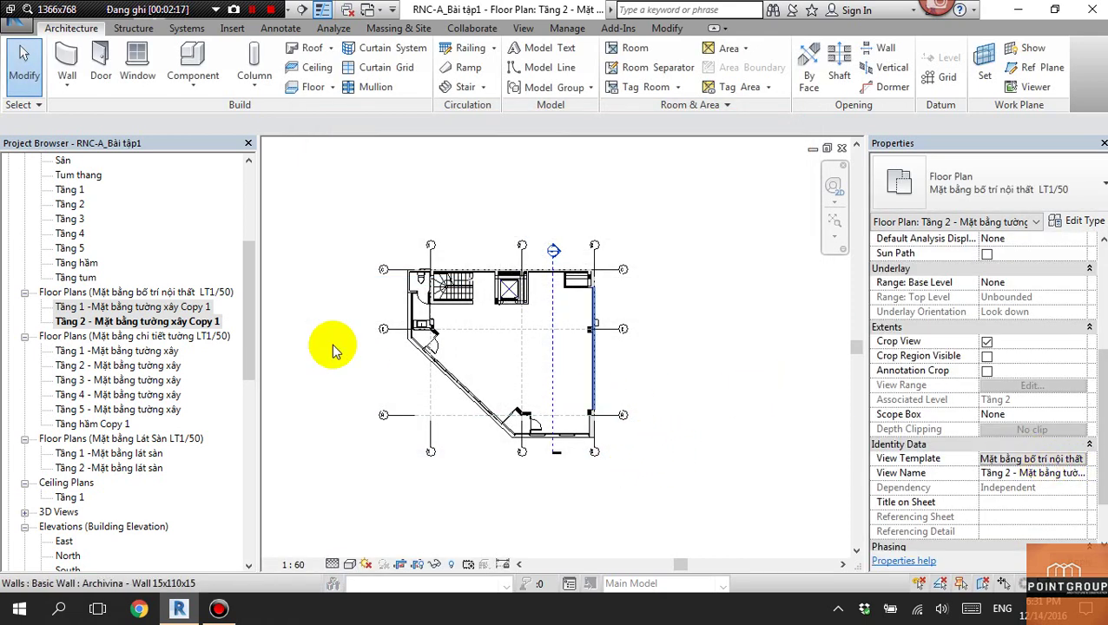
Apply the Mặt bằng bố trí nội thất TL1/50 template to the Tầng 1 and Tầng 2 views together.
click(195, 306)
ctrl+click(206, 321)
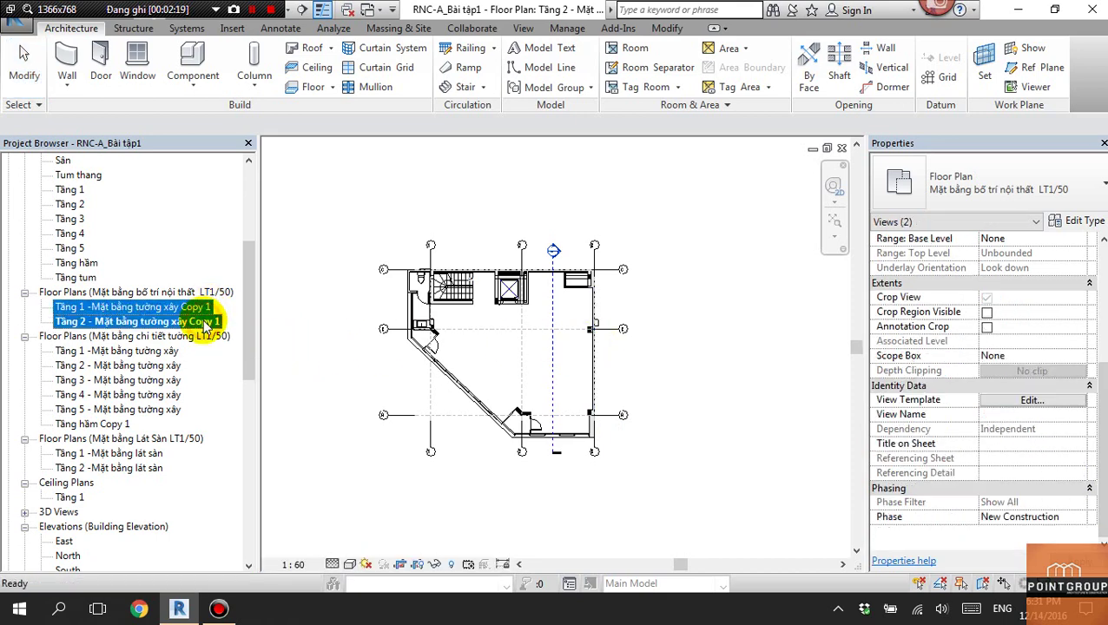
right_click(206, 321)
click(314, 332)
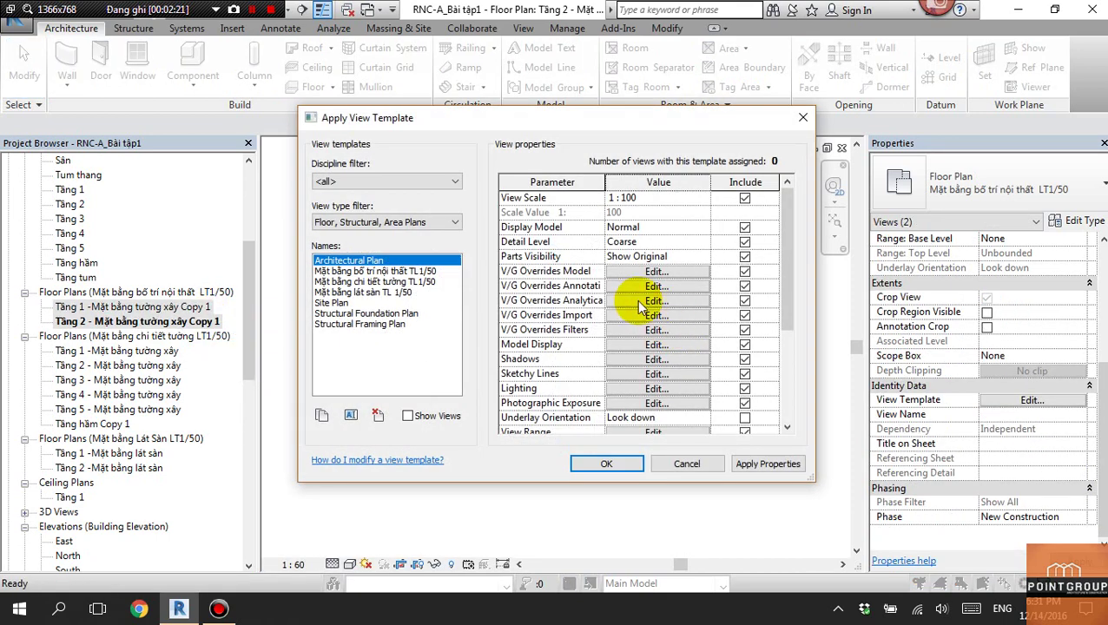
click(405, 271)
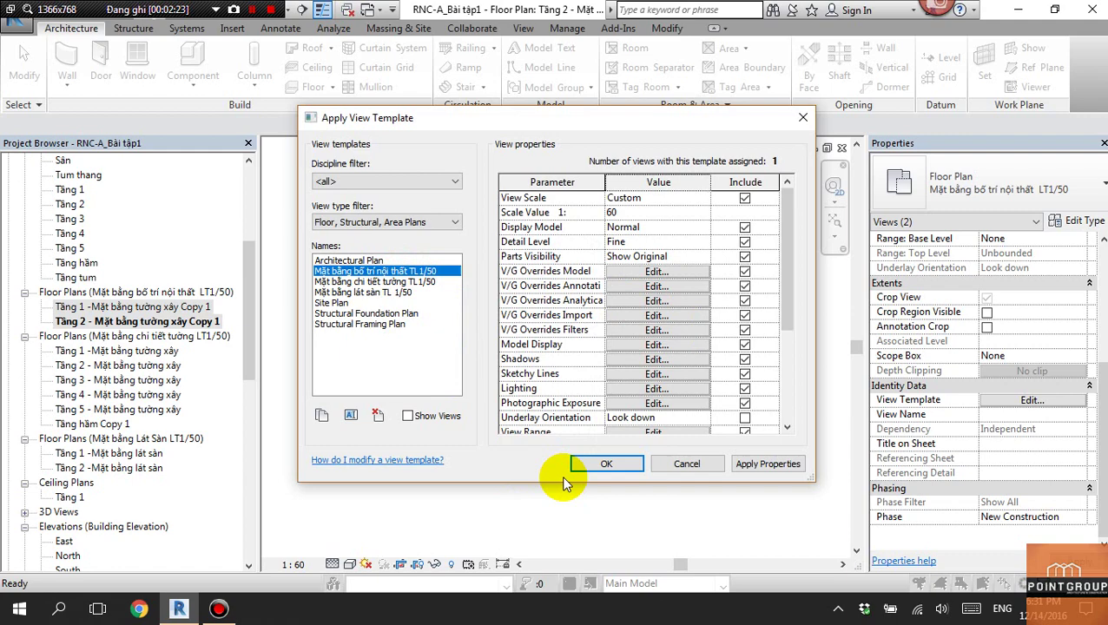
click(608, 464)
click(593, 337)
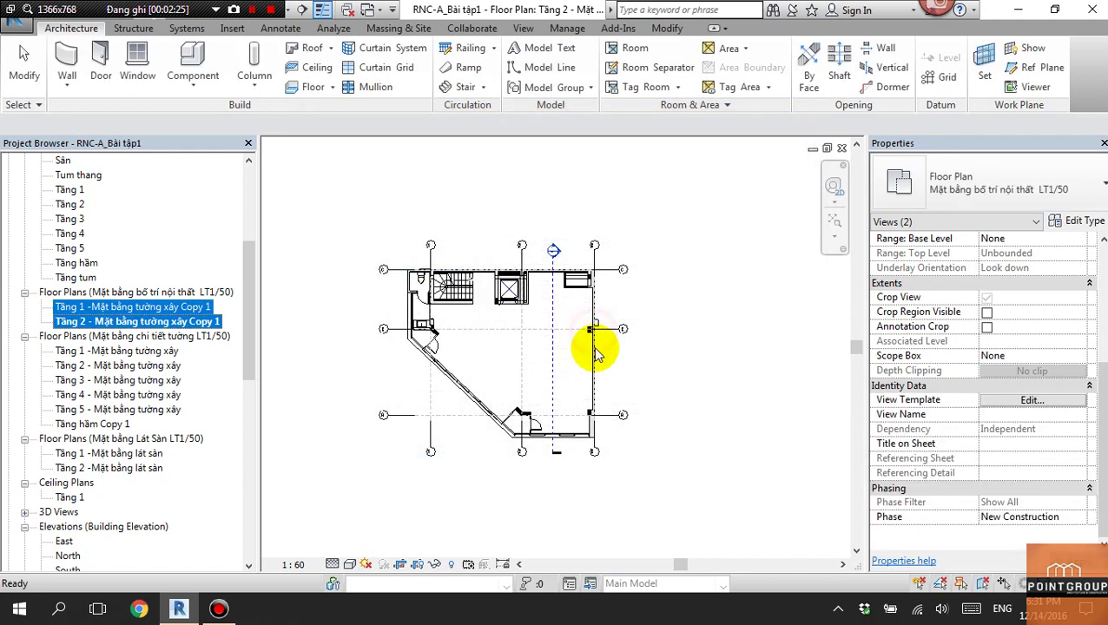
click(556, 360)
Zoom and pan around the Tầng 2 plan.
scroll(482, 351, up, 3)
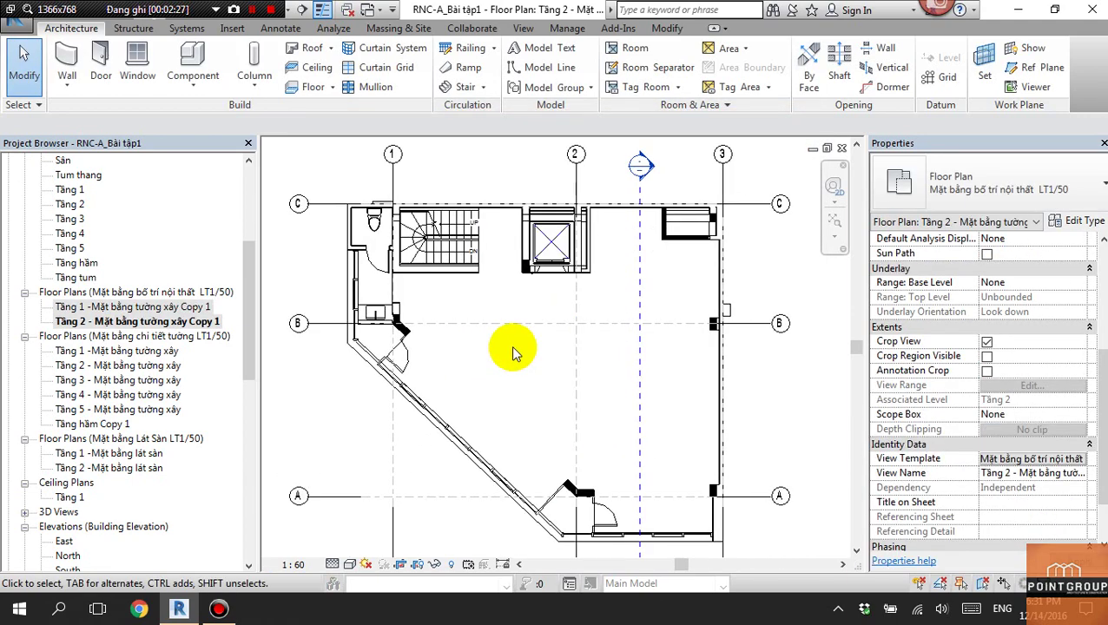
scroll(512, 313, up, 1)
scroll(521, 330, up, 1)
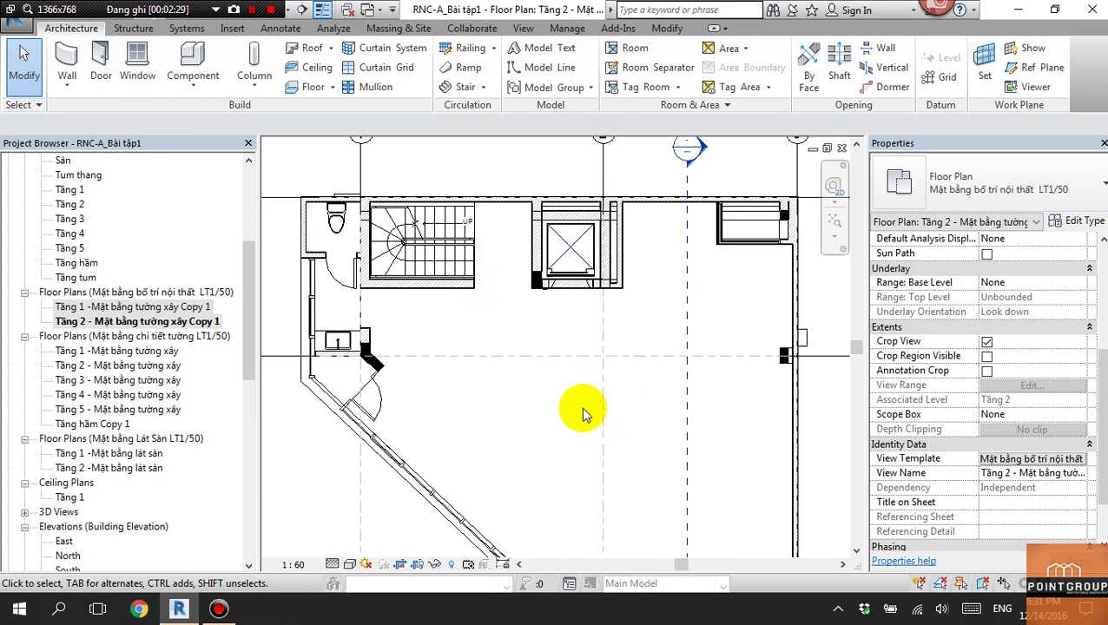
scroll(573, 401, down, 1)
scroll(487, 389, down, 1)
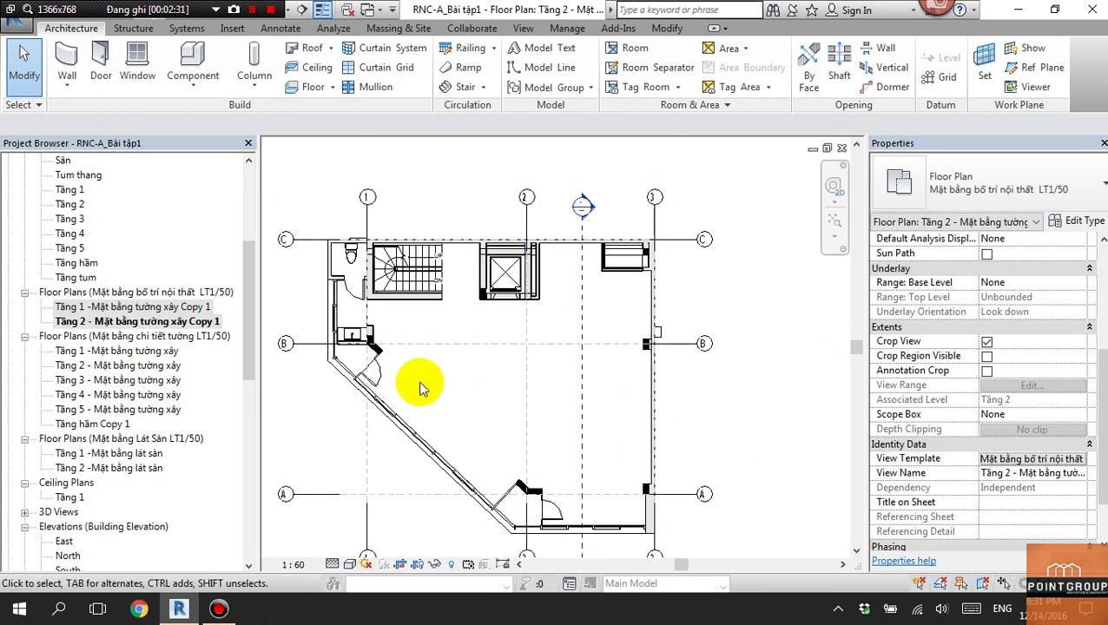
scroll(521, 391, up, 1)
scroll(556, 391, up, 1)
scroll(608, 382, up, 1)
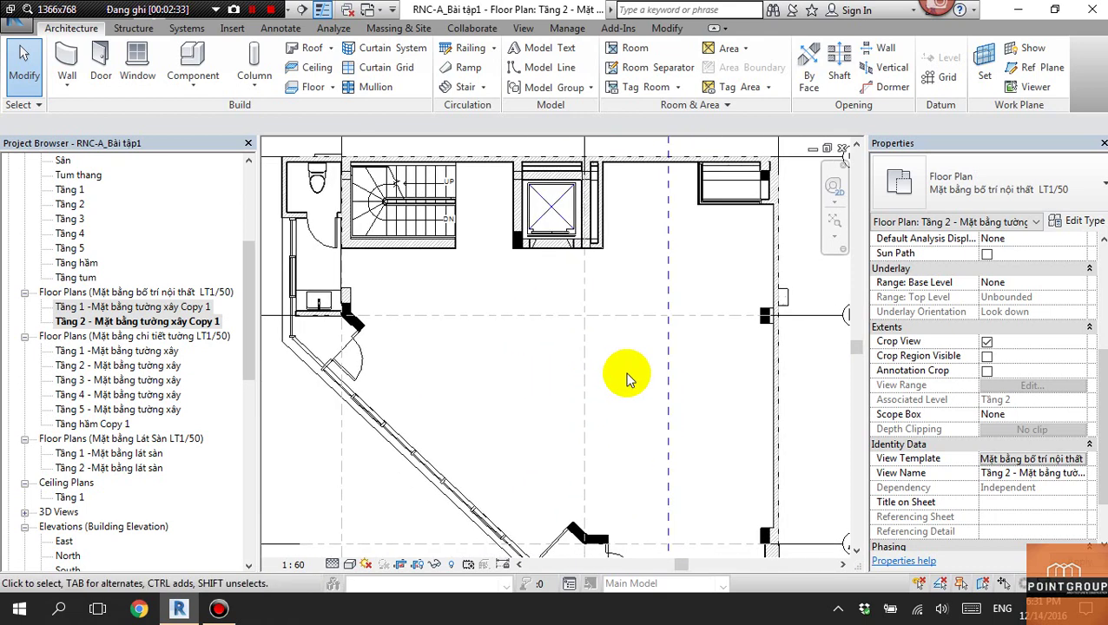
scroll(628, 395, up, 1)
middle_drag(517, 404, 521, 408)
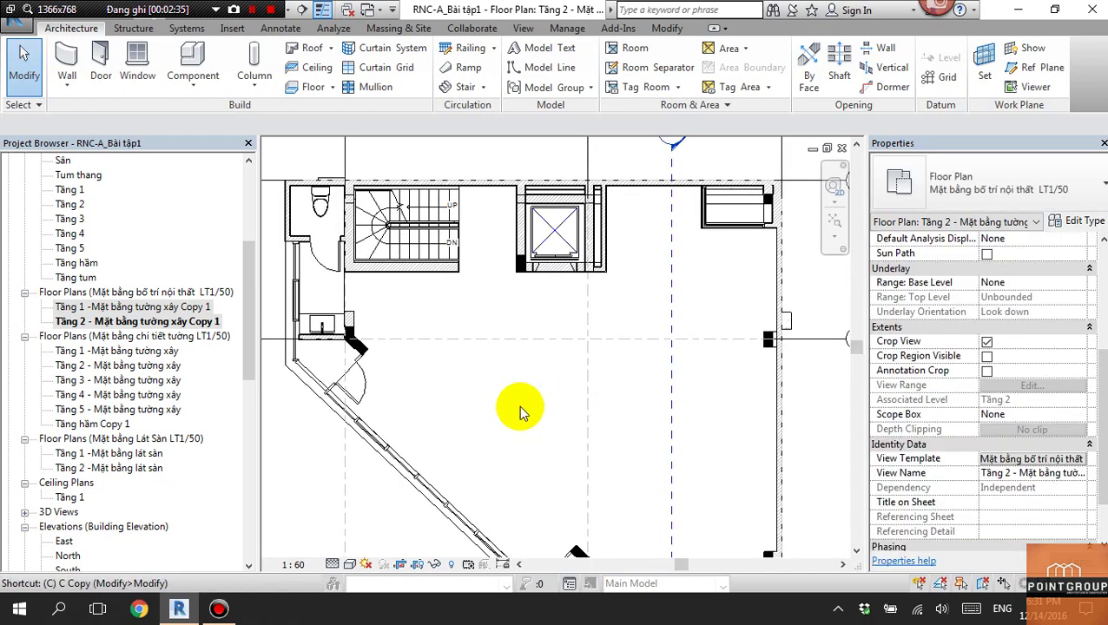
Load M_Desk from US Metric > Furniture > Tables via CM, overwriting the existing version.
key(c)
key(m)
click(658, 70)
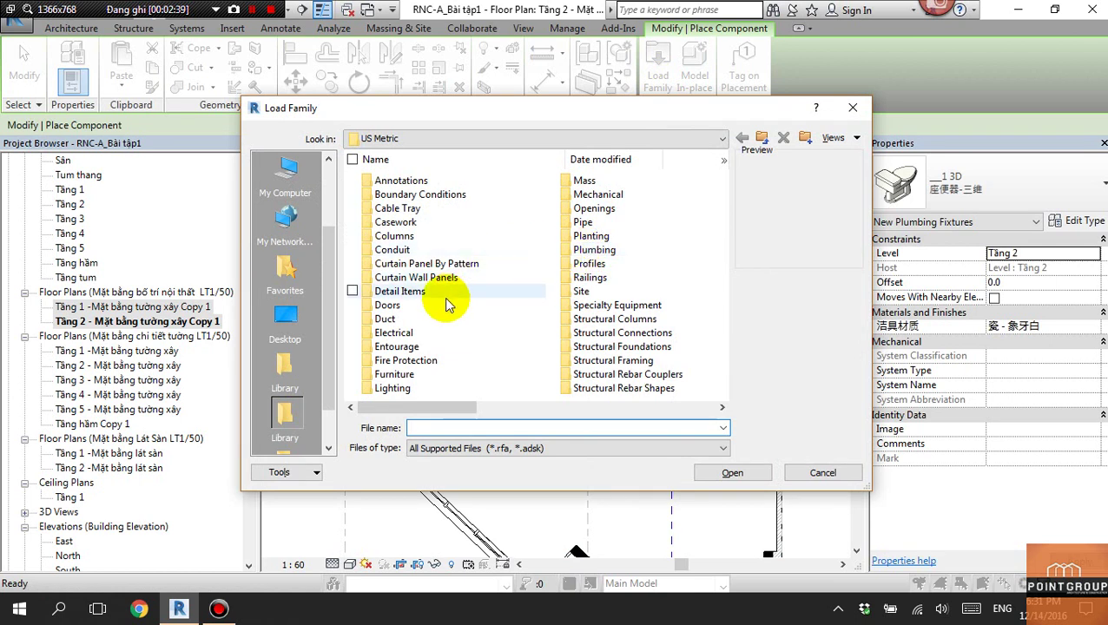
click(398, 348)
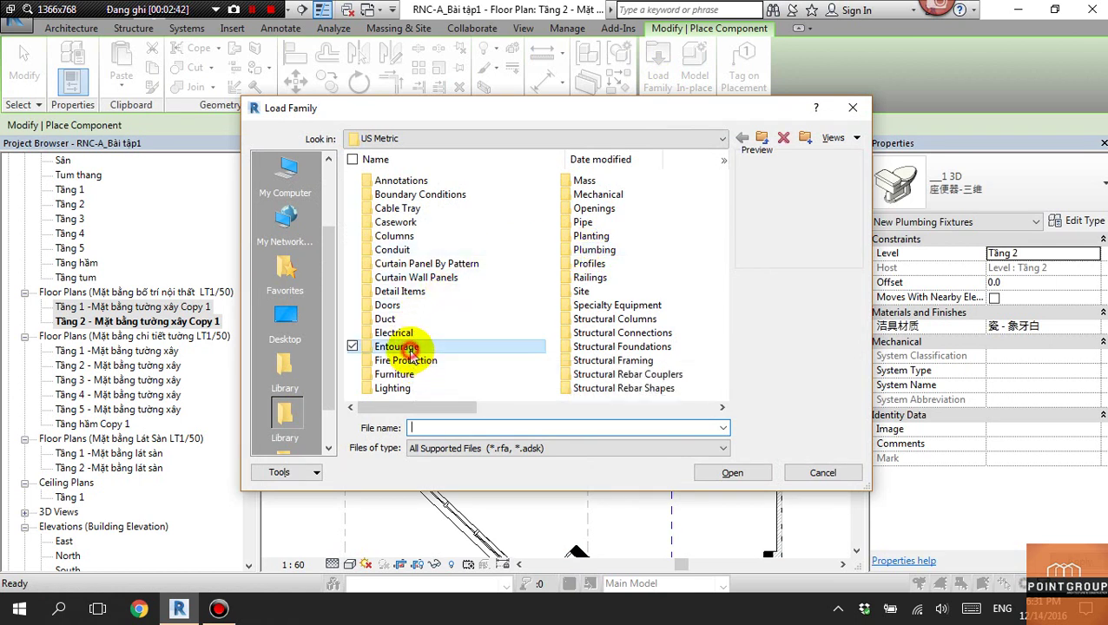
double_click(404, 374)
click(836, 137)
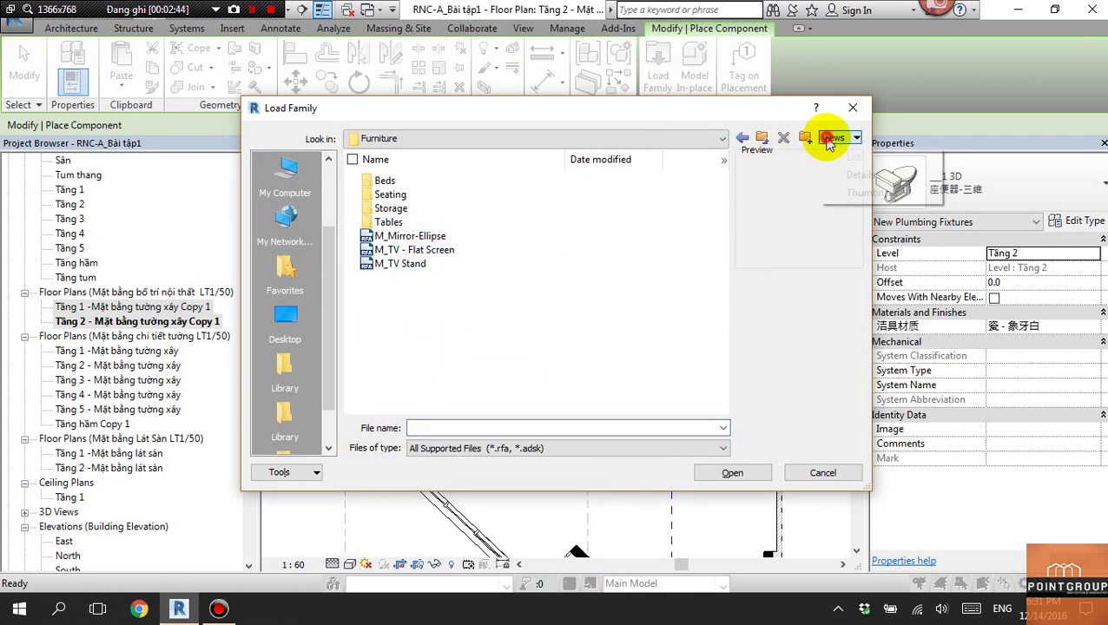
click(860, 193)
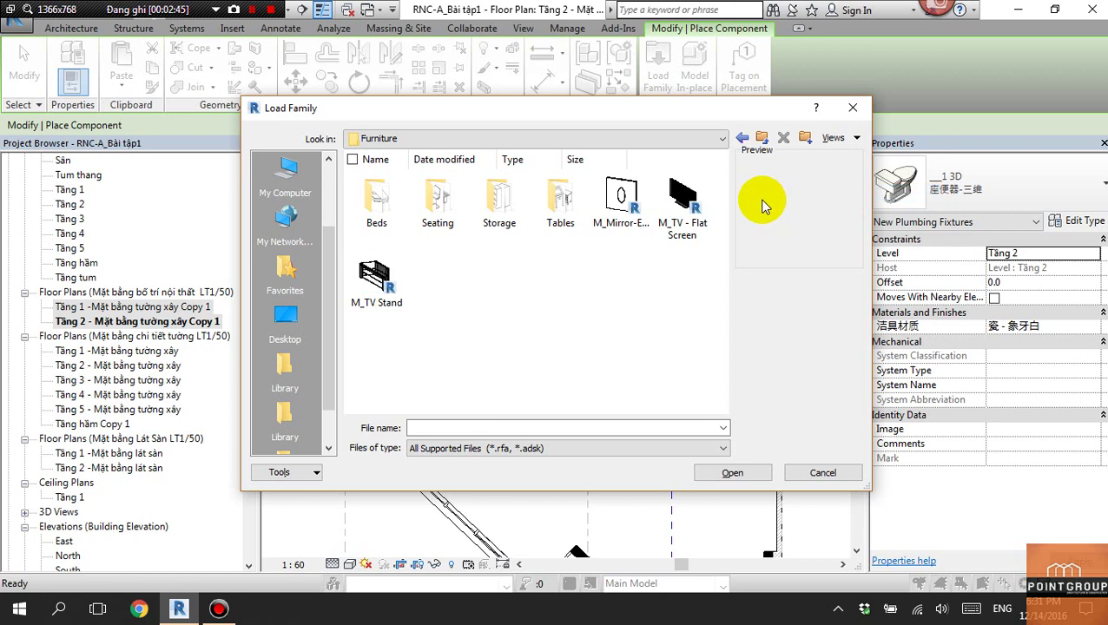
double_click(556, 195)
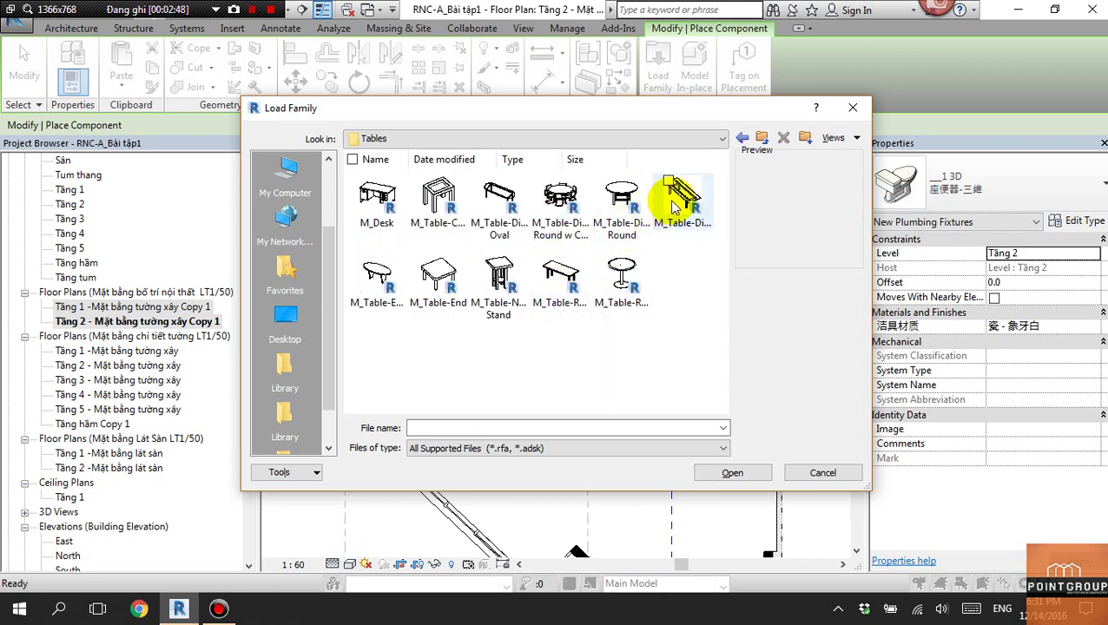
click(383, 198)
click(729, 475)
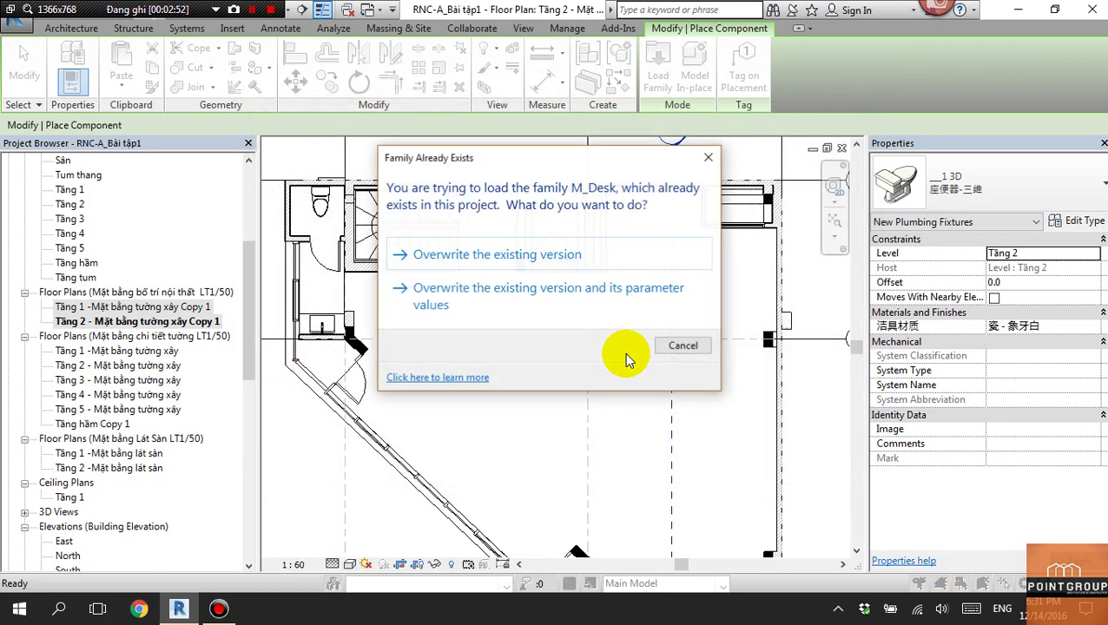
click(554, 255)
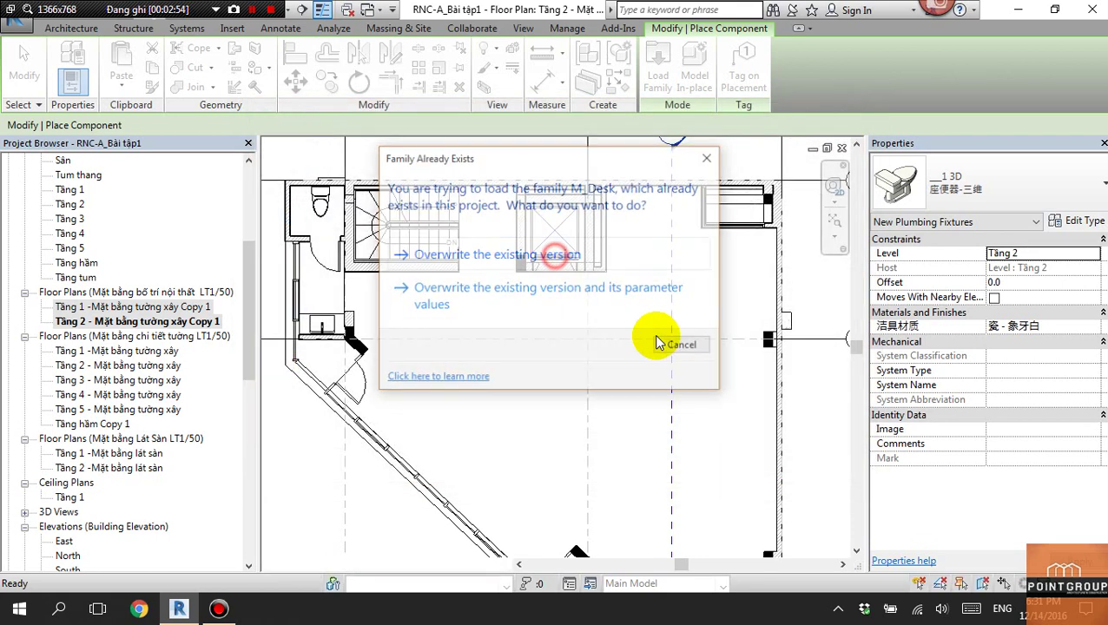
Choose the M_Desk 1830 x 915mm type and rotate it with Spacebar to run along the wall.
scroll(737, 413, up, 3)
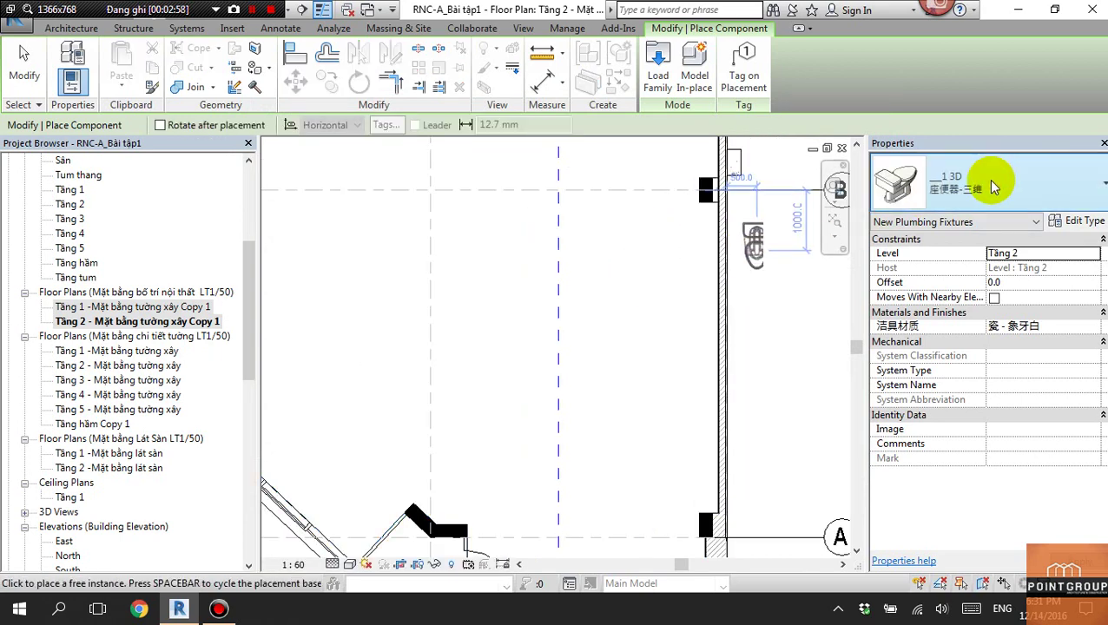
click(1081, 182)
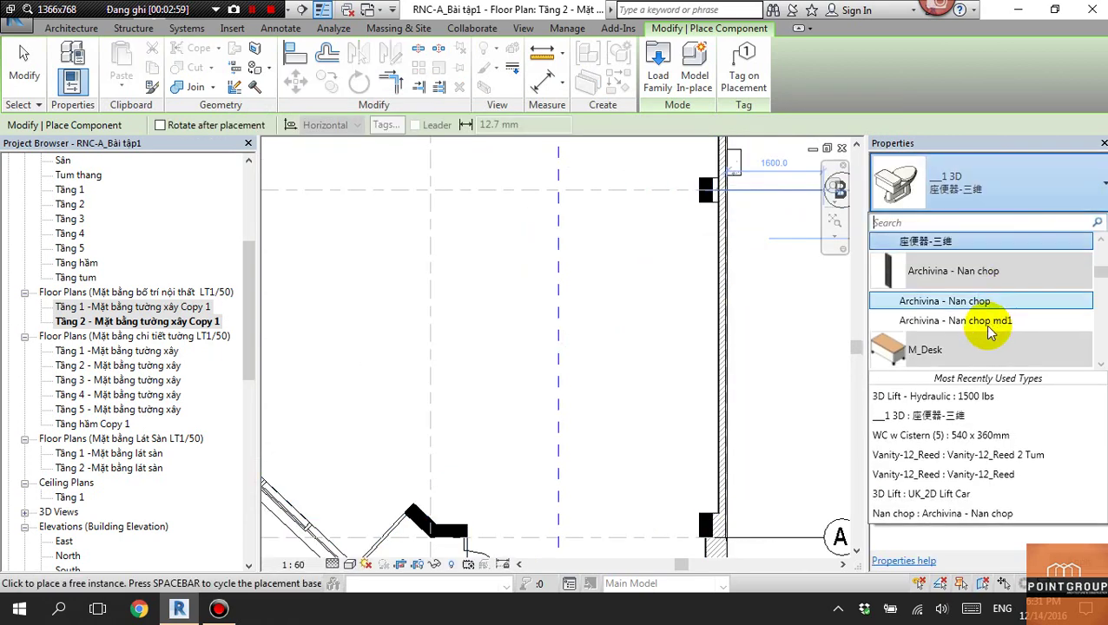
scroll(990, 335, down, 1)
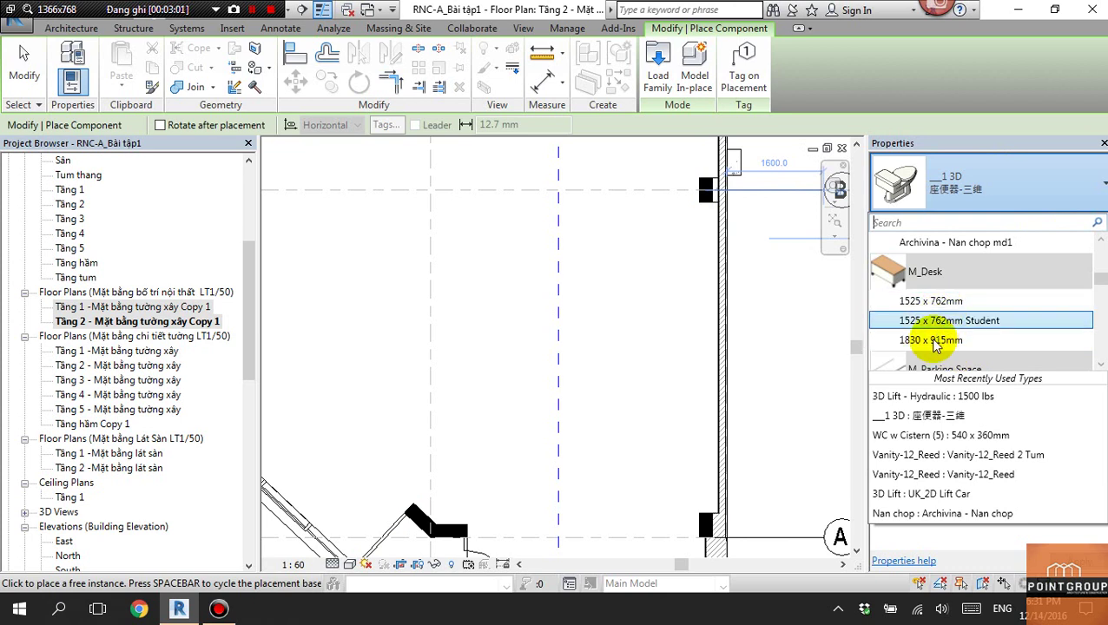
click(935, 341)
key(space)
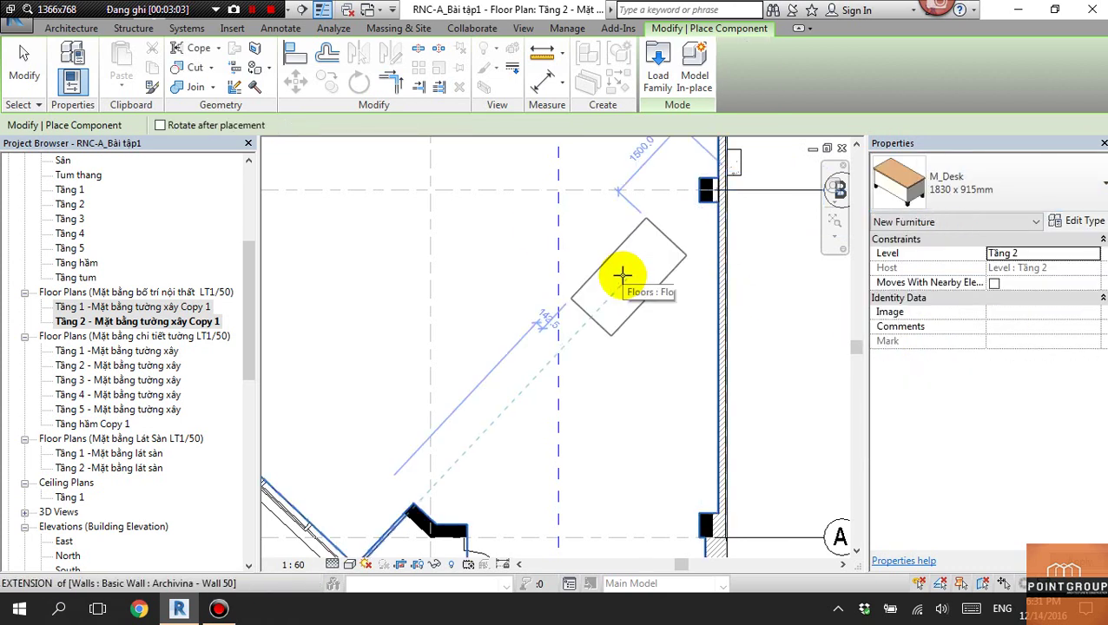
key(space)
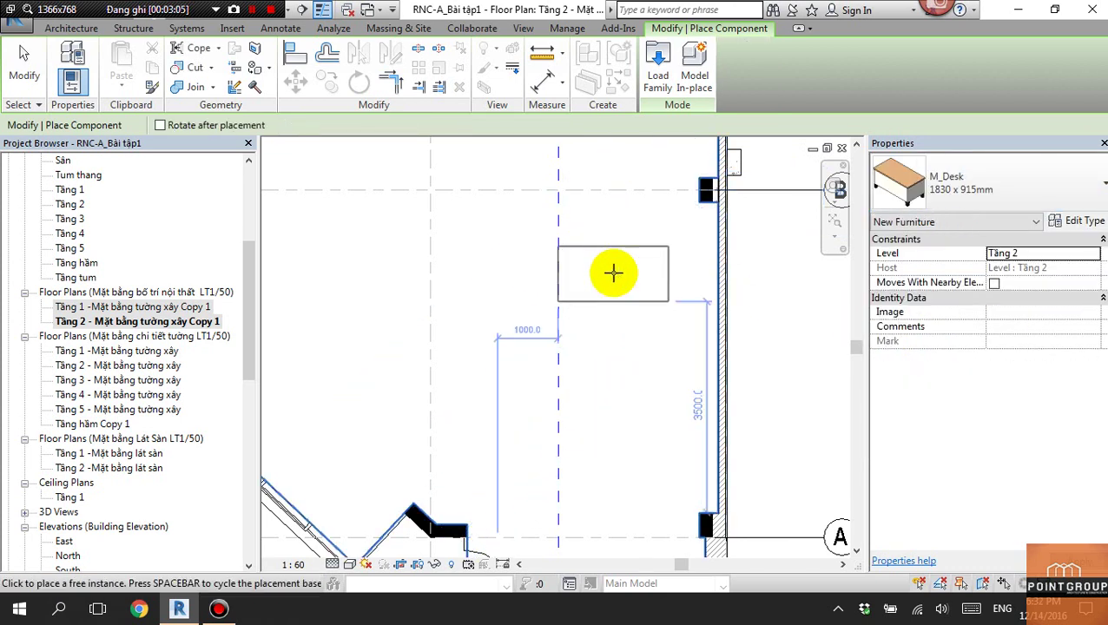
key(space)
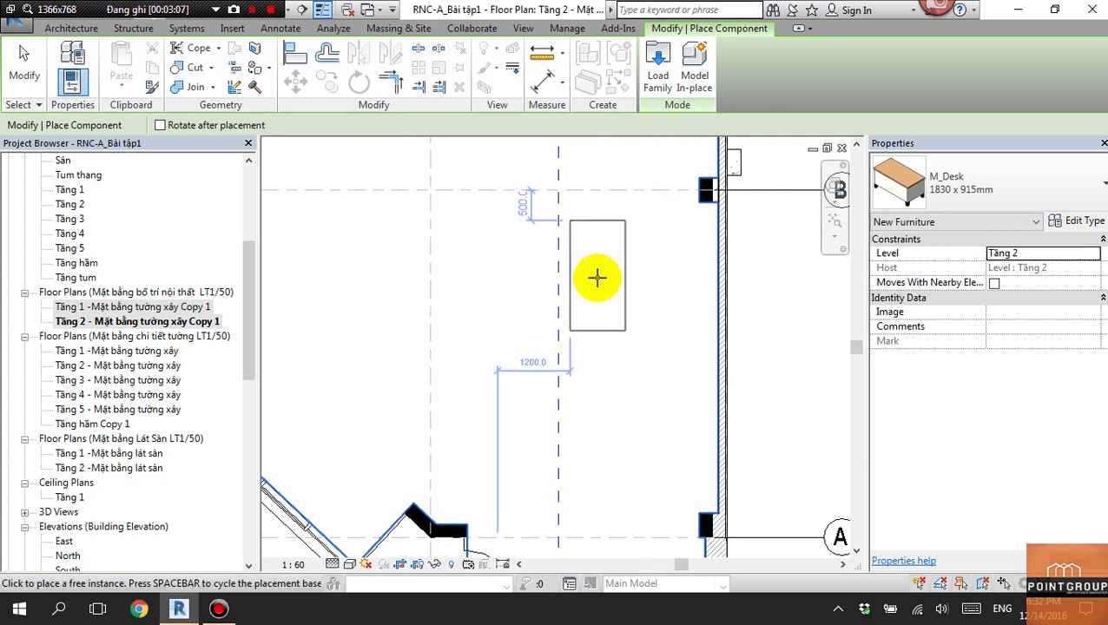
mouse_move(673, 272)
middle_down()
mouse_move(717, 203)
mouse_move(614, 390)
middle_up()
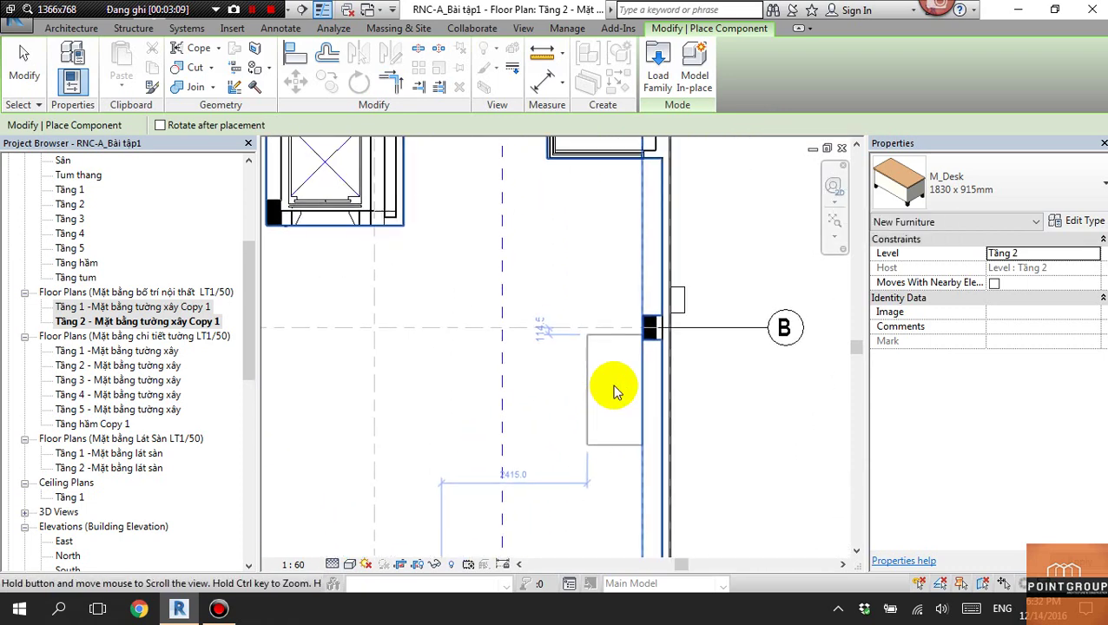
scroll(614, 391, up, 2)
scroll(650, 359, up, 3)
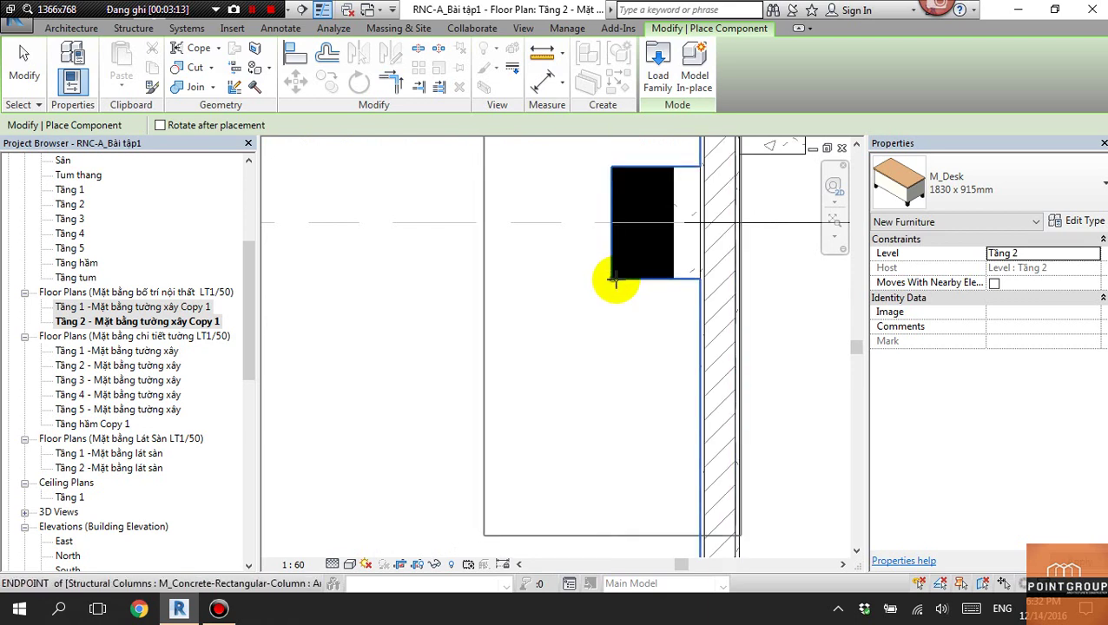
key(space)
key(space)
key(space)
key(space)
key(space)
key(space)
key(space)
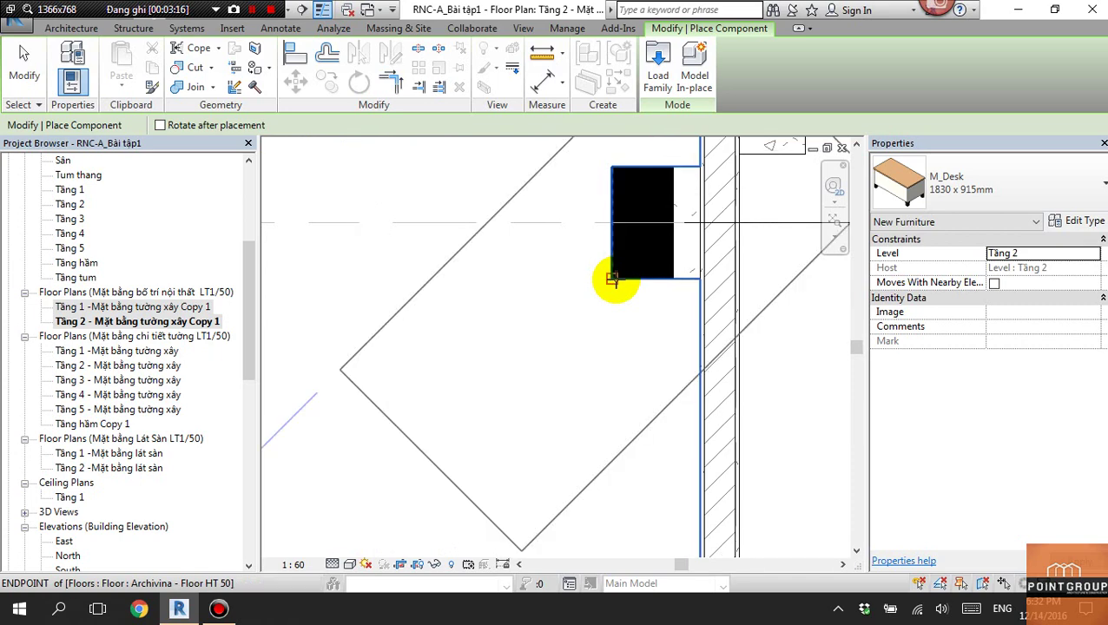
key(space)
scroll(560, 318, down, 2)
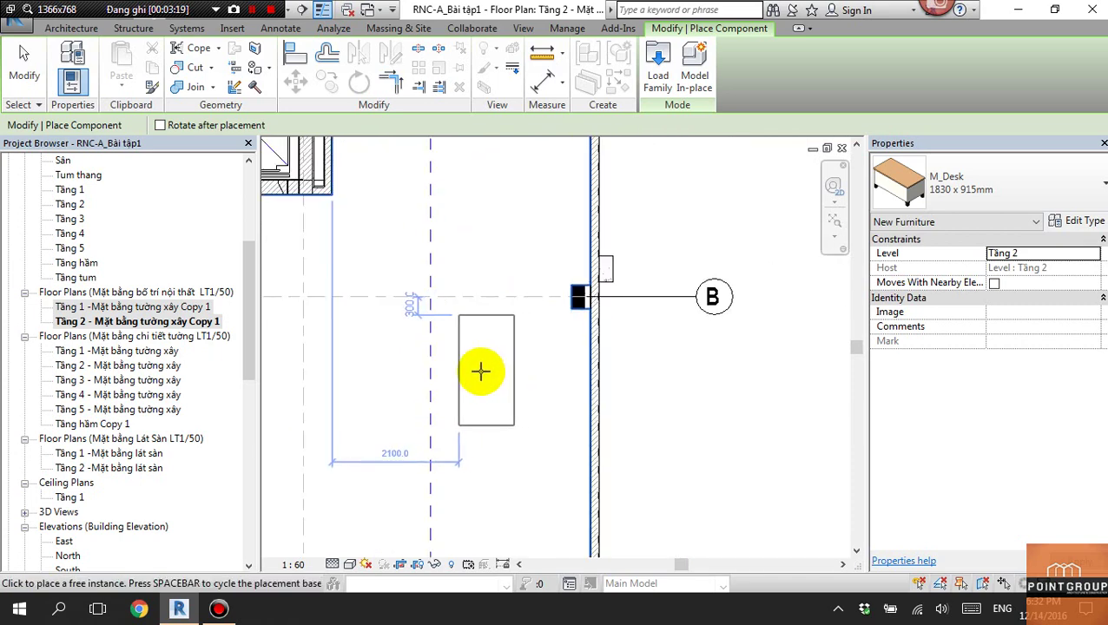
Place two desks end to end below grid B toward grid A.
click(485, 371)
middle_drag(485, 371, 496, 323)
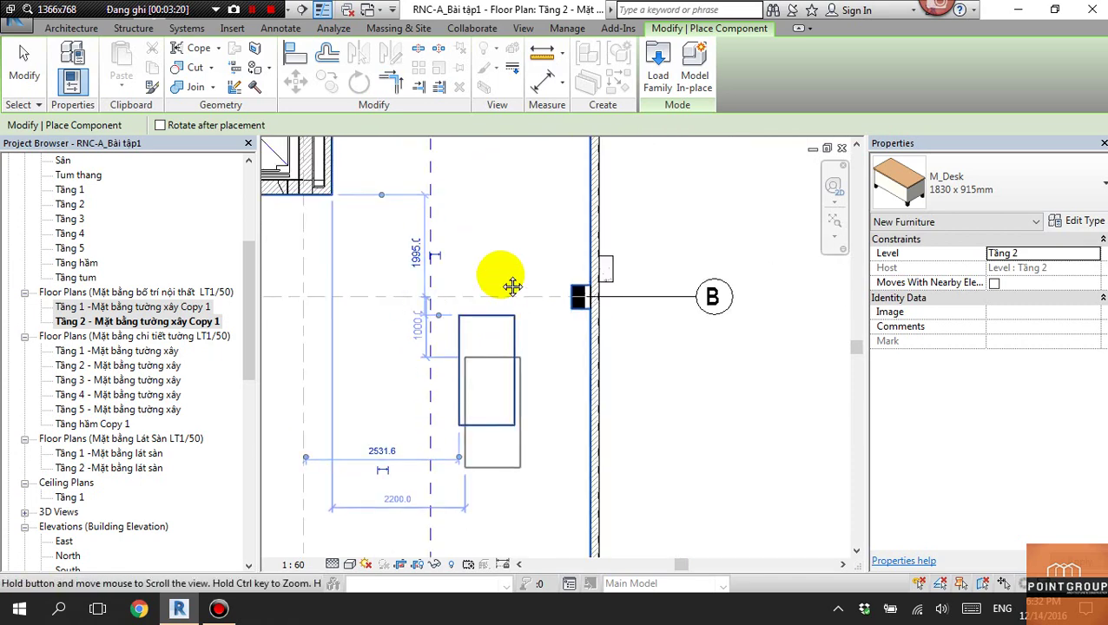
click(495, 330)
scroll(521, 303, up, 1)
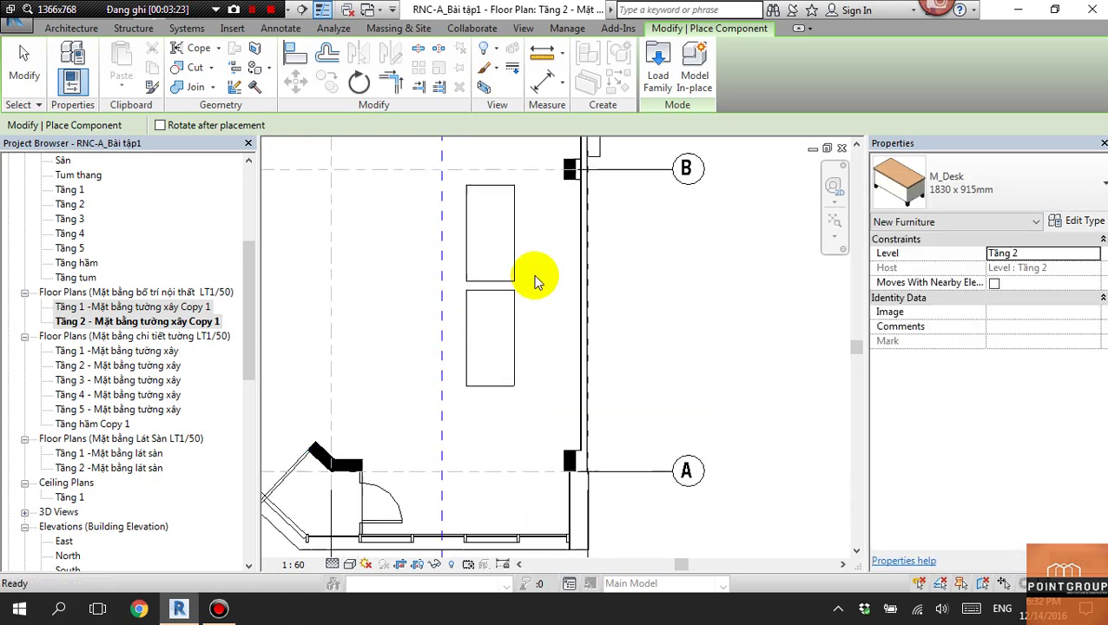
key(Escape)
key(Escape)
Duplicate the upper desk's type as B1-600x1200, then rename it B1-600x1200x750.
click(517, 293)
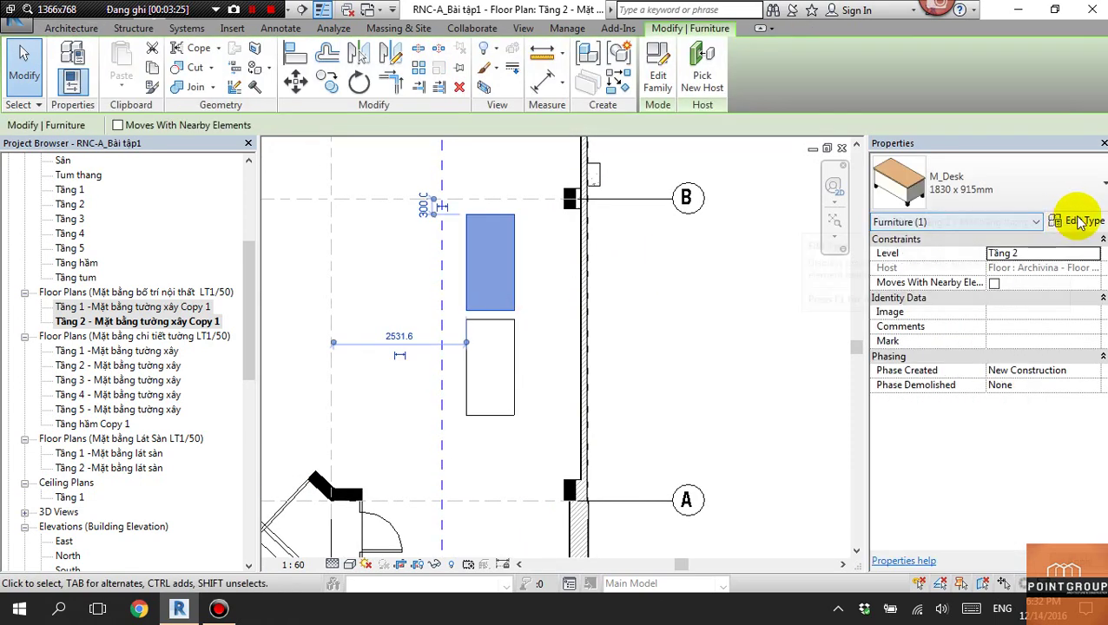
click(1070, 221)
click(1010, 132)
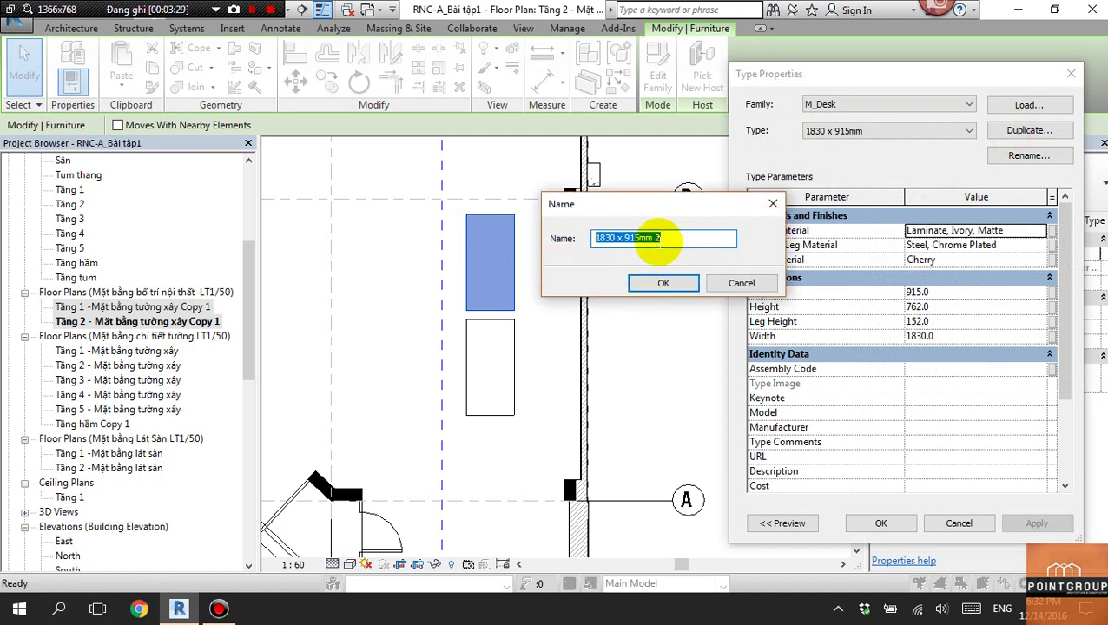
text(B1-600x1200)
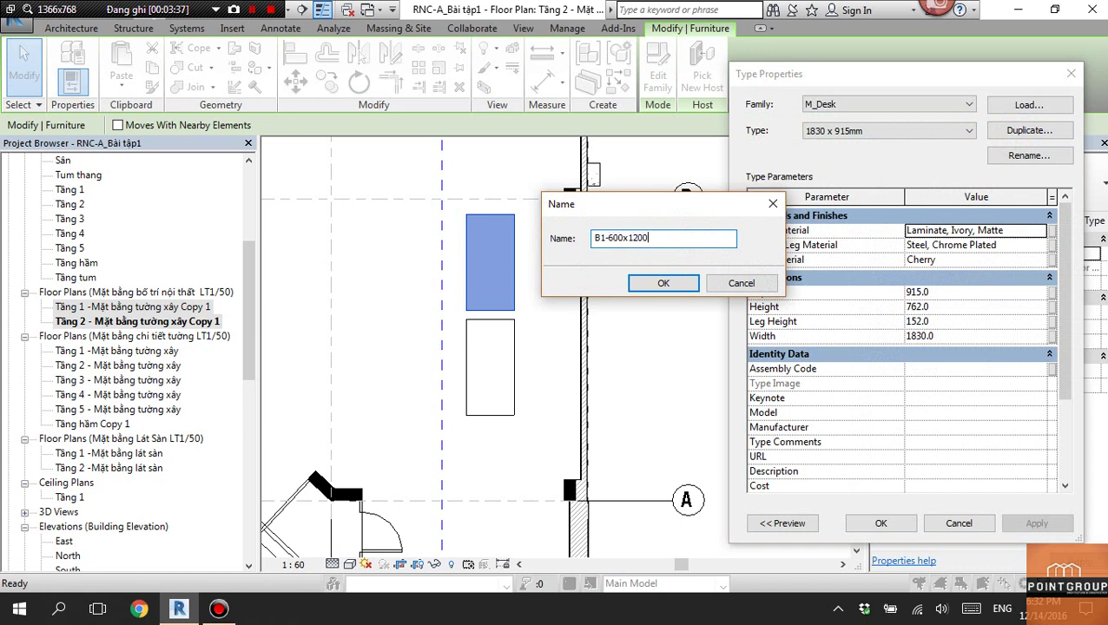
click(664, 283)
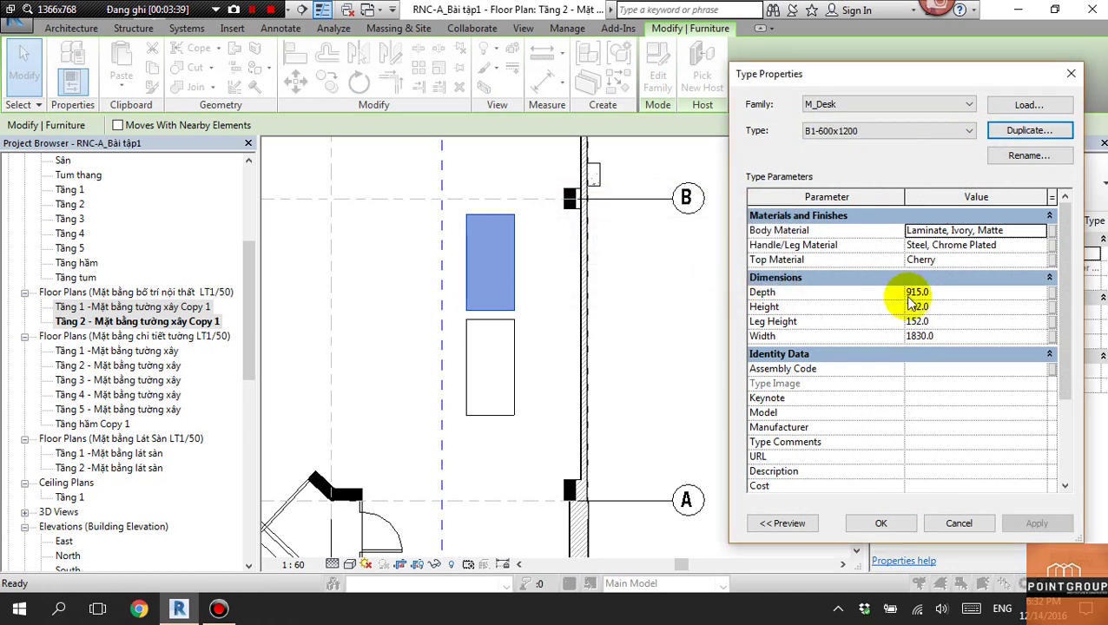
click(1032, 161)
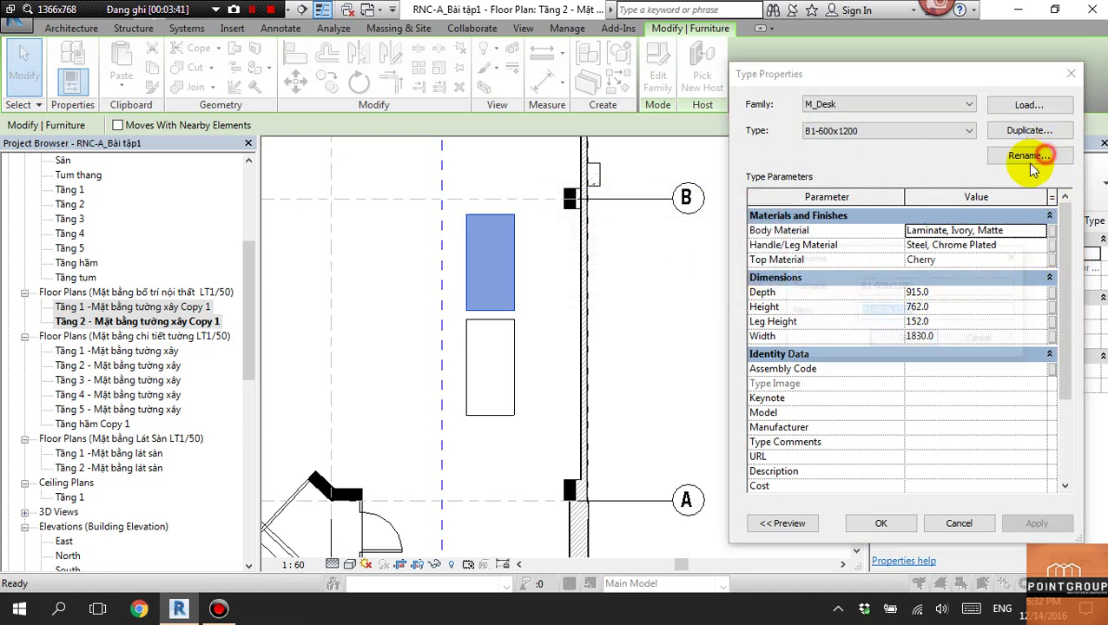
click(937, 313)
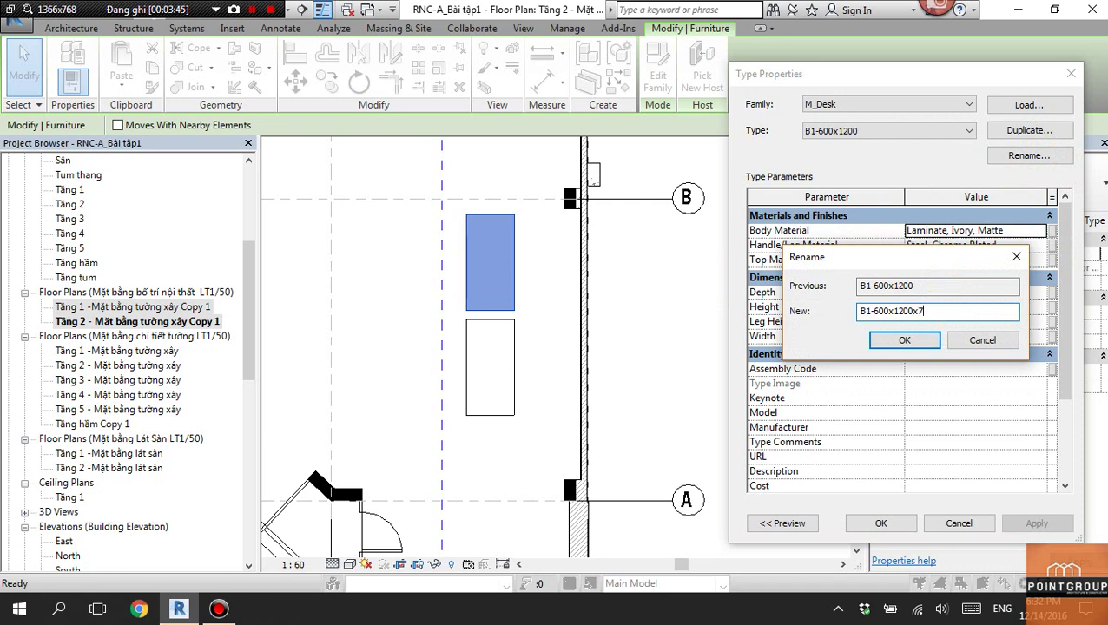
click(928, 356)
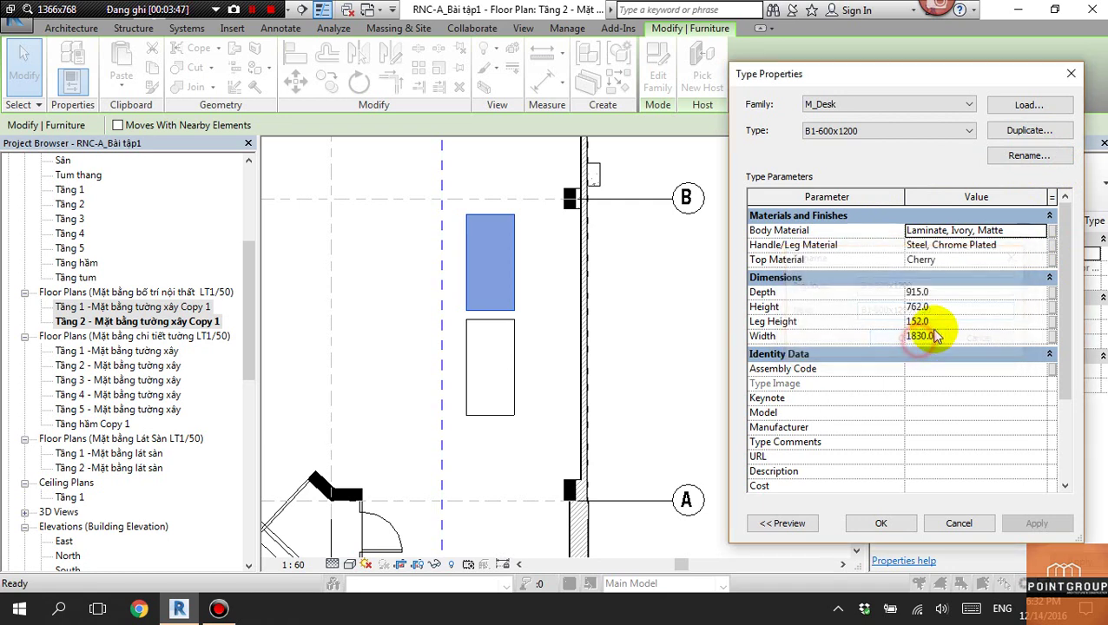
Set the B1-600x1200x750 desk type to depth 600, height 750 and width 1200.
click(952, 293)
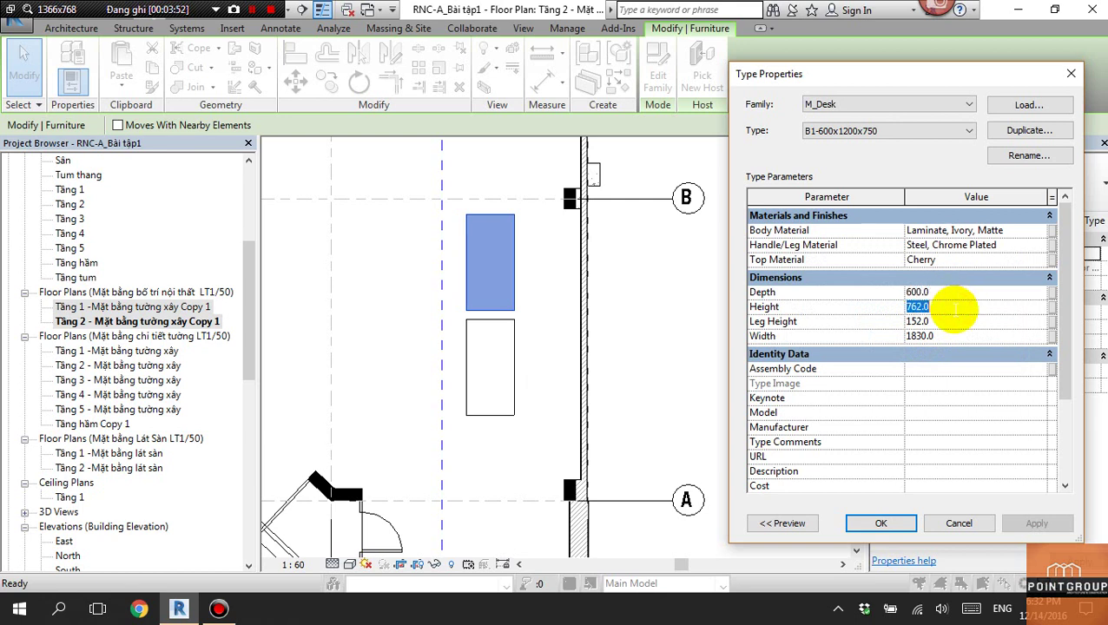
text(750)
click(958, 338)
text(1200)
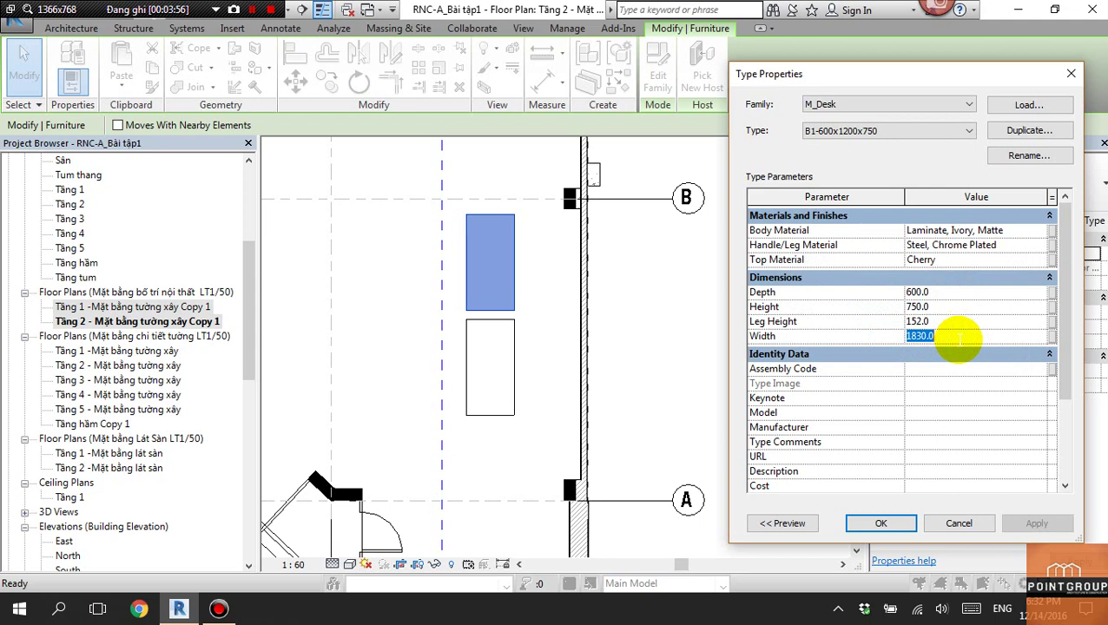
click(881, 522)
click(541, 320)
Use Match Type (MA) to give the lower desk the B1-600x1200x750 type.
scroll(510, 296, up, 2)
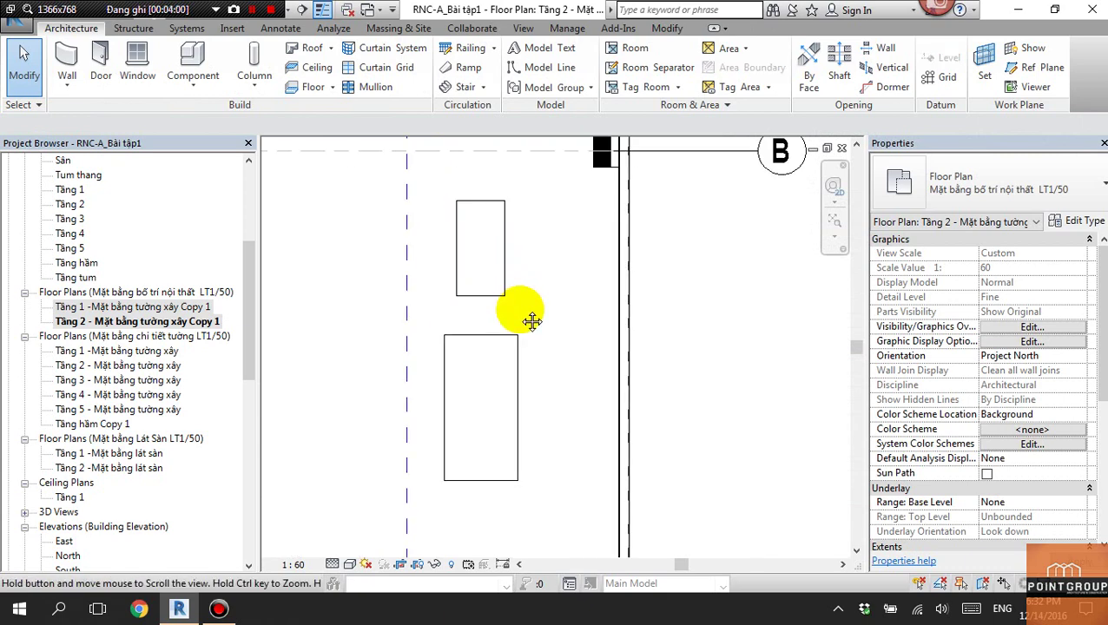
key(m)
key(a)
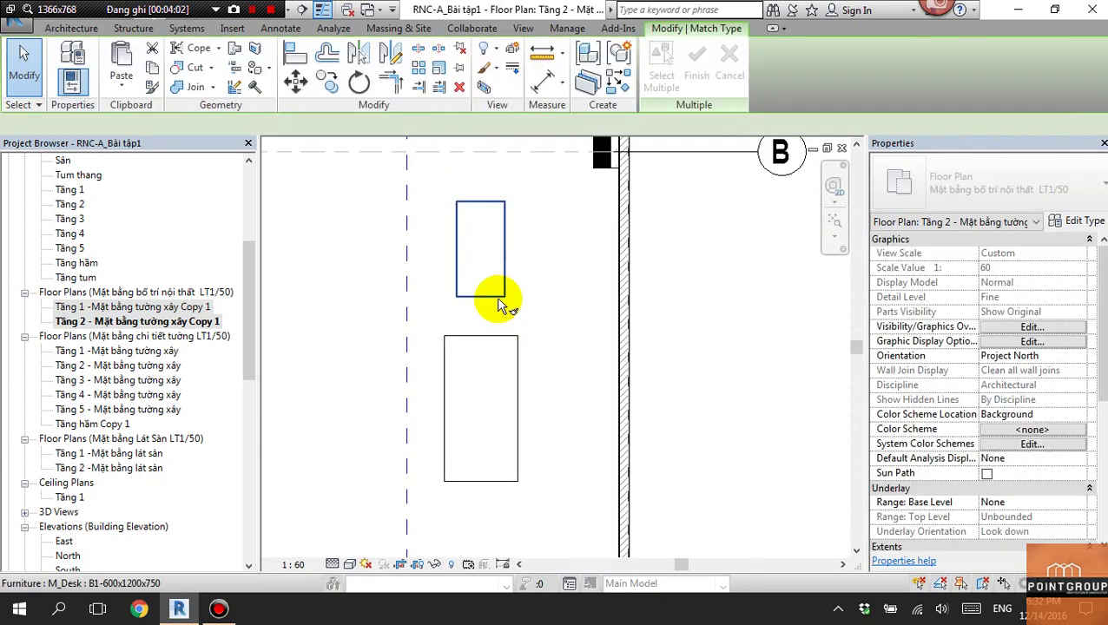
click(504, 296)
click(508, 337)
key(Escape)
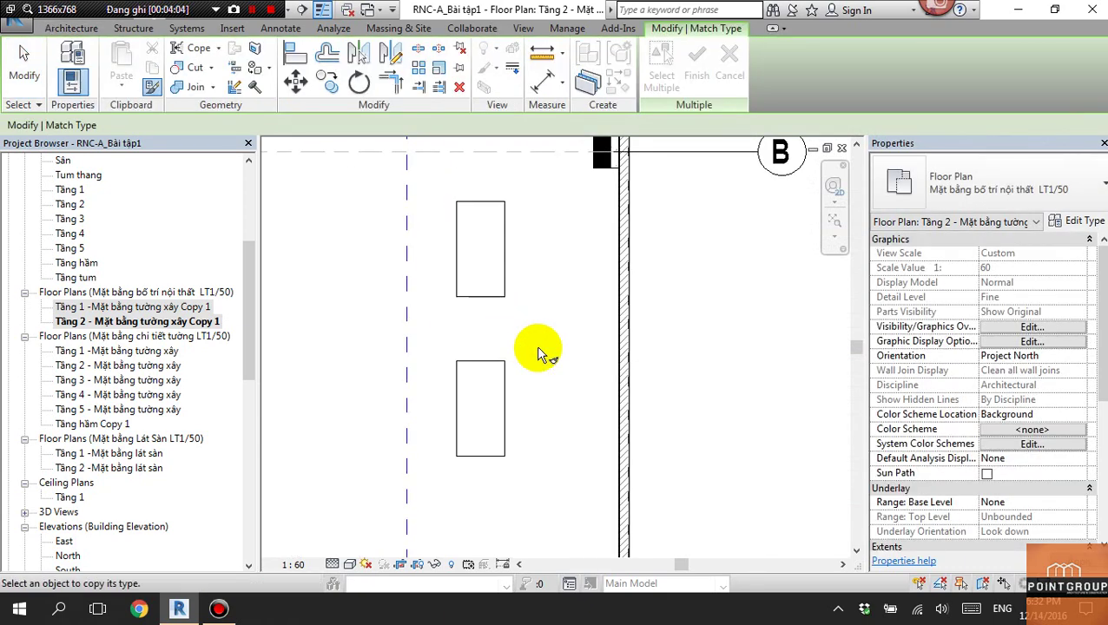
key(Escape)
scroll(539, 344, down, 2)
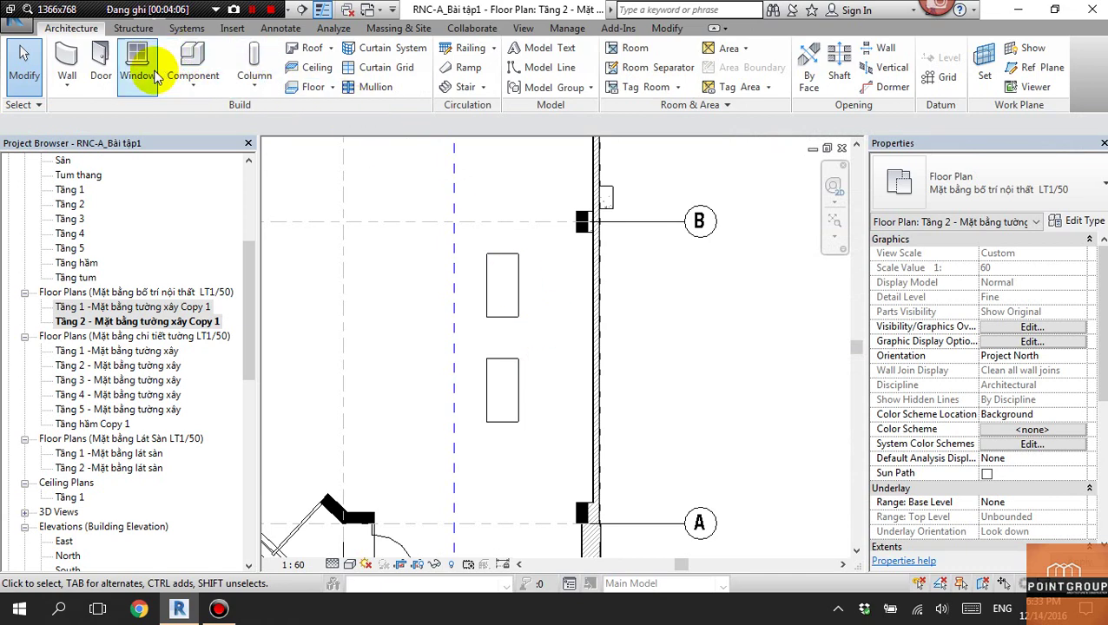
Start Place a Component and browse the US Metric Furniture library, cancelling without loading.
click(212, 93)
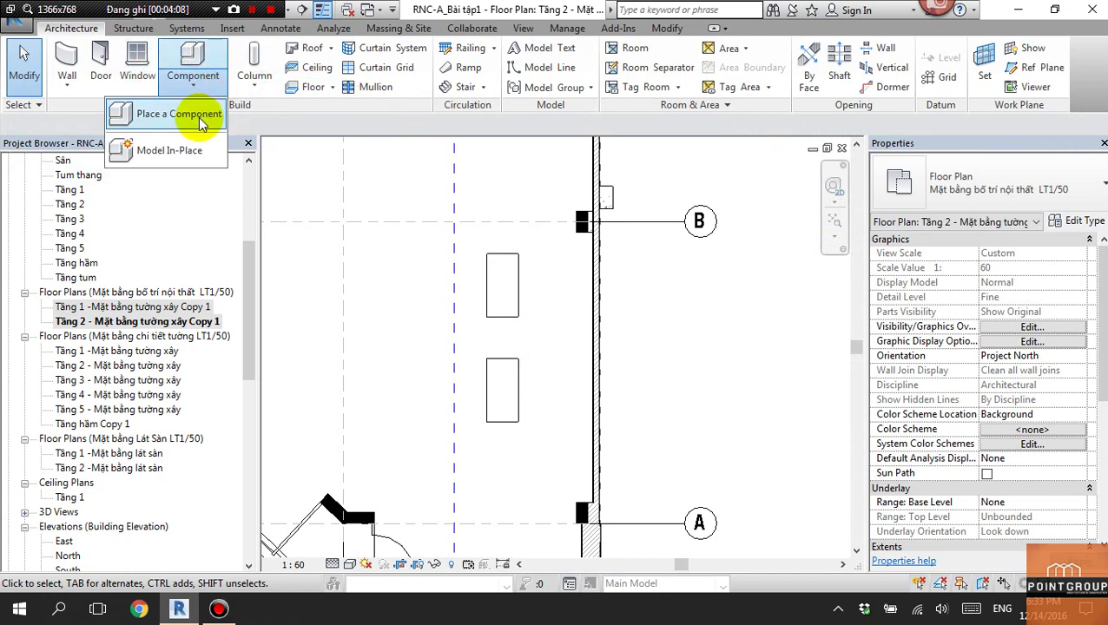
click(185, 115)
click(659, 87)
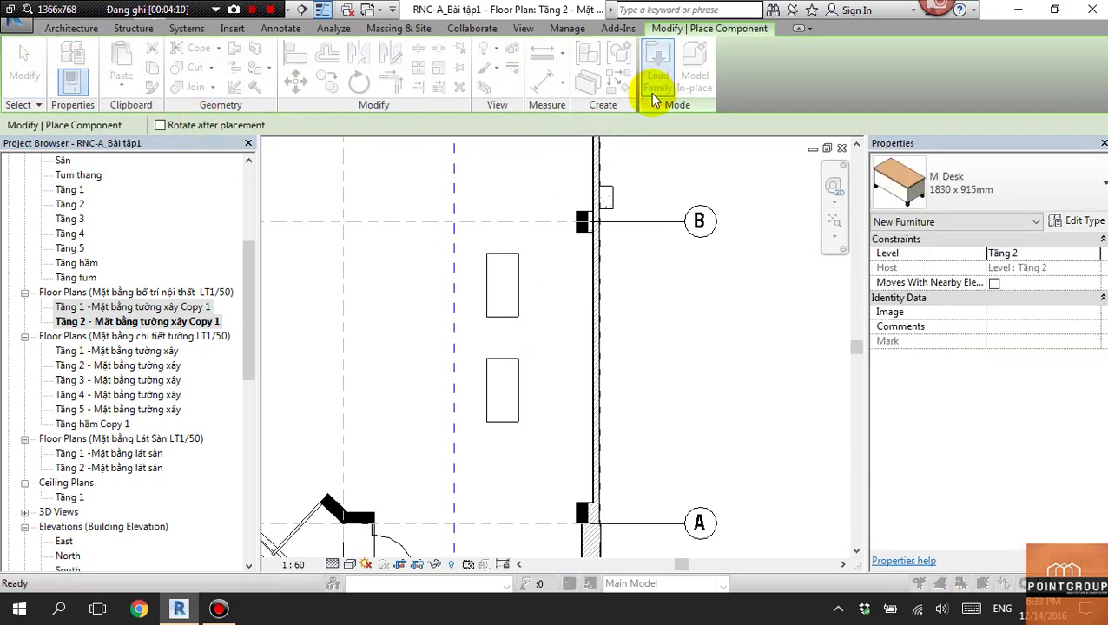
click(576, 289)
click(500, 363)
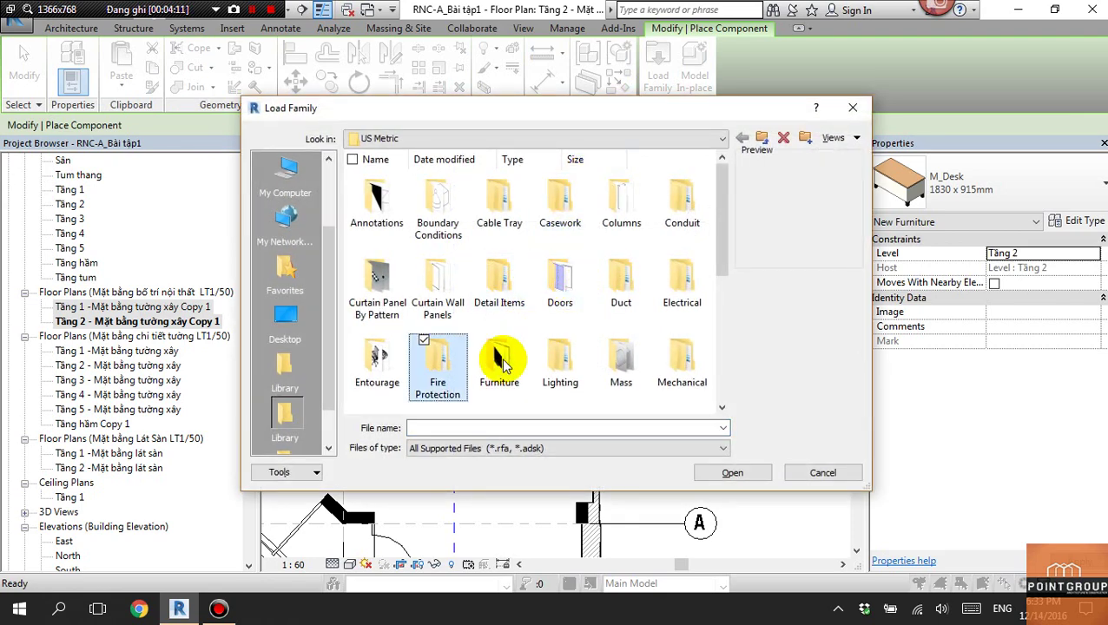
double_click(501, 370)
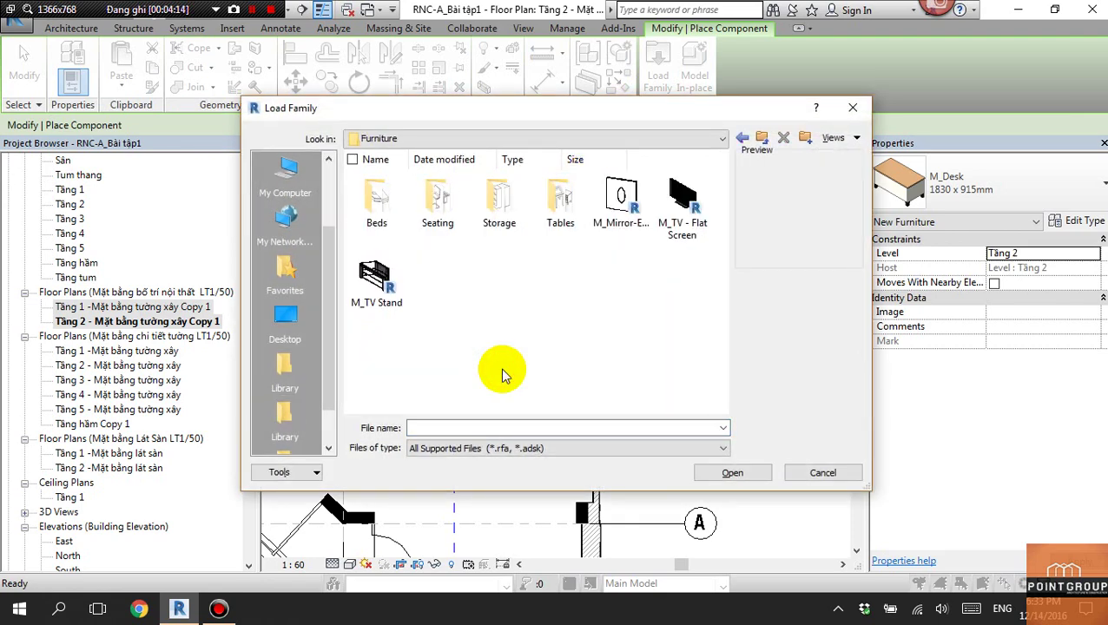
click(763, 139)
scroll(317, 417, down, 2)
scroll(292, 257, up, 3)
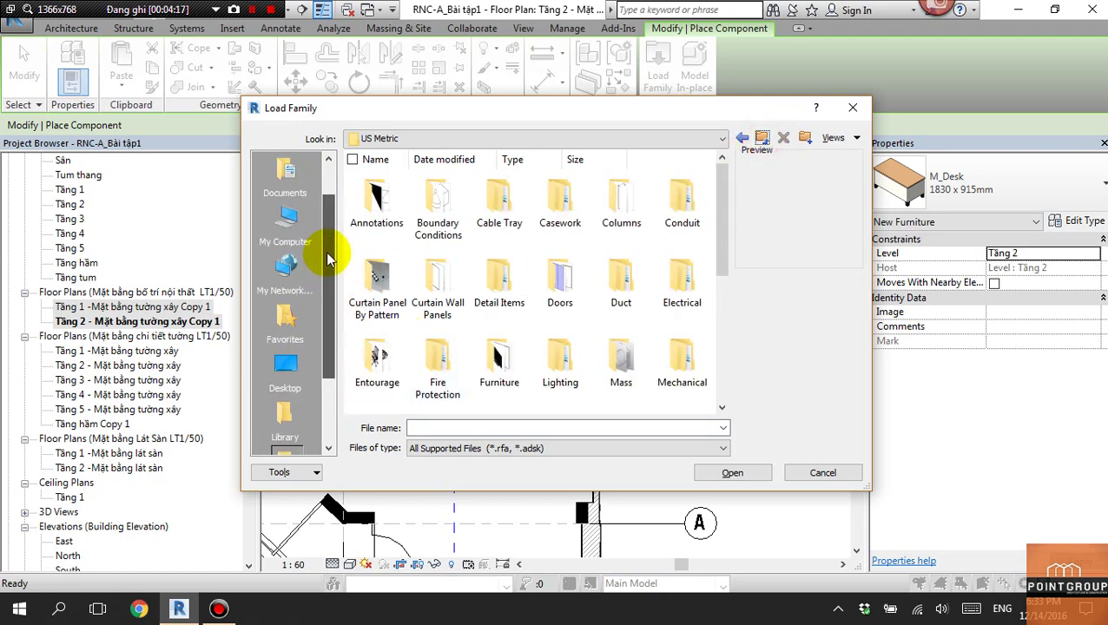
click(834, 475)
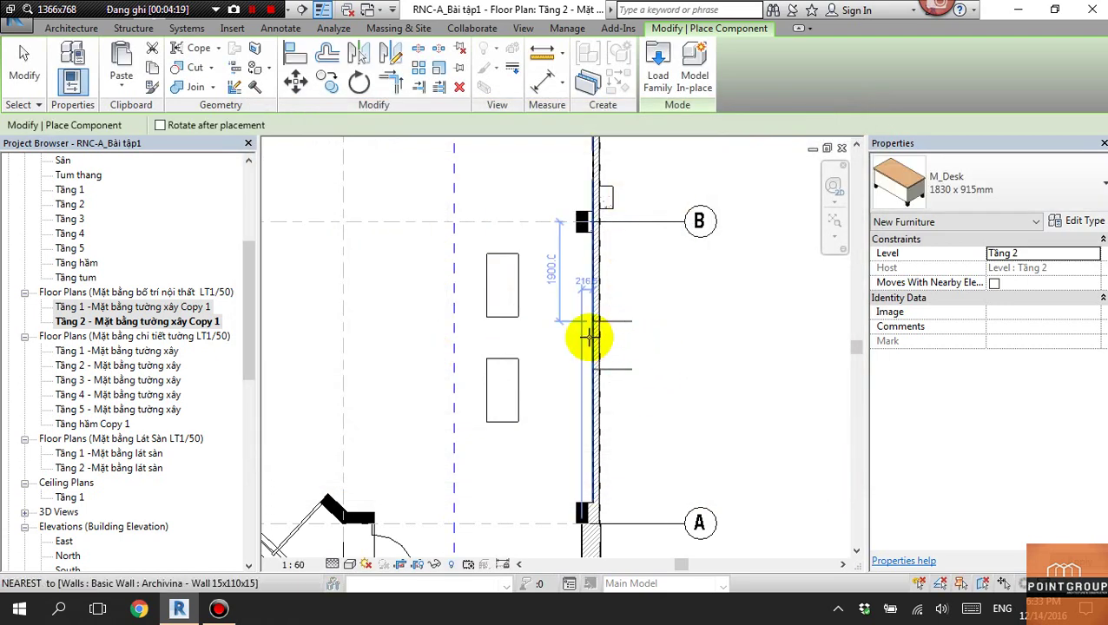
Cancel a second library browse, place an M_Desk against the wall near grid B, then open the application menu.
click(657, 65)
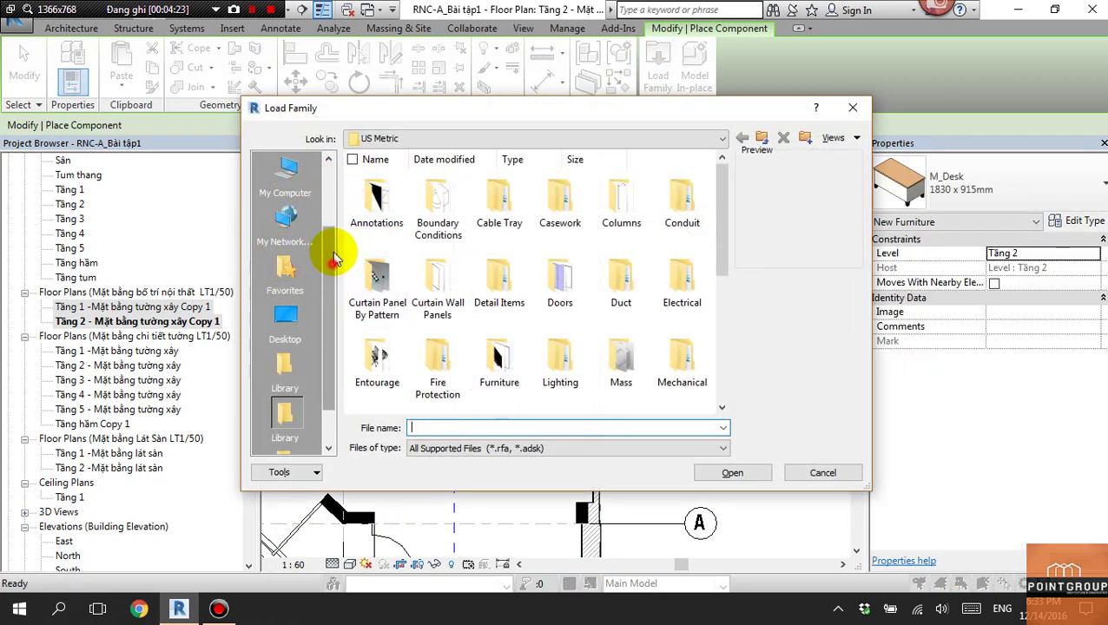
scroll(335, 171, up, 2)
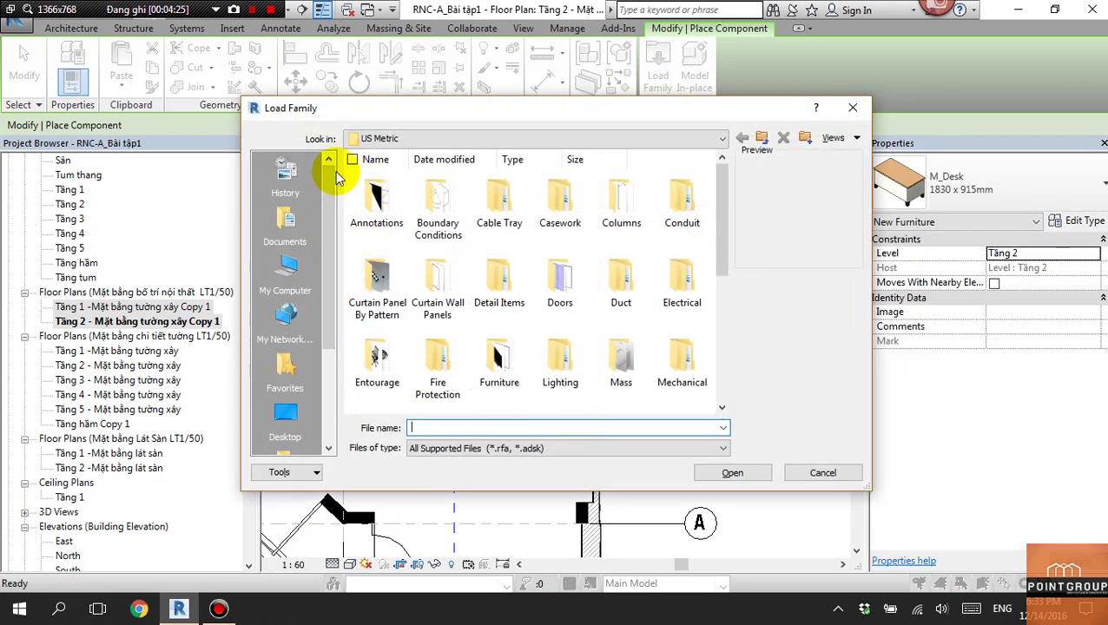
click(317, 176)
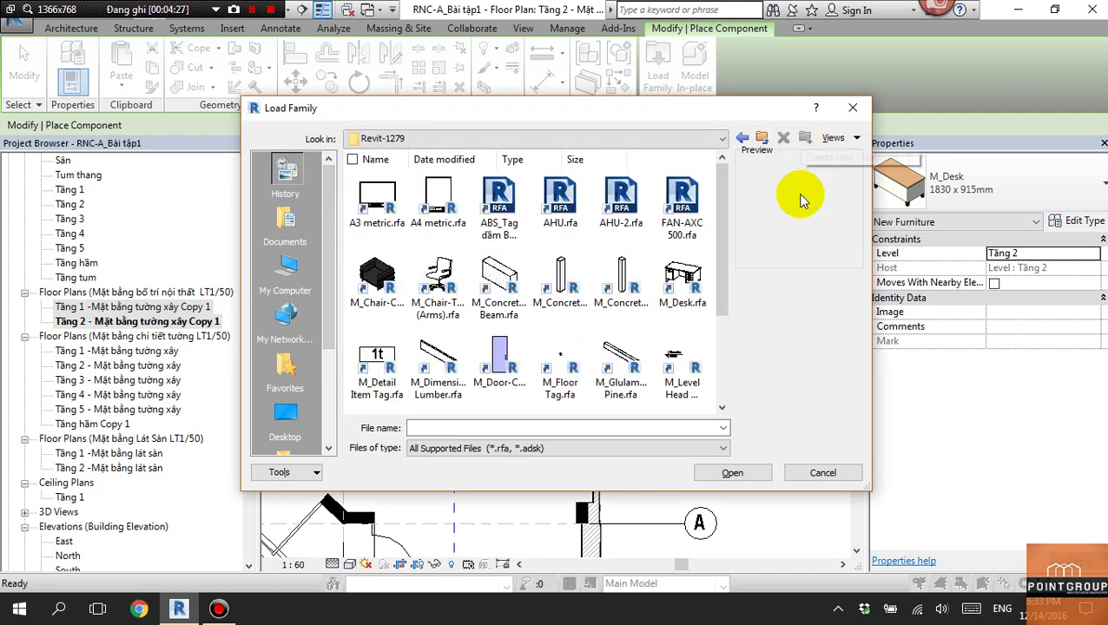
click(829, 476)
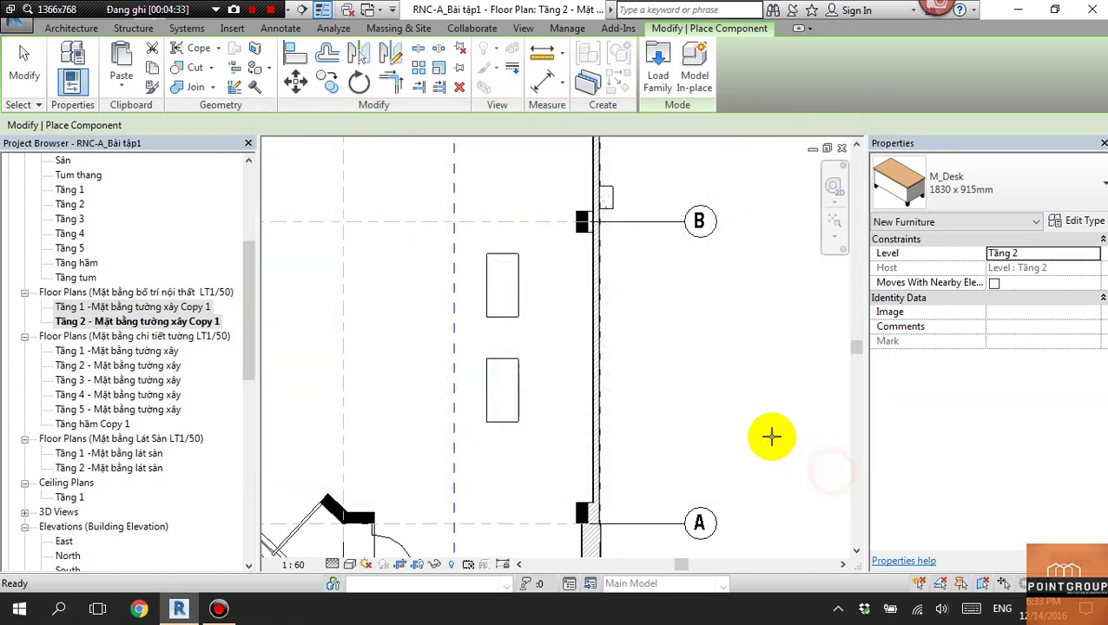
click(584, 221)
click(26, 29)
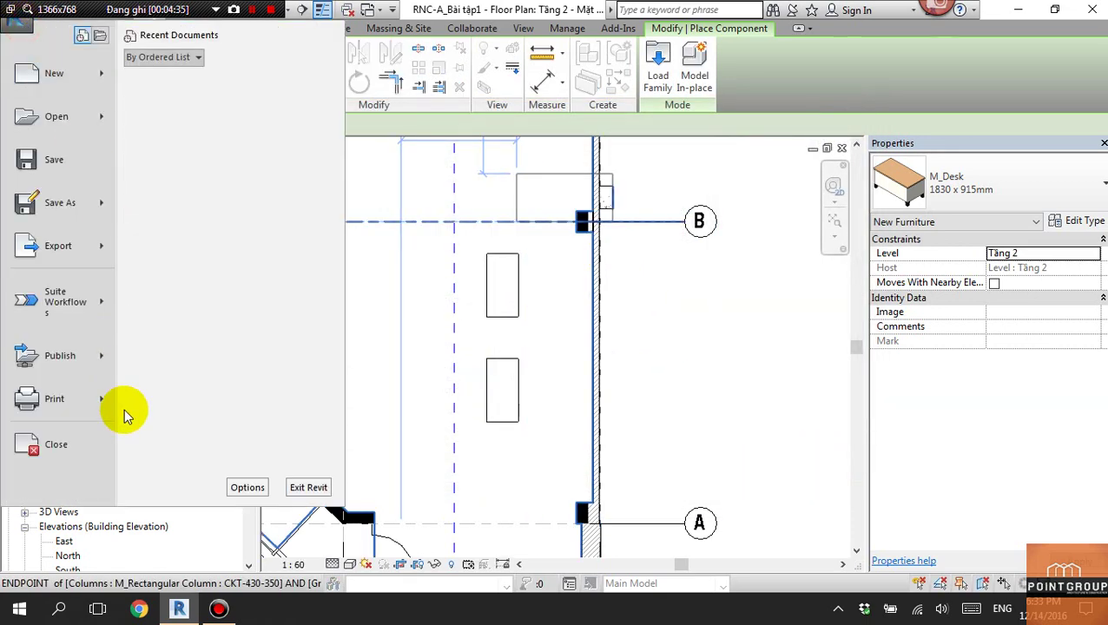
Add a new library place in File Locations and name it 'New Library -revit.vn'.
click(247, 486)
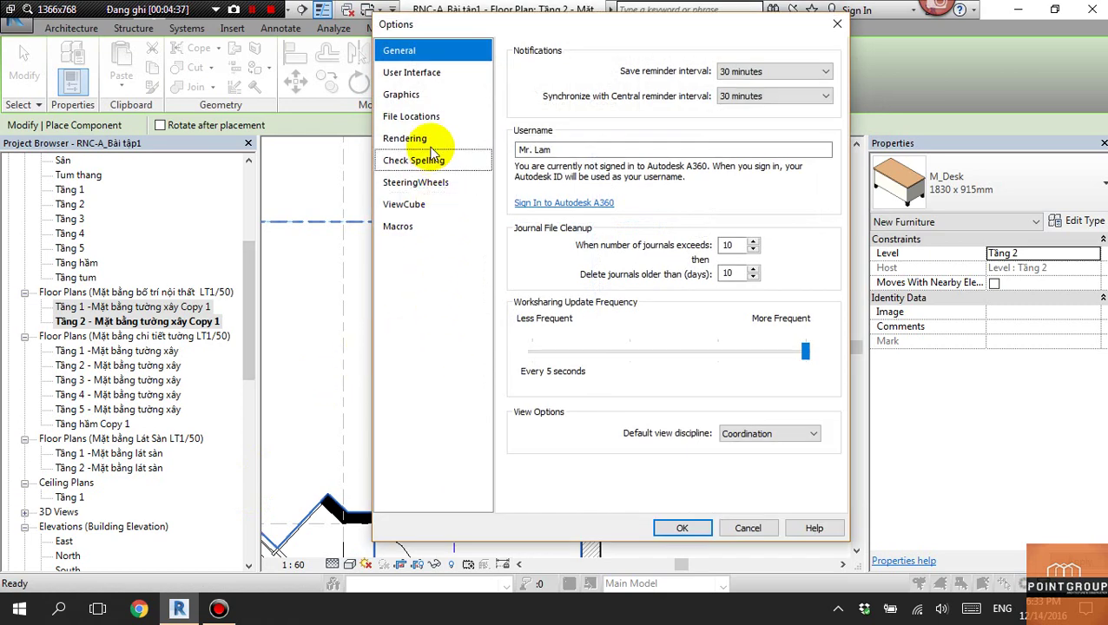
click(410, 116)
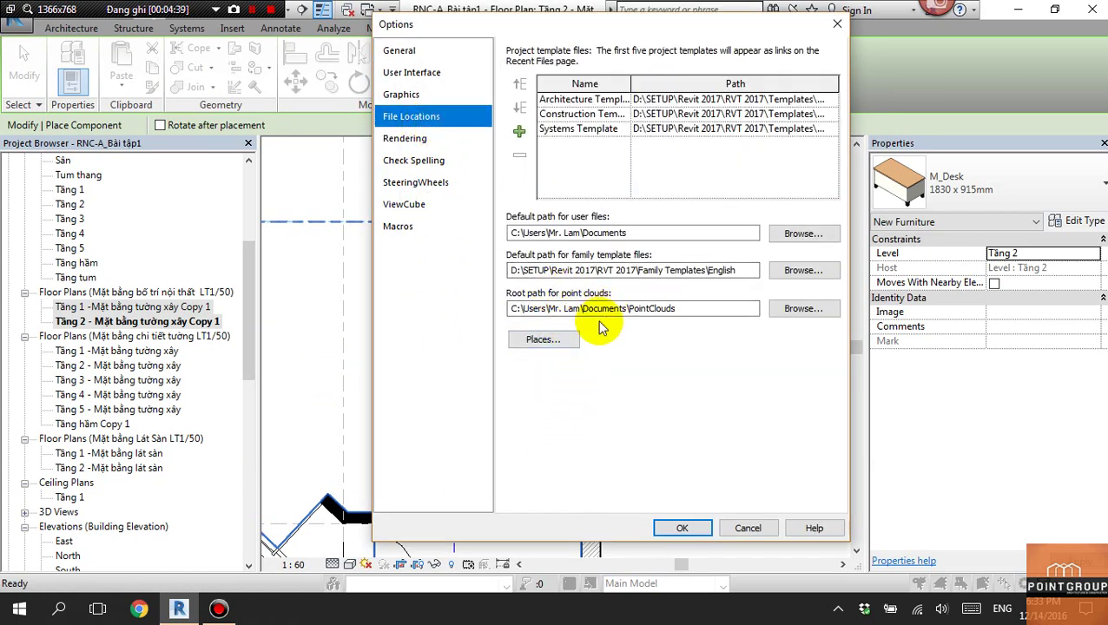
click(551, 342)
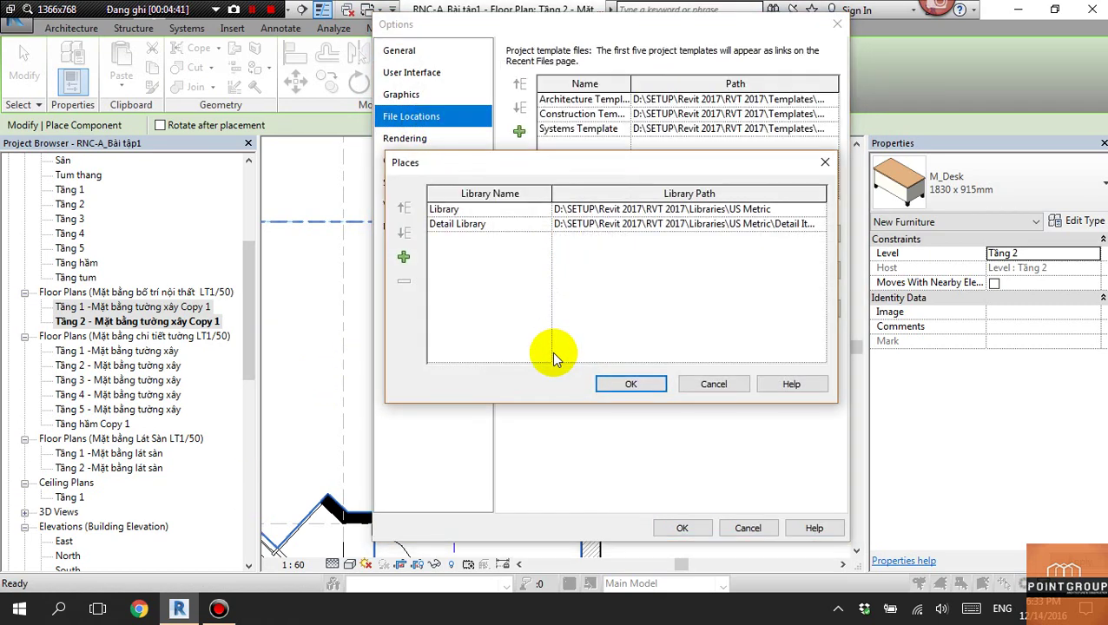
click(403, 257)
click(470, 239)
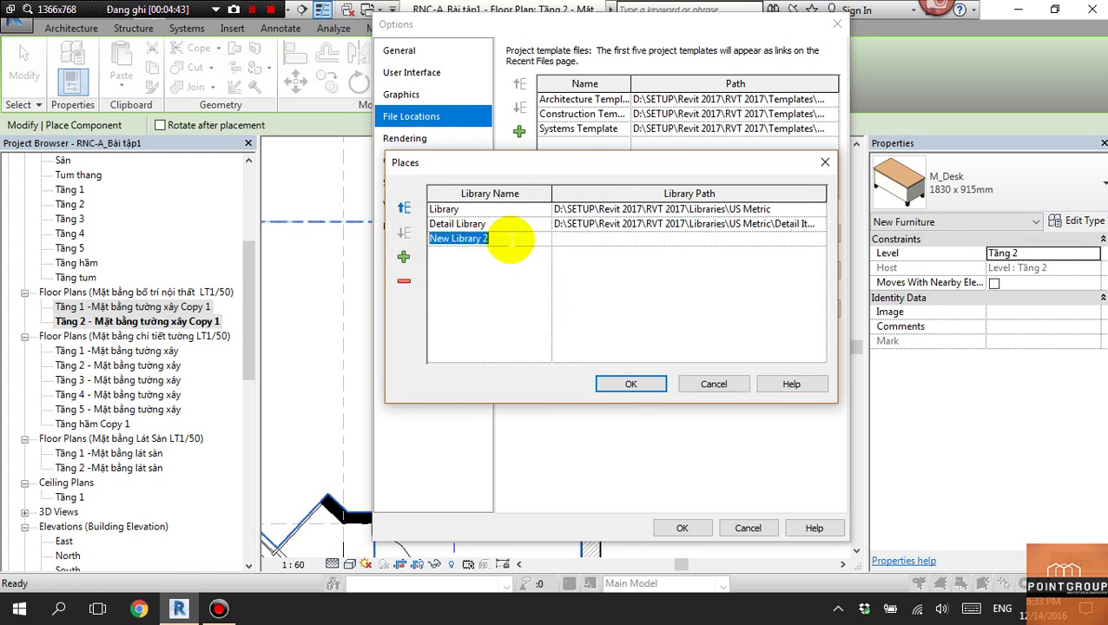
click(509, 240)
text(-revit.vn)
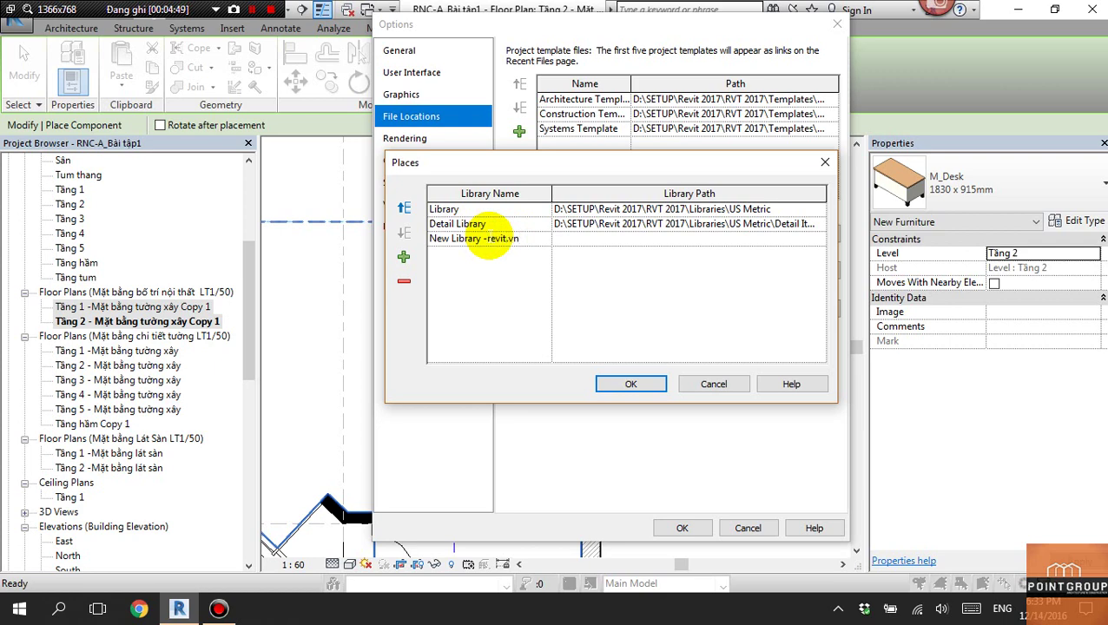
Browse the X: drive to the Revit > Revit Metric folder for the library path.
click(820, 239)
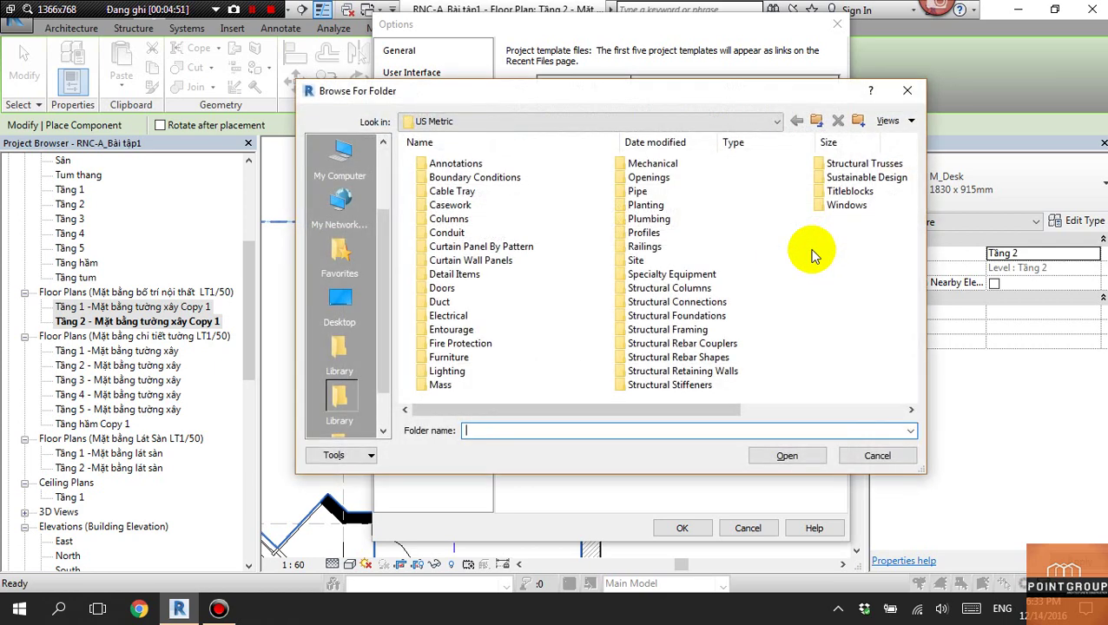
click(340, 158)
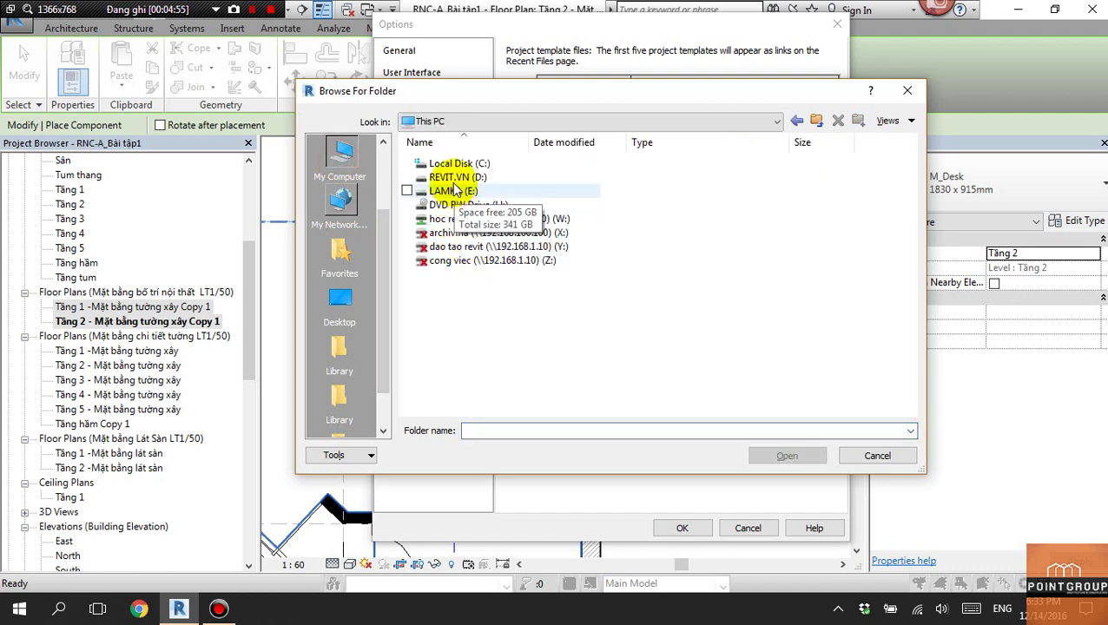
click(445, 177)
click(458, 219)
double_click(463, 235)
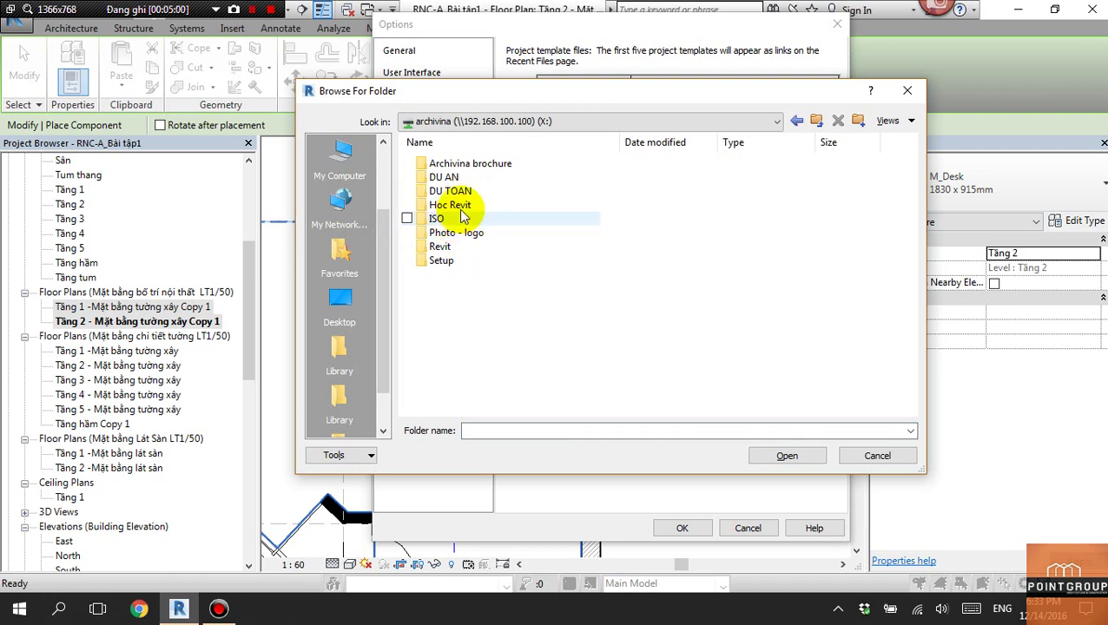
double_click(460, 207)
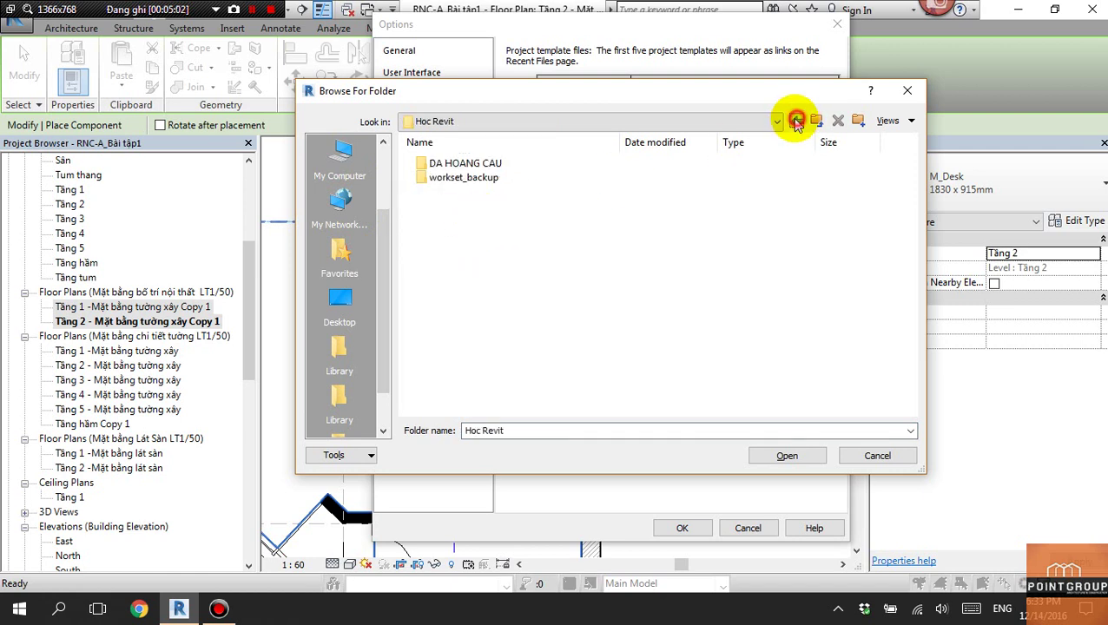
click(796, 121)
double_click(448, 246)
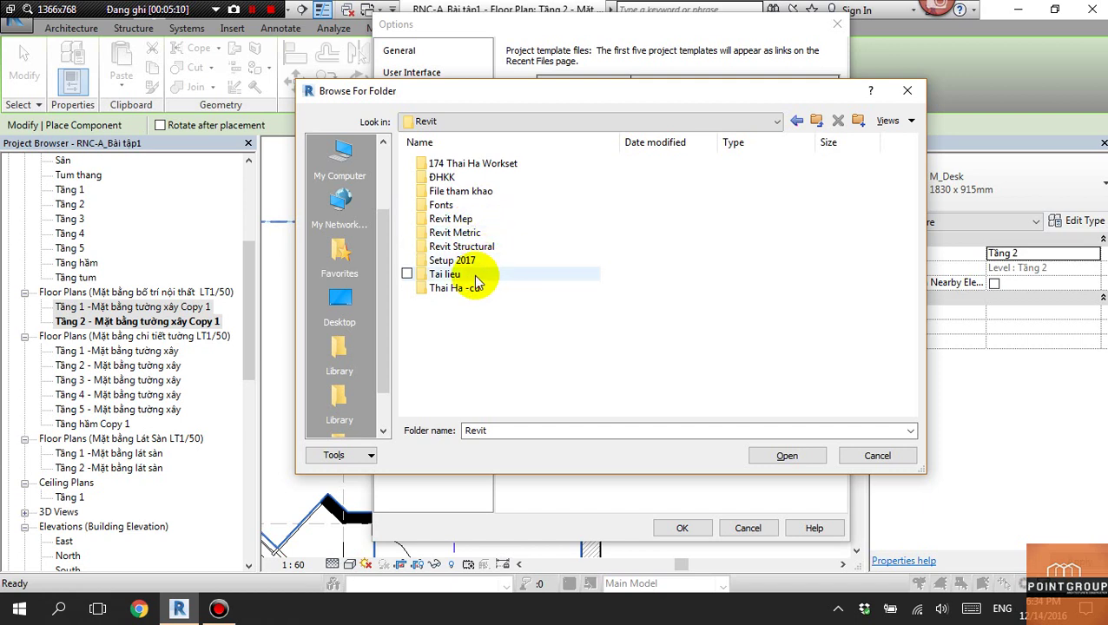
double_click(455, 233)
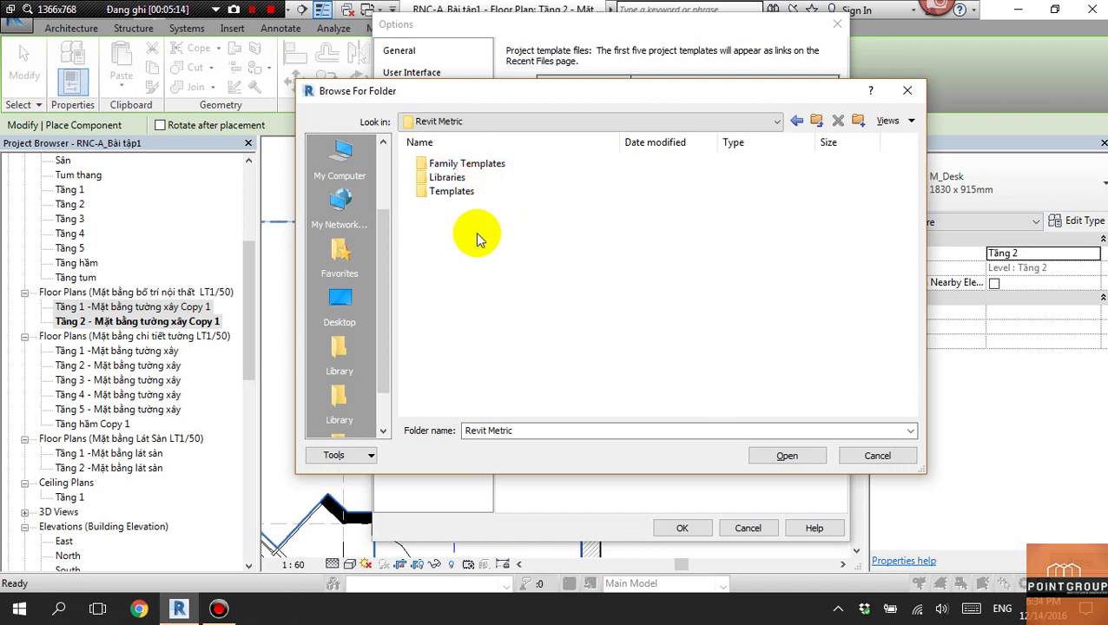
Set the path to Libraries > 00 Thu Vien and confirm the places and options.
click(469, 178)
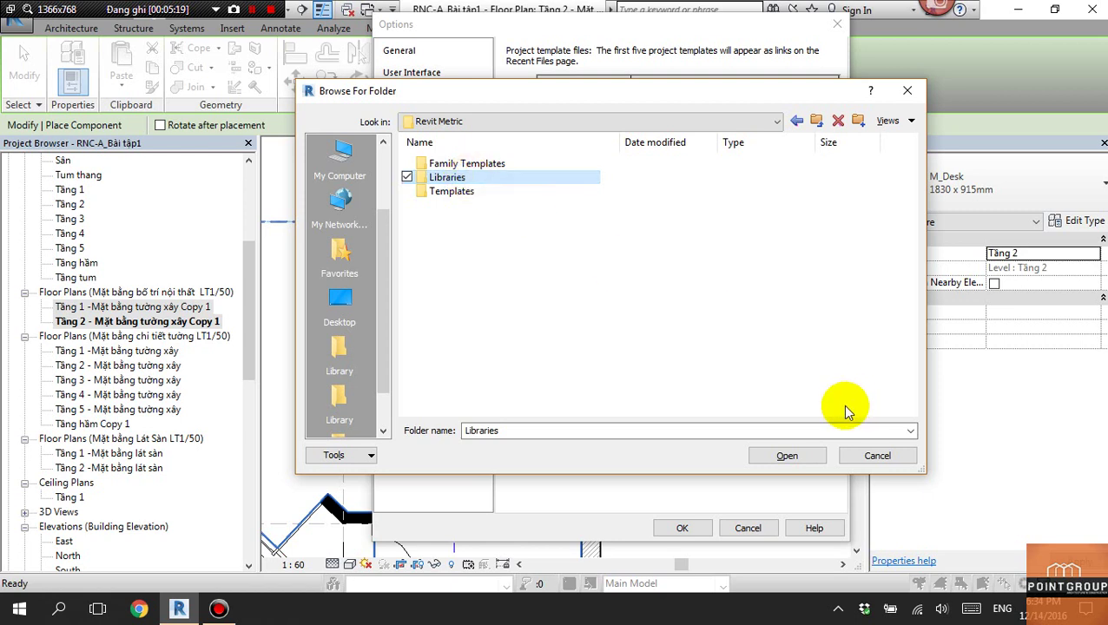
double_click(470, 180)
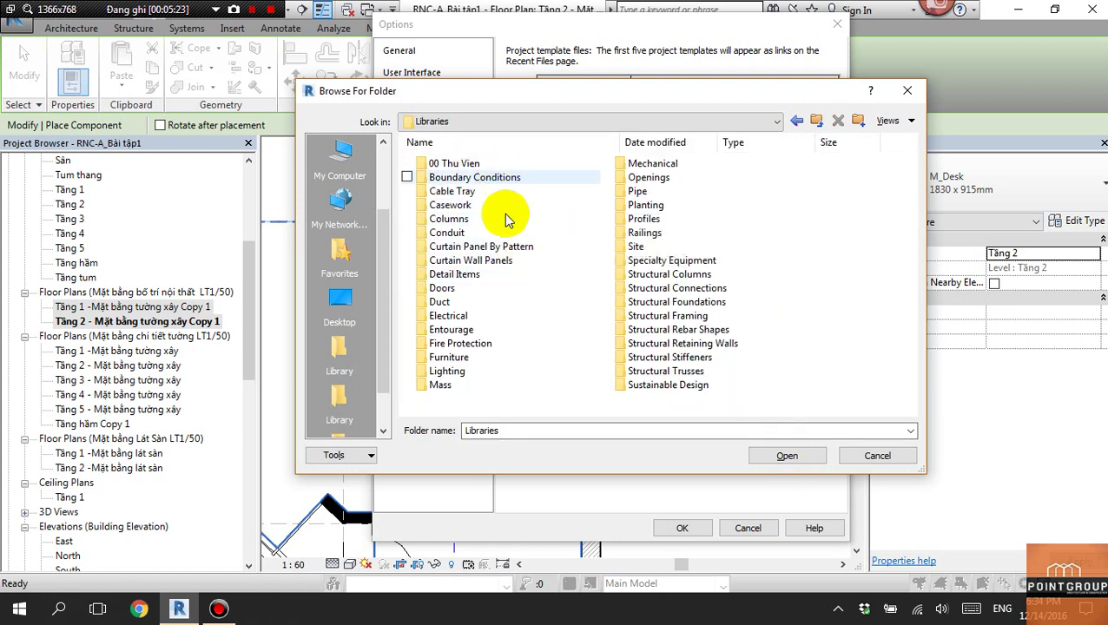
click(465, 165)
double_click(464, 167)
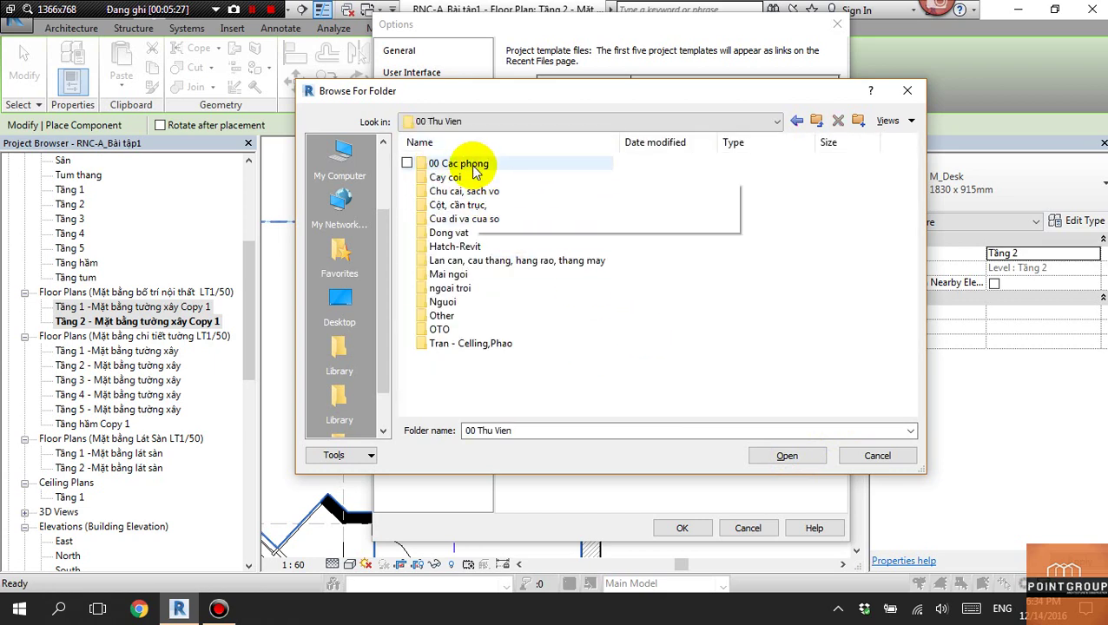
click(808, 457)
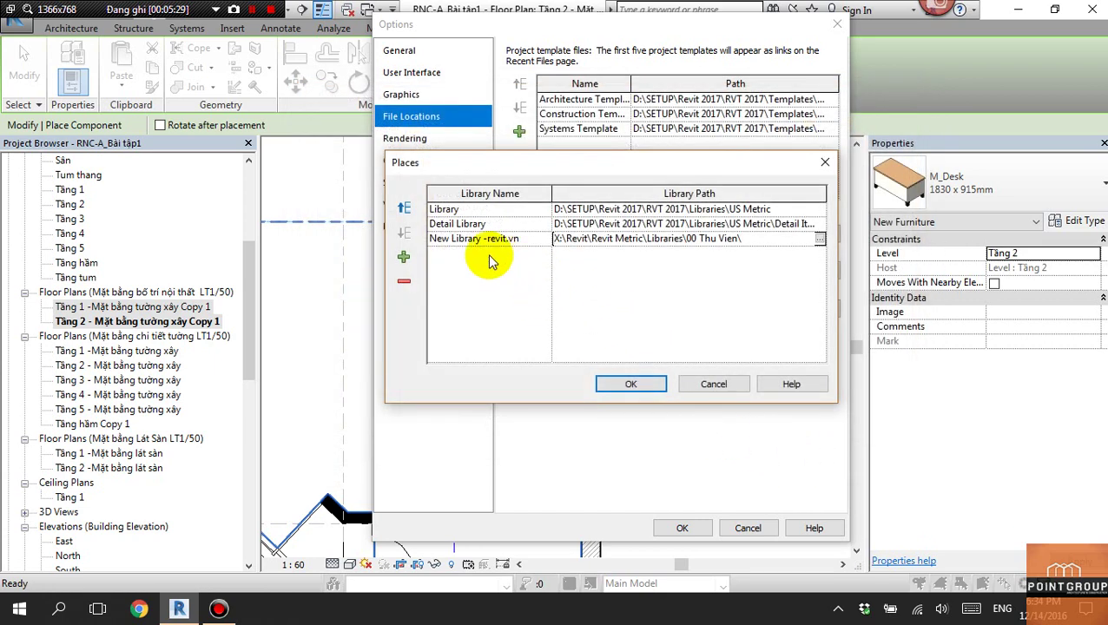
click(641, 387)
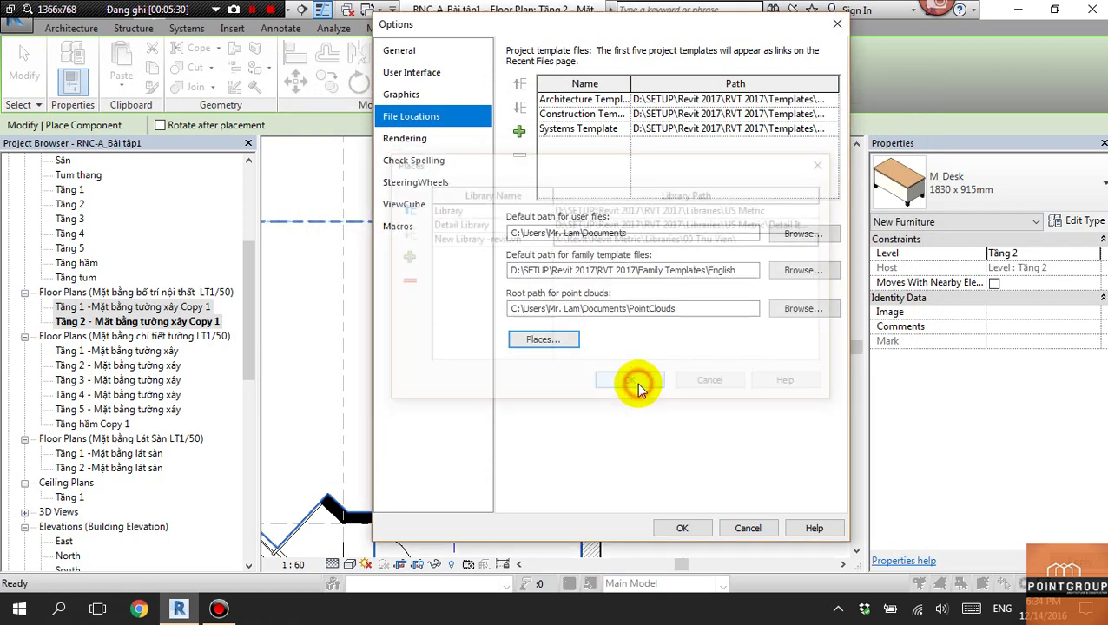
click(682, 527)
In Load Family, browse New Library's folders, checking Detail Library and the railing folder.
click(658, 60)
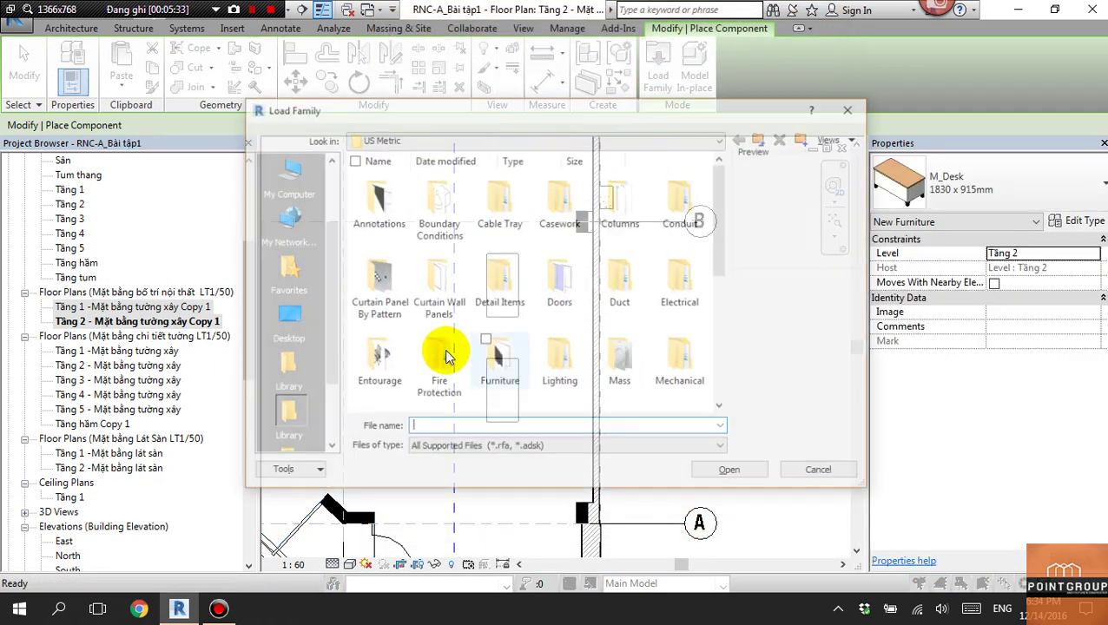
drag(326, 326, 328, 449)
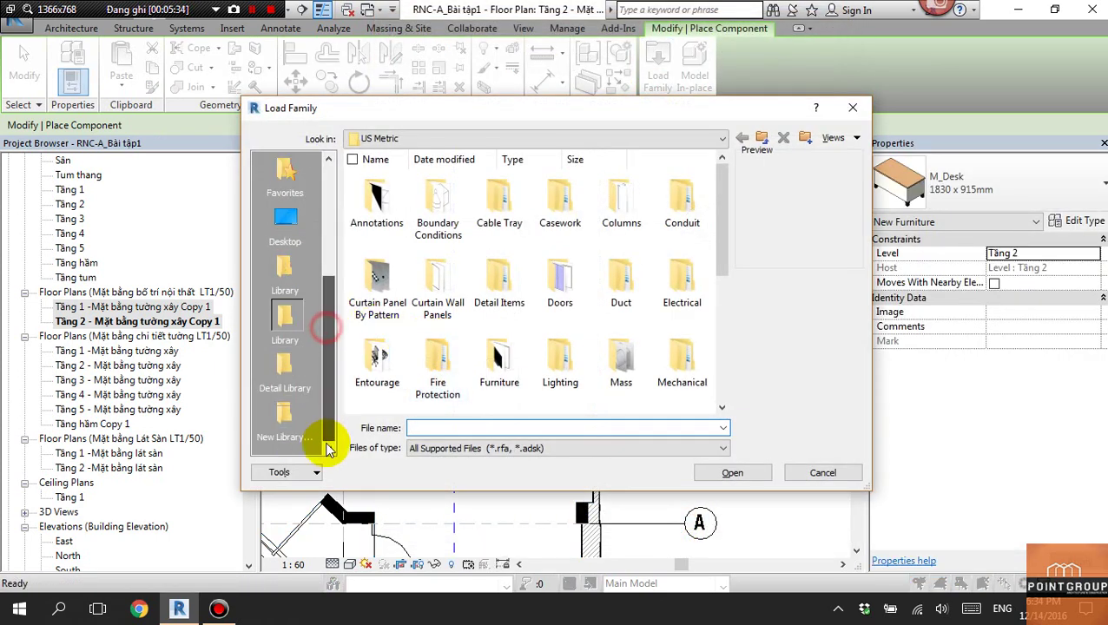
click(288, 410)
click(293, 389)
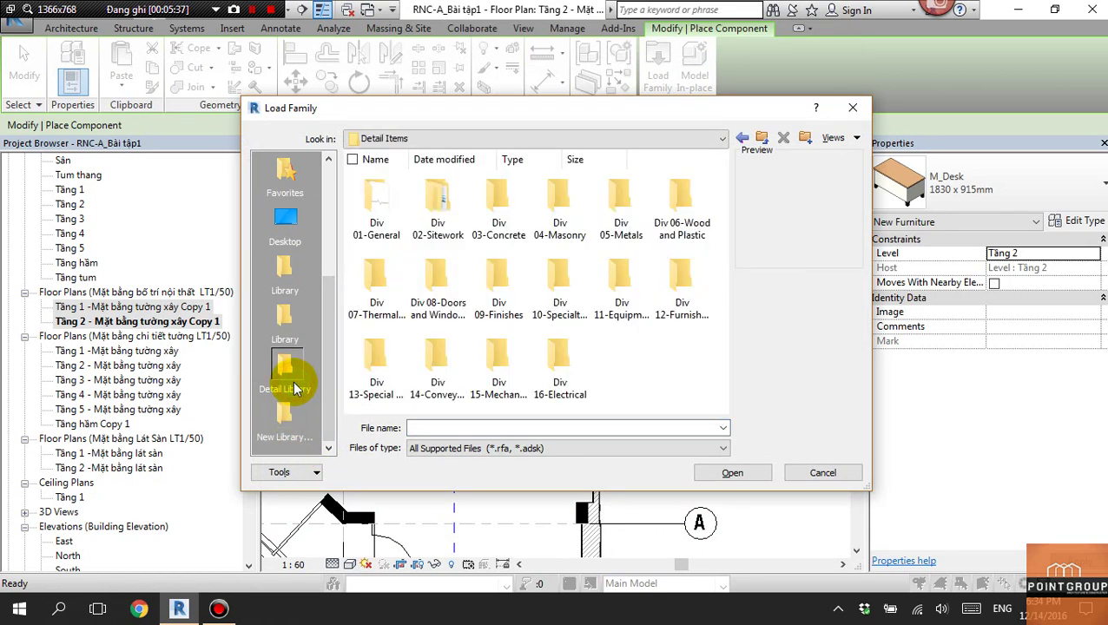
click(286, 430)
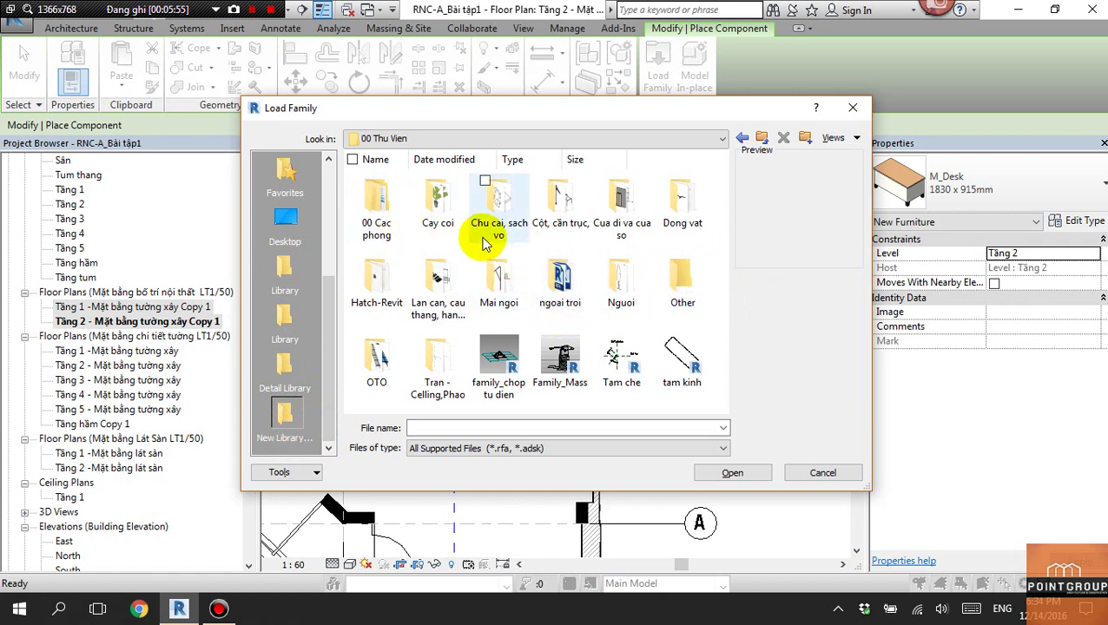
click(438, 278)
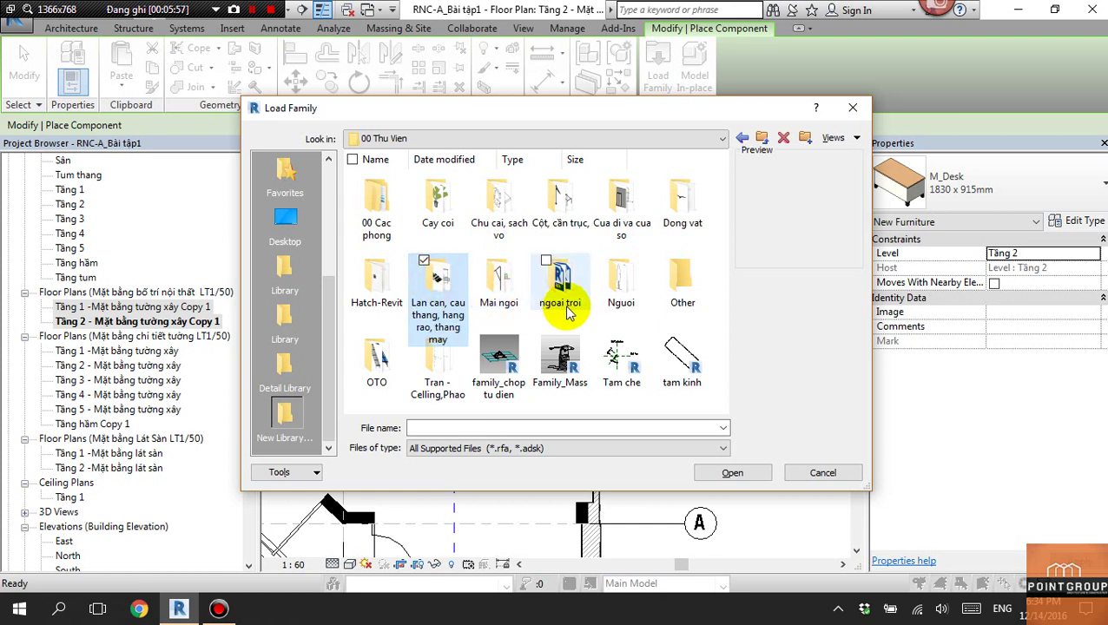
double_click(439, 287)
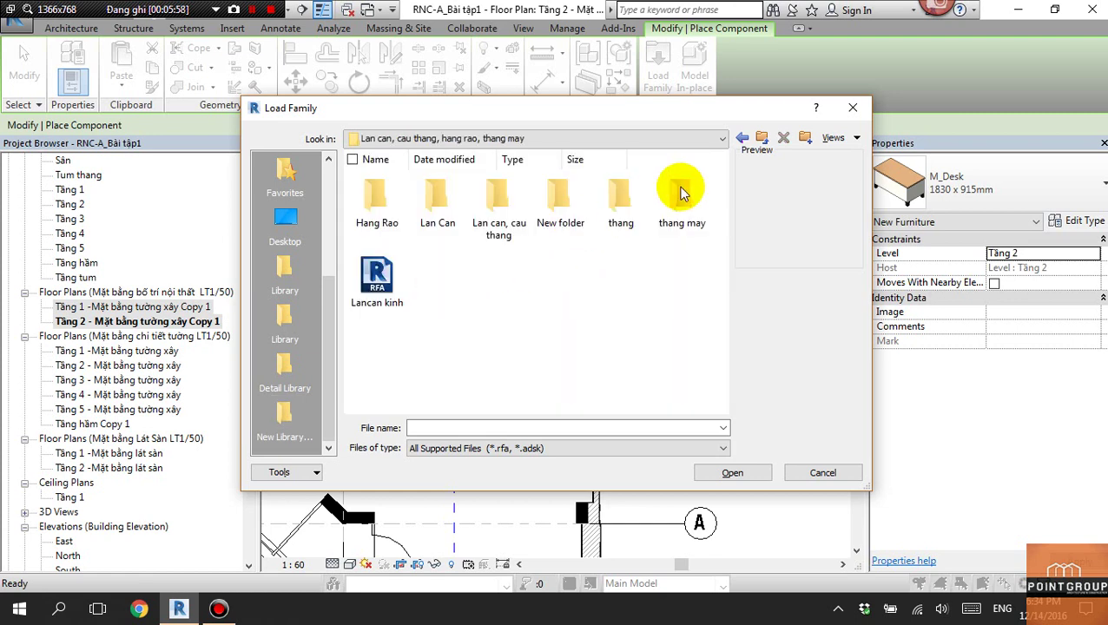
click(742, 139)
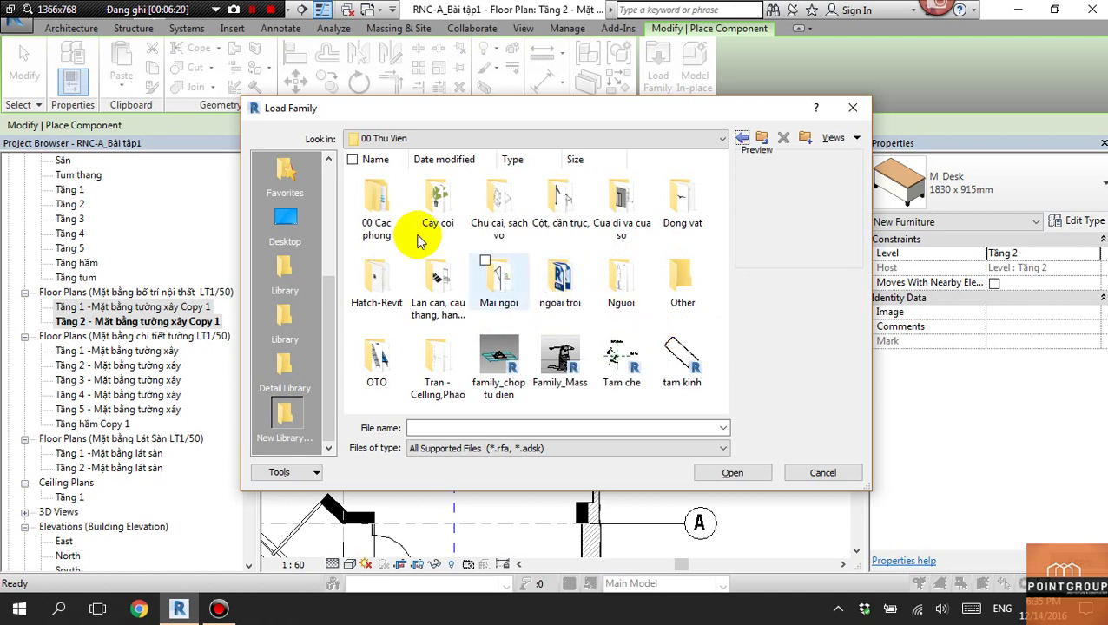
Load L_shape_workstation_1600x1200_3296 from 00 Cac phong > phong lviec.
double_click(380, 212)
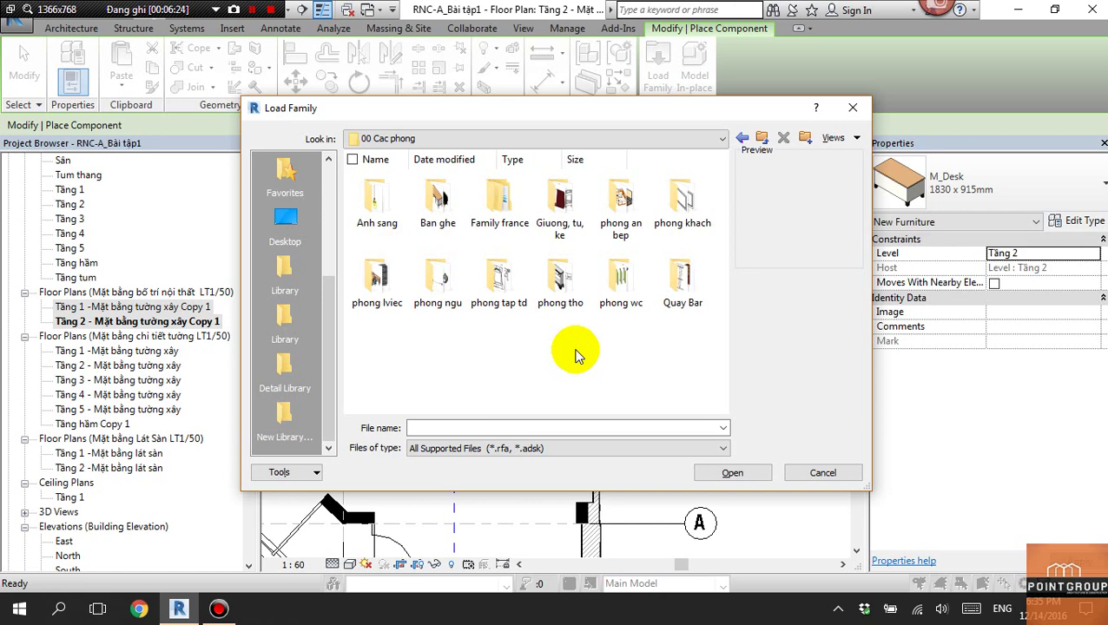
double_click(377, 276)
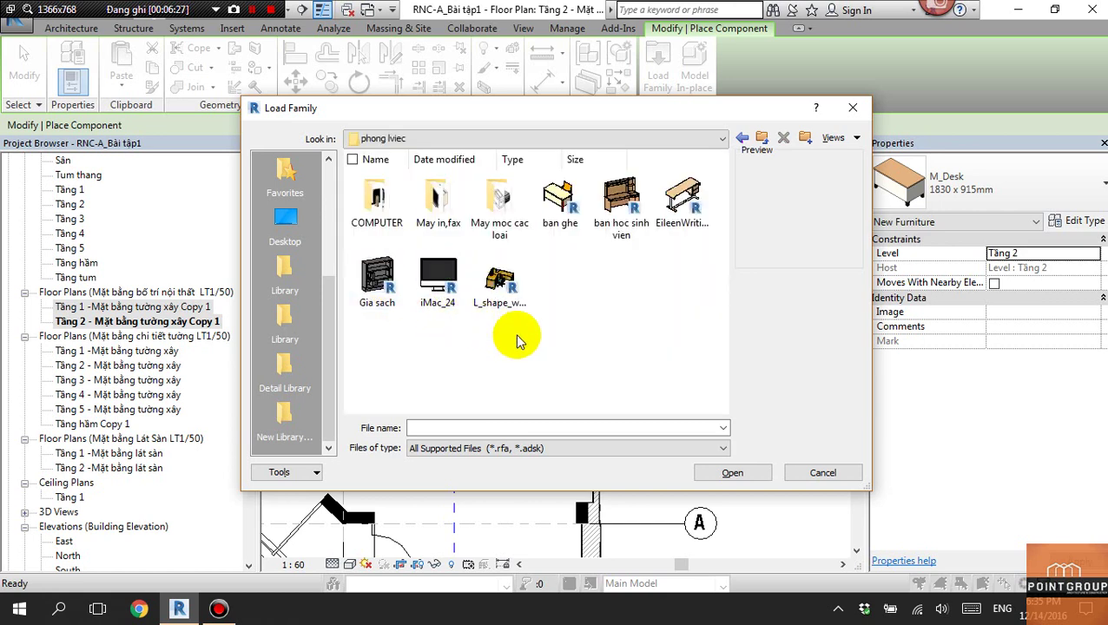
click(501, 282)
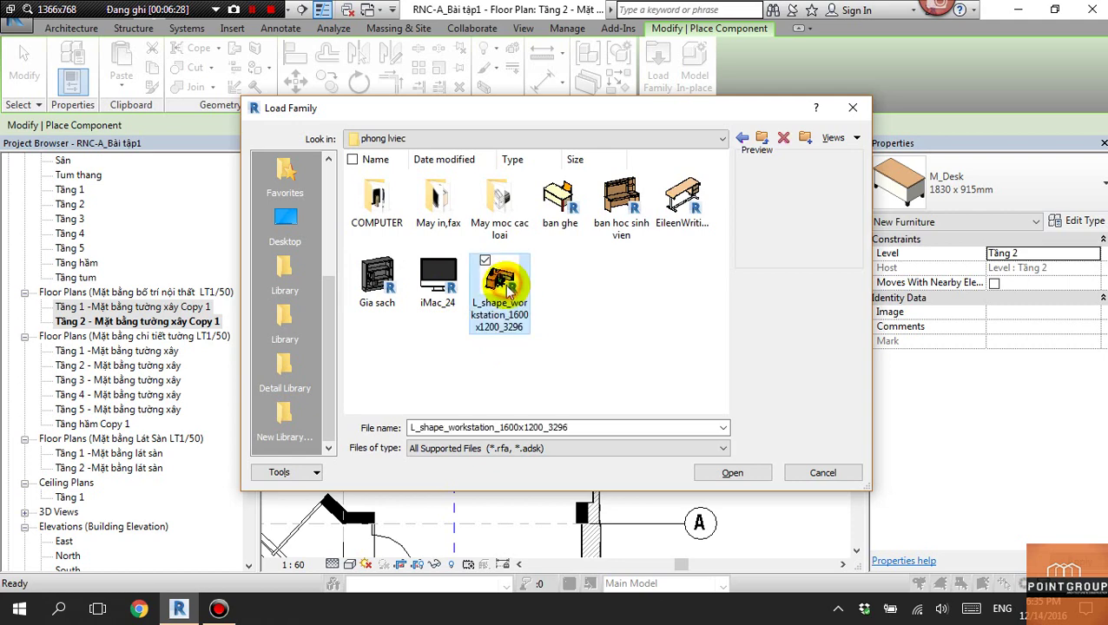
click(738, 472)
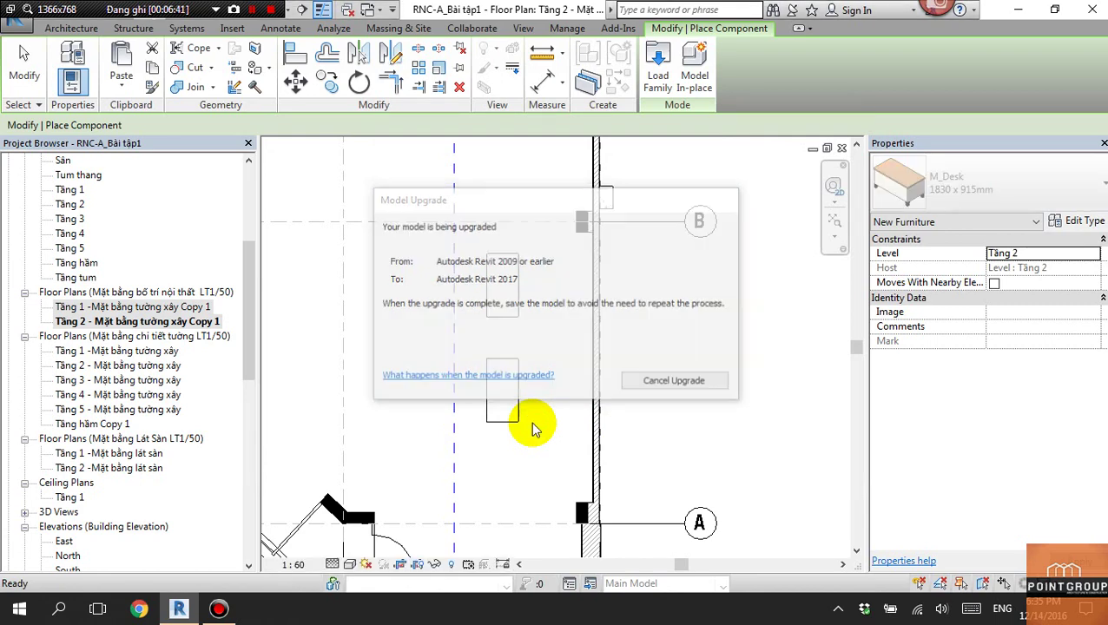
Place one L-shaped workstation in the Tầng 2 plan near grid B.
middle_drag(497, 235, 478, 390)
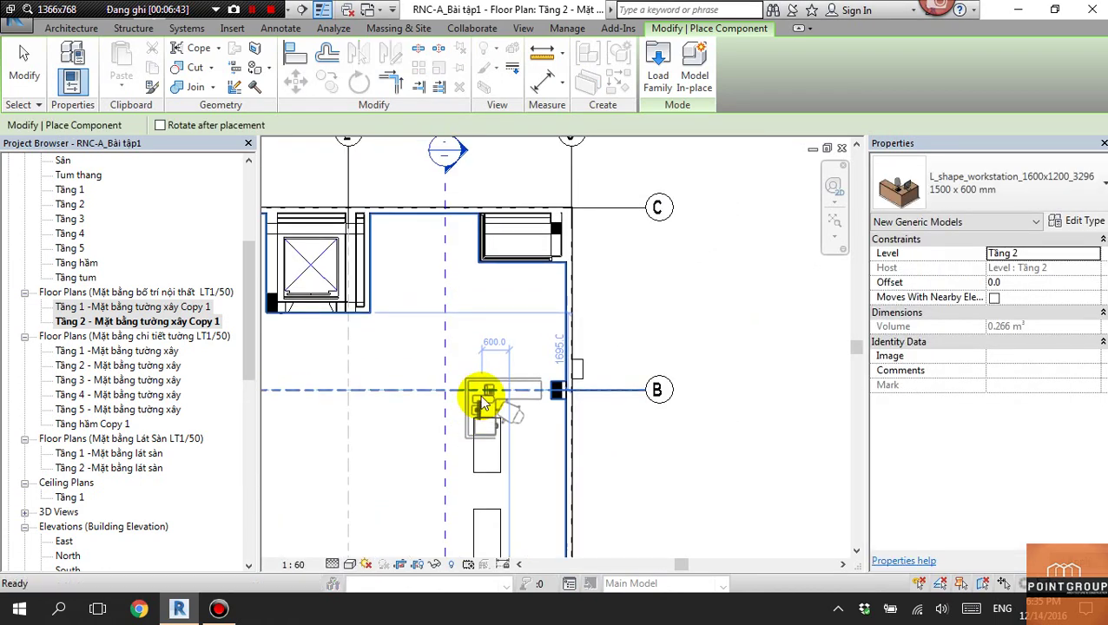
scroll(488, 353, up, 2)
scroll(464, 334, down, 1)
middle_drag(469, 338, 662, 309)
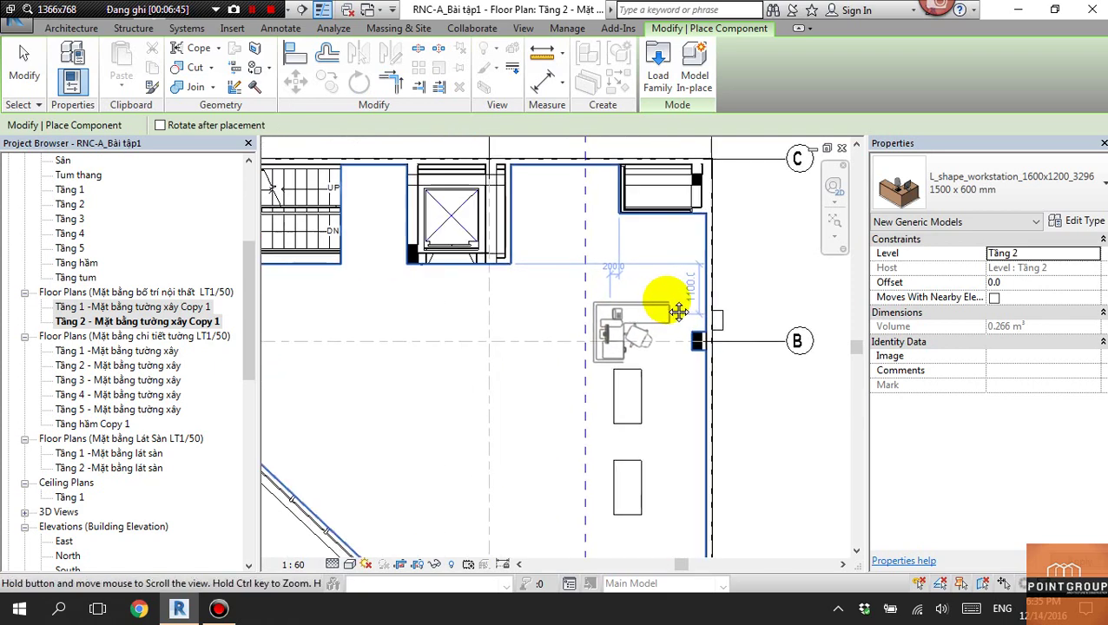
scroll(639, 376, down, 2)
scroll(606, 424, up, 1)
scroll(591, 399, up, 1)
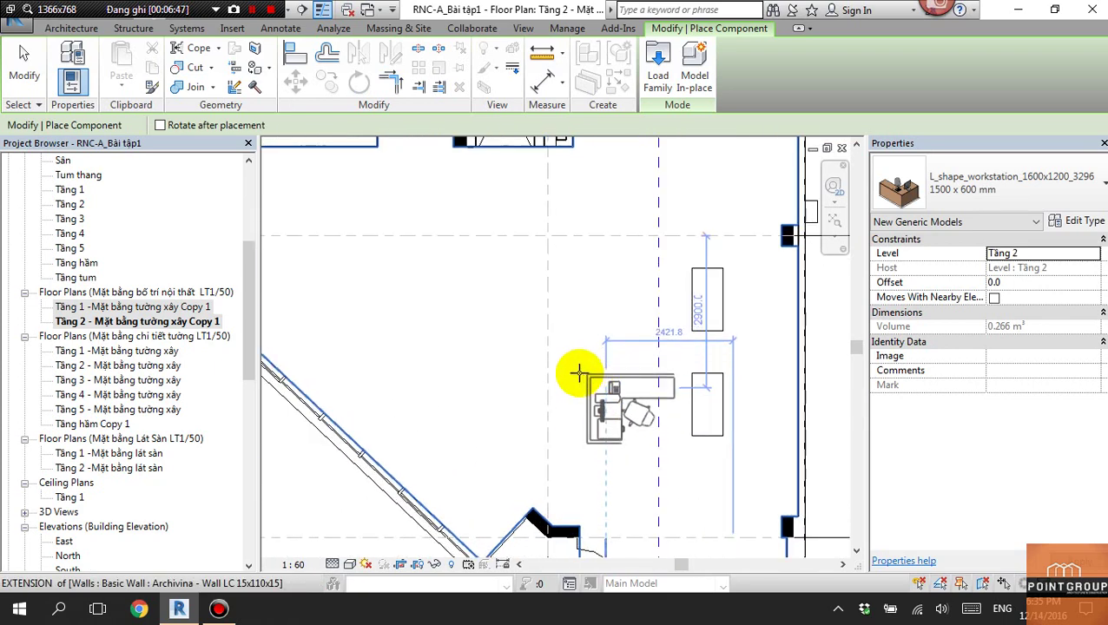
click(573, 371)
key(Escape)
key(Escape)
Copy the workstation with Move to sit directly above the original.
scroll(596, 391, up, 1)
click(594, 385)
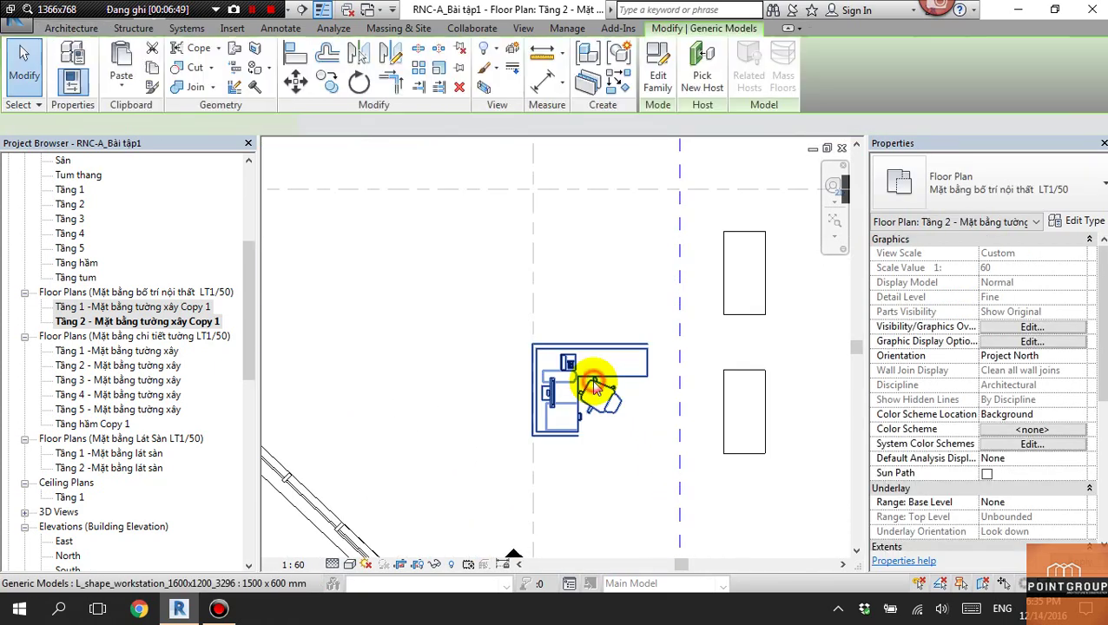
key(m)
key(v)
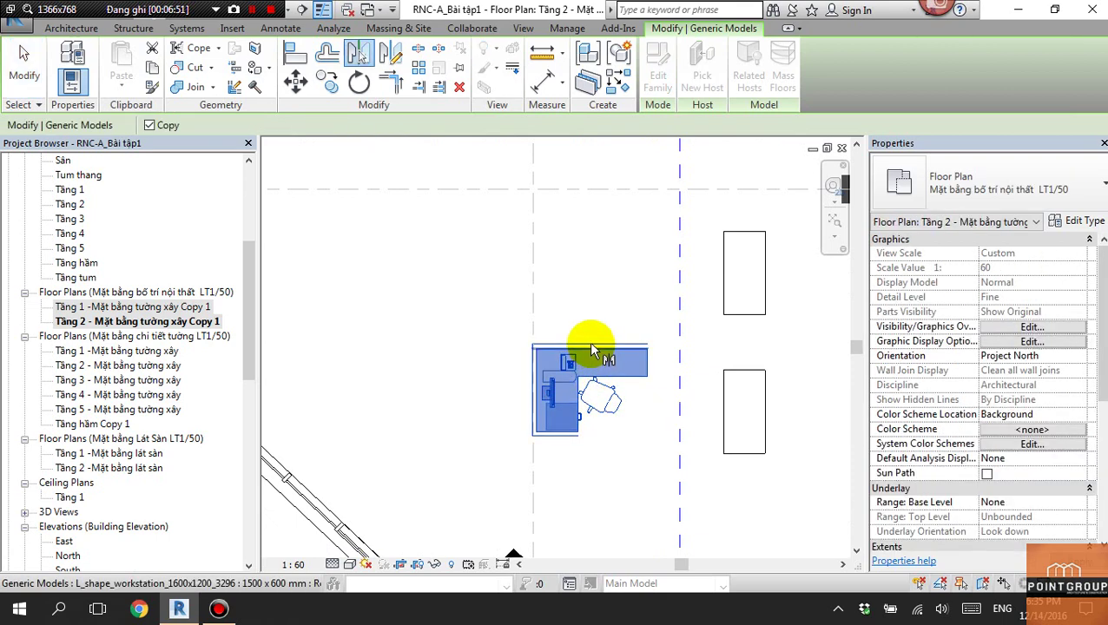
click(592, 339)
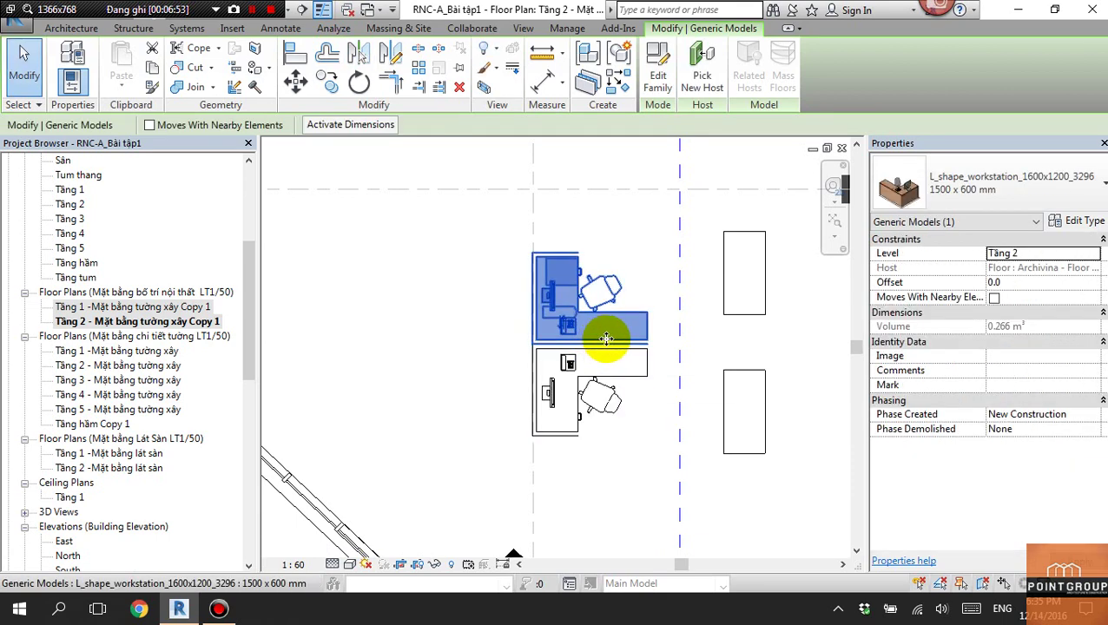
click(608, 361)
Mirror the workstation pair across the vertical grid line to complete the cluster.
key(m)
key(m)
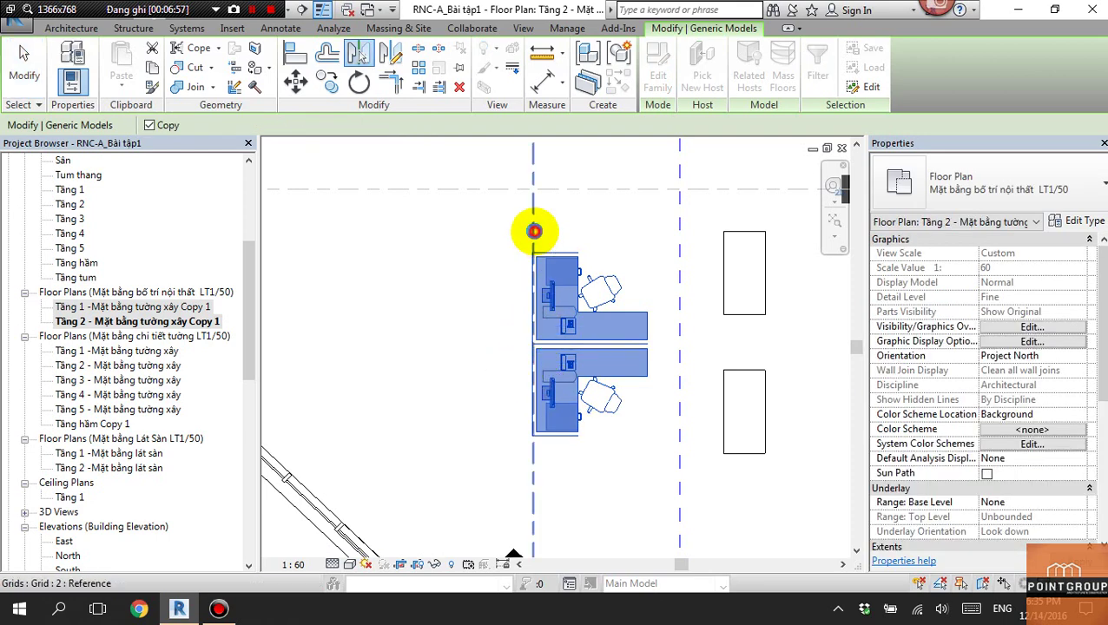
click(532, 231)
middle_drag(629, 426, 617, 467)
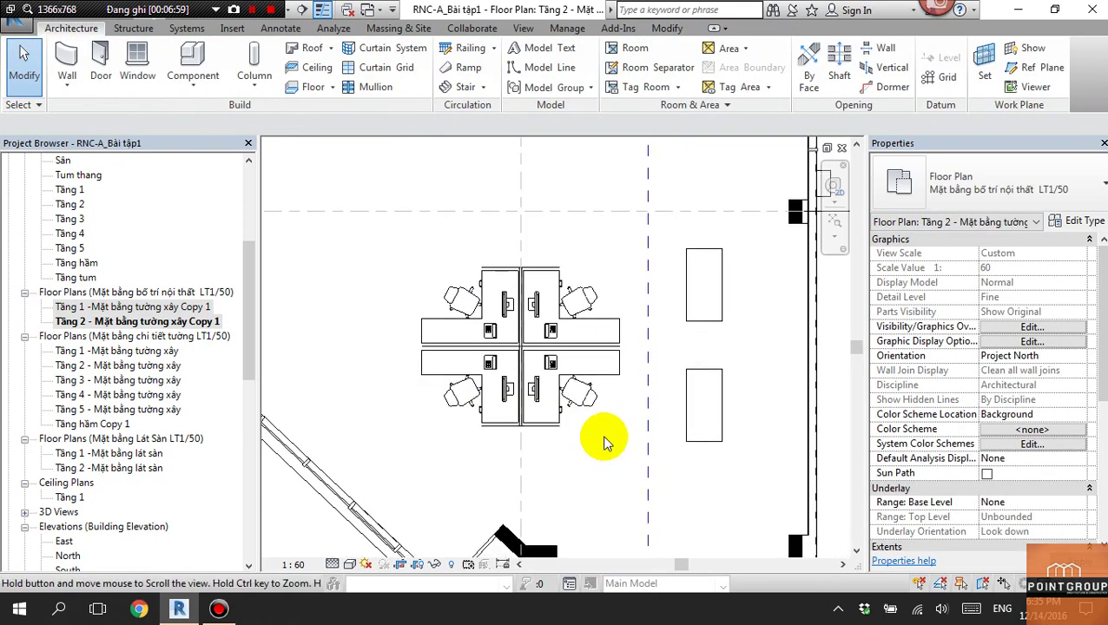
scroll(591, 450, down, 2)
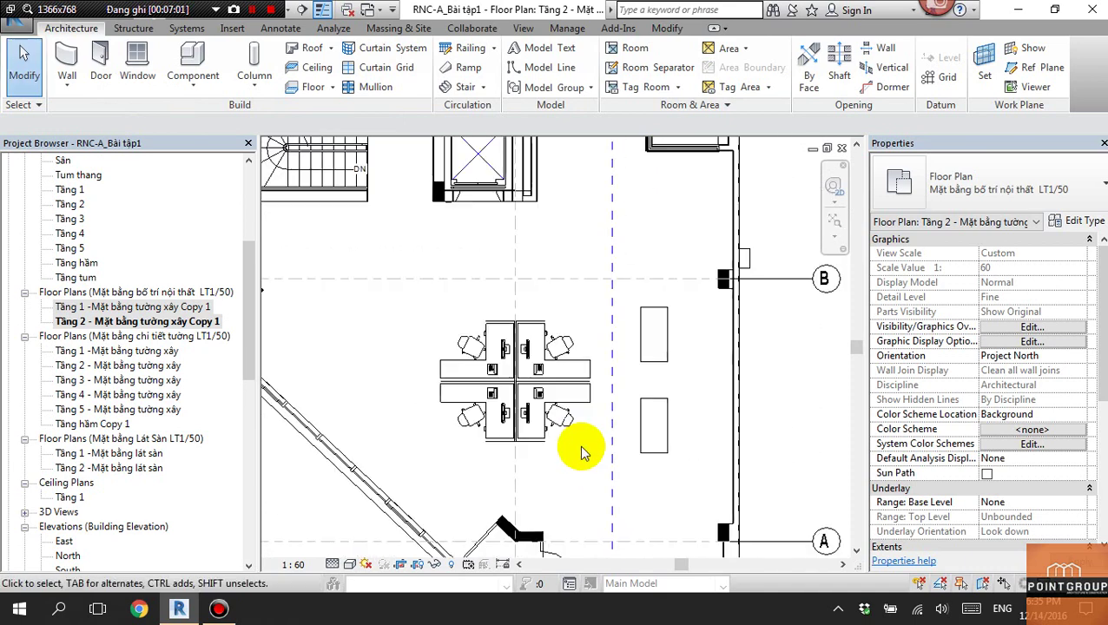
scroll(535, 446, up, 2)
middle_drag(527, 440, 556, 425)
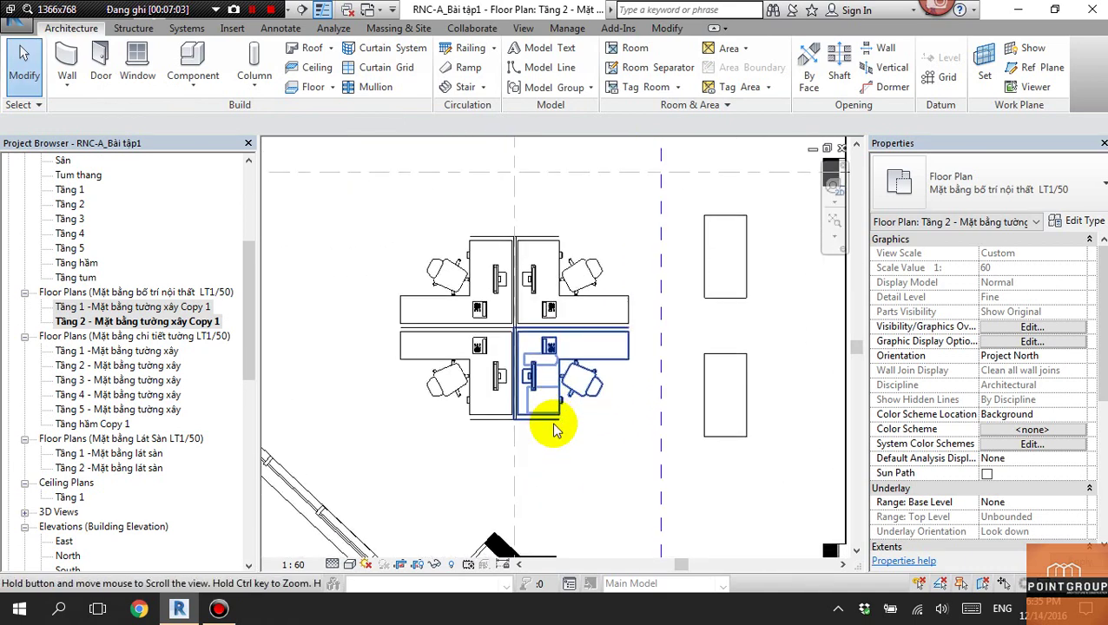
Inspect the new desks in the default 3D view, then switch to the Tầng 1 Copy 1 plan.
click(215, 11)
click(228, 21)
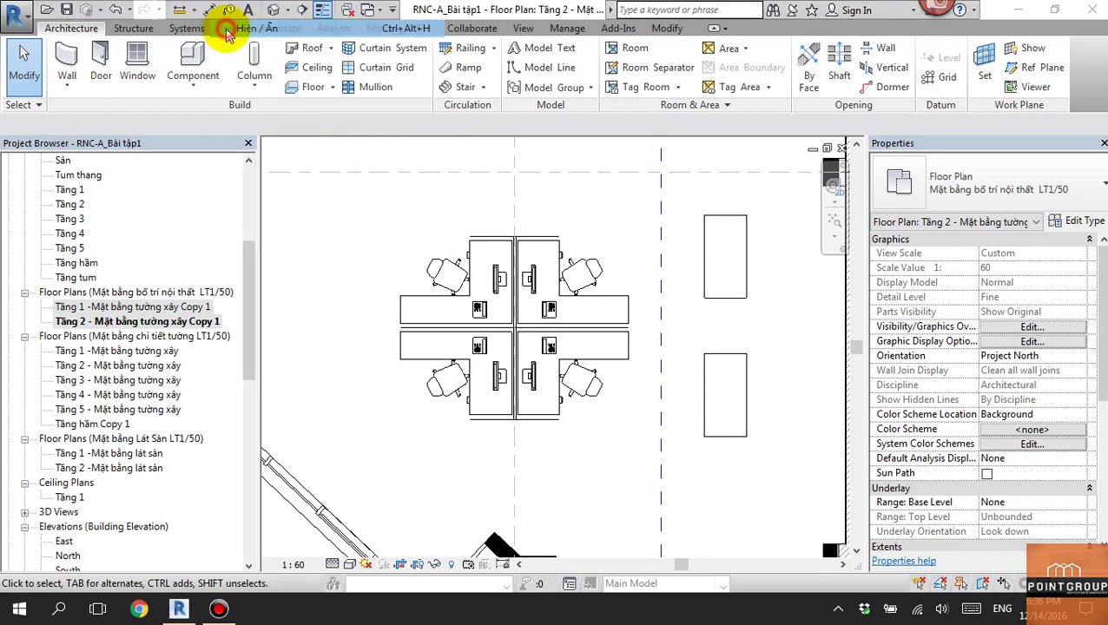
click(272, 13)
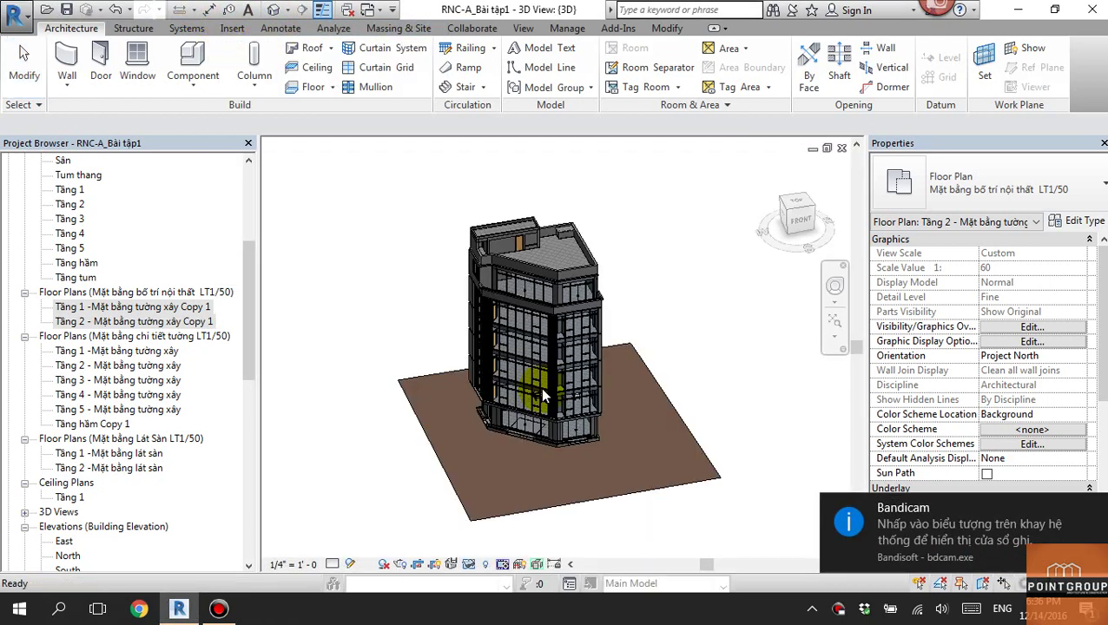
scroll(591, 434, up, 4)
scroll(605, 430, up, 2)
scroll(582, 342, up, 3)
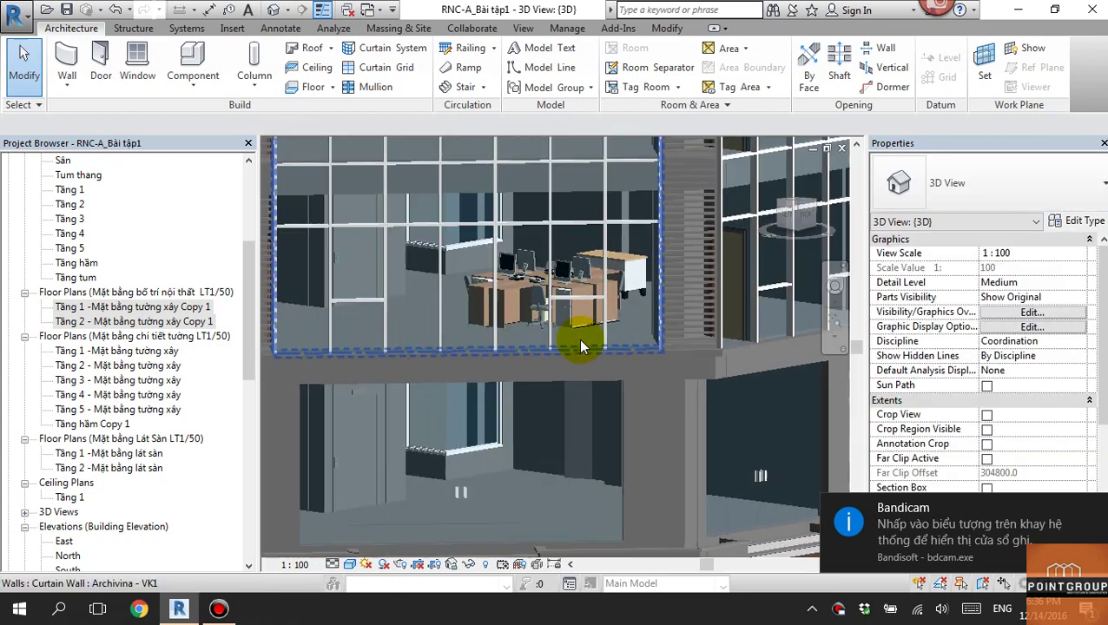
scroll(557, 295, up, 1)
scroll(524, 331, up, 1)
scroll(523, 331, down, 1)
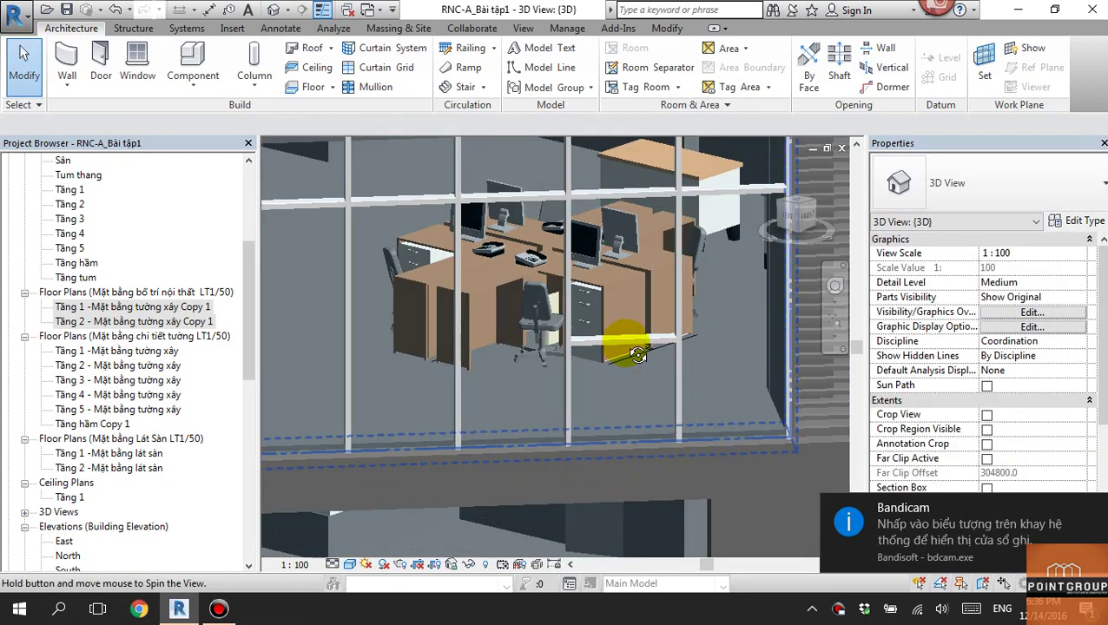
shift+middle_drag(597, 325, 270, 323)
double_click(125, 306)
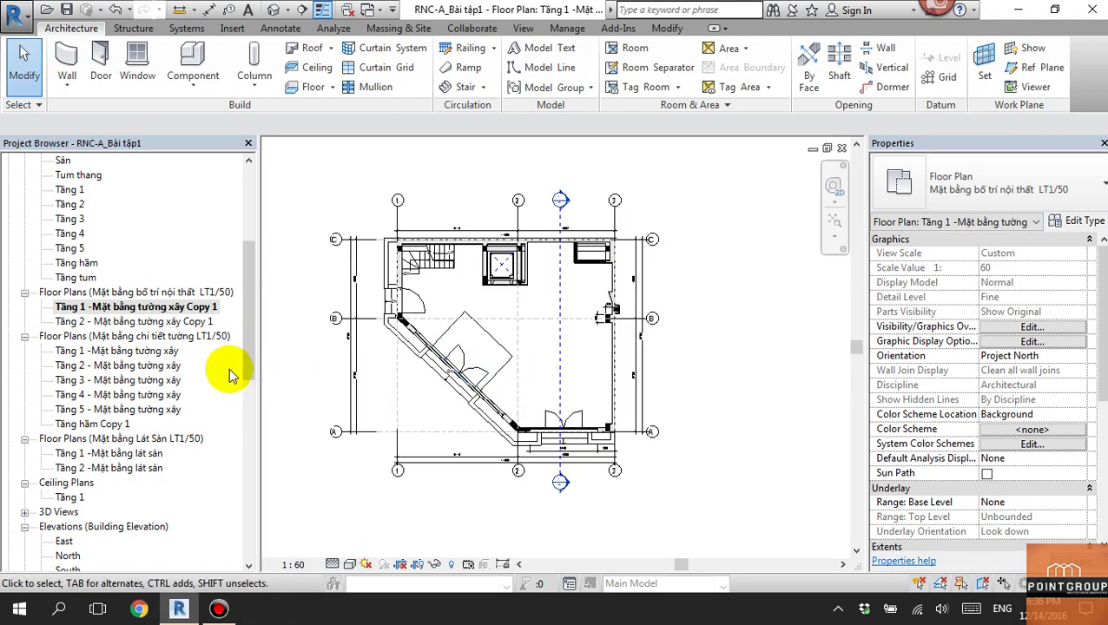
Open the Tầng 2 - Mặt bằng tường xây Copy 1 plan and frame the workstation cluster.
double_click(210, 319)
scroll(556, 359, up, 3)
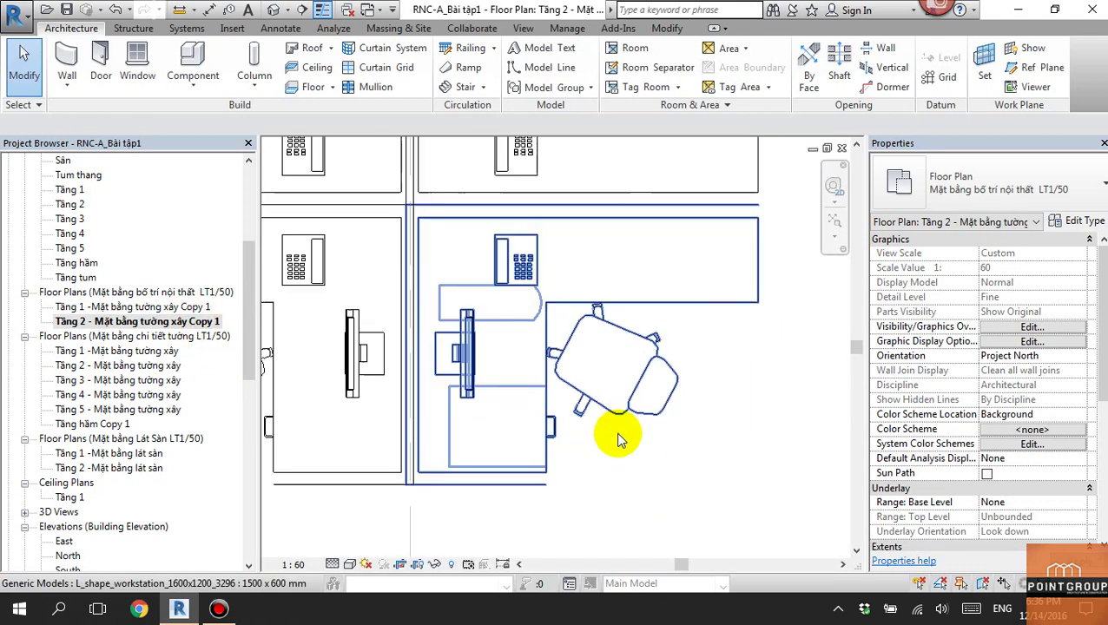
mouse_move(618, 437)
middle_down()
mouse_move(654, 395)
mouse_move(656, 446)
middle_up()
scroll(653, 397, down, 2)
scroll(666, 426, down, 1)
scroll(656, 438, up, 3)
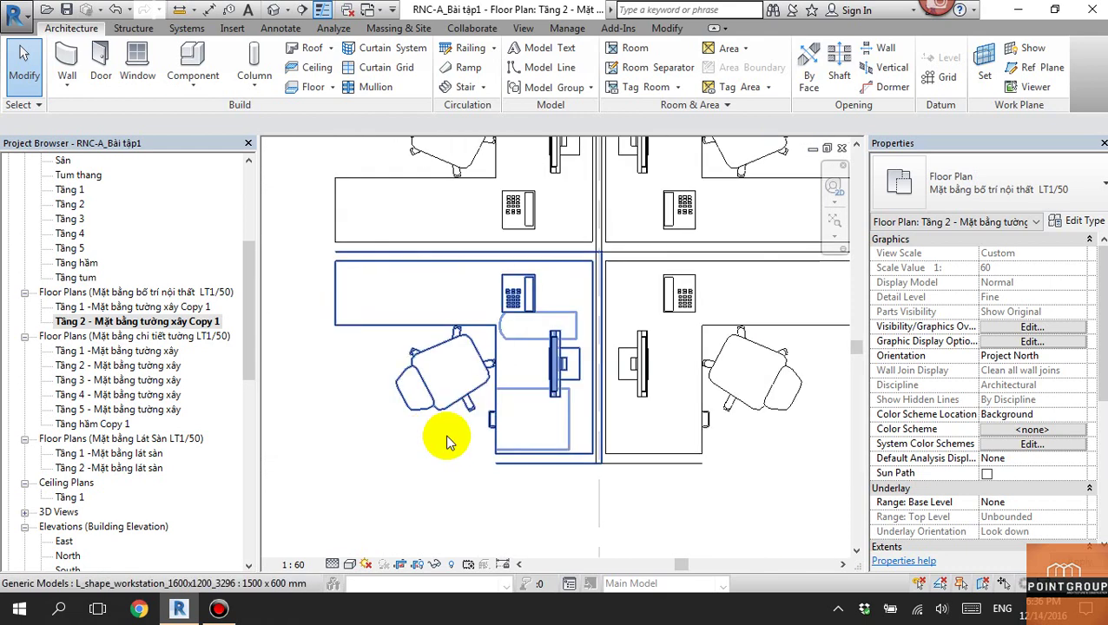
scroll(549, 435, down, 1)
scroll(549, 436, down, 1)
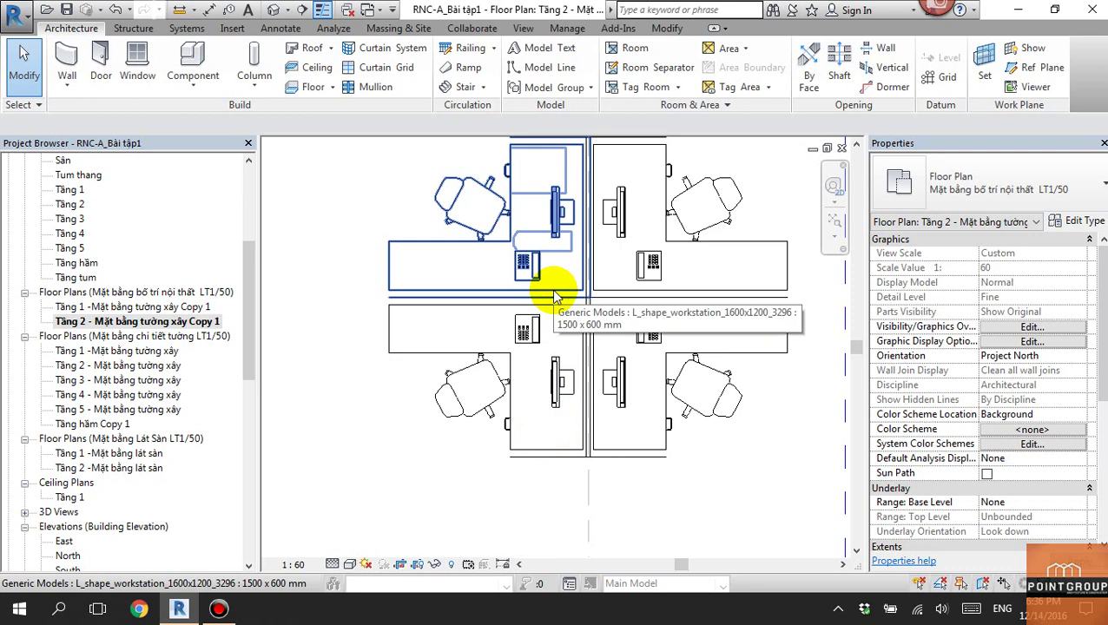
middle_drag(554, 291, 547, 380)
scroll(586, 388, down, 2)
scroll(618, 408, down, 1)
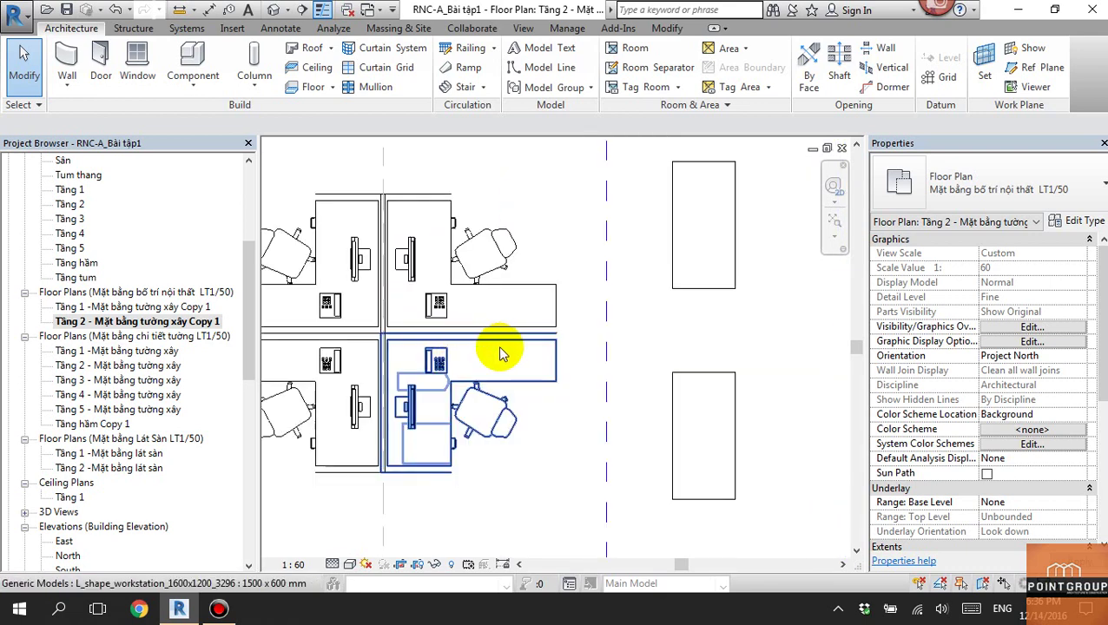
Select workstations in the cluster, settling on the upper right one.
click(504, 311)
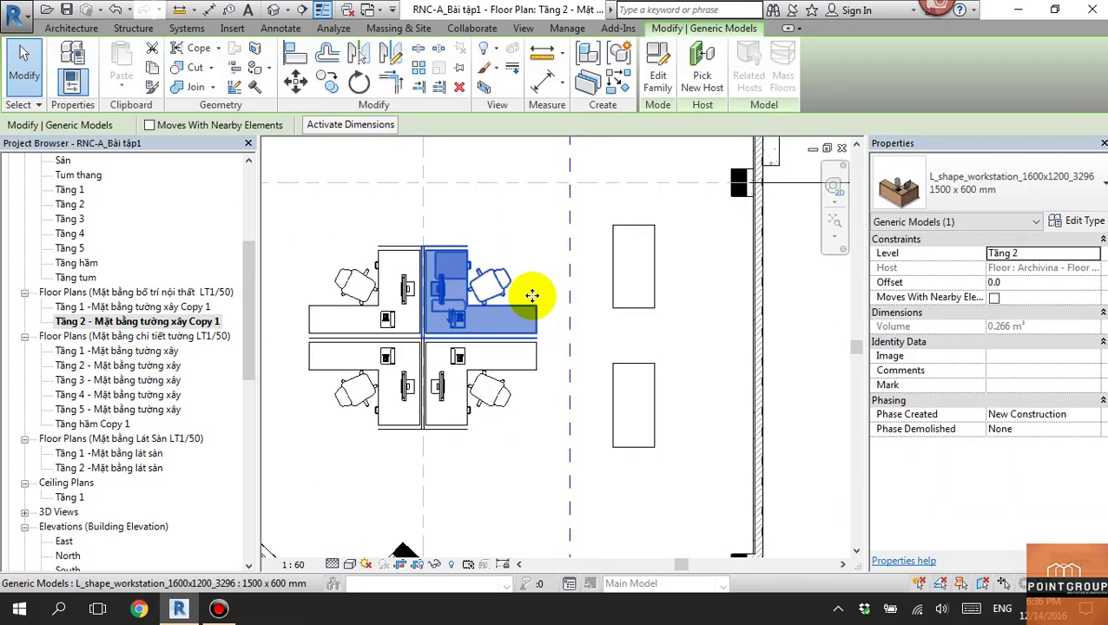
scroll(532, 297, down, 1)
click(545, 397)
scroll(521, 299, up, 2)
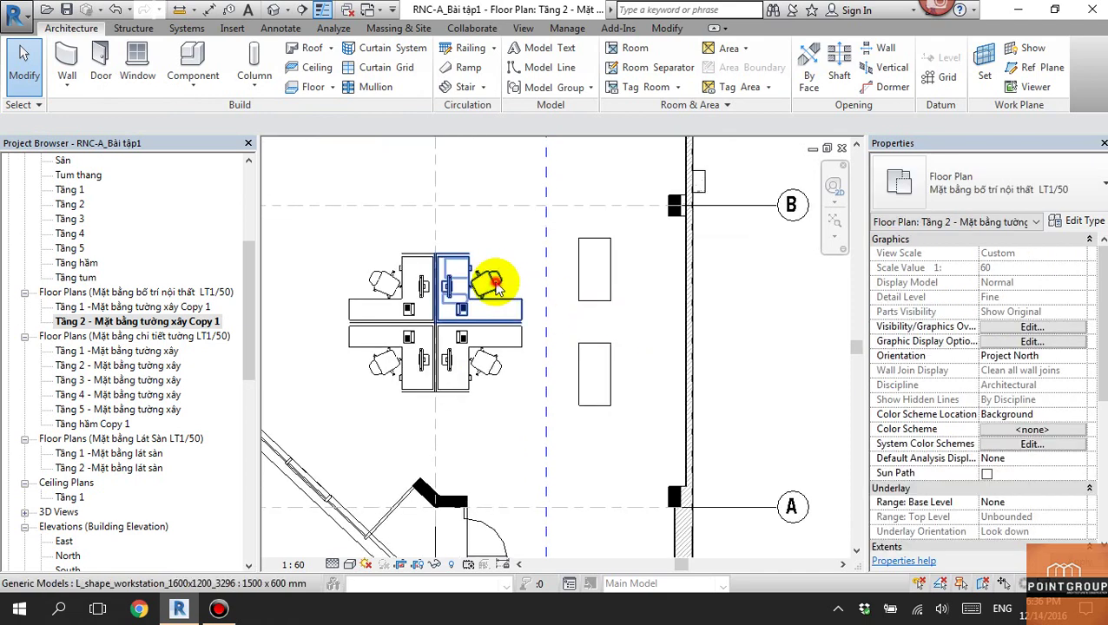
click(493, 290)
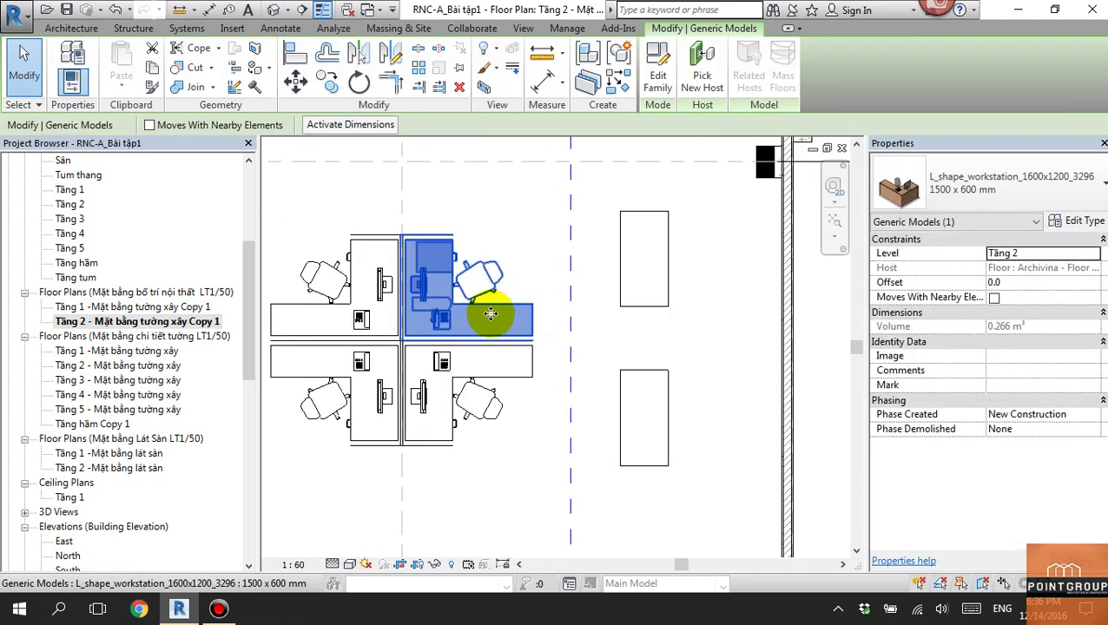
click(496, 304)
Open the workstation family and view the nested chair's Chair Work 400 x 500mm type properties.
double_click(495, 304)
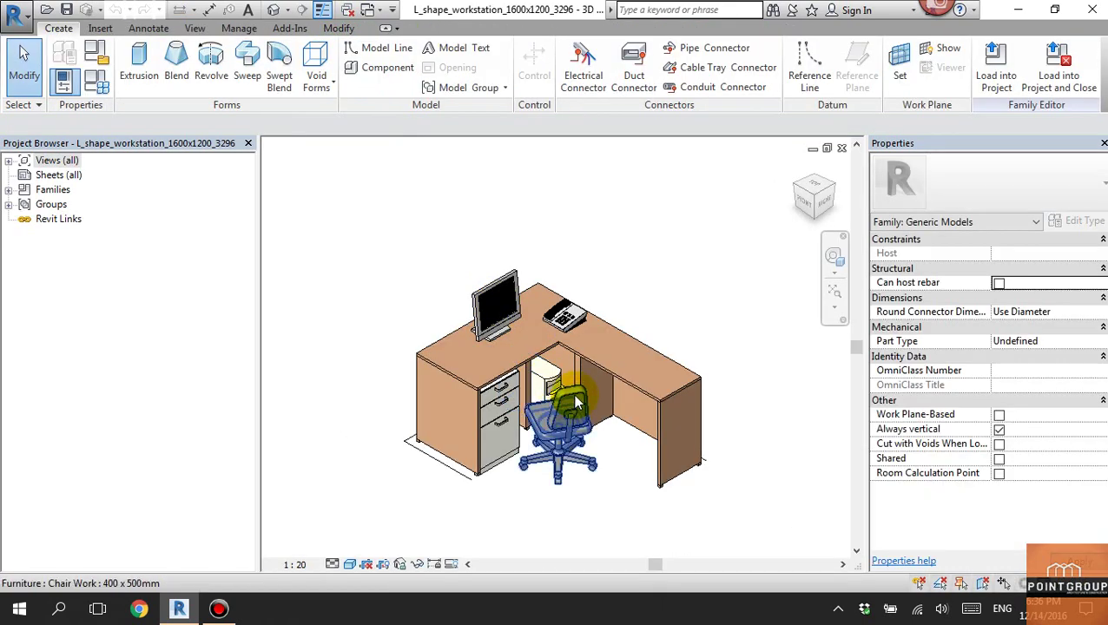
click(573, 408)
click(959, 222)
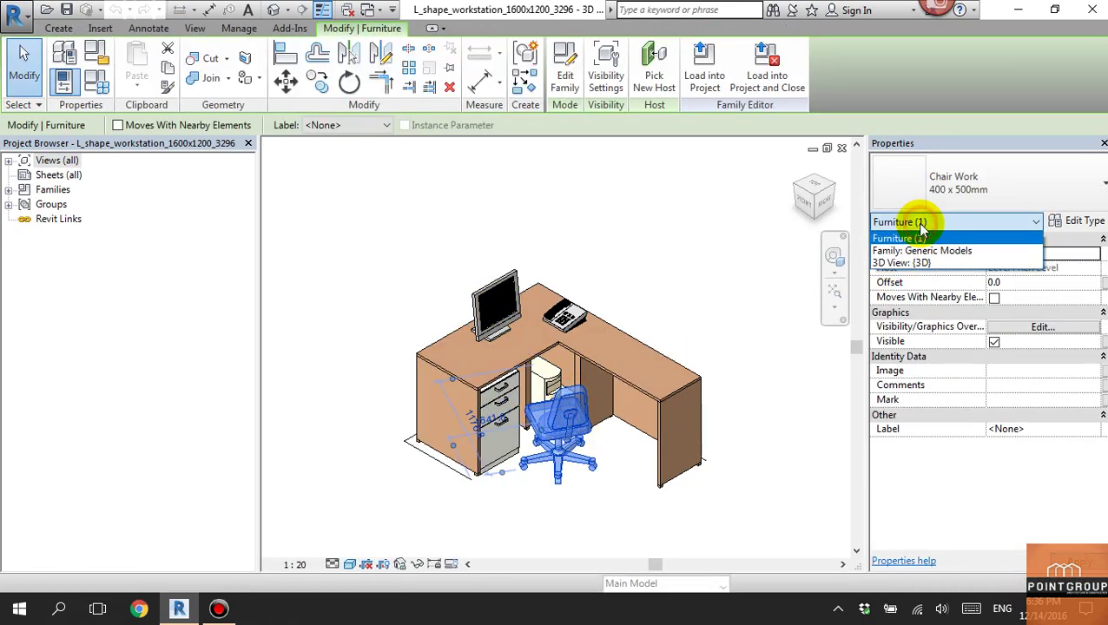
click(976, 221)
click(1081, 221)
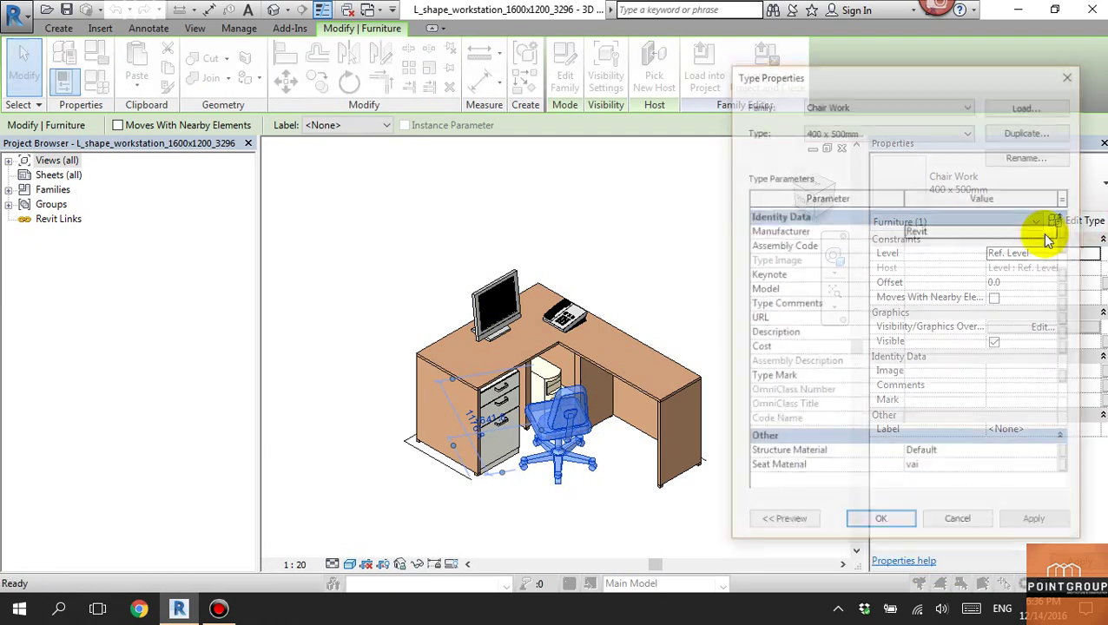
click(1071, 73)
click(610, 495)
Select the telephone, monitor, CPU and filing cabinet, orbiting around the desk, then the chair.
scroll(571, 326, up, 3)
click(571, 327)
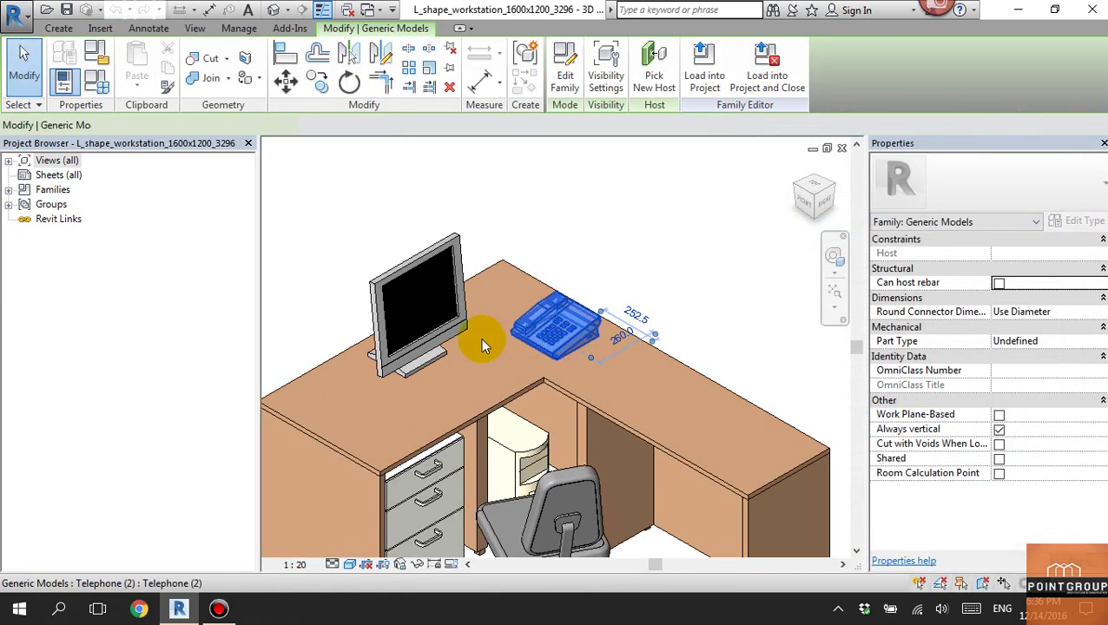
click(445, 335)
click(569, 344)
scroll(569, 344, down, 3)
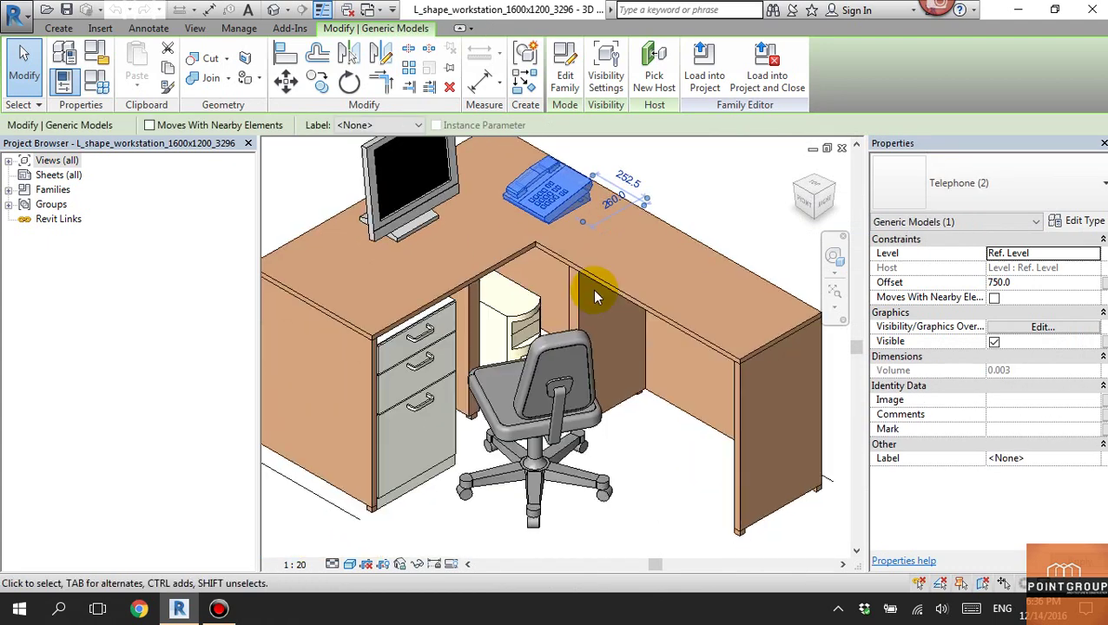
click(512, 317)
mouse_move(507, 457)
shift+middle_down()
mouse_move(455, 451)
mouse_move(470, 484)
shift+middle_up()
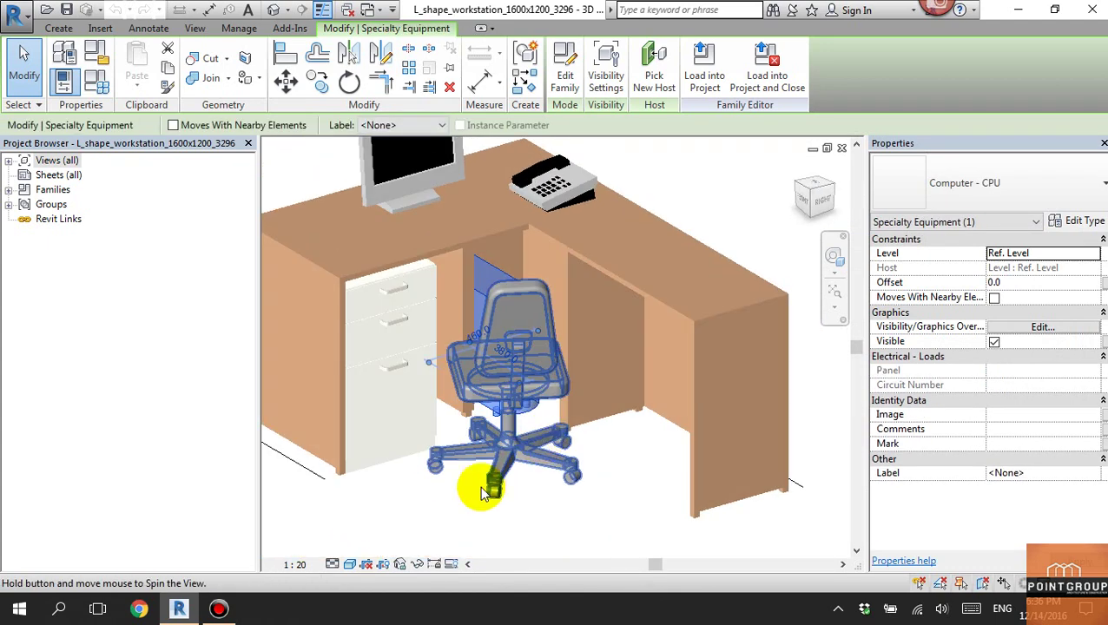
click(426, 316)
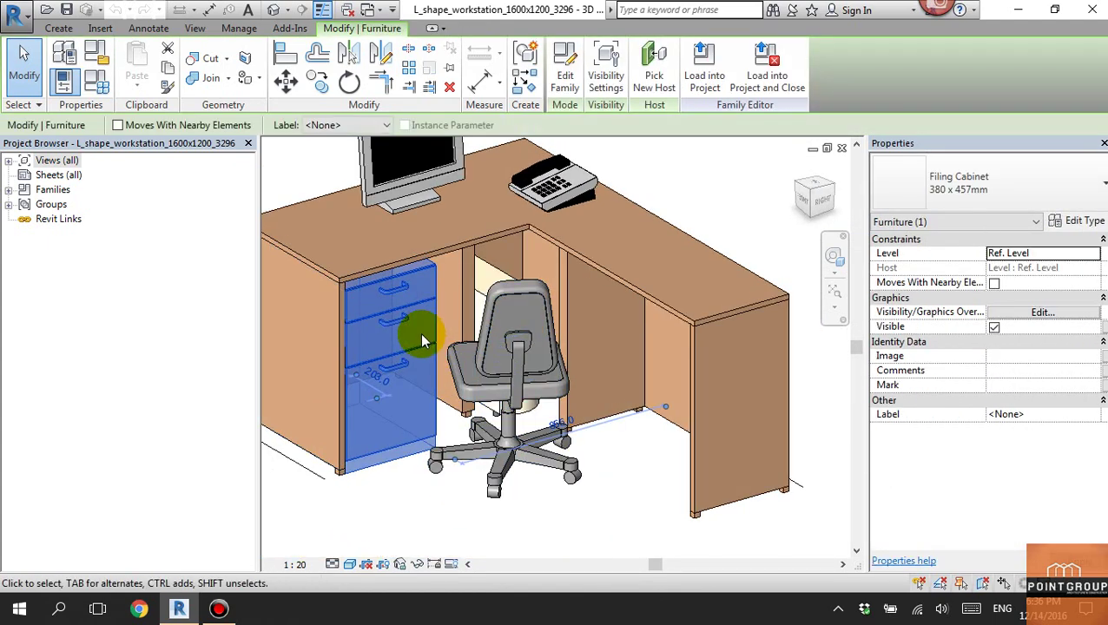
shift+middle_drag(421, 341, 398, 304)
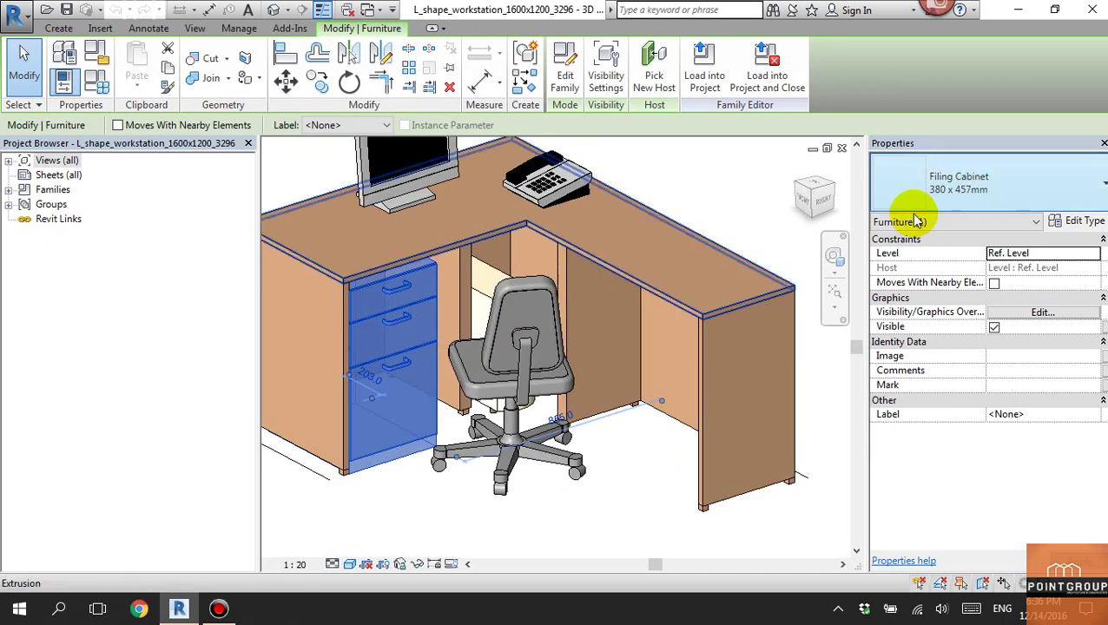
shift+middle_drag(396, 302, 535, 306)
click(618, 445)
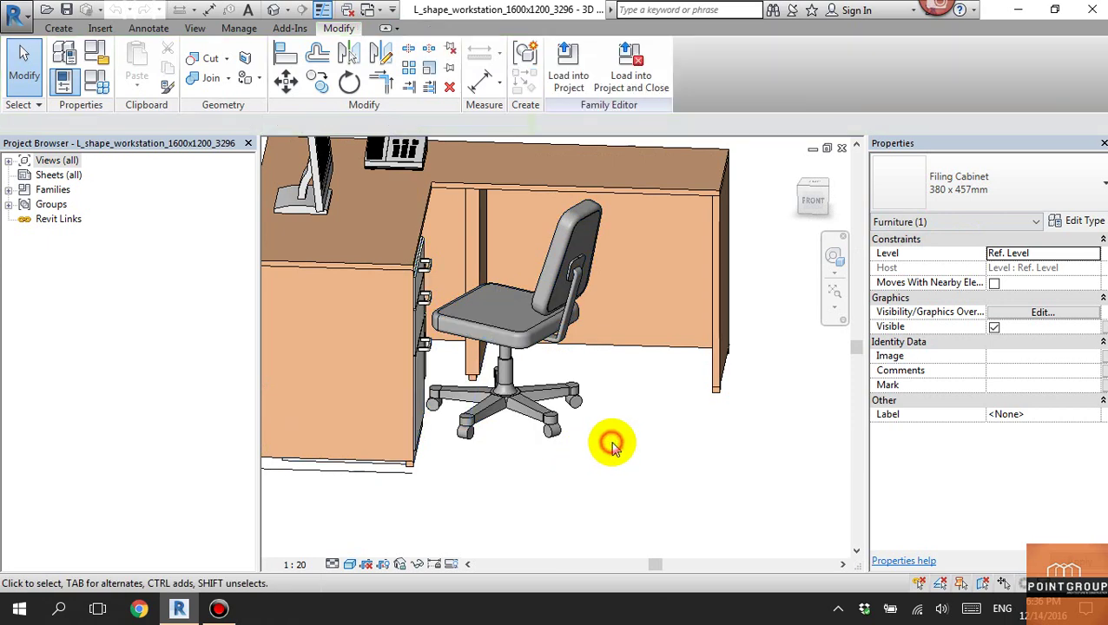
click(470, 415)
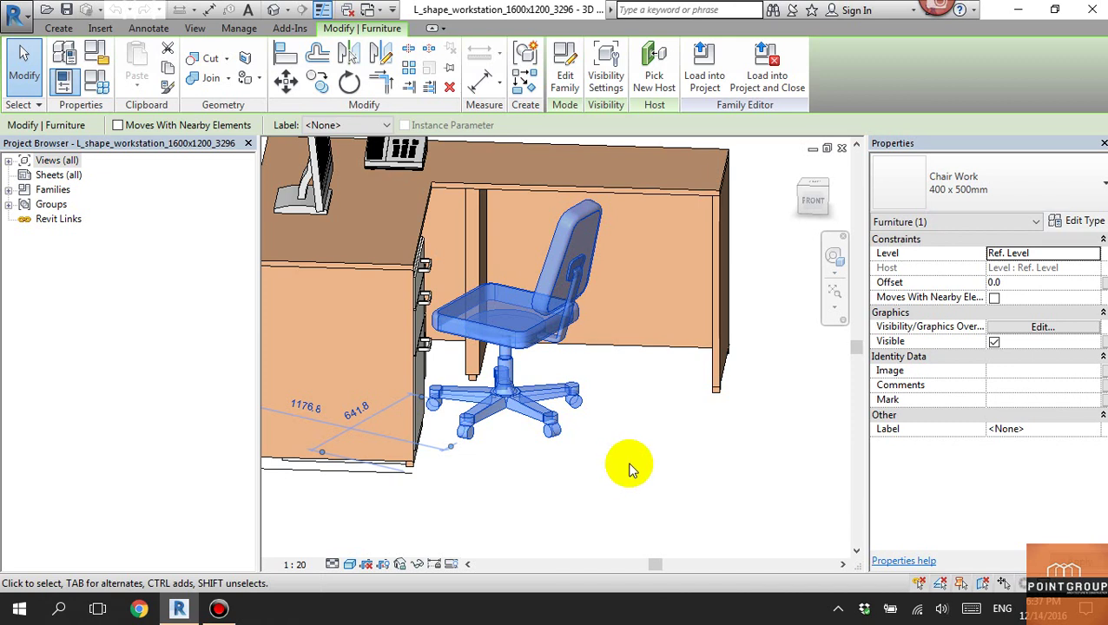
Orbit above the workstation, select the filing cabinet, then the nested Chair Work.
shift+middle_drag(528, 376, 405, 275)
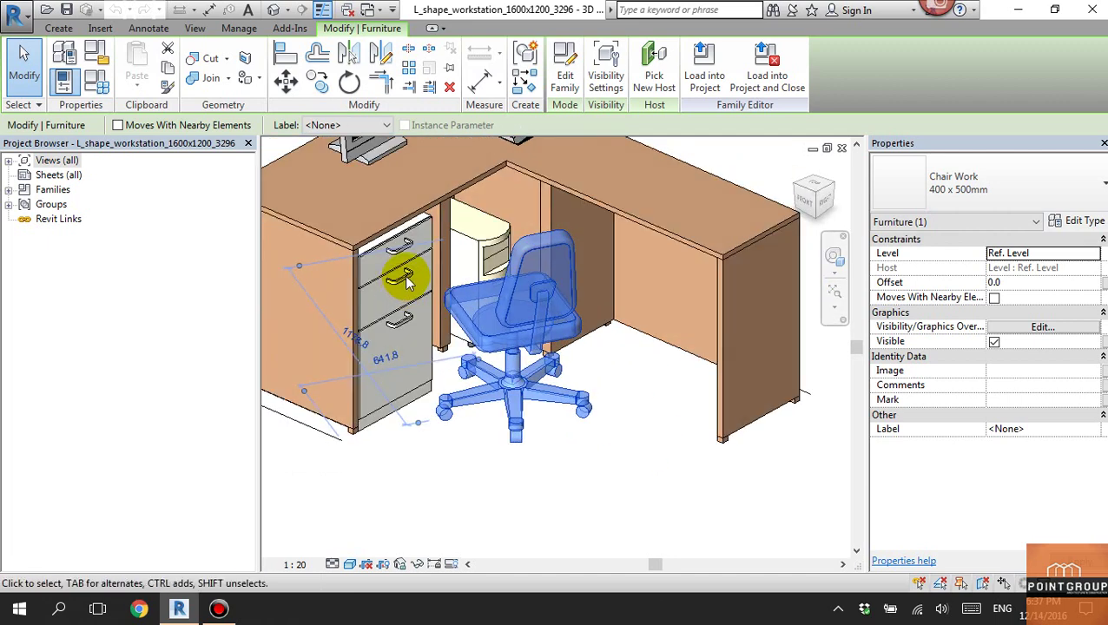
click(405, 275)
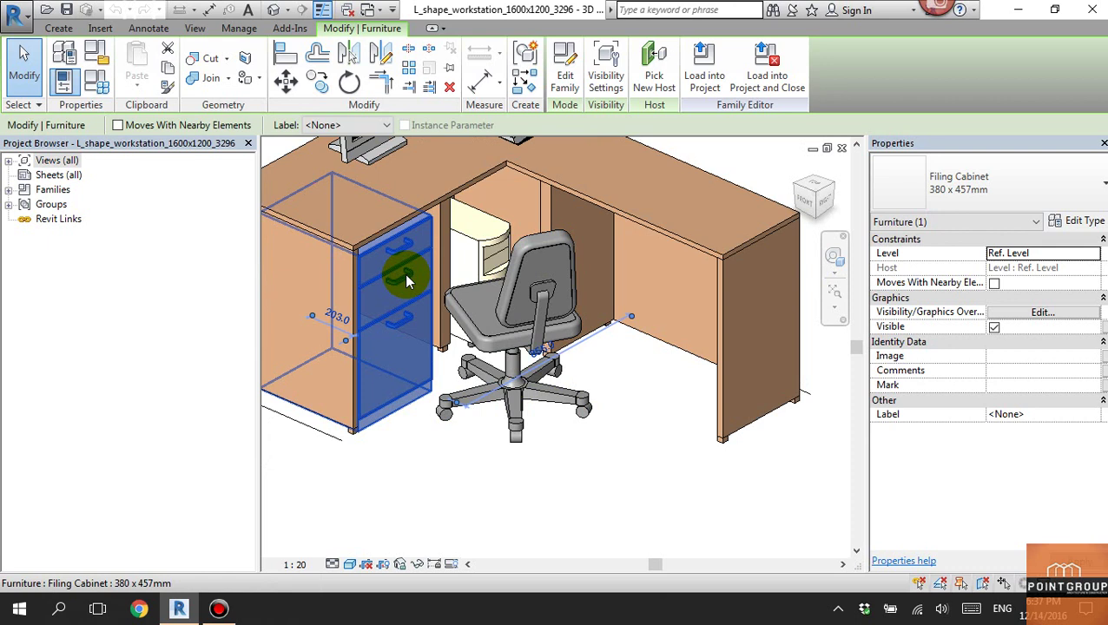
click(513, 361)
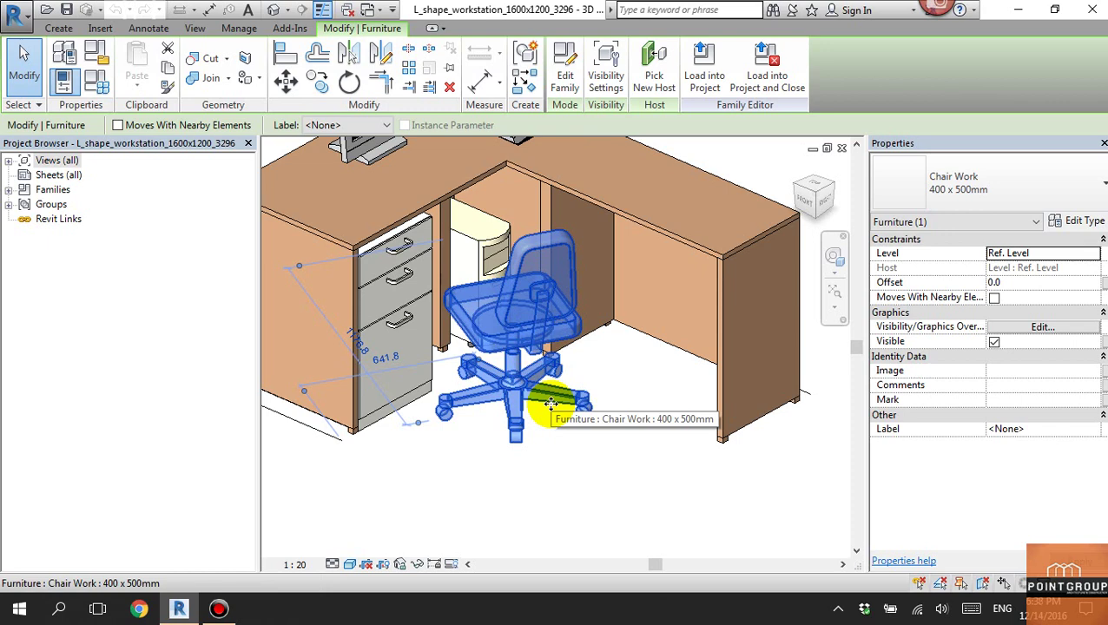
Open the nested Chair Work family and load it into RNC-A_Bài tập1.rvt.
double_click(551, 403)
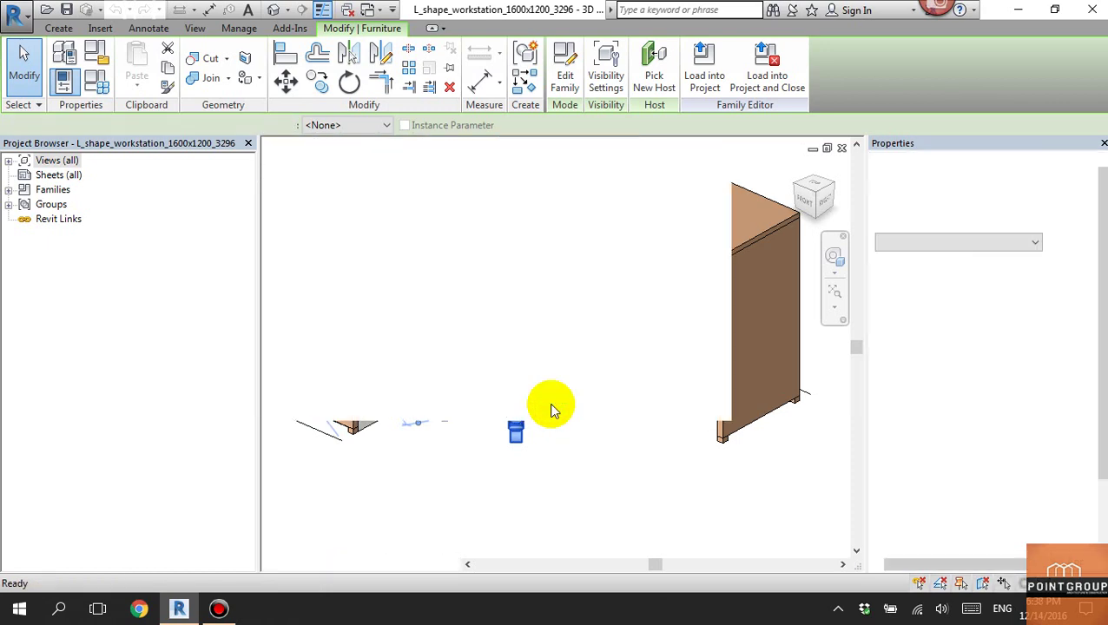
scroll(664, 317, down, 2)
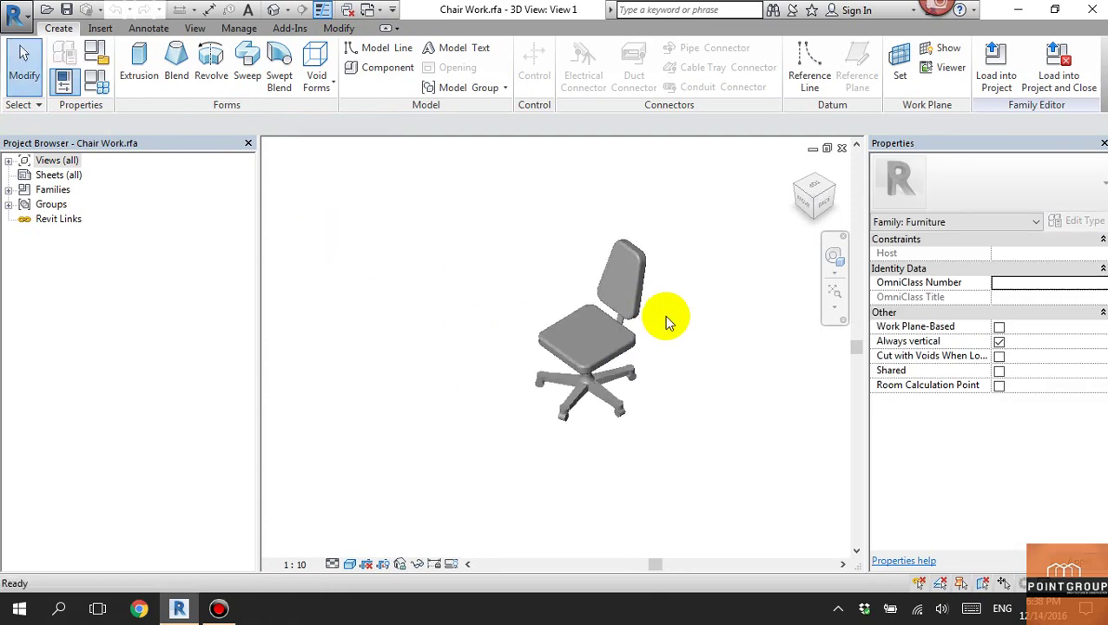
mouse_move(663, 317)
shift+middle_down()
mouse_move(601, 354)
mouse_move(673, 347)
shift+middle_up()
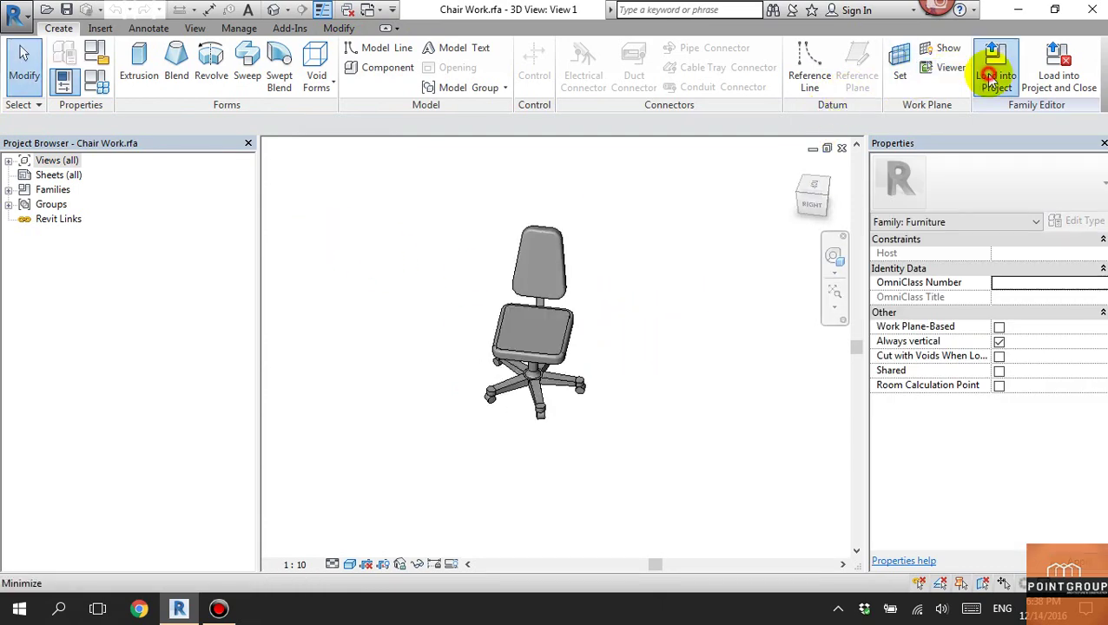
click(995, 65)
click(478, 271)
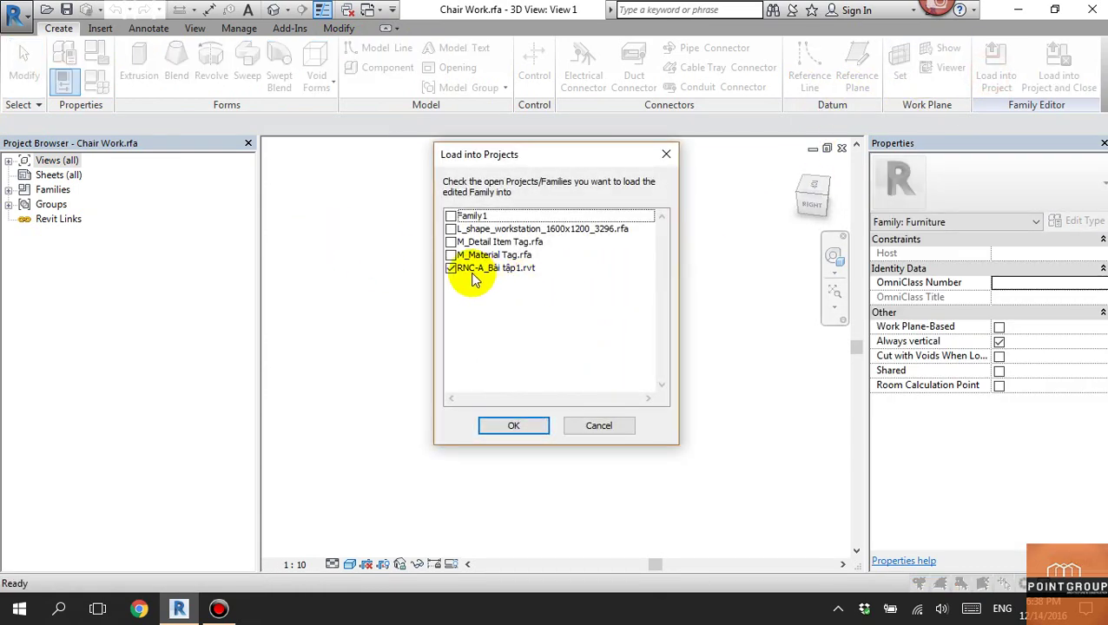
click(514, 424)
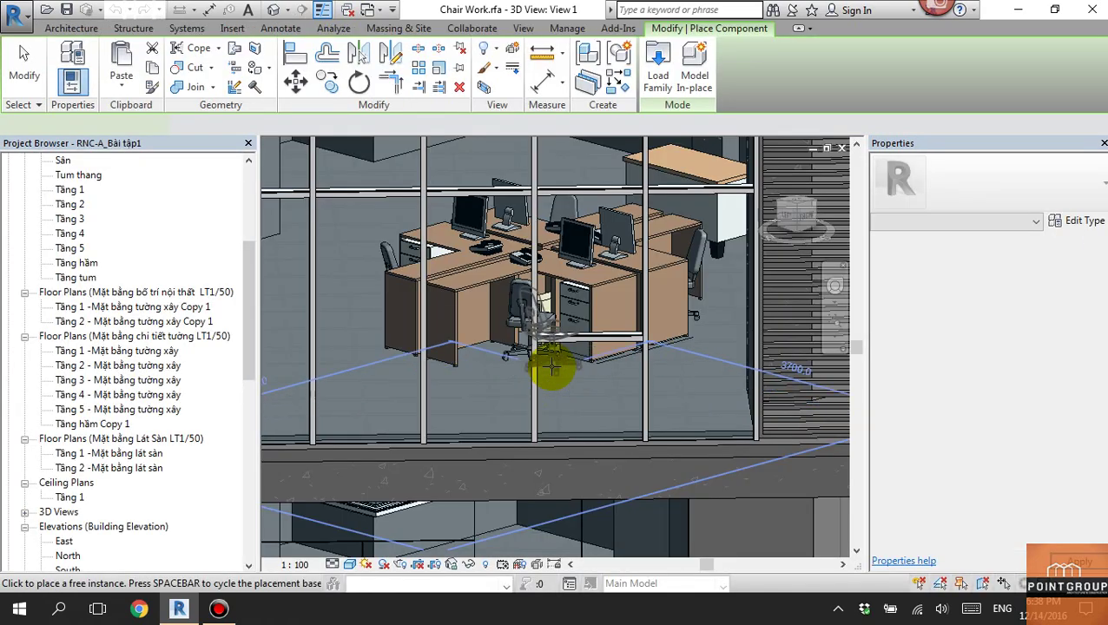
Place a Chair Work beside the upper and lower single desks on Tầng 2.
double_click(168, 323)
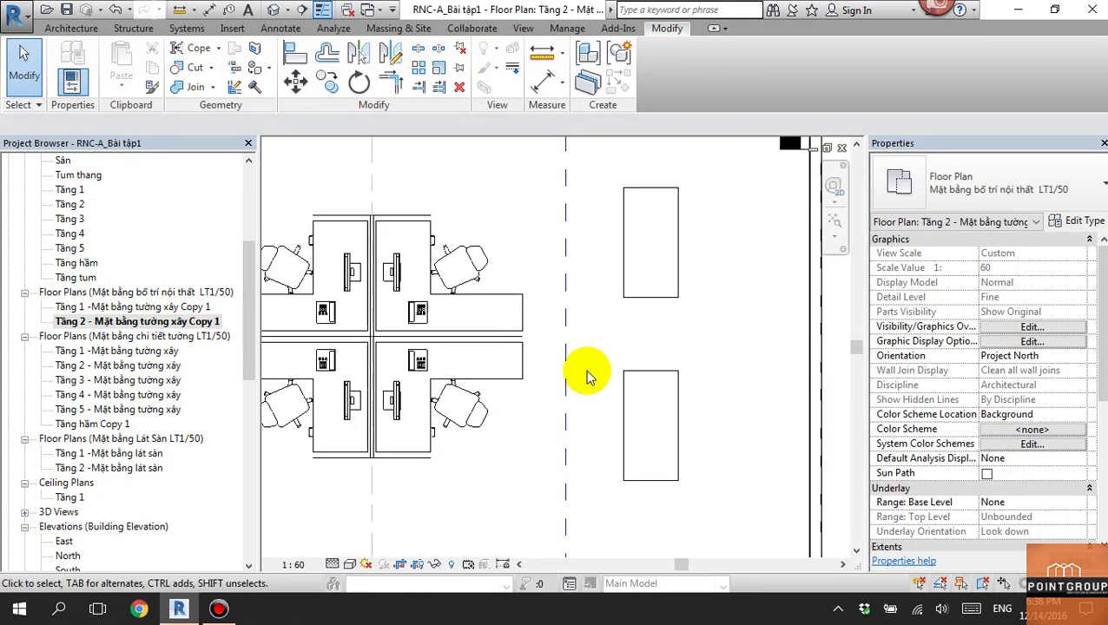
scroll(688, 252, up, 2)
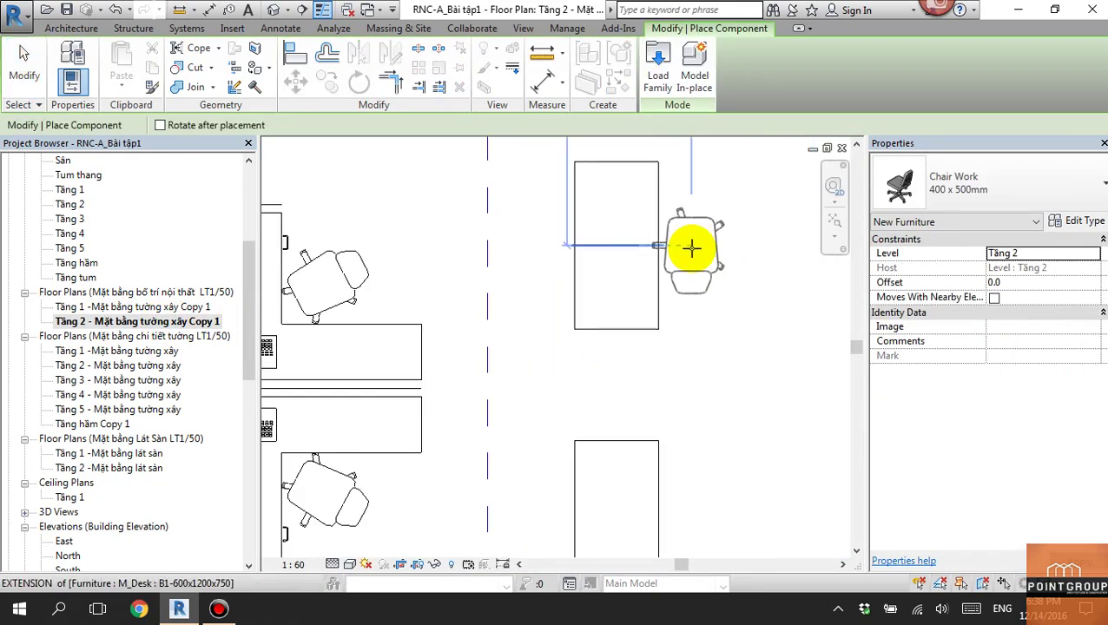
click(667, 241)
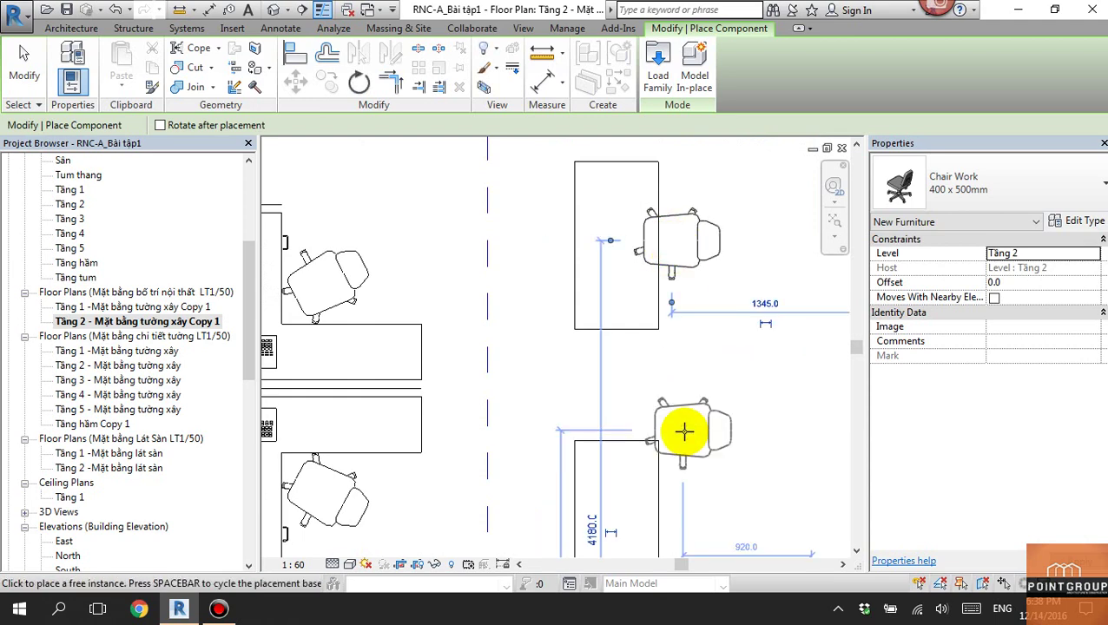
scroll(647, 365, down, 2)
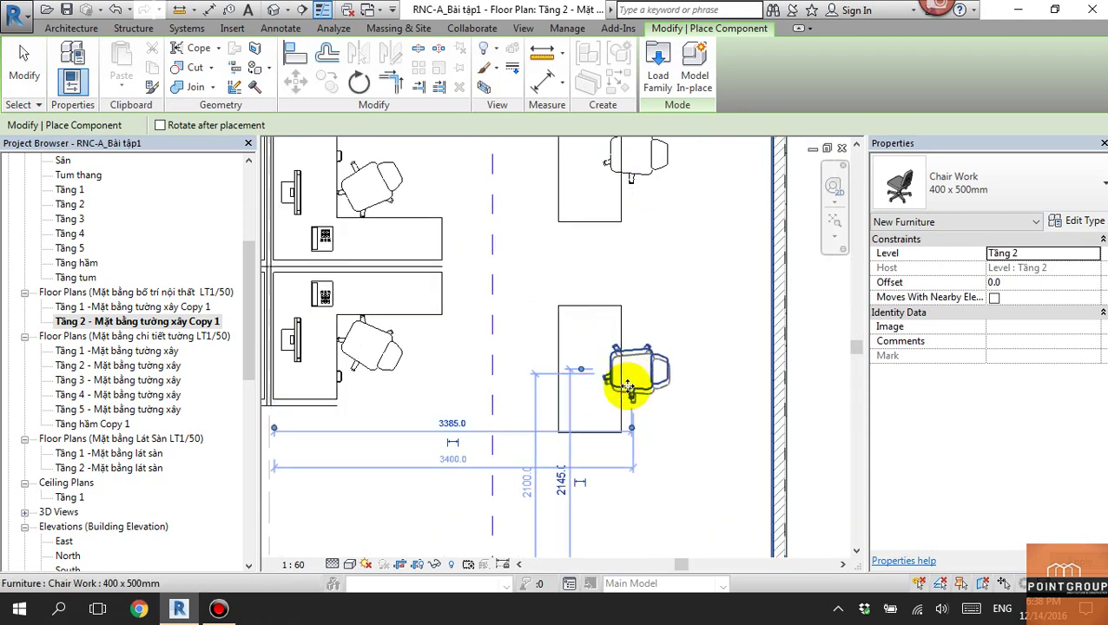
click(626, 383)
key(Escape)
key(Escape)
Check the lower desk and chair in a 3D selection box, then return to the plan.
click(623, 413)
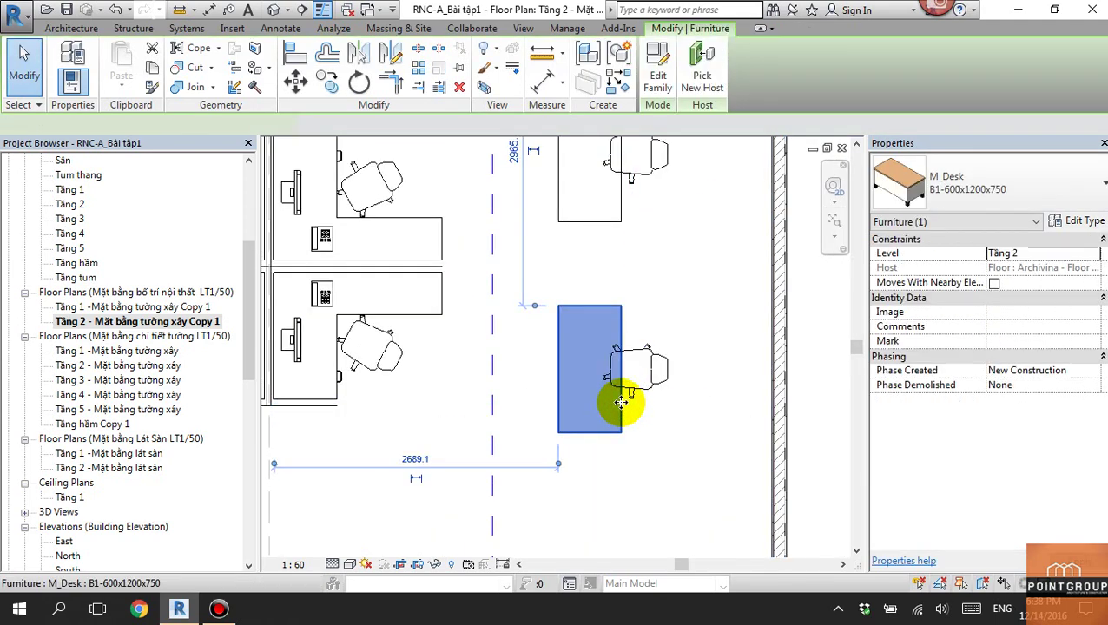
click(483, 87)
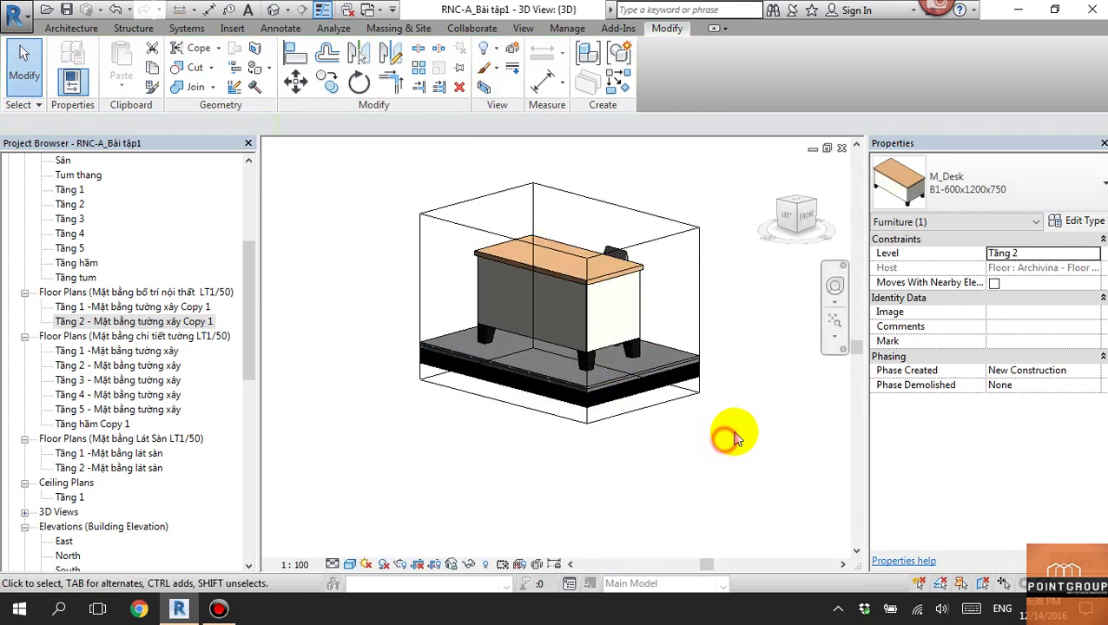
shift+middle_drag(724, 439, 508, 441)
scroll(534, 467, up, 3)
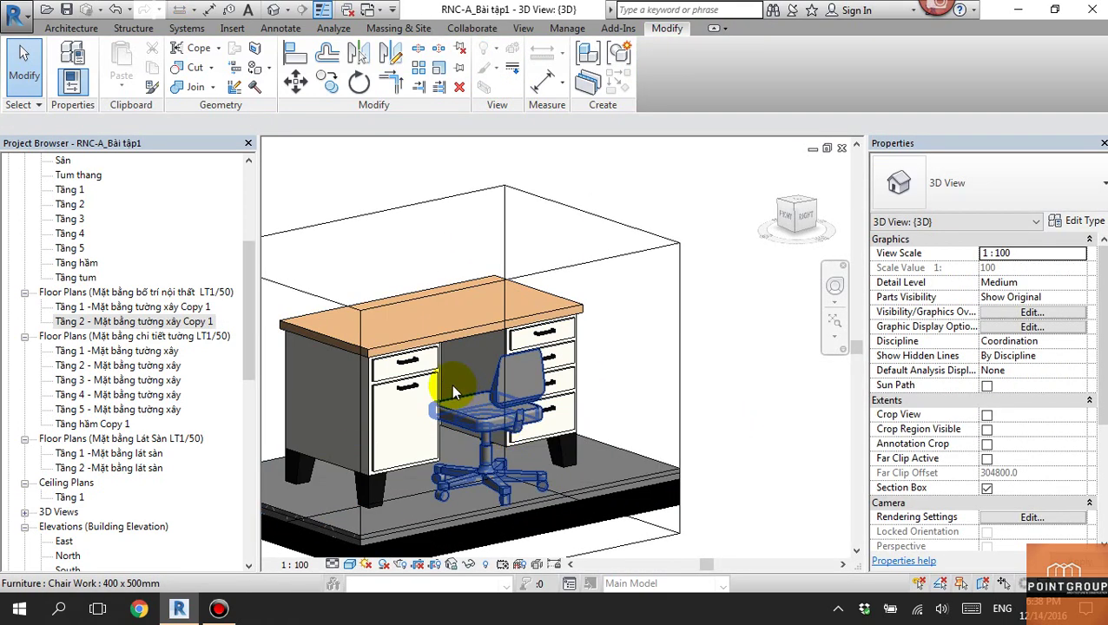
shift+middle_drag(448, 370, 507, 383)
scroll(549, 248, up, 5)
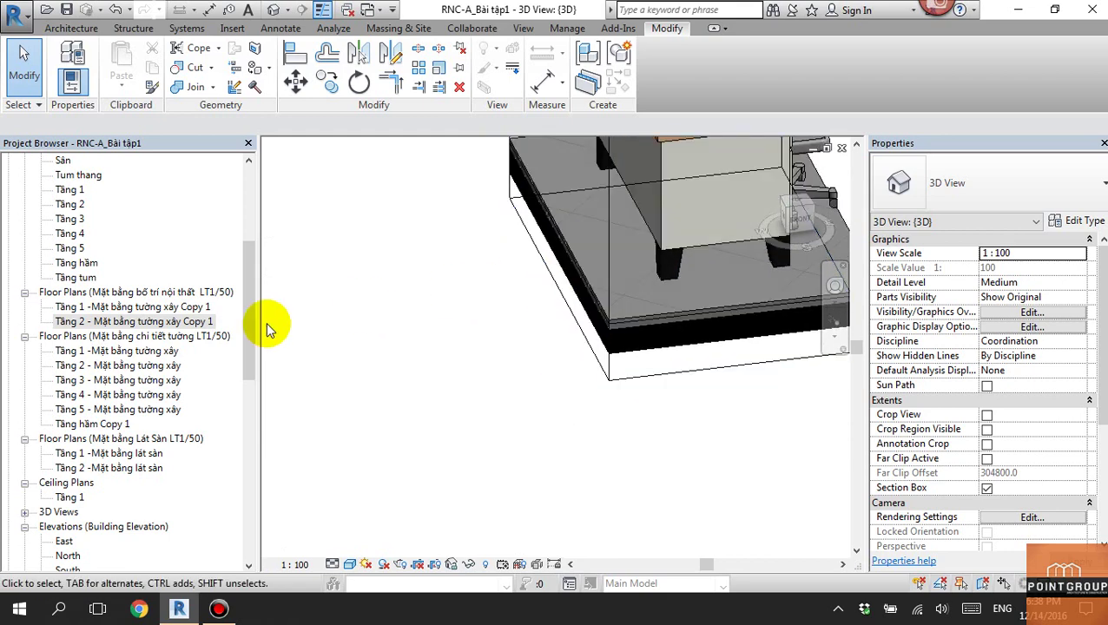
double_click(184, 321)
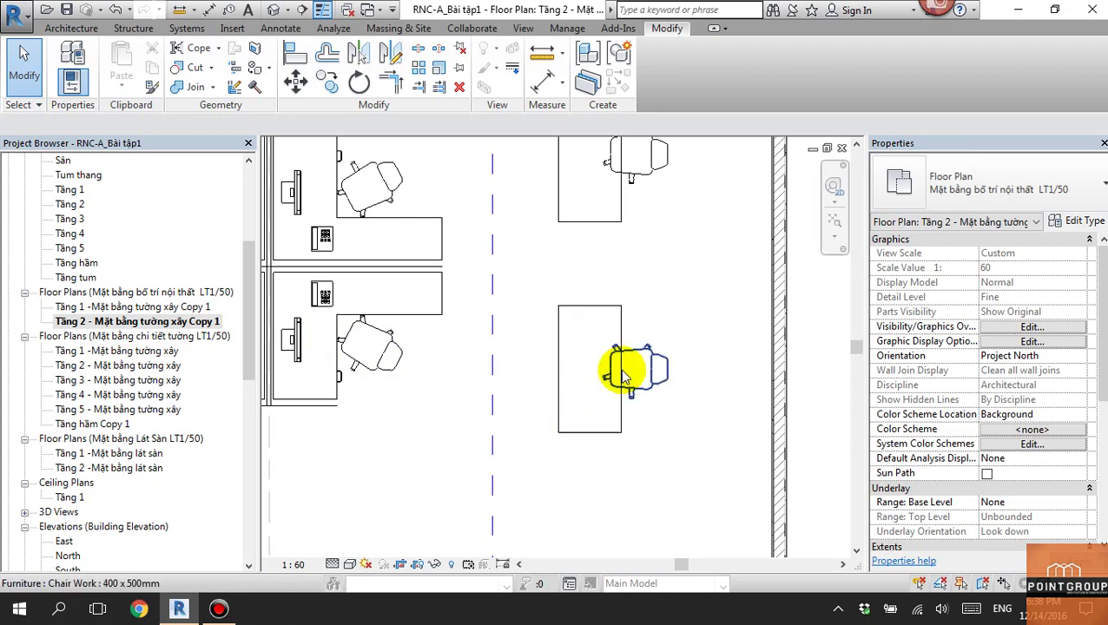
click(622, 433)
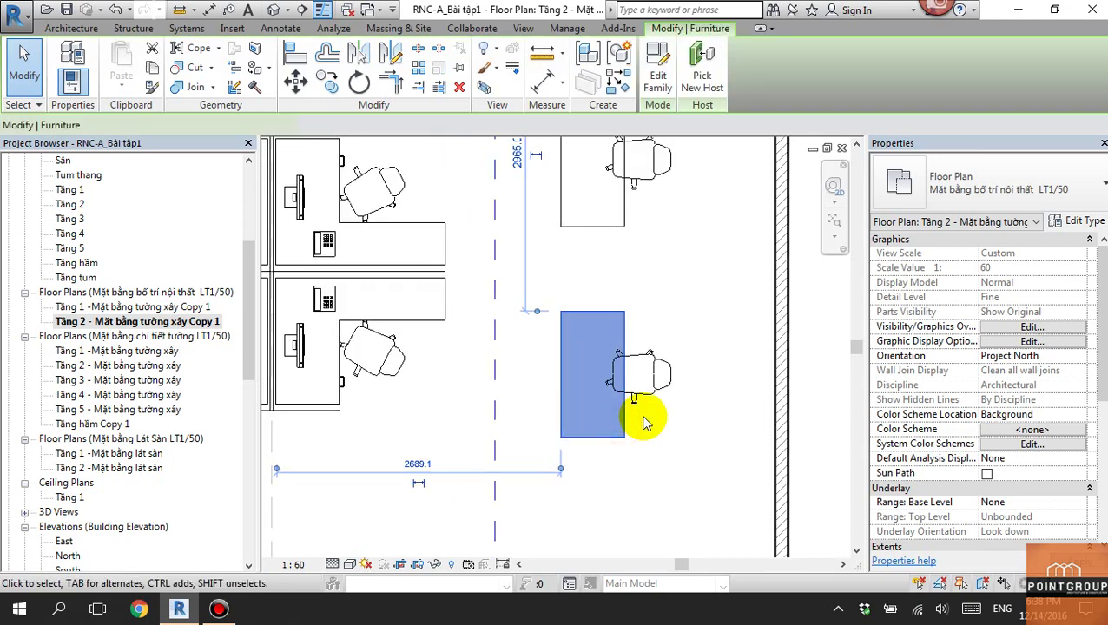
Open the lower desk's M_Desk family for editing and try placing a component.
click(660, 422)
double_click(623, 428)
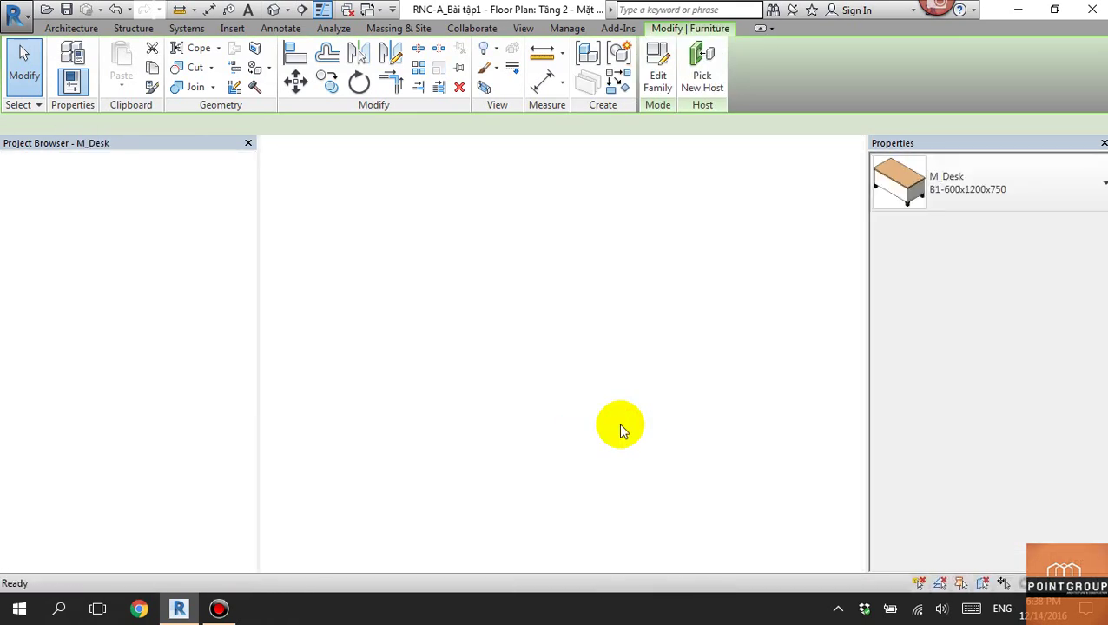
shift+middle_drag(613, 433, 648, 470)
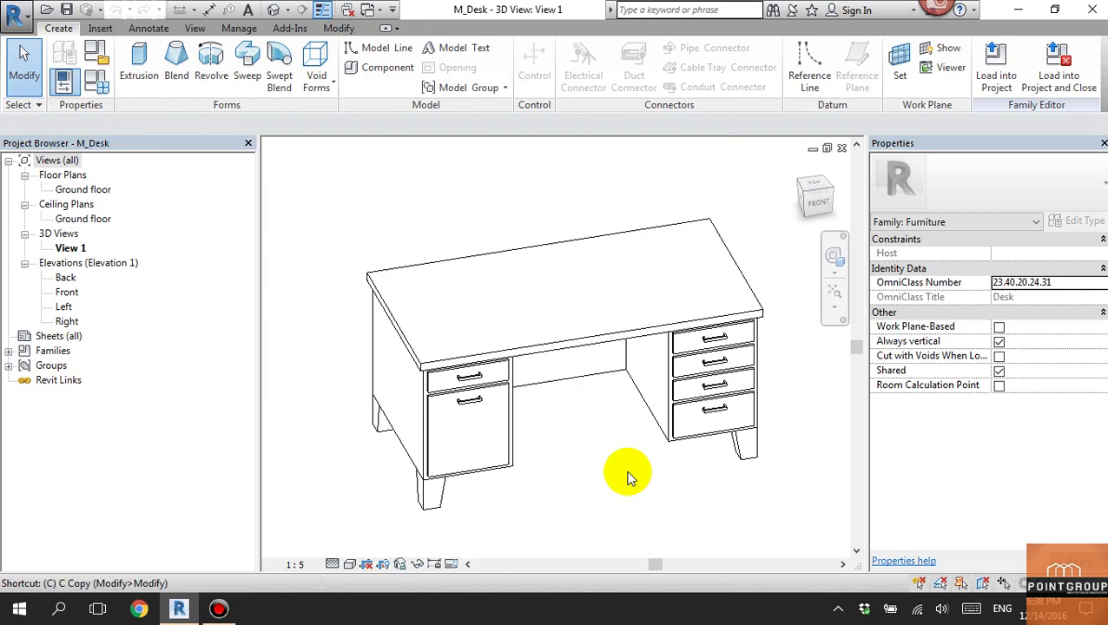
key(m)
click(650, 316)
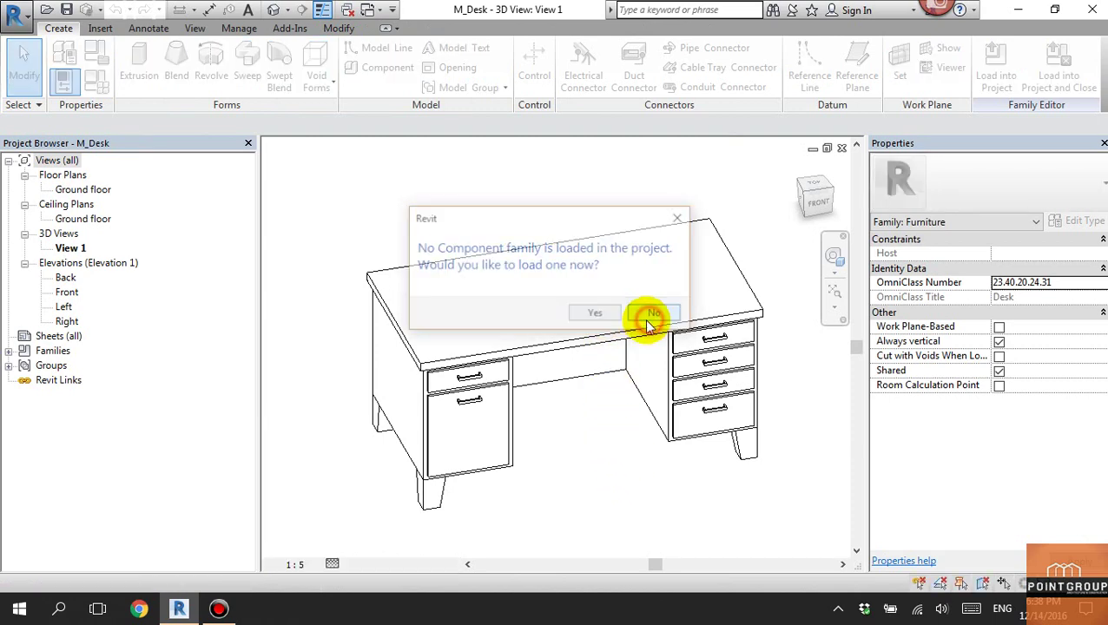
key(ctrl+Tab)
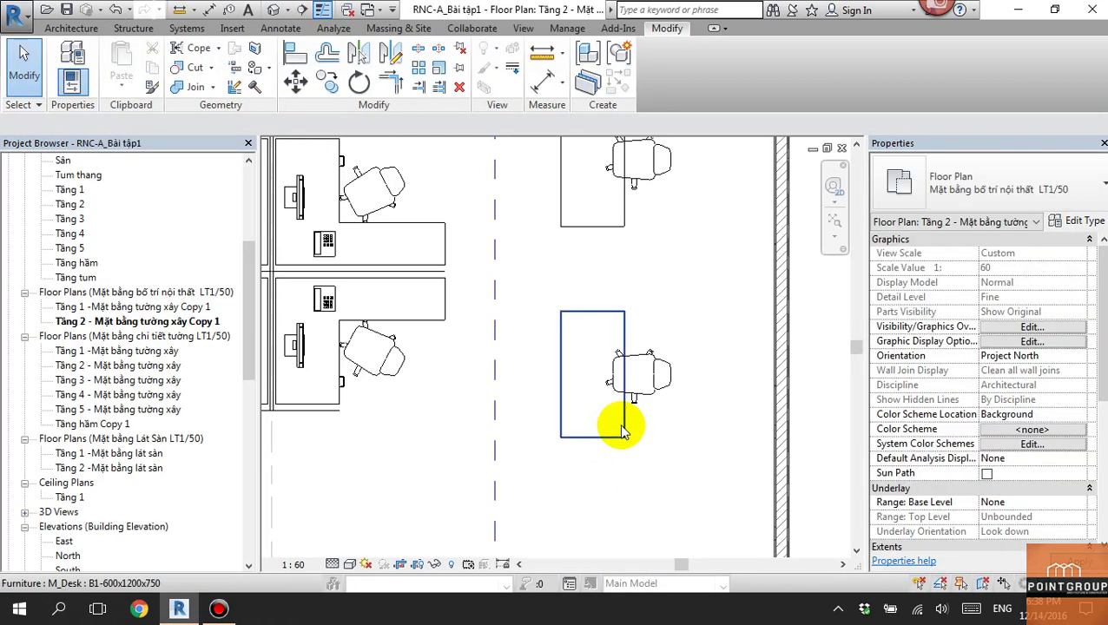
Load Chair Work.rfa into M_Desk.rfa only, unticking RNC-A_Bài tập1.
key(ctrl+Tab)
scroll(620, 423, down, 3)
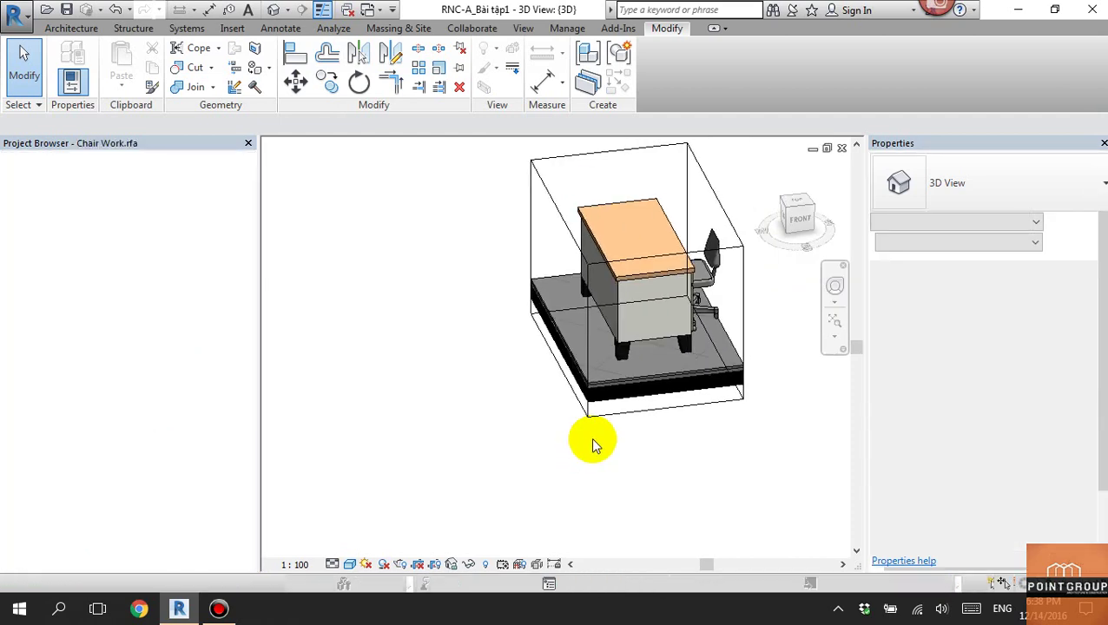
click(992, 63)
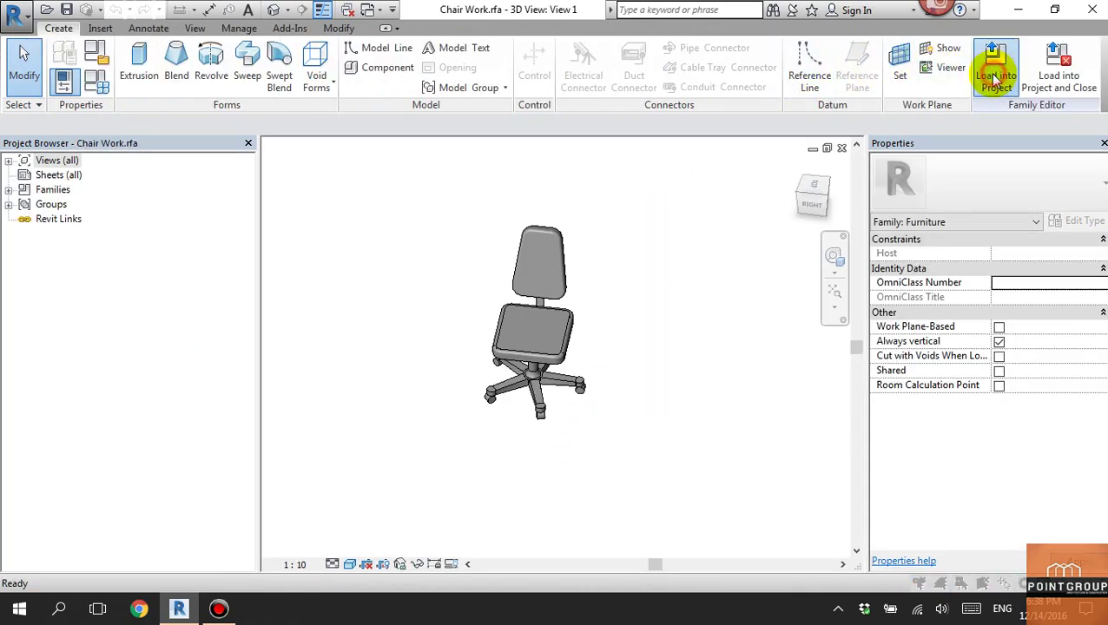
click(451, 282)
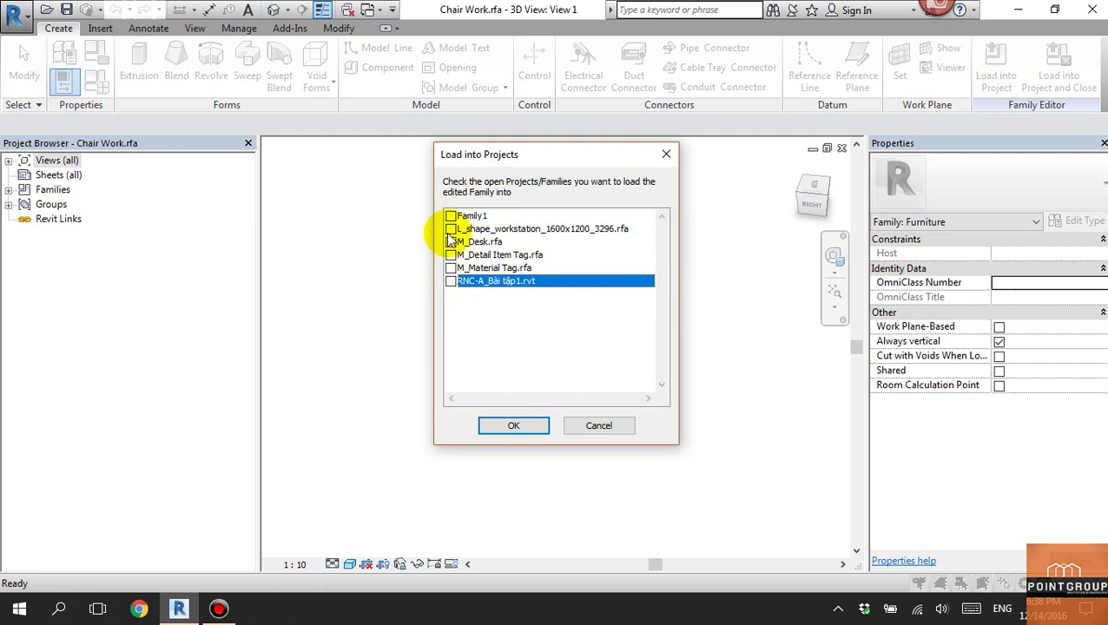
click(451, 242)
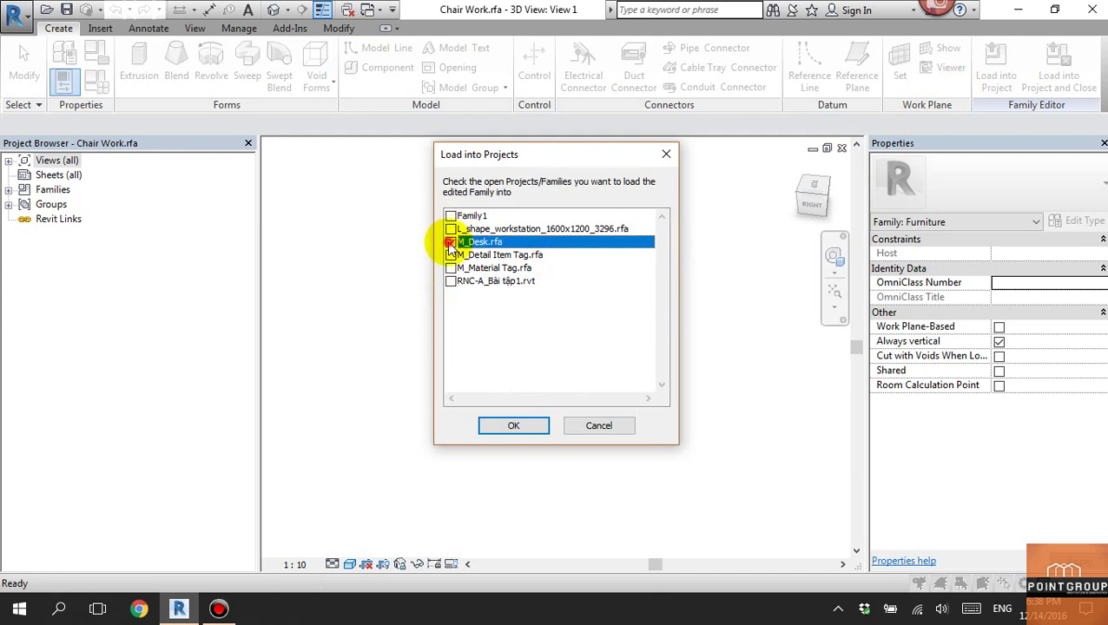
click(513, 426)
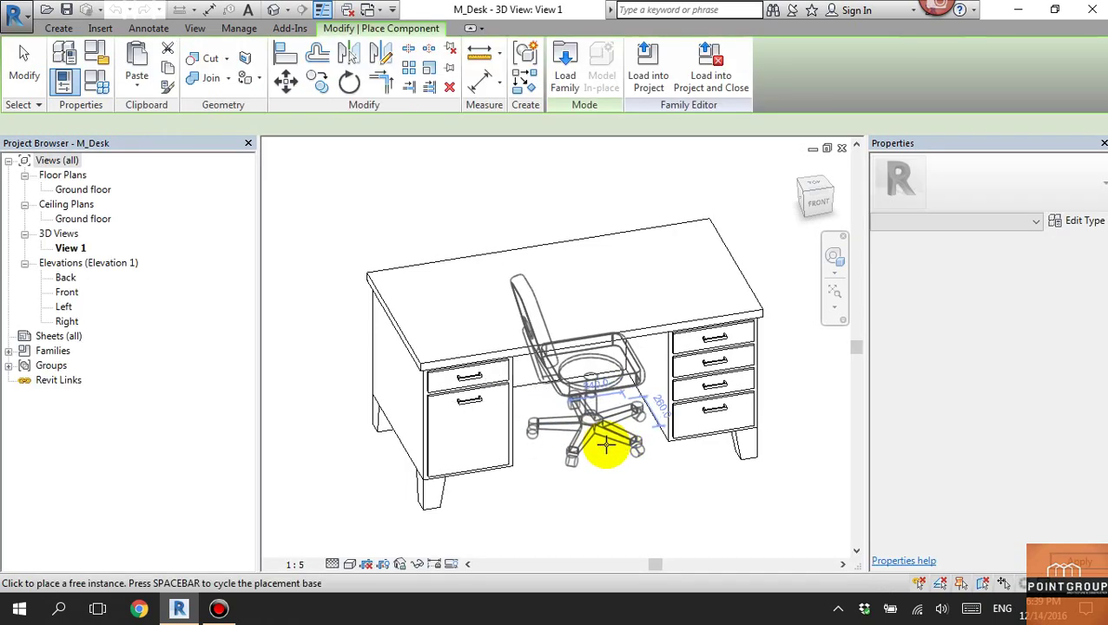
Place a work chair in front of the desk in the M_Desk Ground floor plan.
key(Escape)
double_click(83, 190)
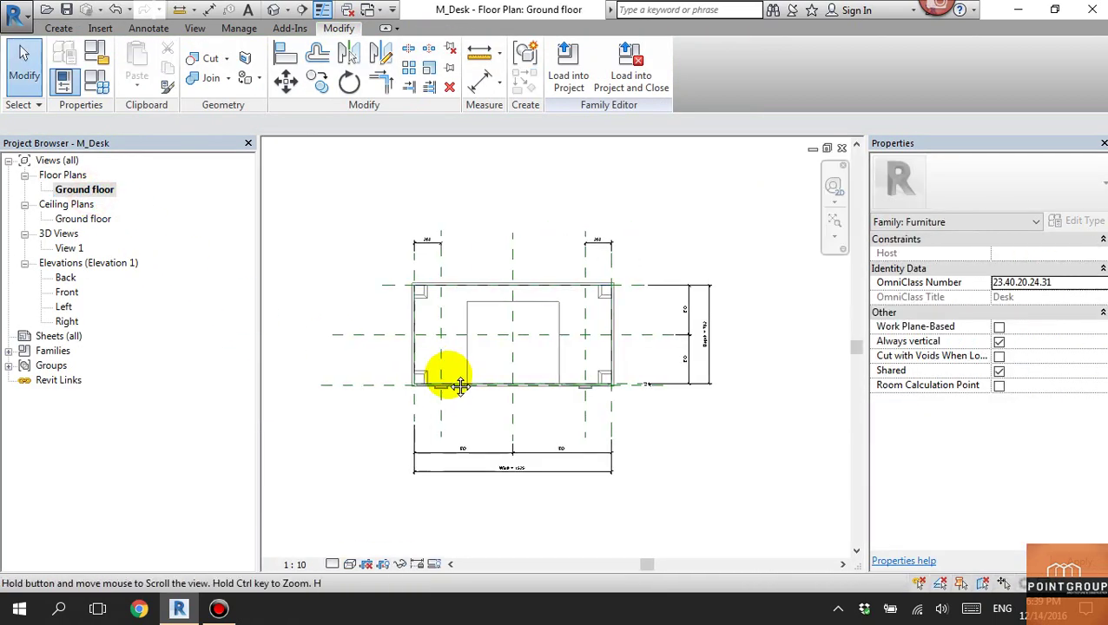
scroll(563, 415, up, 2)
key(c)
key(m)
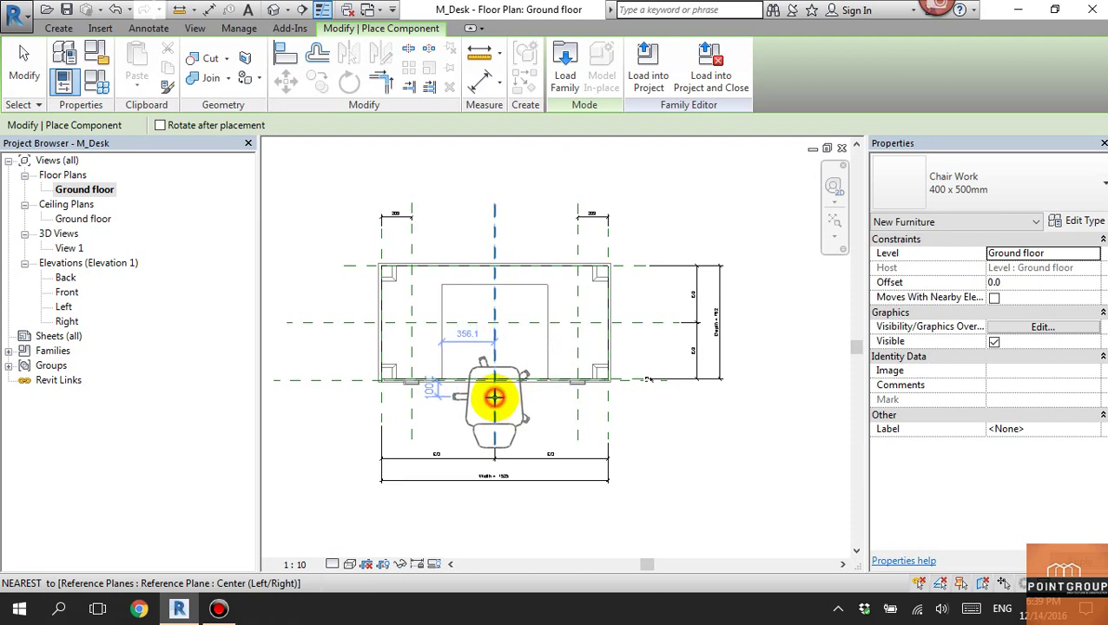
click(494, 396)
key(Escape)
click(516, 400)
scroll(531, 416, up, 2)
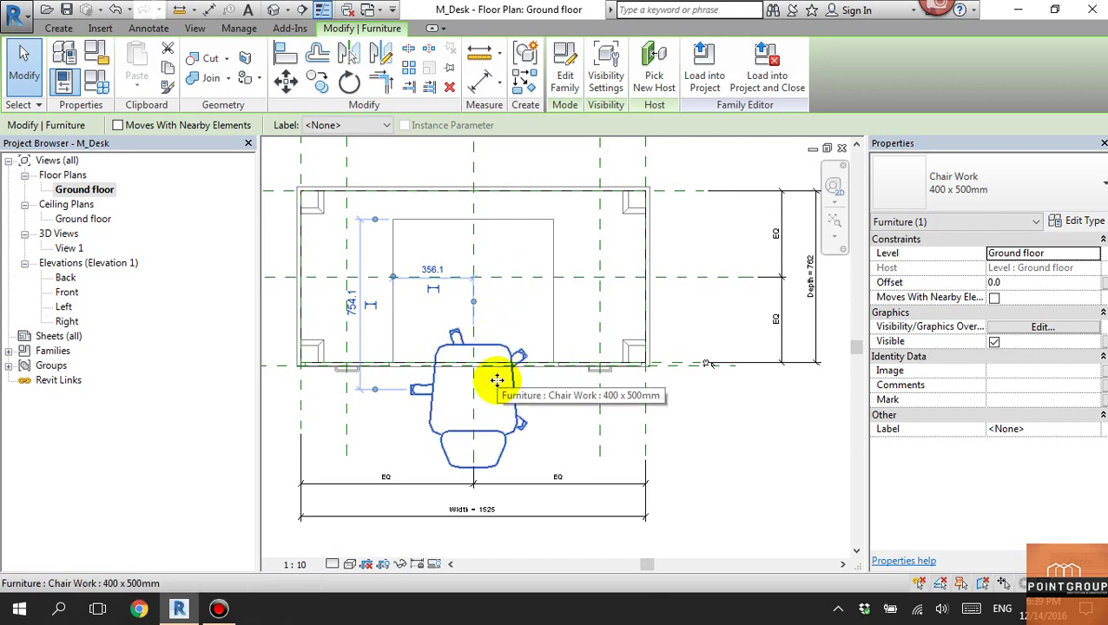
Orbit the desk family's default 3D view to check the chair, then start Load into Project.
key(Escape)
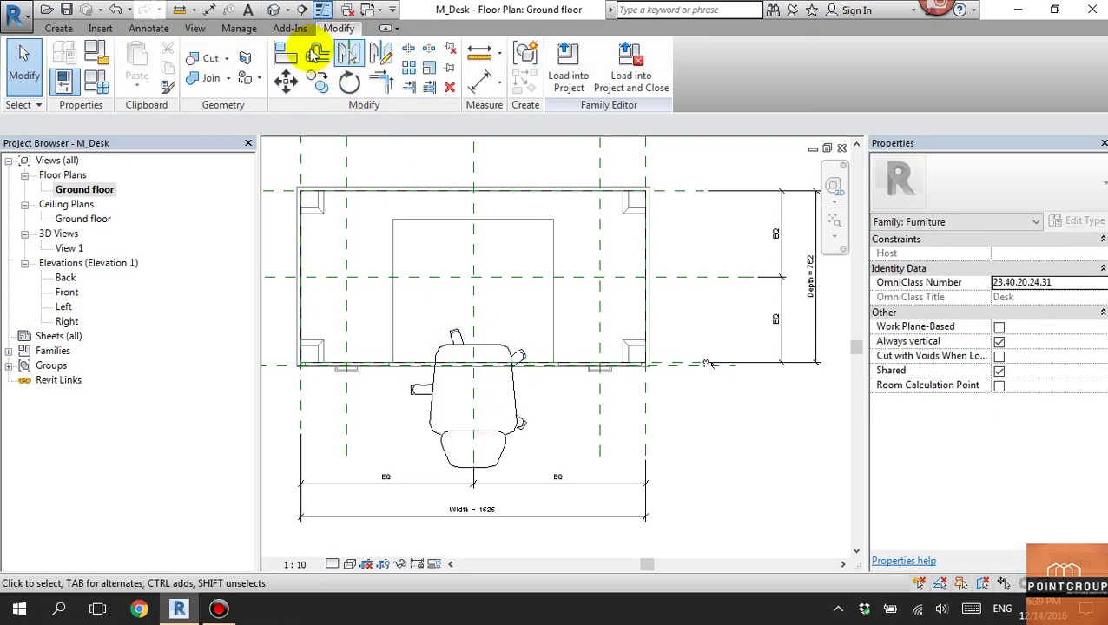
click(273, 10)
shift+middle_drag(564, 403, 487, 390)
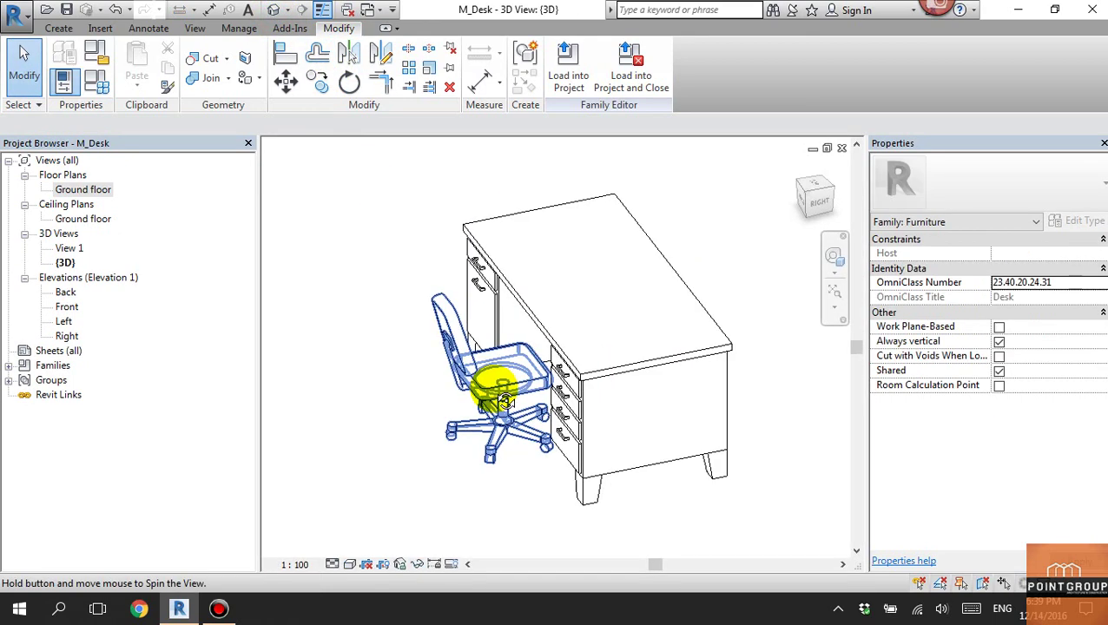
click(569, 82)
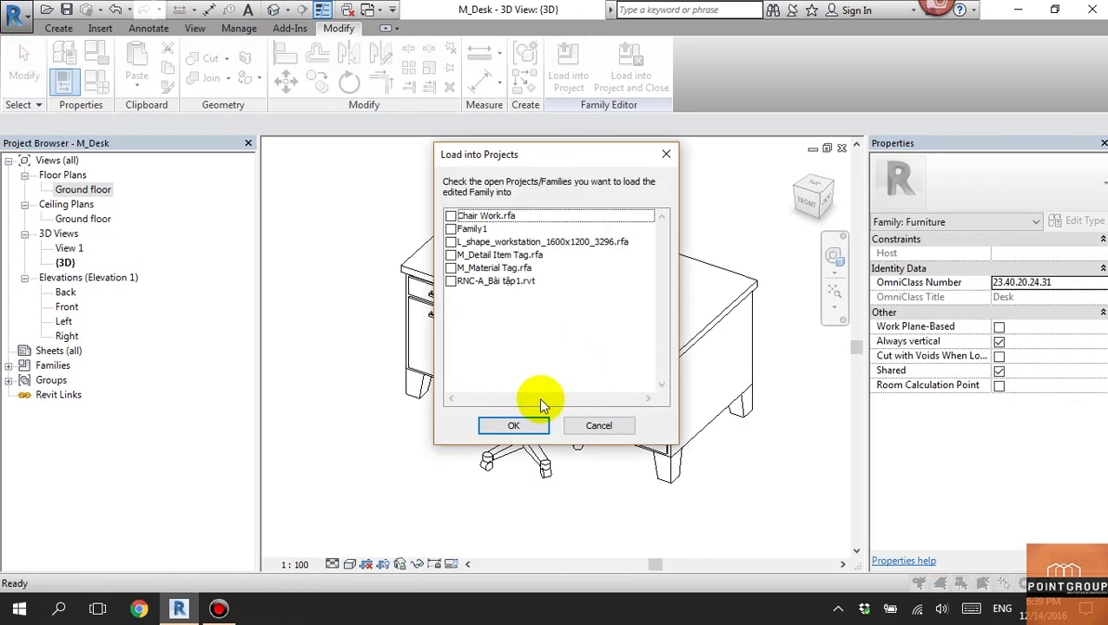
Load M_Desk into RNC-A_Bài tập1.rvt, overwriting the existing version.
click(452, 282)
click(517, 425)
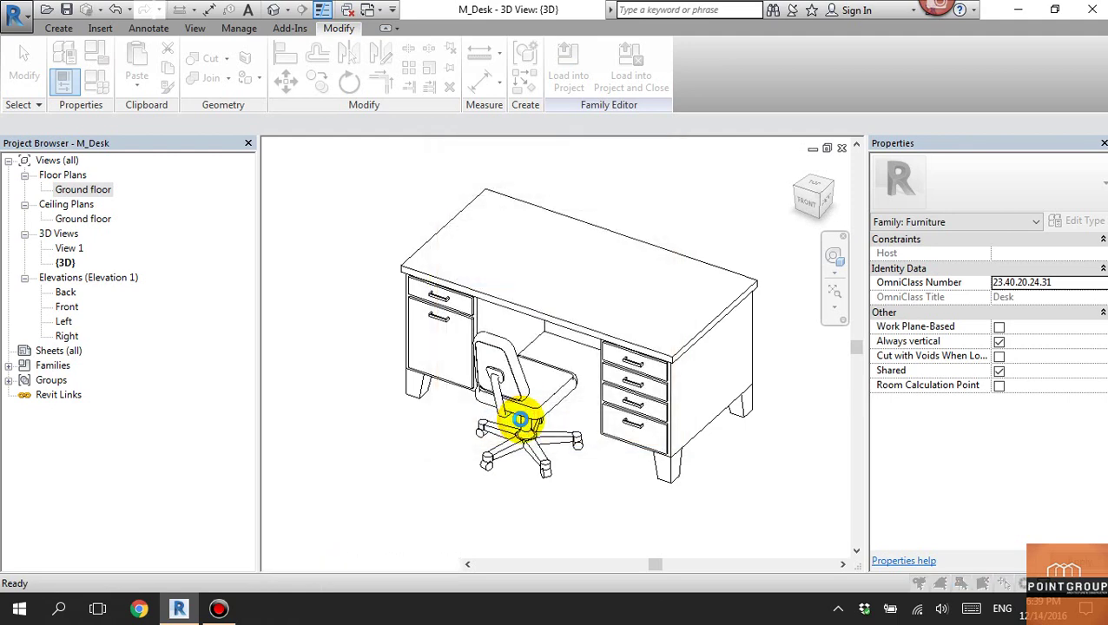
click(564, 254)
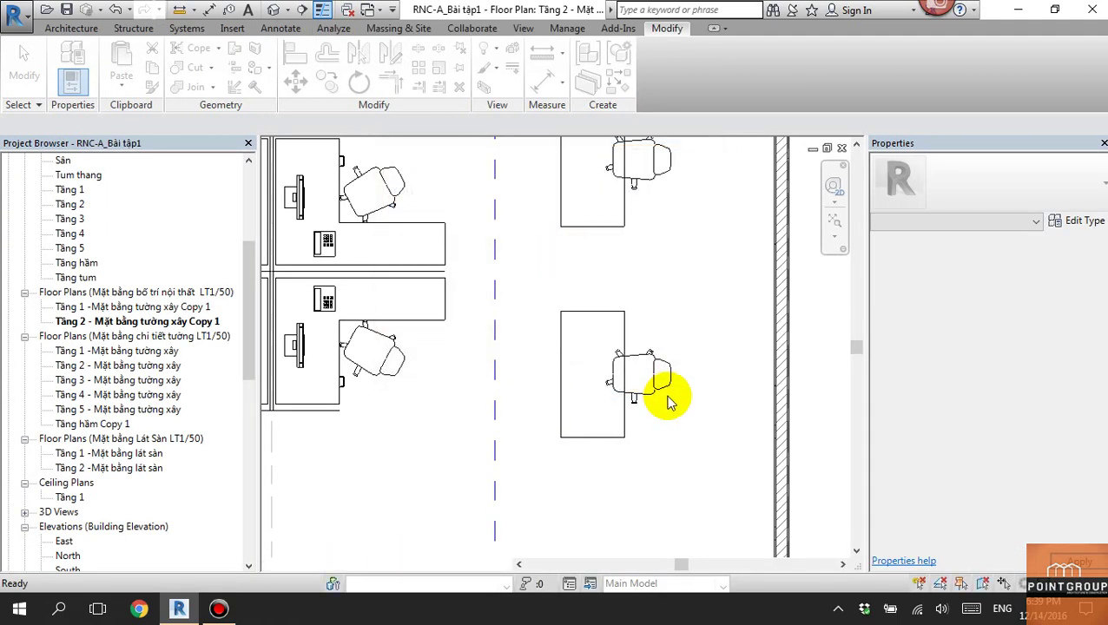
scroll(668, 399, up, 3)
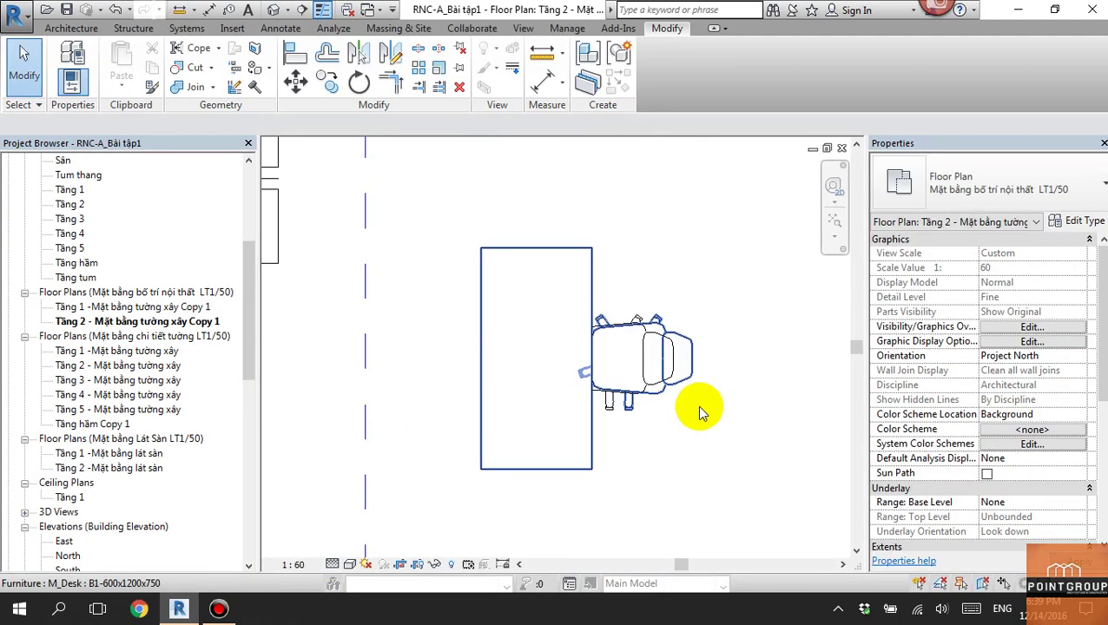
click(701, 406)
Select the reloaded desk and its nested work chair in the floor plan to verify them.
key(Tab)
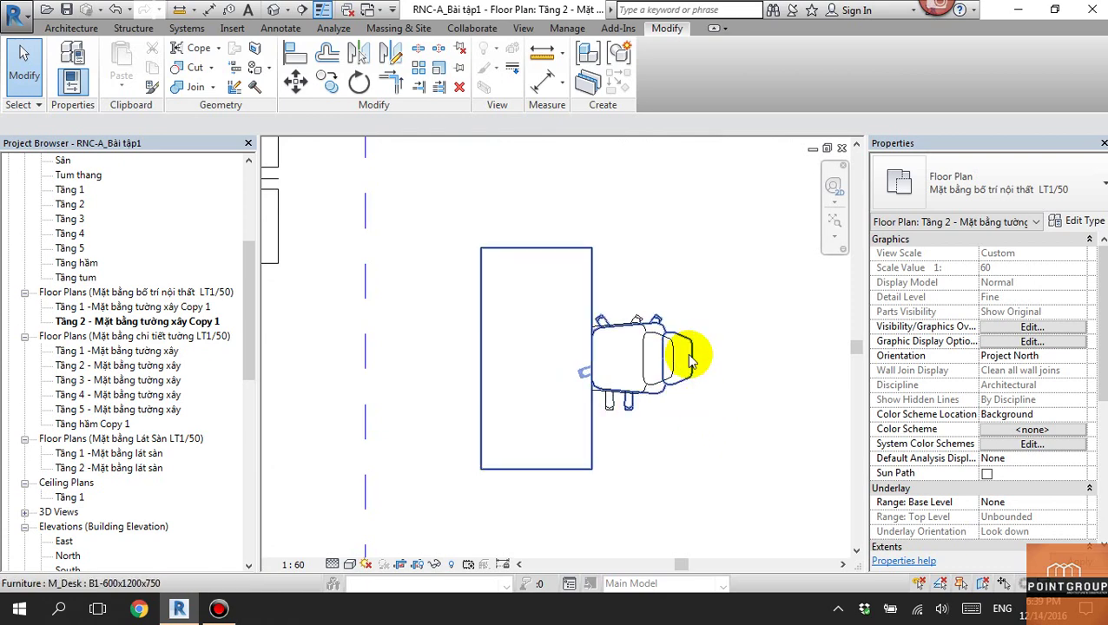
click(682, 356)
click(643, 337)
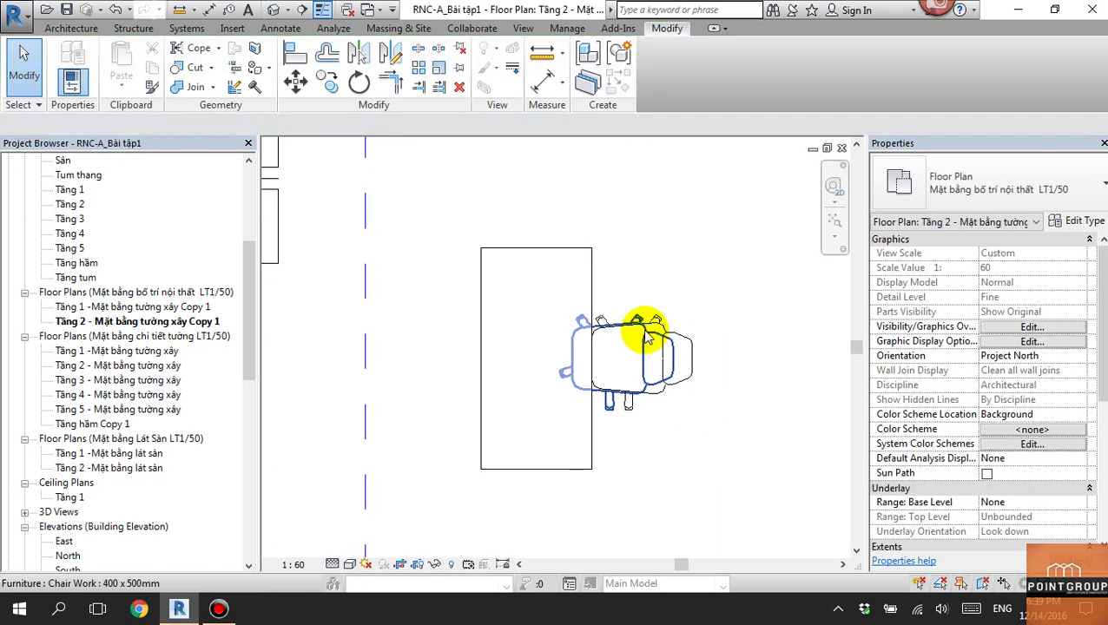
click(638, 329)
click(635, 314)
click(636, 316)
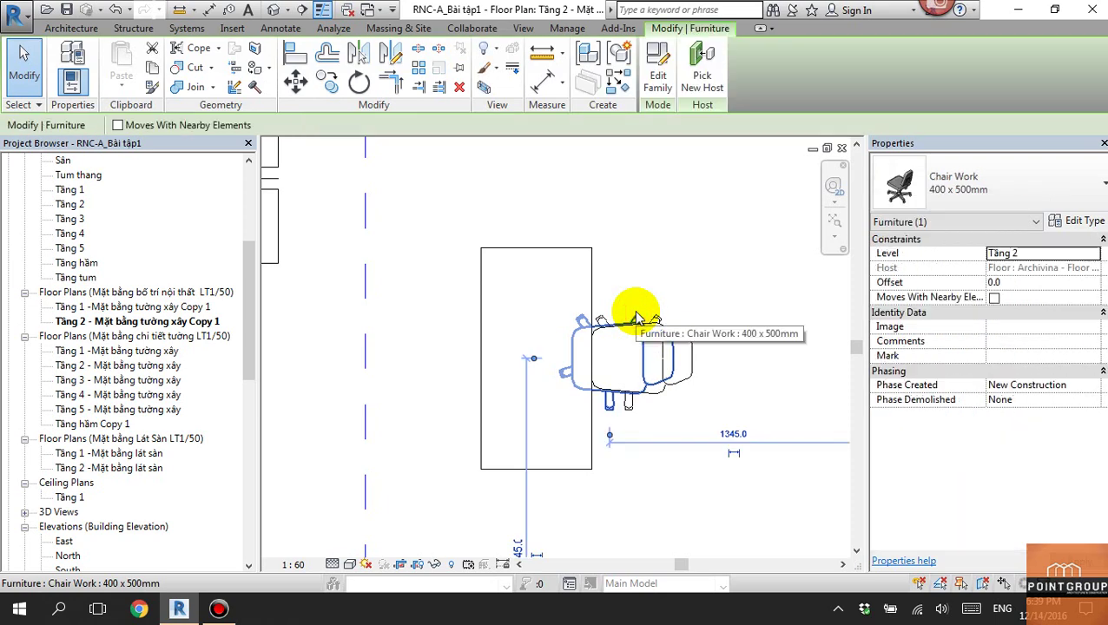
click(646, 315)
key(Tab)
click(663, 324)
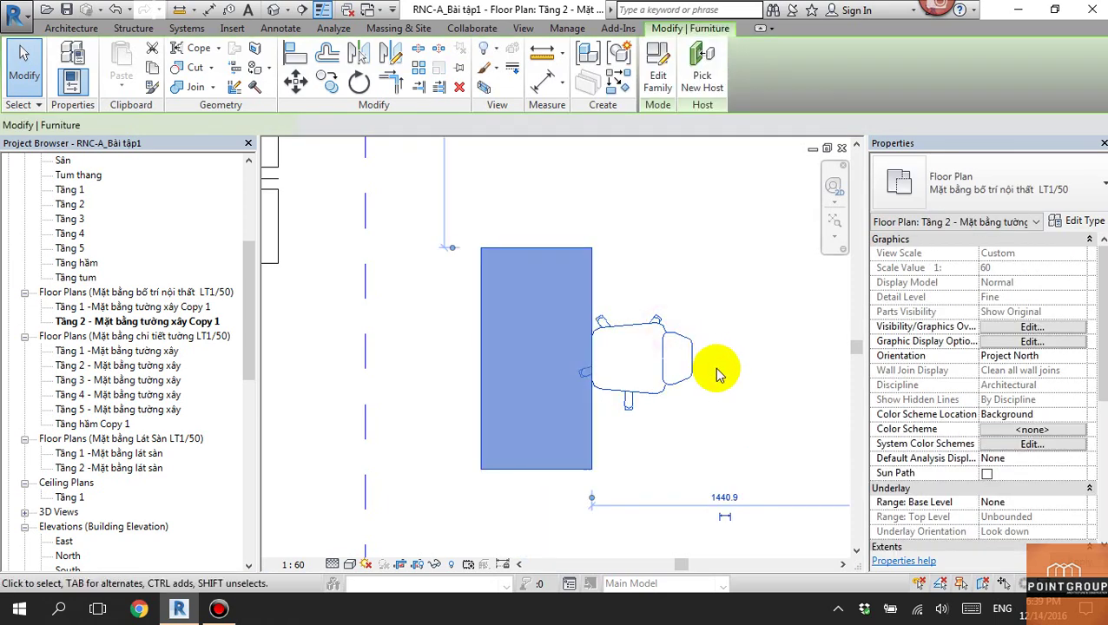
click(726, 400)
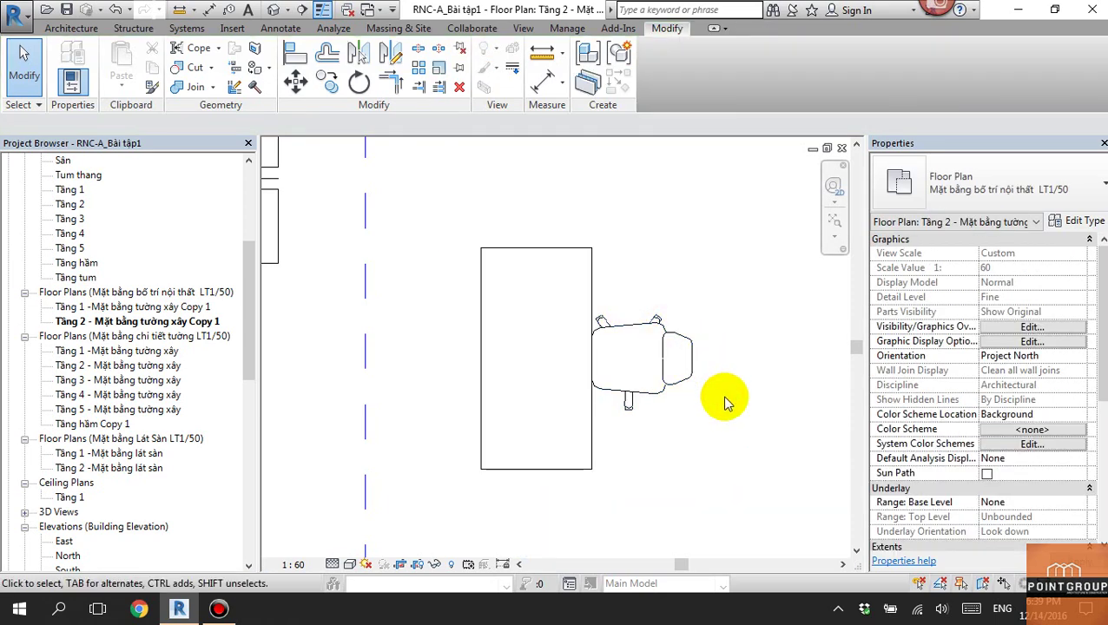
scroll(726, 402, down, 3)
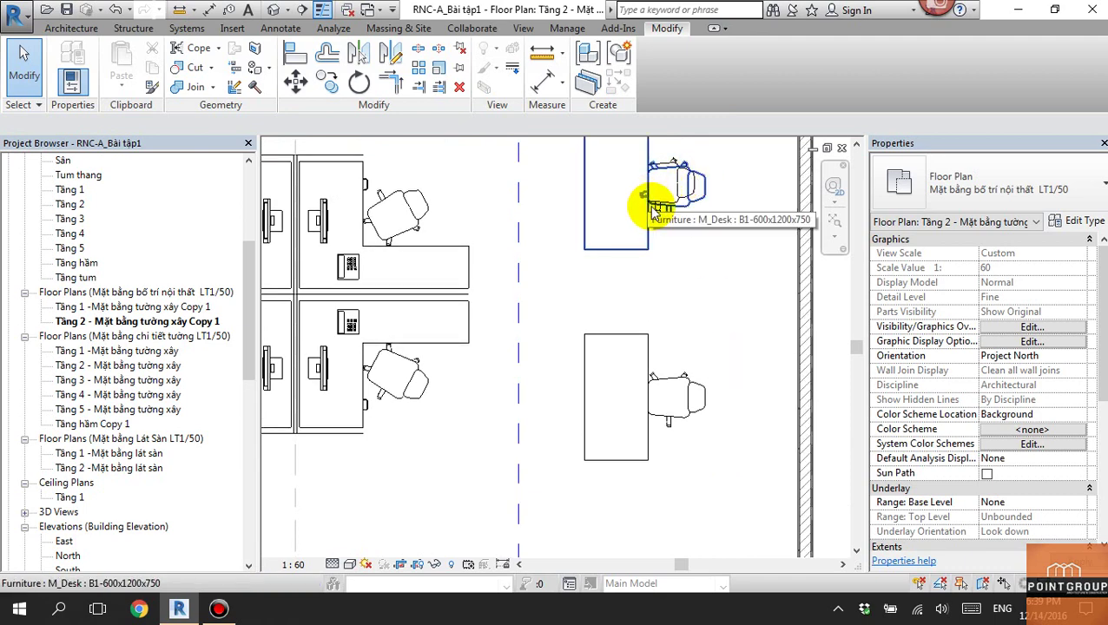
scroll(660, 217, up, 2)
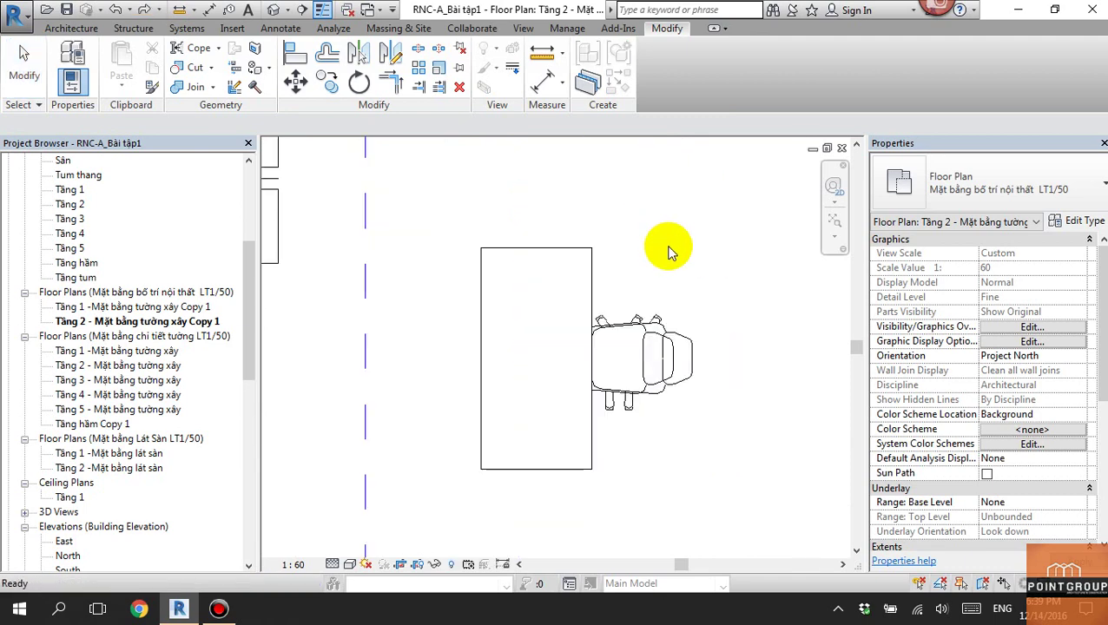
scroll(655, 347, down, 2)
Check the selected desk and work chair in the 3D view.
click(660, 360)
scroll(688, 415, up, 2)
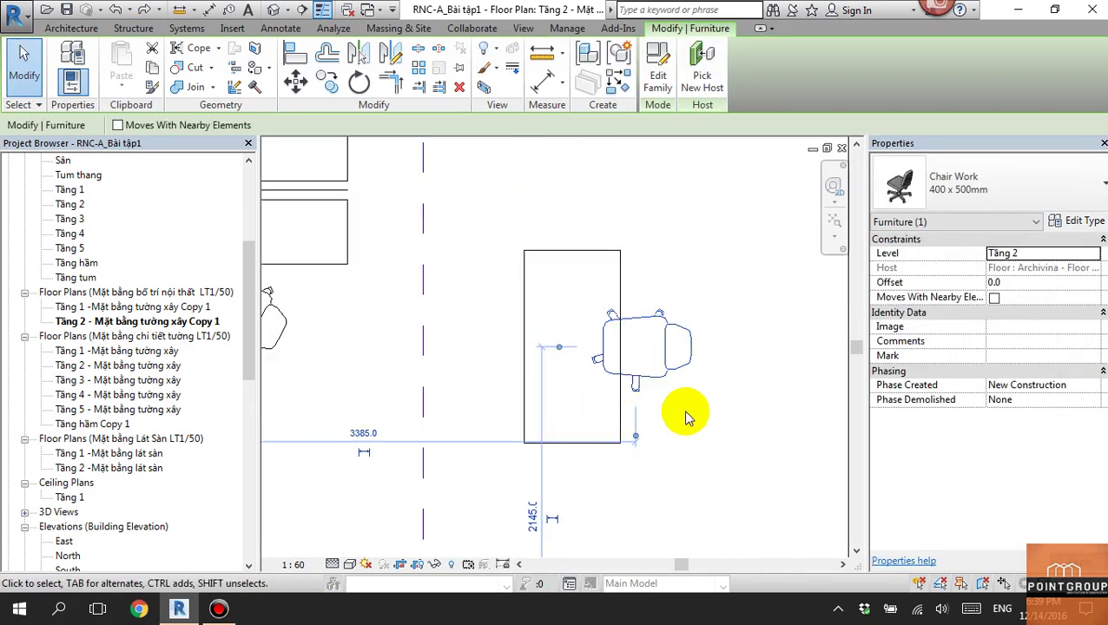
click(687, 410)
click(676, 354)
click(273, 9)
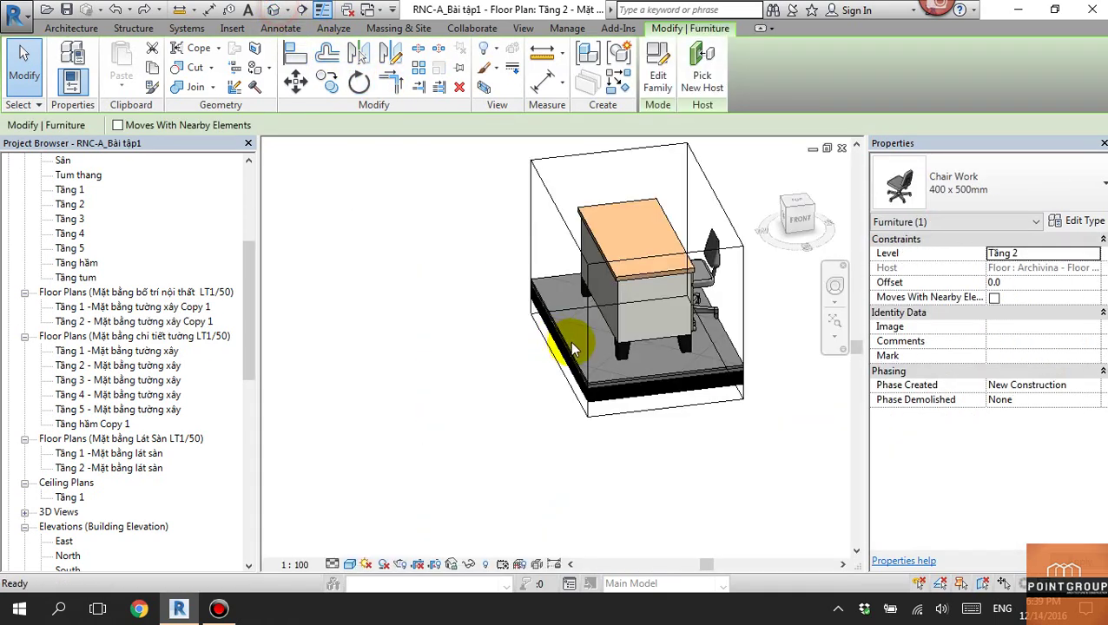
shift+middle_drag(622, 441, 425, 385)
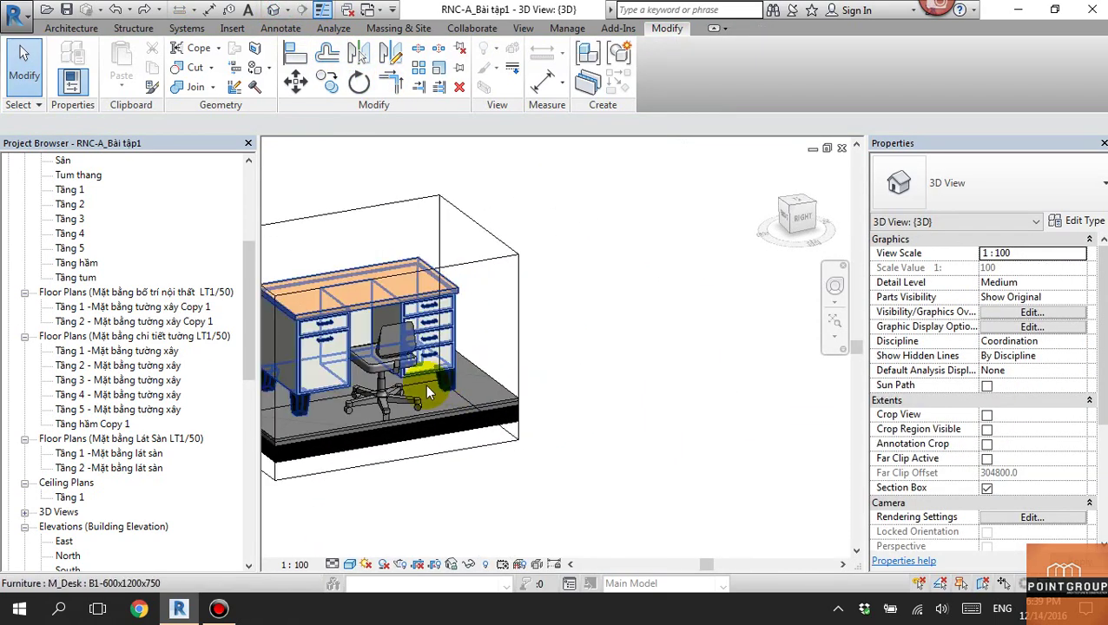
click(380, 338)
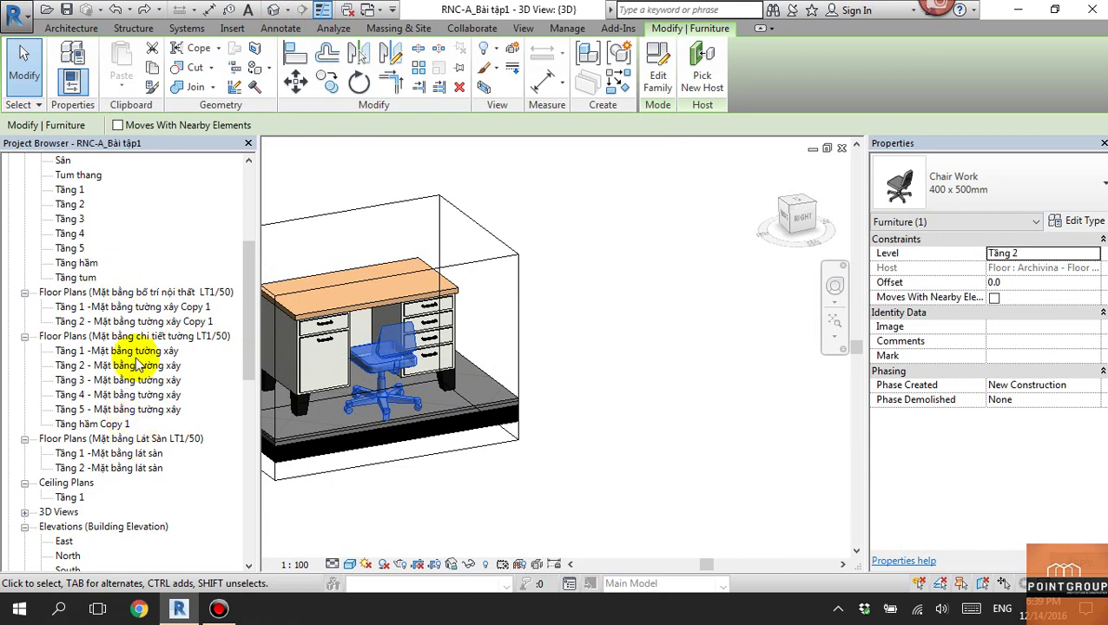
Return to the Tầng 2 - Mặt bằng tường xây Copy 1 plan and select the desk.
double_click(171, 322)
scroll(631, 388, up, 2)
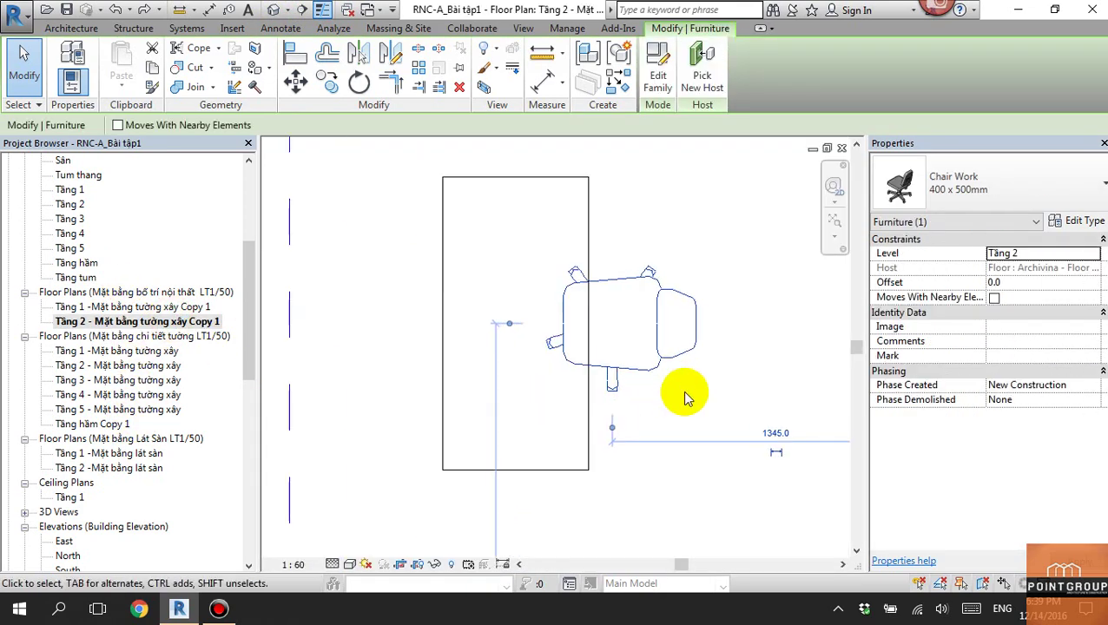
click(684, 395)
click(592, 410)
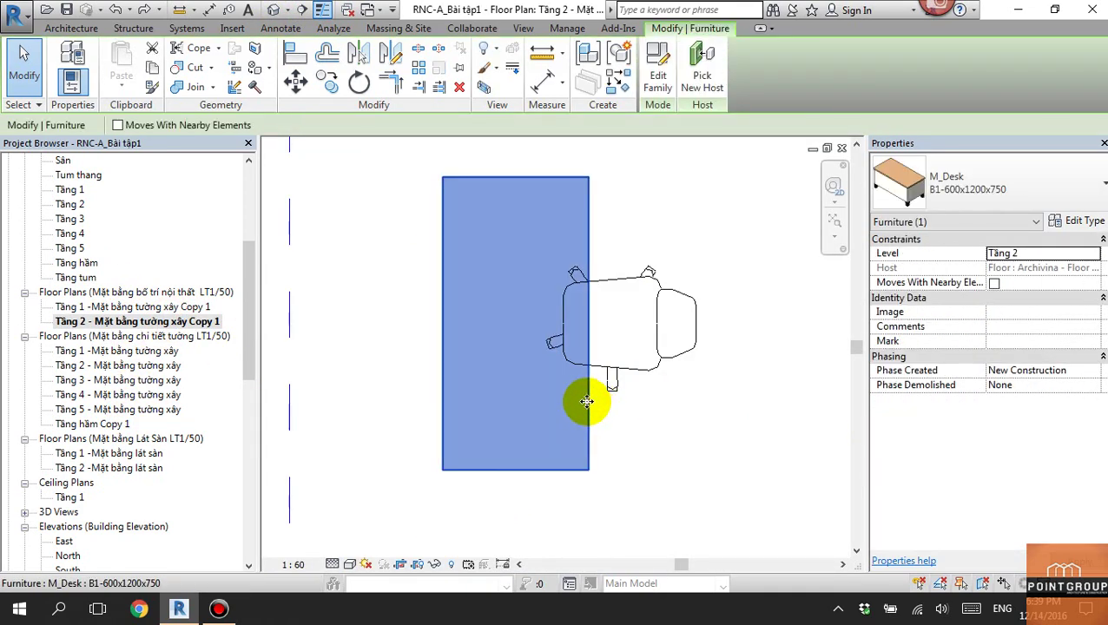
Make the M_Desk top extrusion display in Plan/RCP views and reload the family into RNC-A_Bài tập1.
double_click(587, 405)
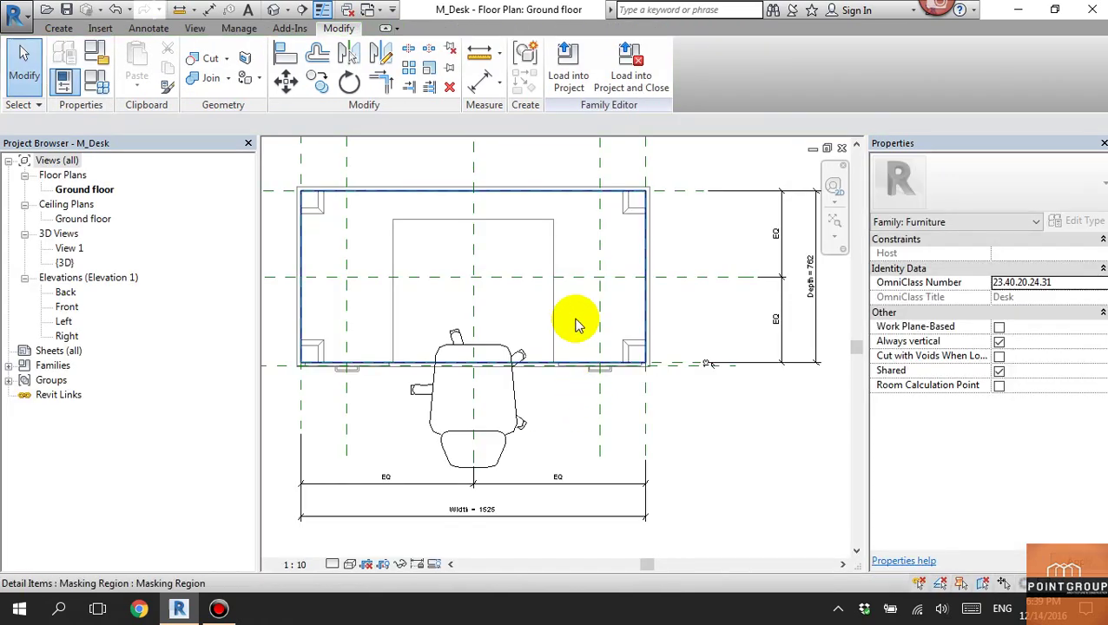
click(278, 12)
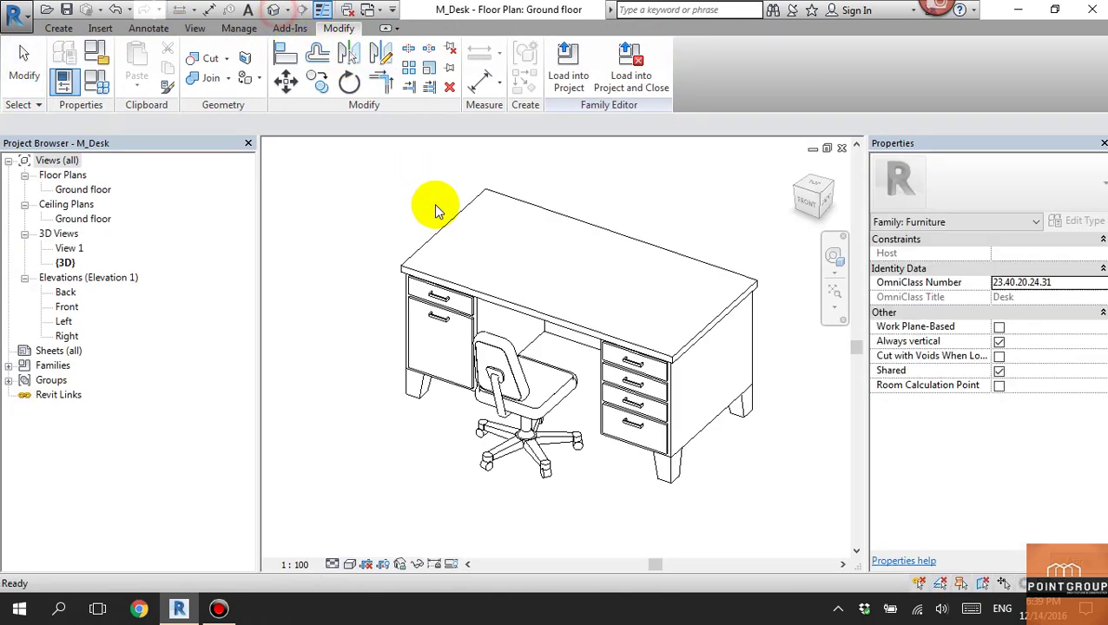
click(627, 246)
mouse_move(647, 306)
shift+middle_down()
mouse_move(408, 304)
mouse_move(386, 467)
shift+middle_up()
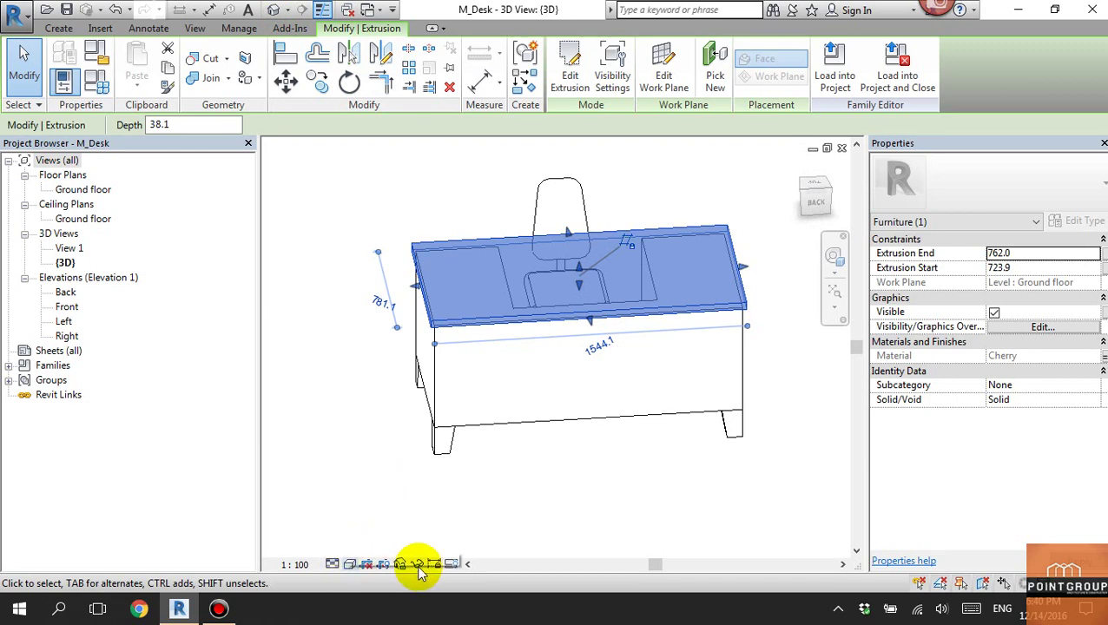
click(1040, 327)
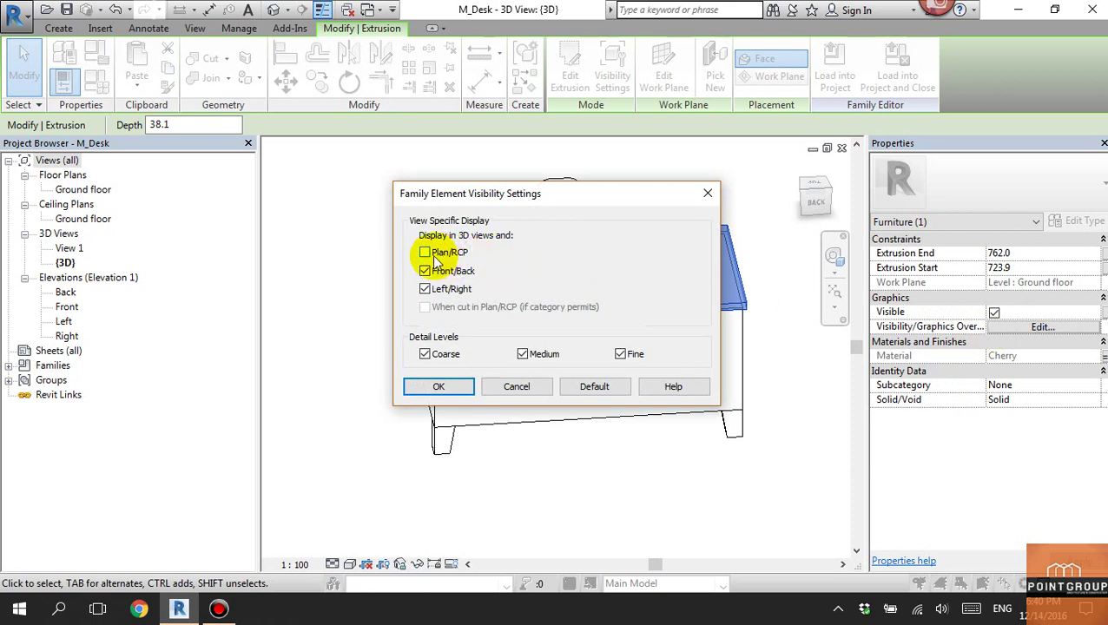
click(460, 389)
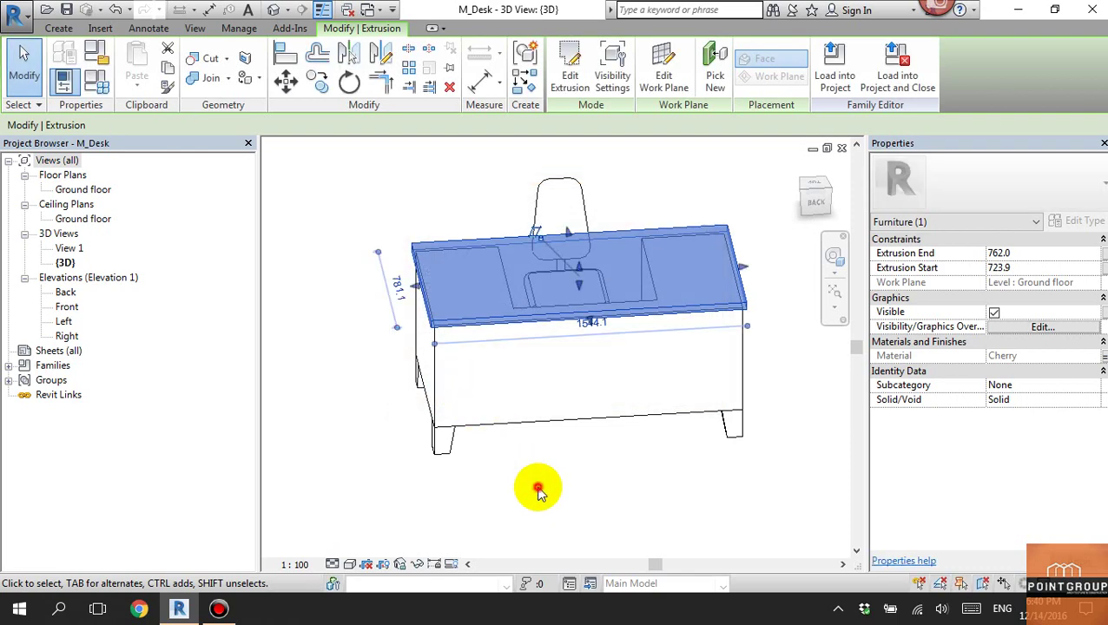
click(537, 485)
click(569, 65)
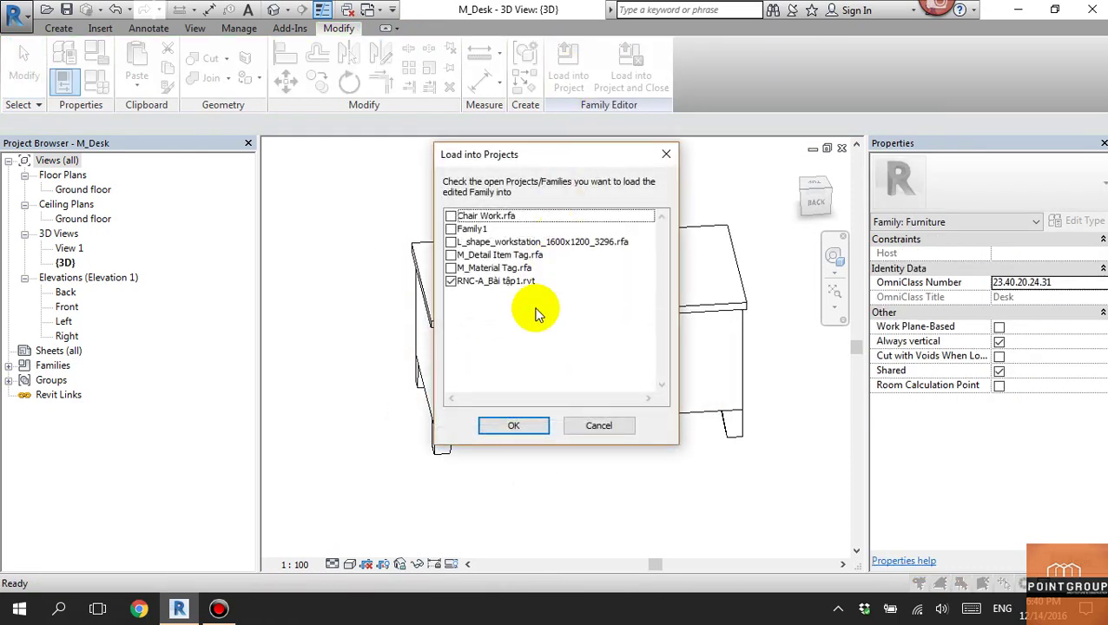
click(514, 429)
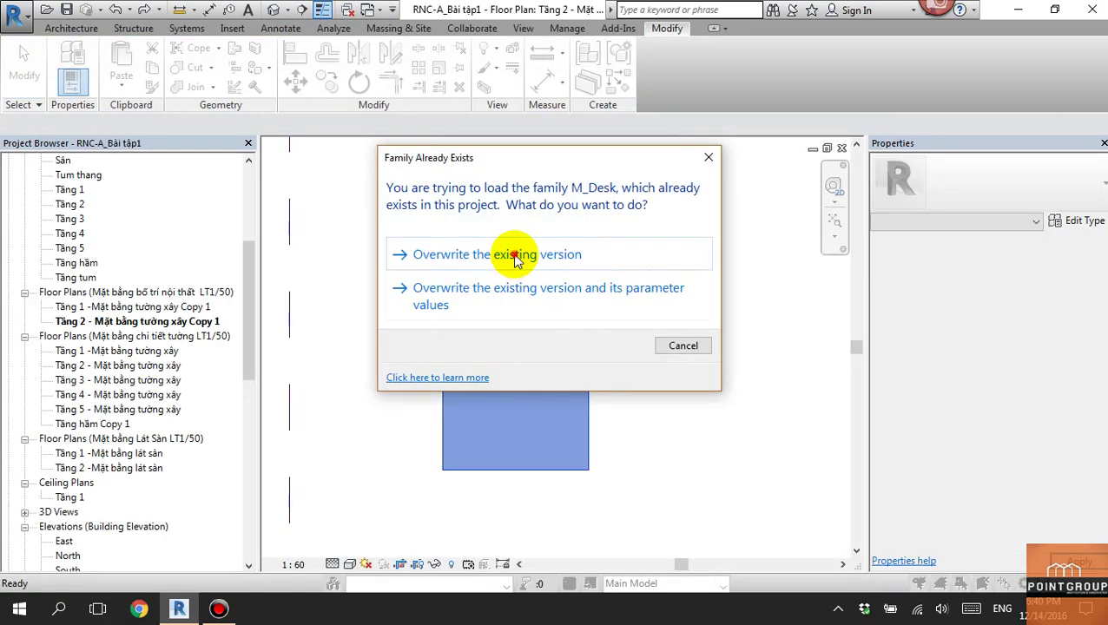
Overwrite the existing M_Desk version, then select the chair and single desk in the plan.
click(517, 256)
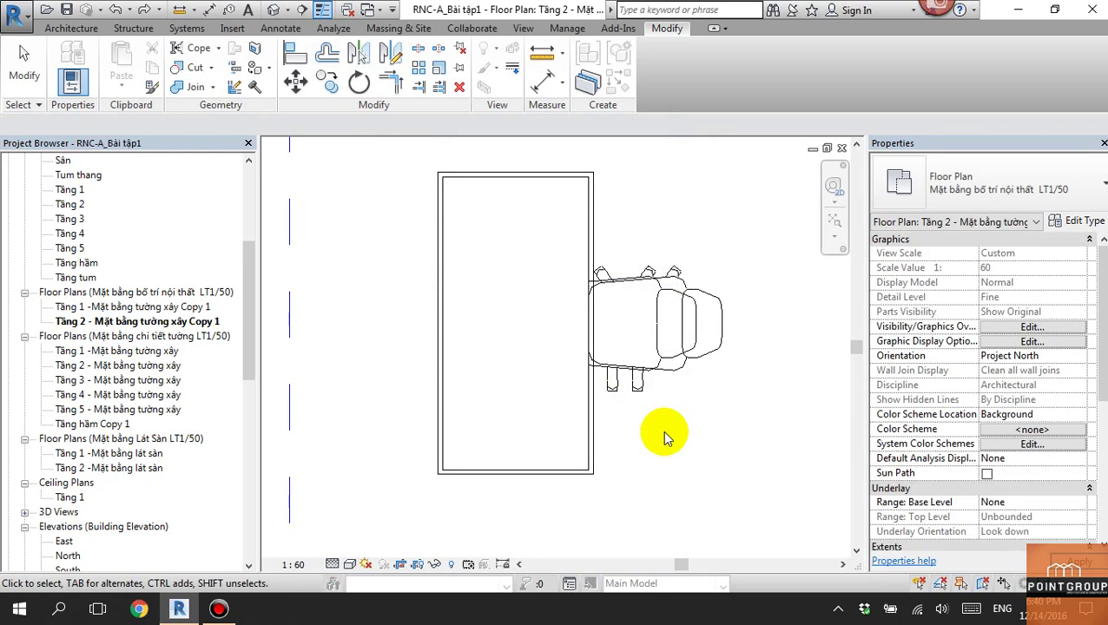
scroll(653, 291, down, 3)
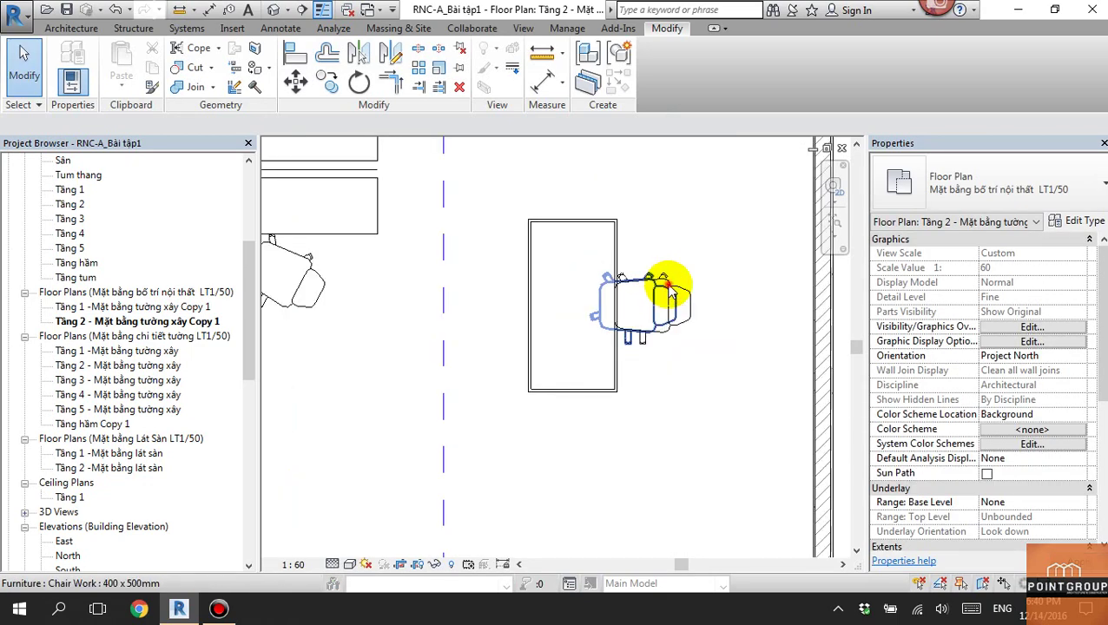
click(656, 297)
click(679, 456)
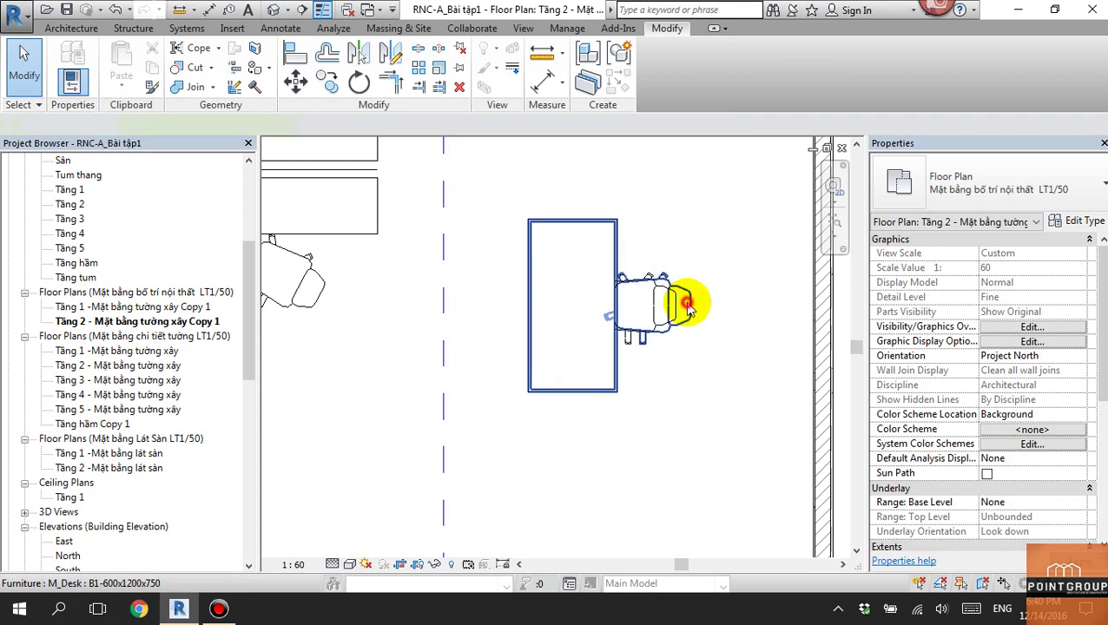
click(681, 303)
Delete the nested chair from M_Desk and reload it, overwriting the existing version.
double_click(675, 302)
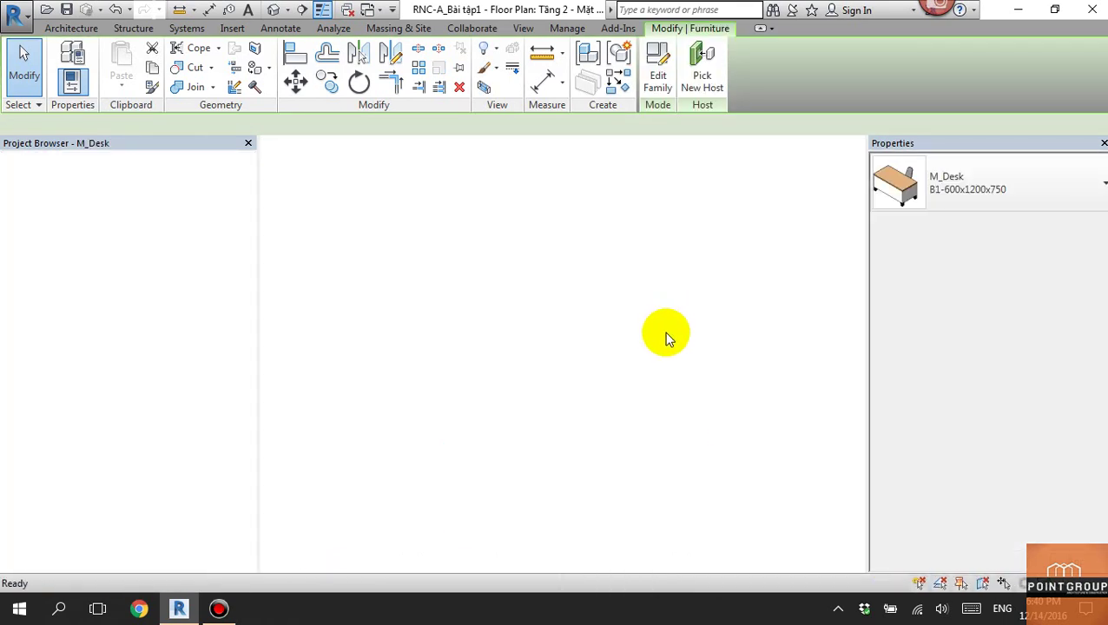
click(518, 416)
key(Delete)
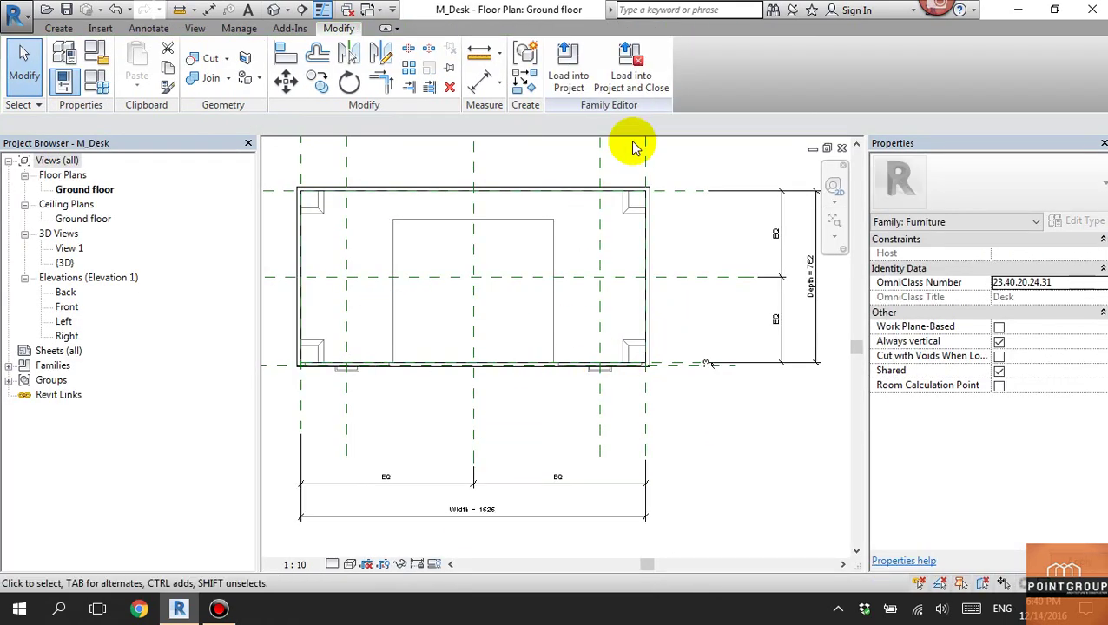
click(568, 70)
click(513, 425)
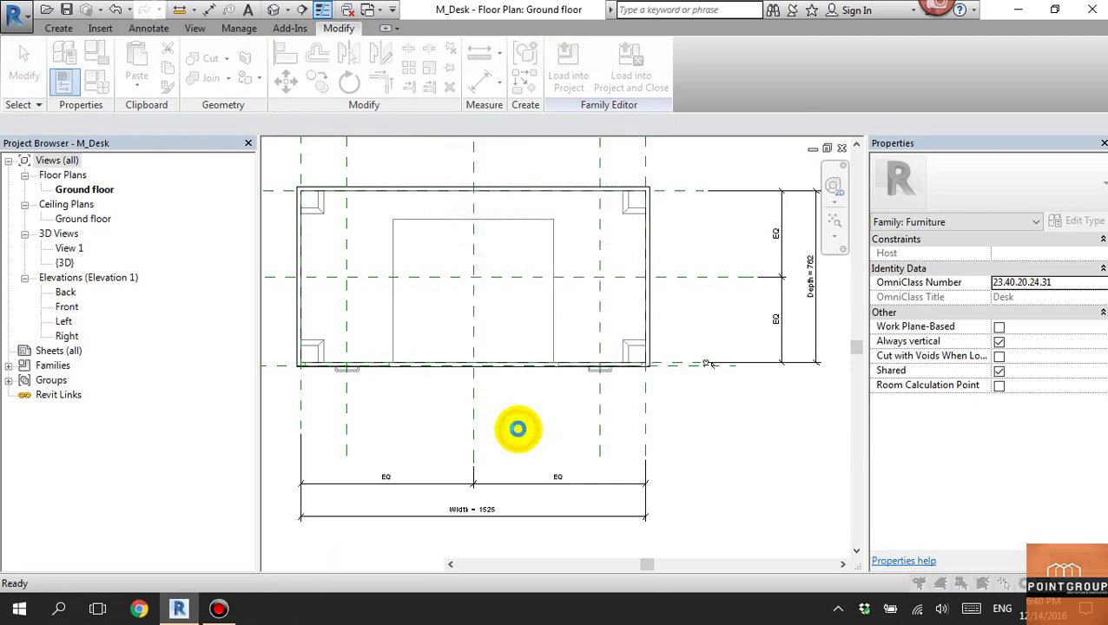
click(540, 255)
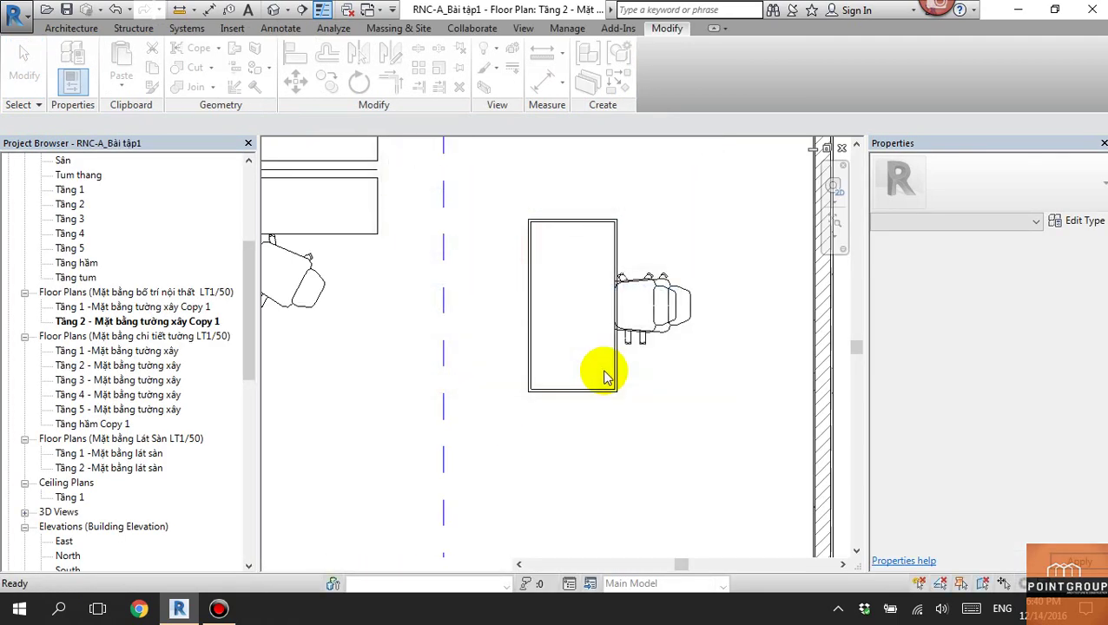
Select the chair and desk in the Tầng 2 plan to check the result.
click(619, 334)
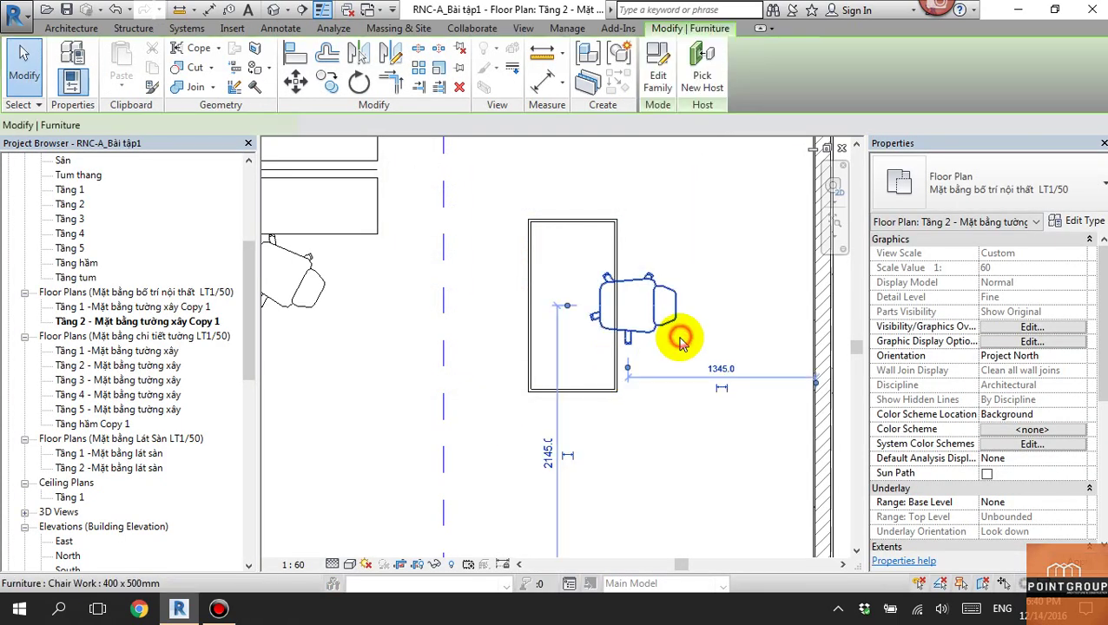
scroll(658, 360, down, 2)
click(662, 439)
scroll(662, 256, up, 3)
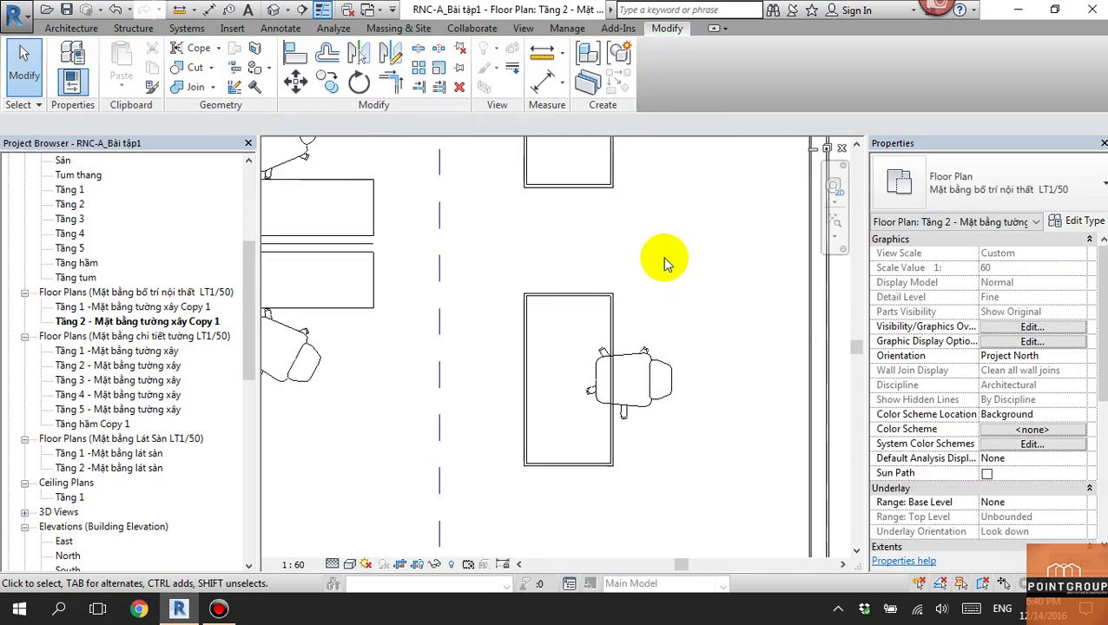
click(618, 323)
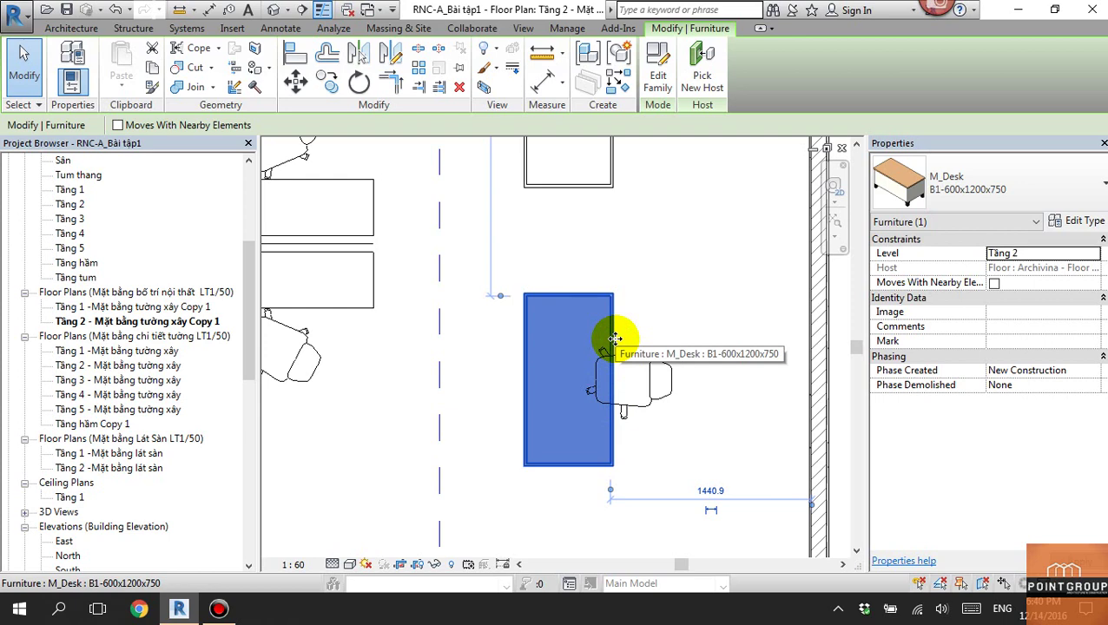
Set the M_Desk Ground floor ceiling plan to Hidden Line with a chosen detail level.
double_click(614, 338)
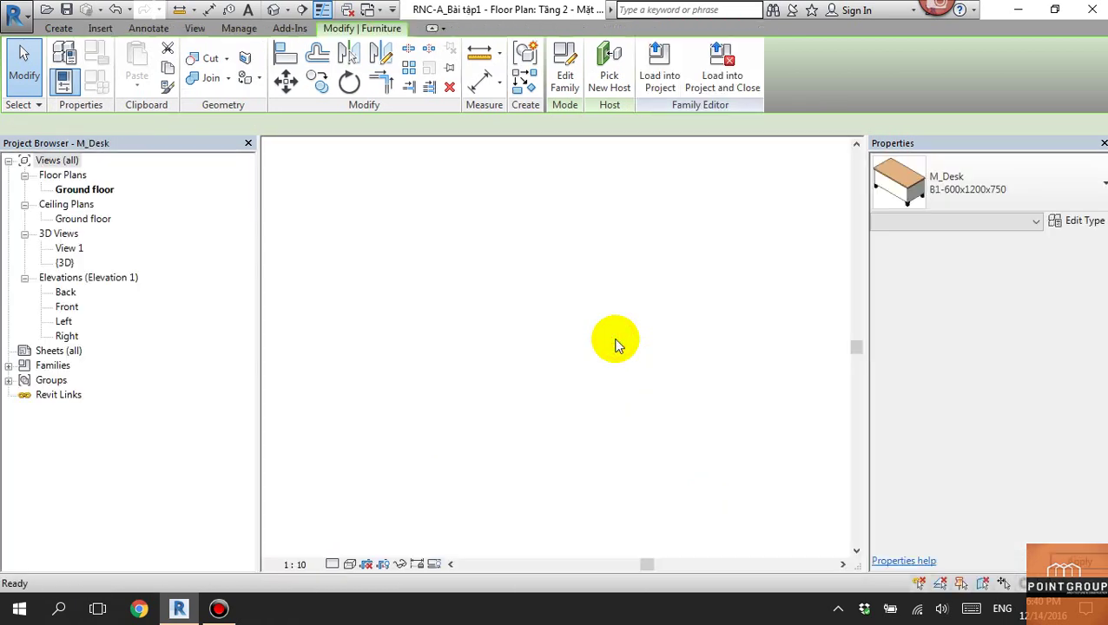
scroll(508, 393, down, 2)
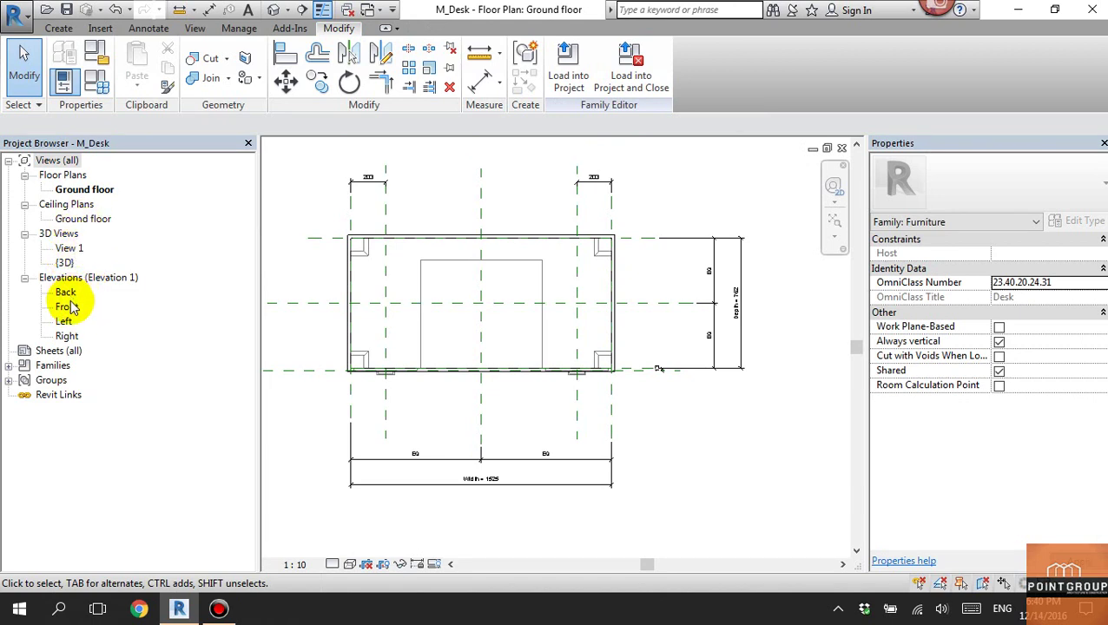
double_click(82, 219)
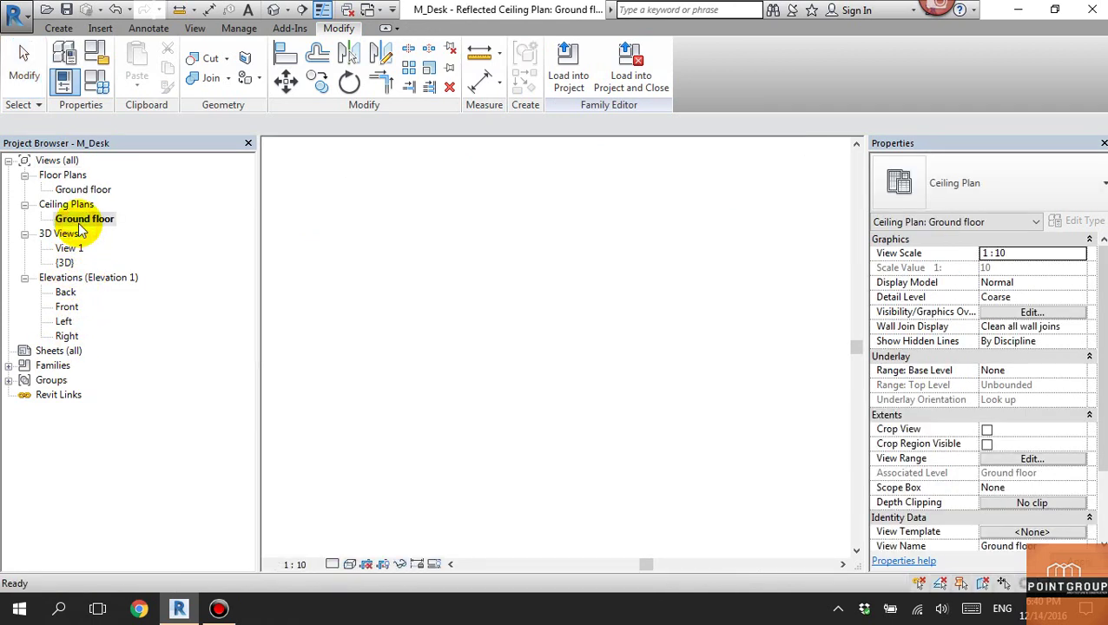
click(611, 340)
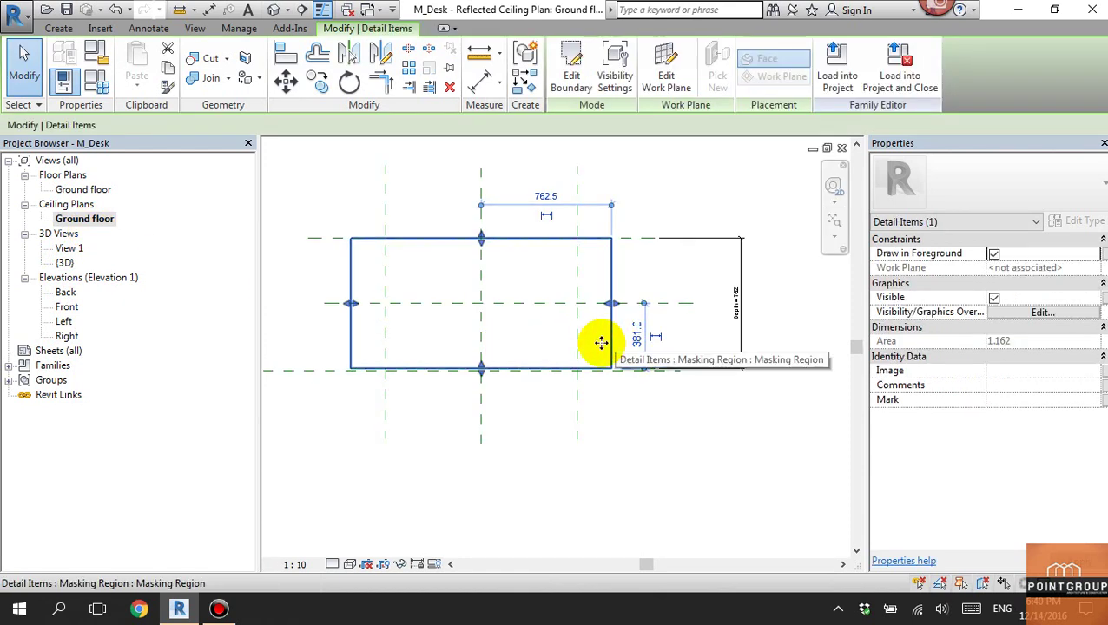
click(349, 566)
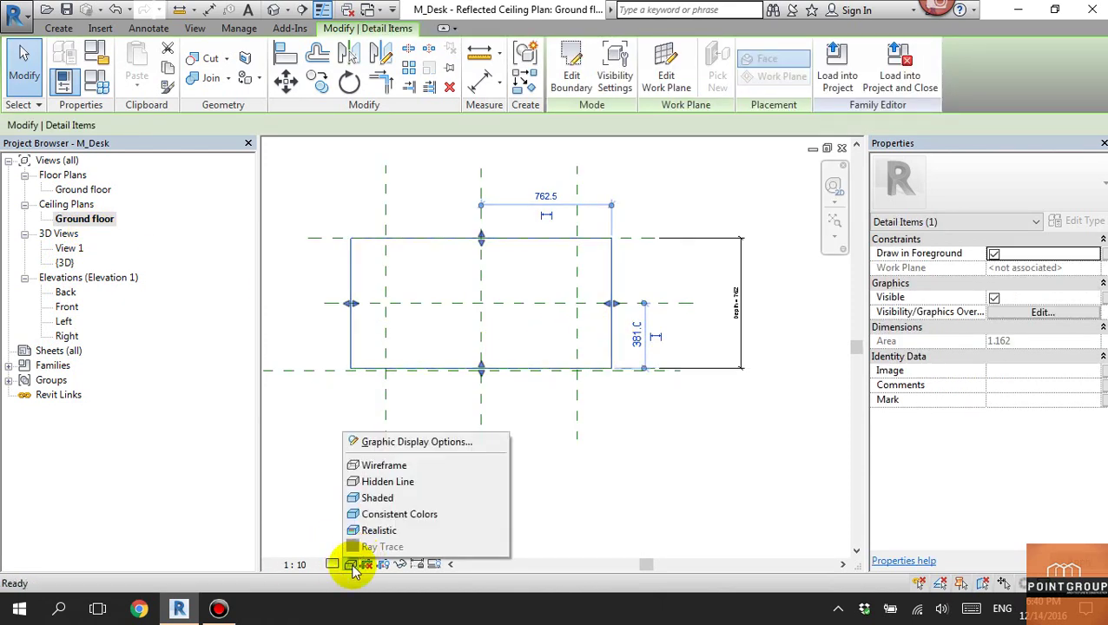
click(374, 481)
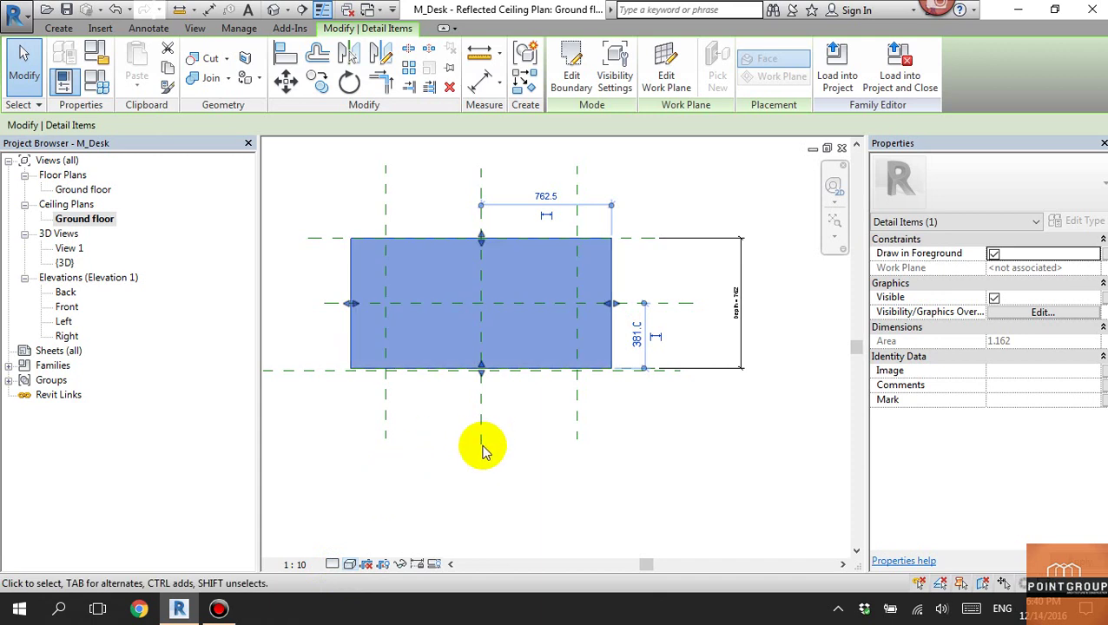
click(483, 449)
click(433, 486)
click(349, 565)
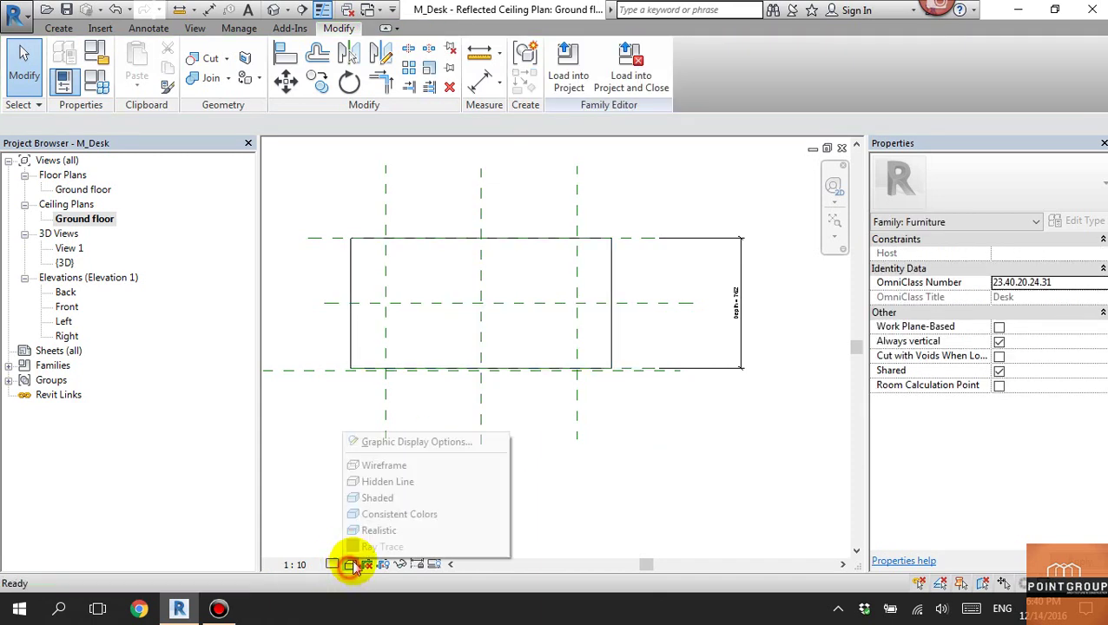
click(372, 482)
click(333, 565)
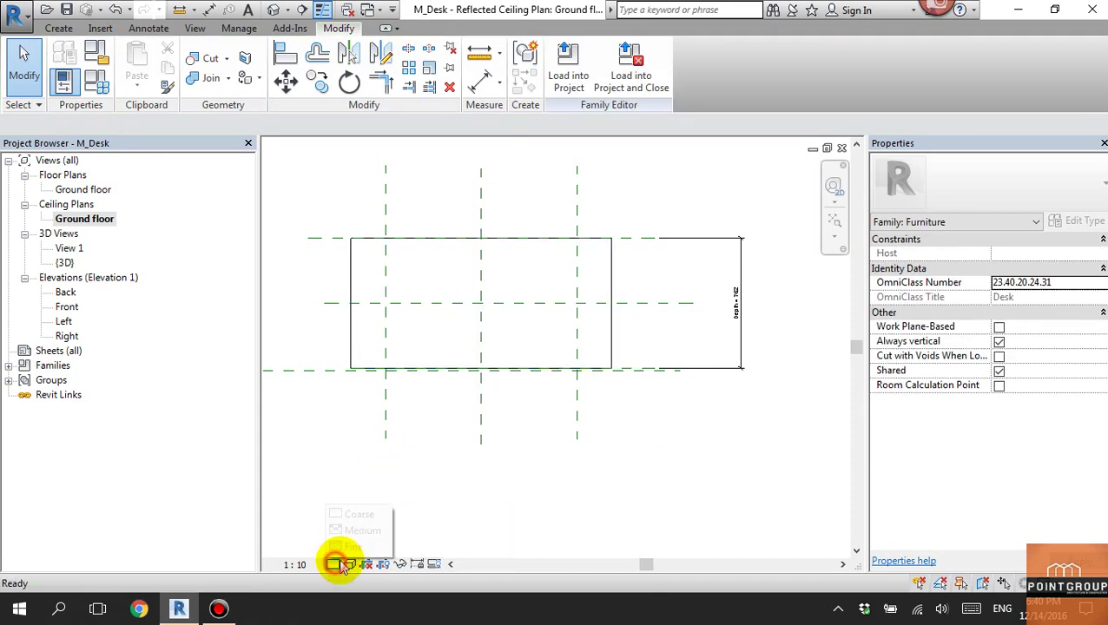
click(351, 545)
Reload M_Desk into RNC-A_Bài tập1, overwriting the existing version.
click(582, 76)
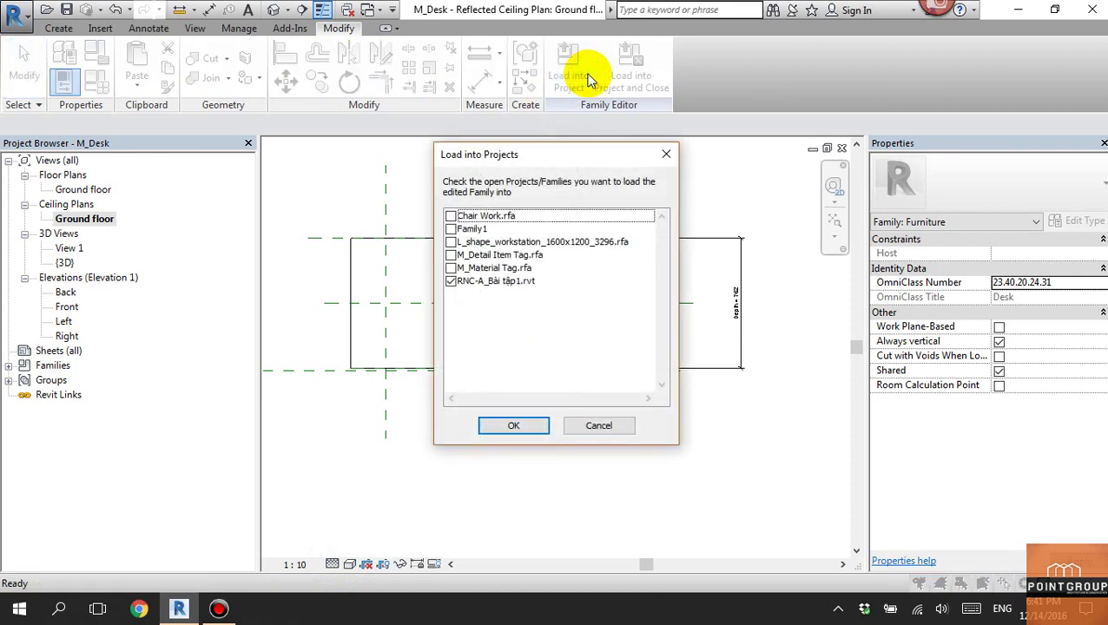
click(513, 427)
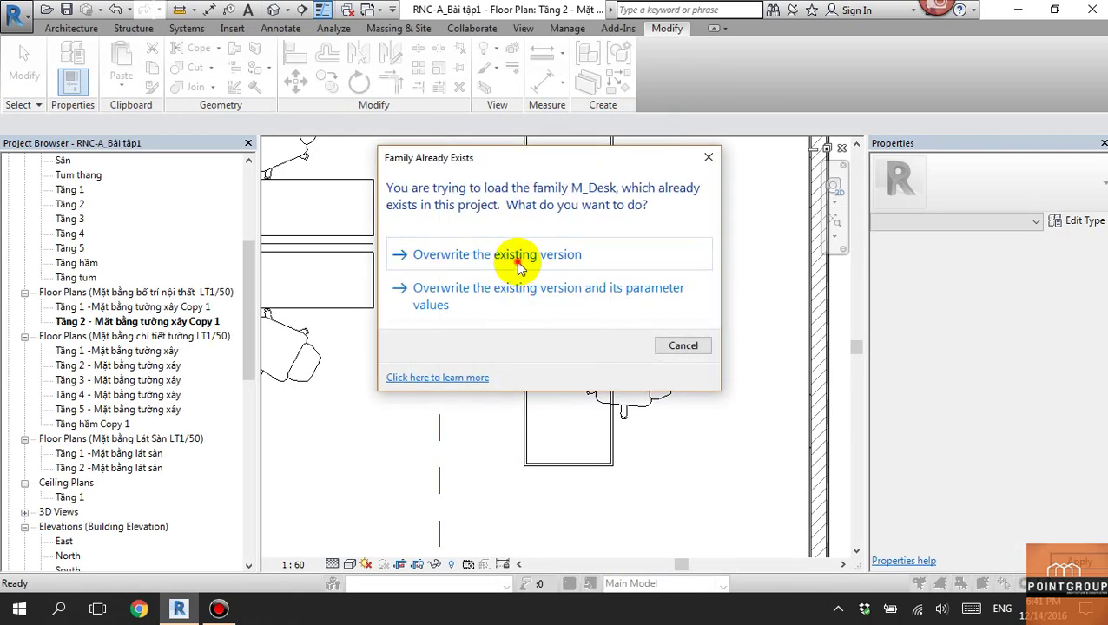
click(518, 260)
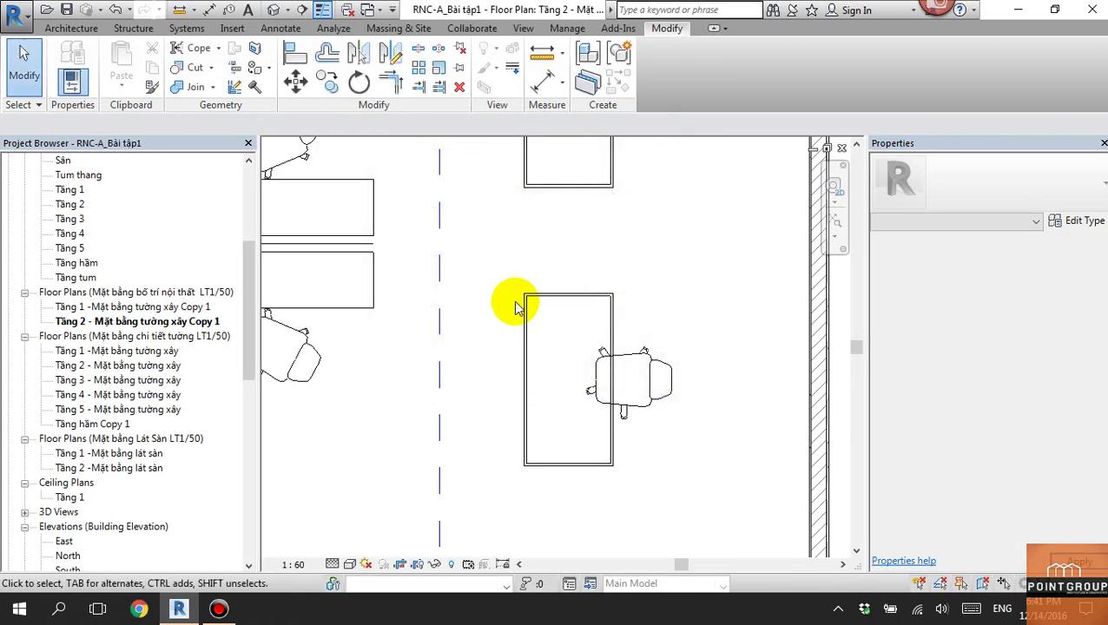
Edit the M_Desk family from the floor plan and select its solid extrusion.
click(615, 325)
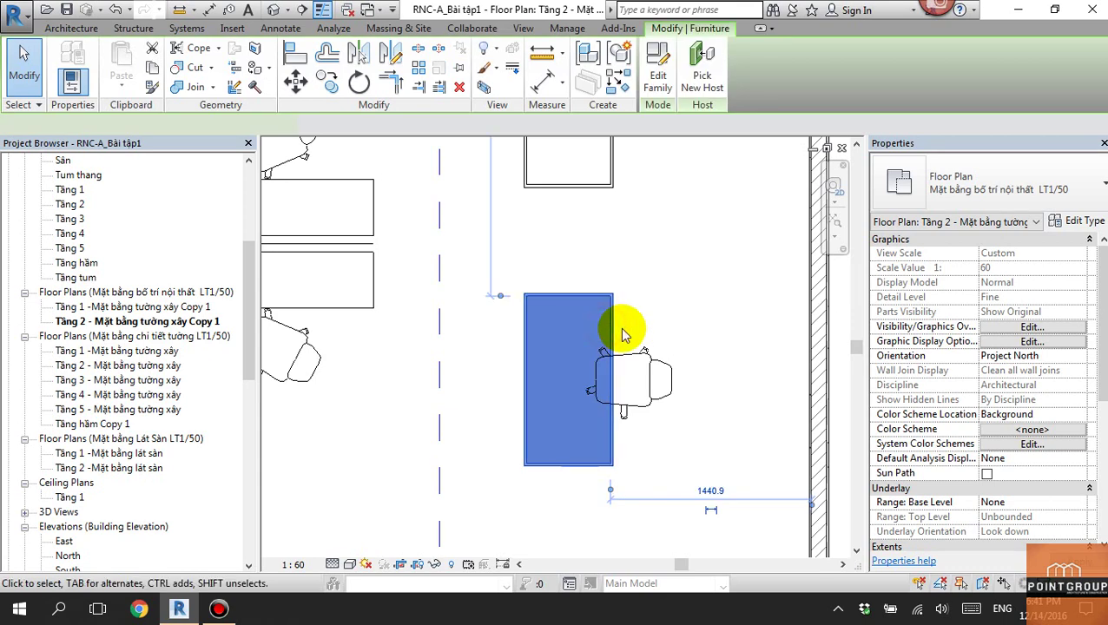
click(620, 321)
double_click(612, 321)
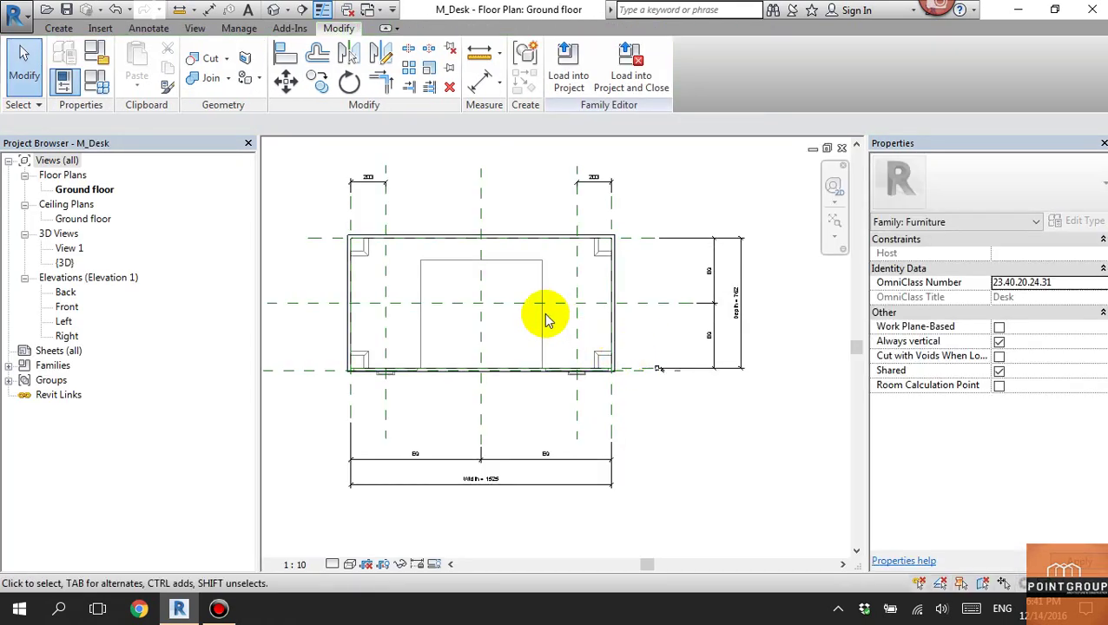
click(539, 315)
click(519, 326)
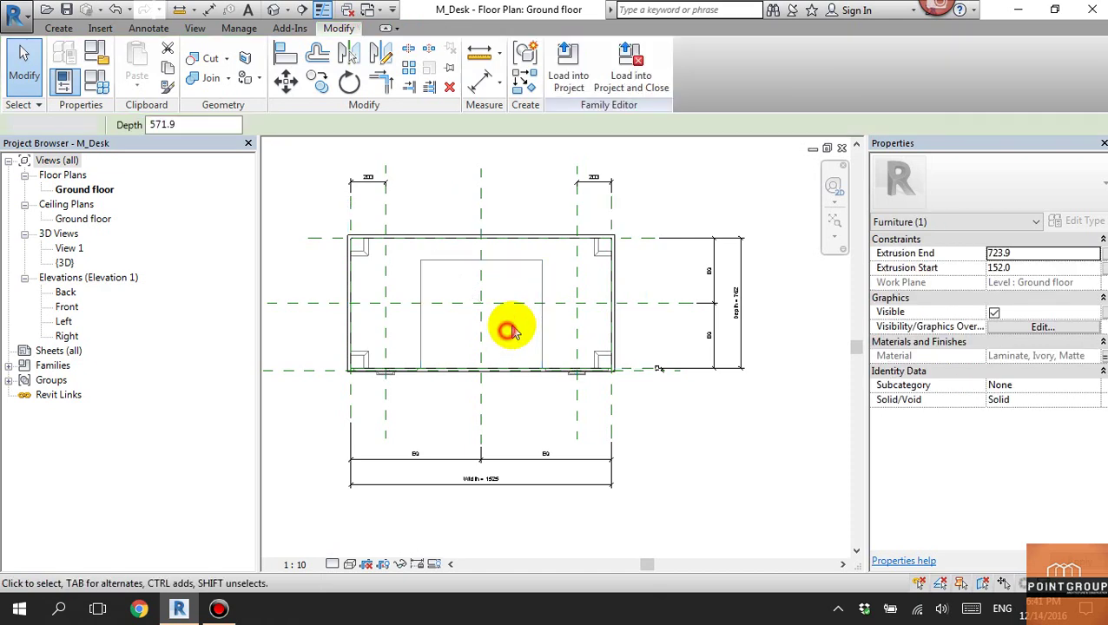
click(521, 264)
click(516, 347)
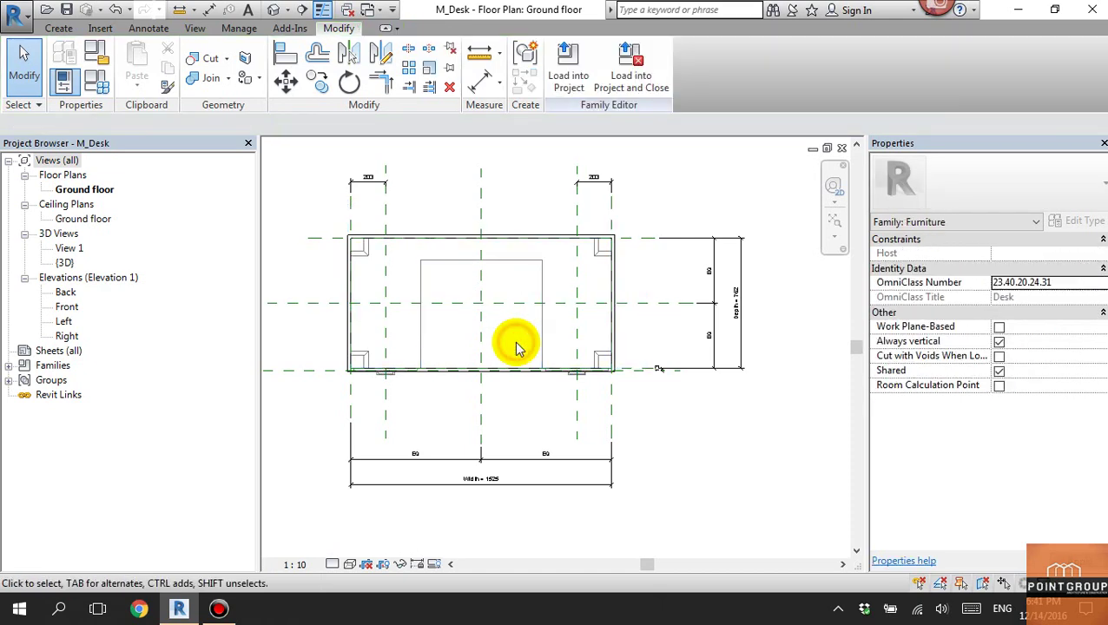
Select the masking region in the Ground floor ceiling plan and bring up its visibility settings.
double_click(80, 221)
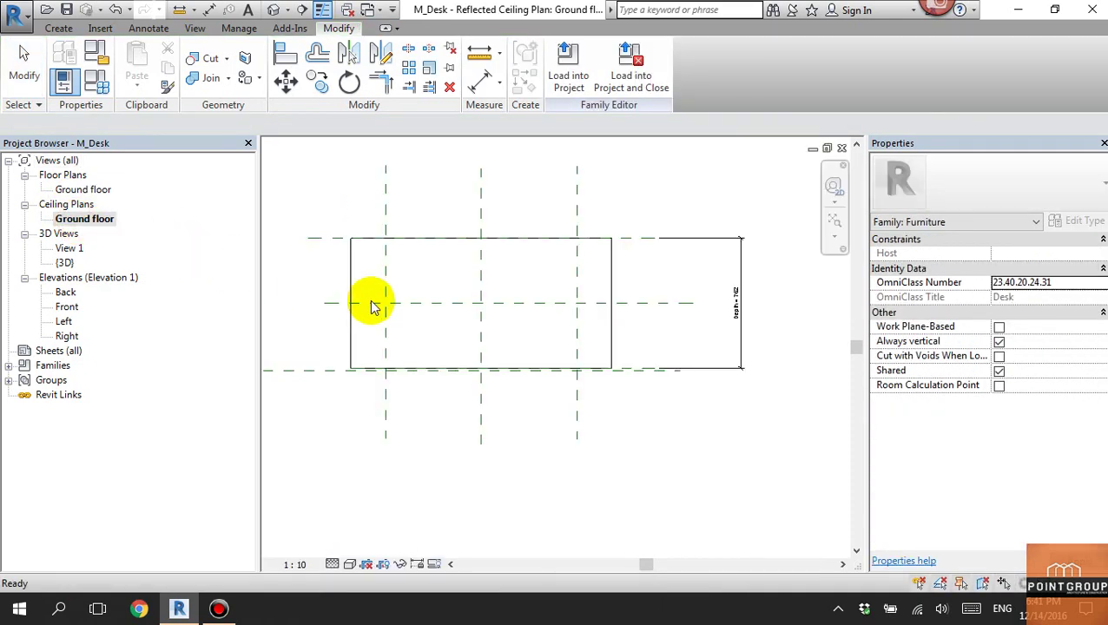
click(535, 249)
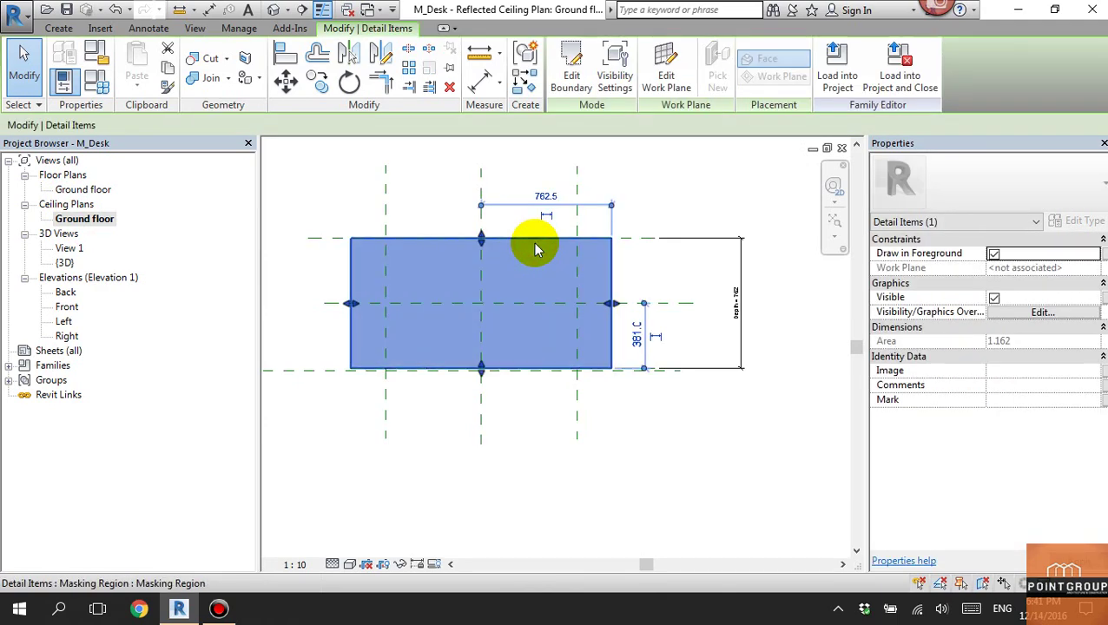
click(1041, 313)
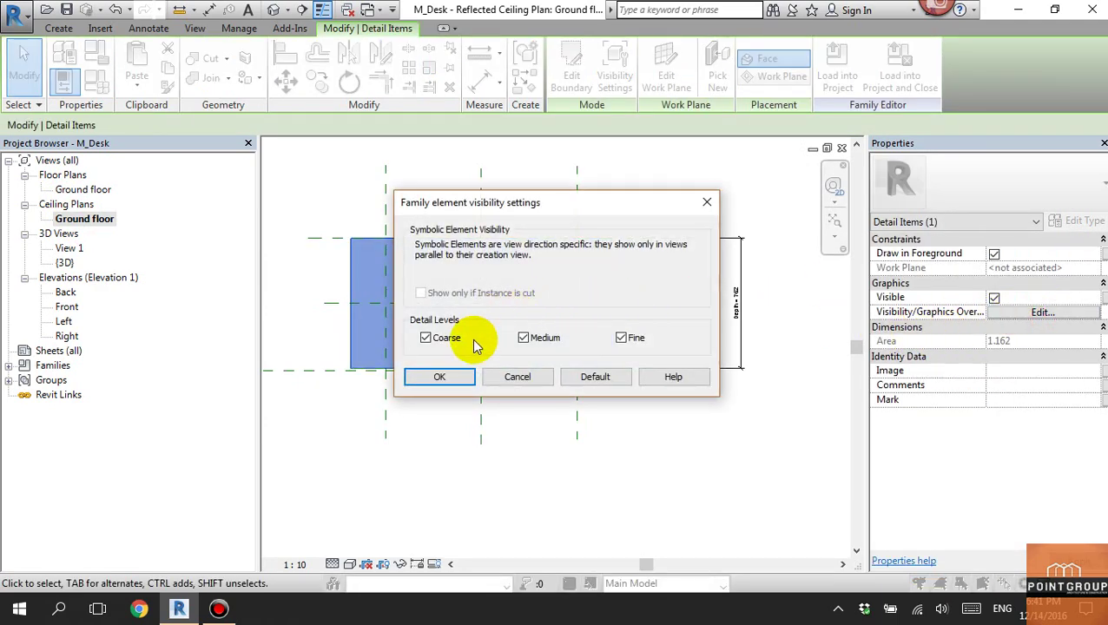
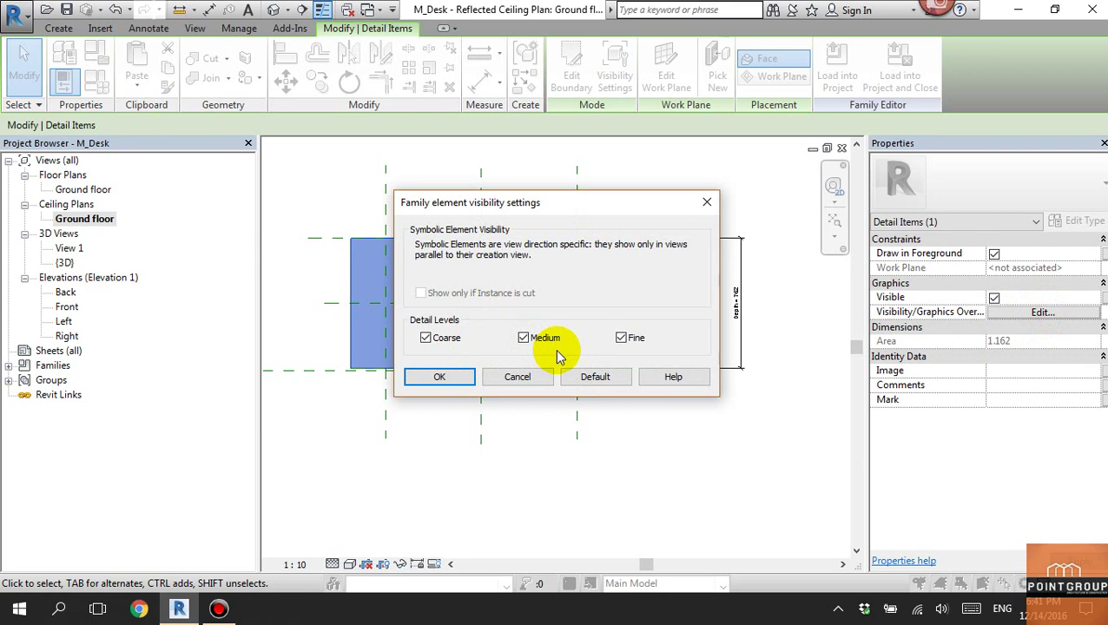
Confirm the masking region's visibility settings and return to the desk's Ground floor plan.
click(447, 379)
double_click(84, 189)
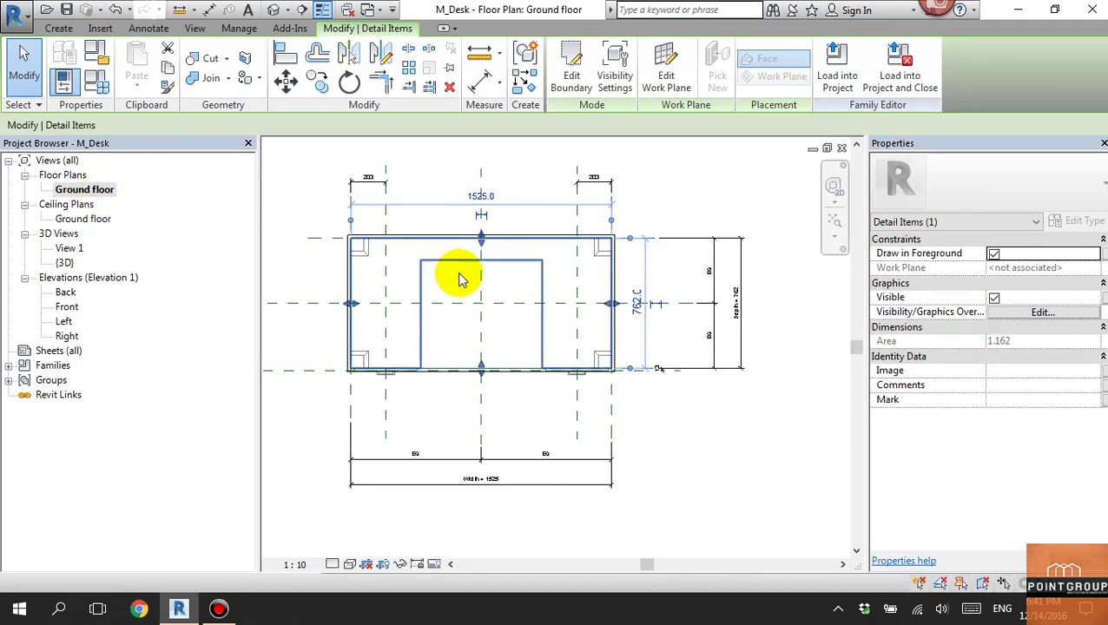
click(714, 449)
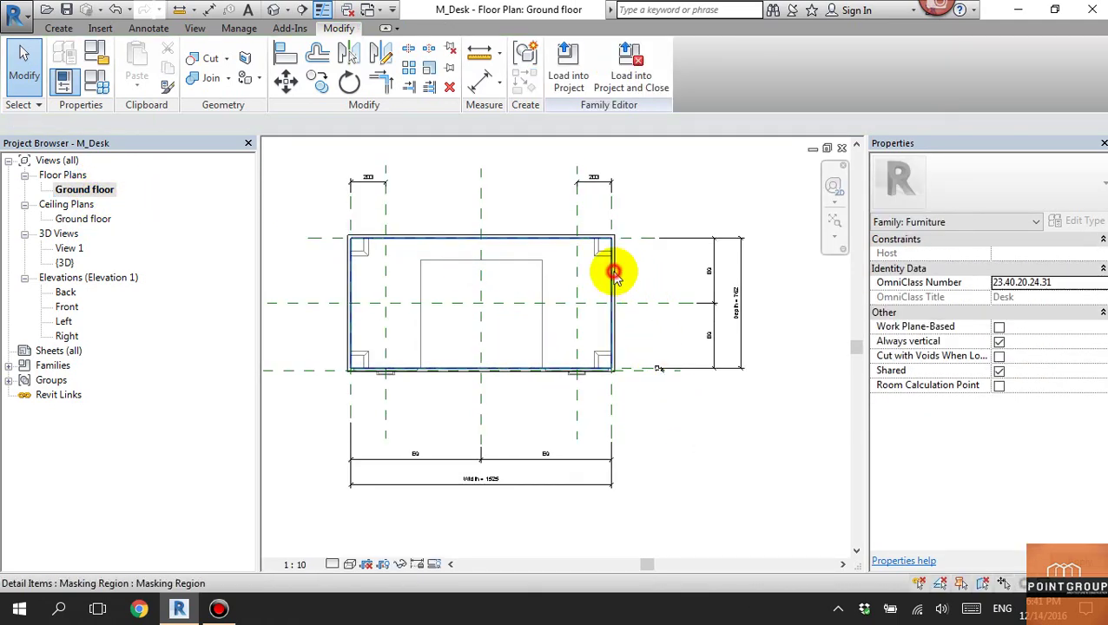
click(613, 274)
click(705, 461)
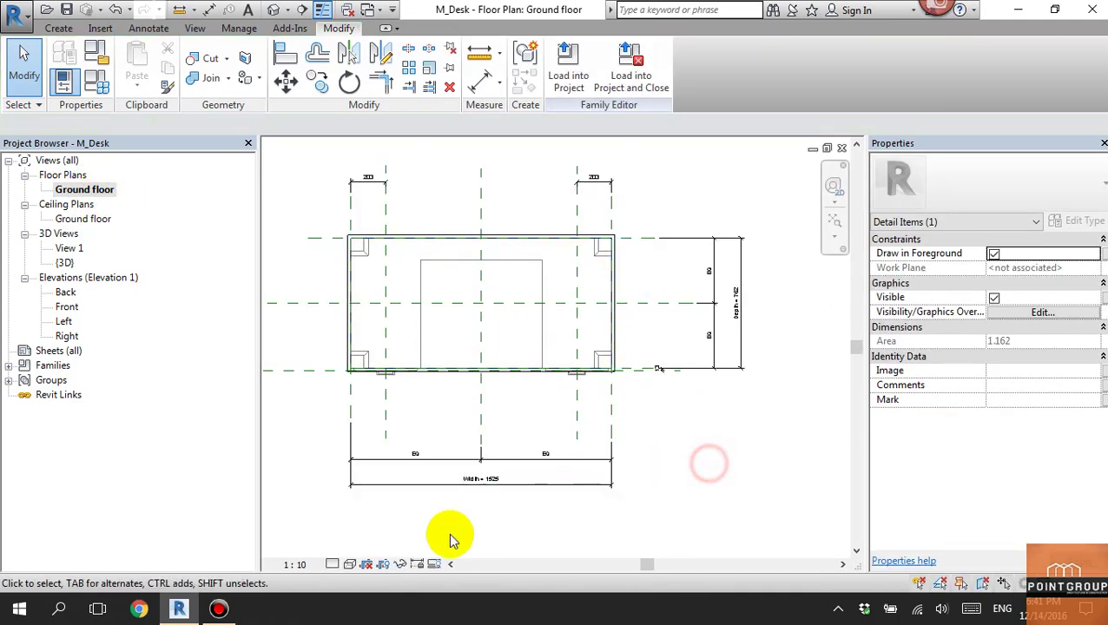
Cycle the Ground floor plan's detail levels to check the masked desk top.
click(350, 565)
click(375, 480)
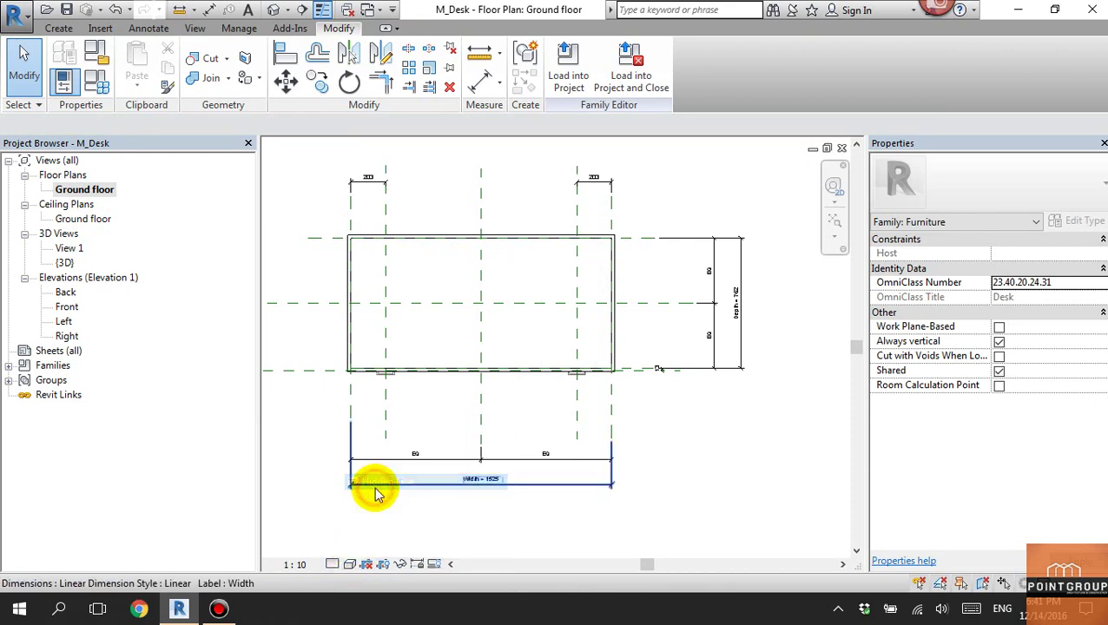
click(350, 569)
click(369, 494)
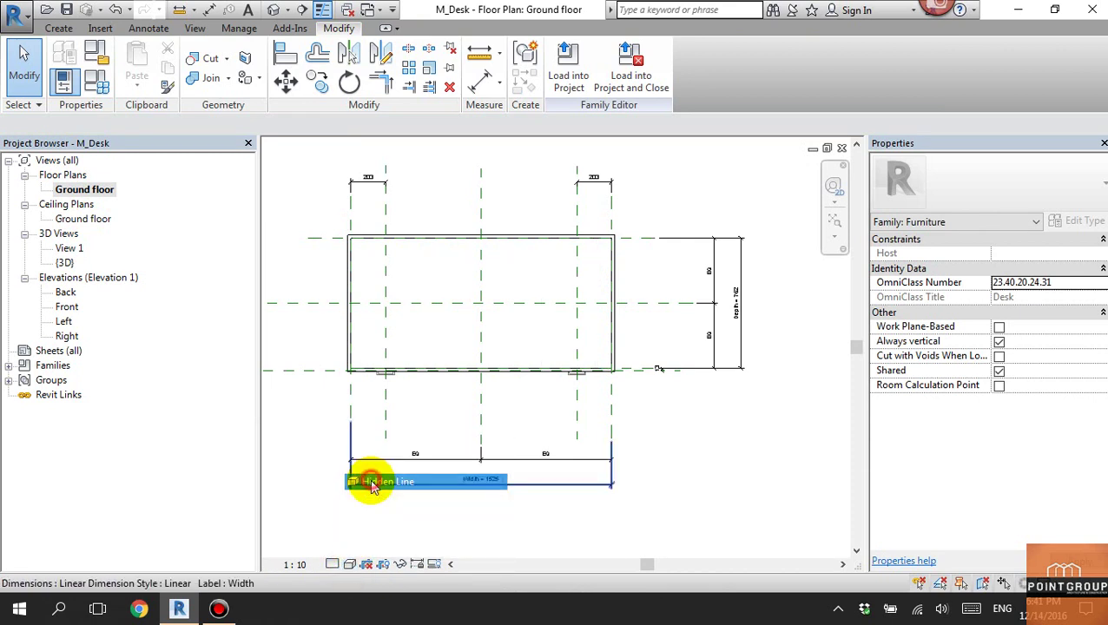
click(544, 231)
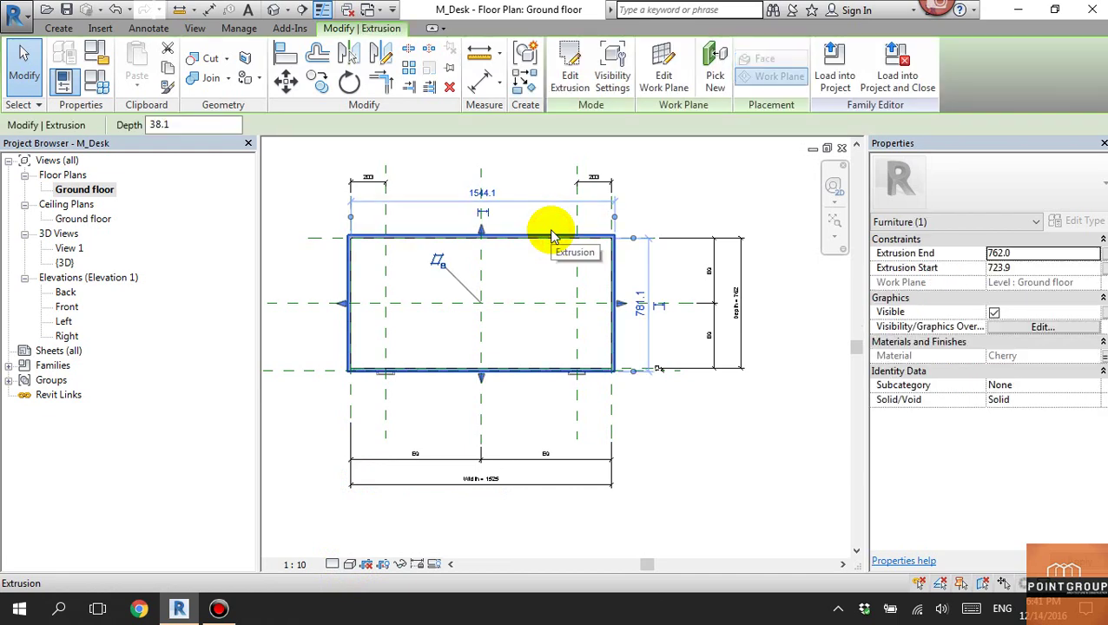
click(535, 260)
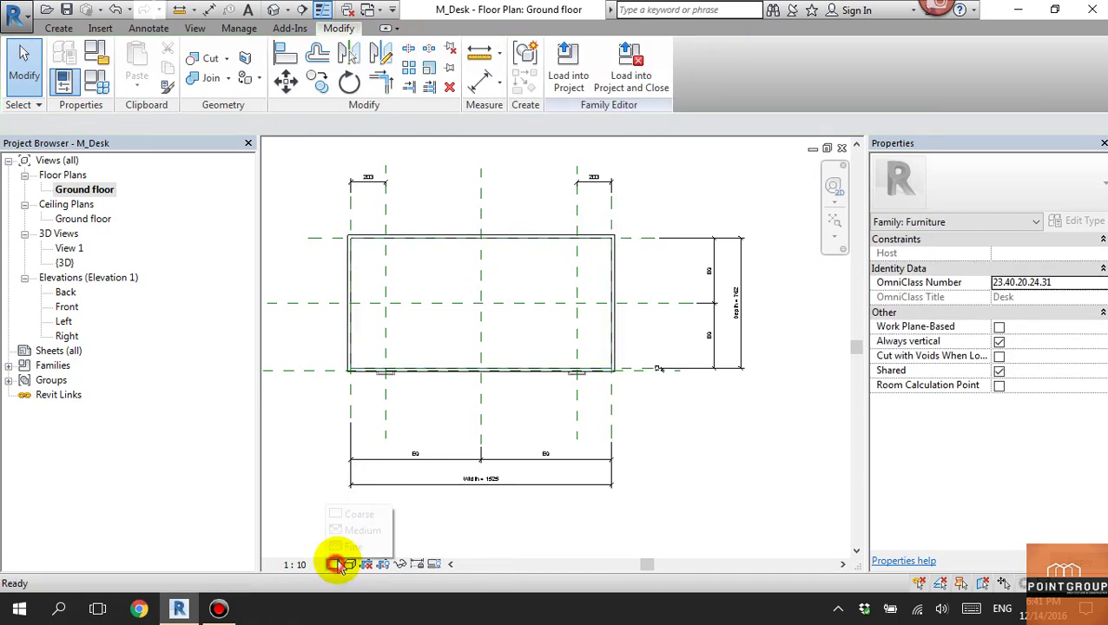
click(347, 545)
click(569, 87)
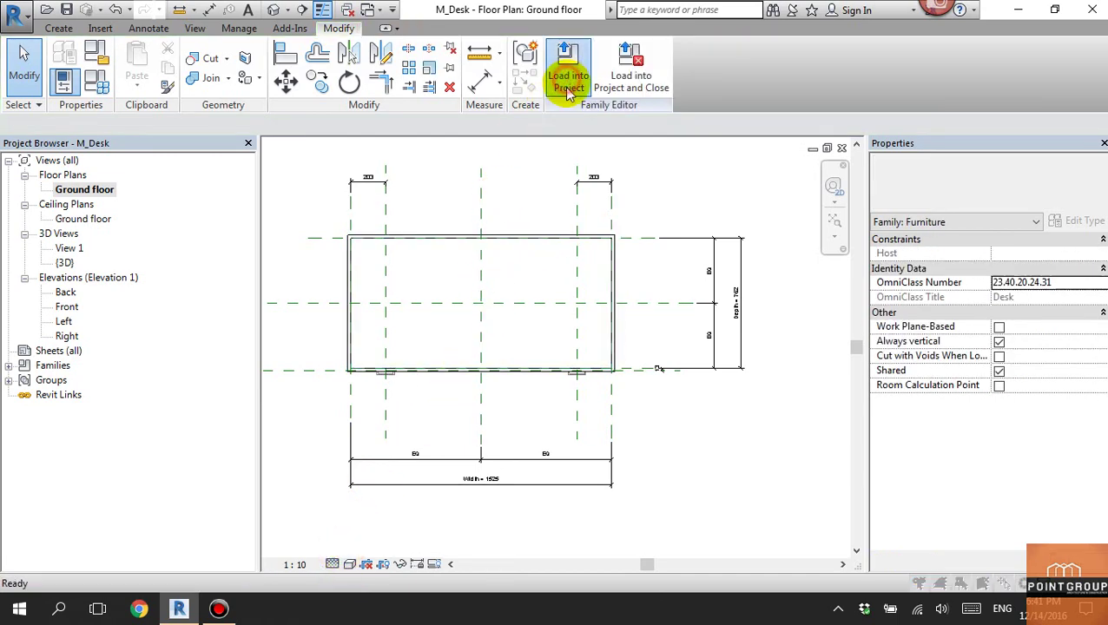
Load the desk into RNC-A_Bài tập1, overwriting the existing version, and reopen M_Desk for editing.
click(511, 423)
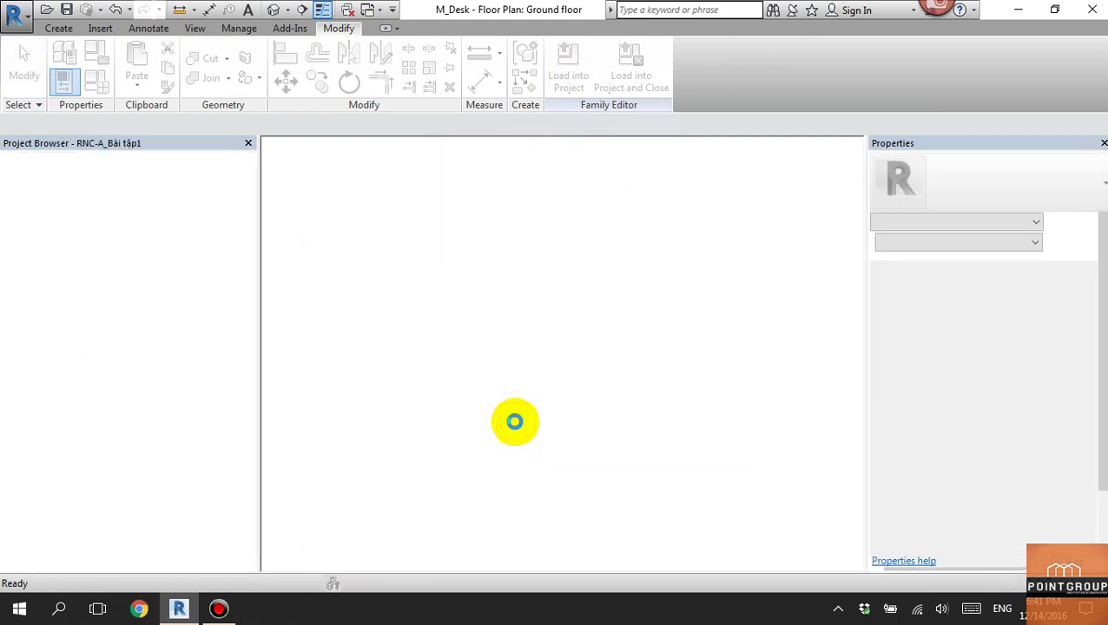
click(558, 250)
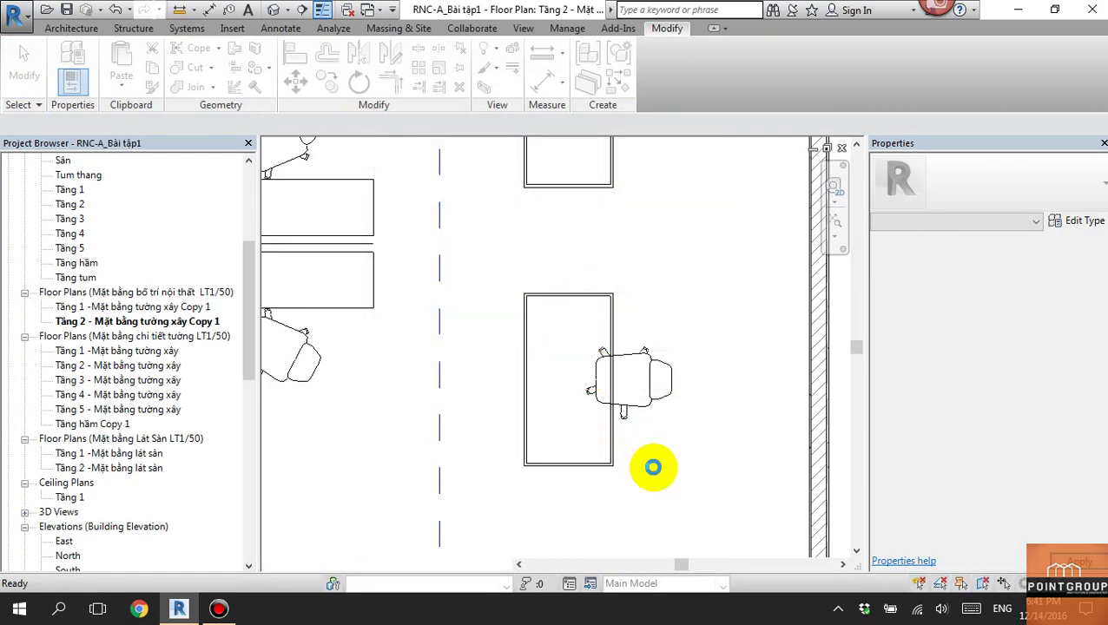
double_click(610, 448)
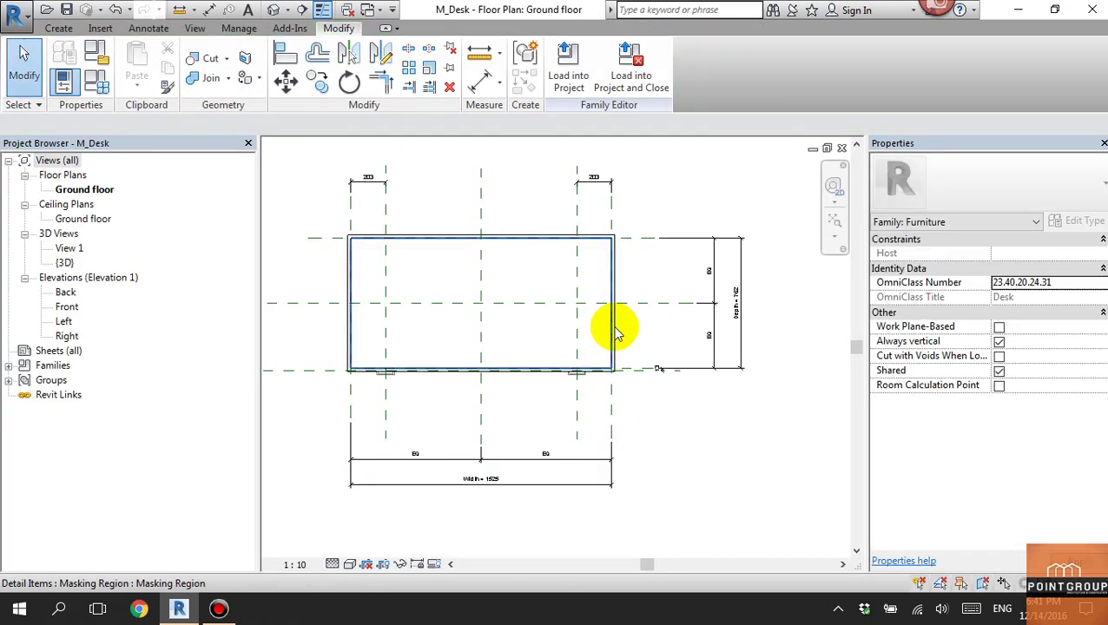
click(617, 328)
scroll(619, 333, up, 2)
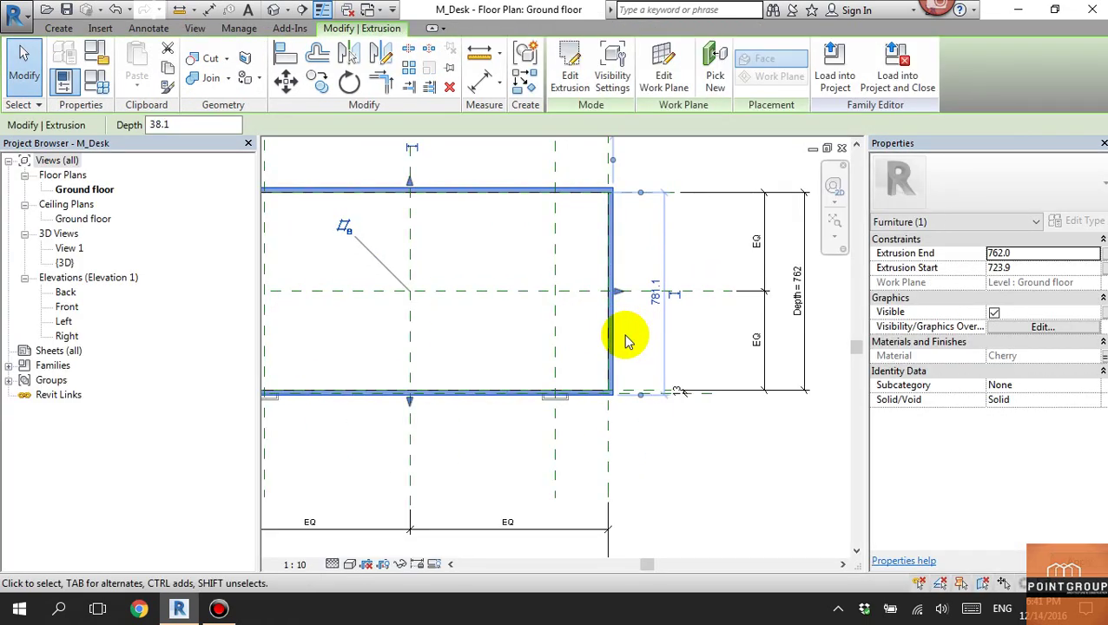
scroll(626, 337, up, 2)
scroll(603, 347, up, 1)
key(Escape)
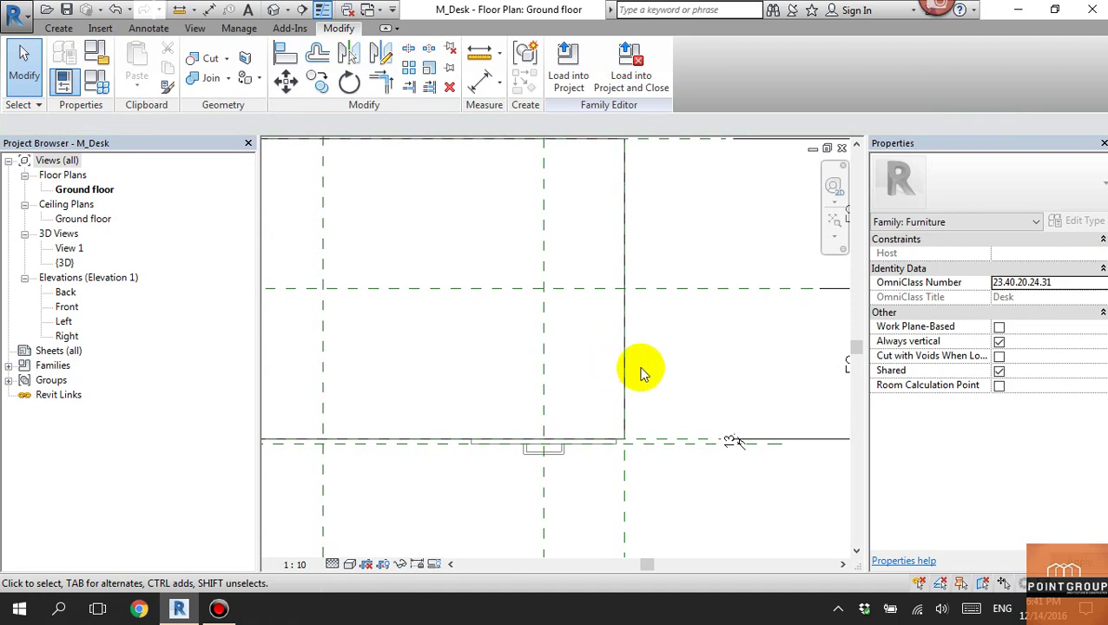
Inspect the desk's masking region, then view the desk family in {3D} with the desktop selected.
click(625, 371)
click(687, 372)
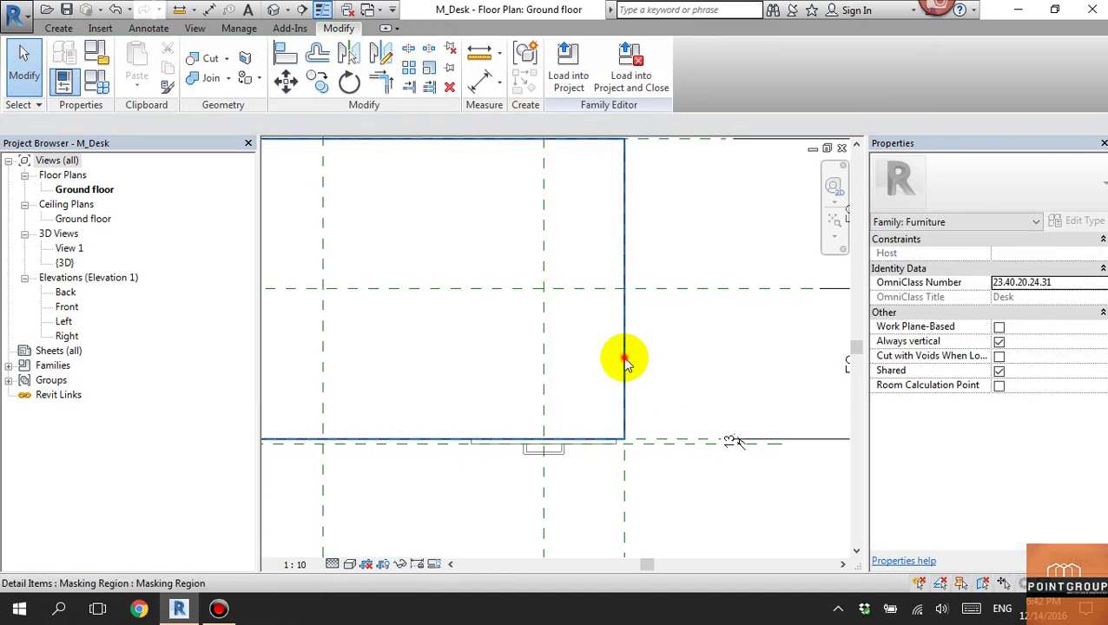
click(625, 359)
scroll(664, 363, down, 2)
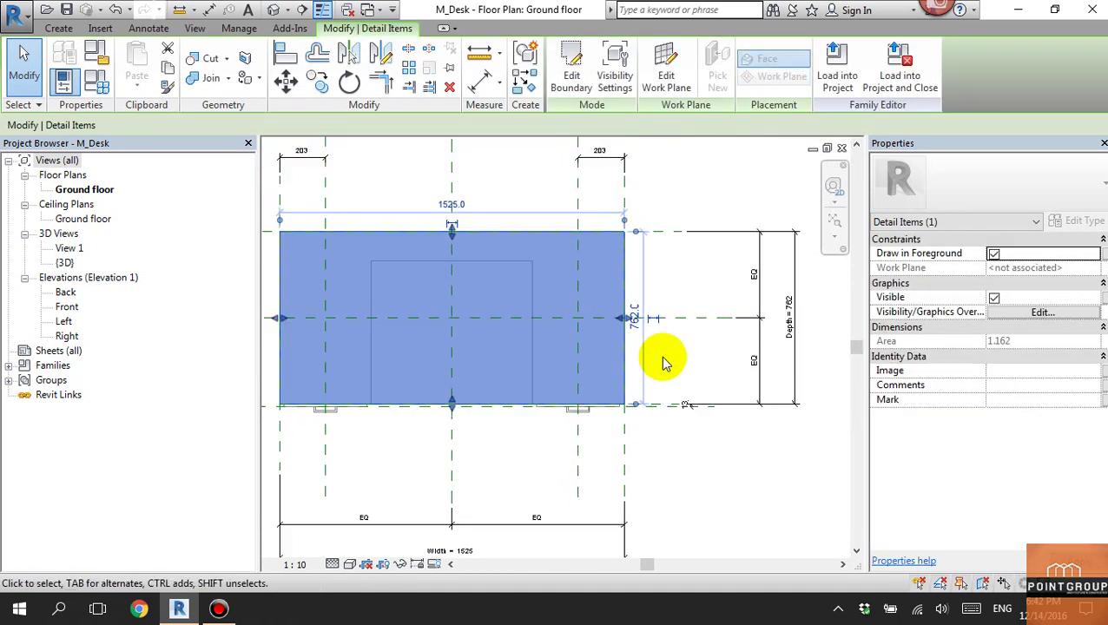
click(662, 363)
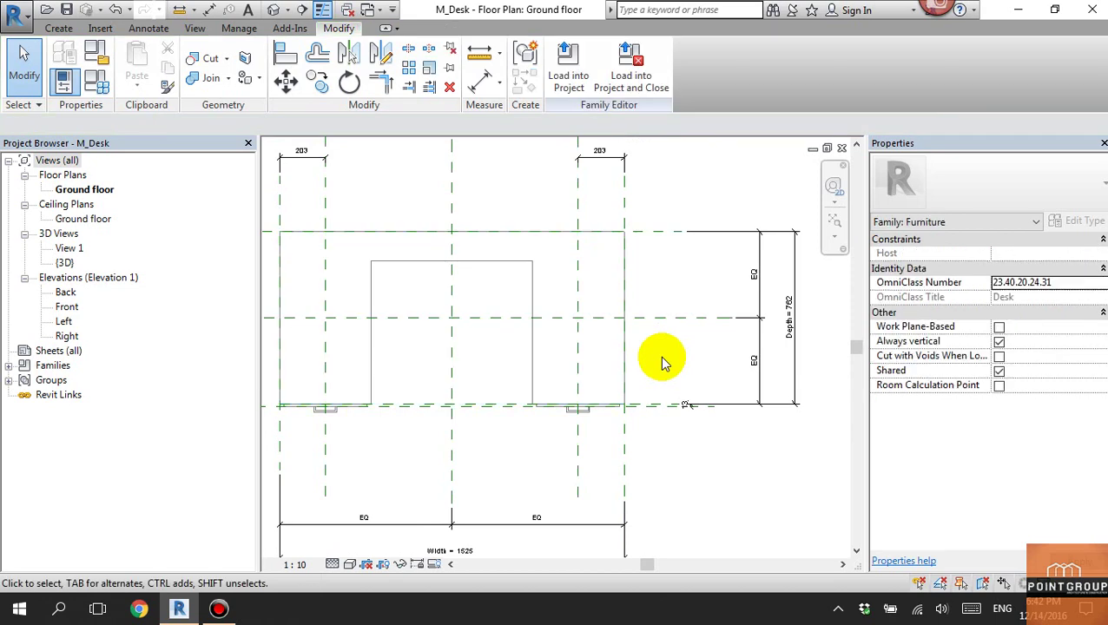
click(274, 11)
click(484, 311)
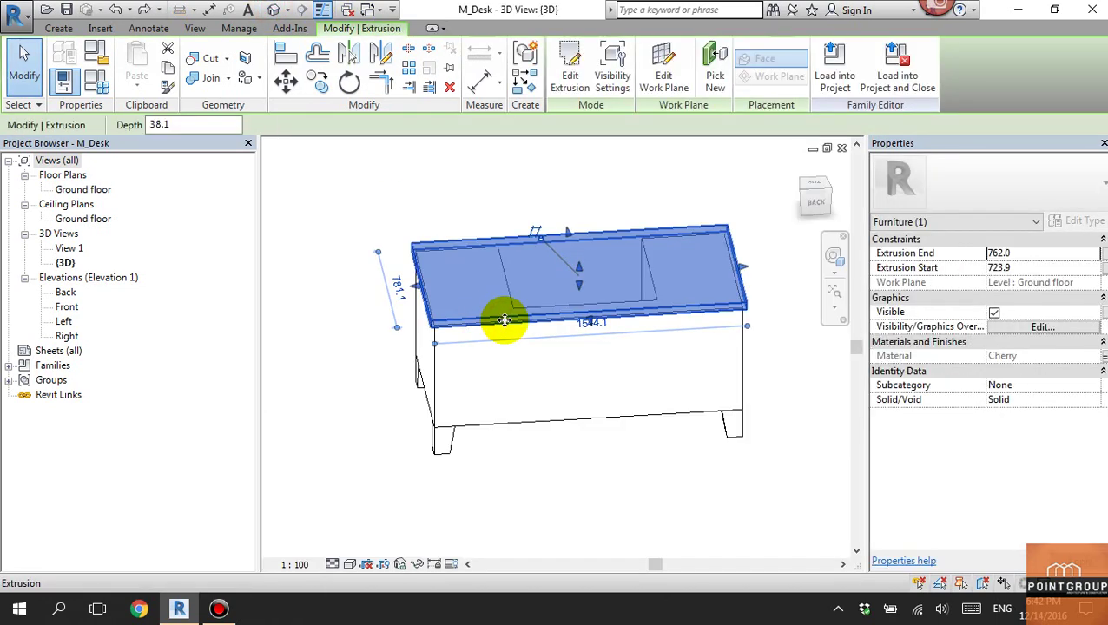
Confirm the desktop extrusion's visibility settings and return to the Ground floor plan's 1525 × 762 rectangle.
click(1047, 328)
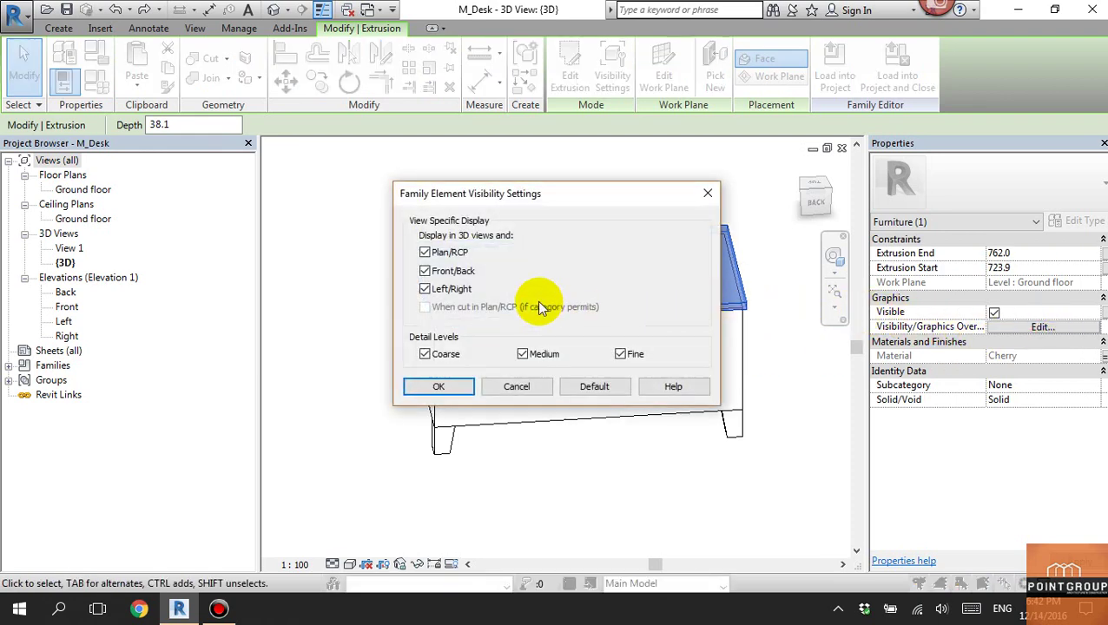
click(444, 387)
click(580, 491)
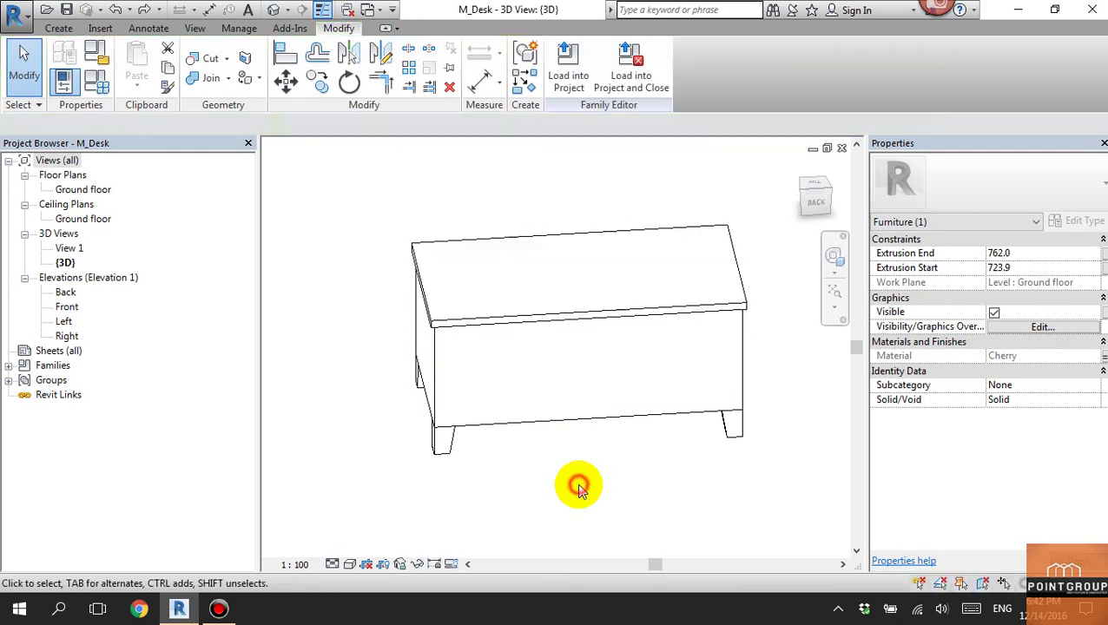
double_click(87, 193)
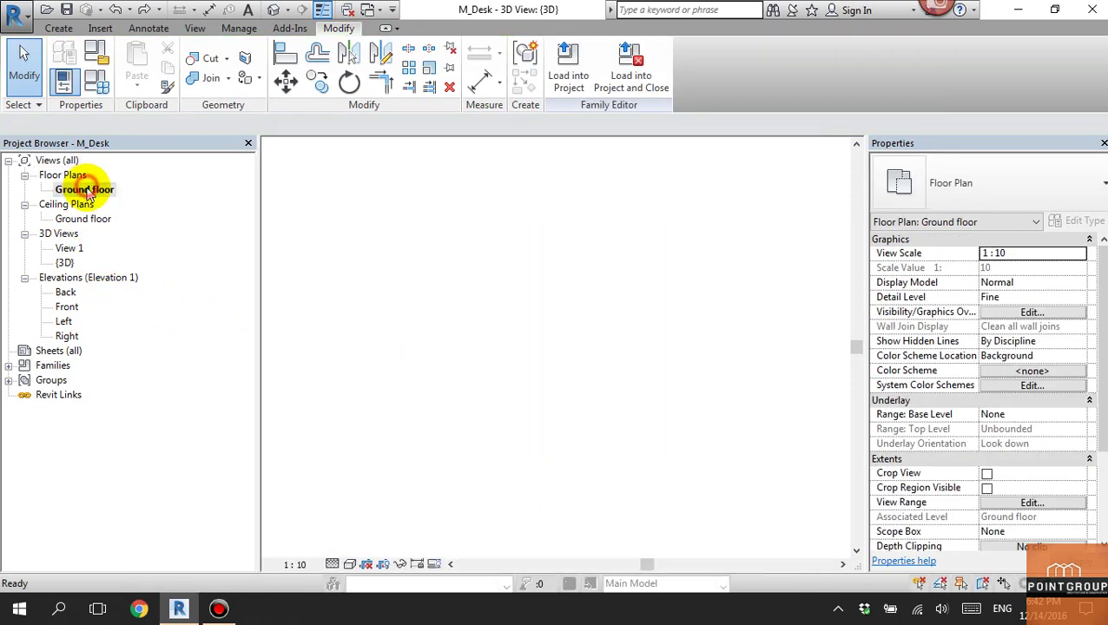
click(540, 232)
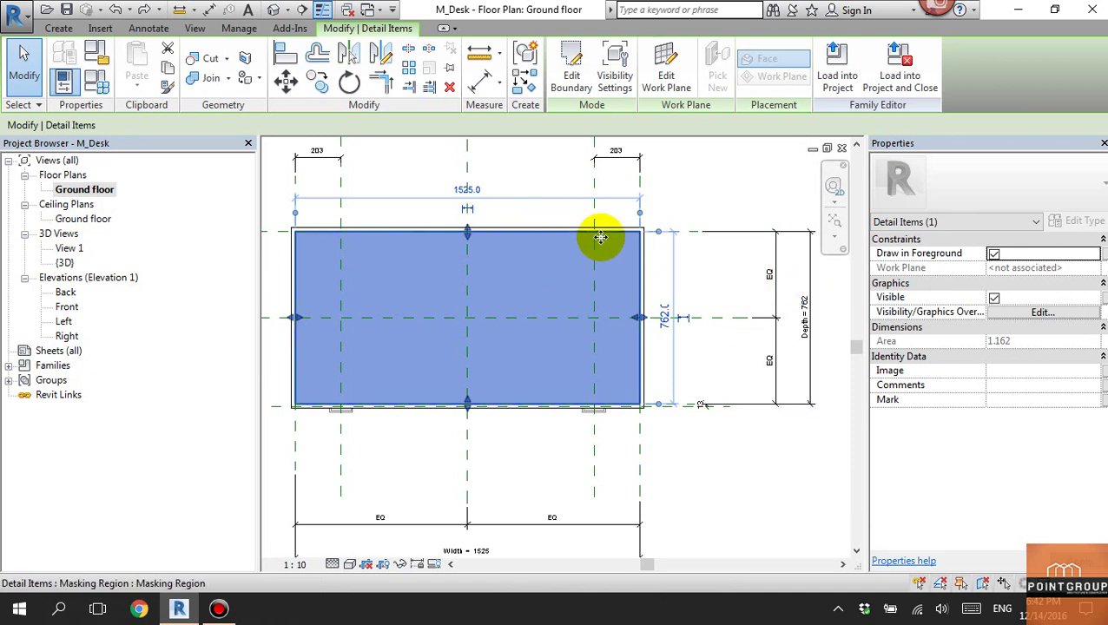
click(533, 207)
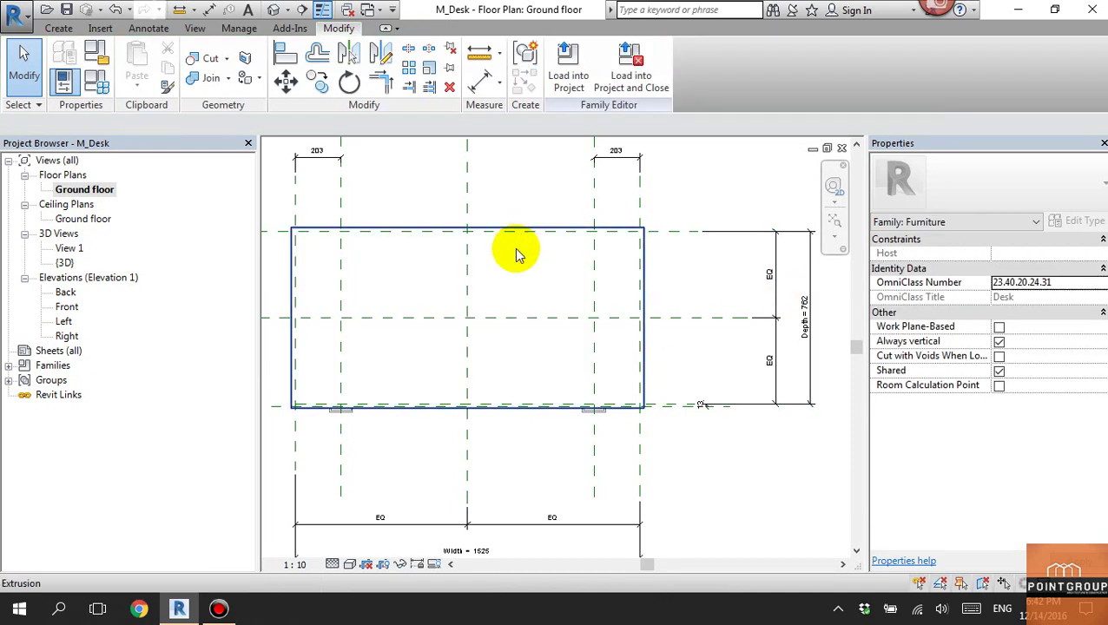
Load M_Desk into RNC-A_Bài tập1, overwriting the existing version, and check the desk and chair.
click(565, 71)
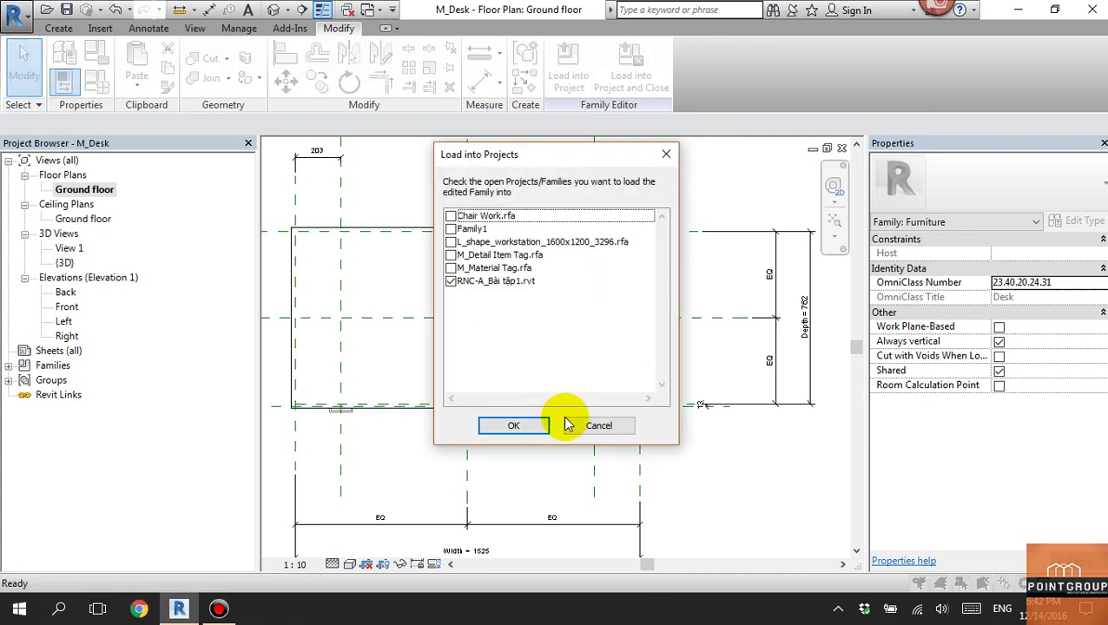
click(537, 426)
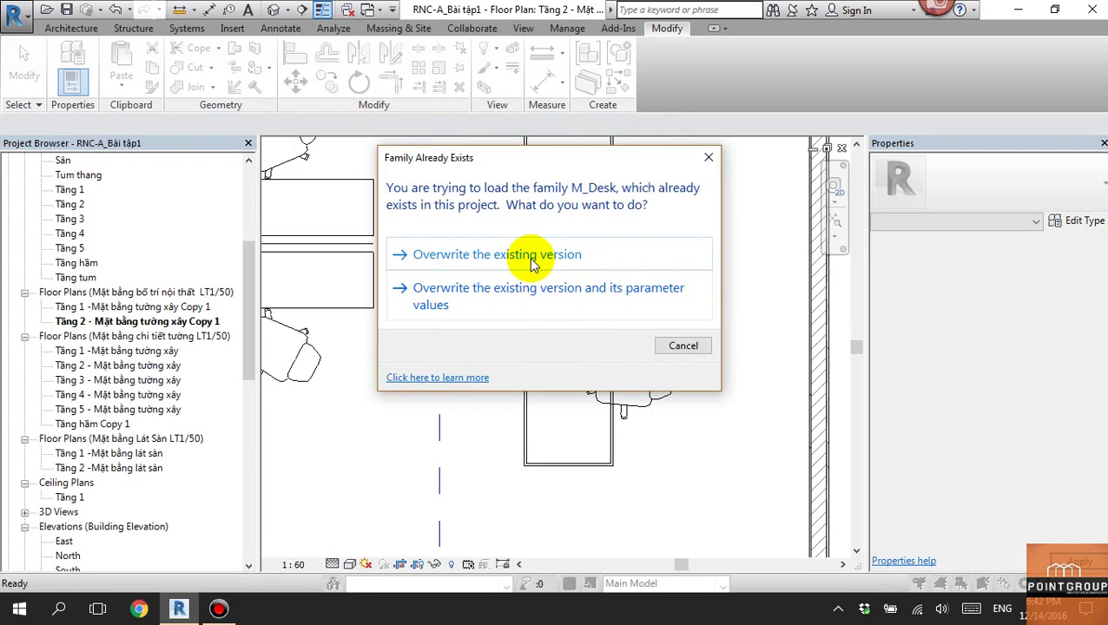
click(534, 258)
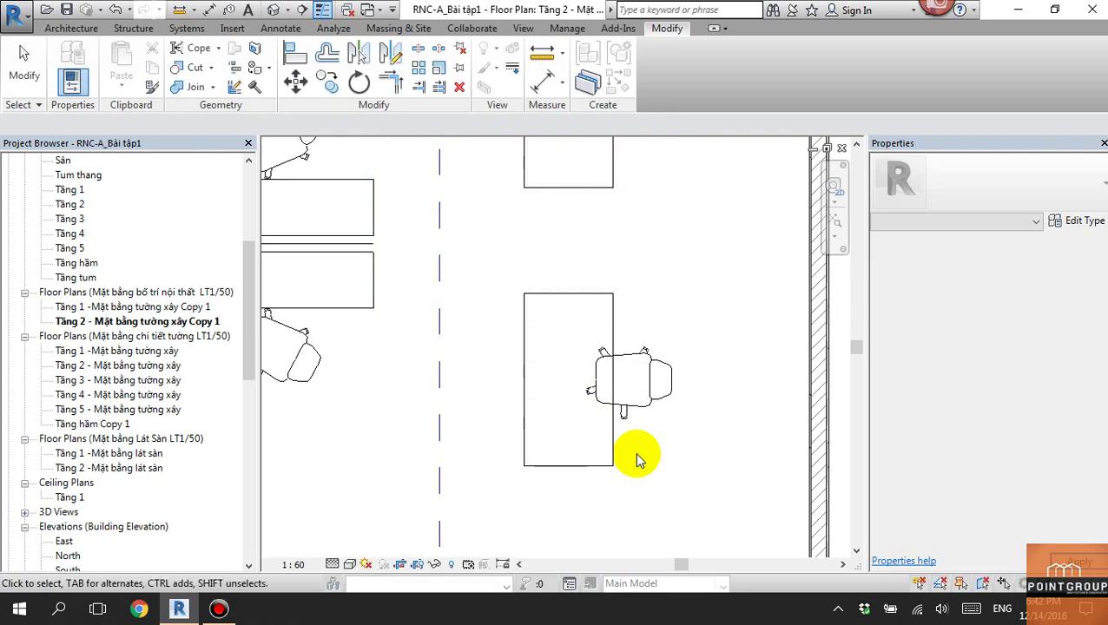
click(615, 445)
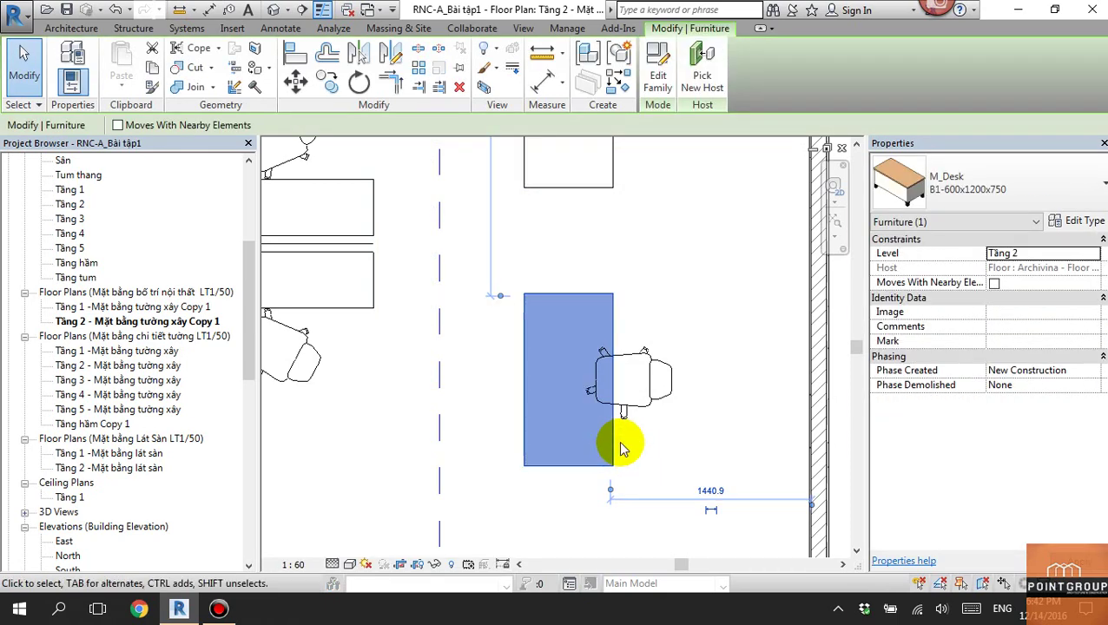
click(621, 448)
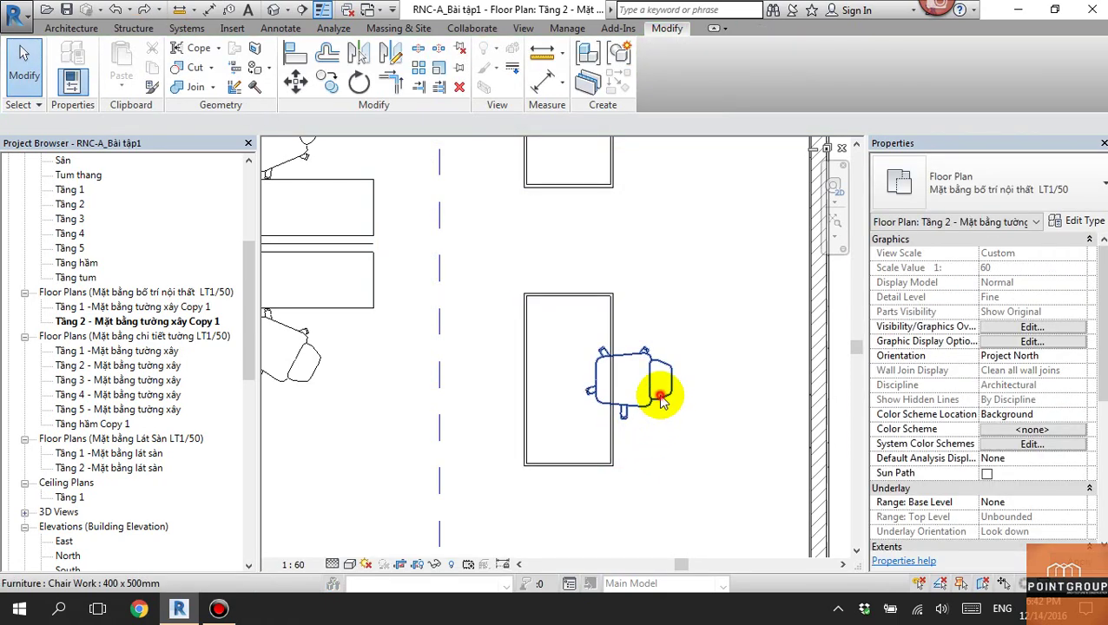
click(661, 400)
Open the Chair Work family and its Ref. Level ceiling plan.
double_click(671, 391)
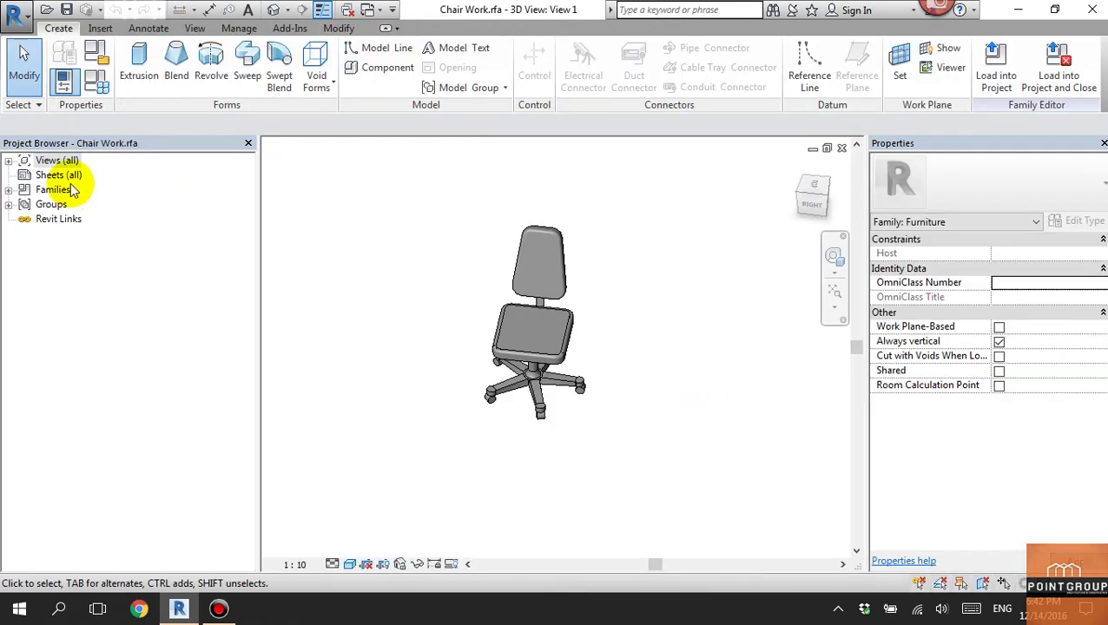
double_click(33, 161)
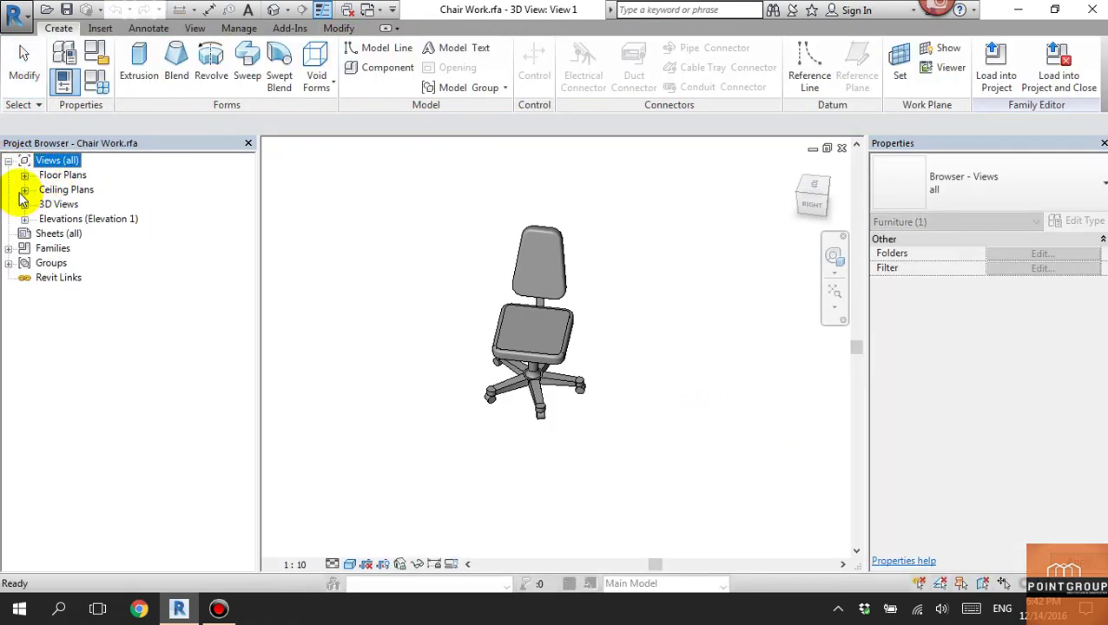
click(49, 204)
click(24, 189)
double_click(77, 204)
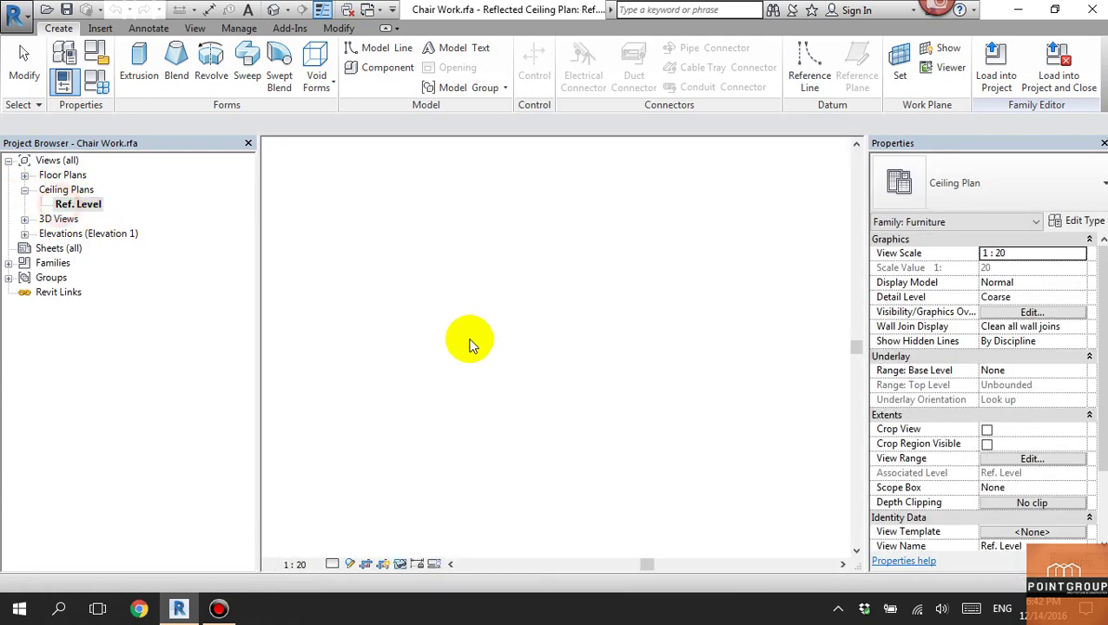
click(583, 273)
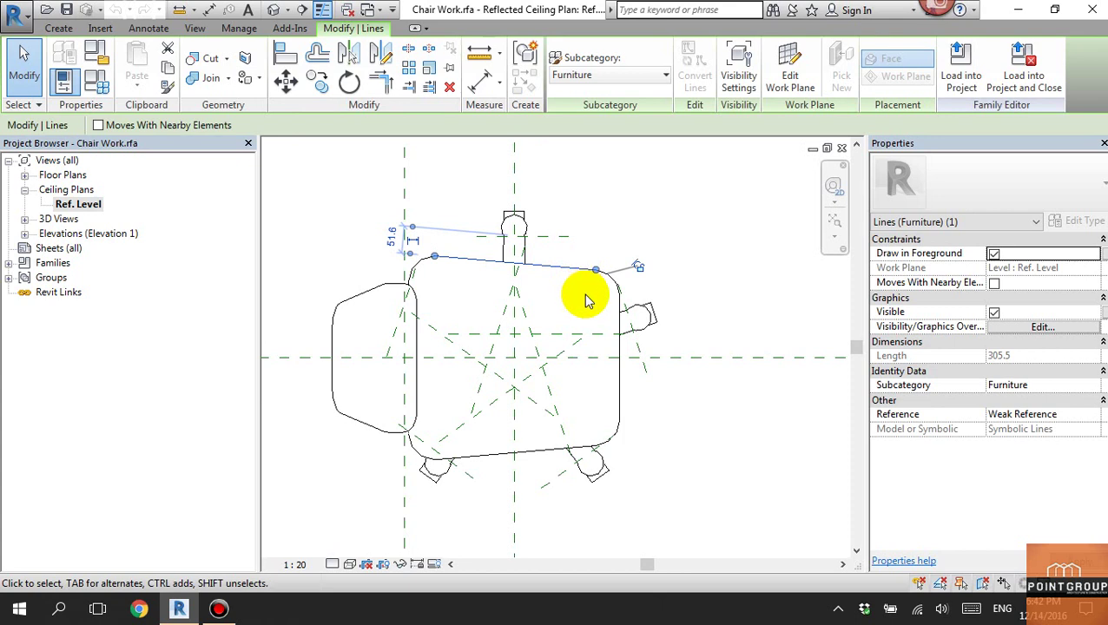
Check the chair in 3D, then set the Ref. Level ceiling plan to Hidden Line.
click(274, 9)
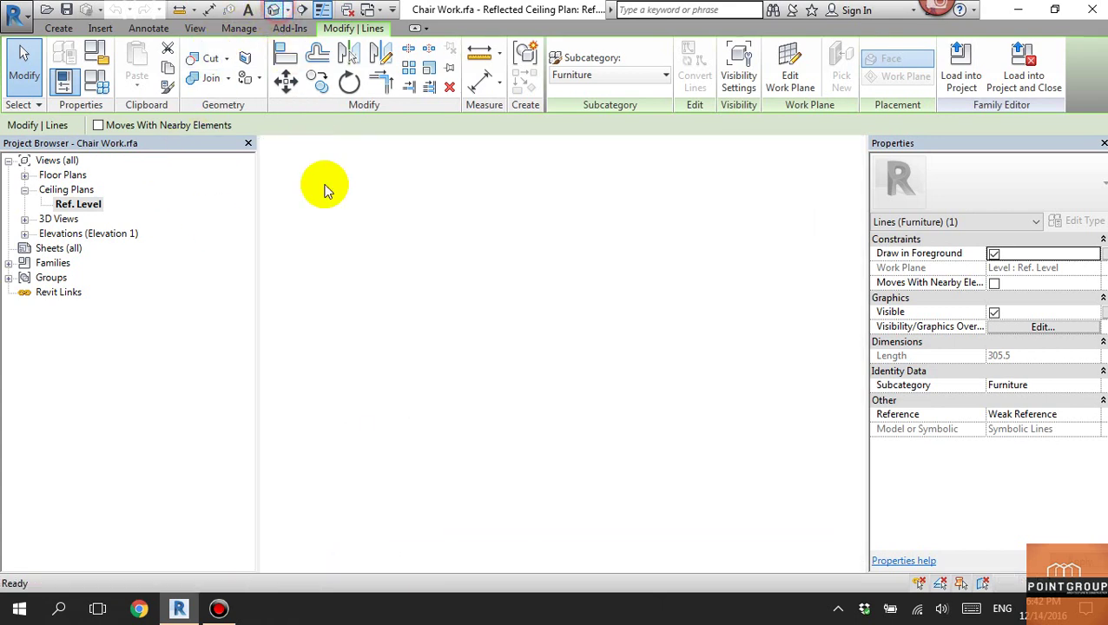
scroll(563, 393, up, 3)
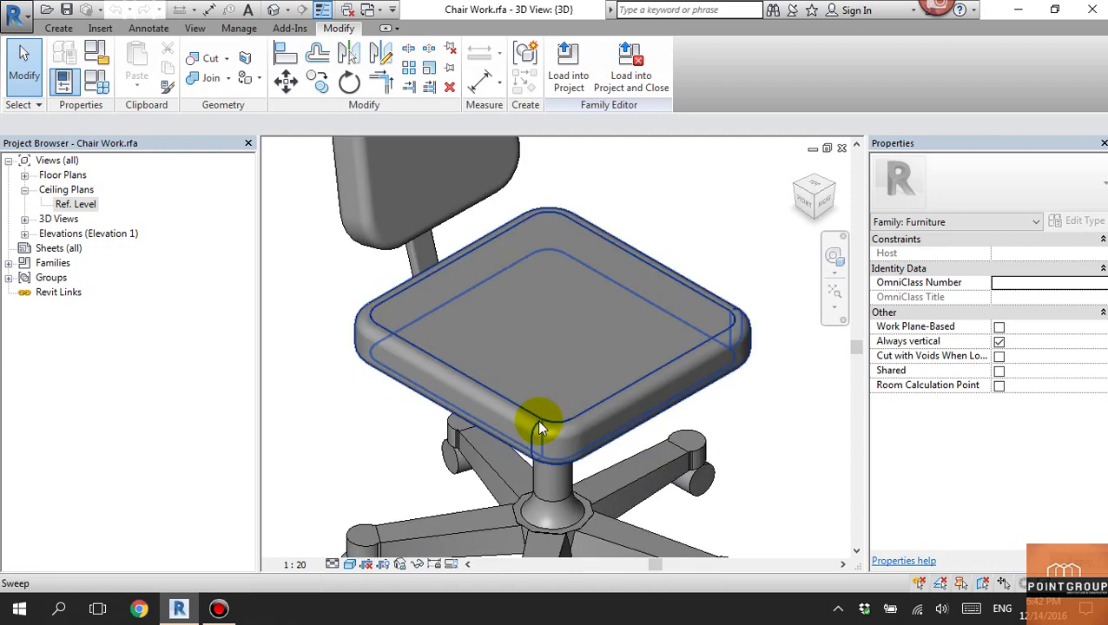
click(538, 425)
double_click(76, 204)
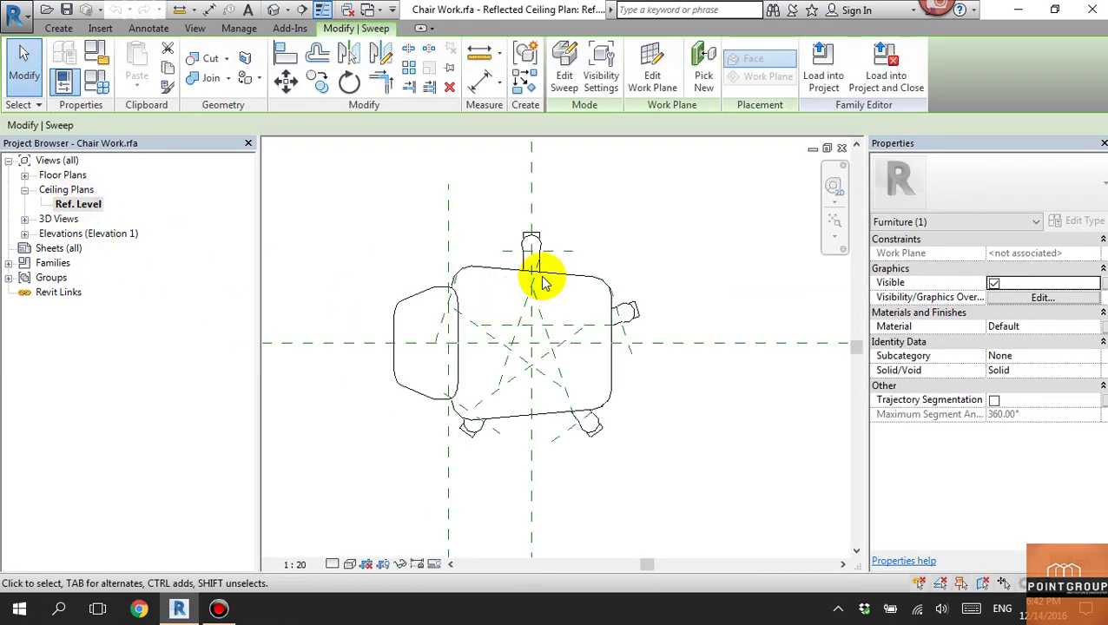
click(556, 278)
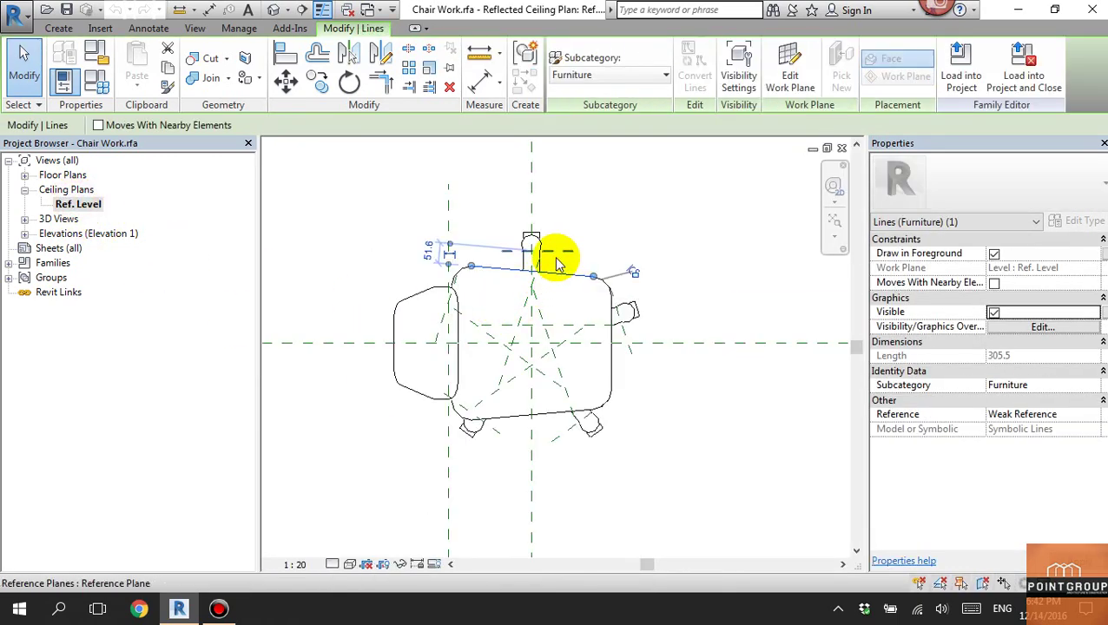
click(564, 222)
drag(301, 200, 657, 454)
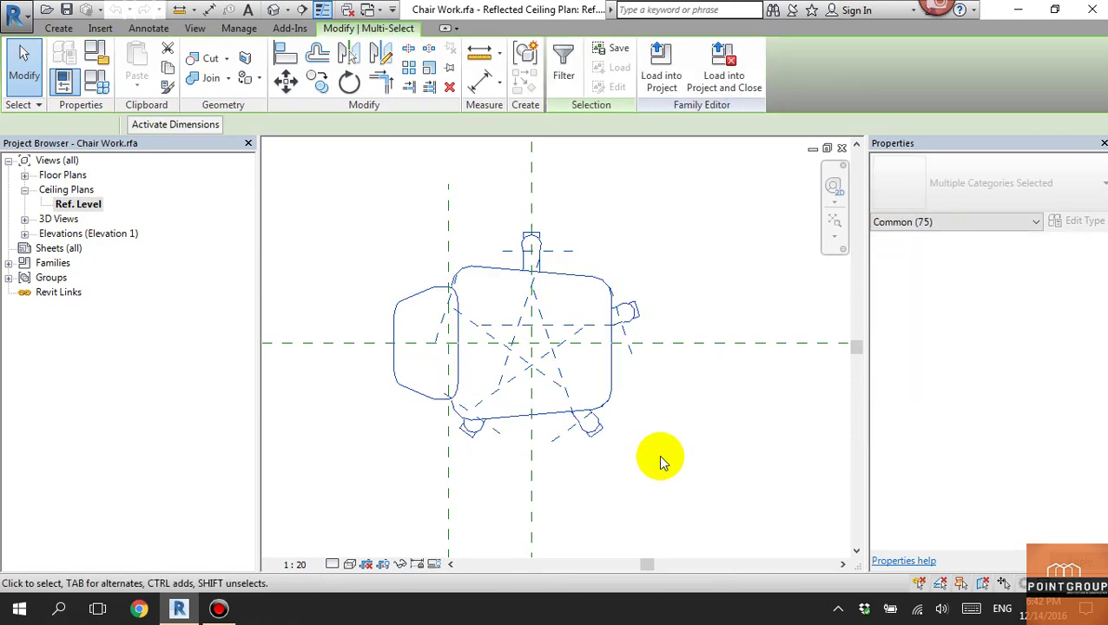
click(667, 388)
scroll(668, 408, down, 2)
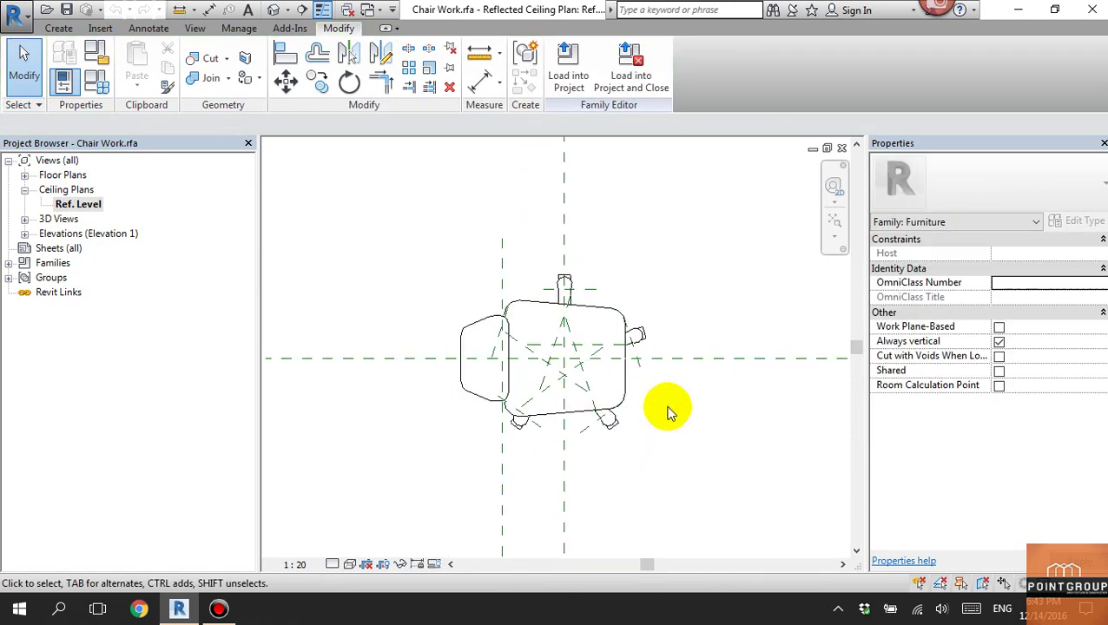
click(353, 566)
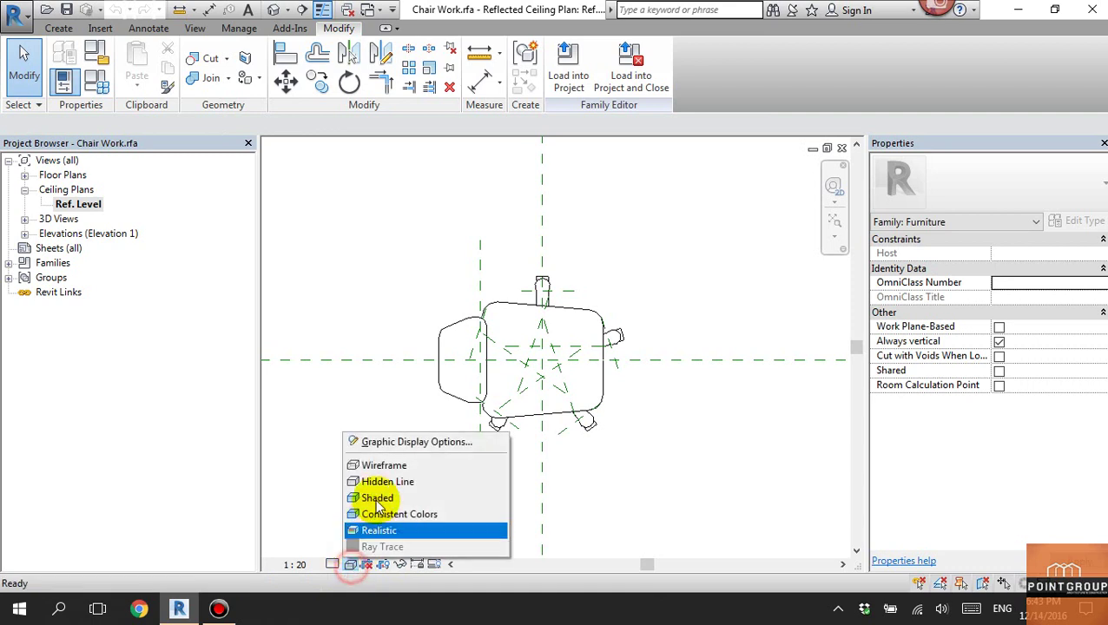
click(378, 481)
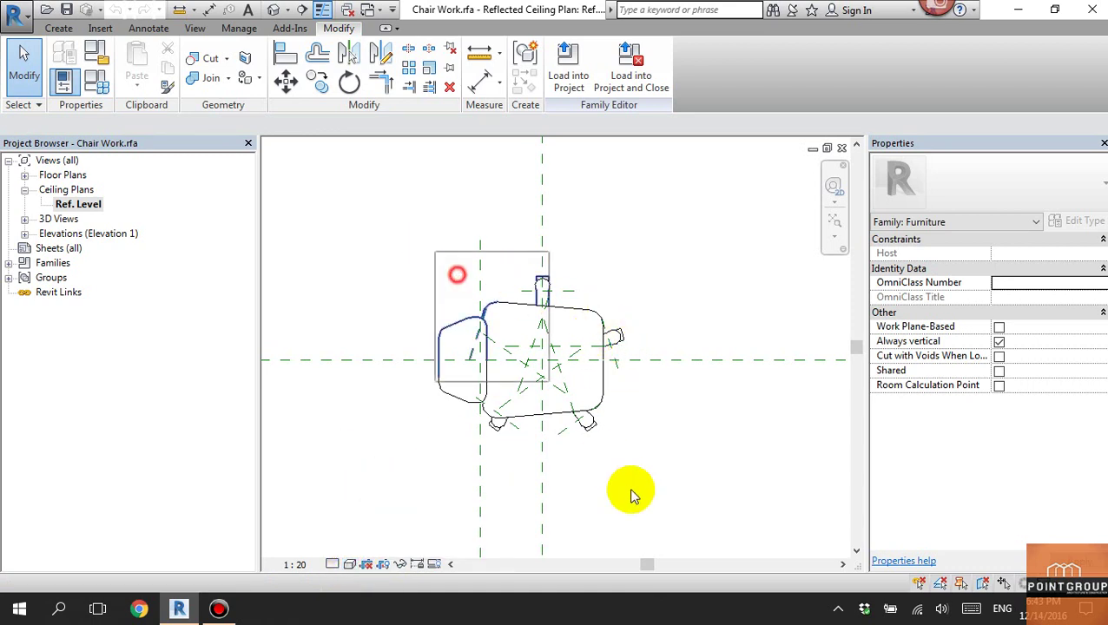
Filter out reference planes and make the 65 chair lines visible only at Fine detail.
drag(632, 495, 635, 476)
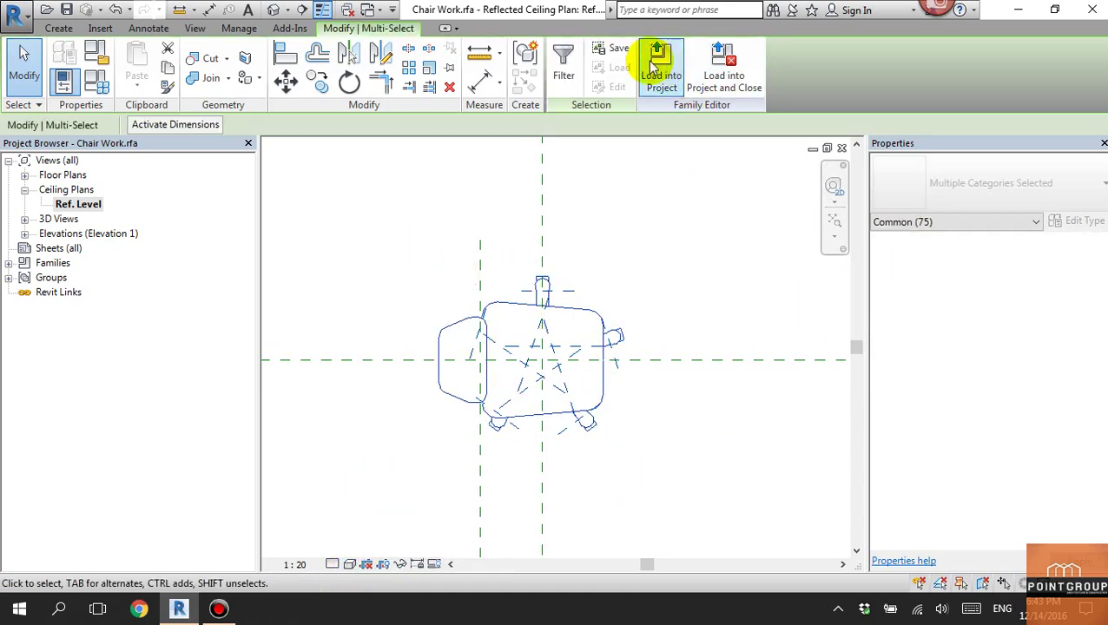
click(563, 62)
click(410, 212)
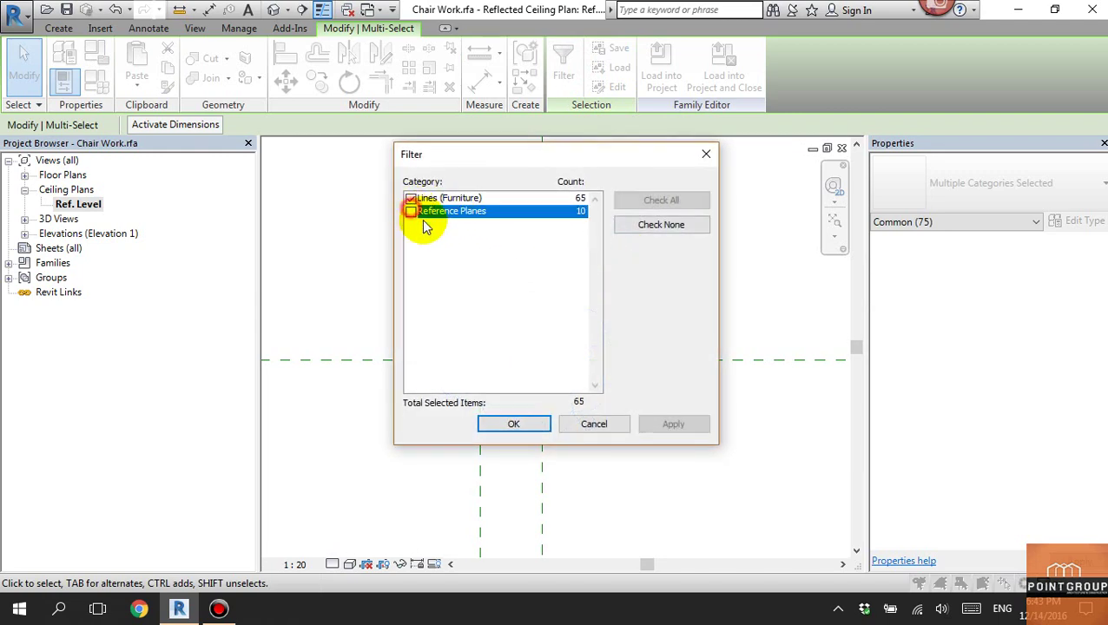
click(514, 425)
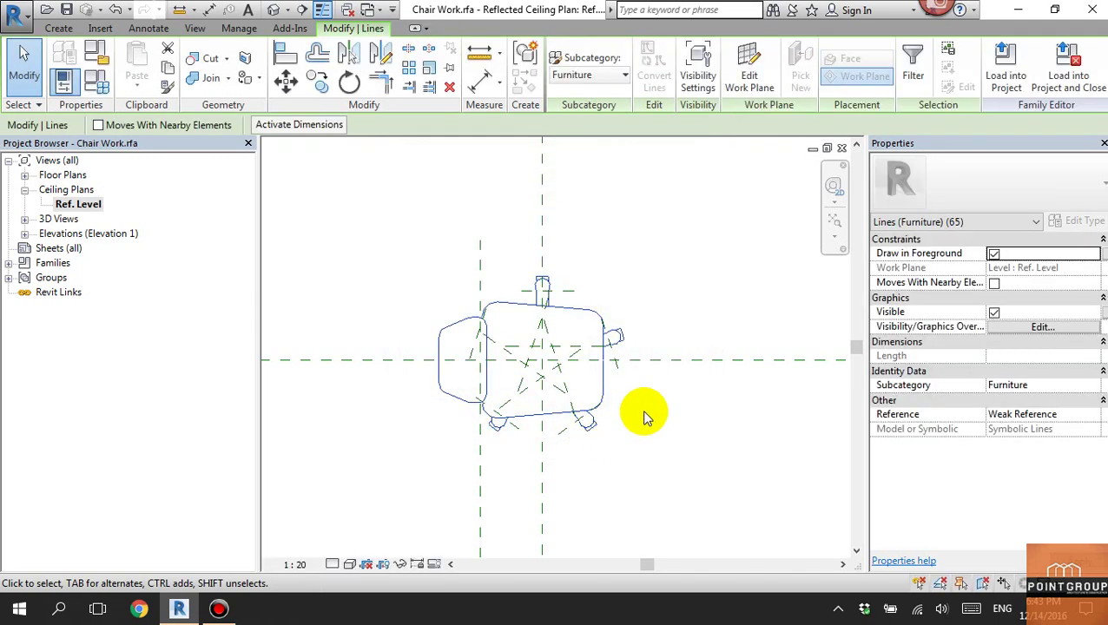
click(1041, 327)
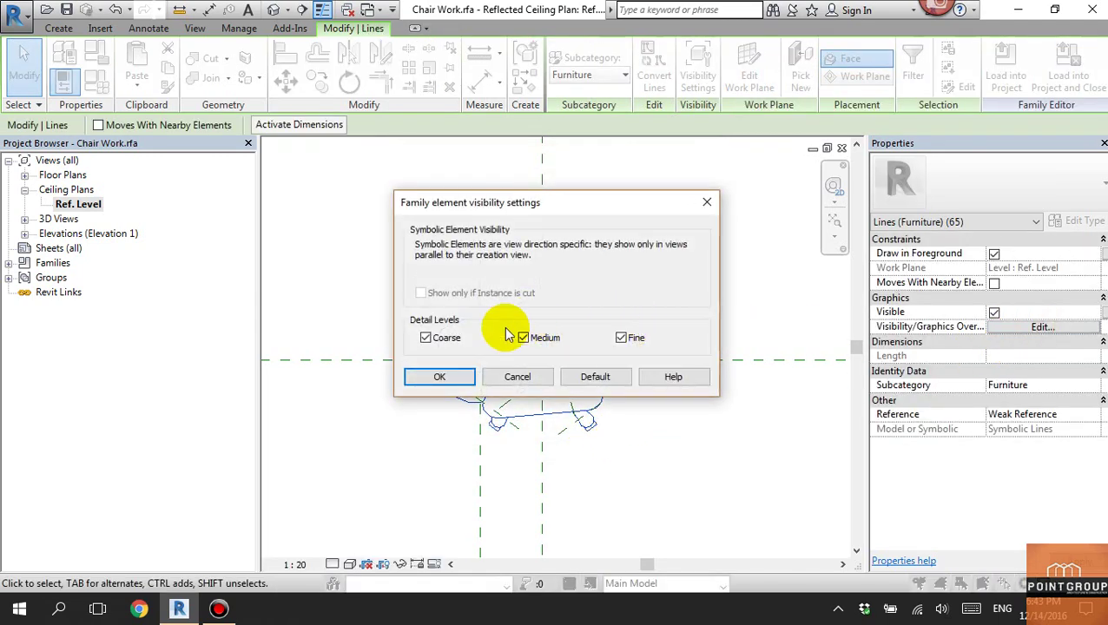
click(456, 380)
click(672, 431)
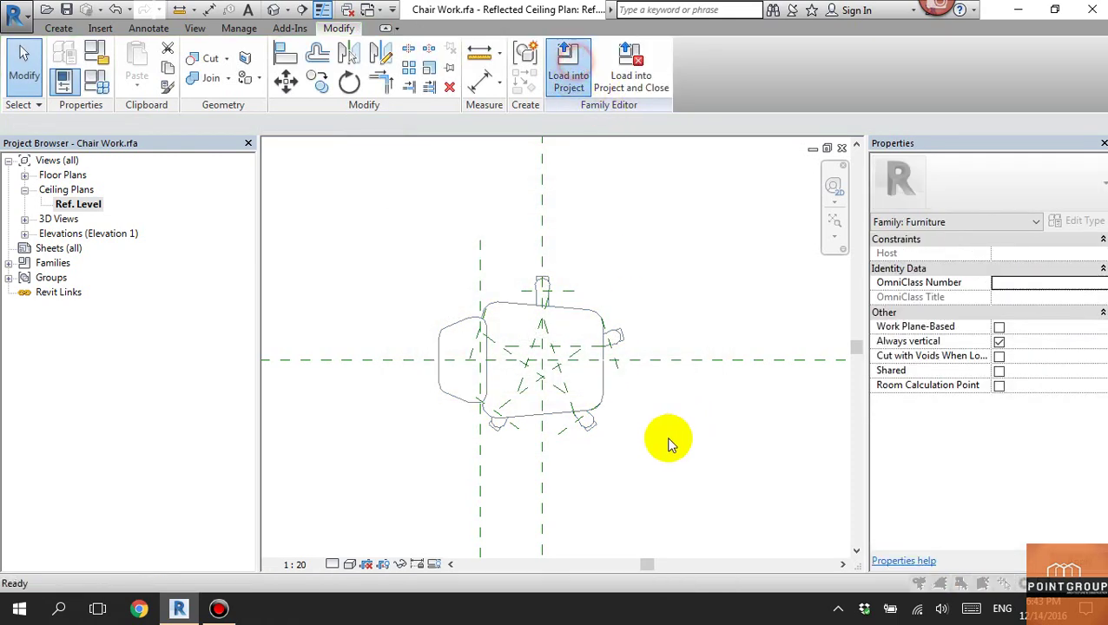
click(519, 426)
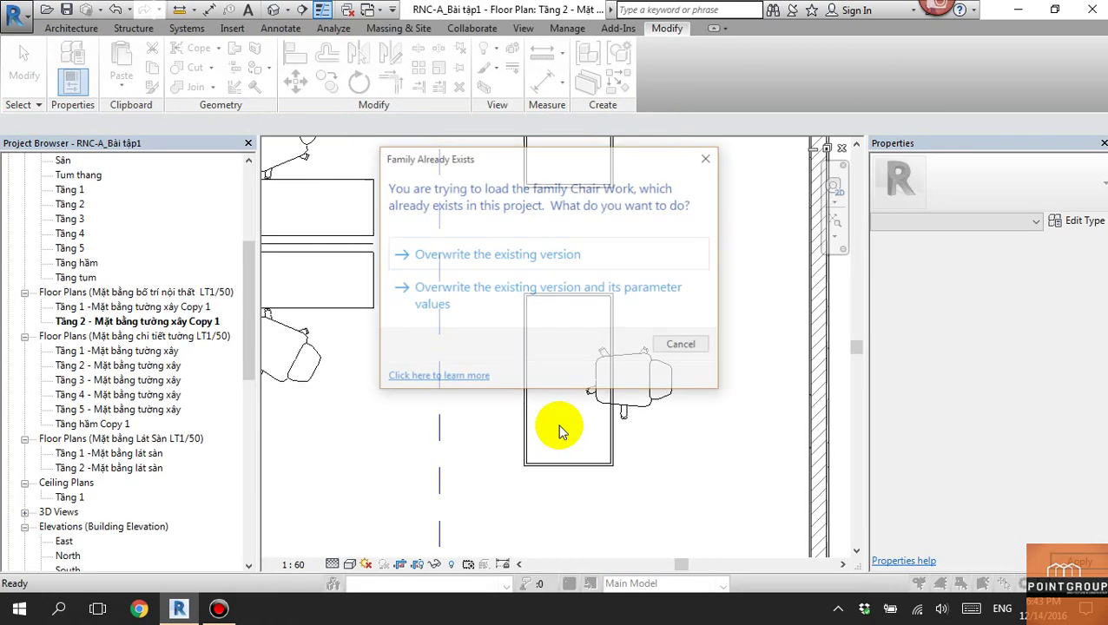
Overwrite Chair Work and review the plan template's scale, display model and parts settings.
click(511, 253)
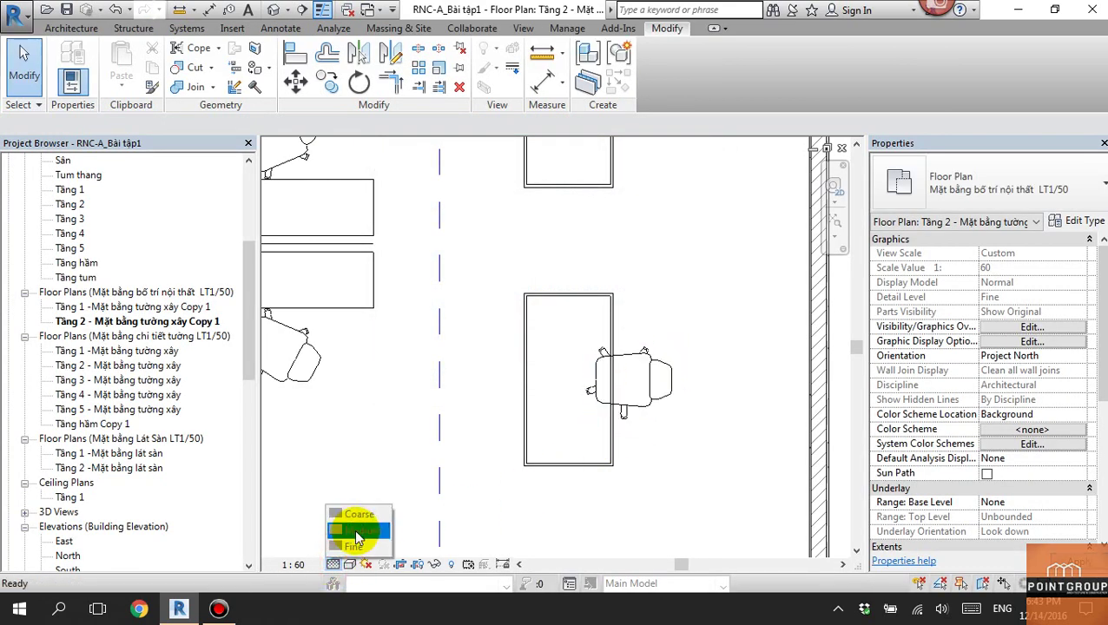
drag(1101, 350, 1101, 451)
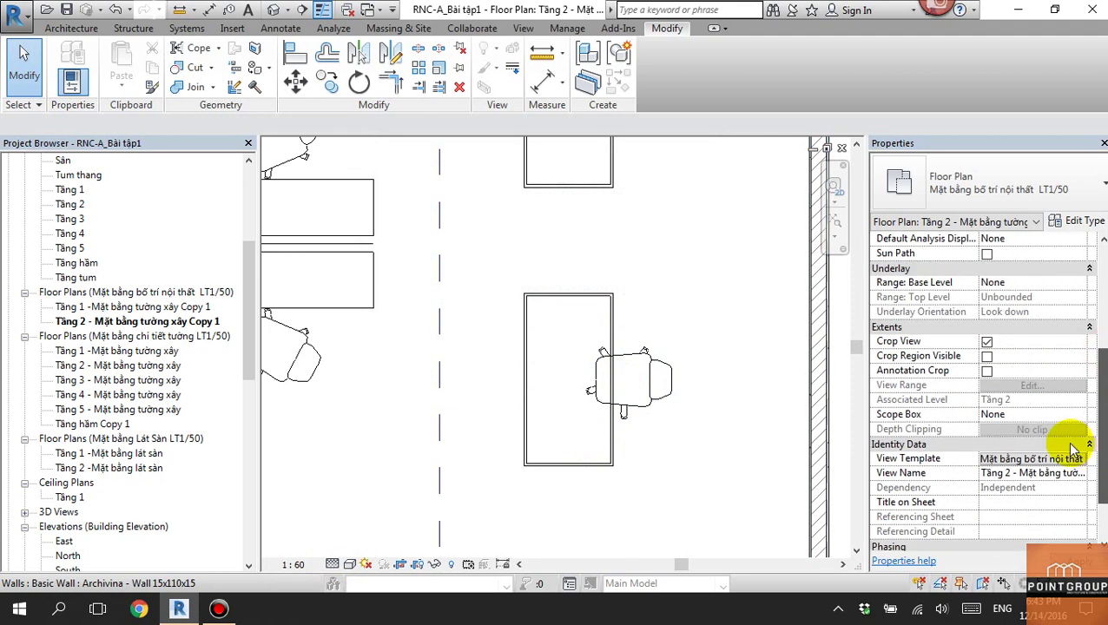
click(999, 459)
click(701, 200)
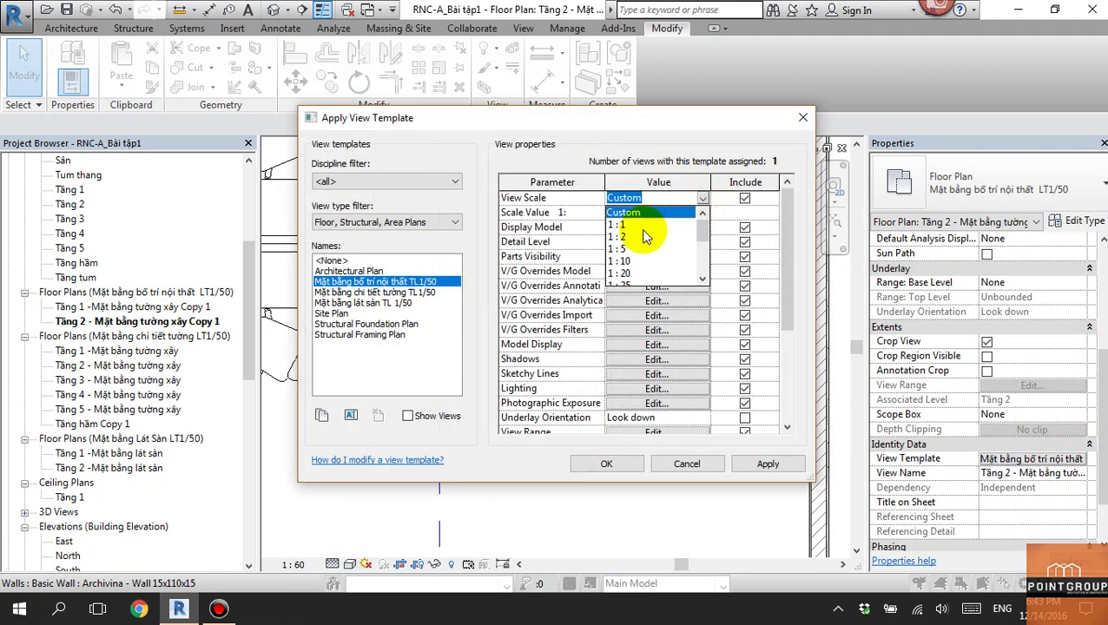
click(699, 200)
click(701, 227)
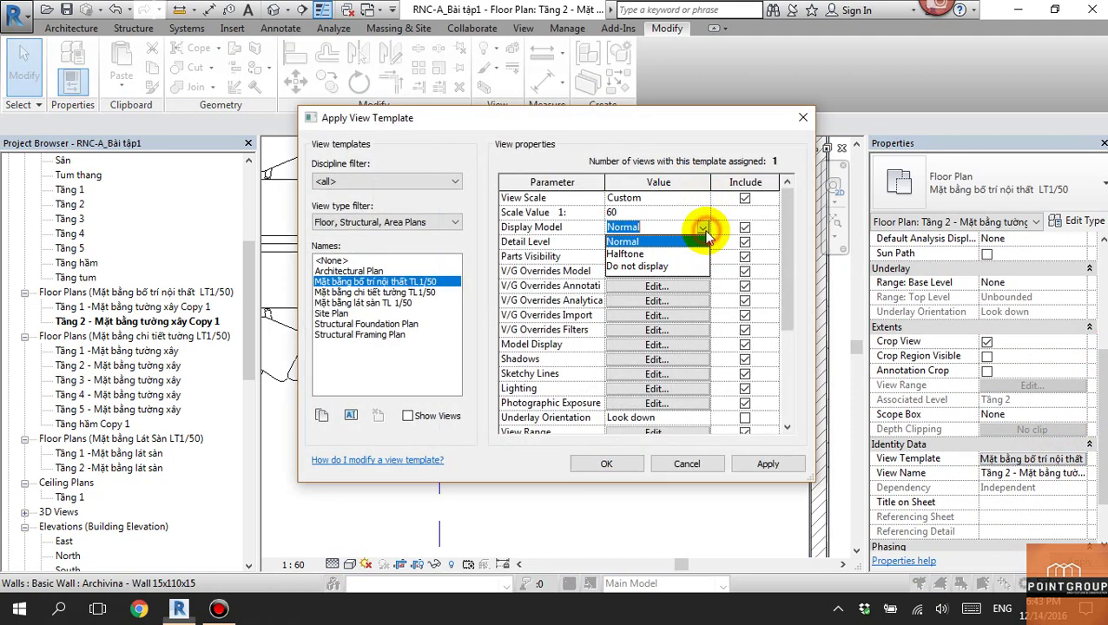
click(705, 228)
click(702, 256)
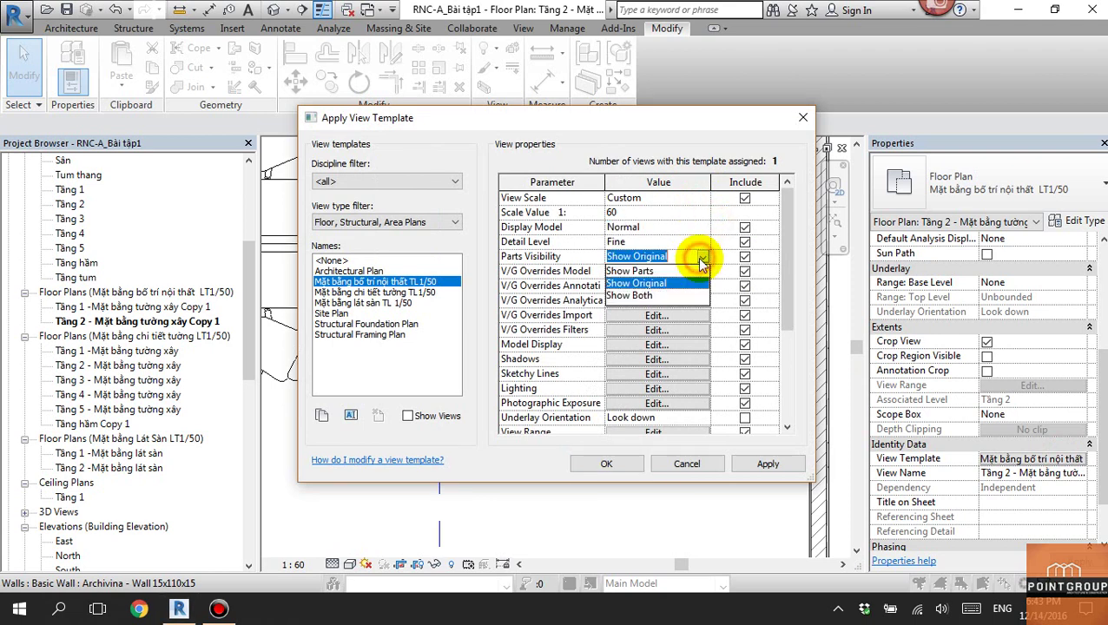
click(702, 256)
Set the view template's detail level to Medium and apply it.
click(704, 243)
click(630, 271)
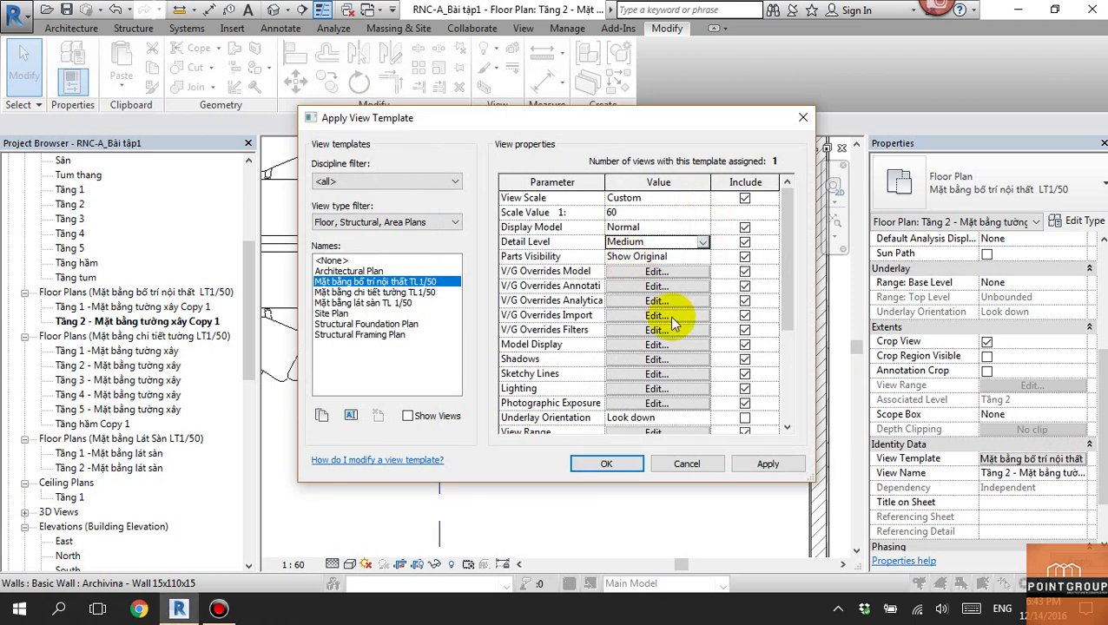
click(703, 242)
click(632, 269)
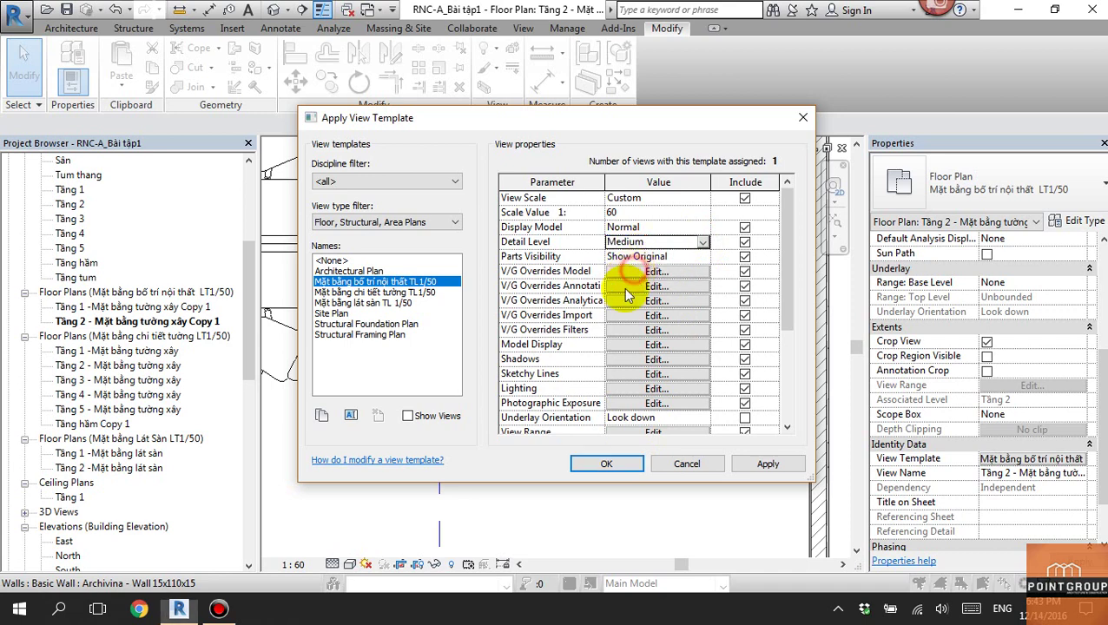
click(597, 468)
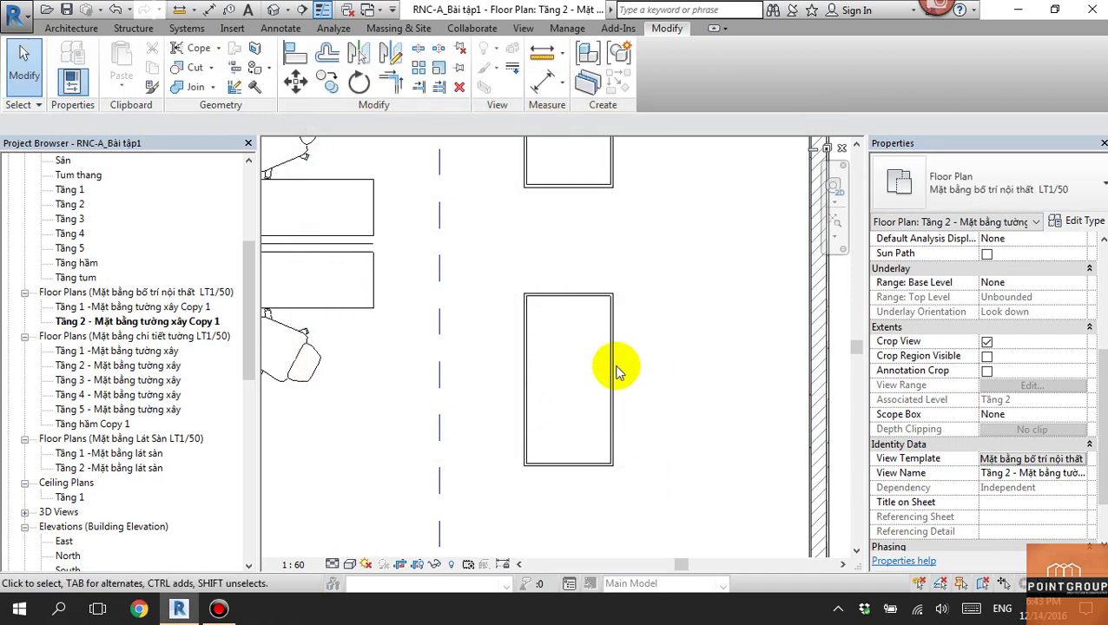
Reopen the Chair Work family and delete all of the chair's plan lines.
click(620, 373)
scroll(633, 377, down, 3)
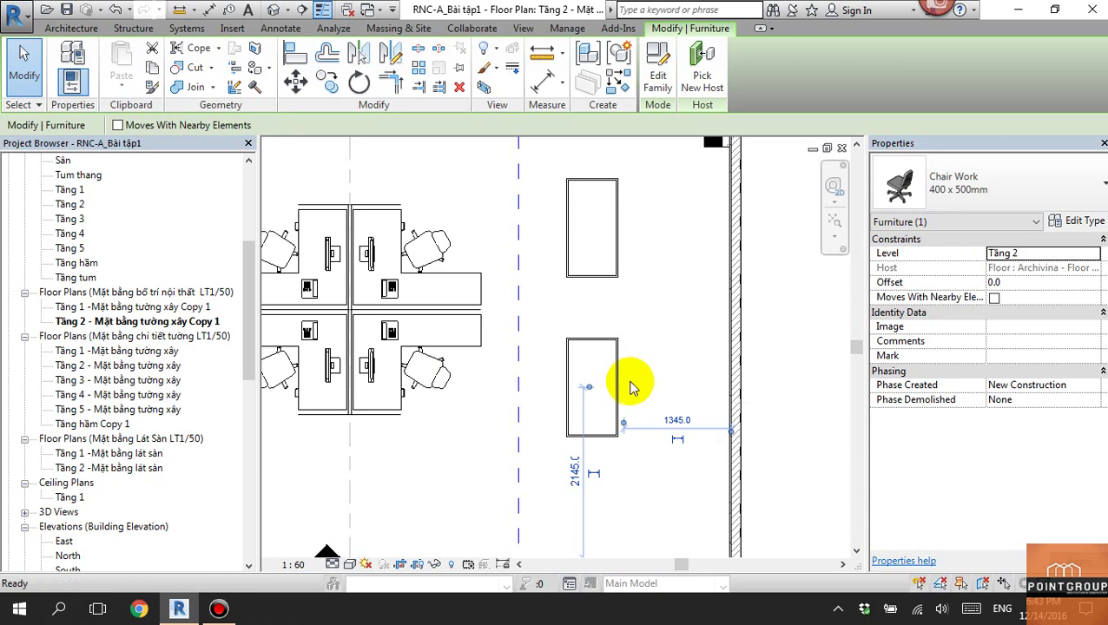
double_click(634, 381)
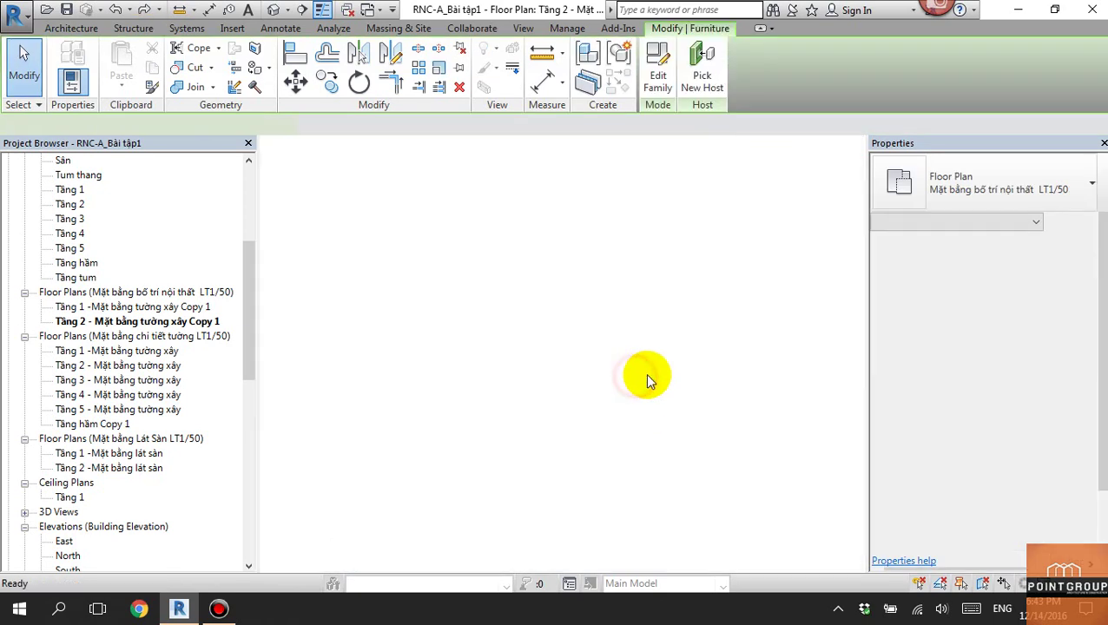
click(567, 309)
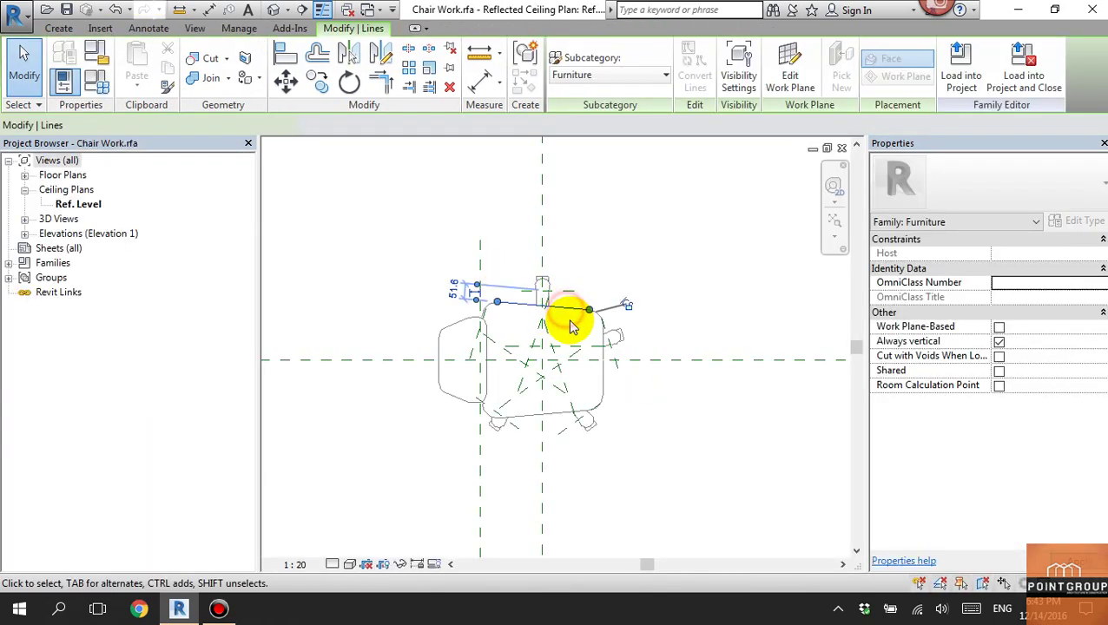
key(Escape)
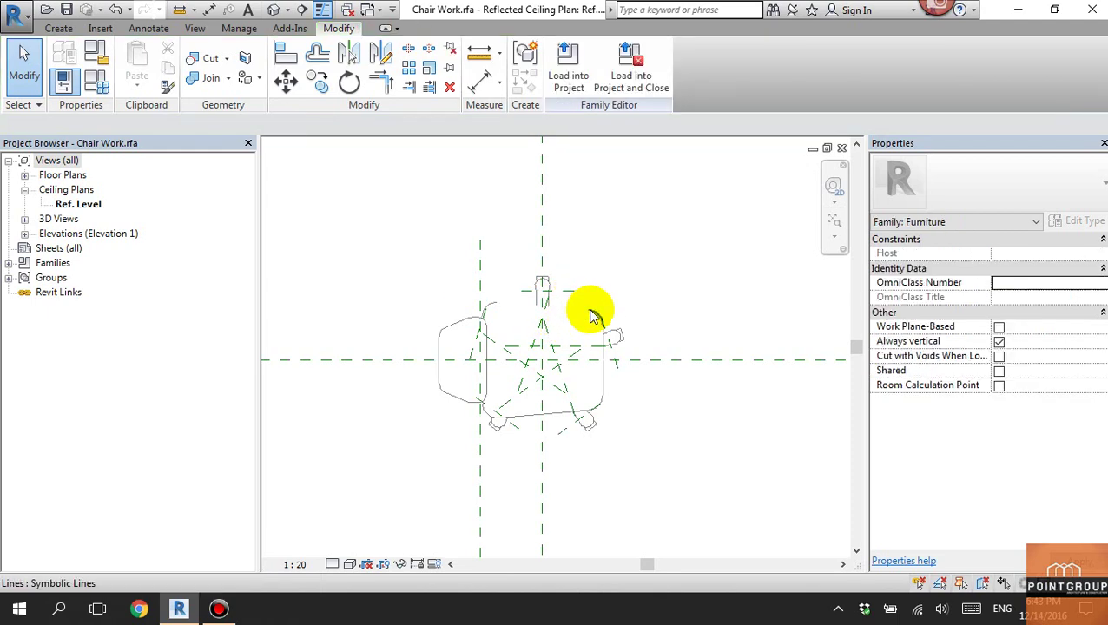
drag(417, 265, 656, 443)
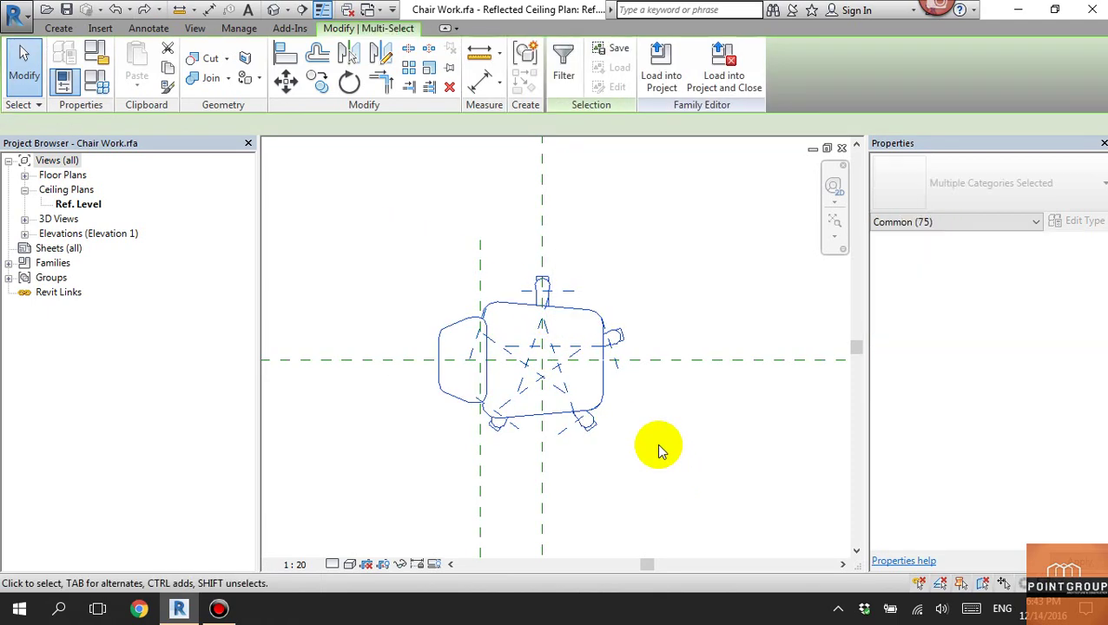
key(Delete)
View the Ref. Level floor plan, then the Ref. Level reflected ceiling plan.
scroll(629, 404, down, 2)
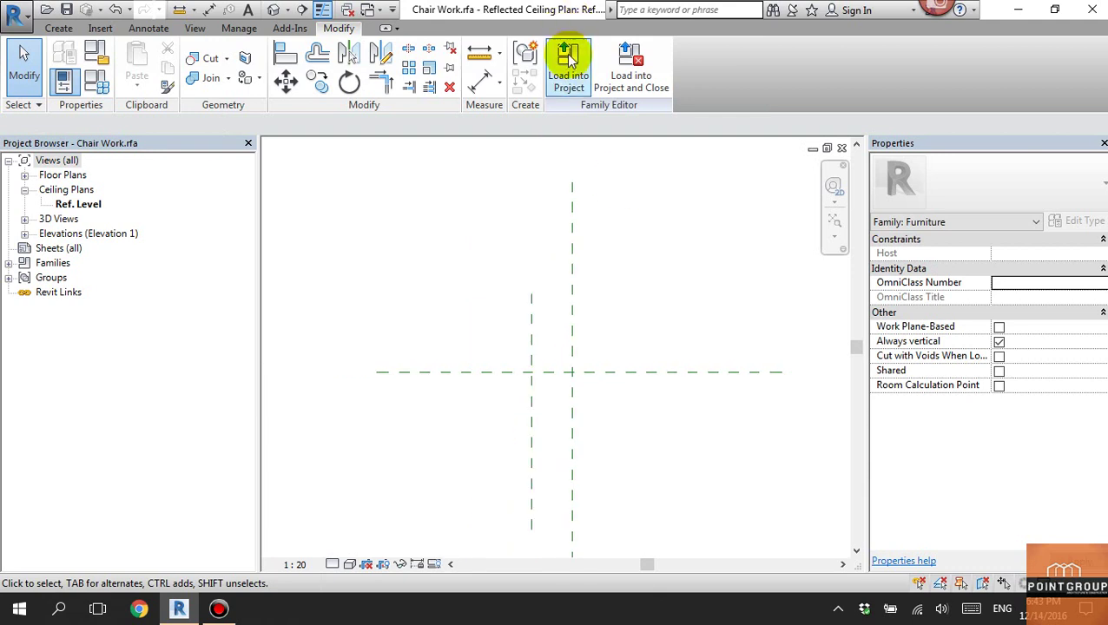
click(24, 175)
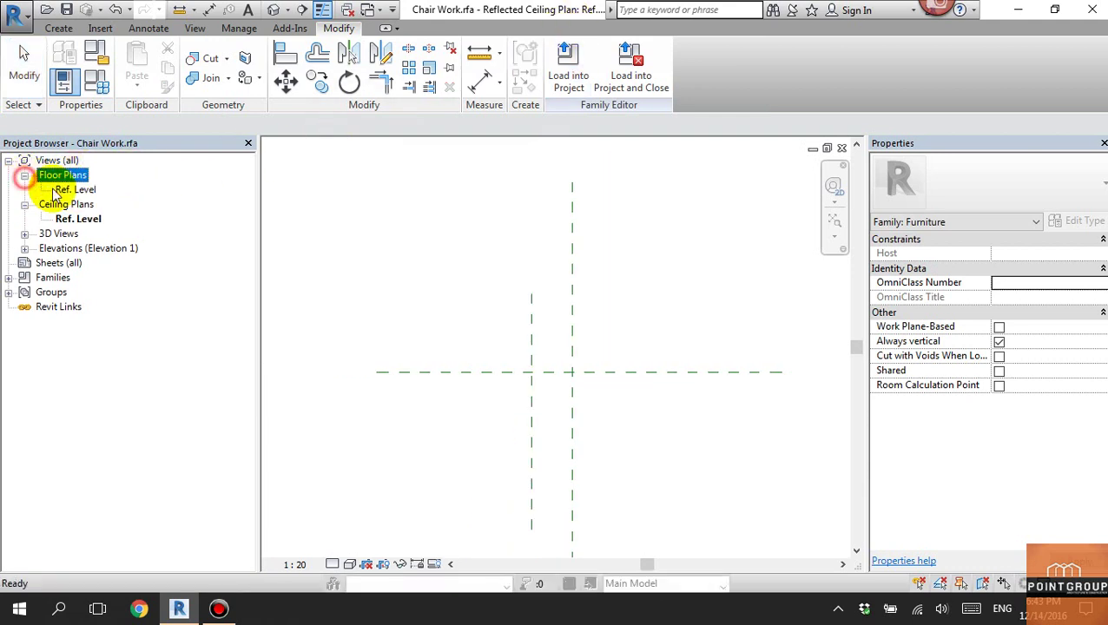
click(76, 189)
double_click(76, 189)
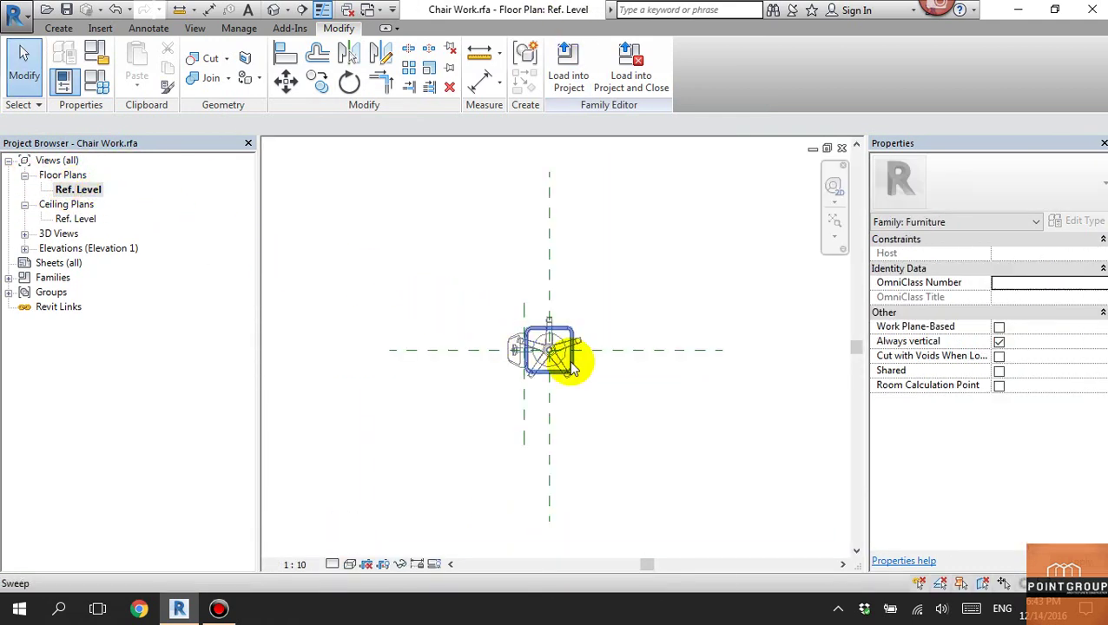
scroll(571, 370, up, 2)
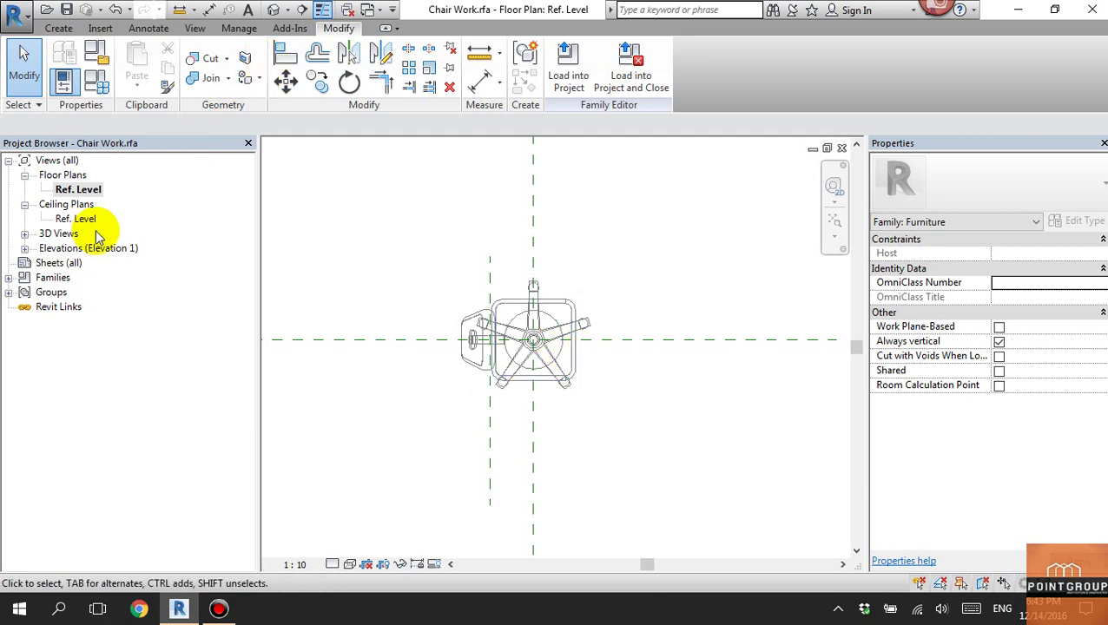
double_click(70, 219)
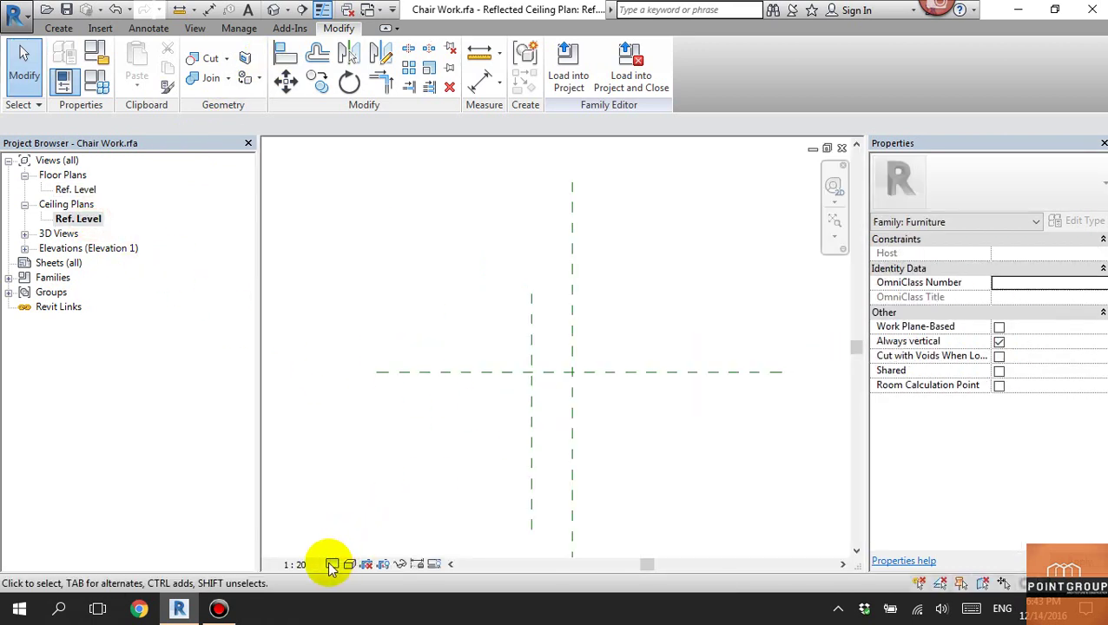
Set both the Ref. Level ceiling plan and floor plan to the Shaded visual style.
click(332, 566)
click(349, 564)
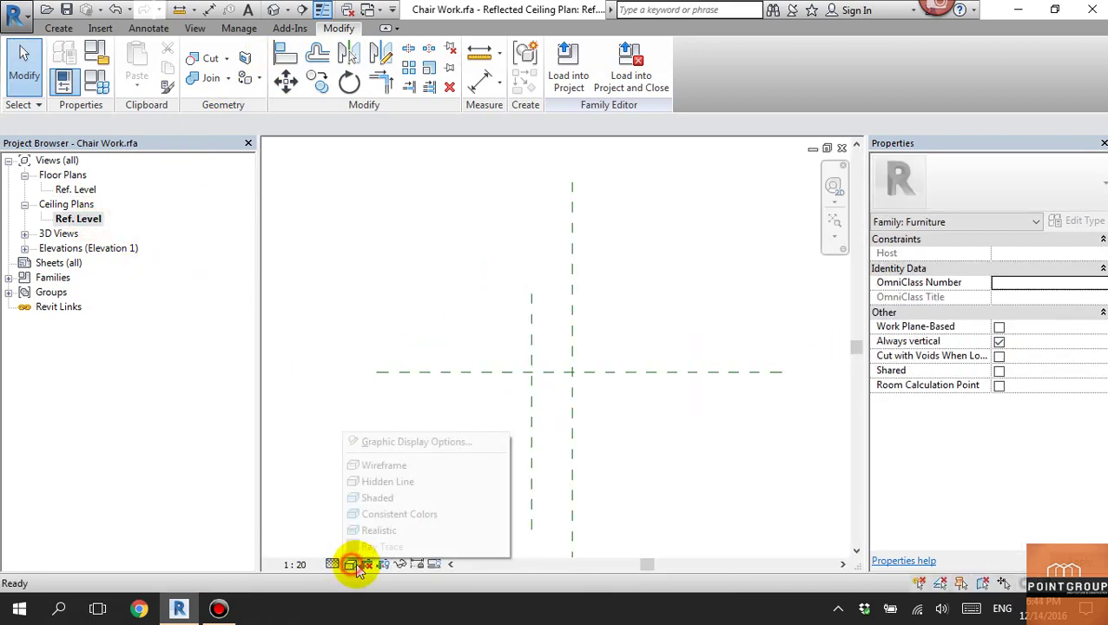
click(405, 499)
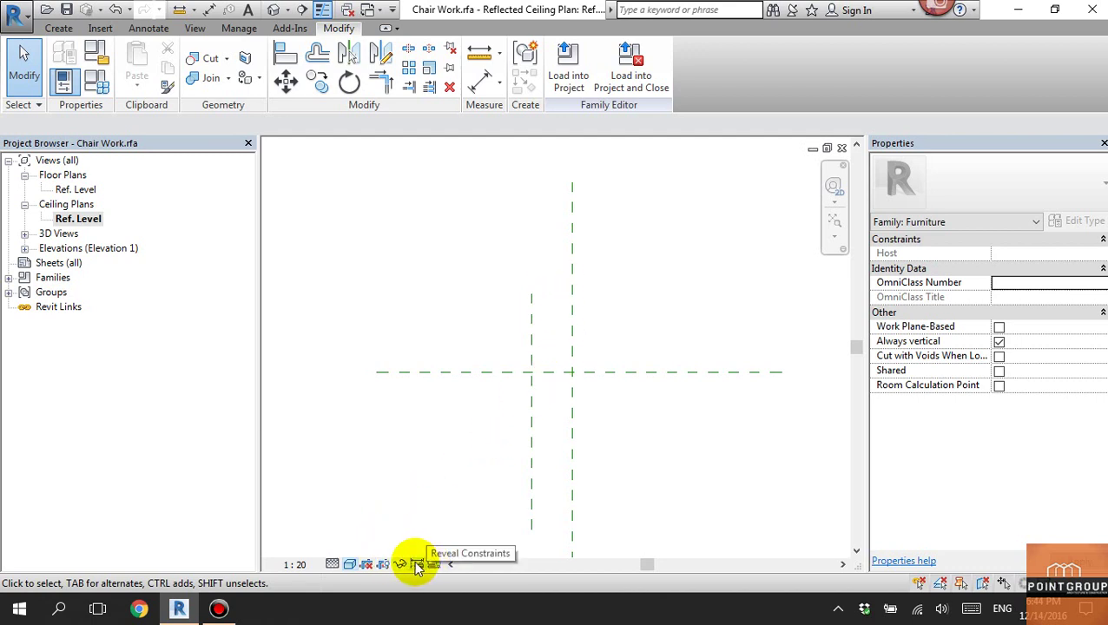
double_click(75, 189)
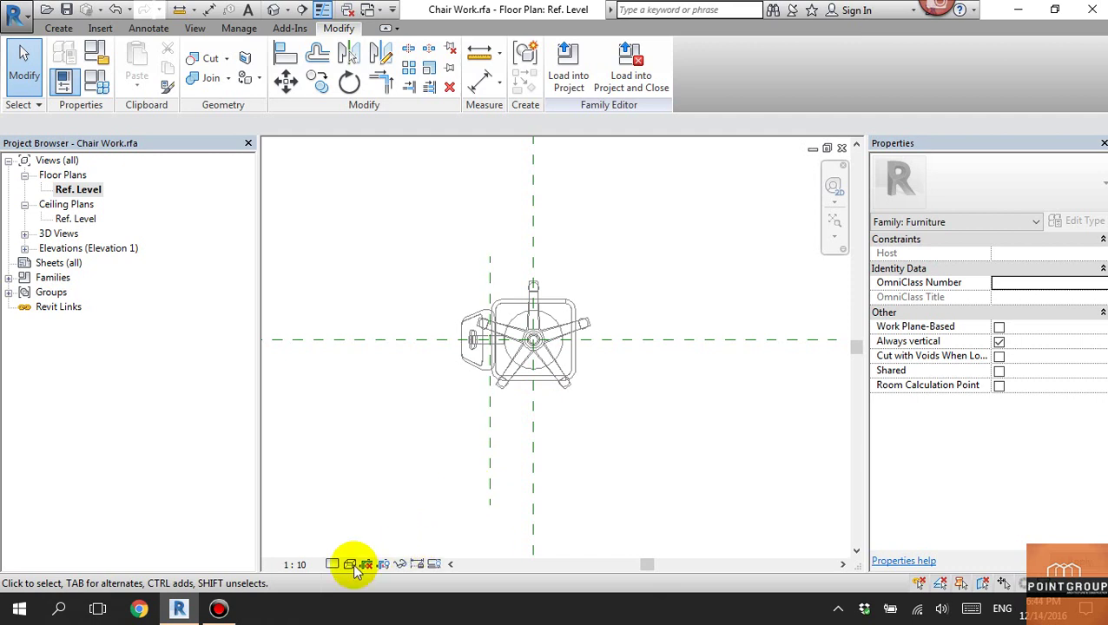
click(349, 565)
click(393, 498)
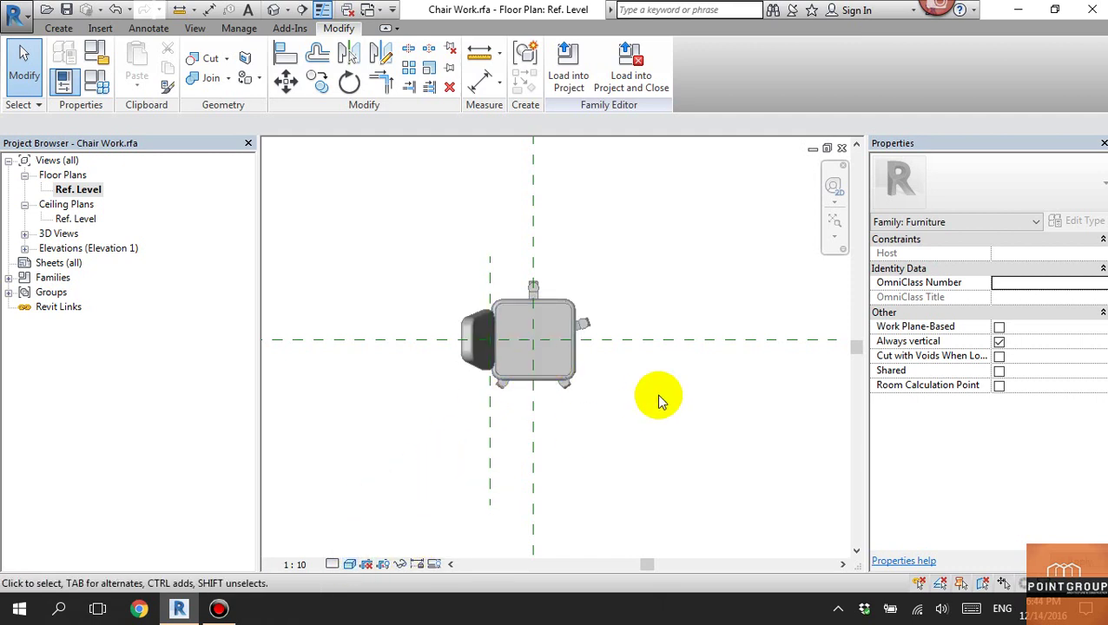
Review the chair sweep's visibility settings without changing them.
scroll(657, 398, down, 1)
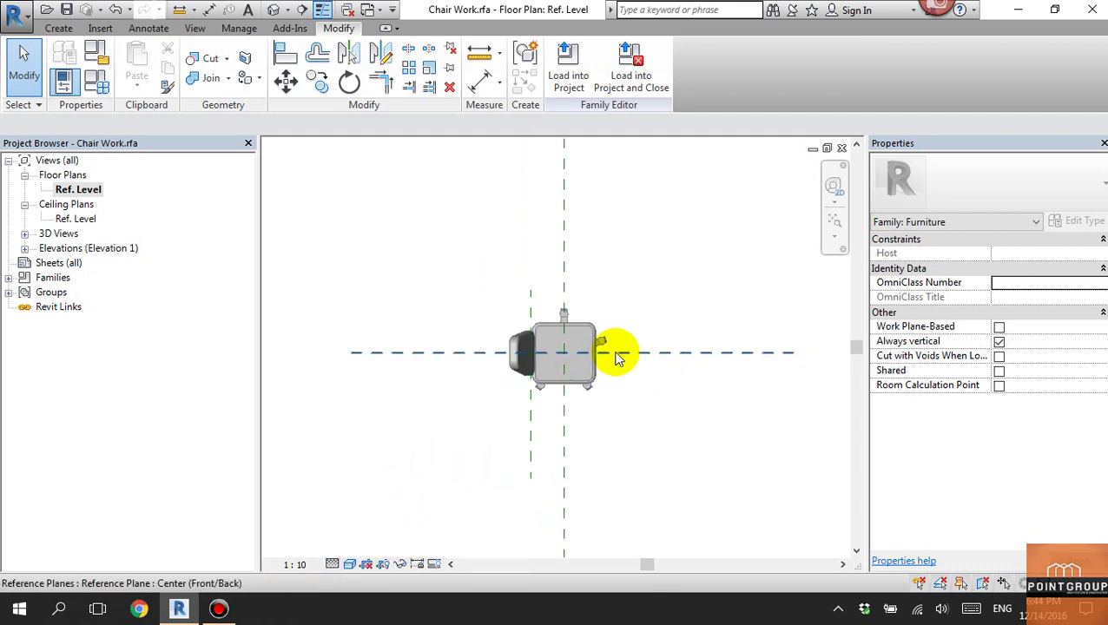
scroll(618, 353, up, 2)
click(567, 381)
click(648, 432)
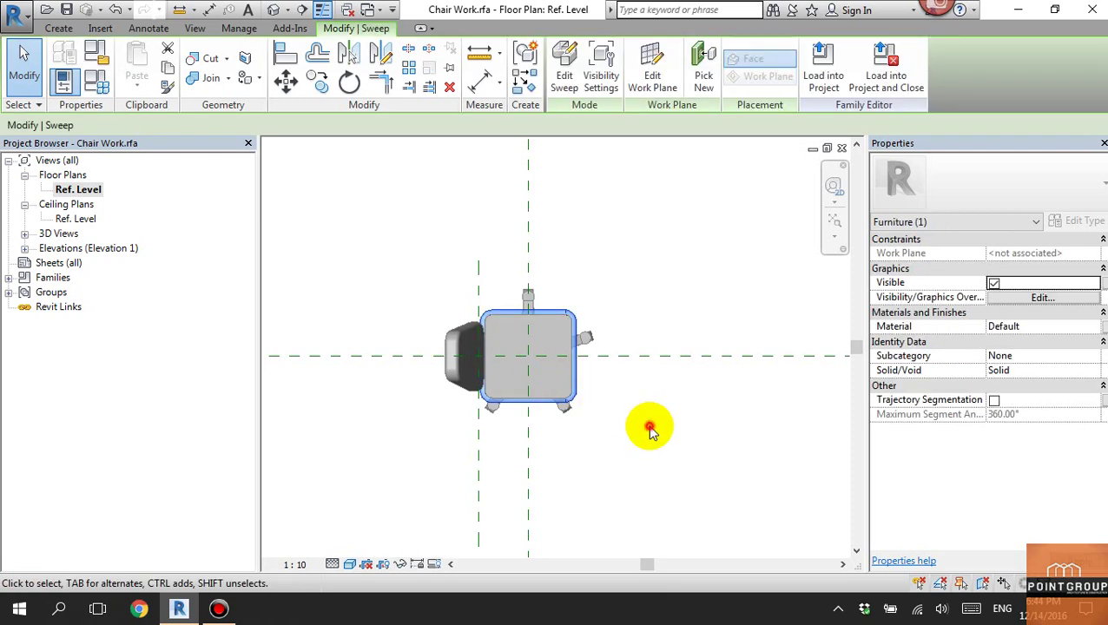
click(573, 398)
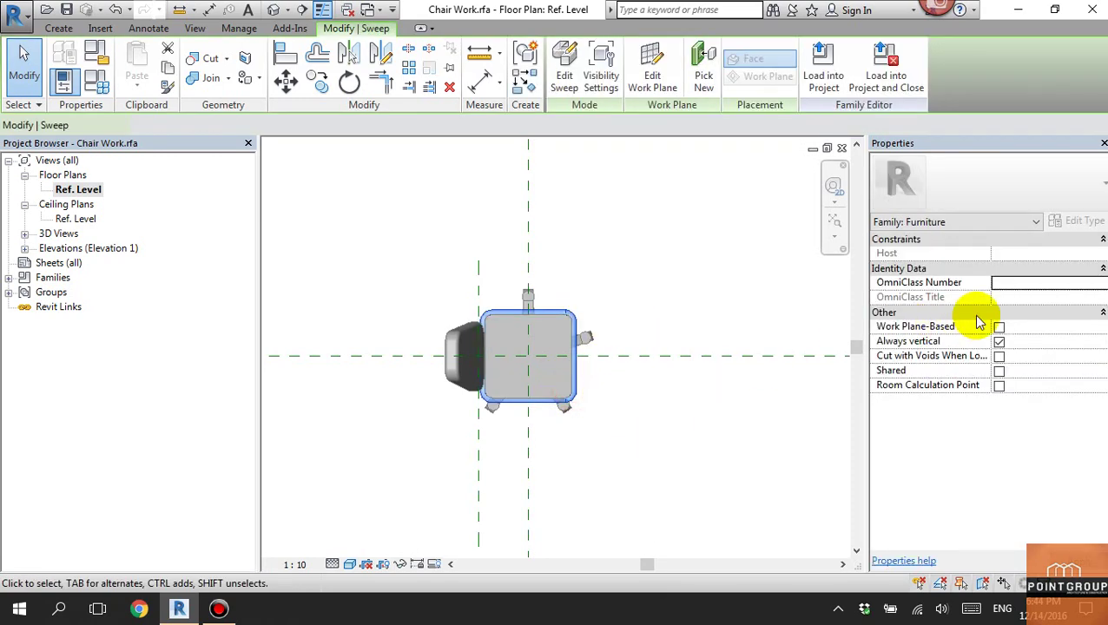
click(1042, 297)
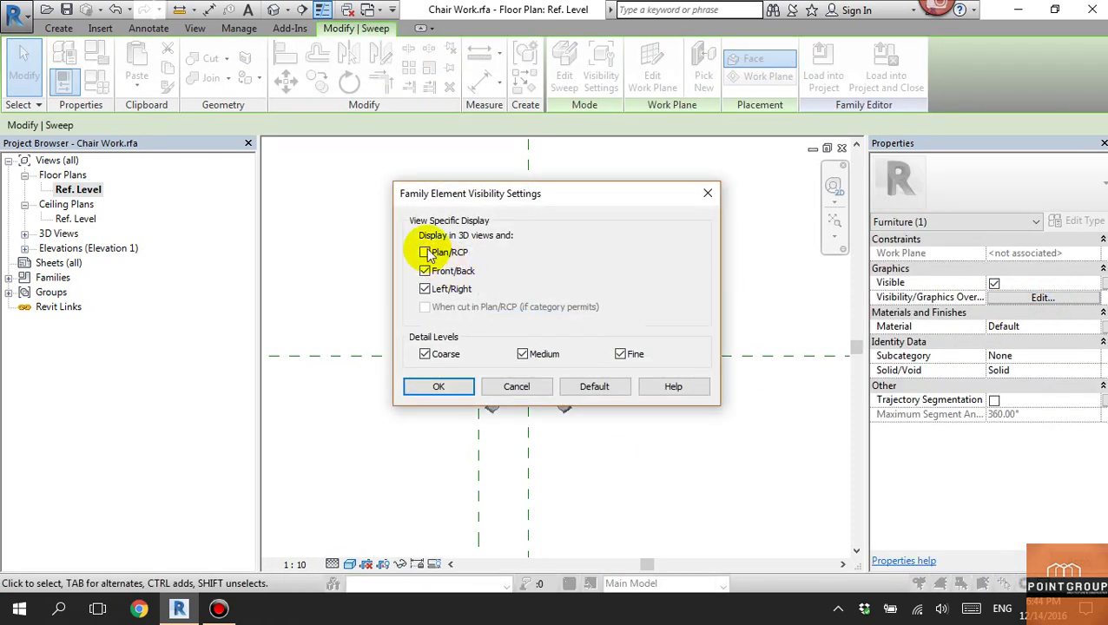
click(440, 389)
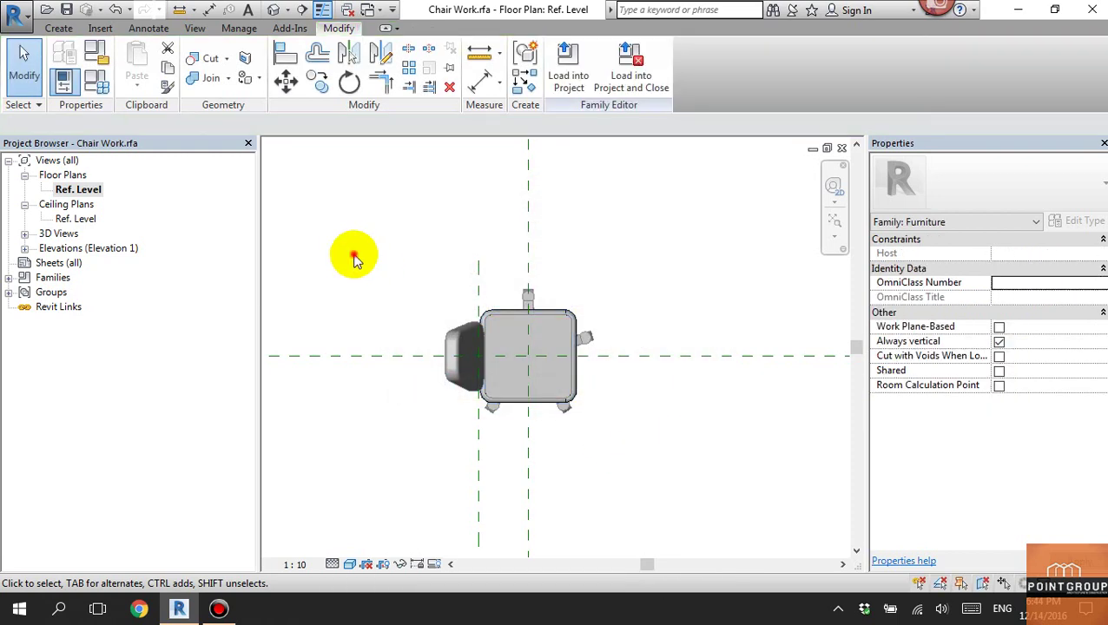
Select the whole chair and review its visibility settings, leaving them unchanged.
drag(351, 255, 676, 439)
click(738, 59)
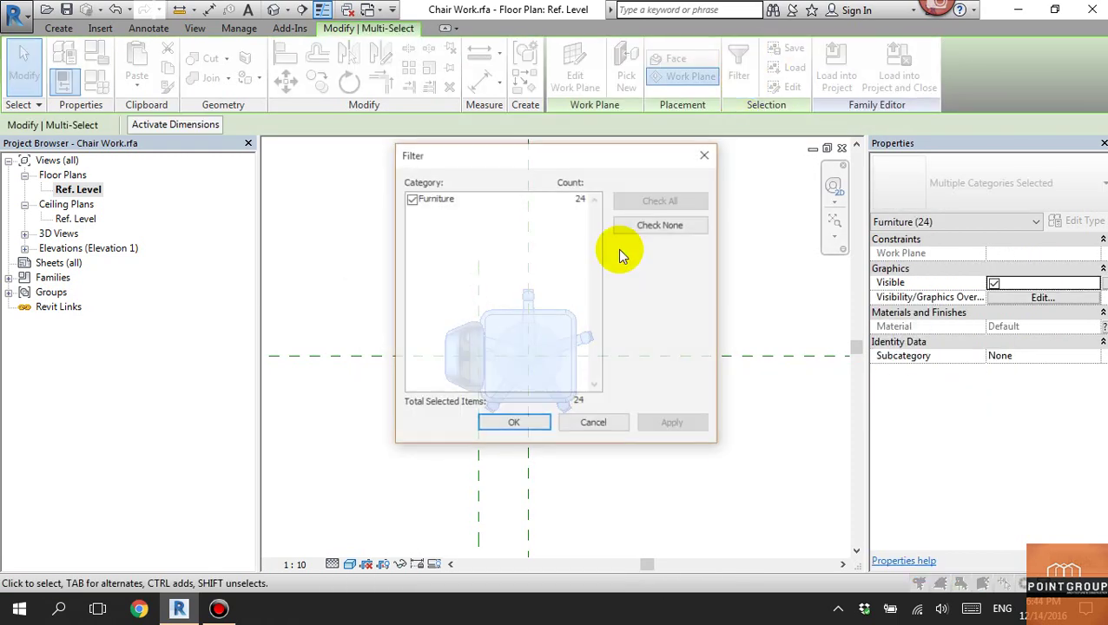
click(513, 425)
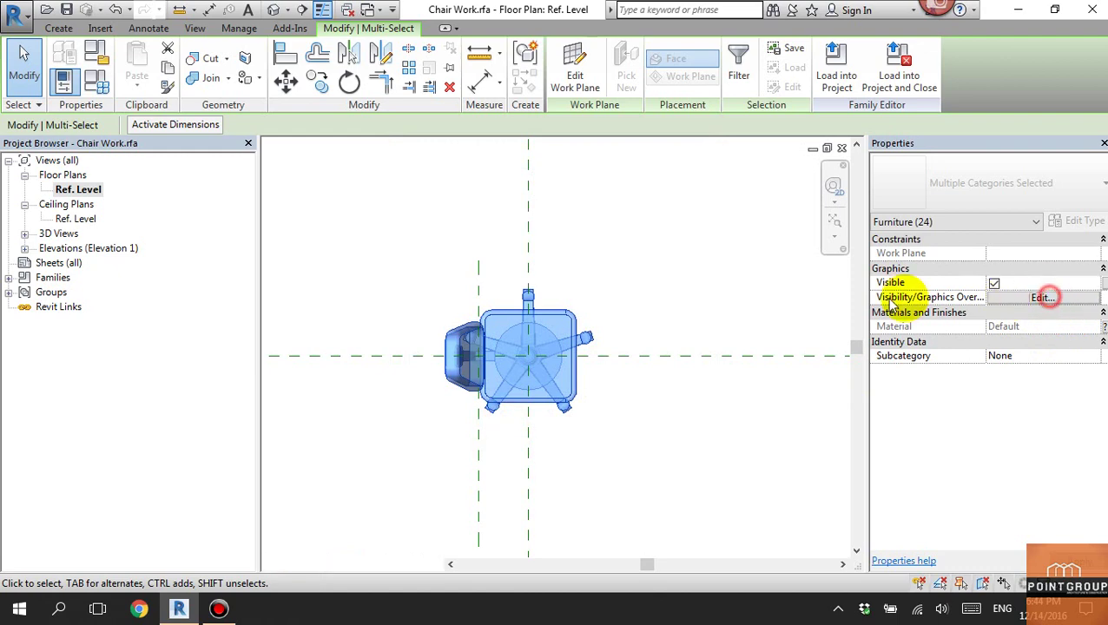
click(1043, 297)
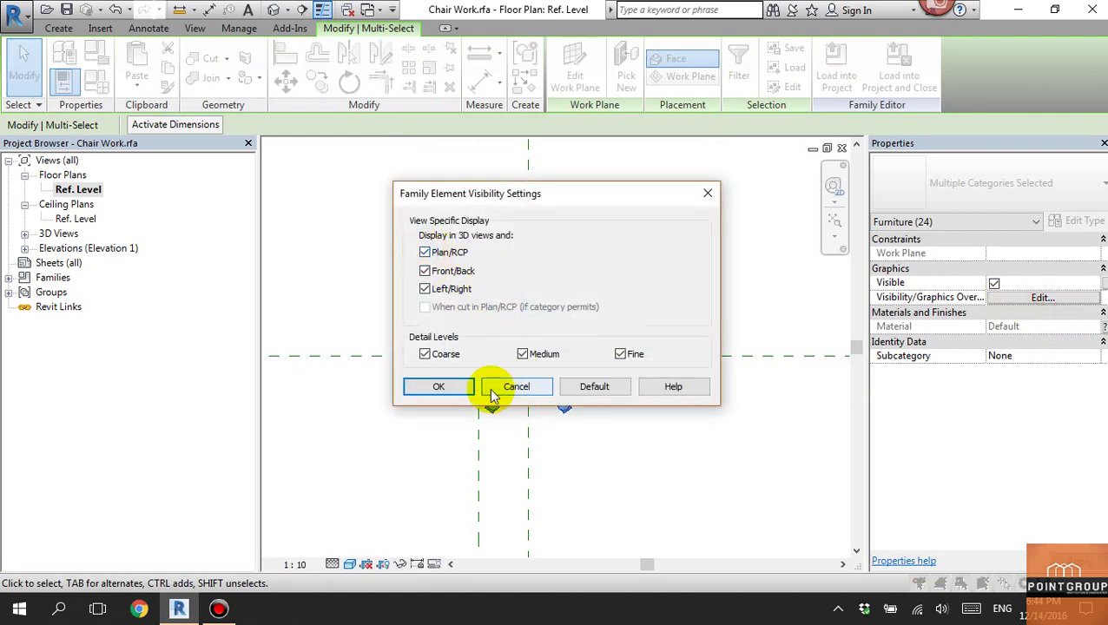
click(446, 388)
click(664, 403)
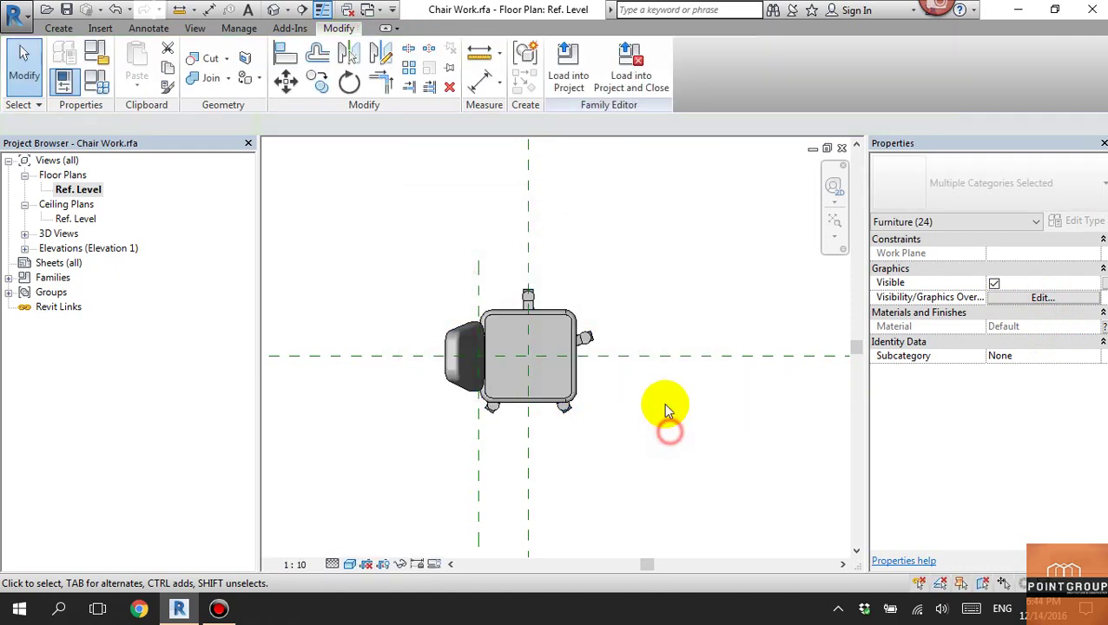
Load Chair Work into RNC-A_Bài tập1, overwrite it, and move a chair against the desk's right edge.
click(568, 69)
click(512, 423)
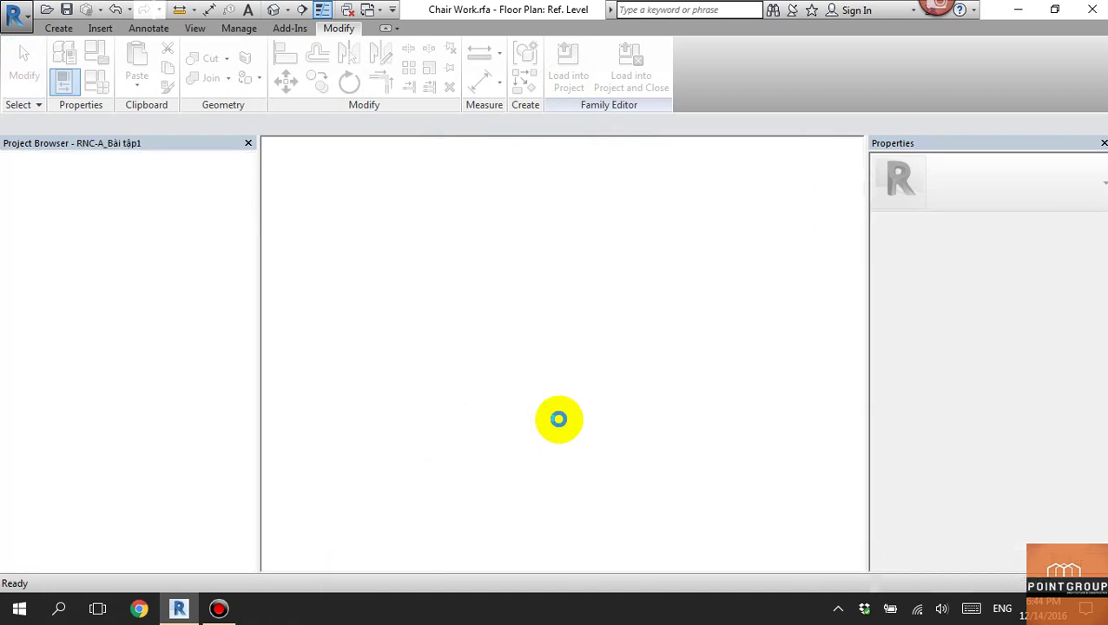
click(564, 253)
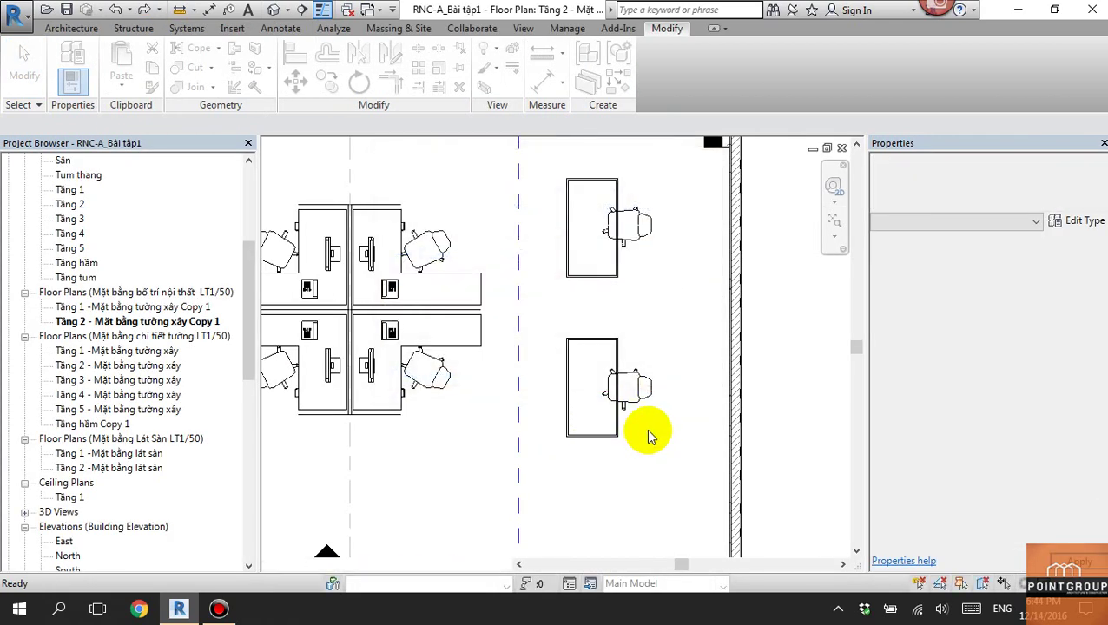
scroll(669, 400, up, 2)
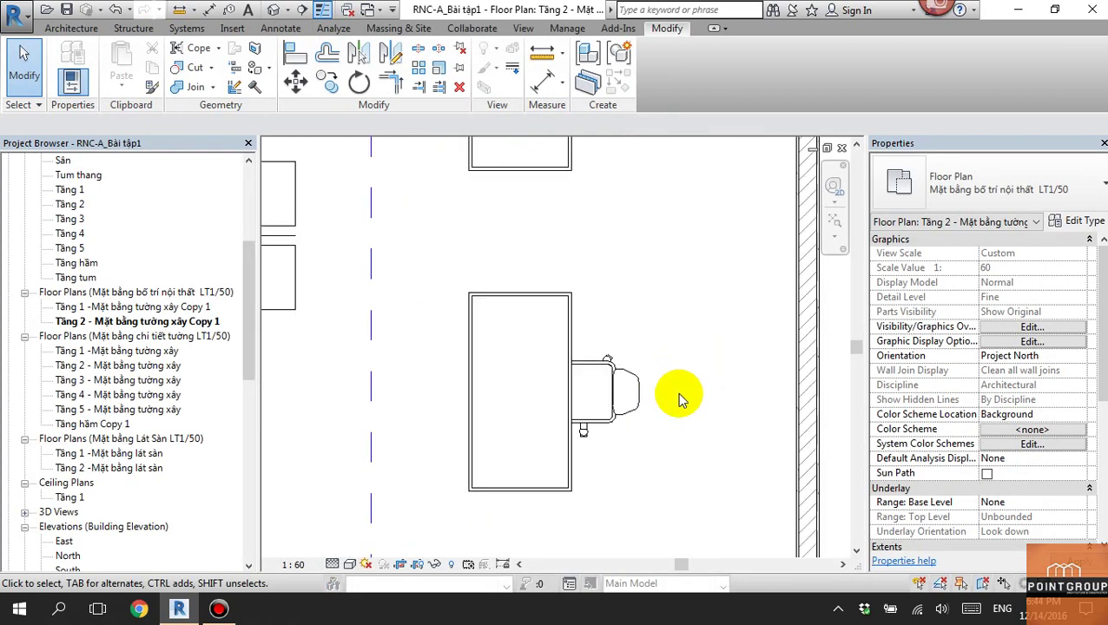
scroll(653, 391, up, 3)
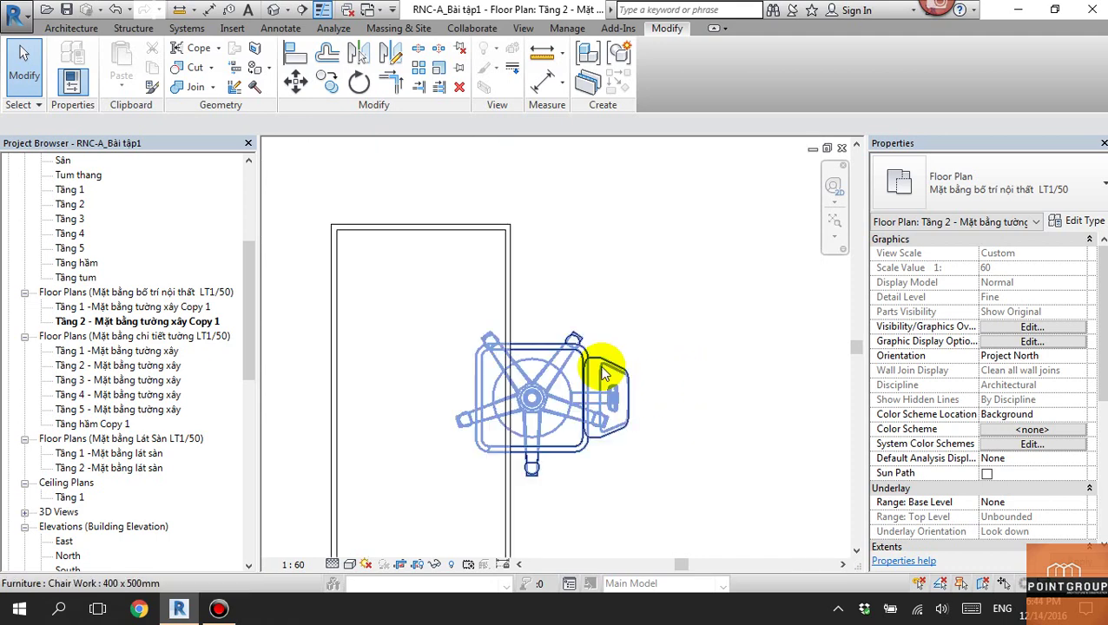
drag(594, 251, 460, 414)
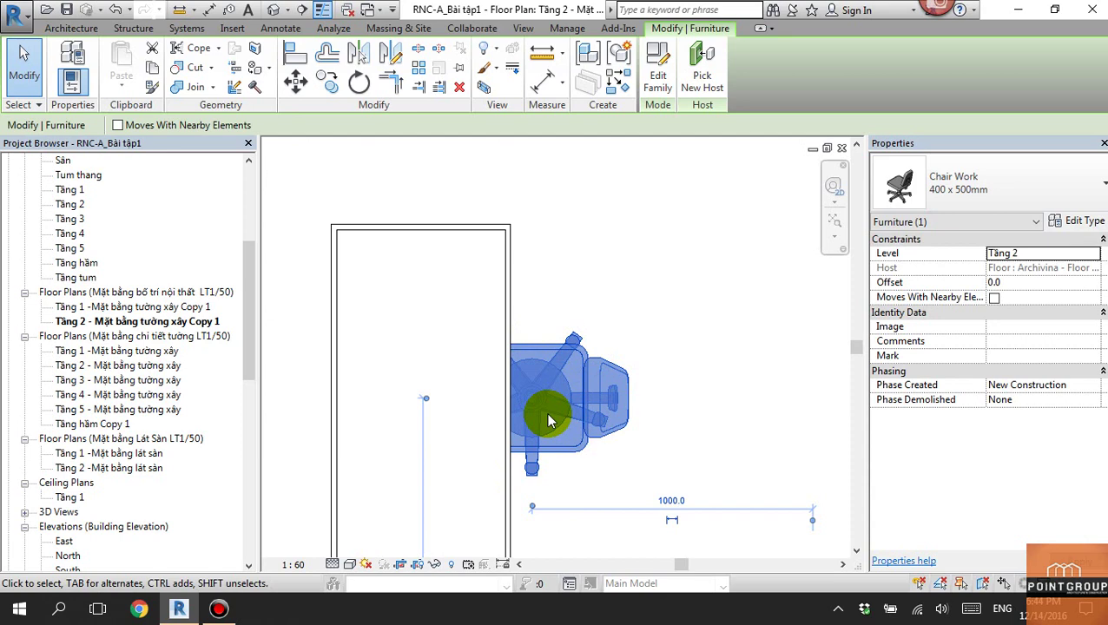
click(608, 330)
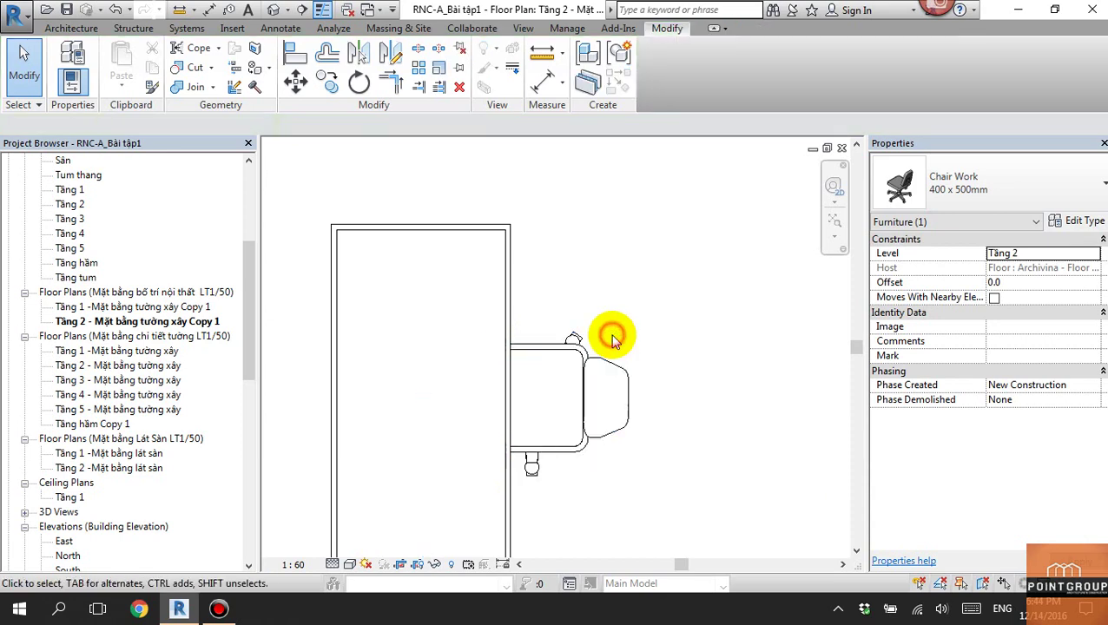
Zoom and pan the Tầng 2 plan to check the chairs at the cubicle workstations.
scroll(634, 347, down, 5)
scroll(651, 363, up, 3)
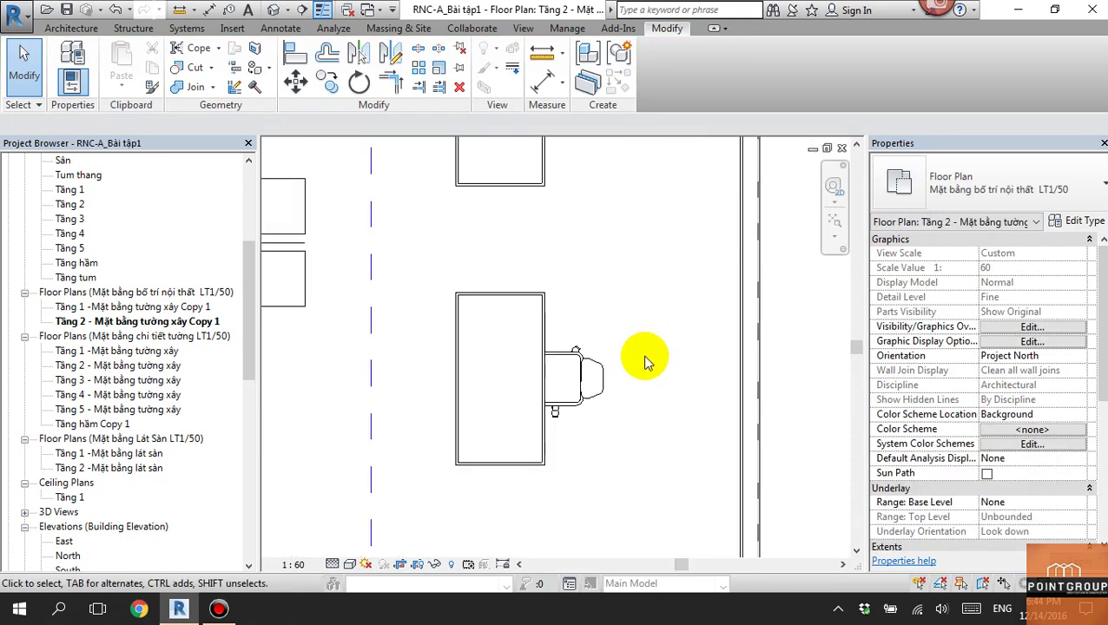
scroll(644, 365, down, 2)
middle_drag(664, 383, 689, 380)
scroll(689, 381, down, 1)
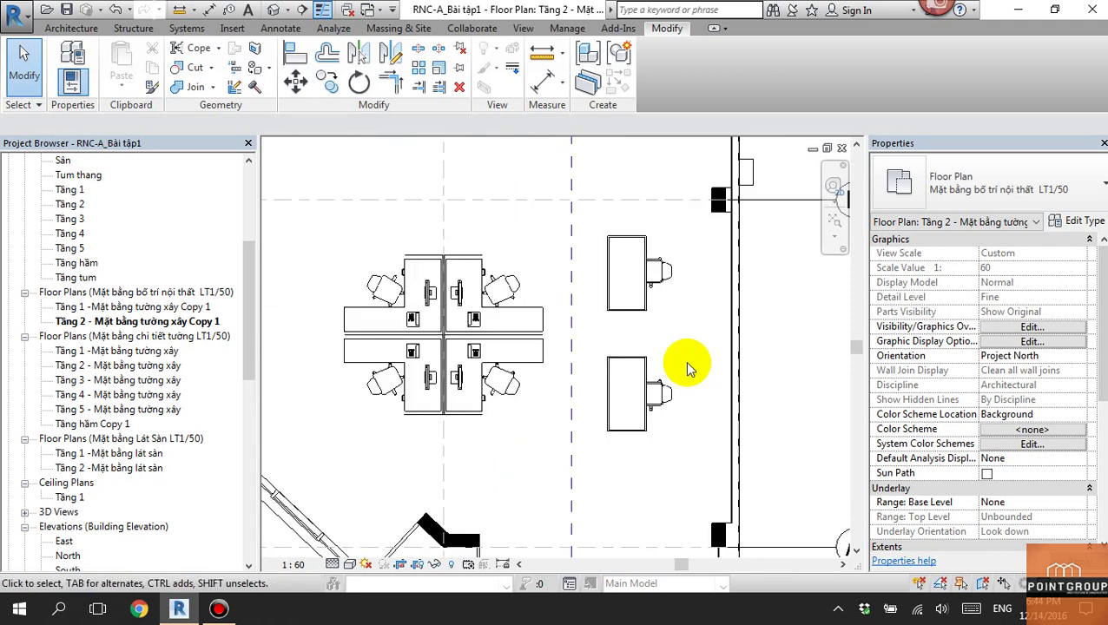
scroll(531, 426, down, 1)
middle_drag(531, 426, 606, 420)
scroll(606, 403, up, 1)
scroll(618, 429, up, 1)
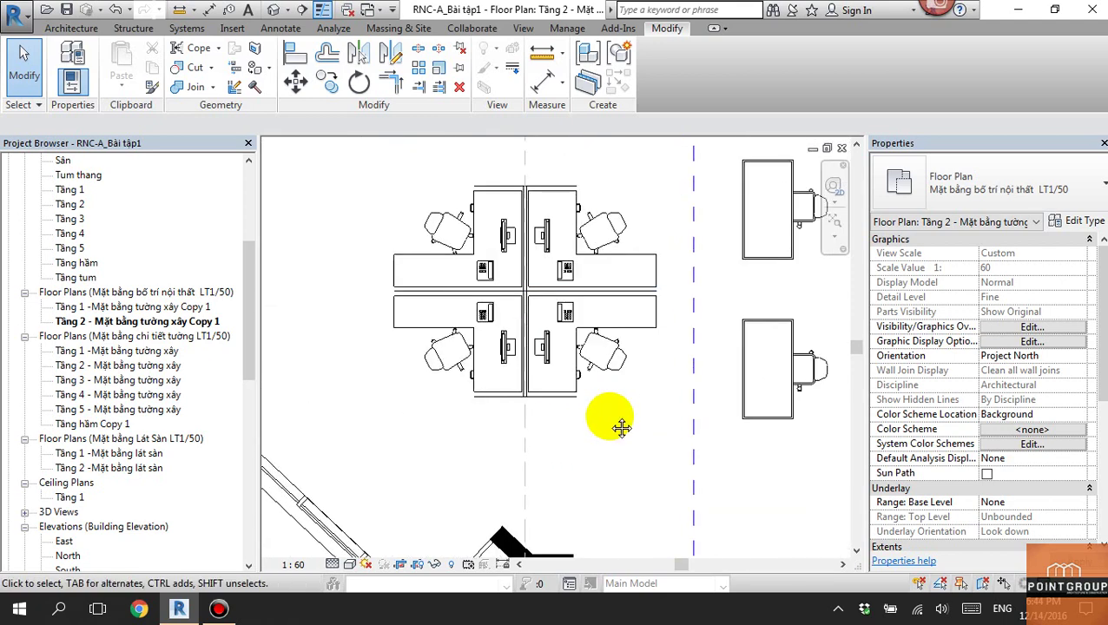
scroll(605, 438, up, 1)
click(599, 401)
click(607, 445)
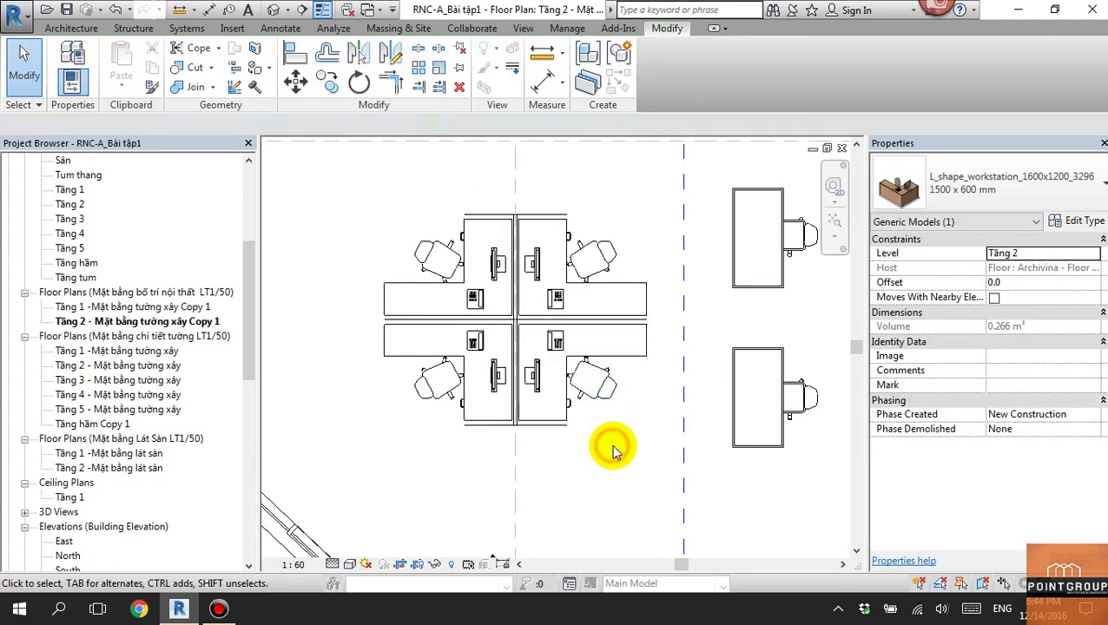
middle_drag(618, 454, 623, 458)
scroll(617, 453, down, 2)
scroll(610, 449, up, 2)
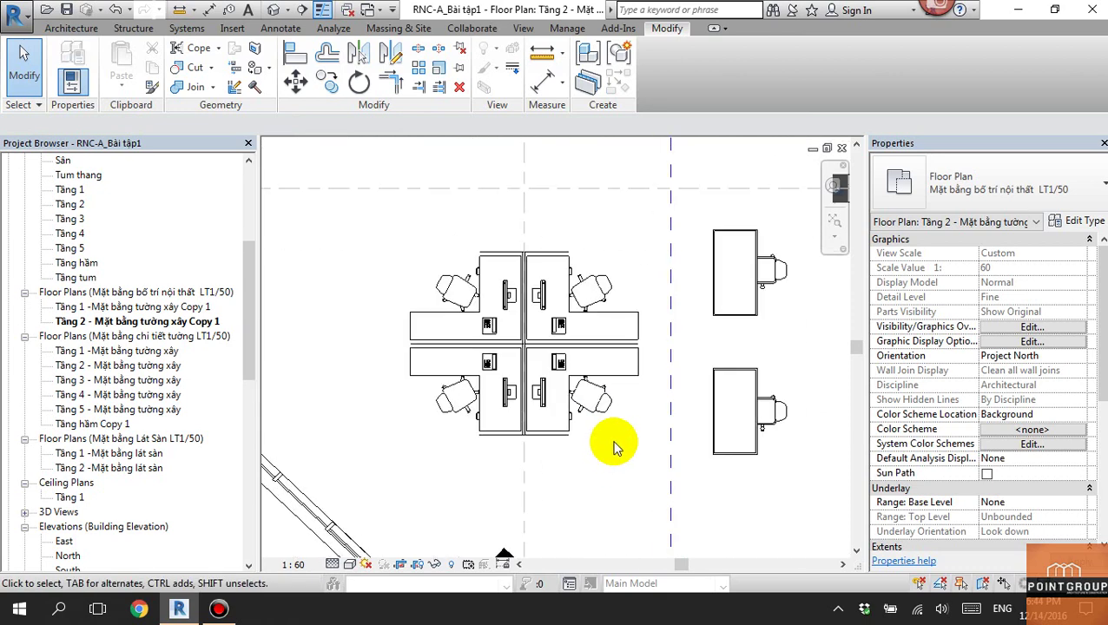
Review the Tag All Not Tagged categories and cancel without tagging anything.
click(286, 31)
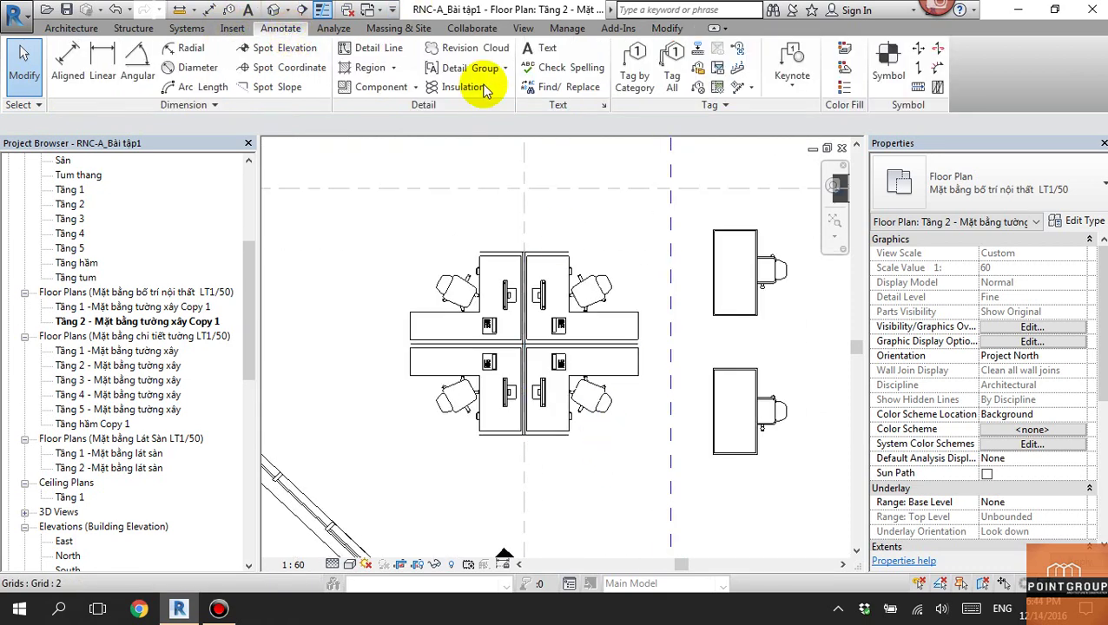
click(671, 87)
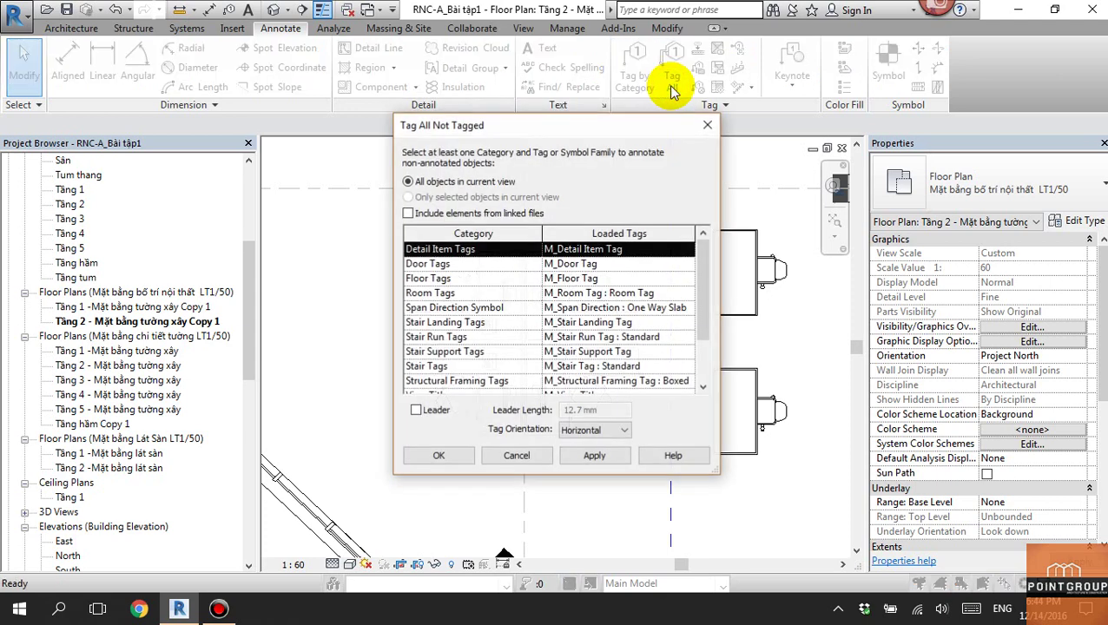
click(478, 309)
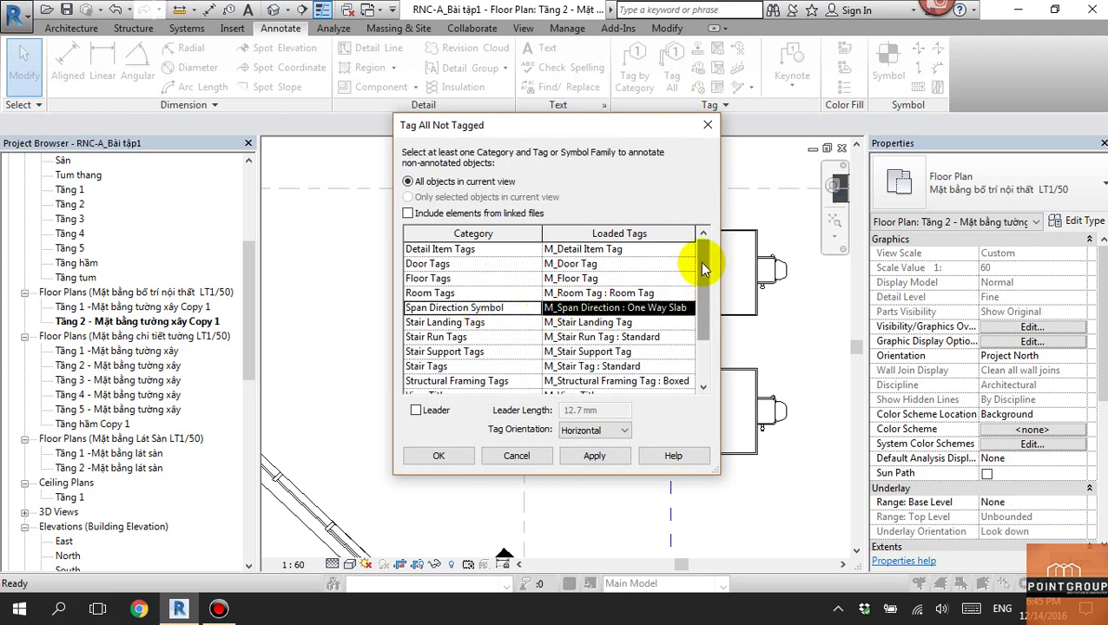
click(707, 125)
Select the cubicle L-shaped workstation and flip it to its mirrored hand.
click(733, 242)
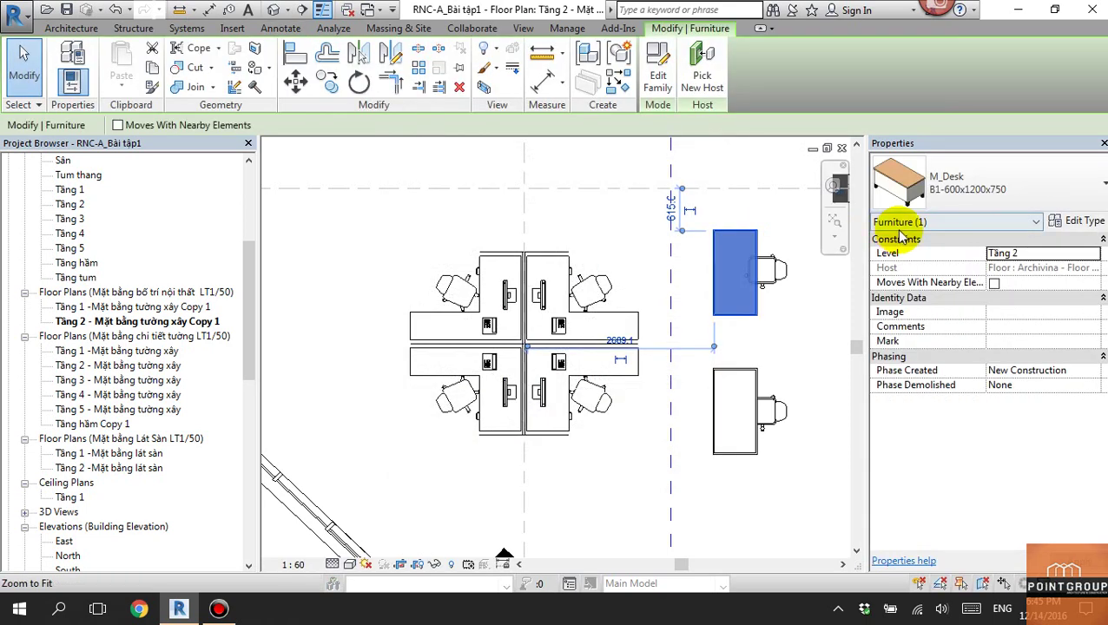
click(772, 270)
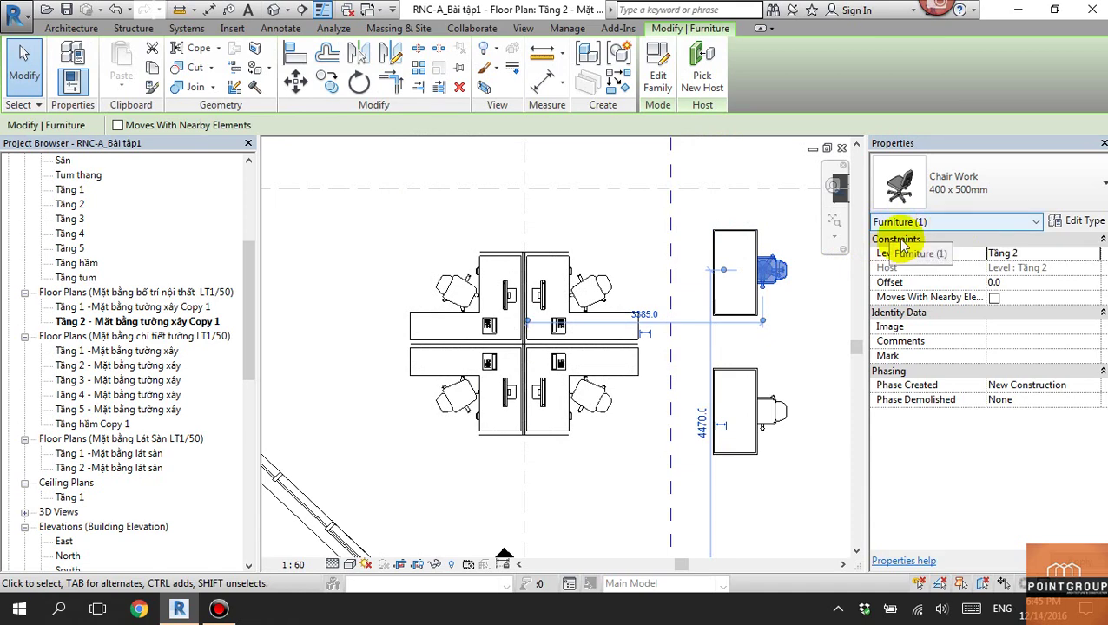
click(623, 291)
middle_drag(648, 277, 819, 279)
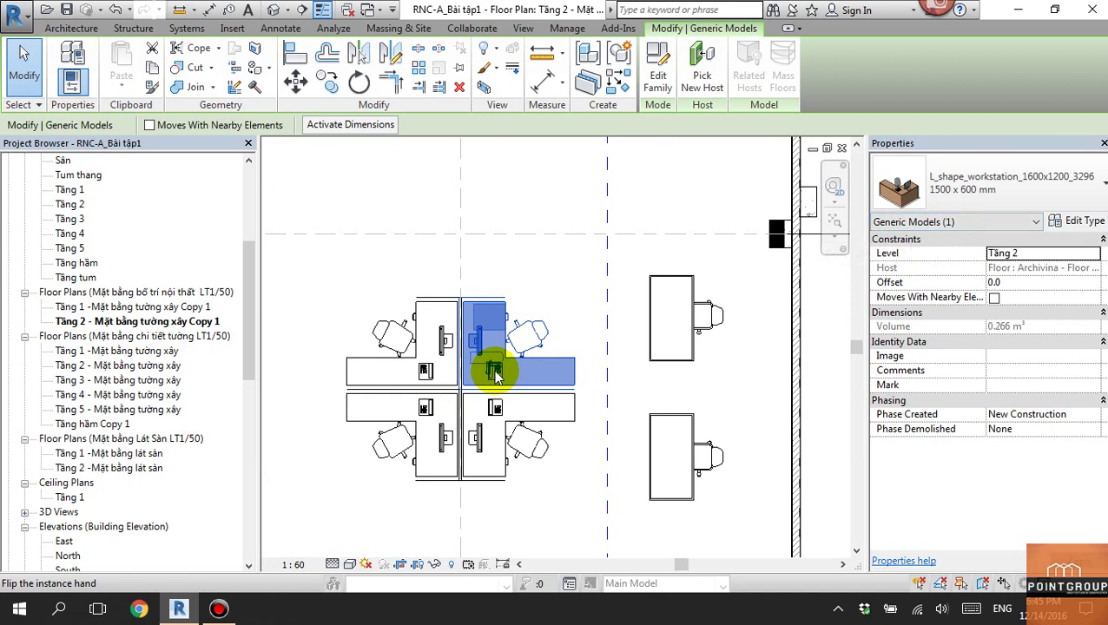
click(493, 370)
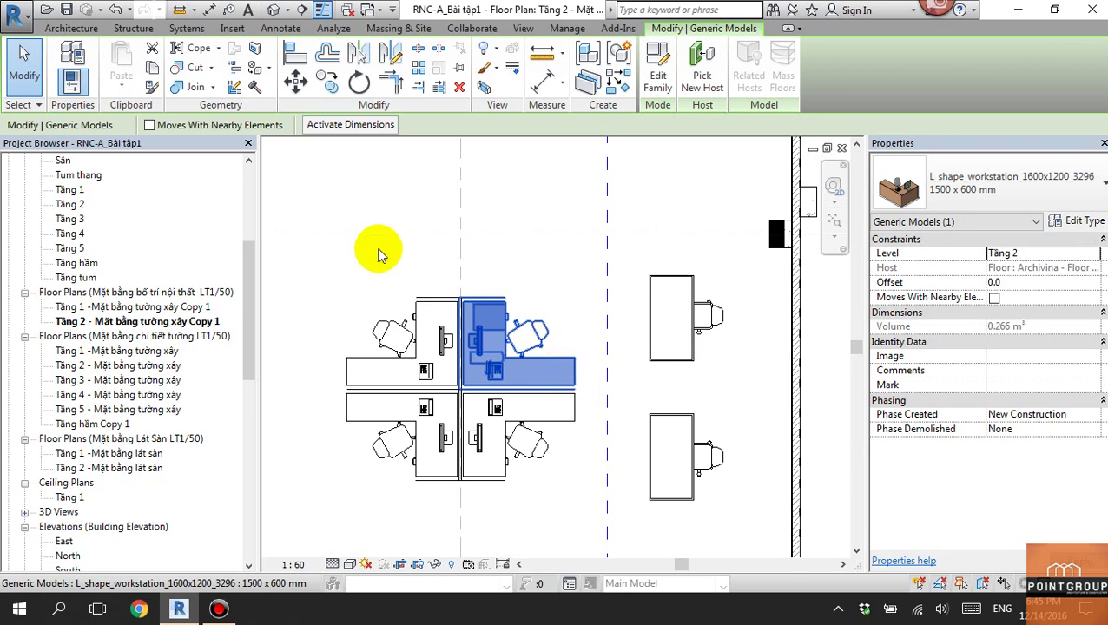
Open the L_shape_workstation family for editing and inspect its model and type parameters.
double_click(563, 365)
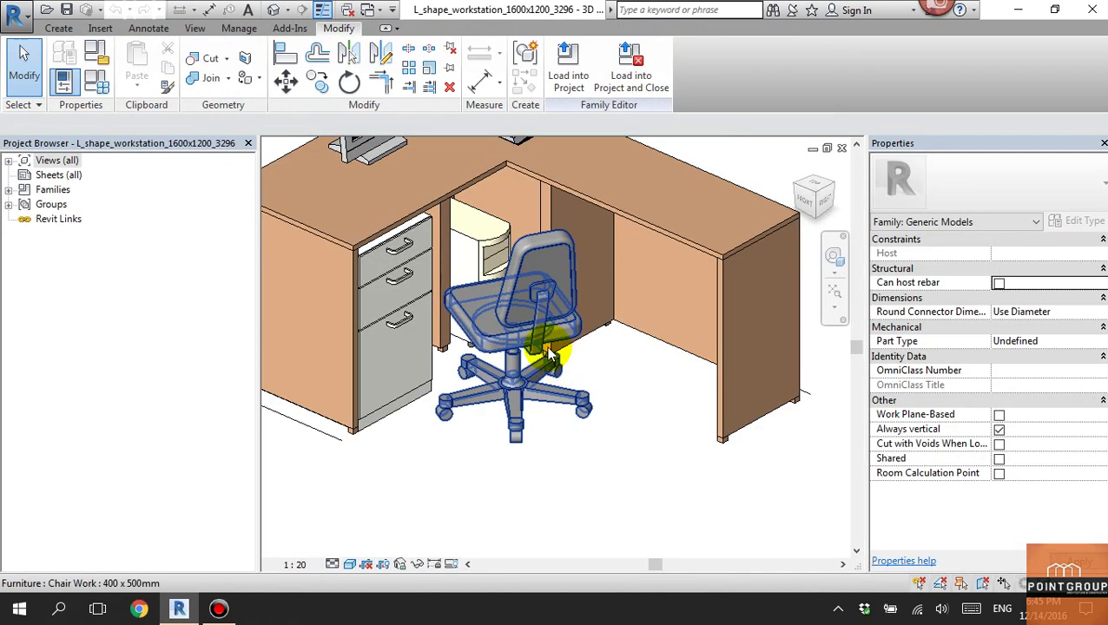
click(548, 354)
click(524, 355)
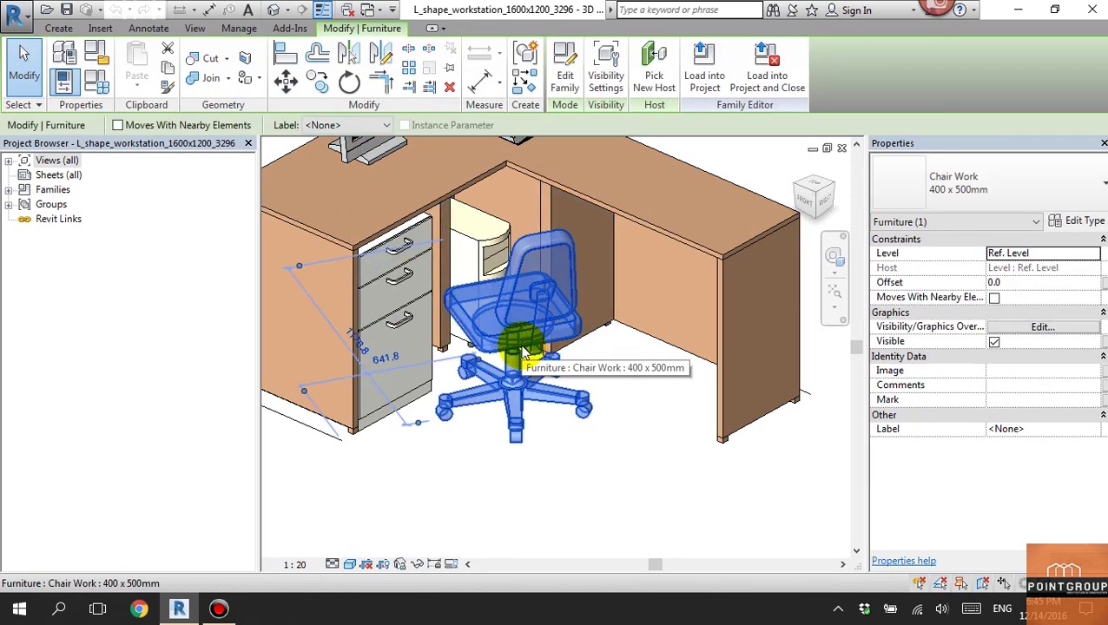
scroll(705, 383, down, 3)
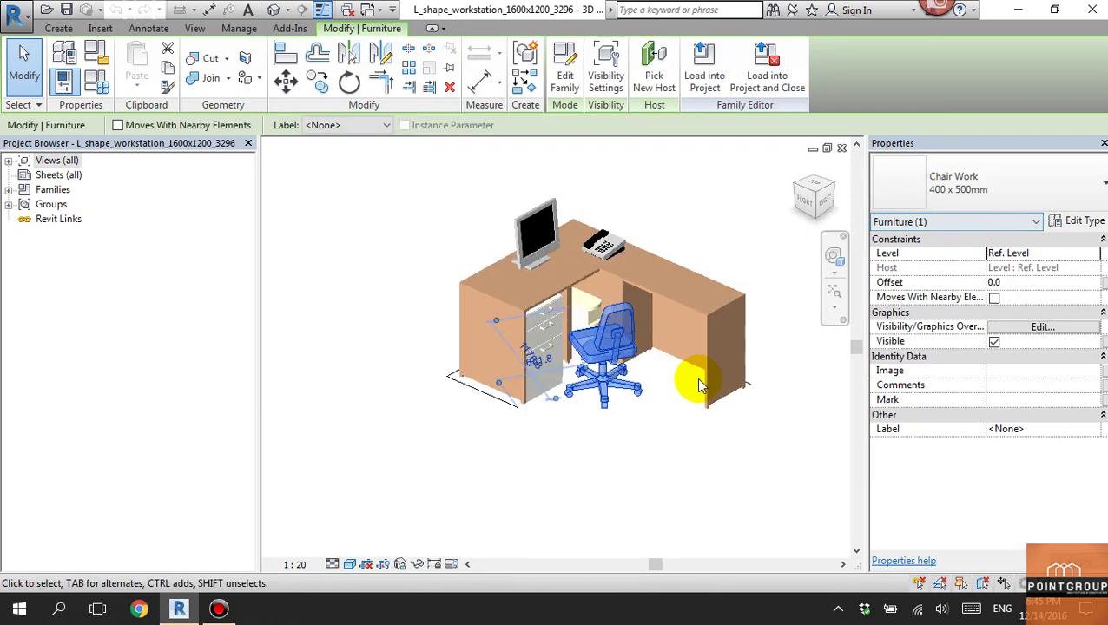
shift+middle_drag(705, 383, 470, 376)
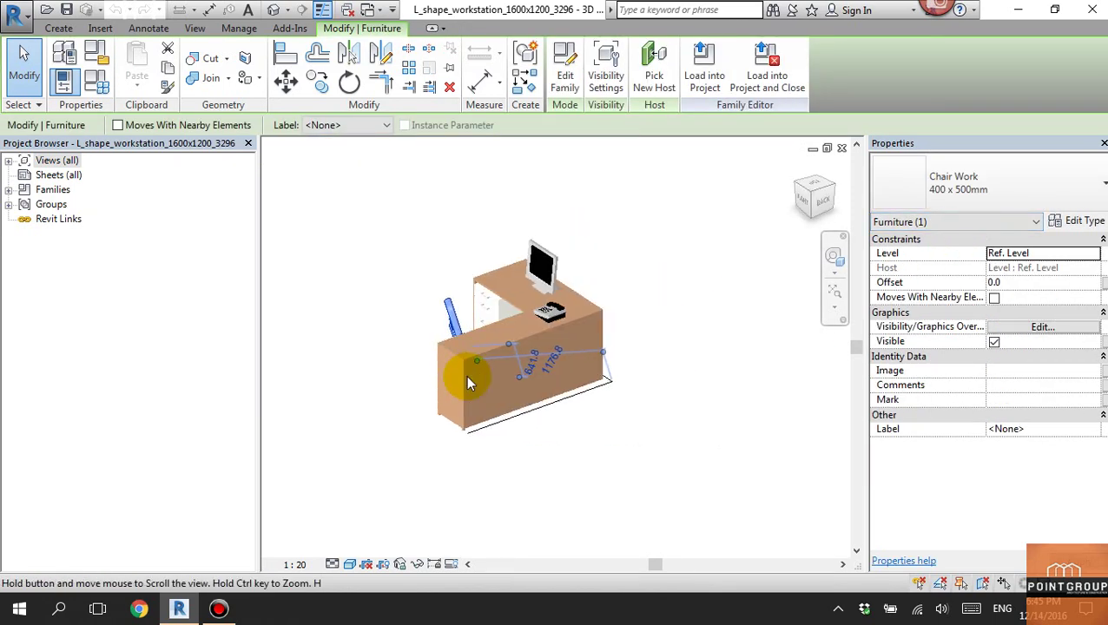
click(99, 76)
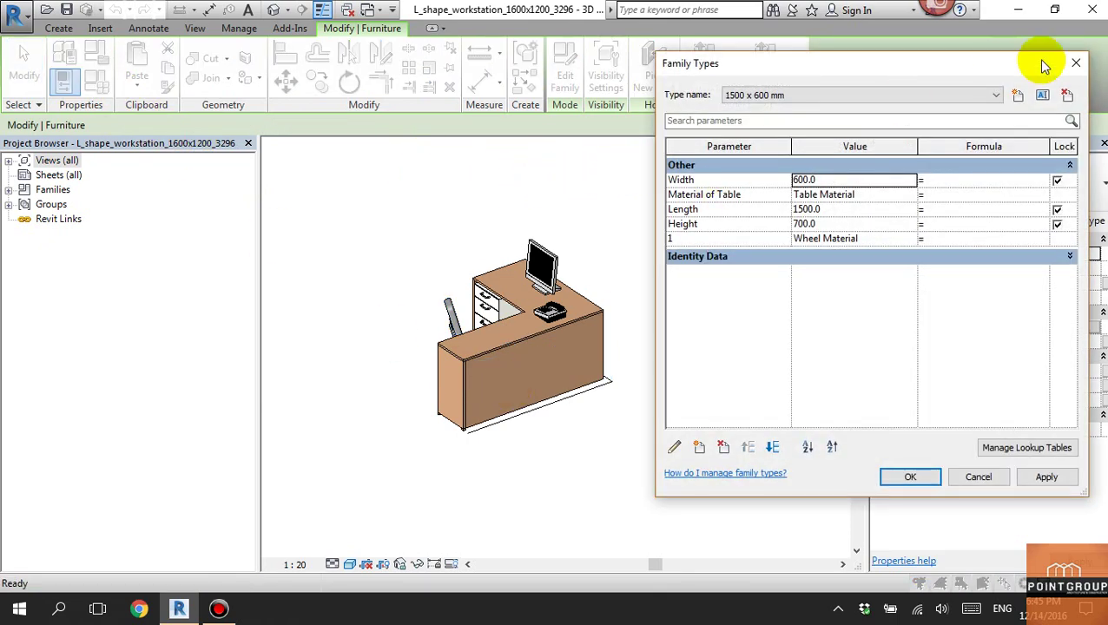
click(1073, 66)
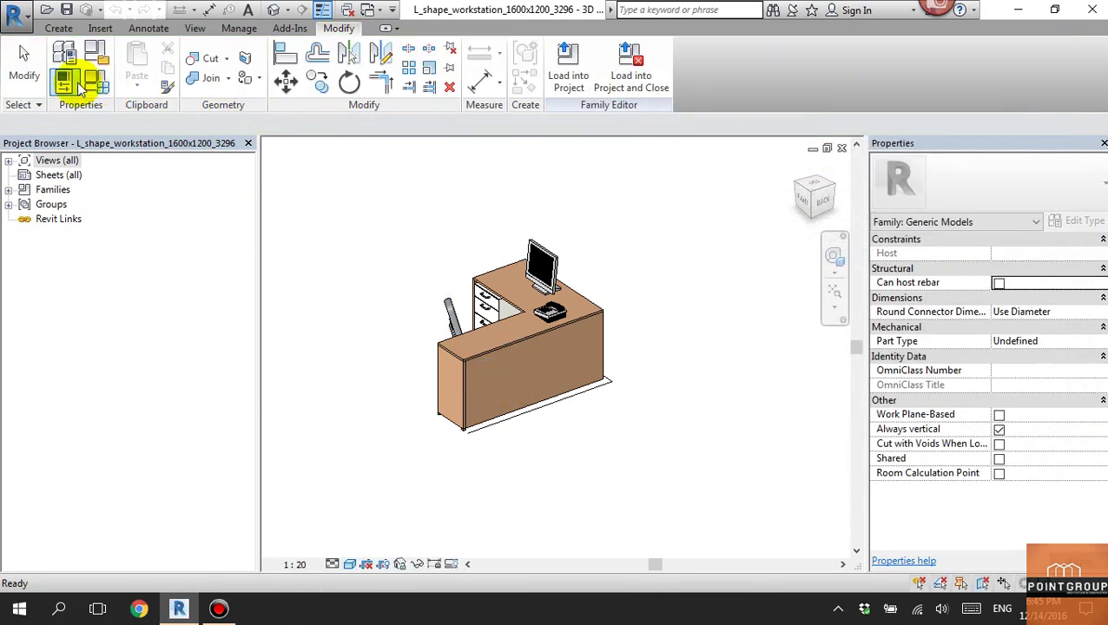
Change the family category to Furniture and load it back into the project.
click(91, 52)
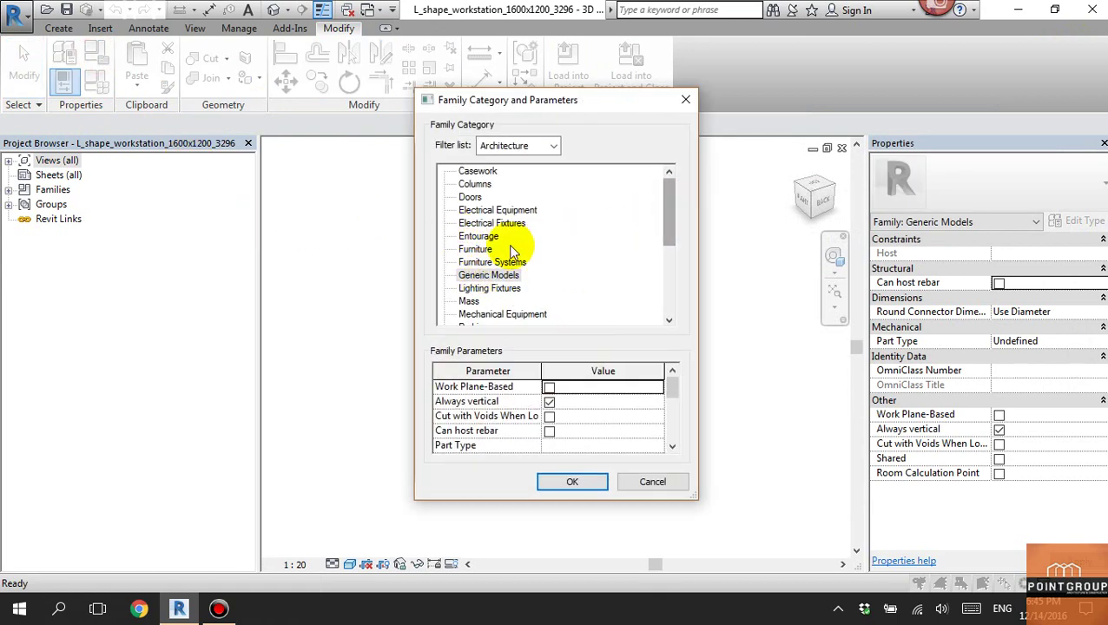
click(487, 249)
click(569, 483)
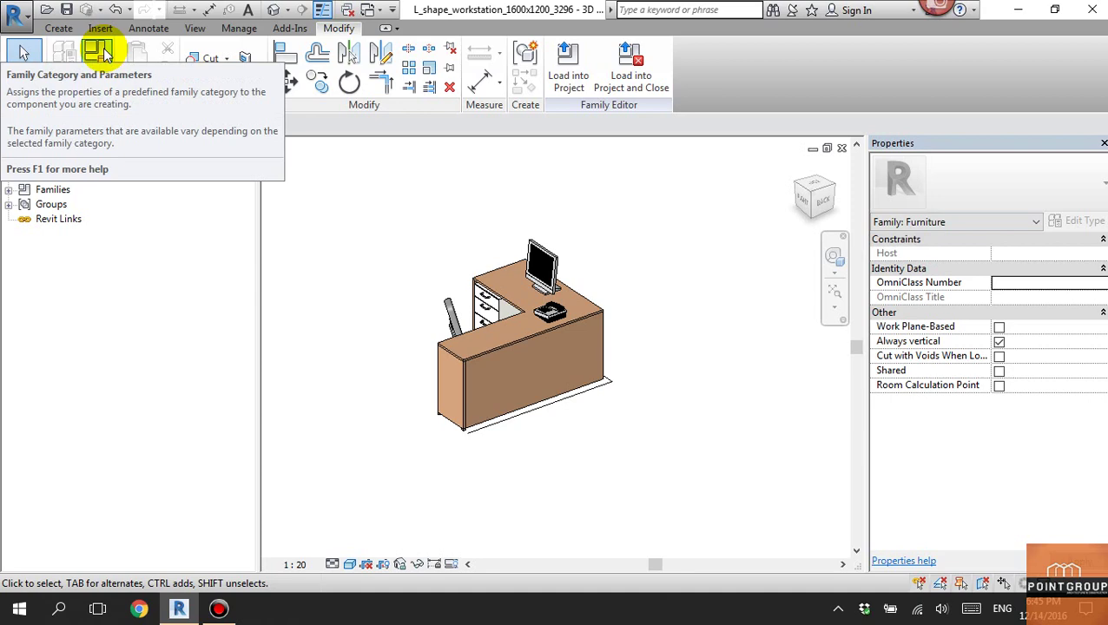
click(577, 87)
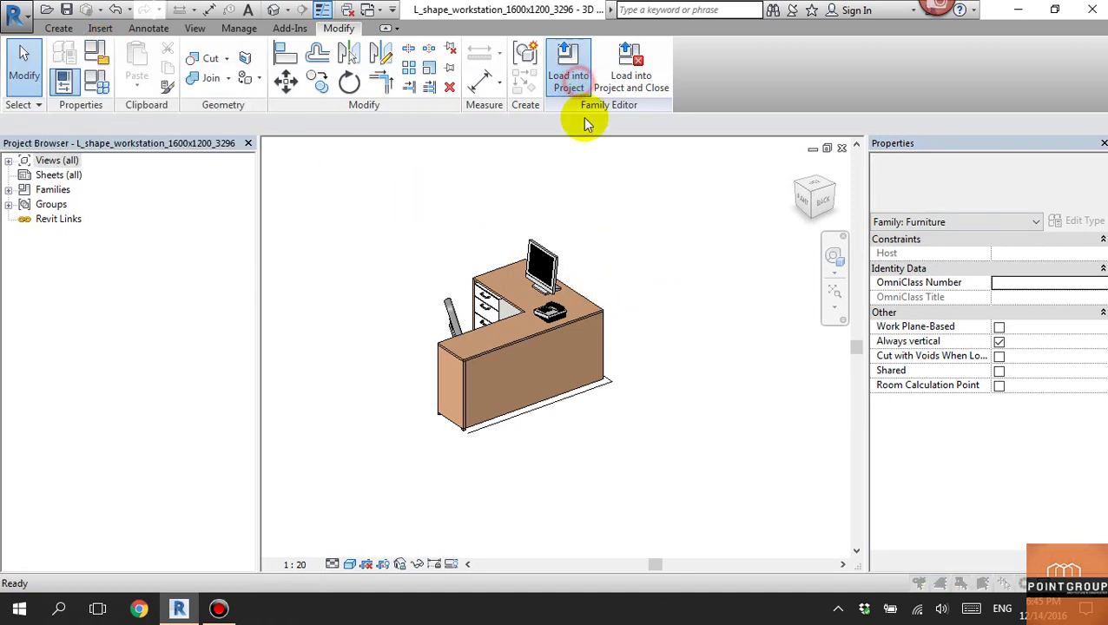
click(524, 427)
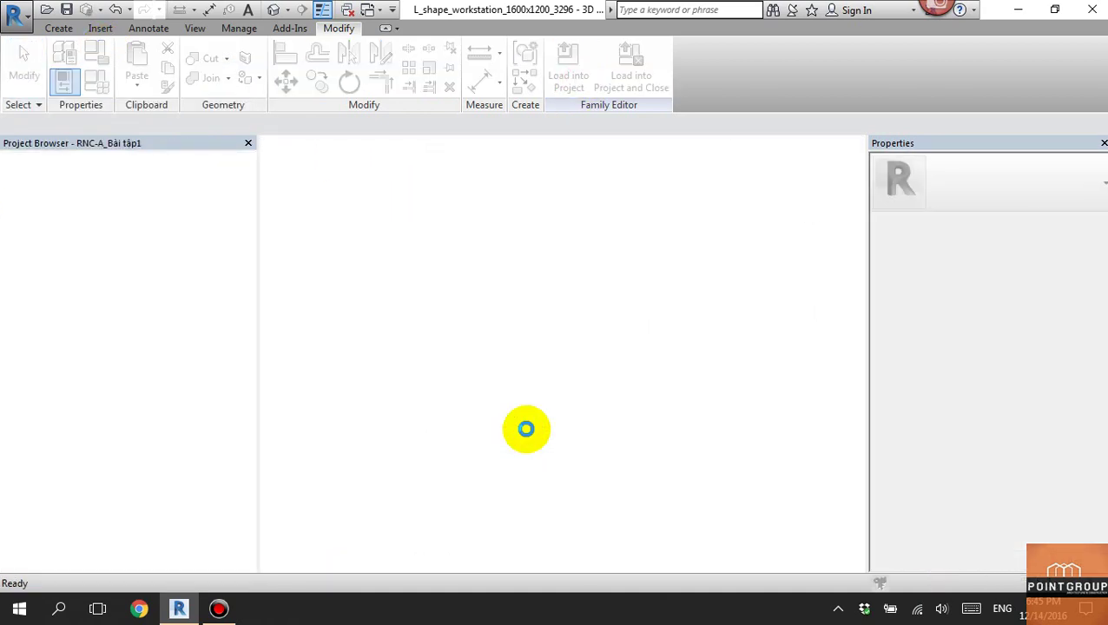
Overwrite the existing workstation family version and confirm it now reports as Furniture.
click(539, 266)
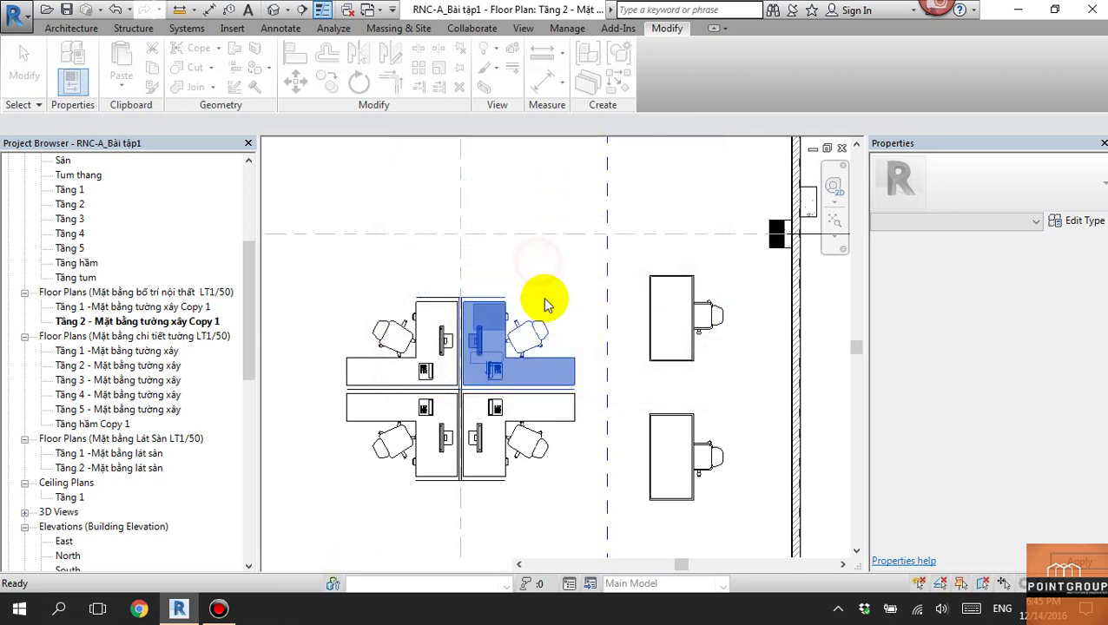
click(575, 330)
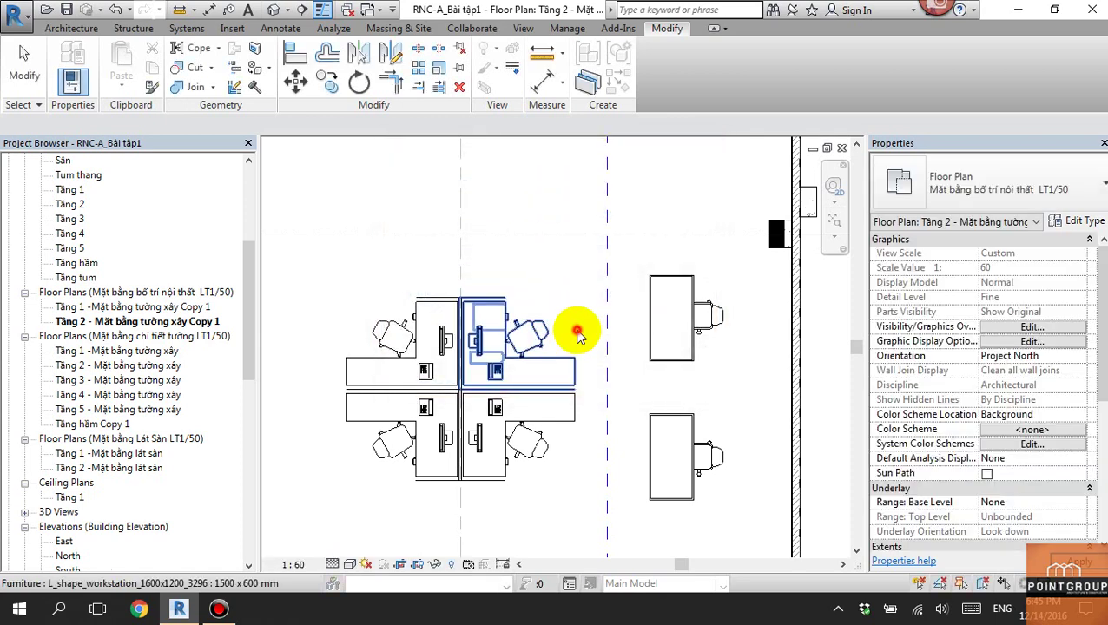
click(575, 266)
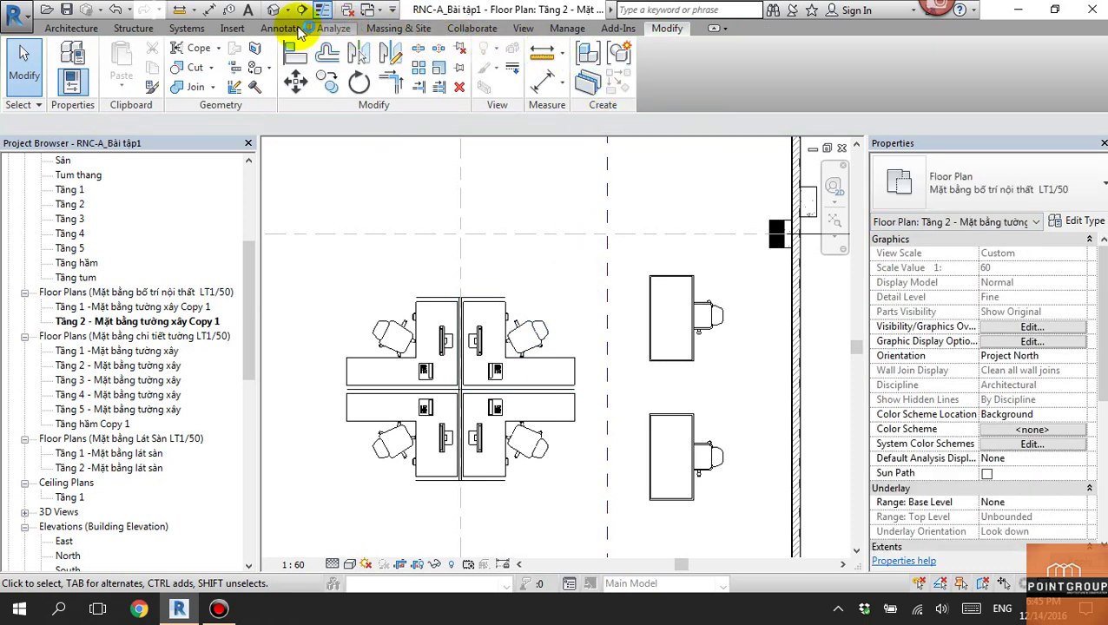
Review the Tag All Not Tagged category list and close it without tagging.
click(282, 29)
click(674, 85)
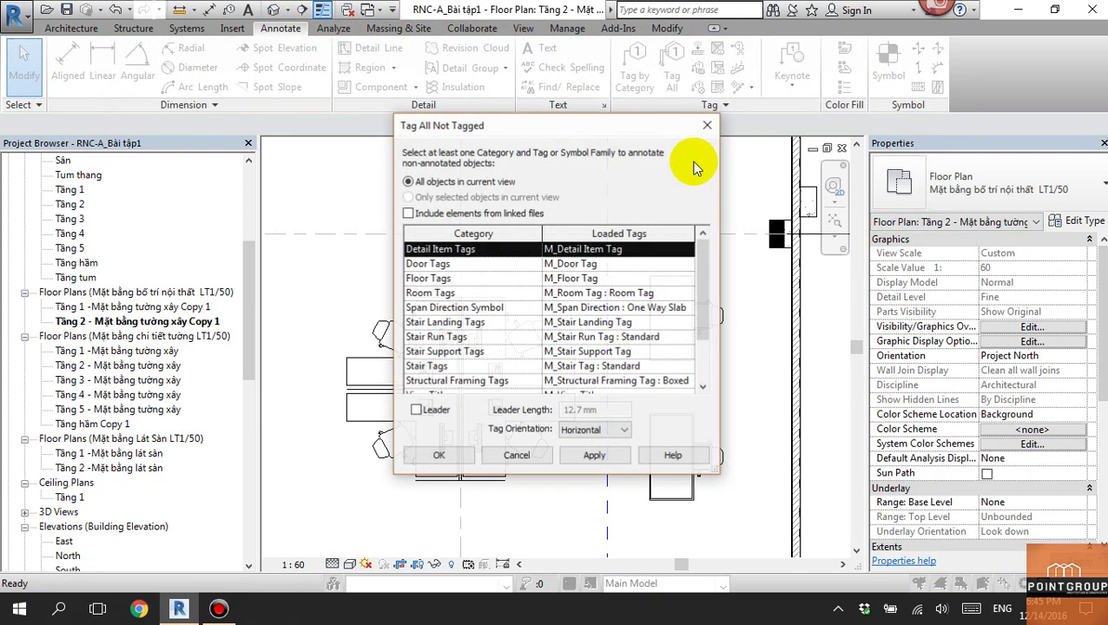
click(473, 308)
scroll(502, 343, down, 2)
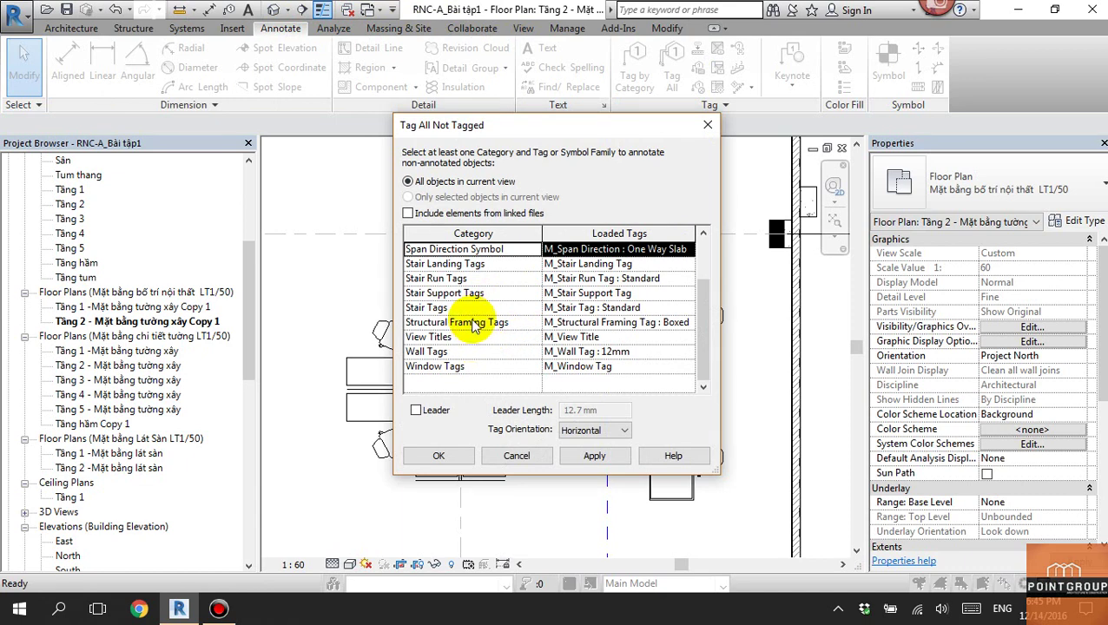
scroll(476, 327, up, 2)
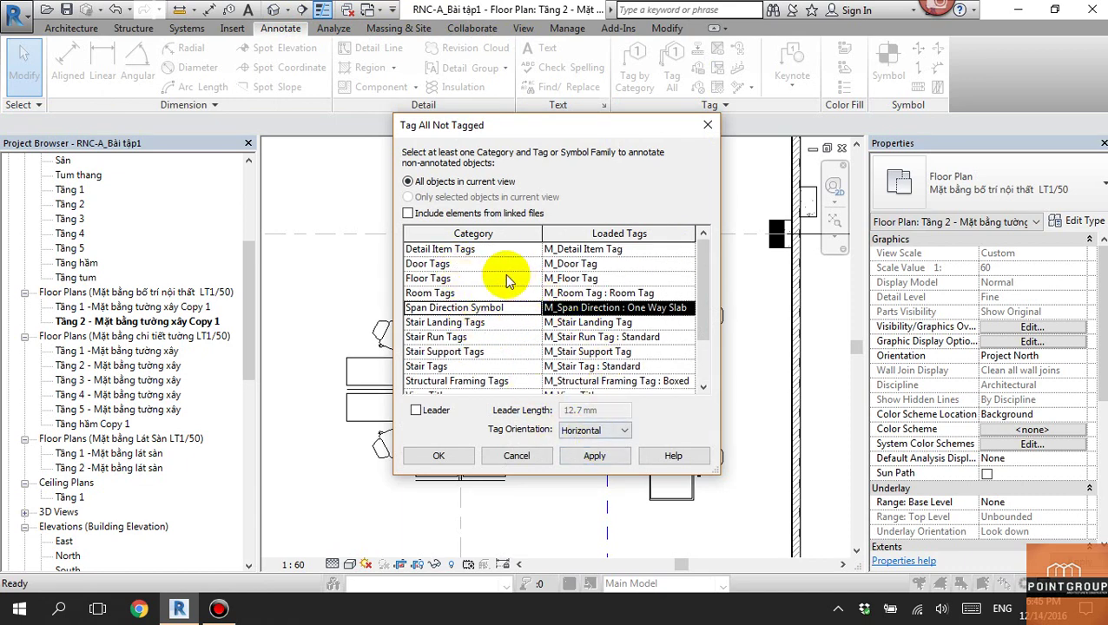
click(709, 125)
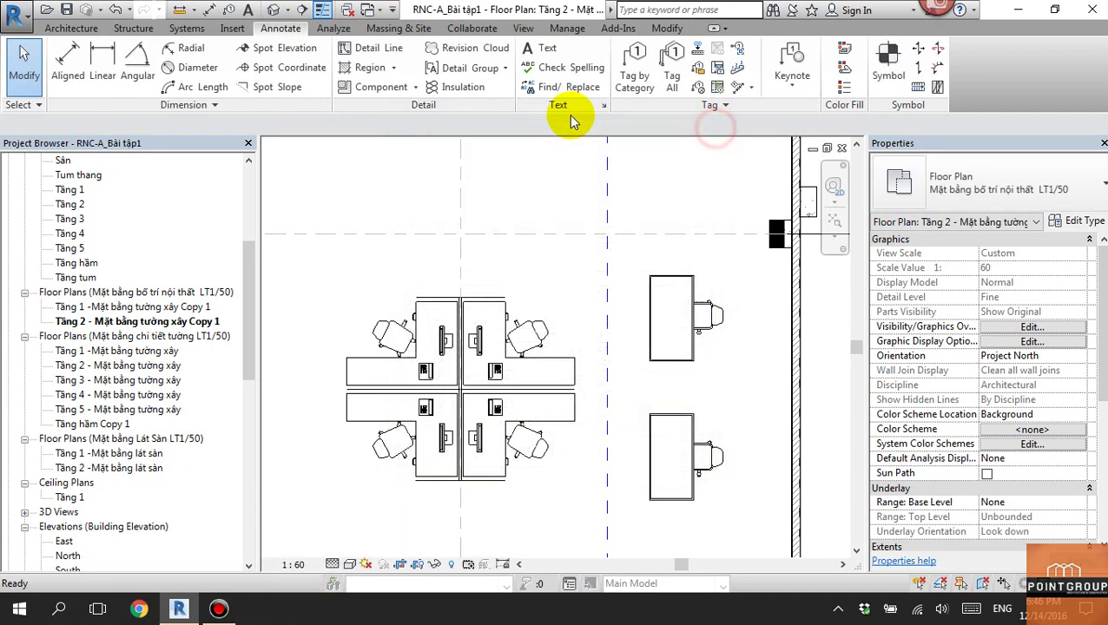
Load M_Furniture Tag from Annotations\Architectural as the Furniture category's tag.
click(728, 107)
click(702, 127)
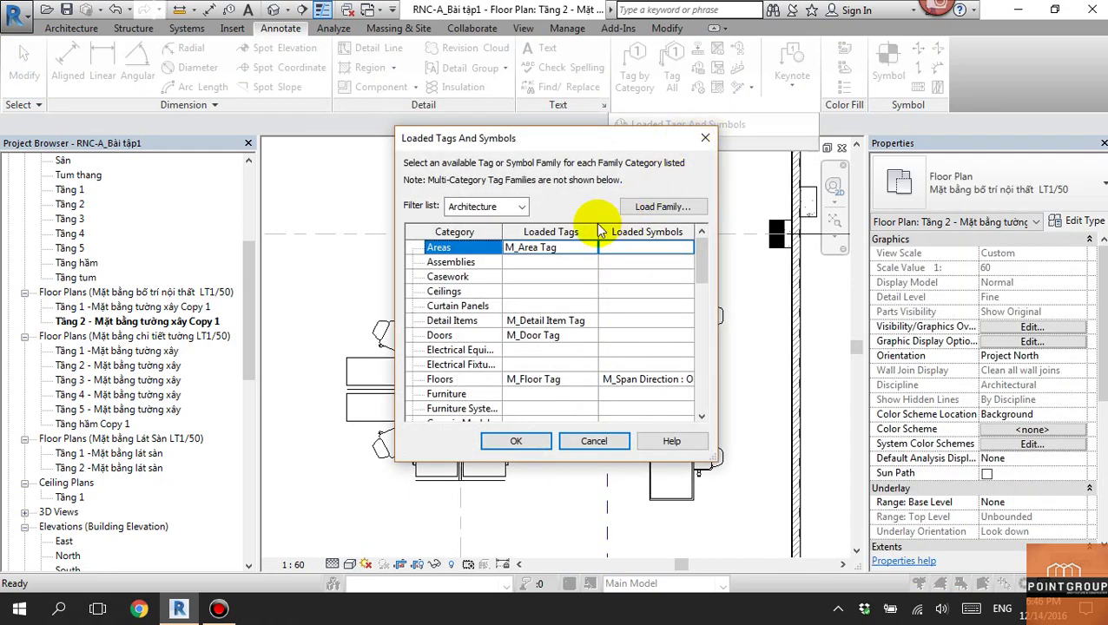
click(669, 213)
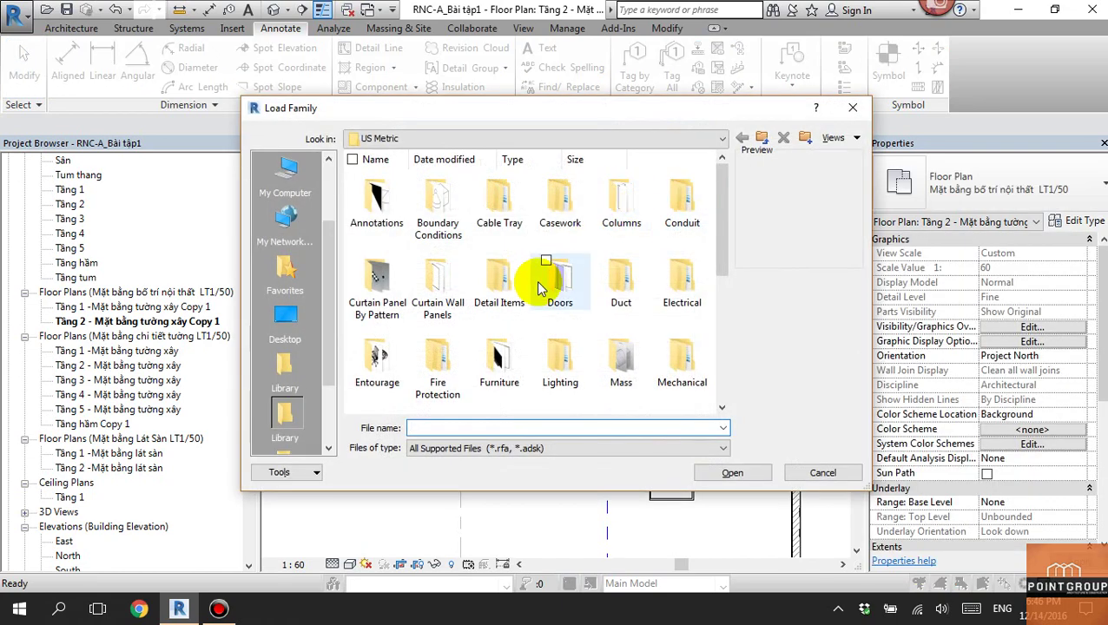
double_click(375, 193)
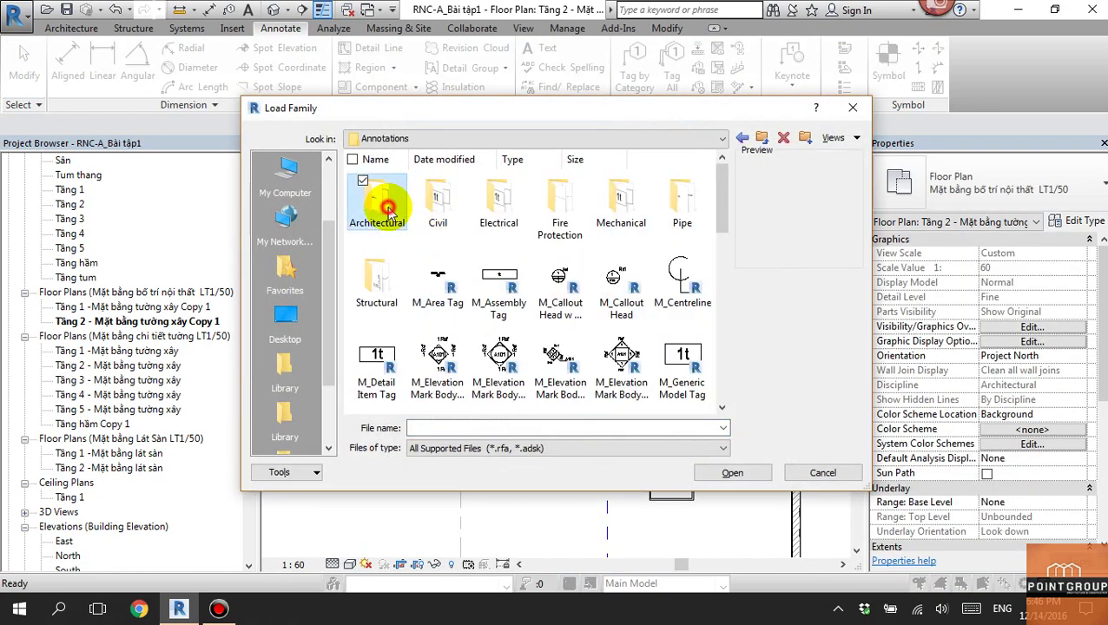
double_click(383, 193)
click(832, 137)
click(849, 157)
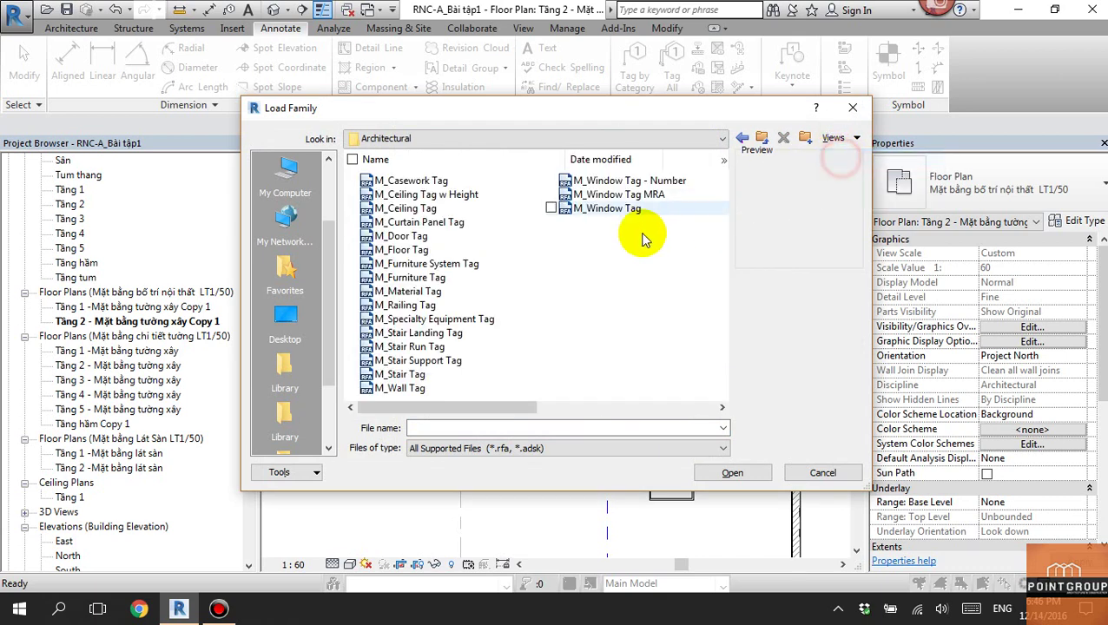
click(438, 279)
click(708, 481)
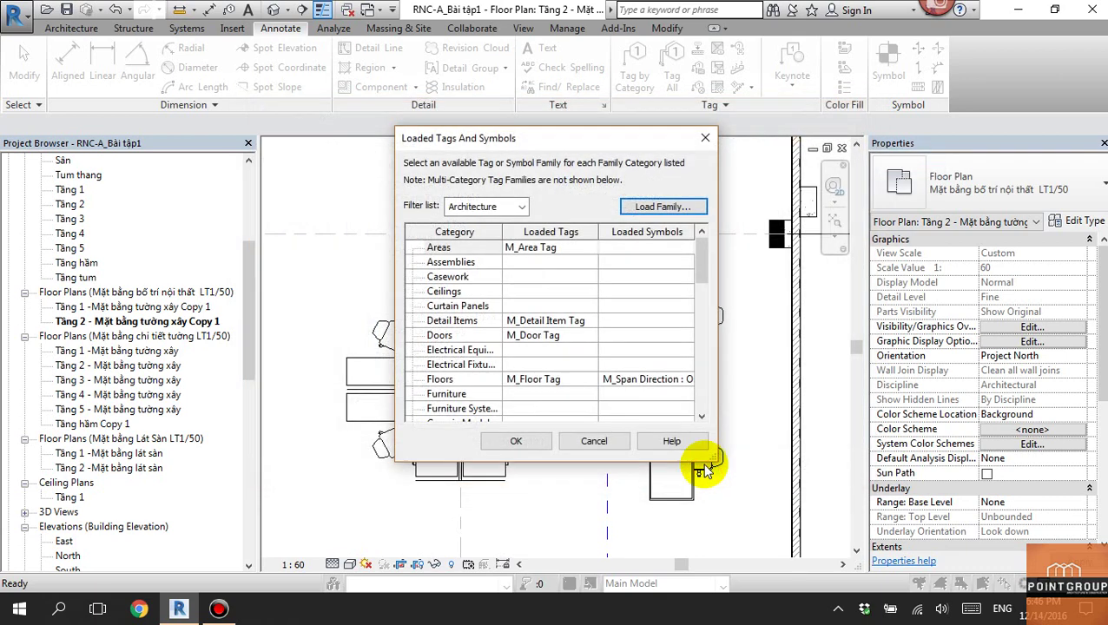
click(640, 395)
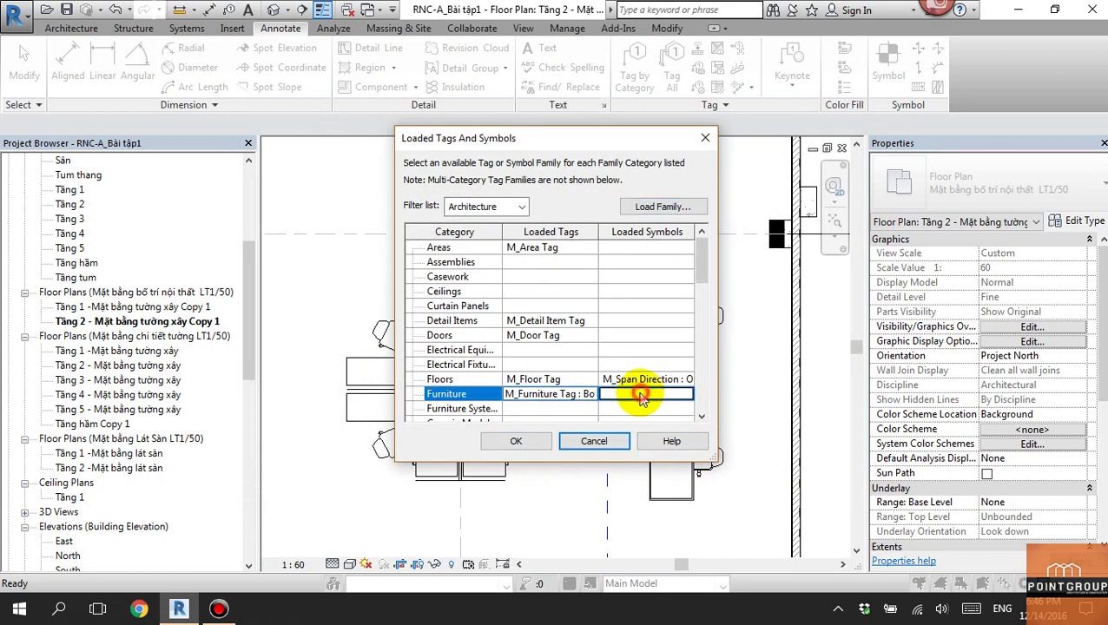
click(518, 443)
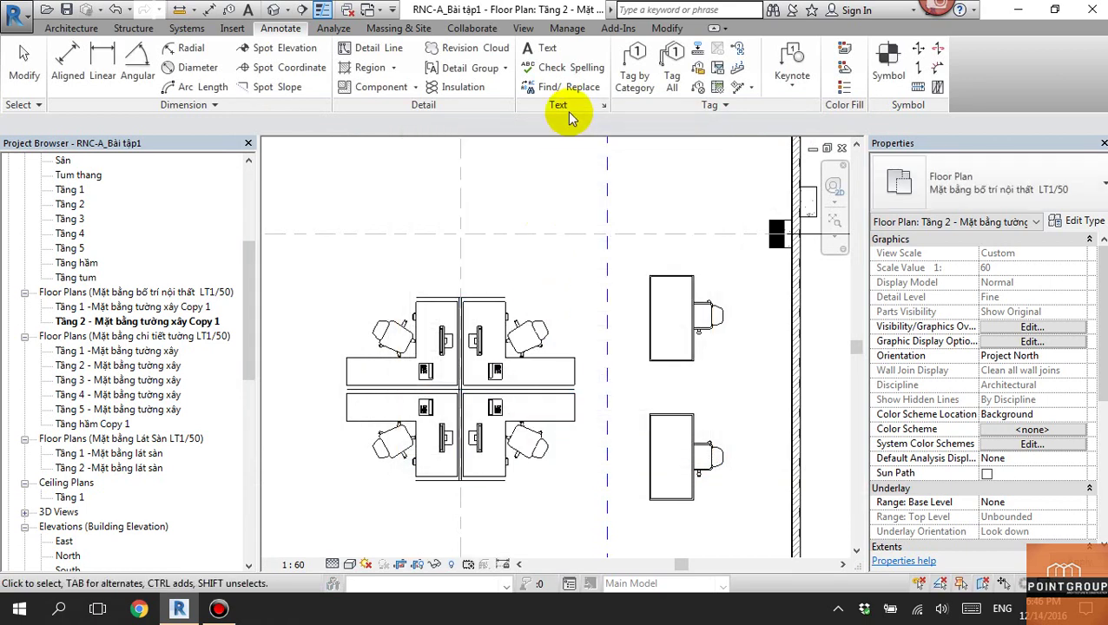
Tag all untagged furniture in the Tầng 2 plan with furniture tags.
click(669, 71)
click(451, 293)
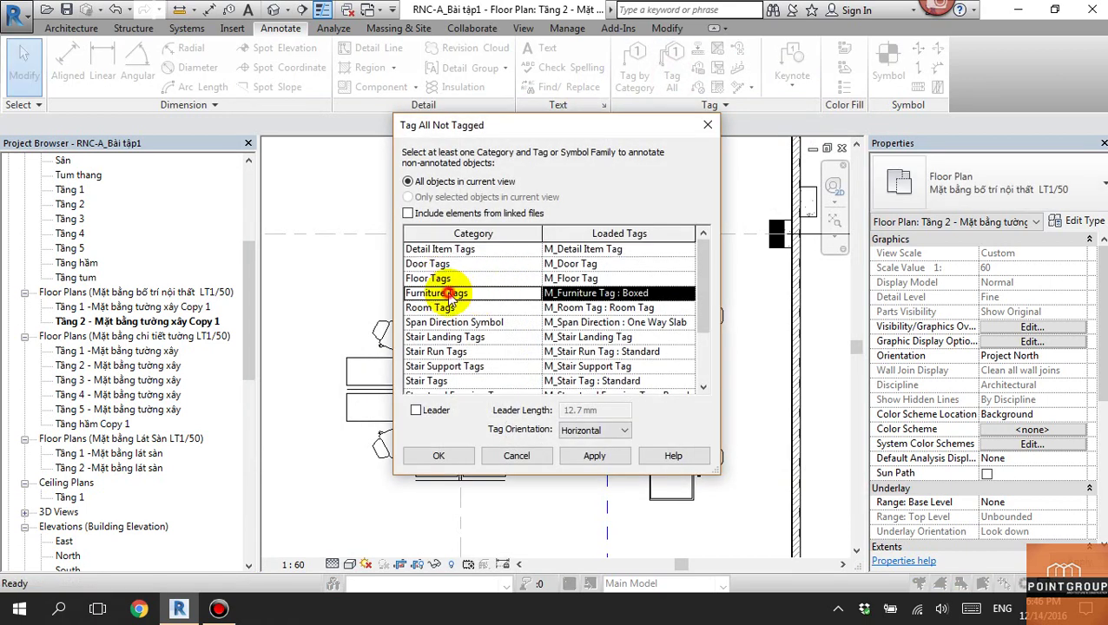
click(440, 456)
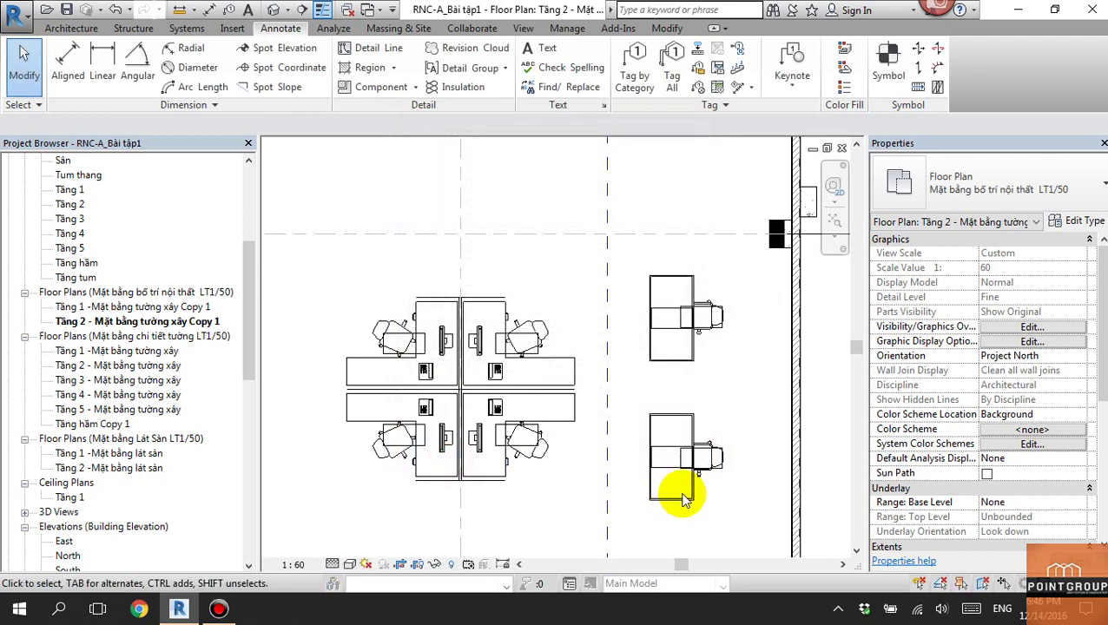
scroll(472, 338, up, 3)
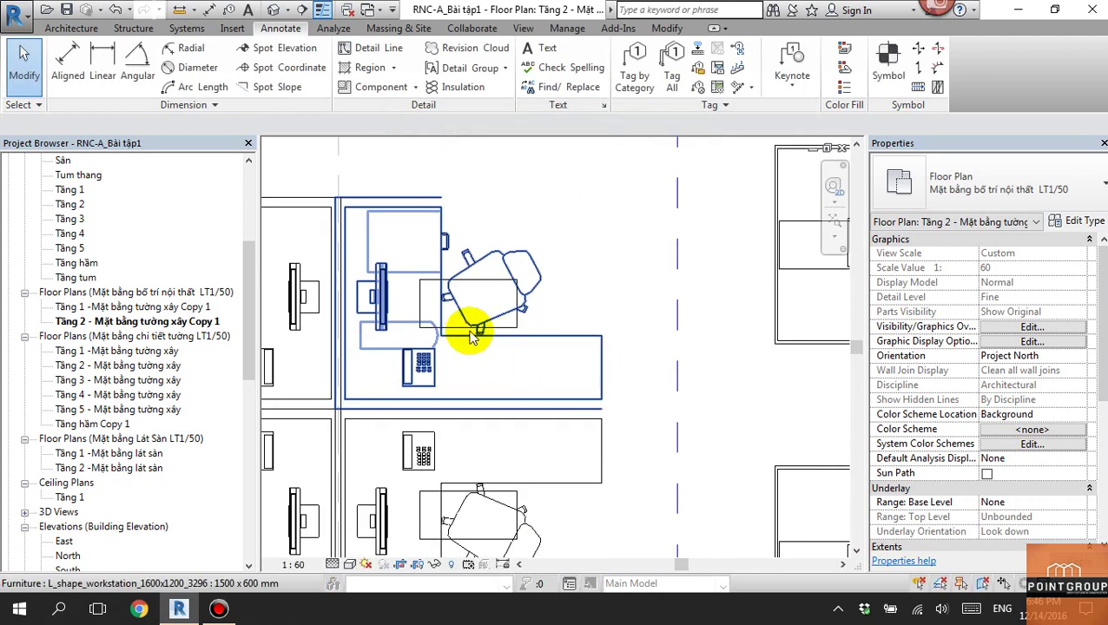
Move a '?' tag onto the right-hand desk and select the M_Desk desk.
click(517, 325)
scroll(551, 330, down, 2)
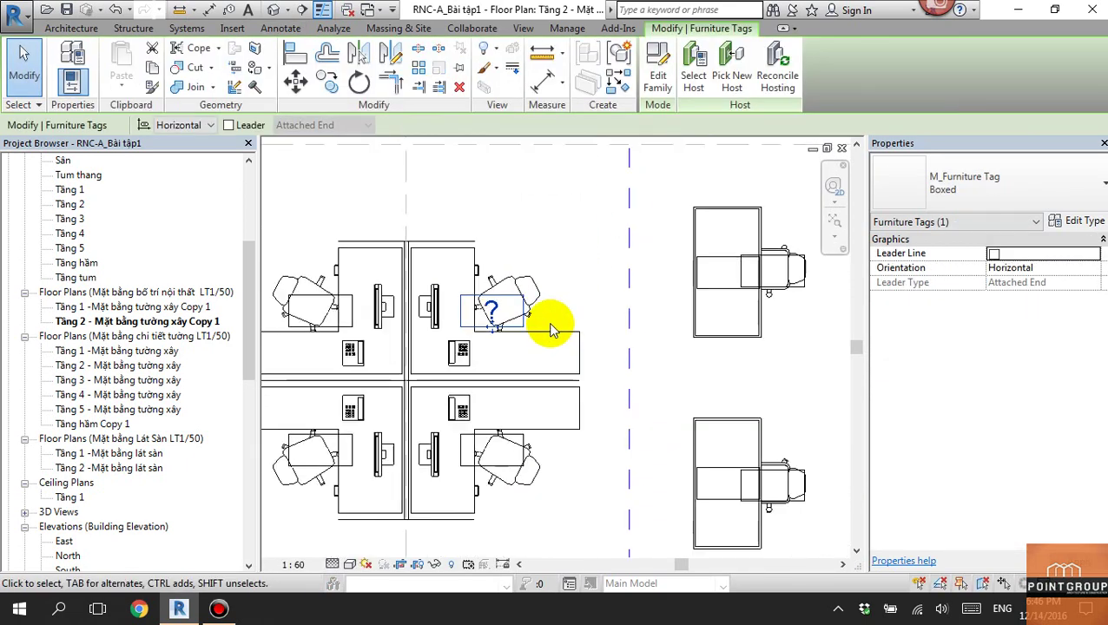
middle_drag(552, 330, 554, 340)
click(714, 304)
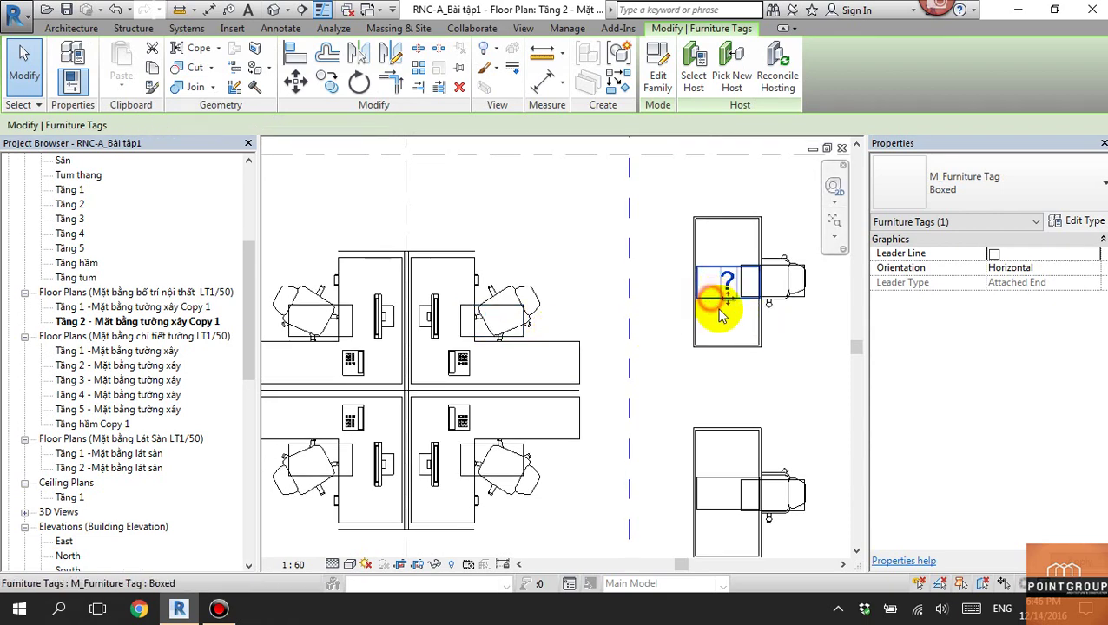
scroll(653, 376, up, 2)
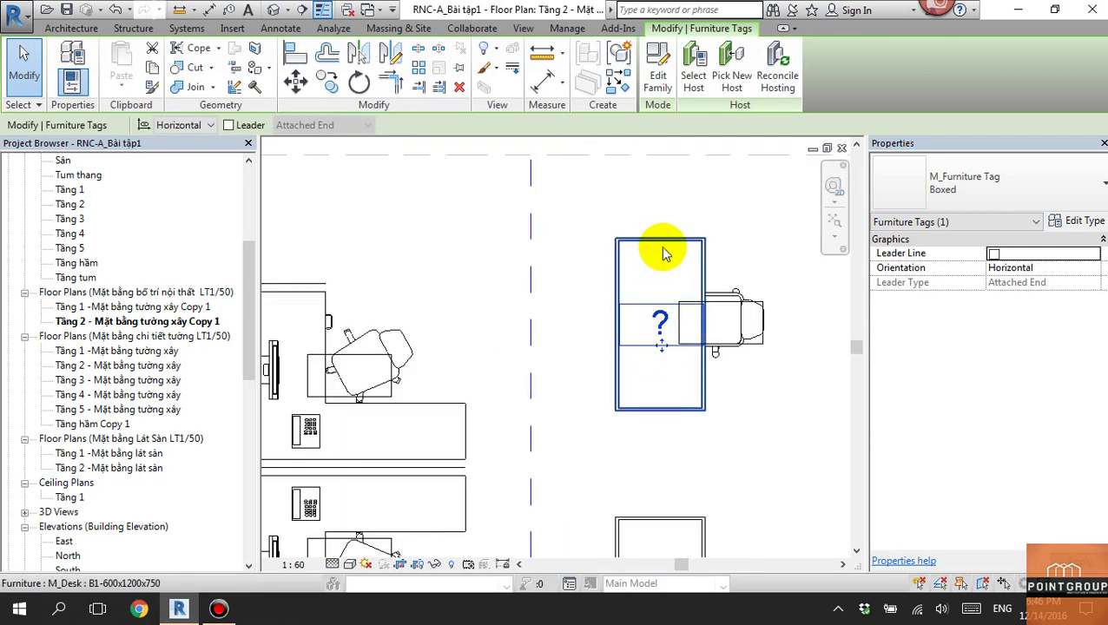
click(660, 250)
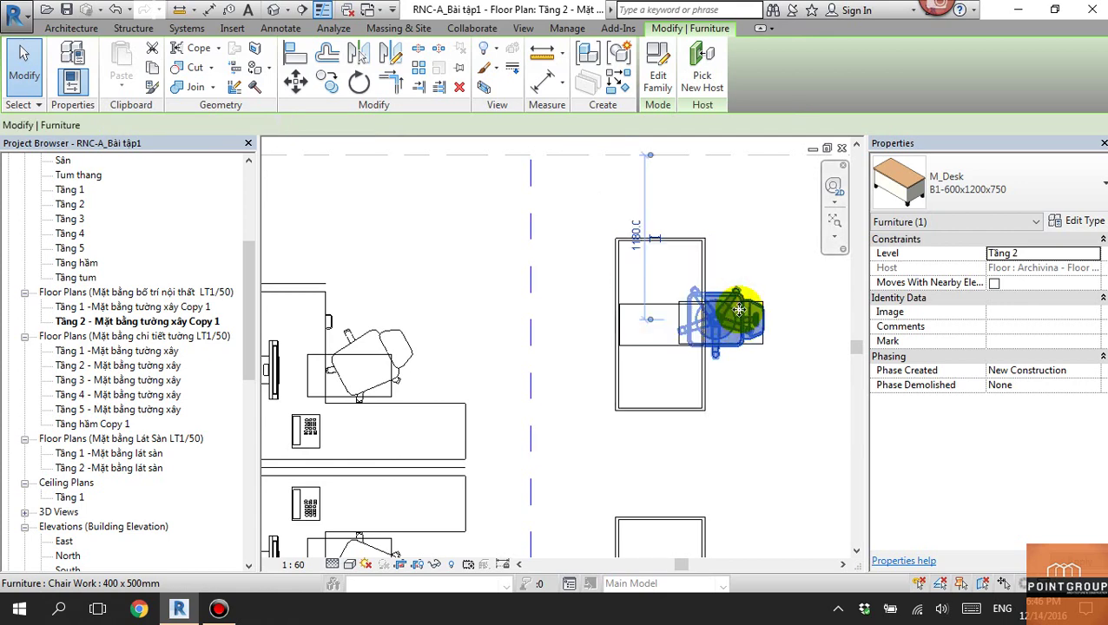
click(732, 300)
click(700, 247)
Set the M_Desk type's Type Mark to B1.
click(1073, 230)
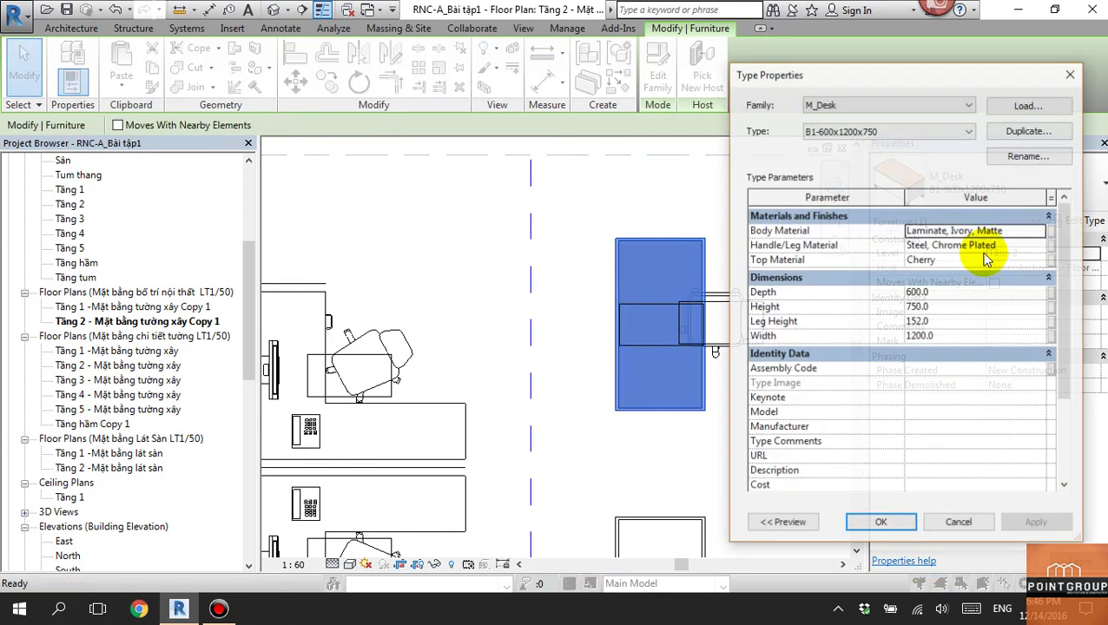
drag(1059, 278, 1061, 365)
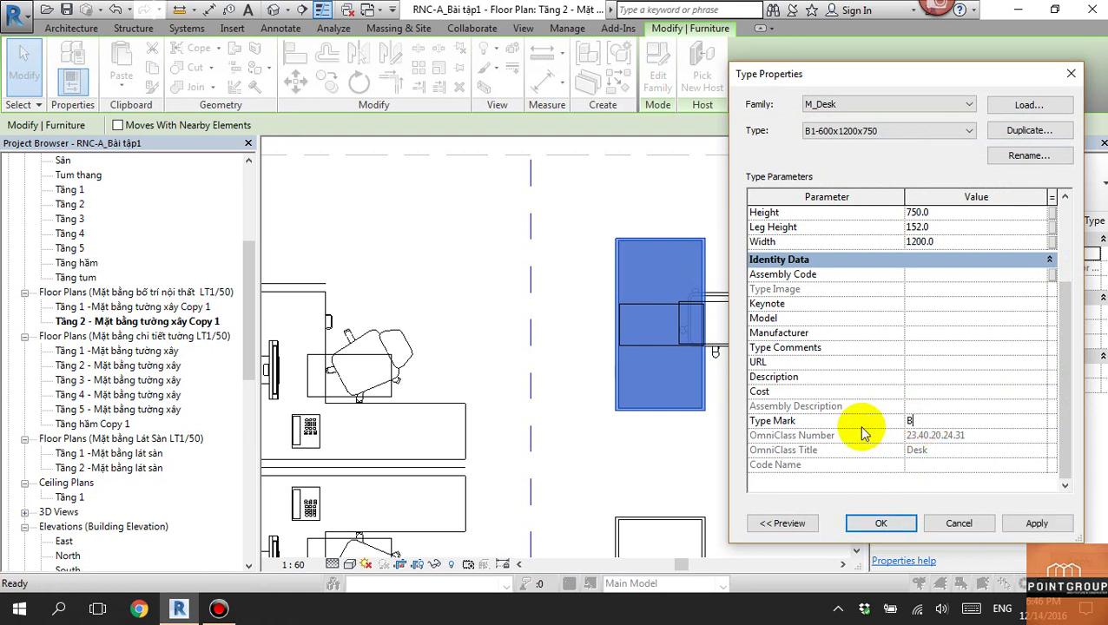
click(883, 526)
click(770, 430)
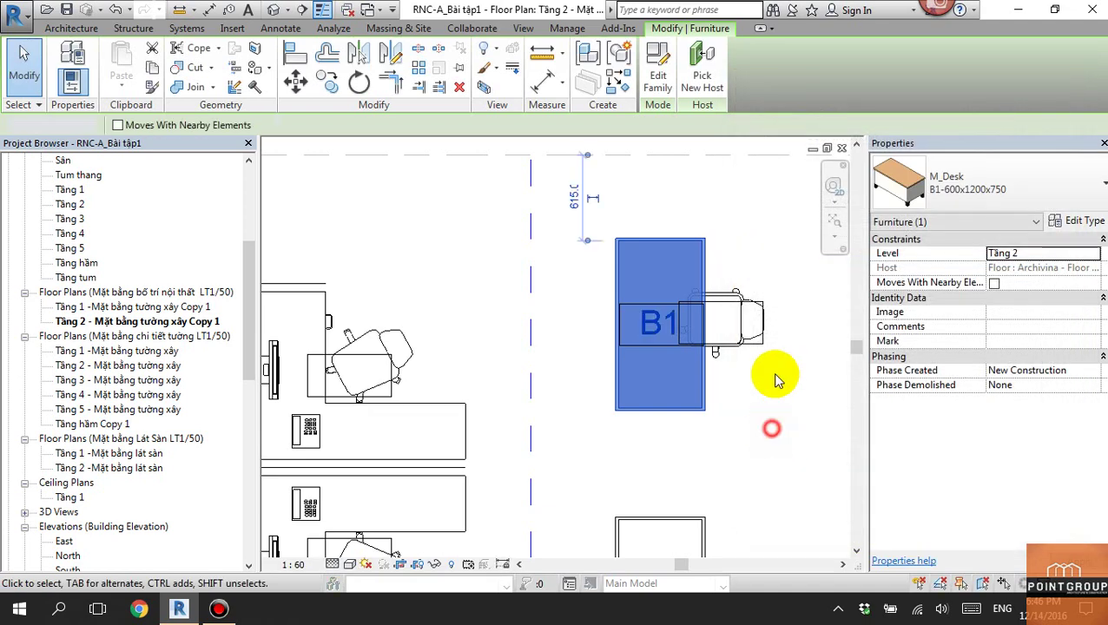
Set the Chair Work type's Type Mark to G1.
click(721, 293)
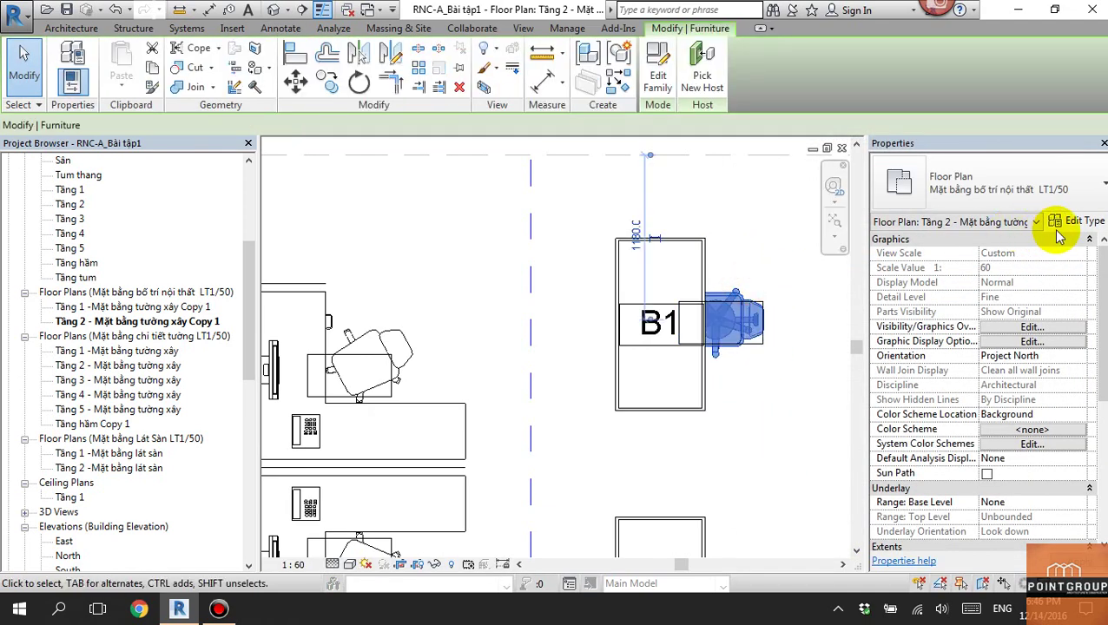
click(1083, 221)
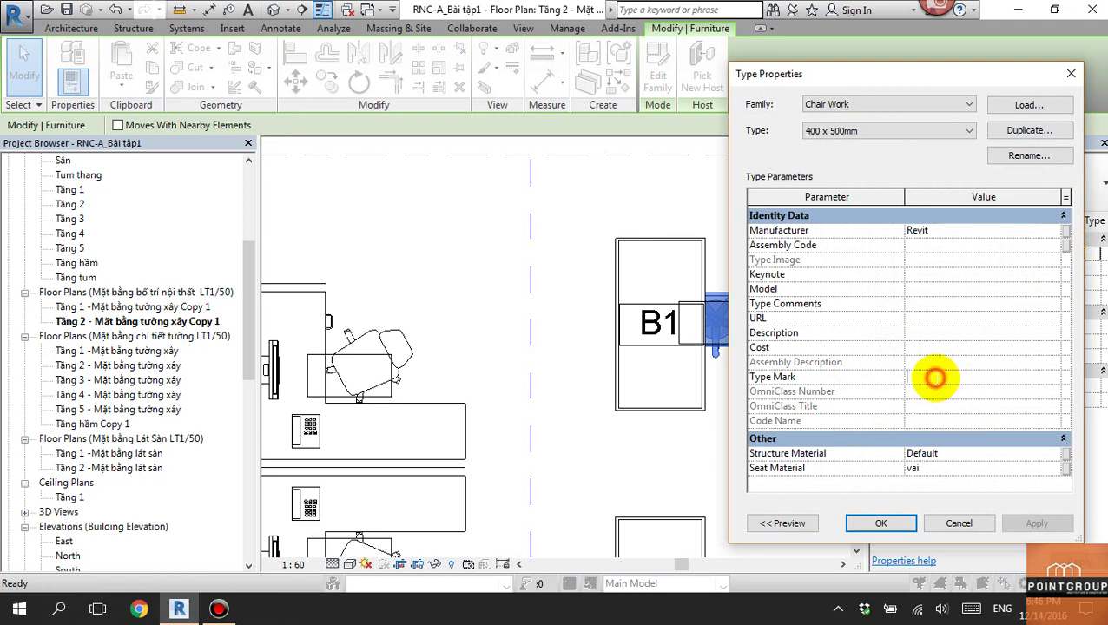
click(879, 524)
click(769, 476)
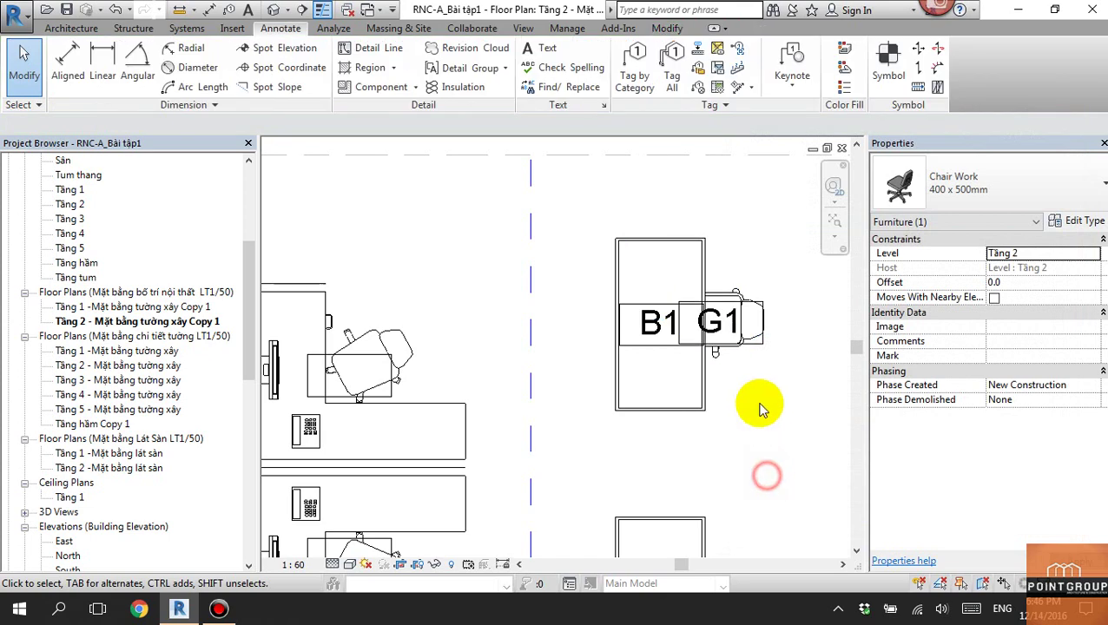
Move the B1 tag above the desk and the G1 tag above the chair.
click(645, 347)
drag(662, 346, 562, 310)
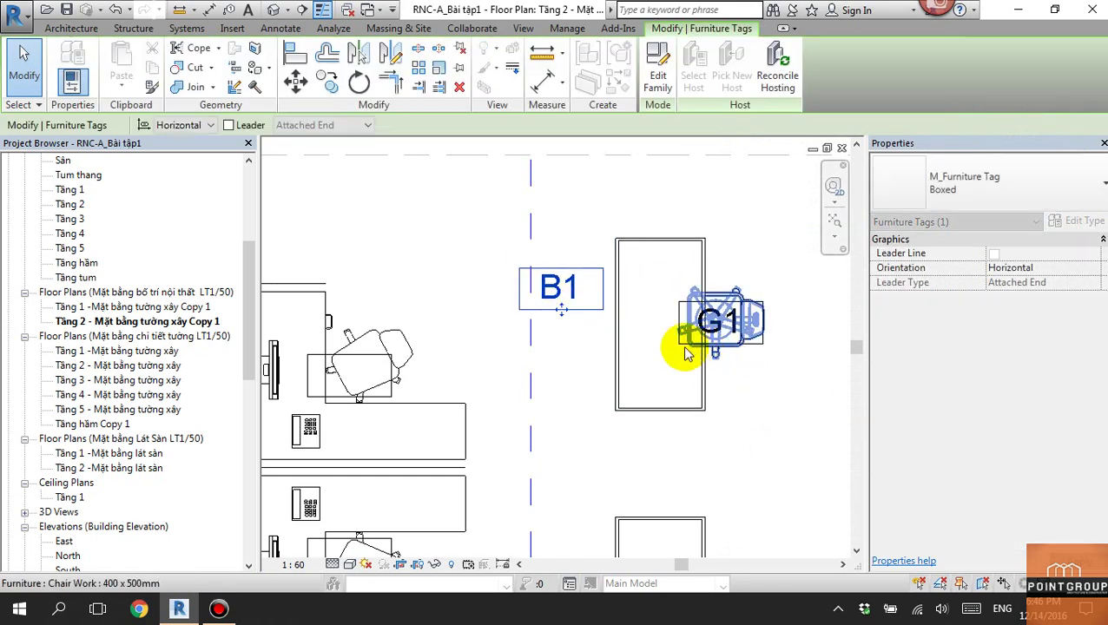
click(678, 340)
drag(720, 346, 764, 270)
click(566, 306)
drag(566, 305, 561, 271)
middle_drag(578, 280, 545, 313)
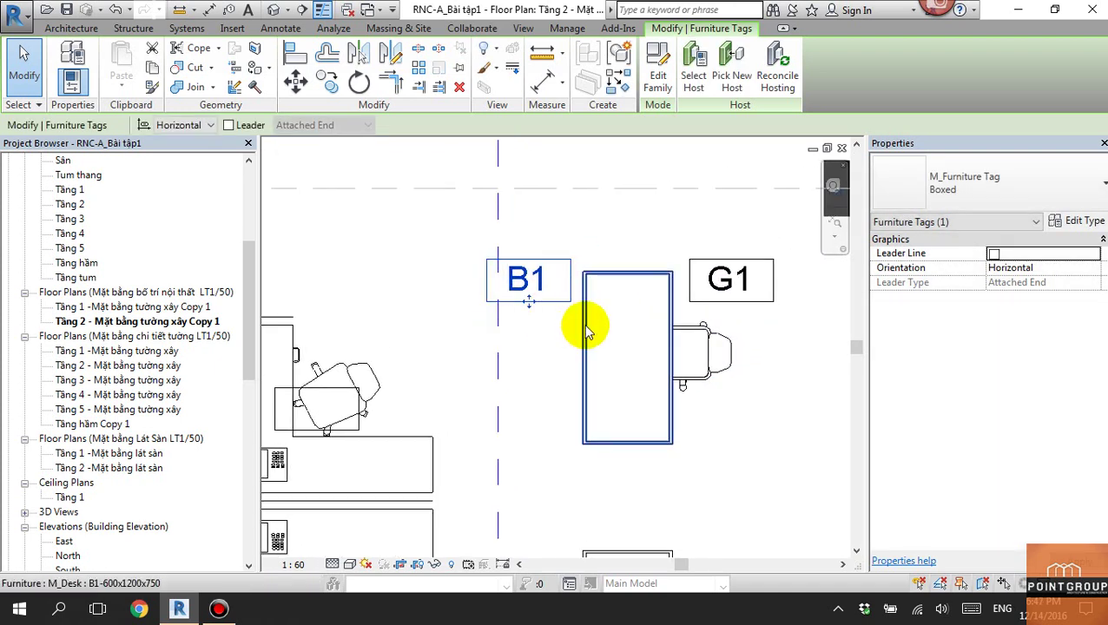
Give the B1 tag a free-end leader pointing onto the desk.
click(229, 126)
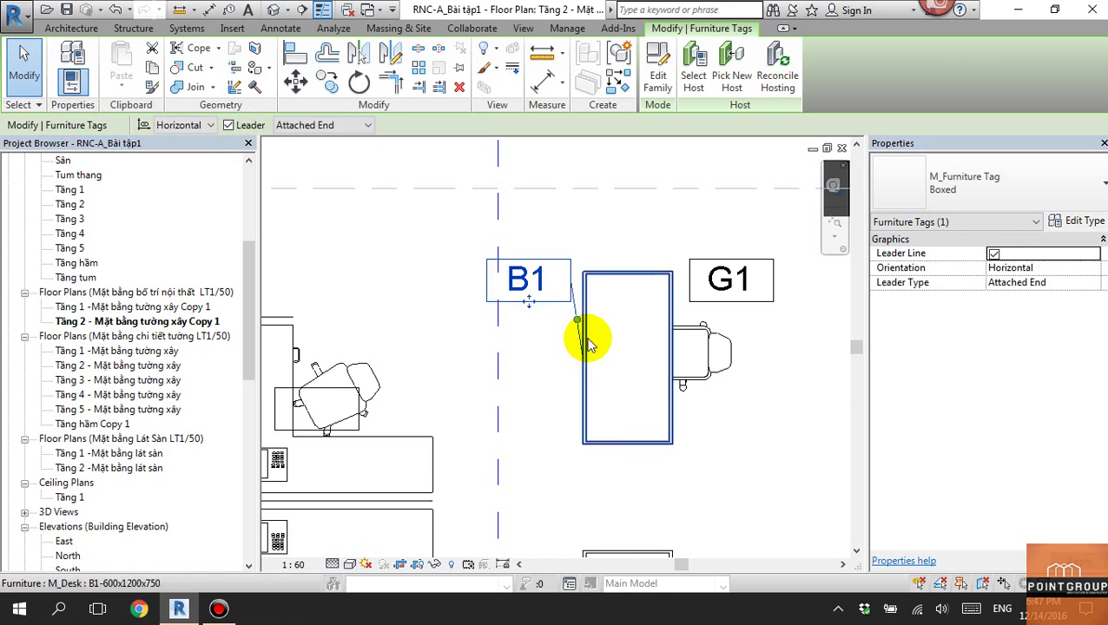
click(367, 125)
click(300, 149)
mouse_move(557, 339)
mouse_down()
mouse_move(628, 286)
mouse_move(614, 281)
mouse_up()
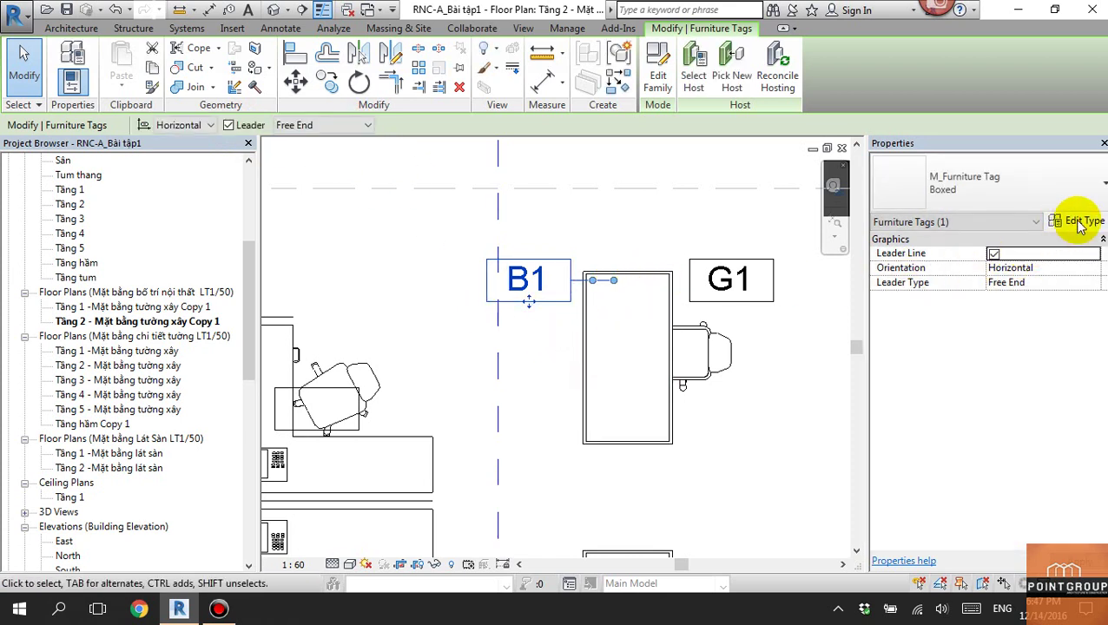
Set the furniture tag type's leader arrowhead to Arrow Filled 15 Degree.
click(1095, 222)
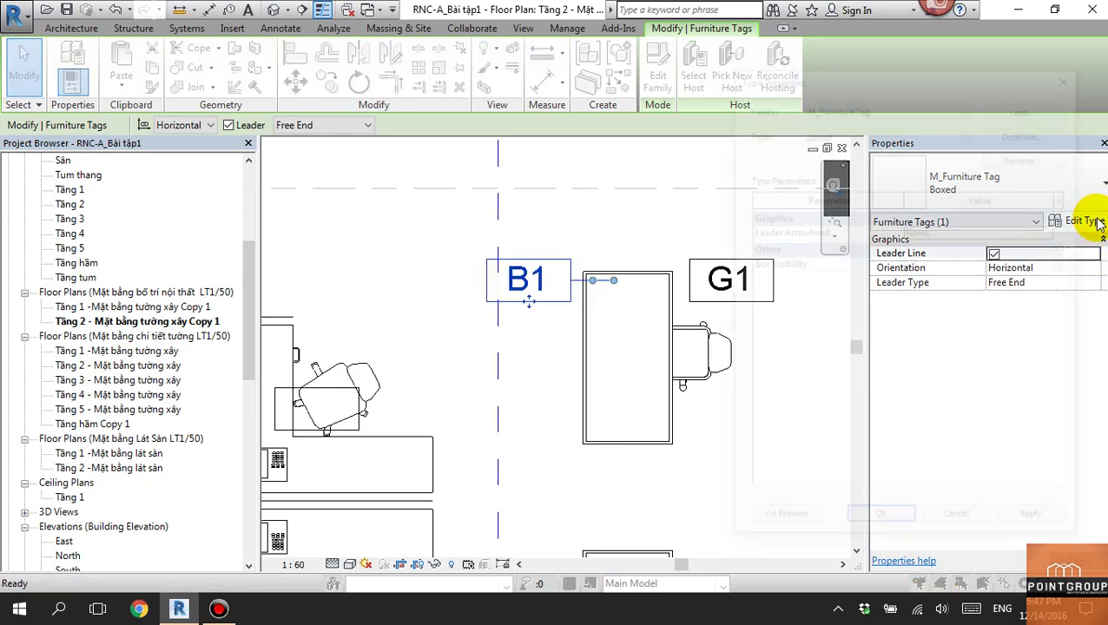
click(1054, 233)
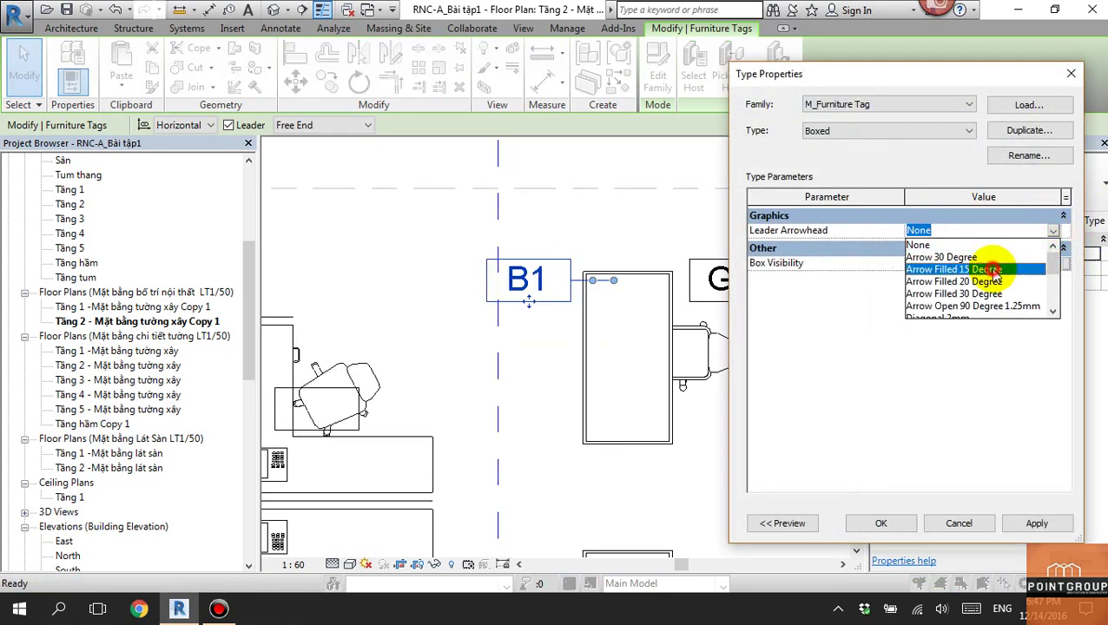
click(996, 270)
click(881, 523)
Add a free-end leader to the G1 tag and land it on the chair.
key(Escape)
scroll(647, 312, up, 2)
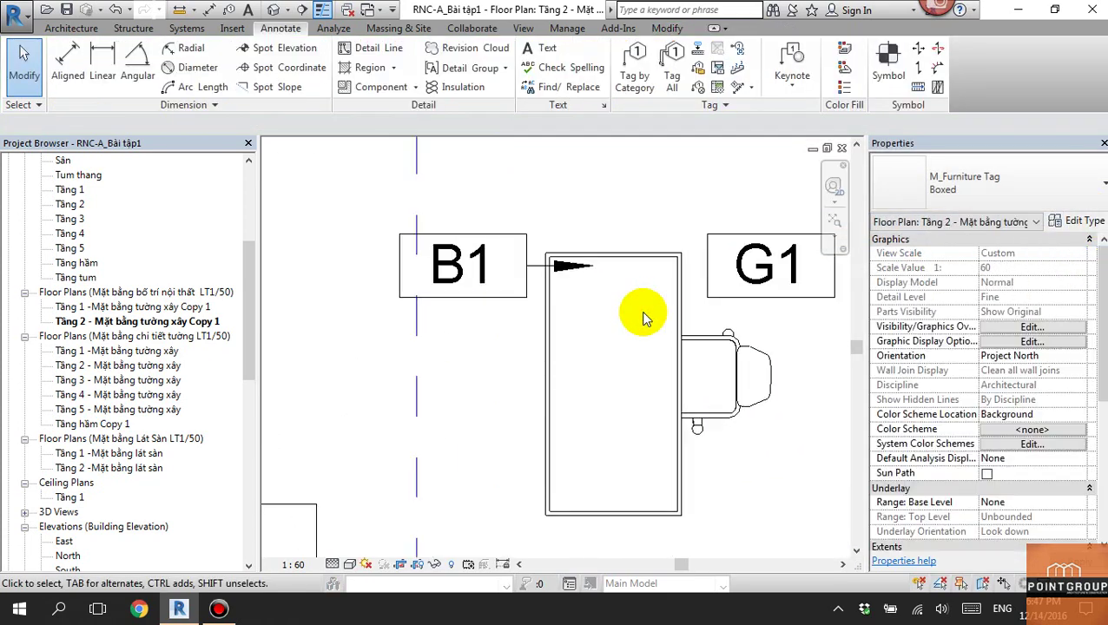
click(685, 309)
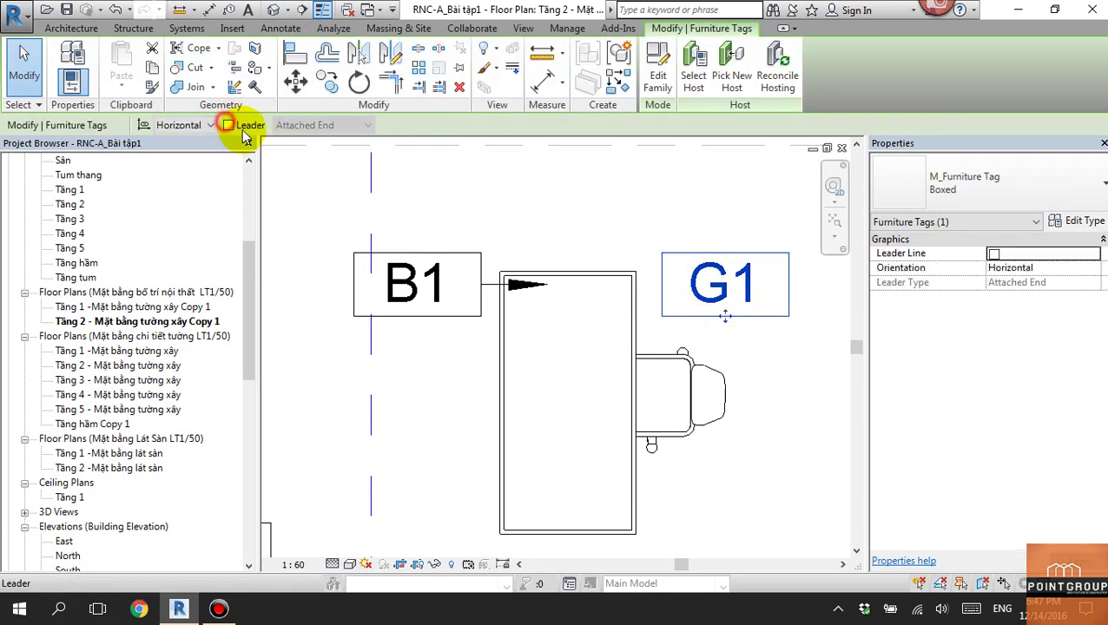
click(227, 125)
mouse_move(726, 339)
mouse_down()
mouse_move(612, 312)
mouse_move(612, 291)
mouse_move(655, 329)
mouse_move(566, 285)
mouse_up()
click(327, 125)
click(310, 149)
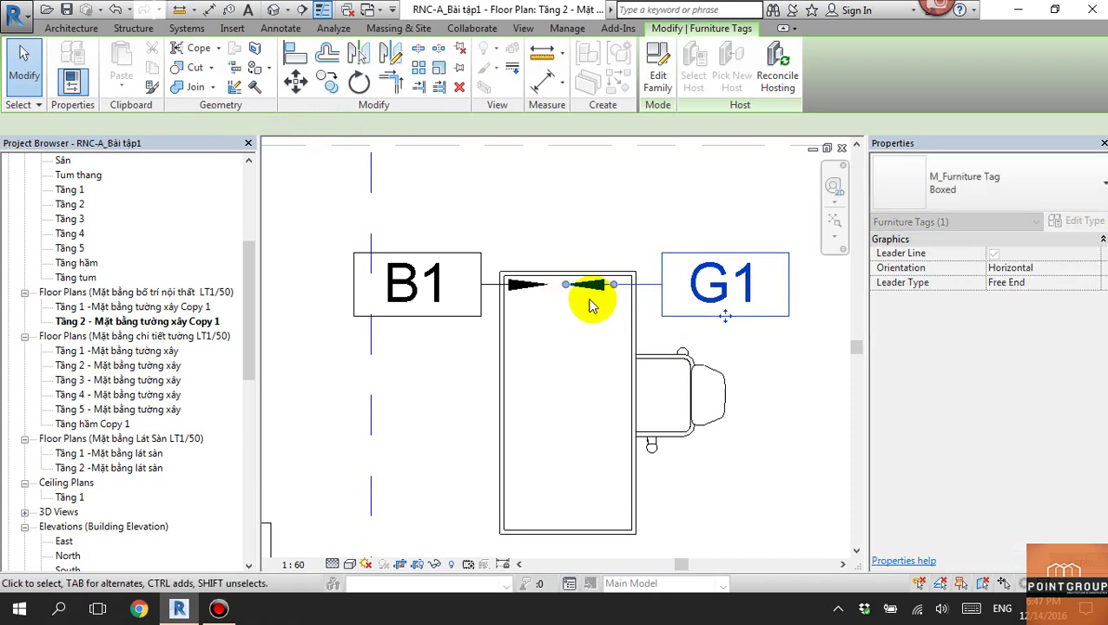
drag(659, 346, 670, 408)
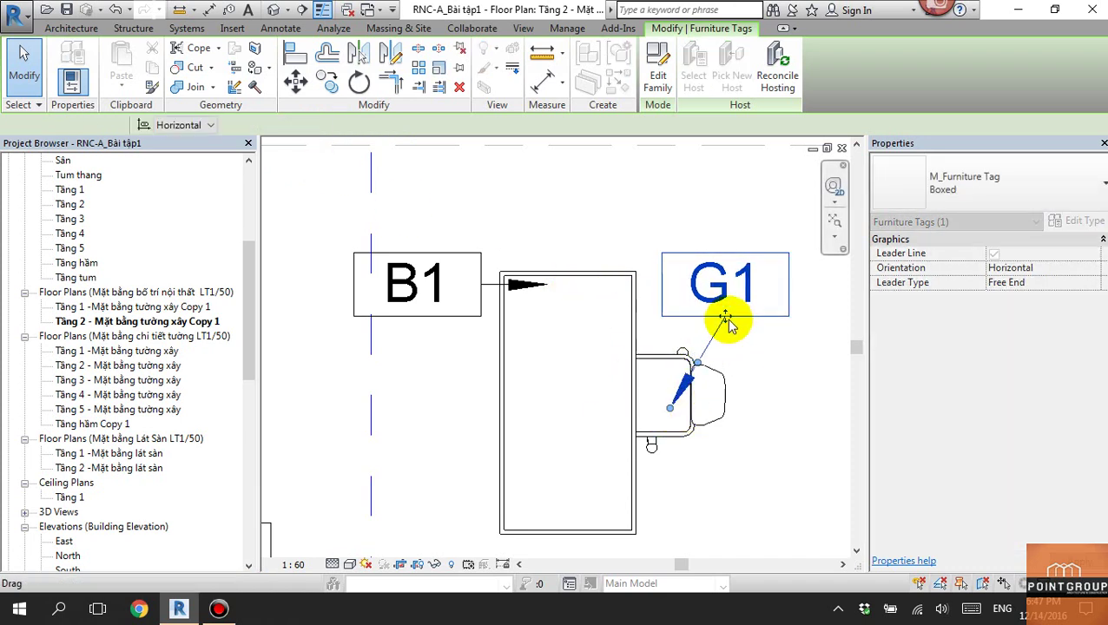
drag(724, 315, 706, 253)
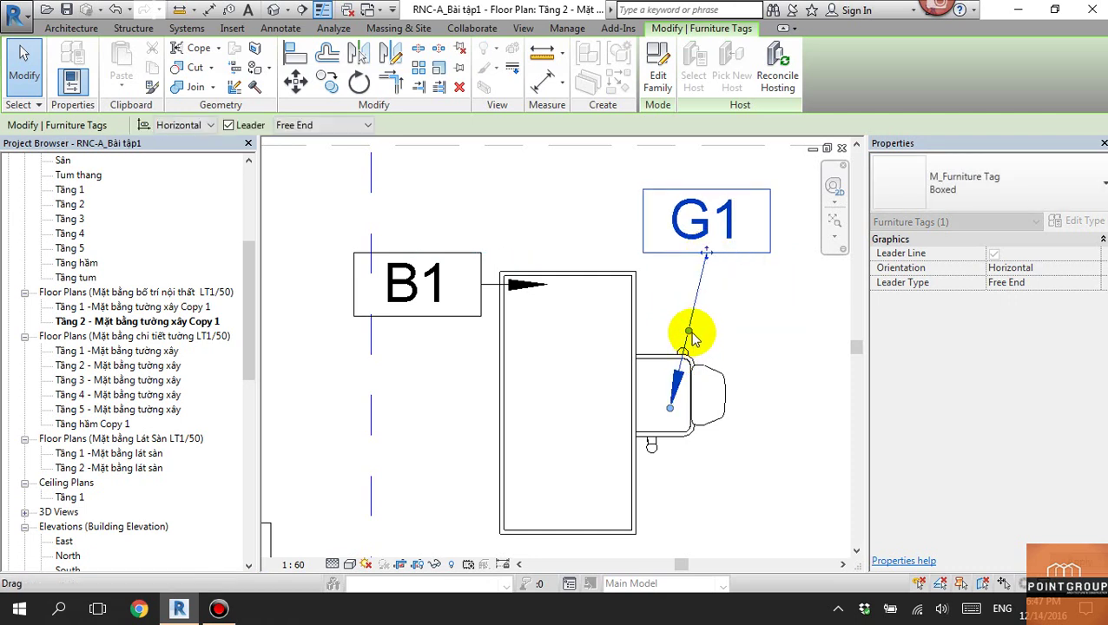
Reposition the G1 tag and straighten its leader onto the chair.
mouse_move(689, 331)
mouse_down()
mouse_move(753, 382)
mouse_move(752, 404)
mouse_up()
middle_drag(735, 296, 643, 333)
mouse_move(613, 292)
mouse_down()
mouse_move(660, 304)
mouse_move(655, 296)
mouse_up()
drag(705, 452, 664, 448)
scroll(608, 343, down, 2)
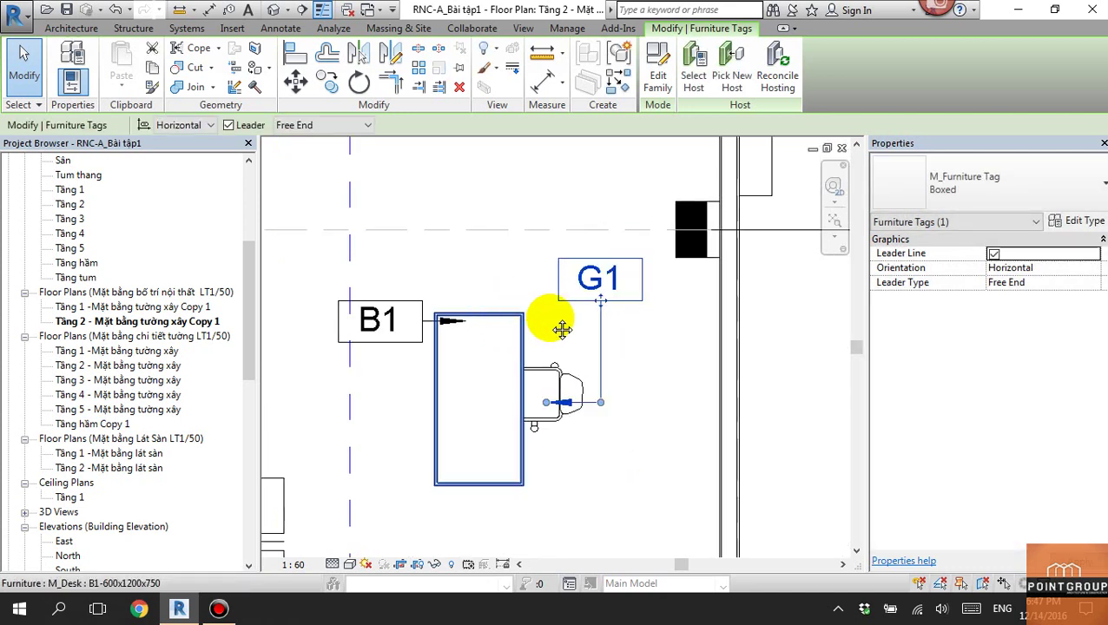
middle_drag(563, 326, 619, 330)
Move the B1 tag above the desk and reset its leader end against the desk.
click(439, 330)
mouse_move(432, 352)
mouse_down()
mouse_move(441, 310)
mouse_move(486, 336)
mouse_move(456, 406)
mouse_up()
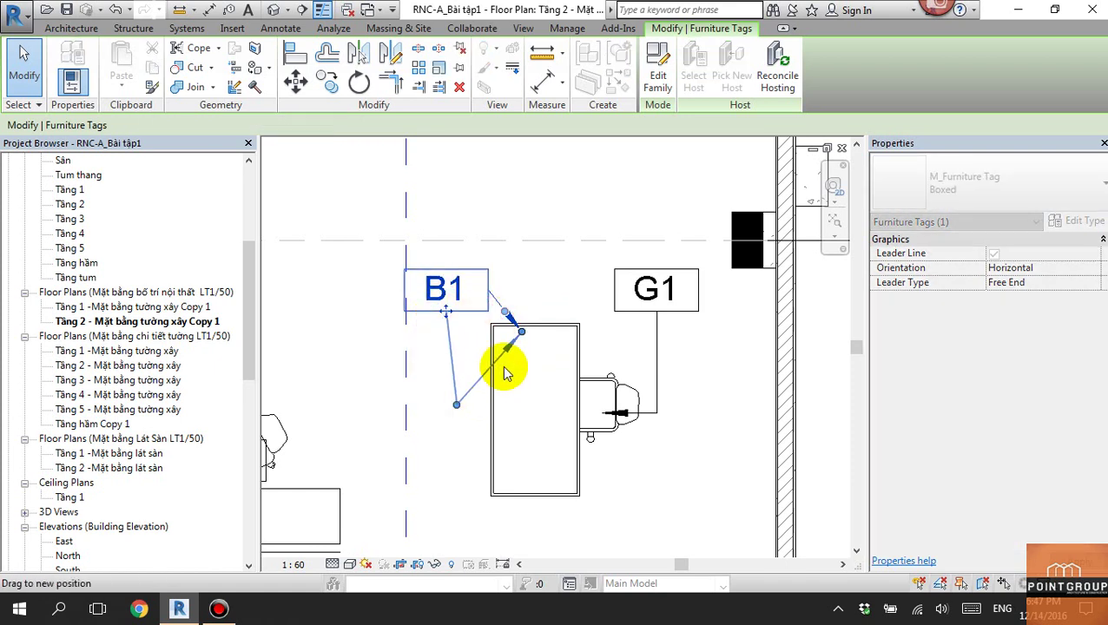
mouse_move(519, 343)
mouse_down()
mouse_move(515, 415)
mouse_move(446, 404)
mouse_up()
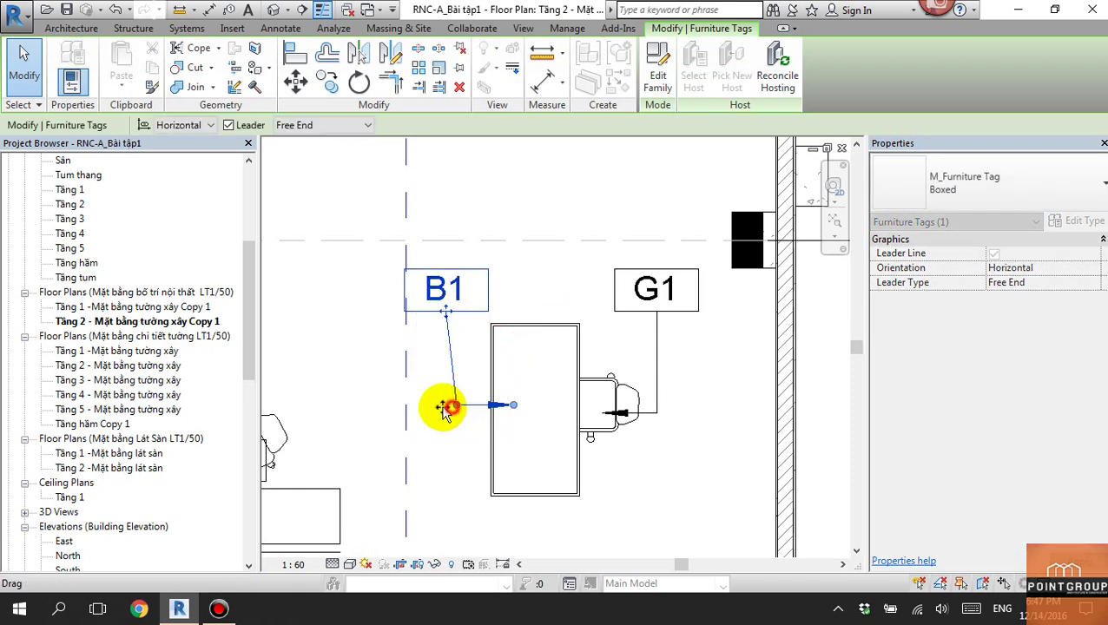
click(452, 457)
scroll(544, 367, down, 3)
scroll(556, 352, up, 2)
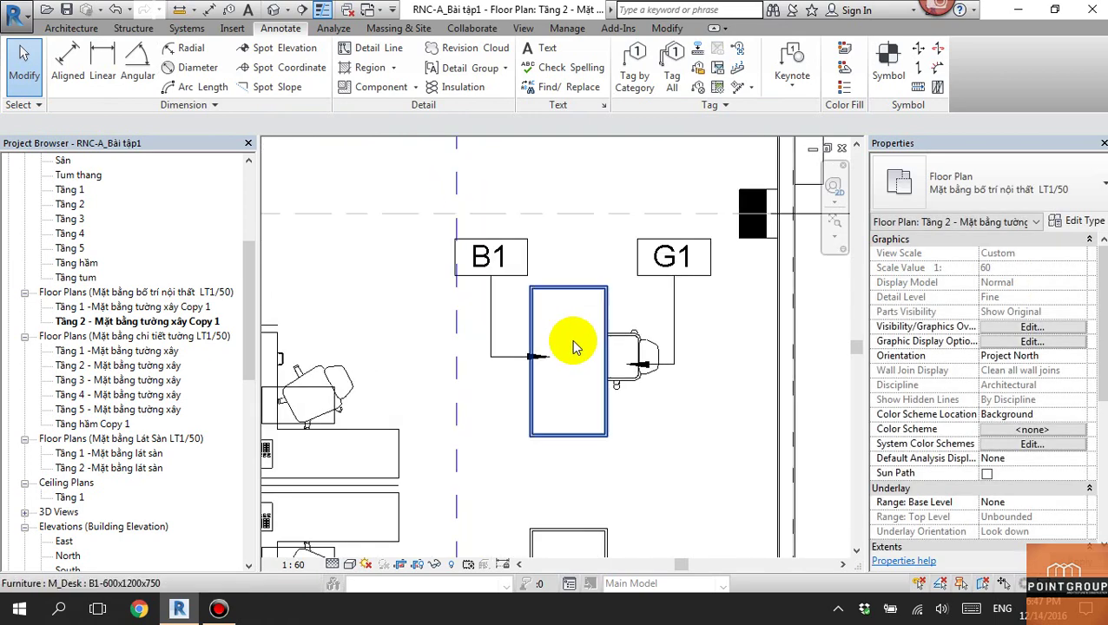
Place G1 beside the chair and B1 beside the desk, both without leaders.
click(495, 289)
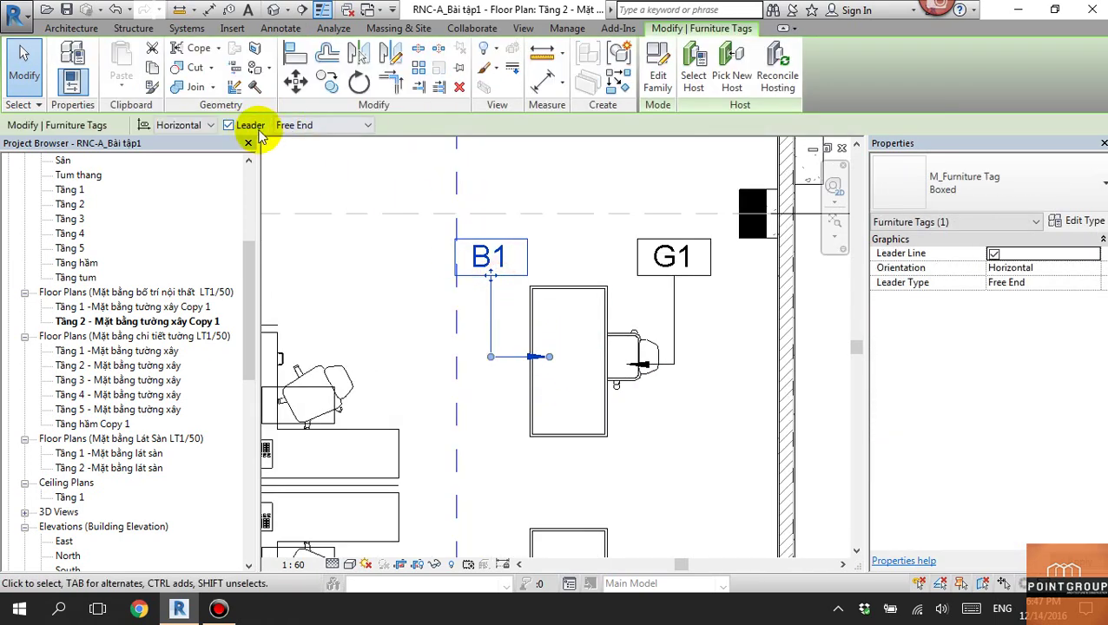
click(671, 261)
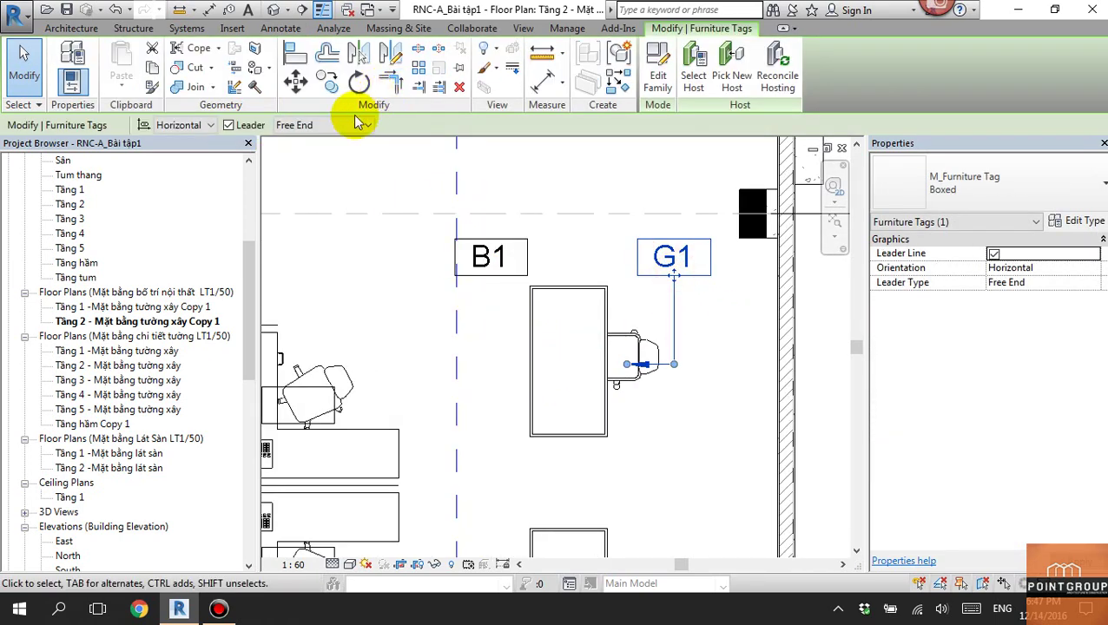
drag(663, 274, 698, 376)
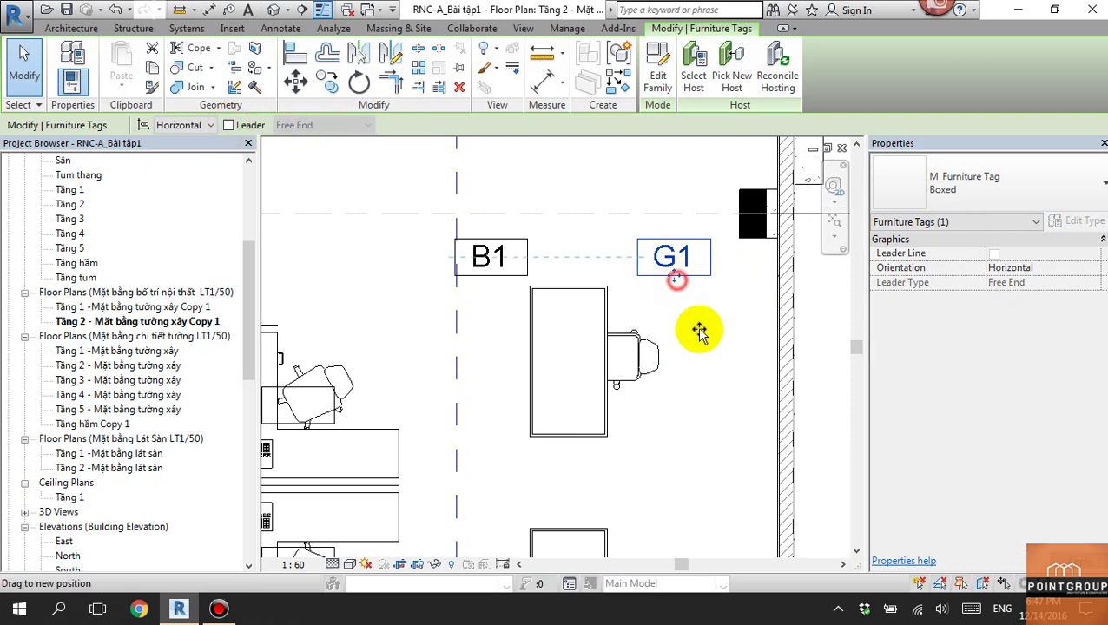
drag(502, 279, 469, 388)
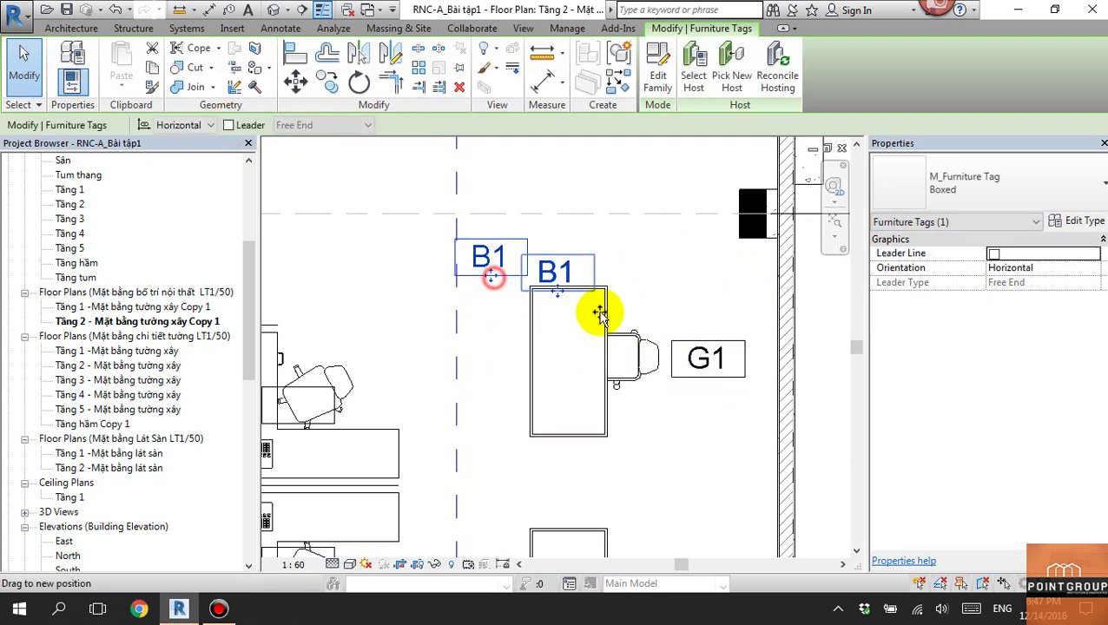
Tag a workstation in the cubicle cluster and place the tag below it.
scroll(478, 374, down, 3)
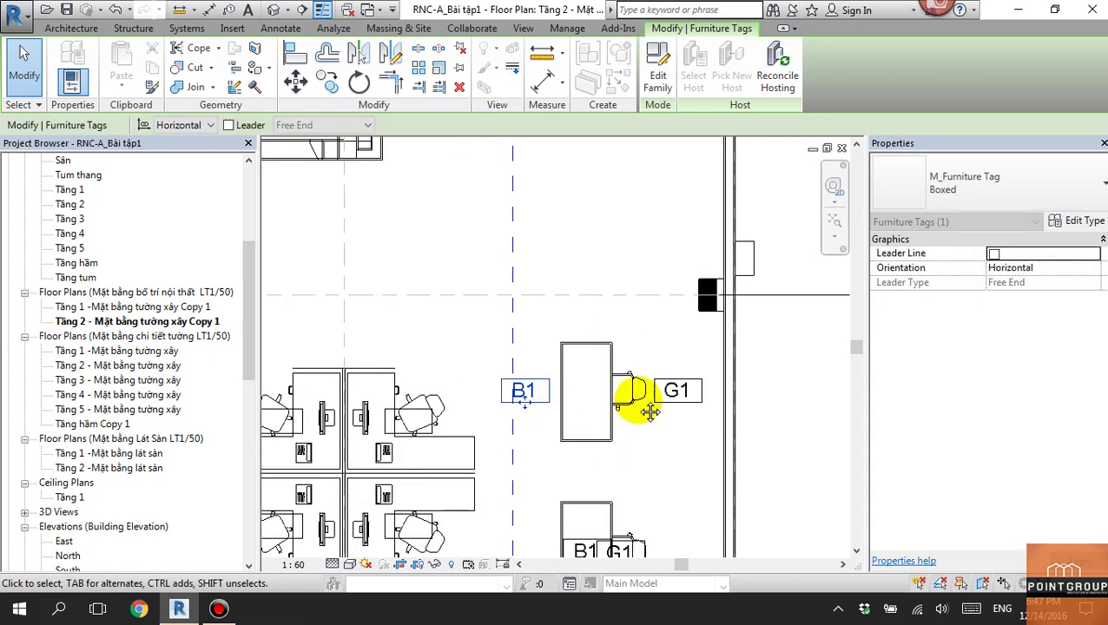
scroll(639, 403, up, 2)
scroll(668, 452, up, 2)
scroll(499, 406, up, 2)
scroll(580, 447, up, 1)
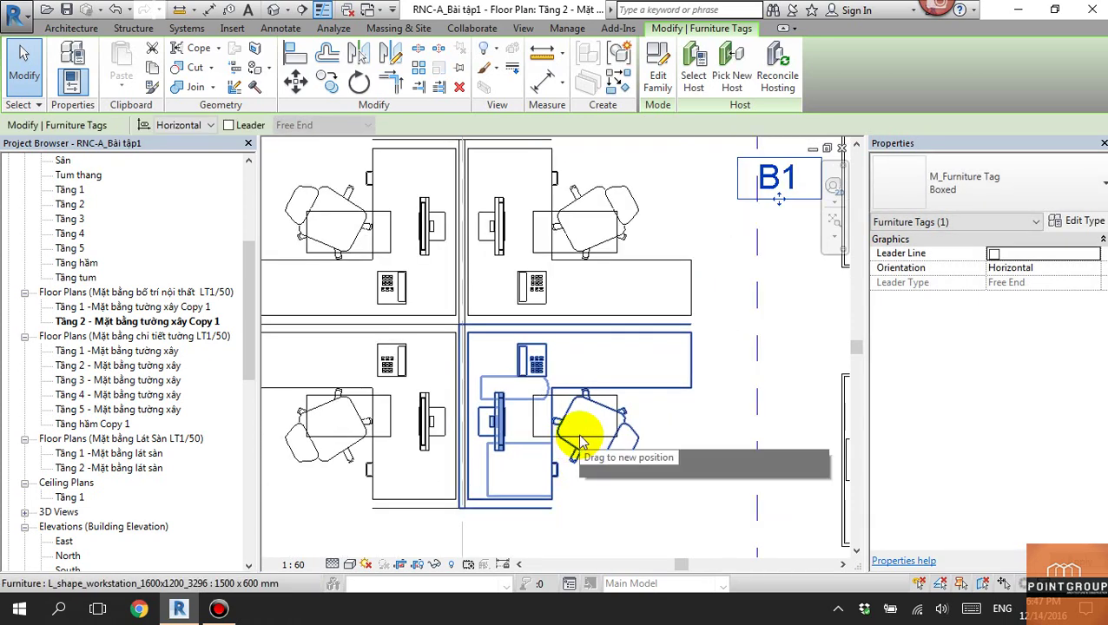
click(576, 443)
drag(574, 440, 618, 549)
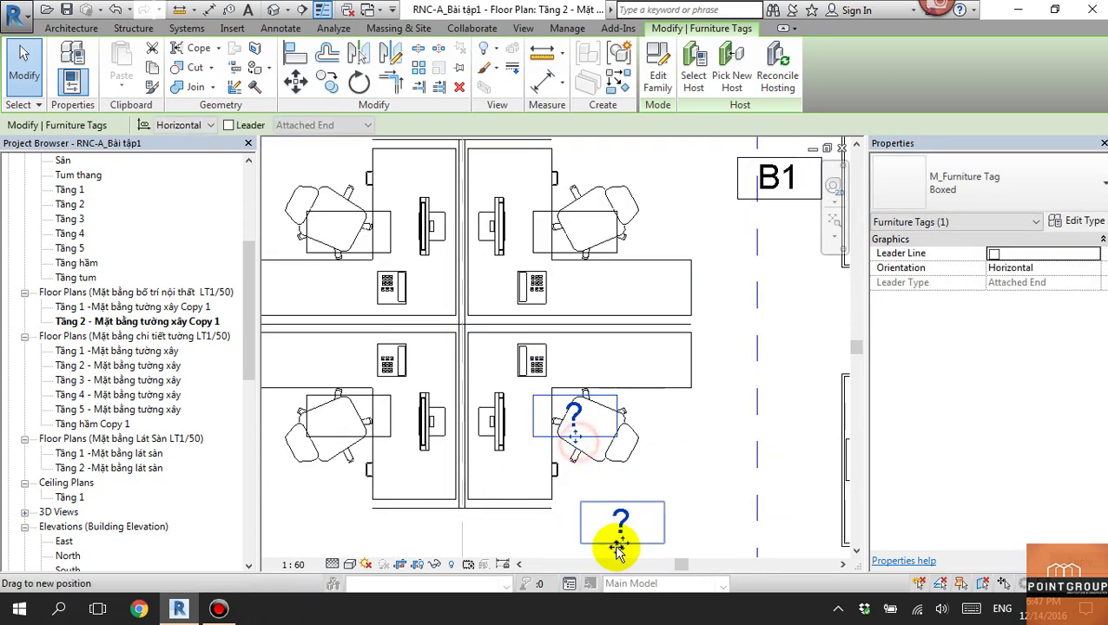
middle_drag(604, 519, 581, 455)
Change the tag value to B2 and apply it to all workstation tags.
click(582, 456)
text(B2)
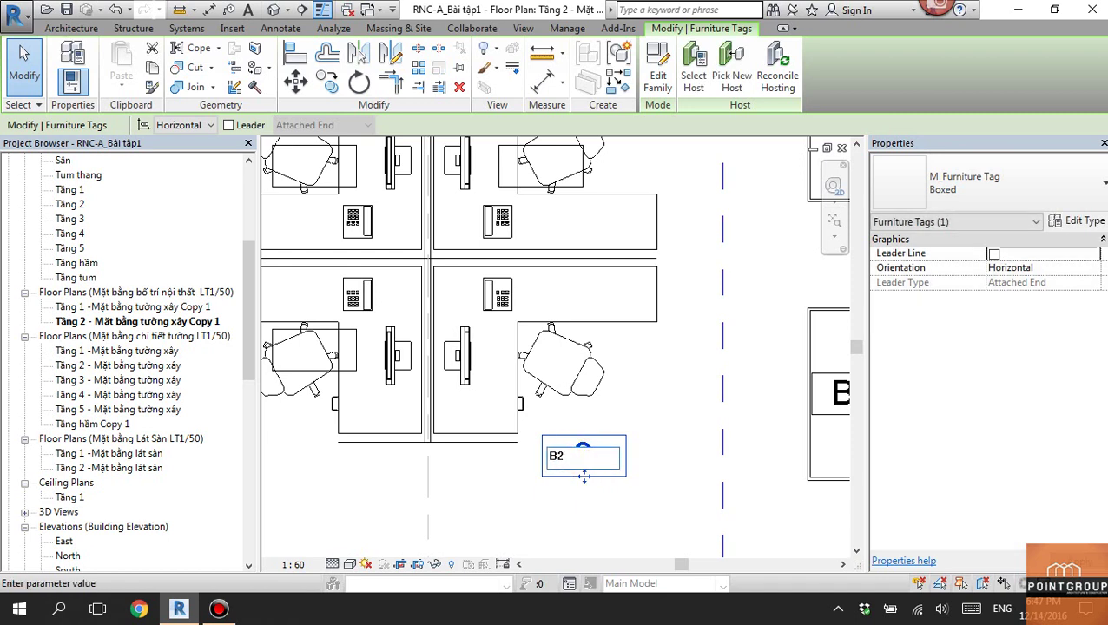
click(541, 500)
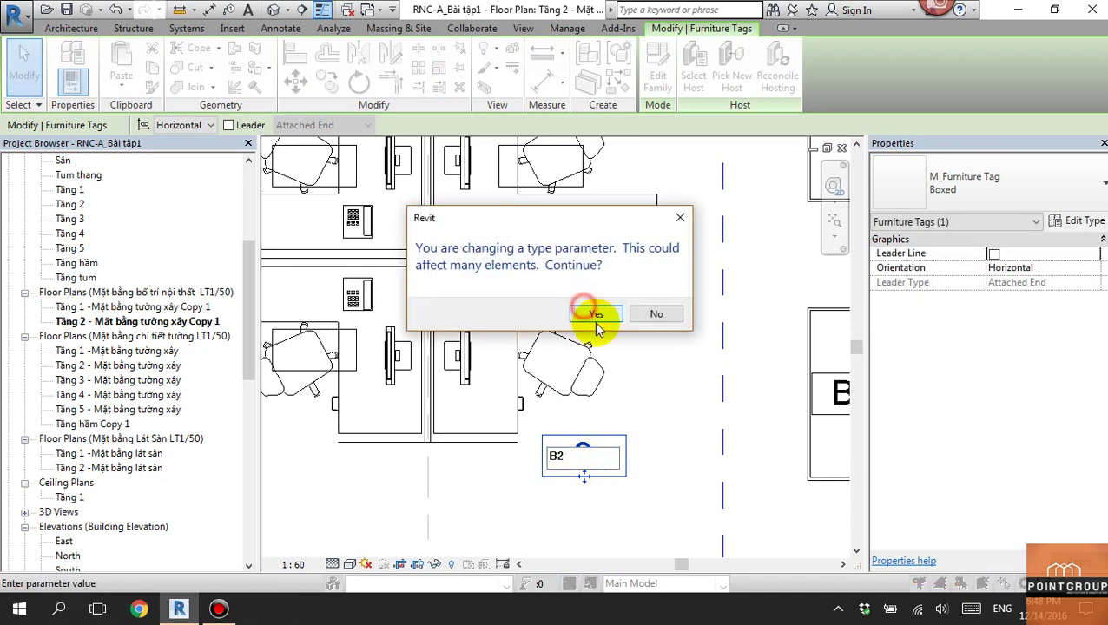
click(595, 314)
scroll(574, 435, down, 2)
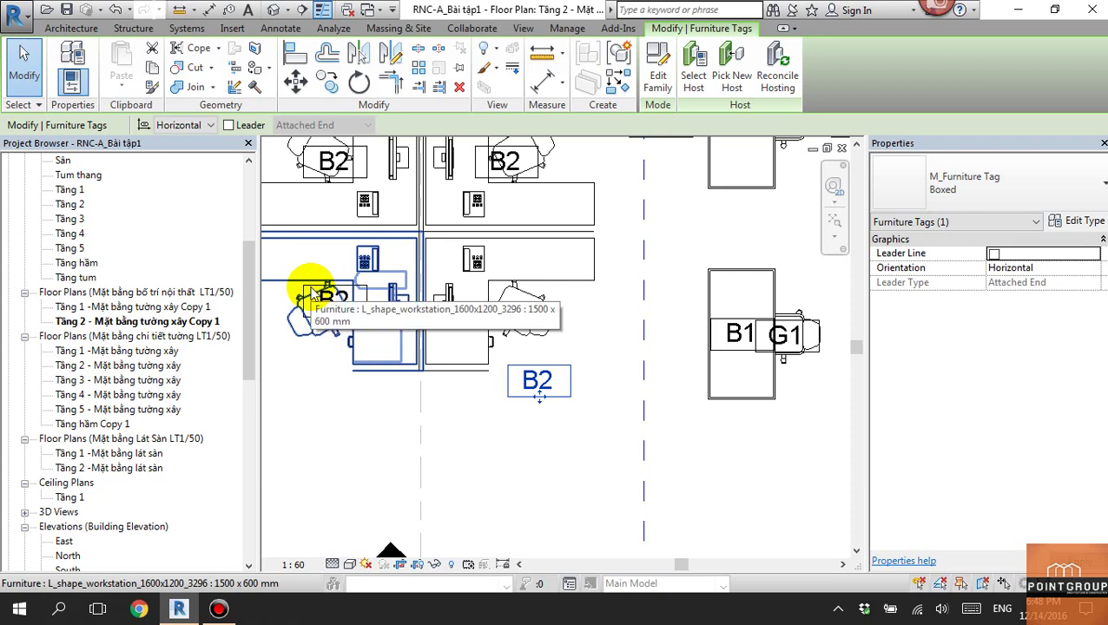
Move the three B2 tags clear above and below their workstations.
click(323, 292)
drag(323, 292, 300, 403)
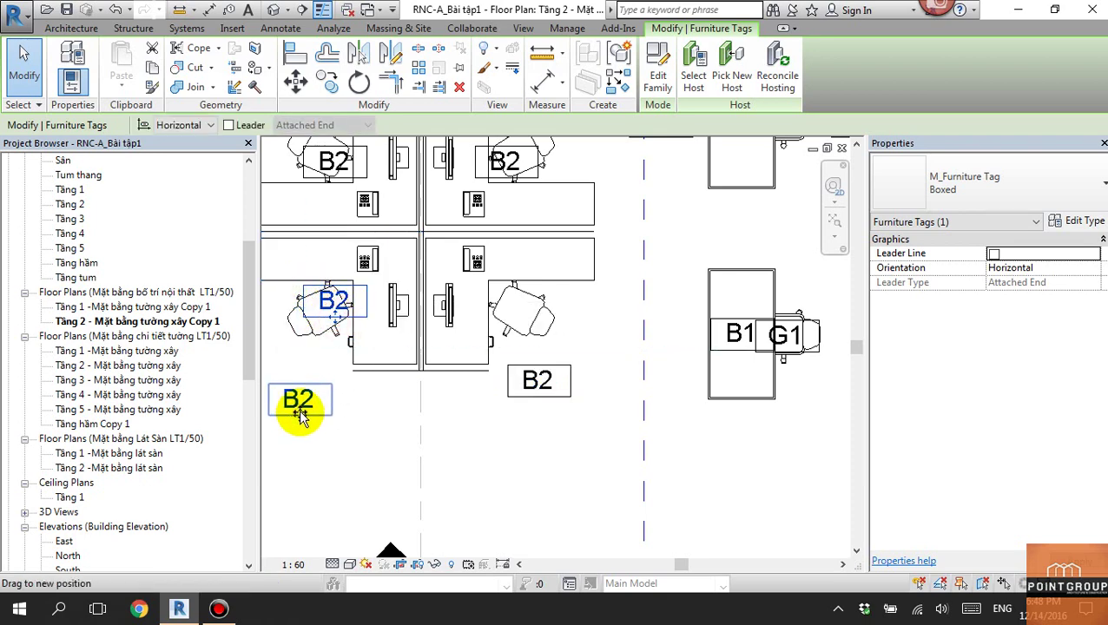
middle_drag(415, 413, 441, 512)
click(358, 265)
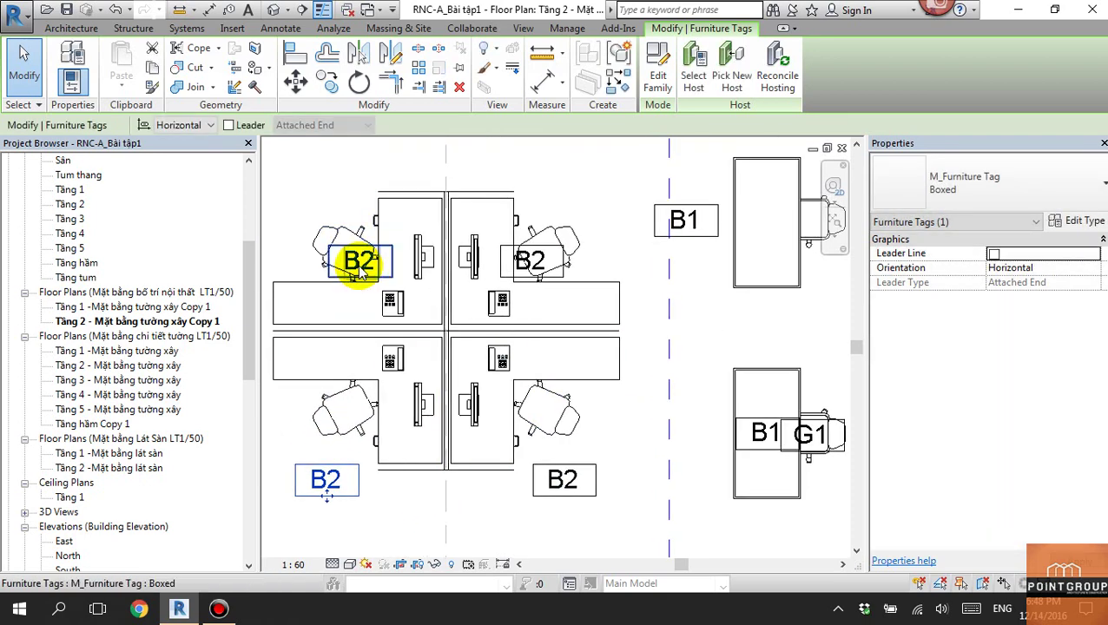
mouse_move(358, 269)
mouse_down()
mouse_move(304, 219)
mouse_move(323, 217)
mouse_up()
click(532, 260)
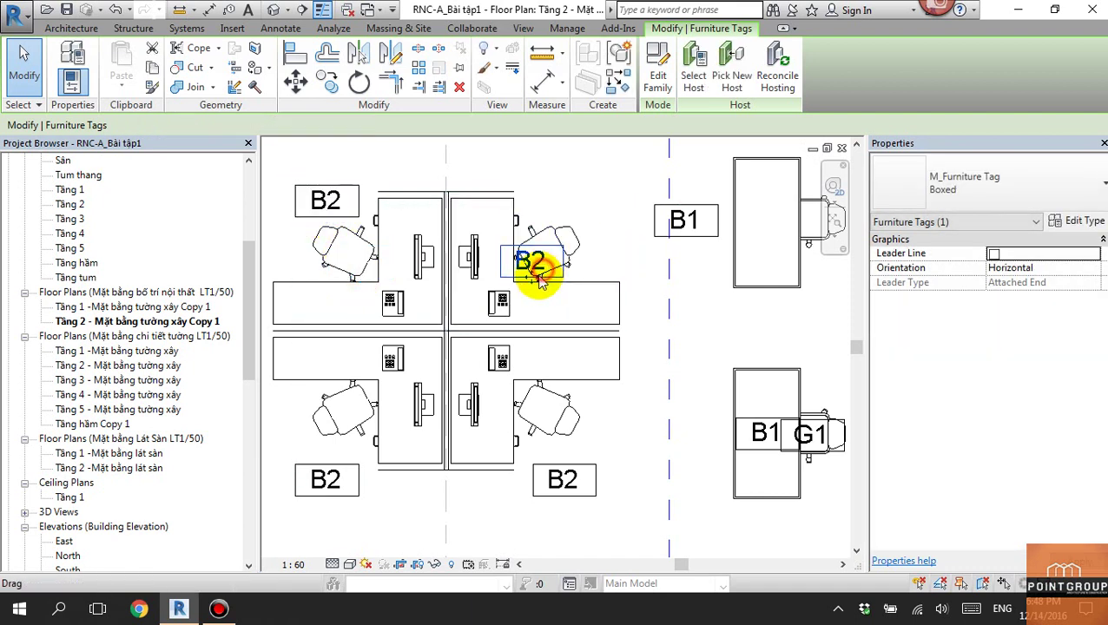
mouse_move(535, 269)
mouse_down()
mouse_move(560, 196)
mouse_move(553, 215)
mouse_move(563, 217)
mouse_up()
Move the upper and lower B1 and G1 tags clear beside their desks and chairs.
click(683, 221)
drag(682, 221, 685, 203)
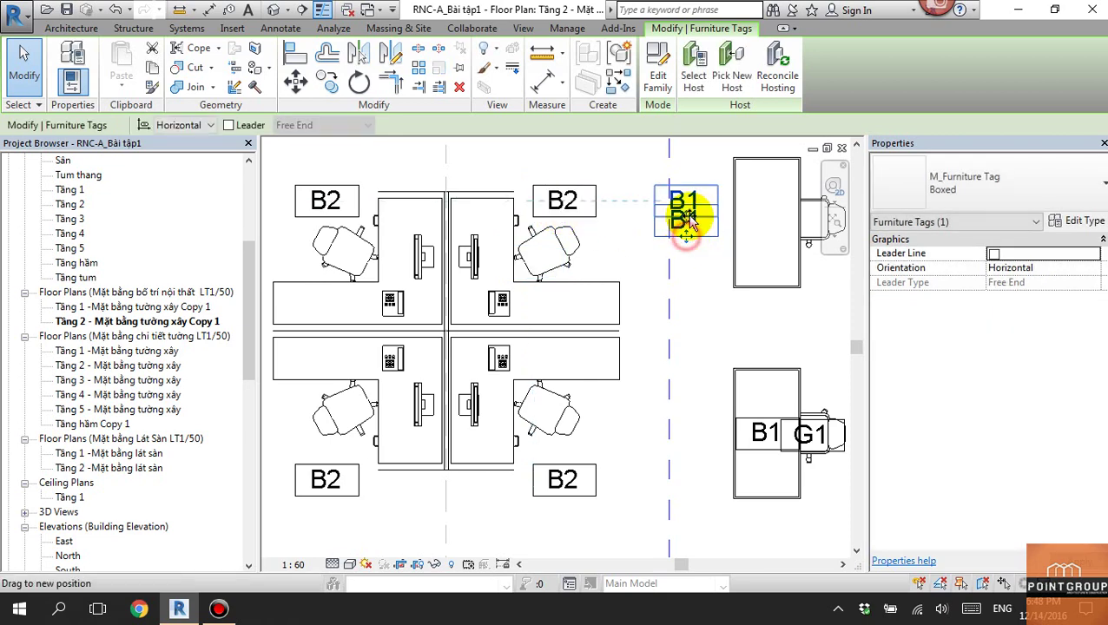
middle_drag(647, 269, 482, 284)
click(725, 247)
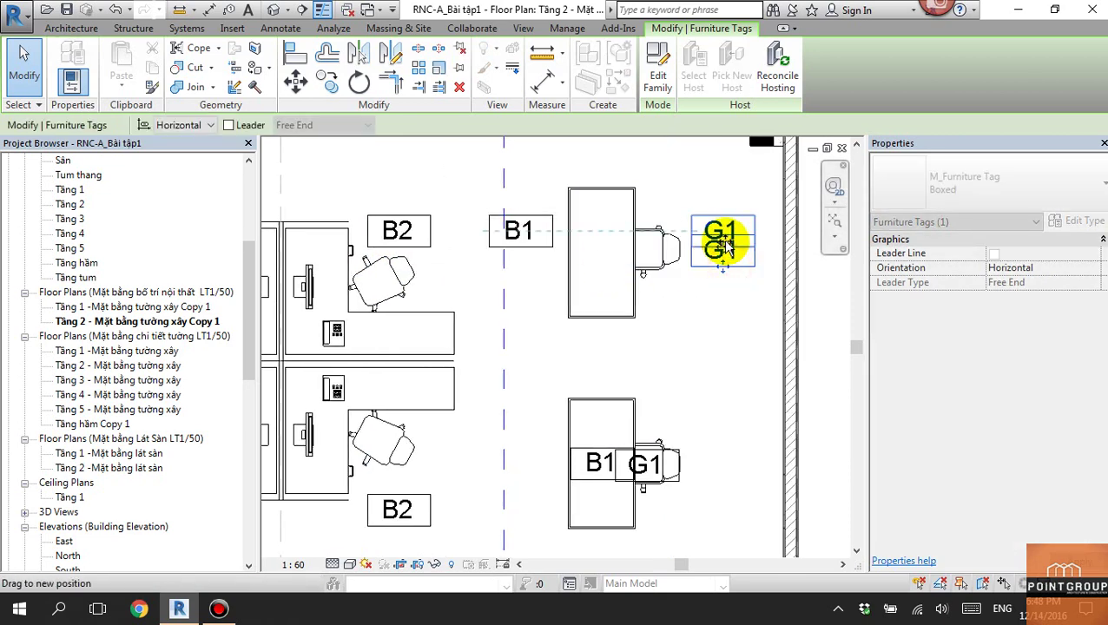
drag(727, 247, 723, 217)
middle_drag(714, 285, 709, 227)
click(576, 408)
mouse_move(576, 408)
mouse_down()
mouse_move(527, 426)
mouse_move(513, 455)
mouse_up()
click(618, 405)
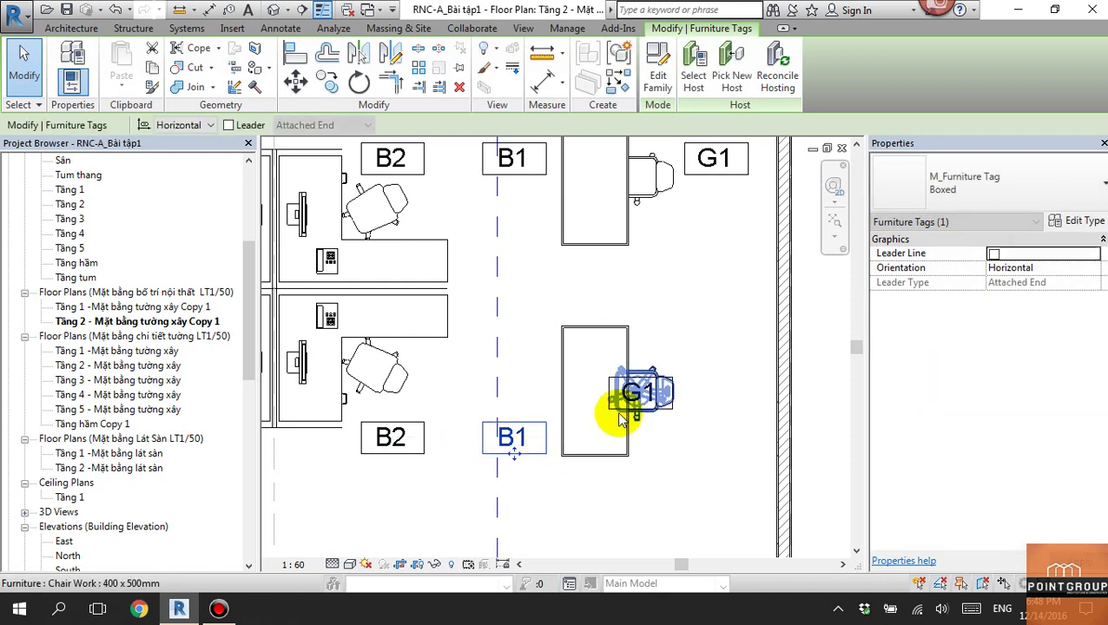
drag(640, 408, 710, 470)
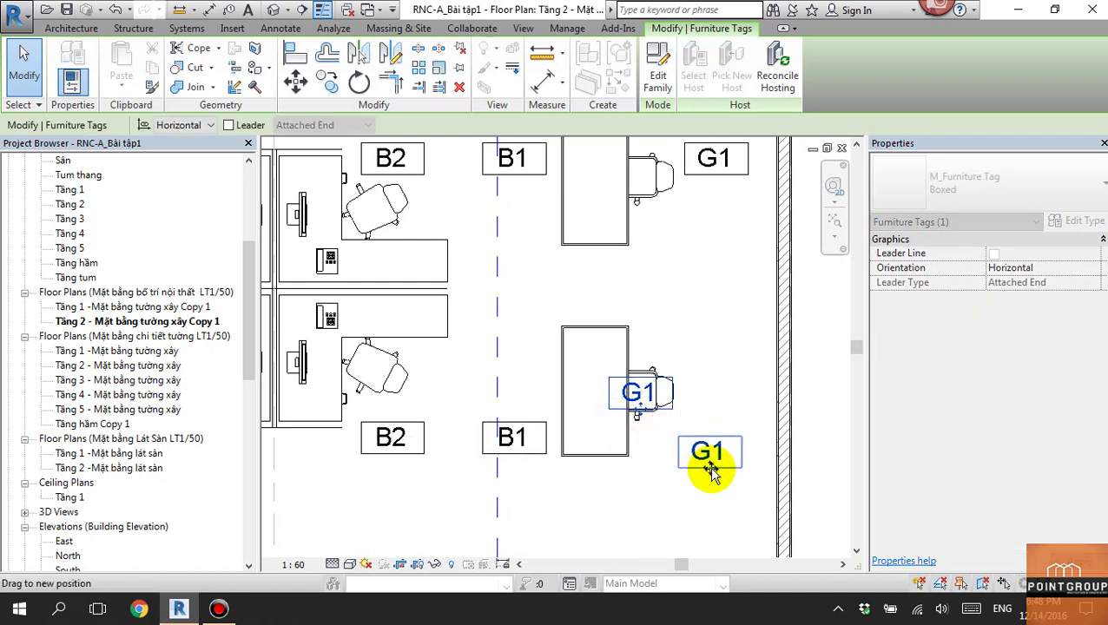
click(679, 506)
Start a new Schedule/Quantities table from the View tab's Schedules menu.
scroll(619, 443, down, 2)
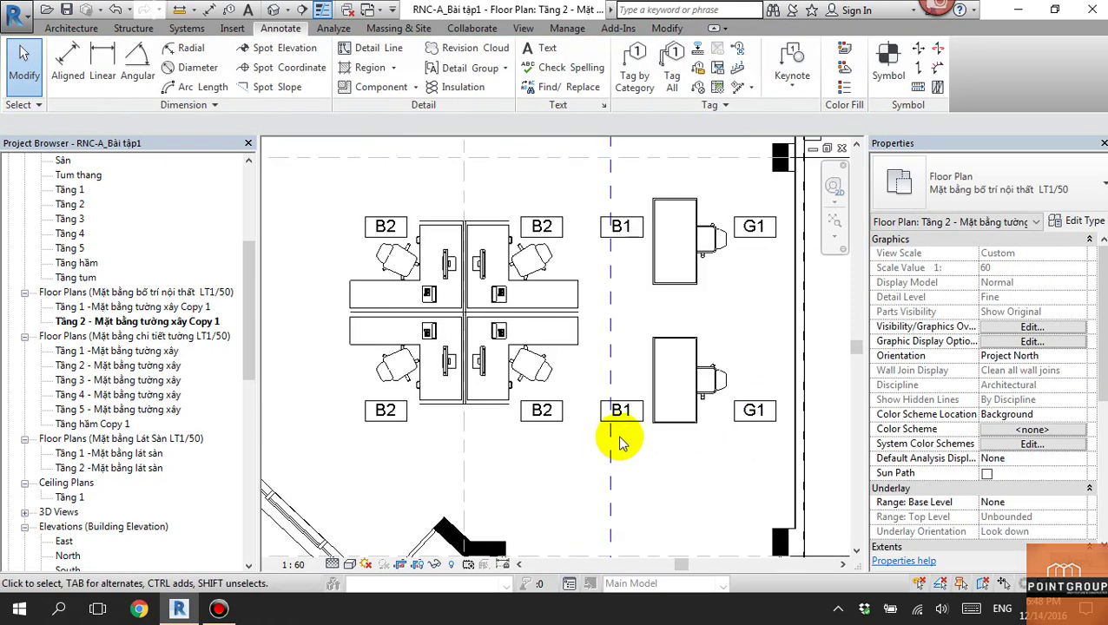
middle_drag(627, 368, 573, 361)
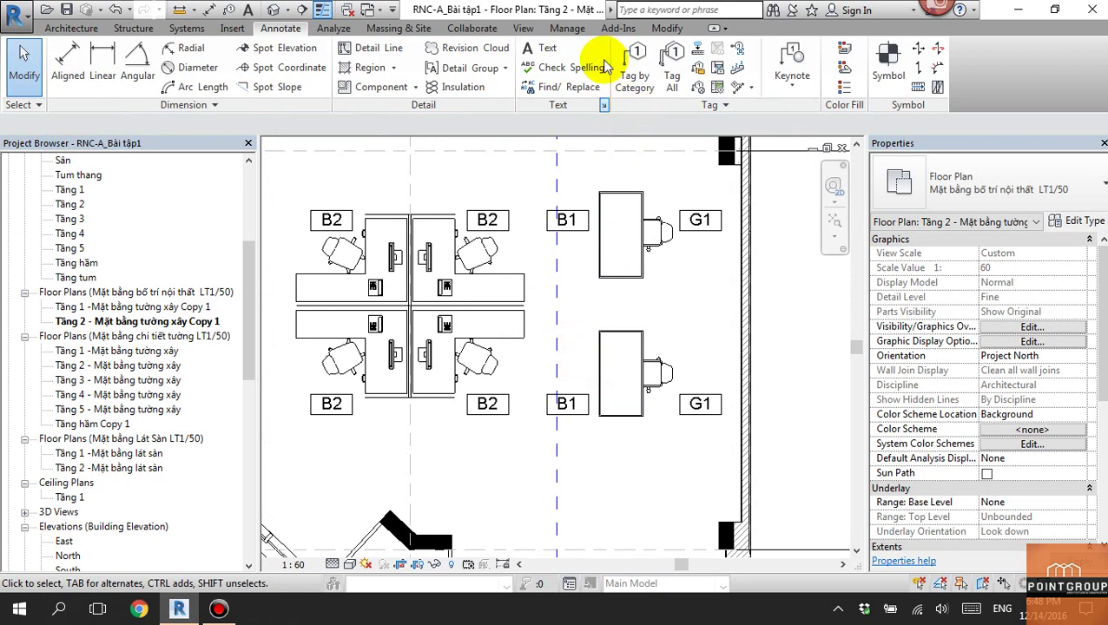
click(524, 29)
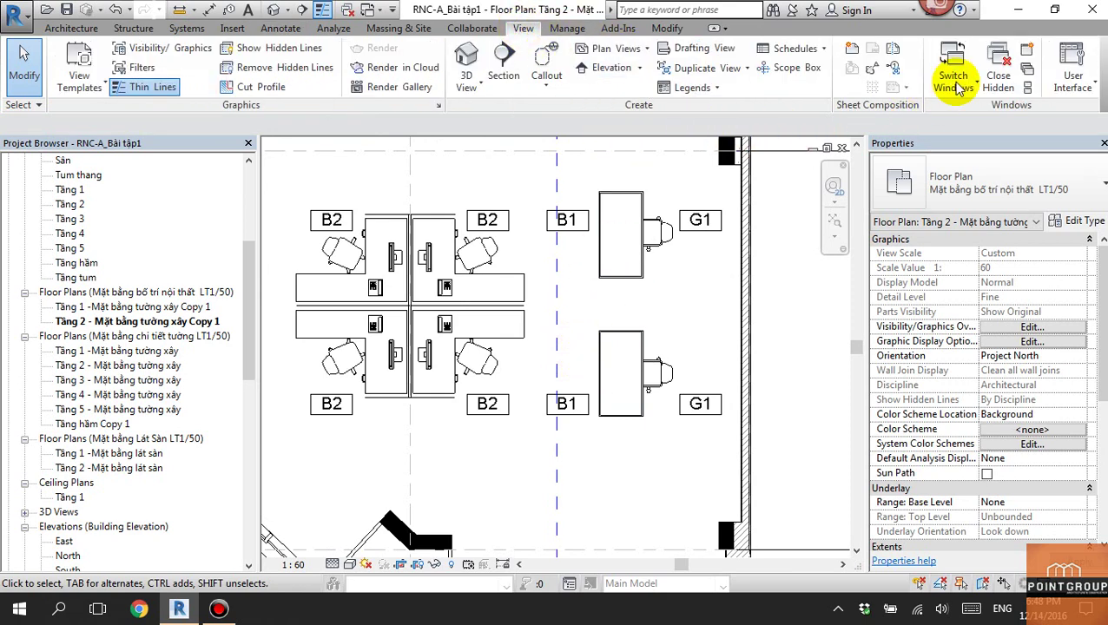
click(796, 49)
click(757, 73)
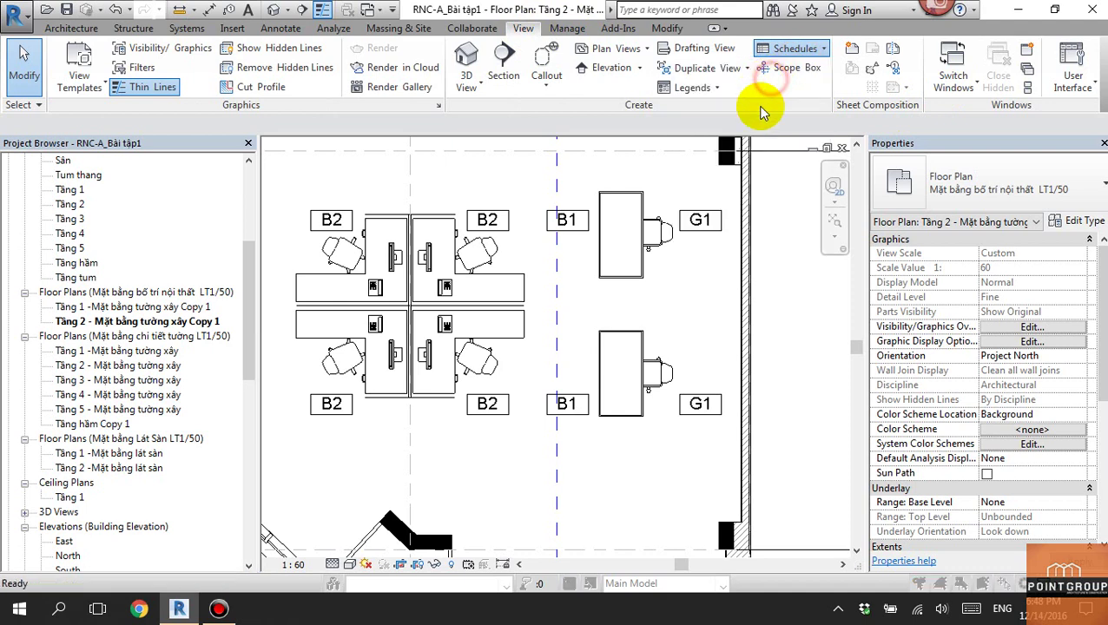
scroll(528, 260, down, 3)
Create a Furniture schedule and add the Cost, Count and Image fields.
click(445, 318)
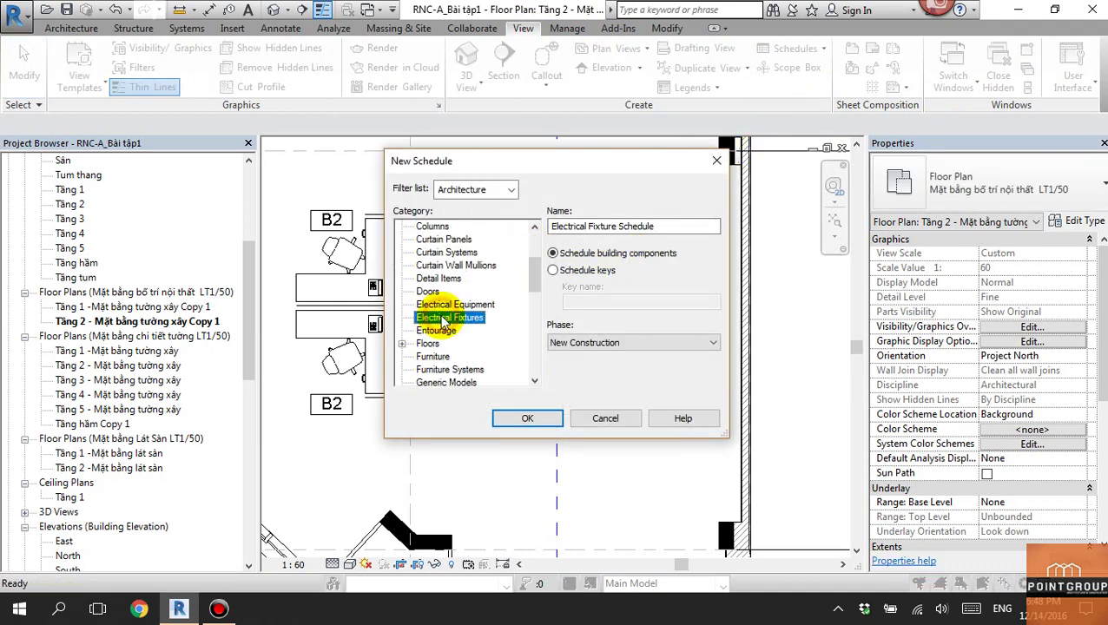
scroll(458, 356, down, 1)
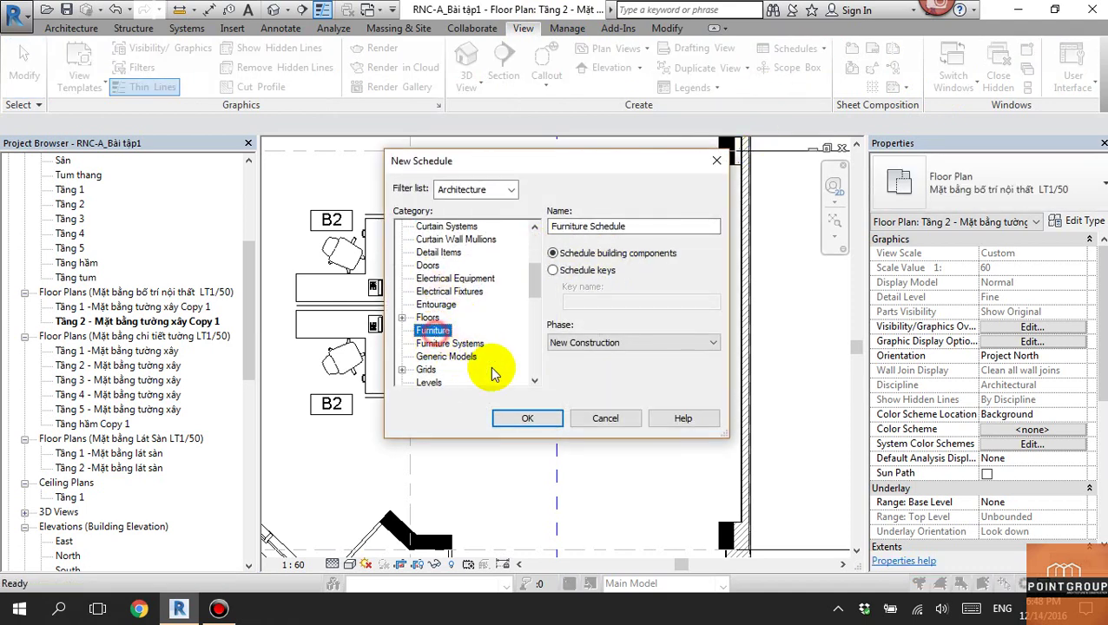
click(526, 419)
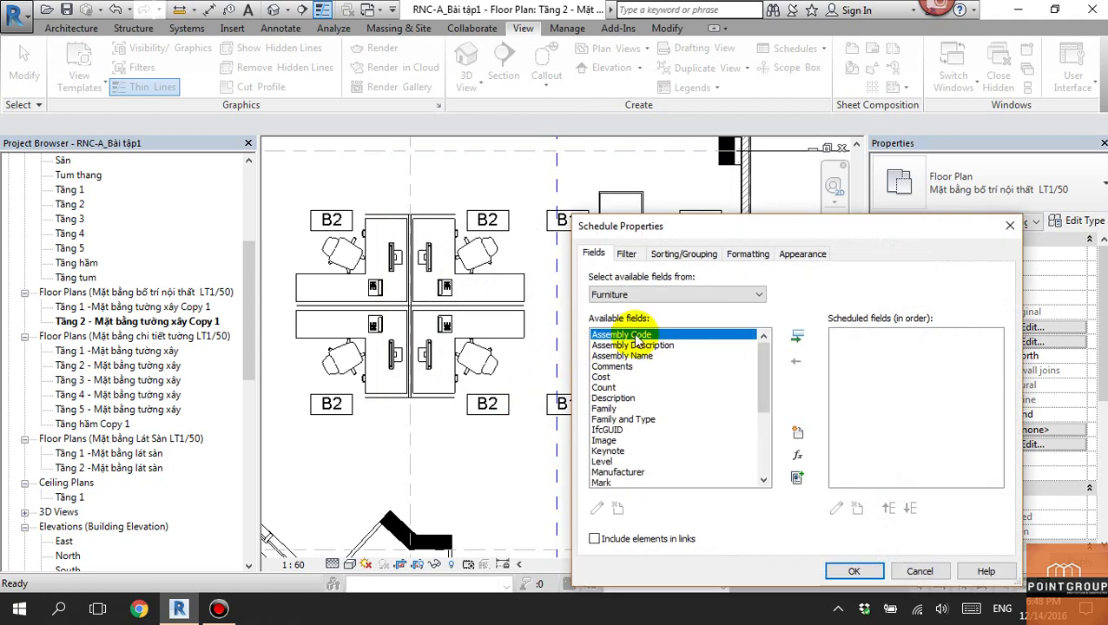
click(611, 378)
click(797, 337)
click(797, 337)
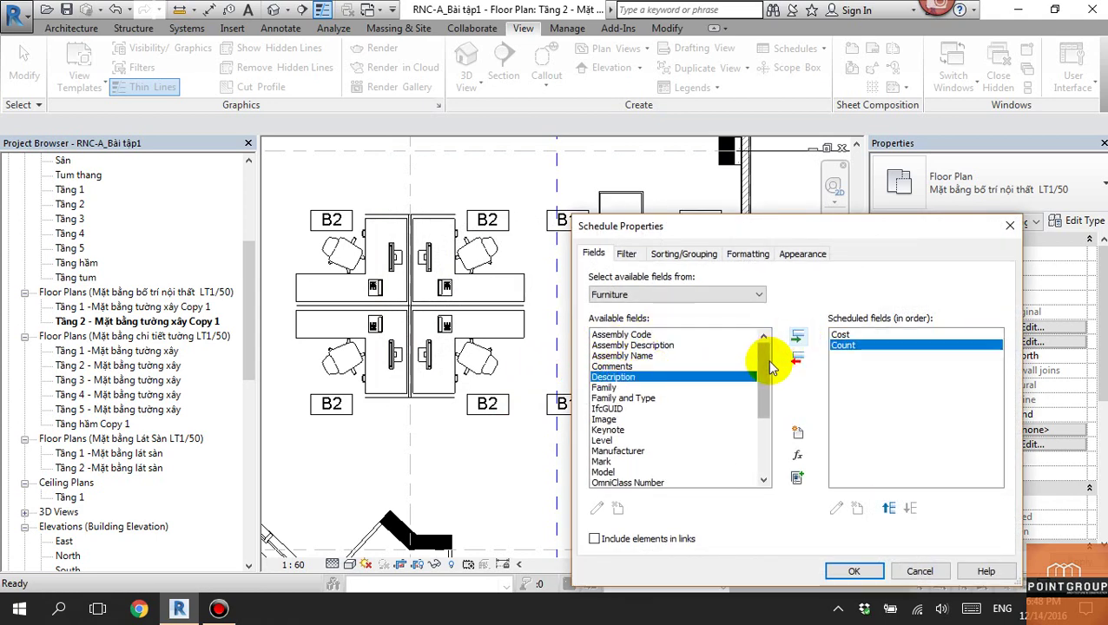
drag(765, 361, 762, 382)
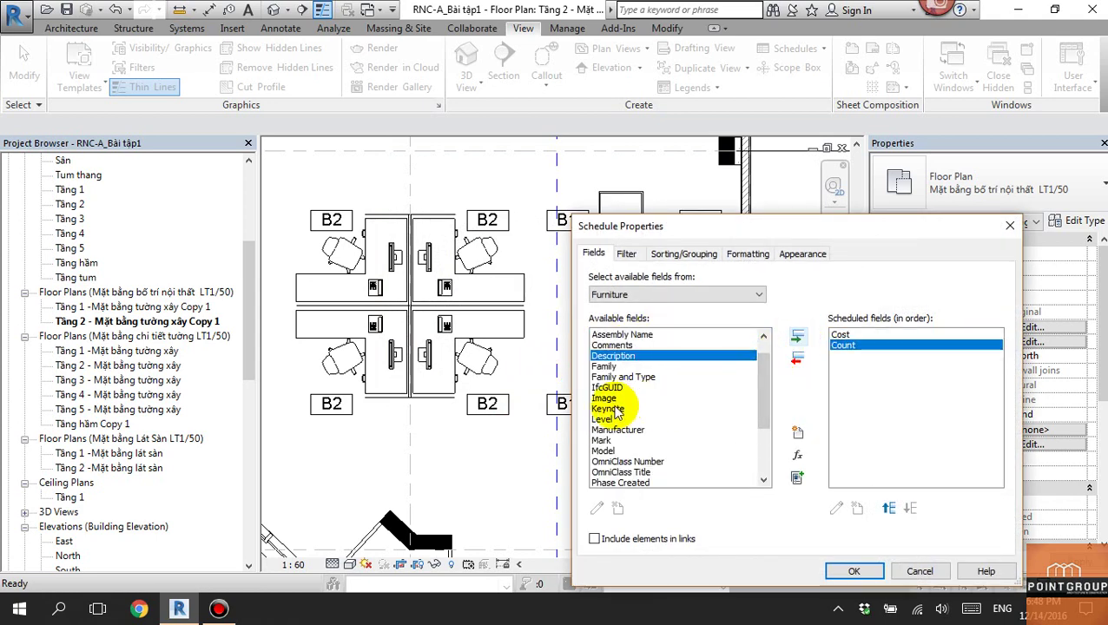
click(605, 398)
click(797, 337)
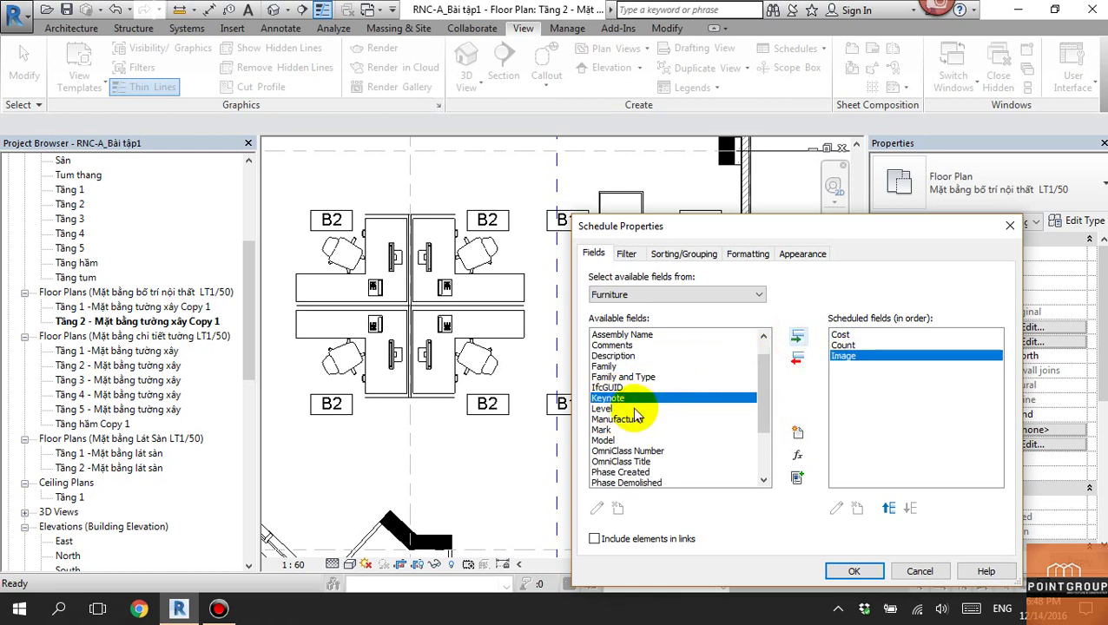
Add the Level, Type Mark and Type Comments fields, and select Comments.
click(606, 409)
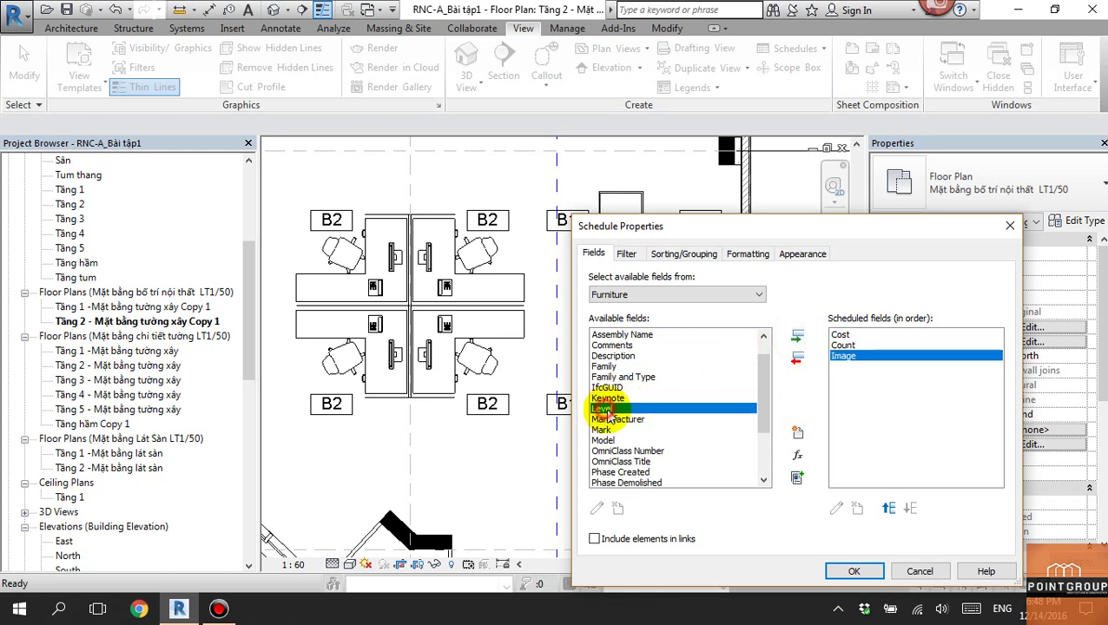
click(797, 339)
drag(767, 386, 767, 430)
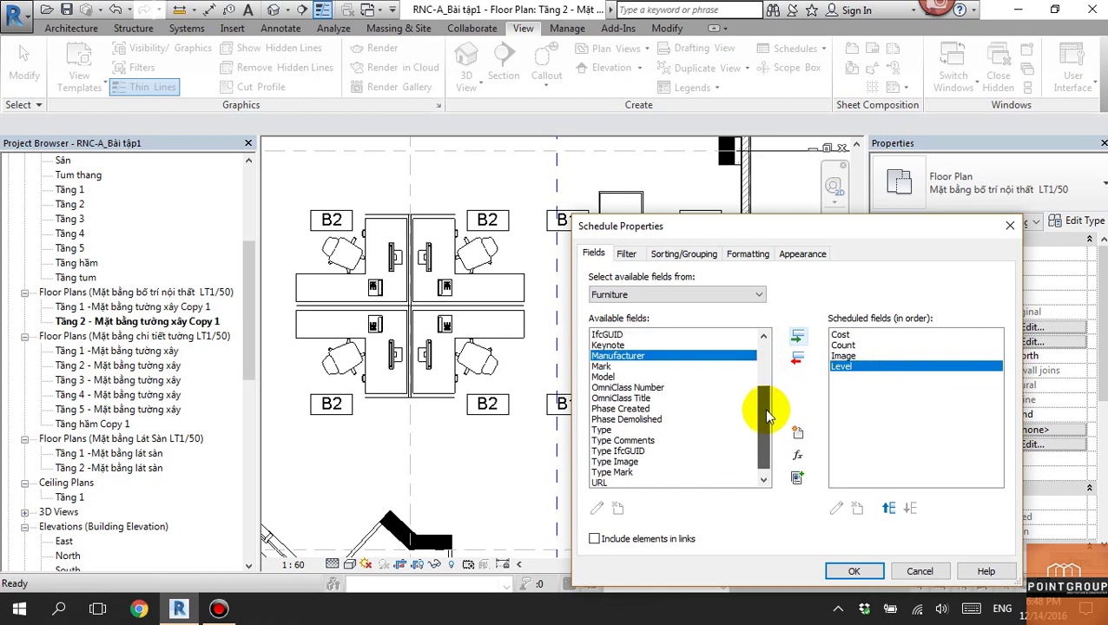
click(612, 461)
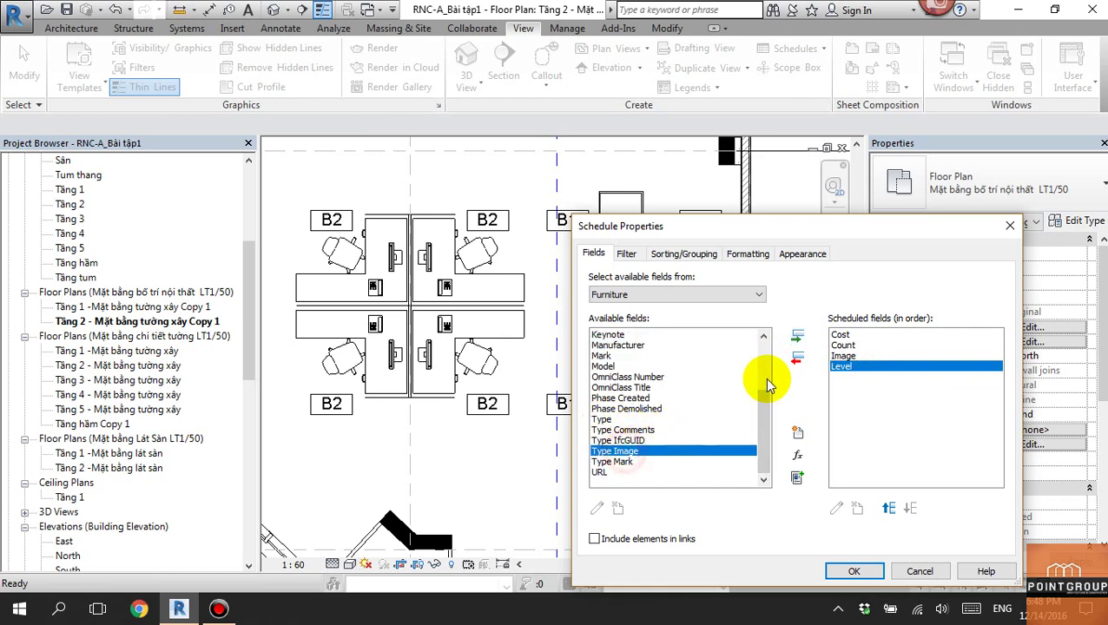
click(798, 336)
click(640, 441)
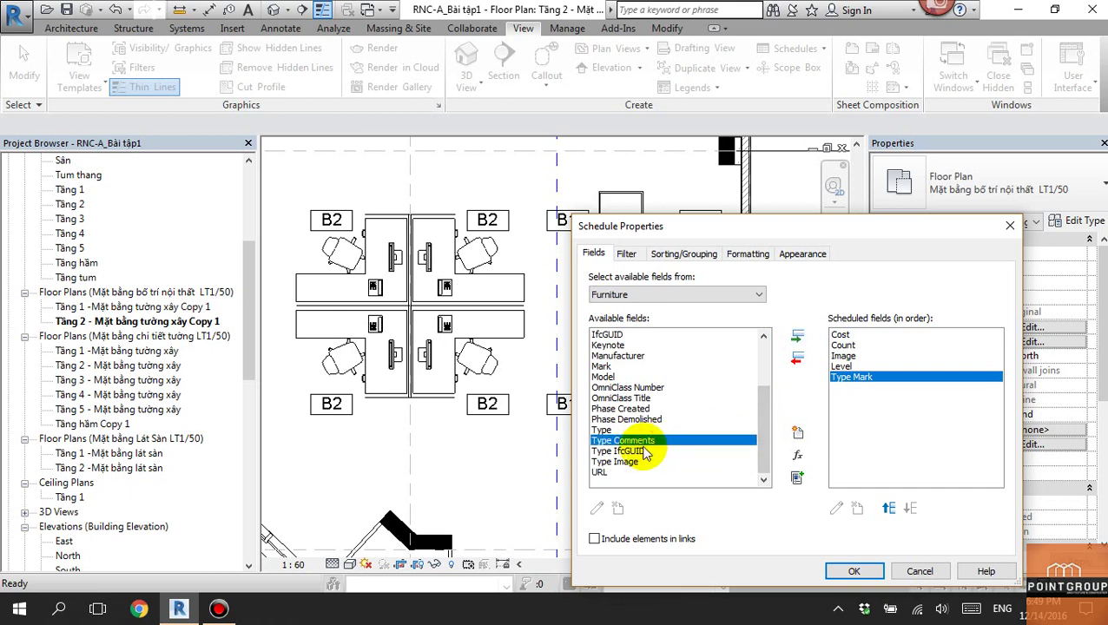
click(797, 336)
drag(764, 417, 763, 382)
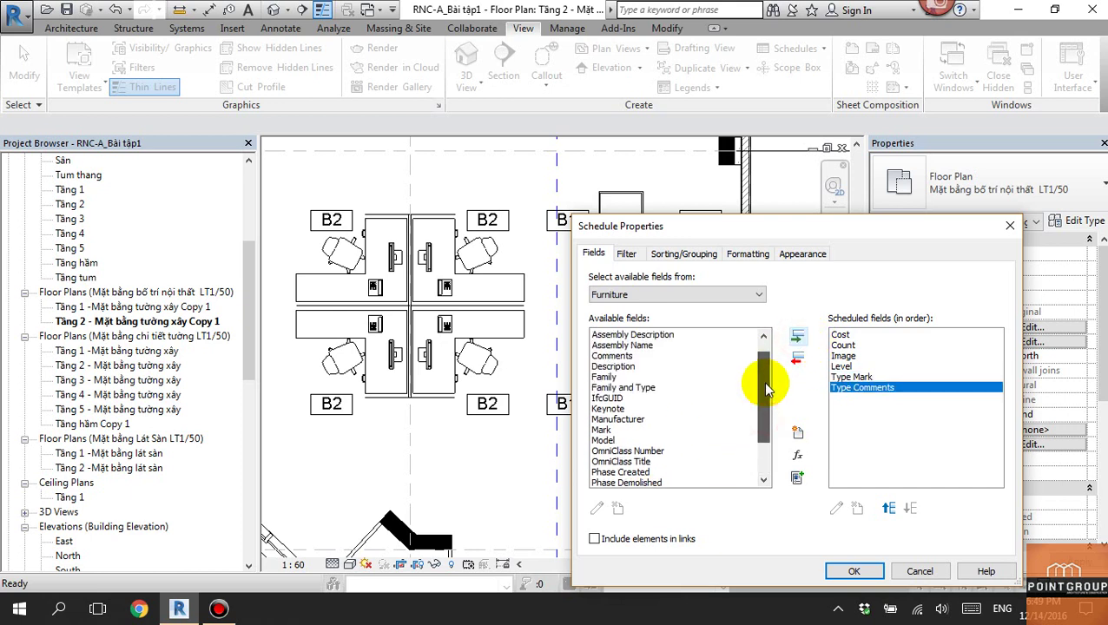
click(627, 356)
Add Comments, then move Type Mark first and Level second in the field order.
click(797, 336)
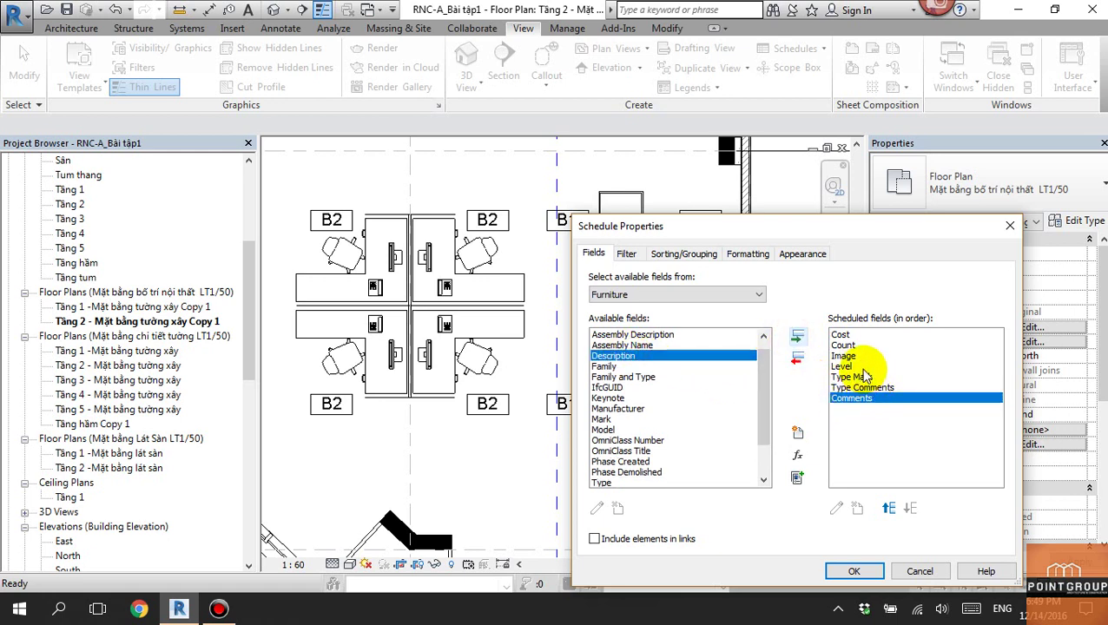
click(854, 378)
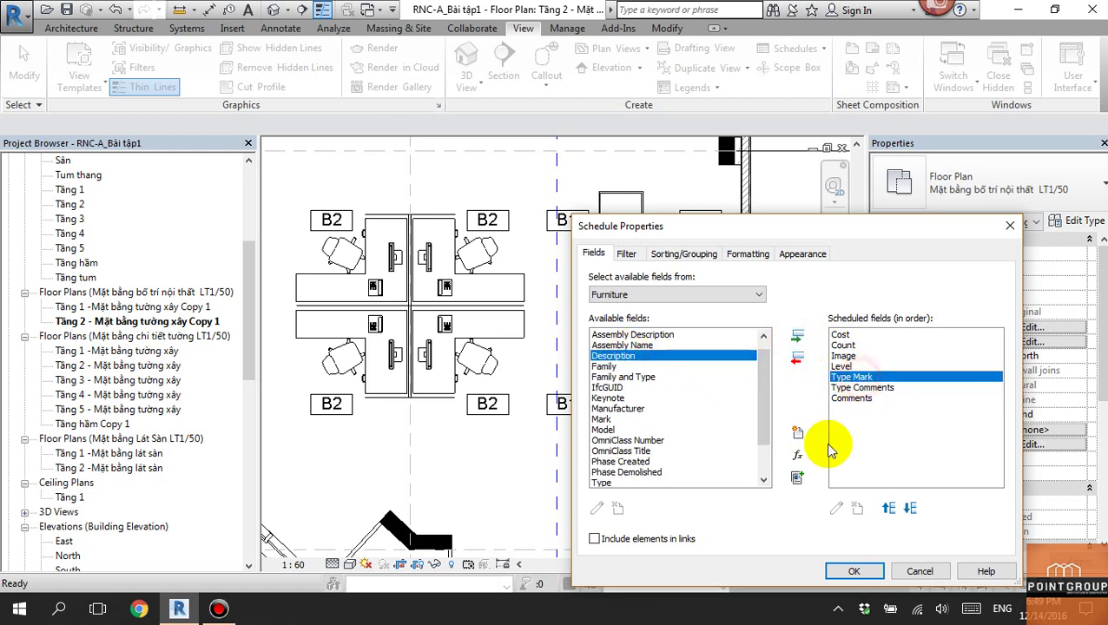
click(889, 508)
click(889, 508)
click(889, 508)
click(889, 508)
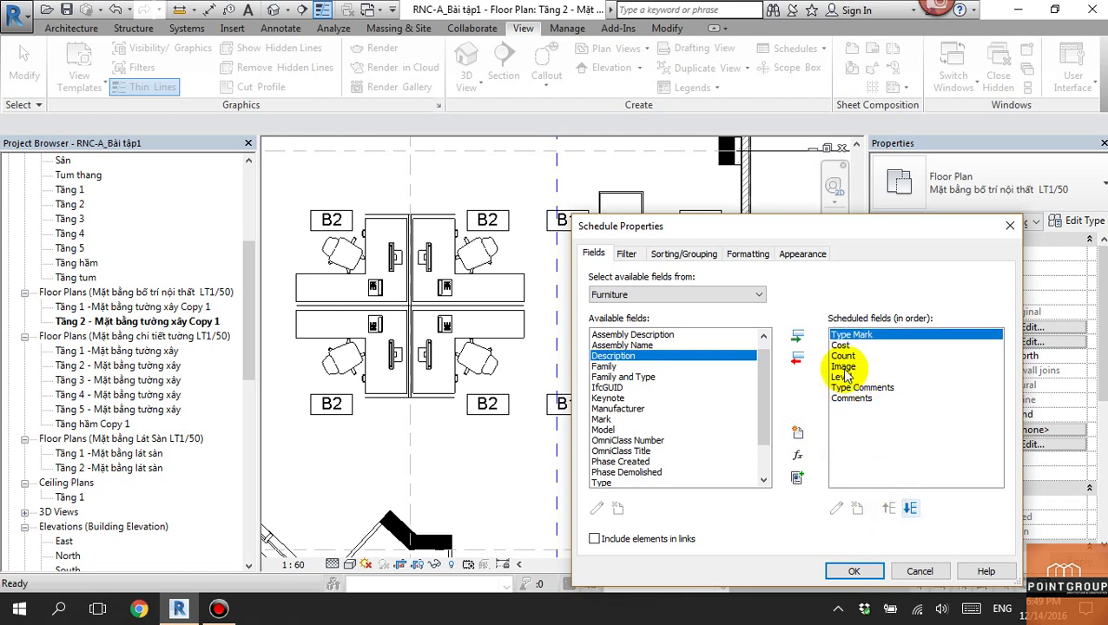
click(842, 367)
click(841, 377)
click(889, 508)
click(889, 508)
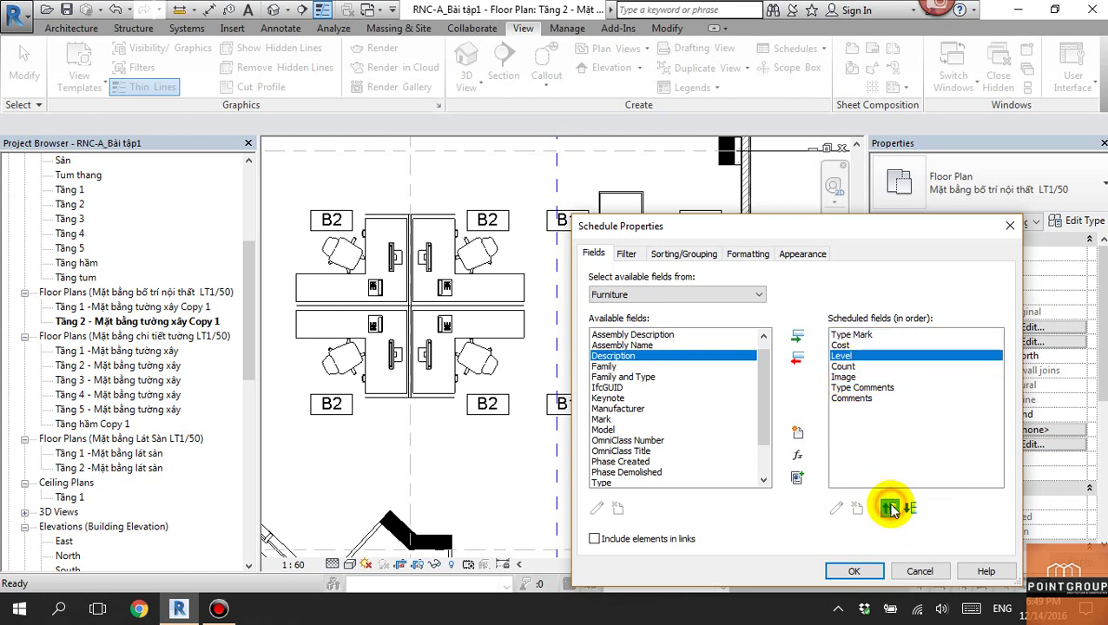
click(890, 508)
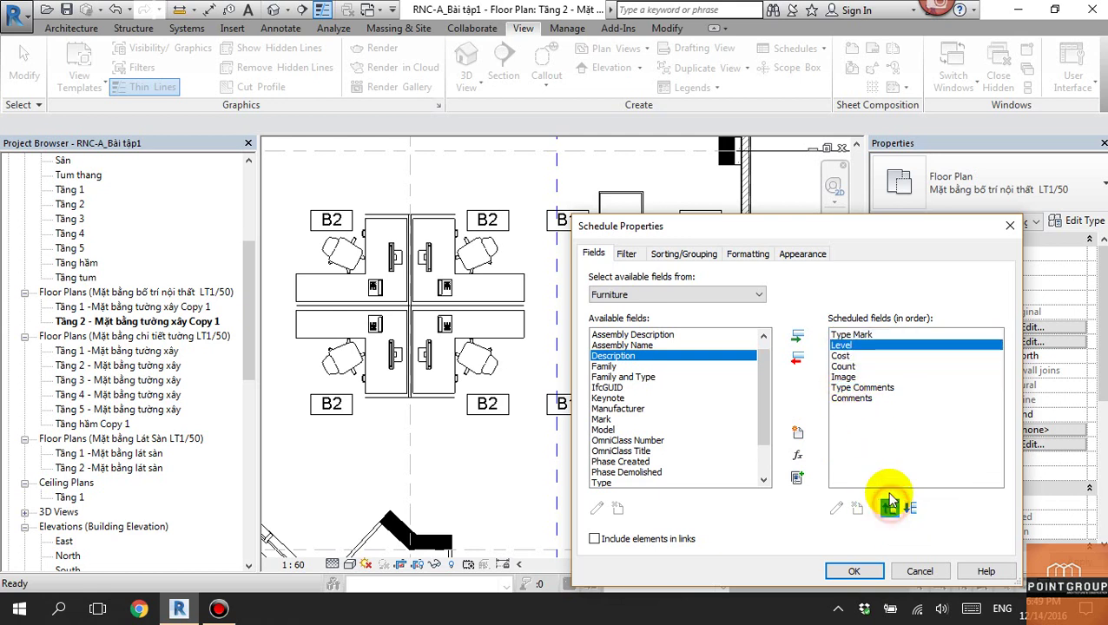
Move Type Comments, Comments and Count above Cost, and apply the field order.
click(860, 388)
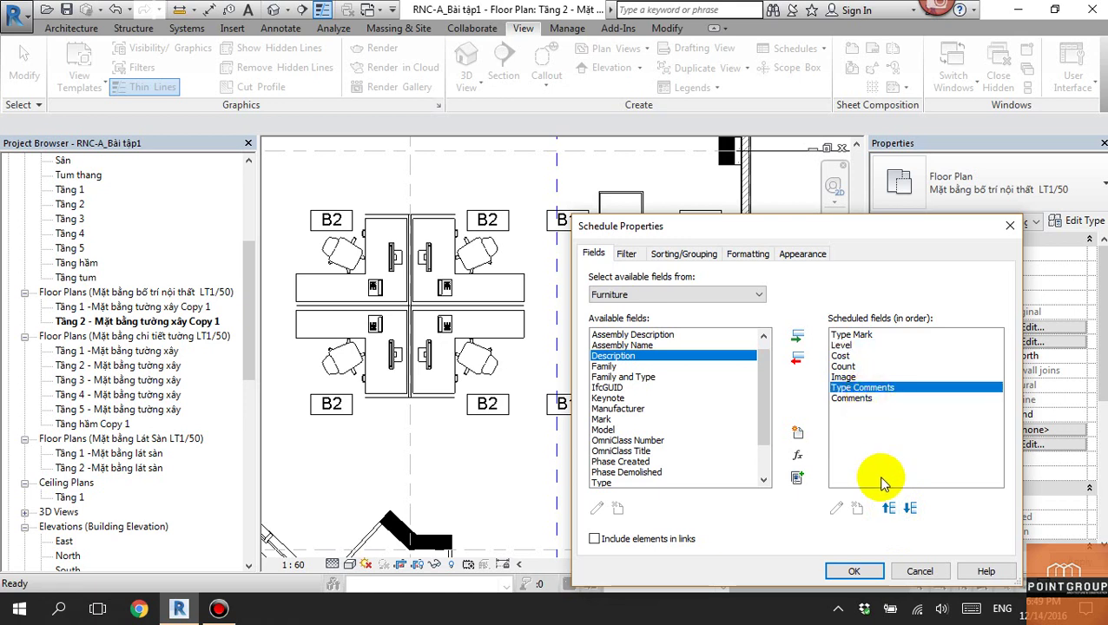
click(889, 508)
click(889, 508)
click(890, 508)
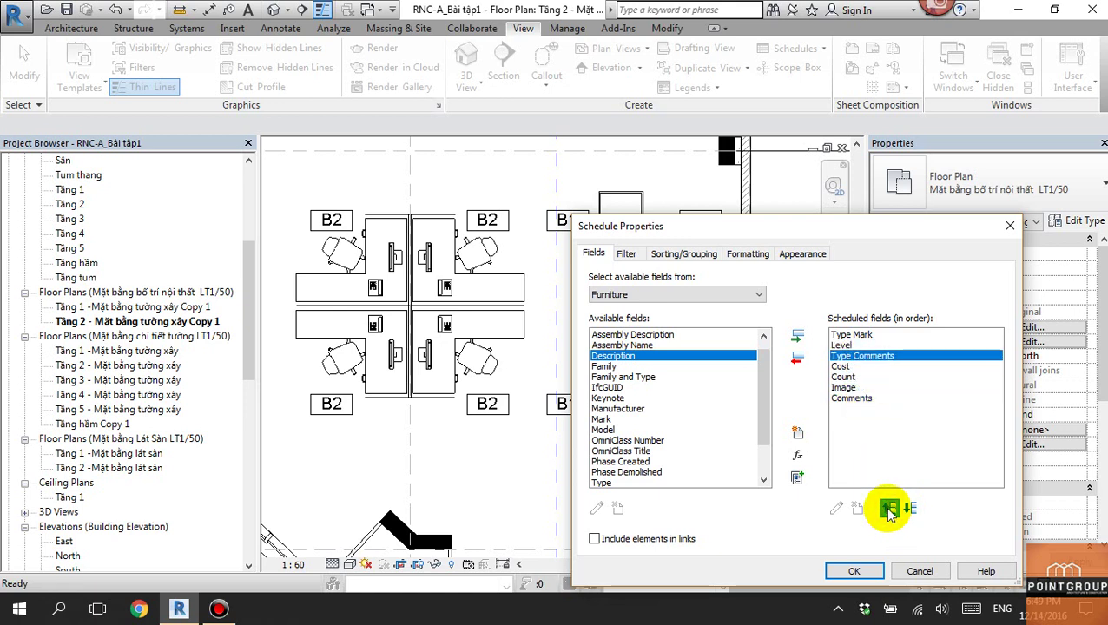
click(856, 397)
click(889, 510)
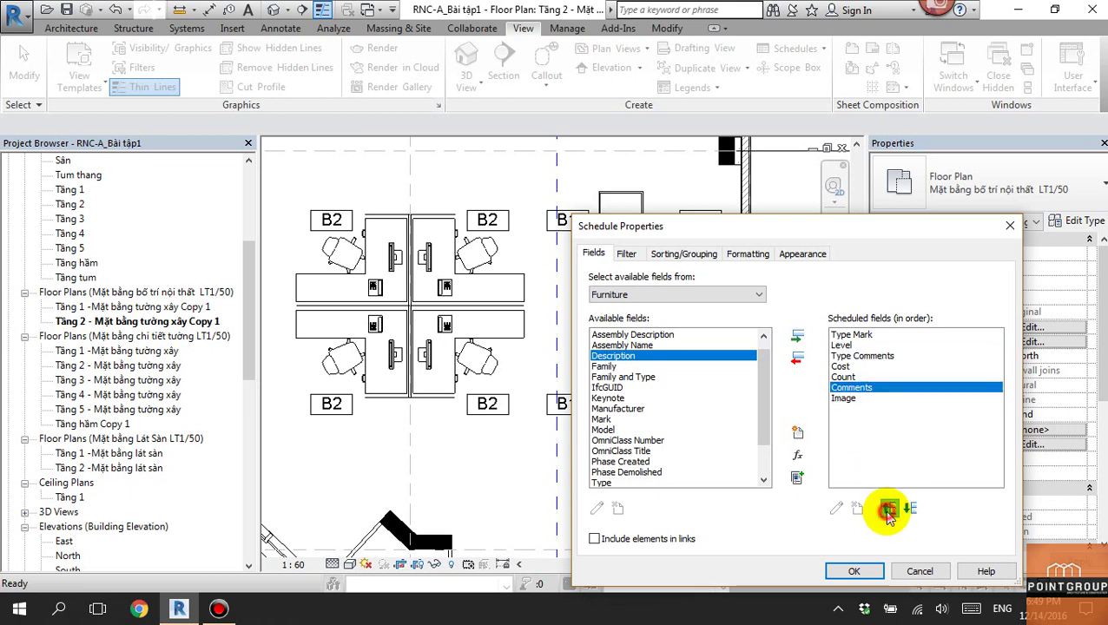
click(890, 510)
click(889, 510)
click(846, 387)
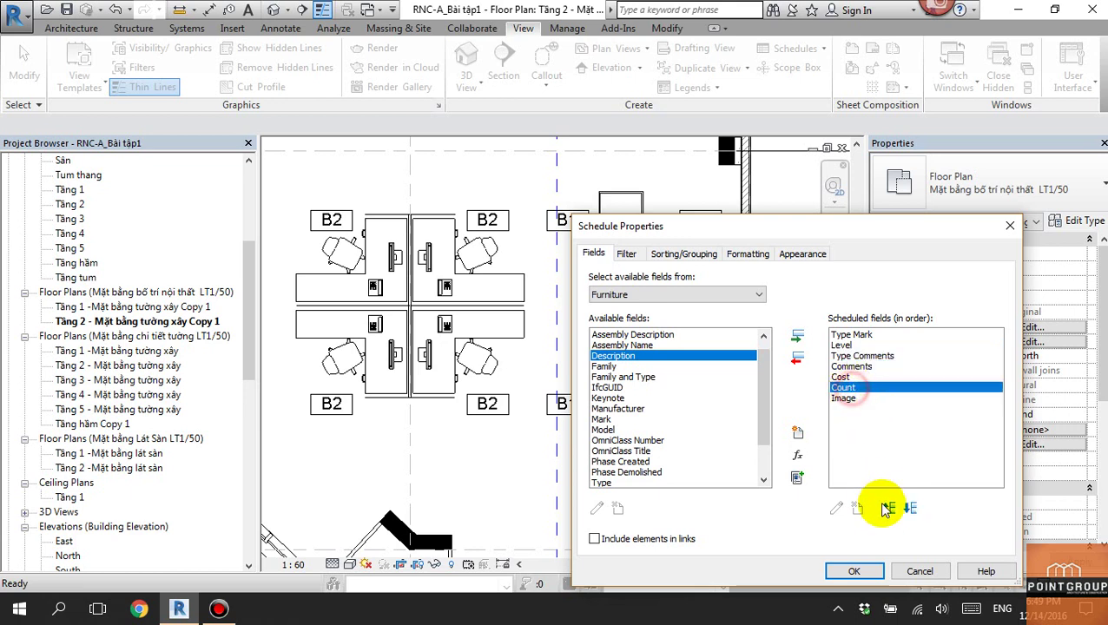
click(889, 510)
click(856, 399)
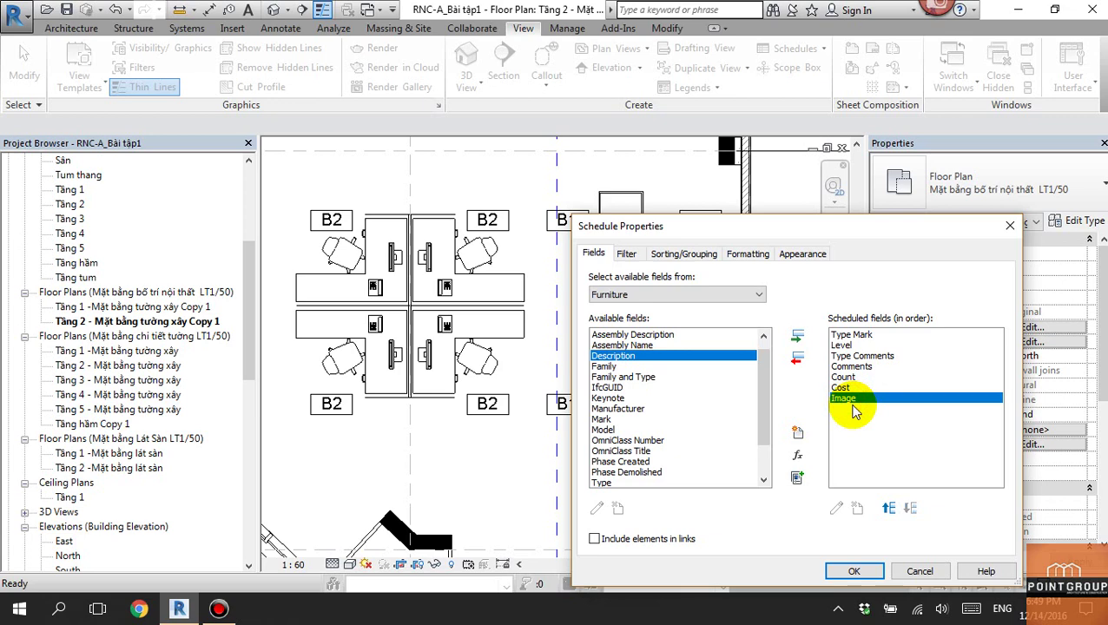
click(854, 572)
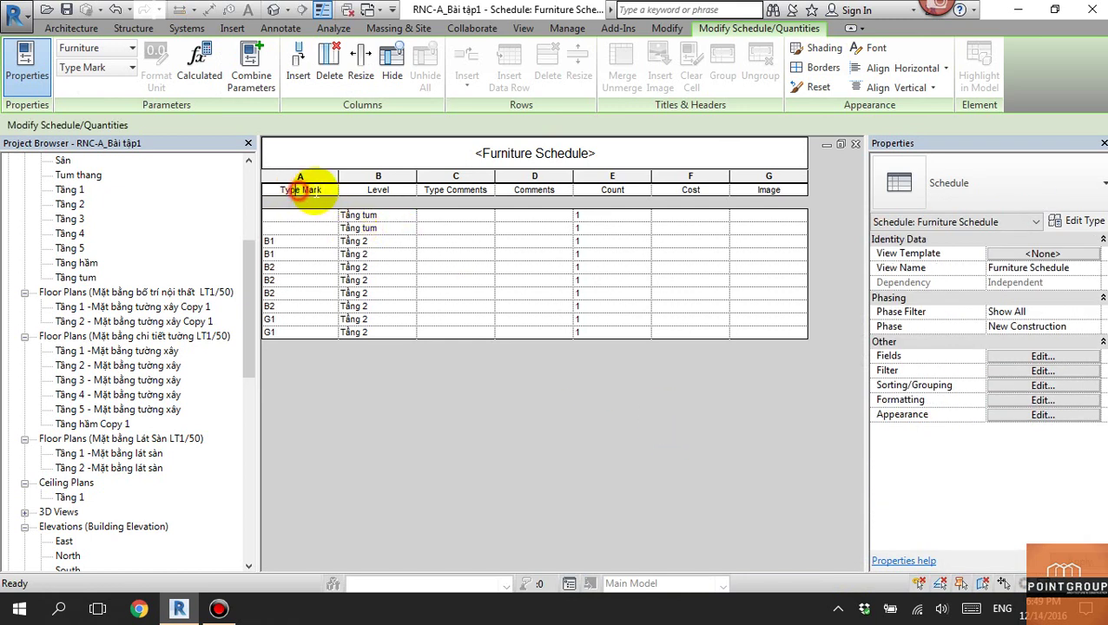
Rename the Type Mark header to KÝ HIỆU and highlight the B1 desk in the 3D model.
click(325, 191)
text(KÝ HIỆU)
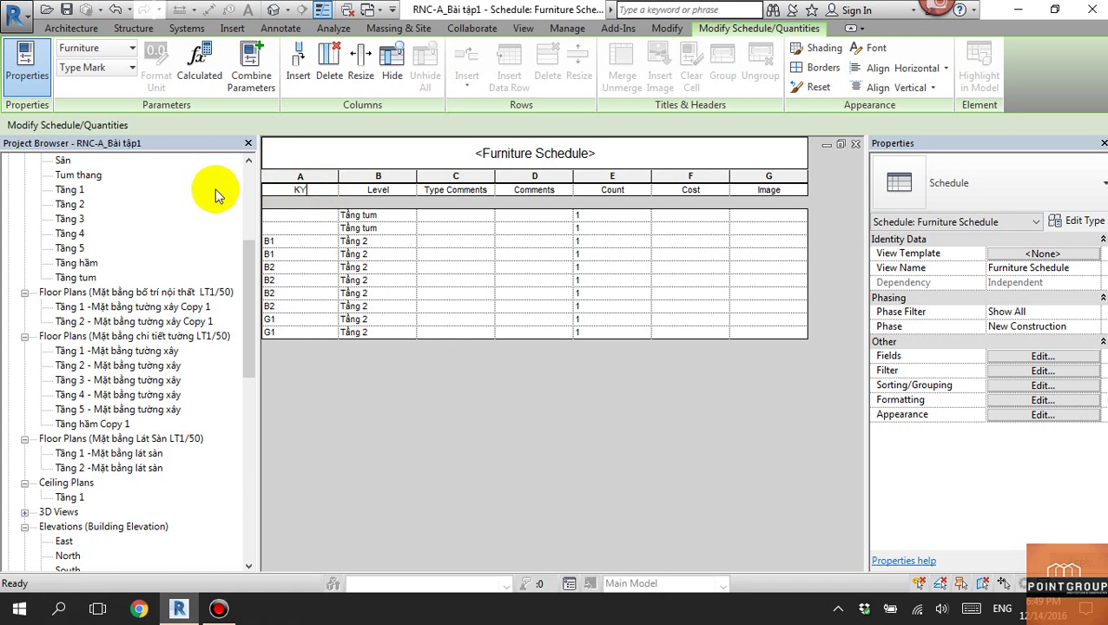
click(292, 241)
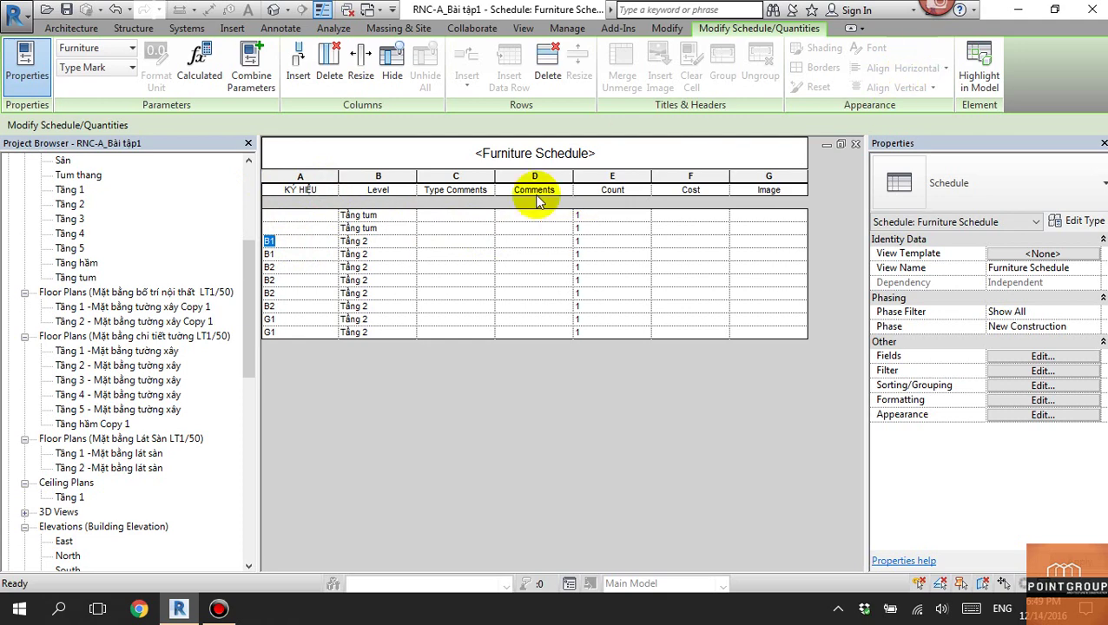
click(178, 610)
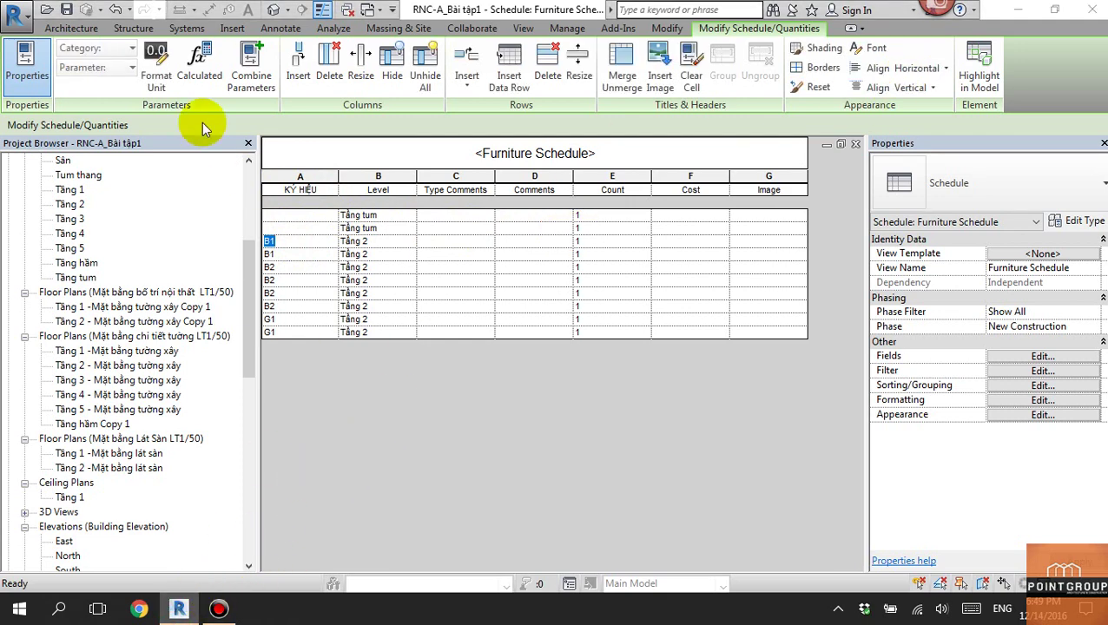
click(272, 11)
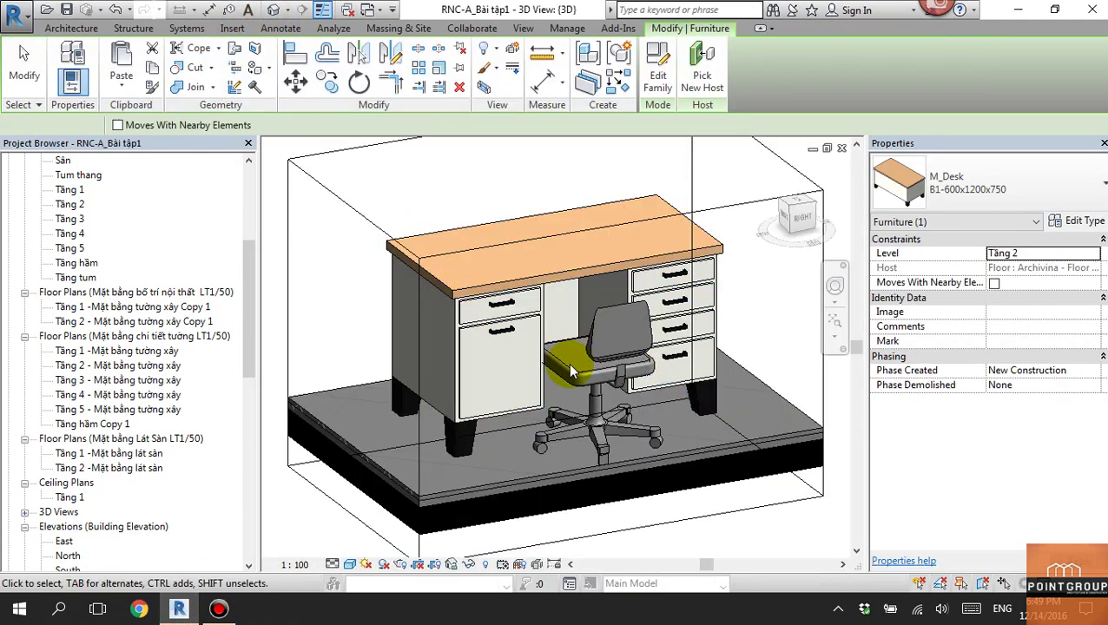
Clear the desk selection and orbit around the whole building in 3D.
click(779, 473)
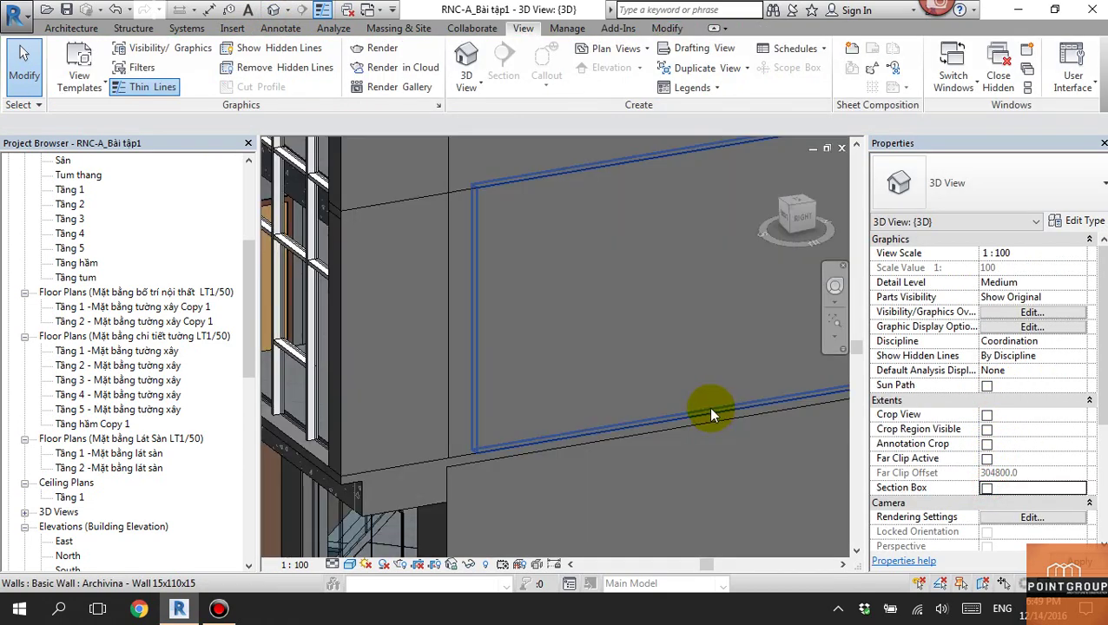
mouse_move(708, 408)
shift+middle_down()
mouse_move(678, 290)
mouse_move(633, 391)
mouse_move(795, 423)
mouse_move(638, 227)
shift+middle_up()
scroll(613, 366, up, 3)
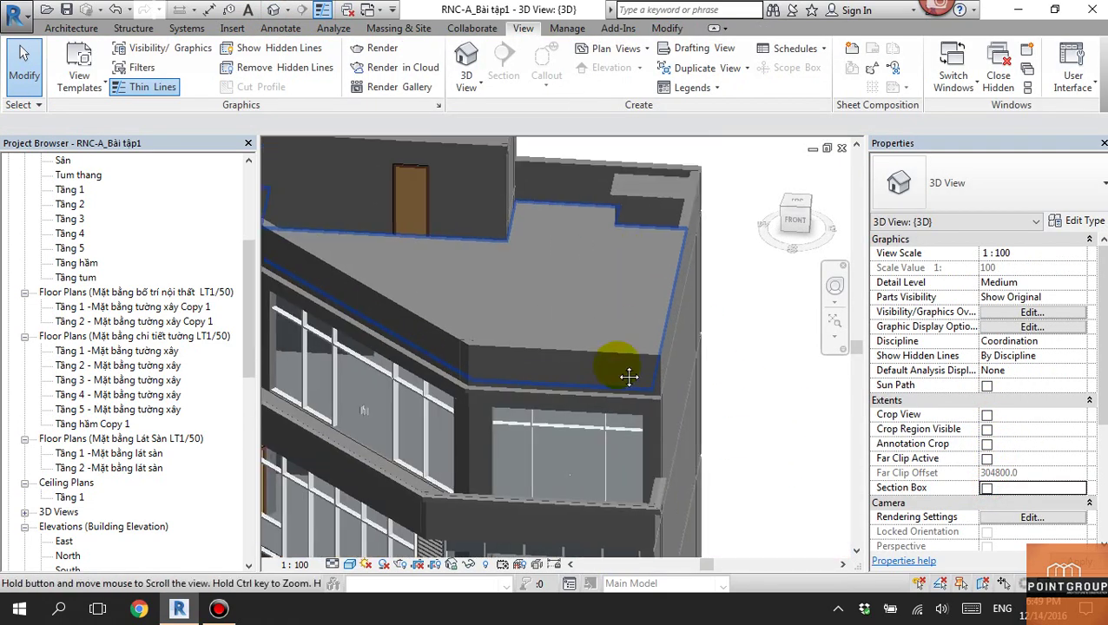
scroll(648, 309, up, 2)
mouse_move(646, 310)
shift+middle_down()
mouse_move(633, 313)
mouse_move(662, 282)
mouse_move(624, 284)
mouse_move(516, 332)
mouse_move(541, 337)
mouse_move(532, 372)
mouse_move(564, 375)
mouse_move(648, 346)
mouse_move(523, 337)
shift+middle_up()
Open the Tầng tum floor plan and inspect the elevator door and corner window.
double_click(76, 277)
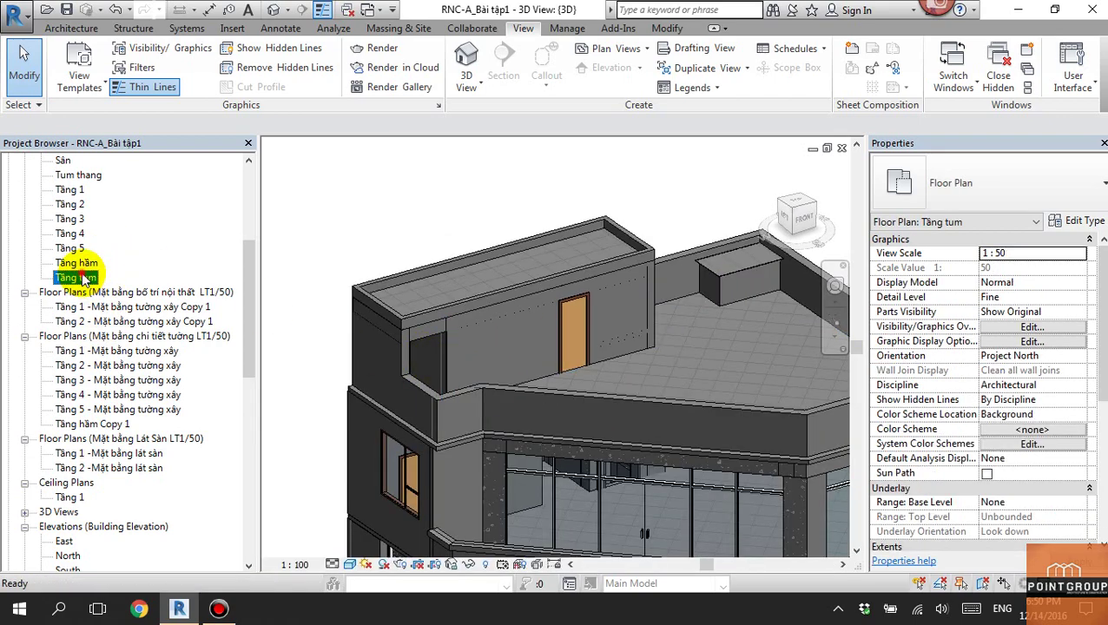
scroll(560, 321, up, 5)
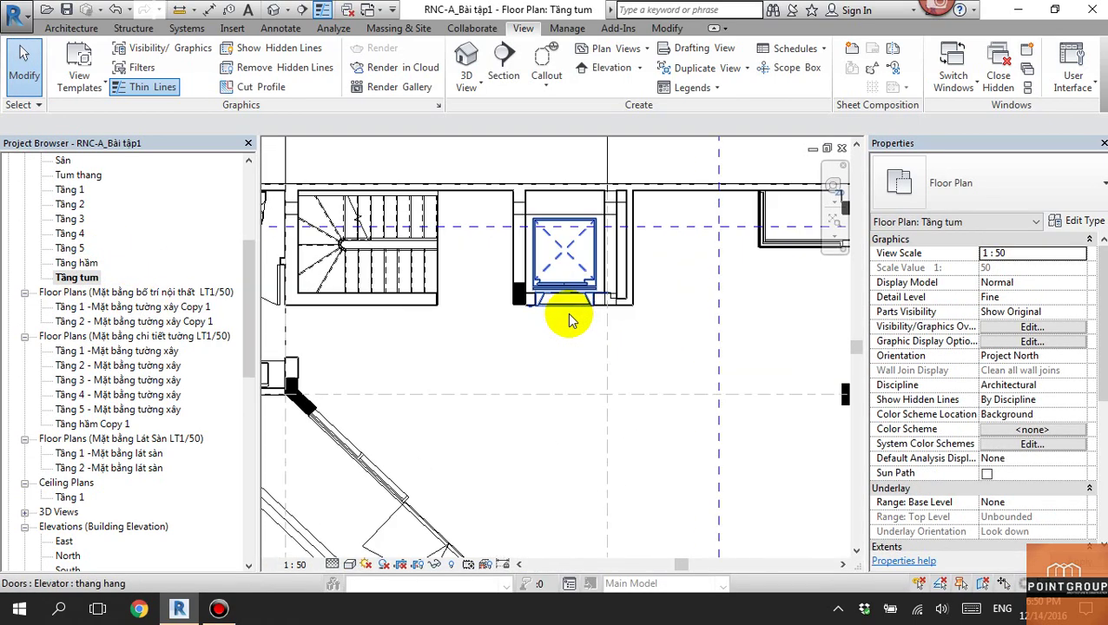
middle_drag(569, 317, 458, 400)
click(465, 348)
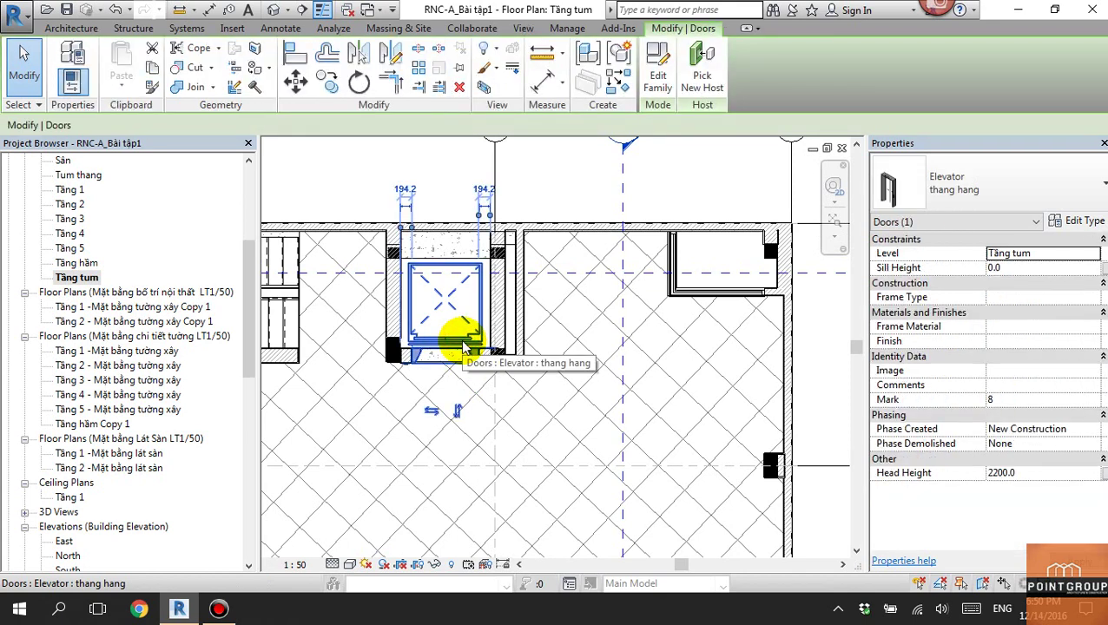
scroll(477, 353, down, 3)
click(574, 330)
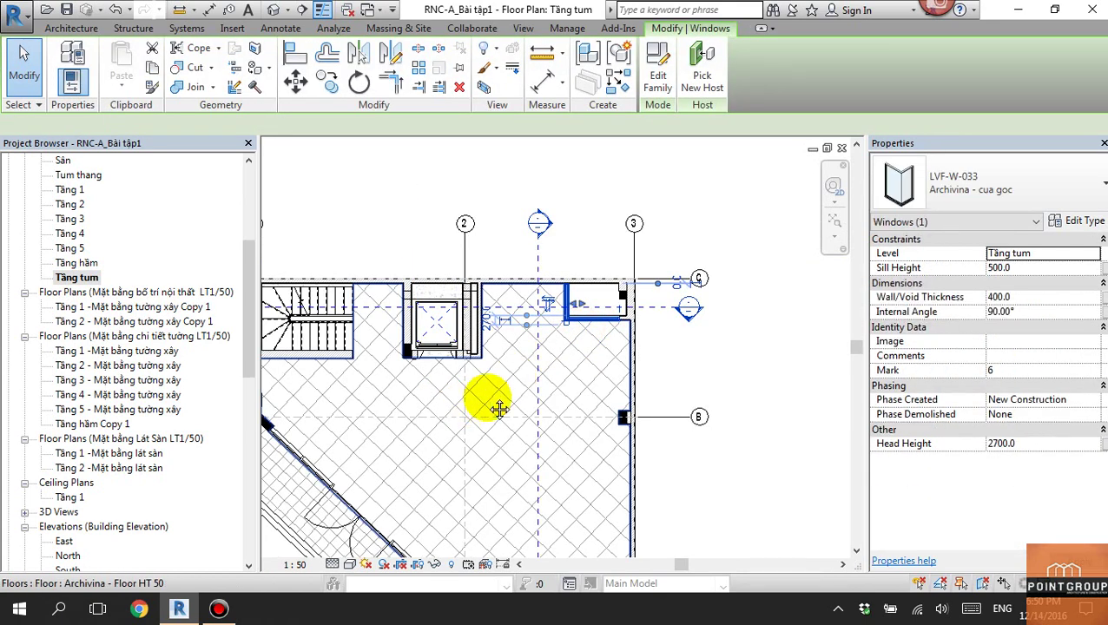
Inspect the Tầng tum toilet, vanity and floor slabs, then clear the selection.
middle_drag(476, 411, 628, 383)
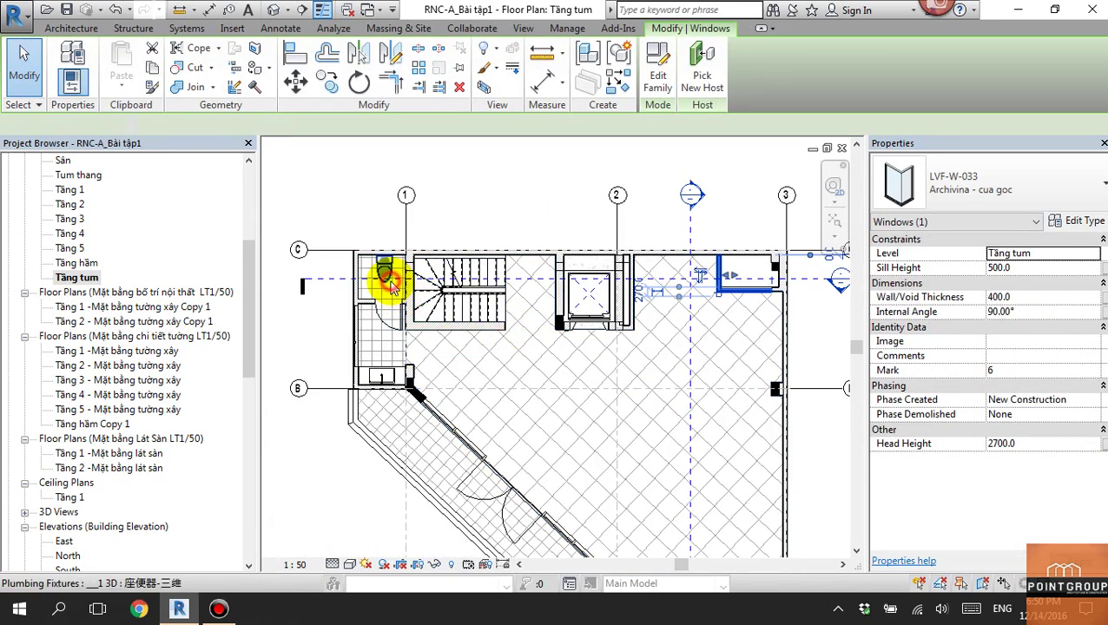
click(385, 279)
scroll(387, 375, up, 3)
click(387, 375)
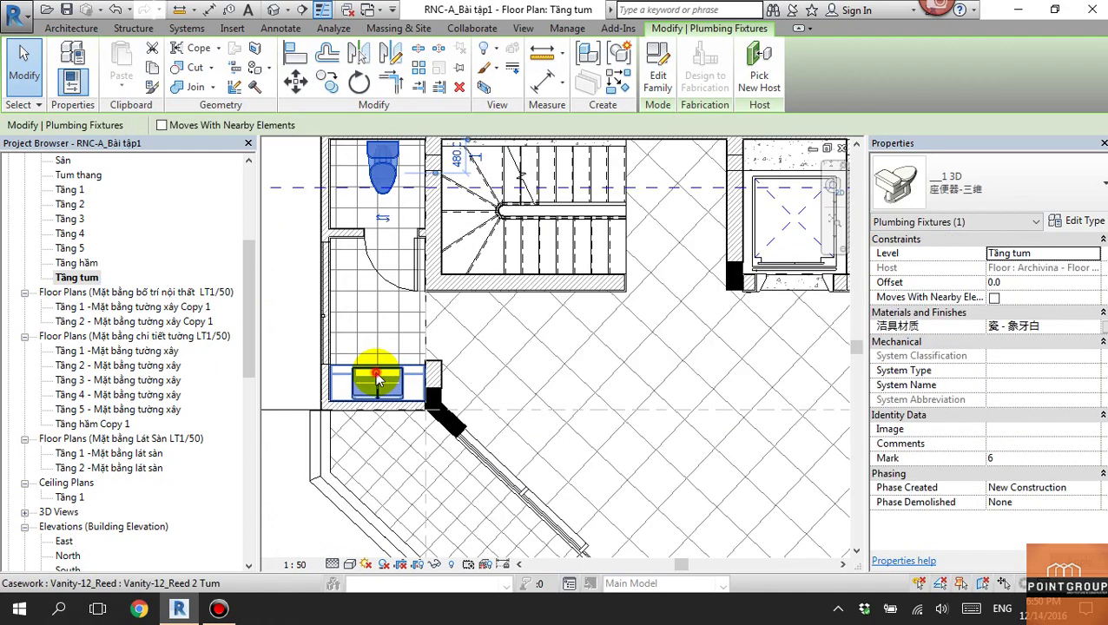
scroll(495, 364, down, 3)
scroll(482, 326, down, 2)
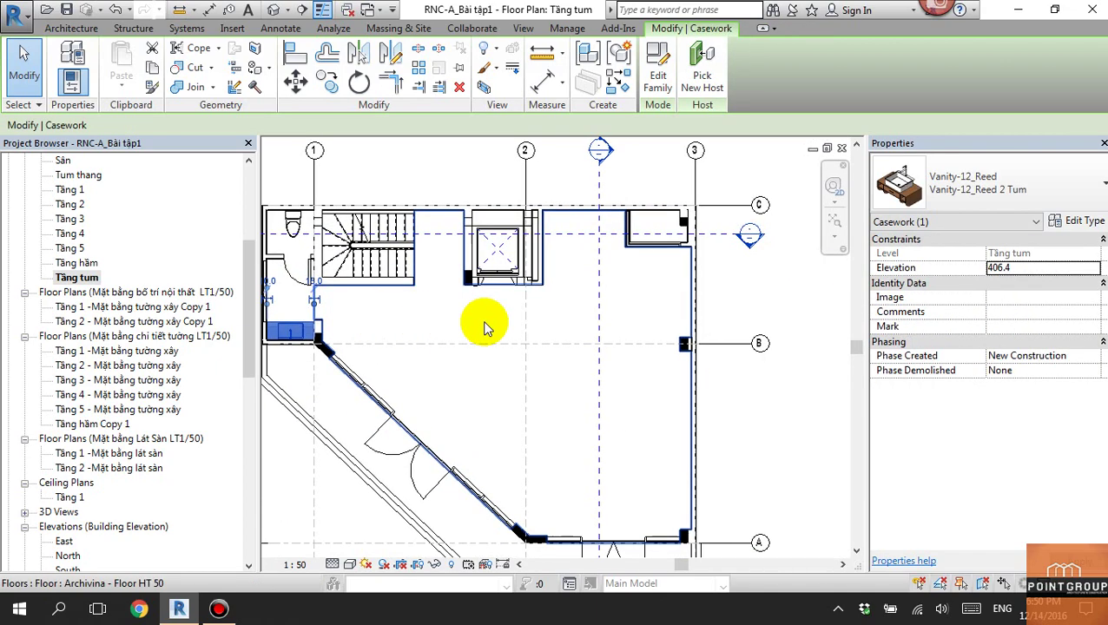
click(490, 371)
scroll(495, 323, up, 1)
scroll(536, 371, up, 2)
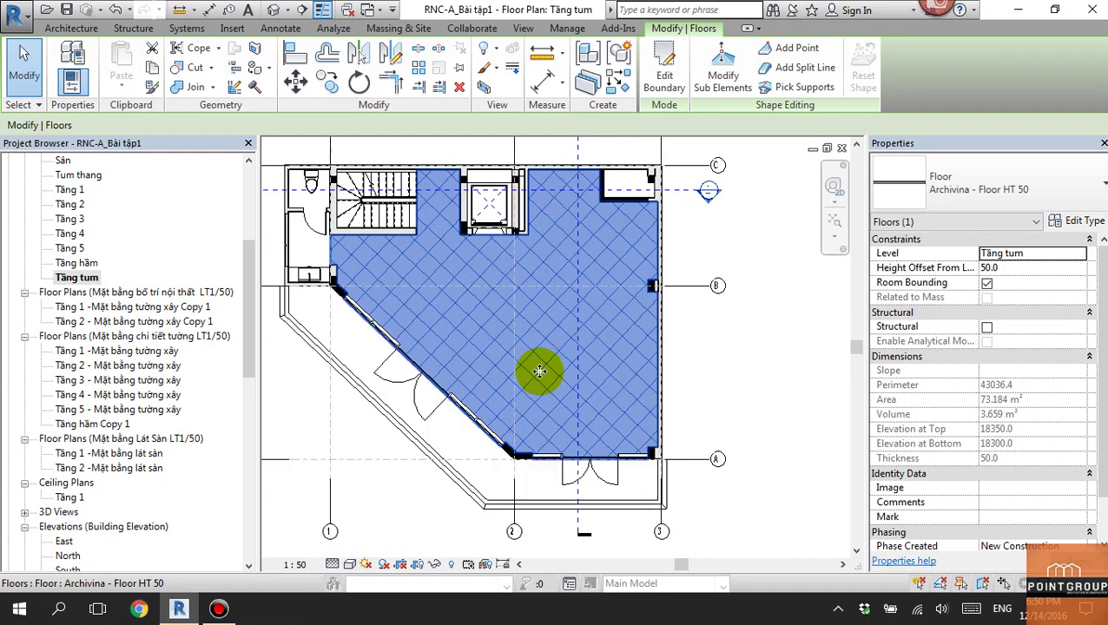
scroll(388, 440, up, 2)
click(426, 465)
click(791, 389)
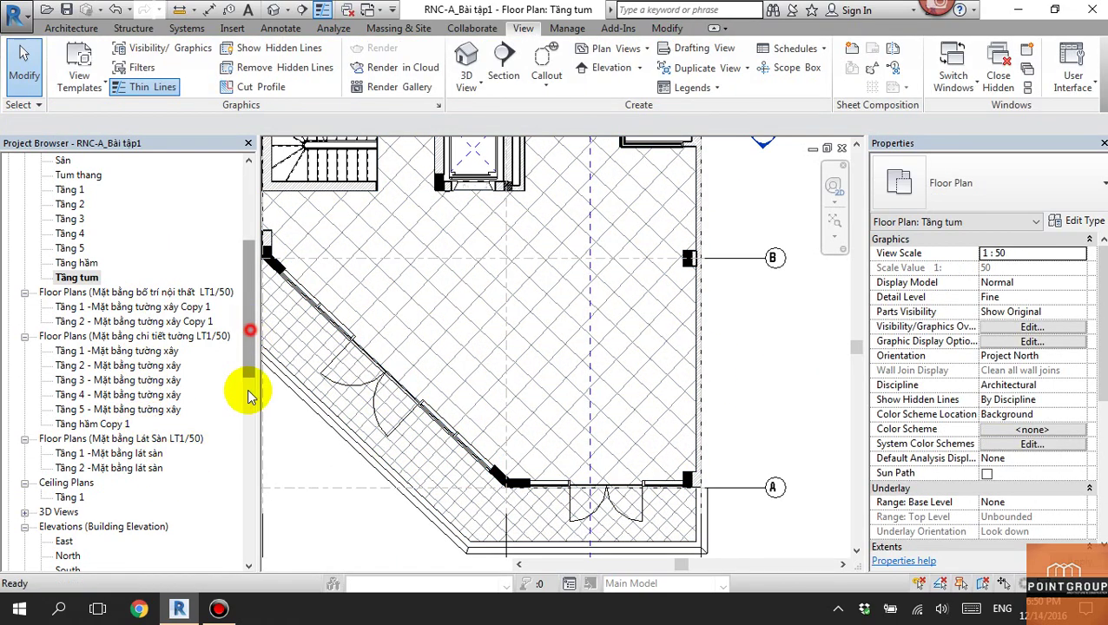
drag(247, 387, 249, 434)
Open the Furniture Schedule and enter A1 as the first row's KÝ HIỆU mark.
double_click(95, 526)
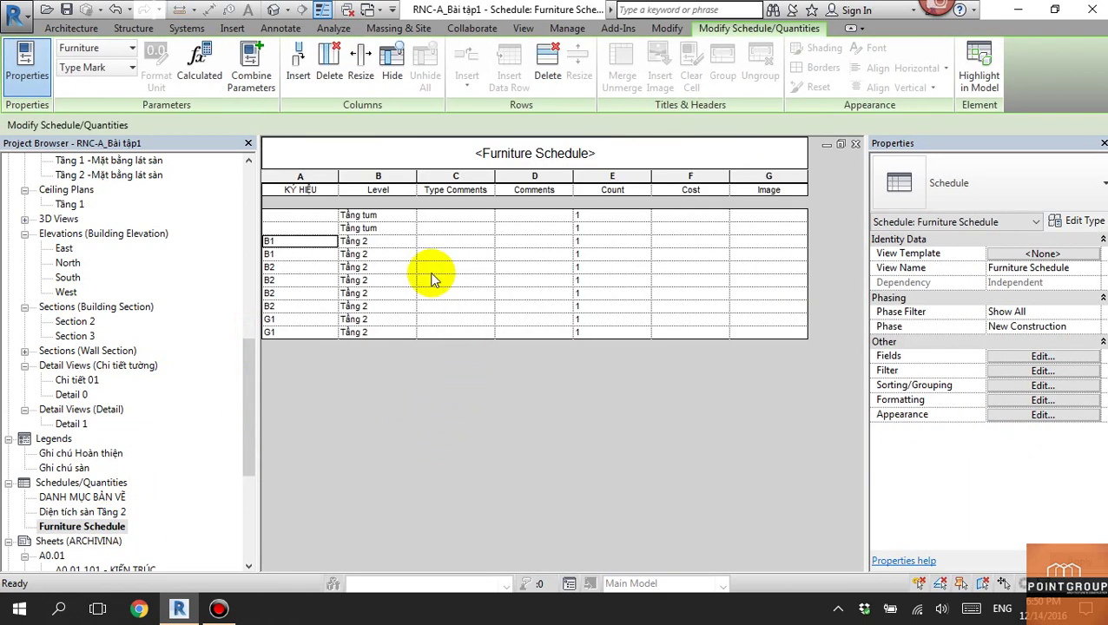
click(382, 215)
click(545, 216)
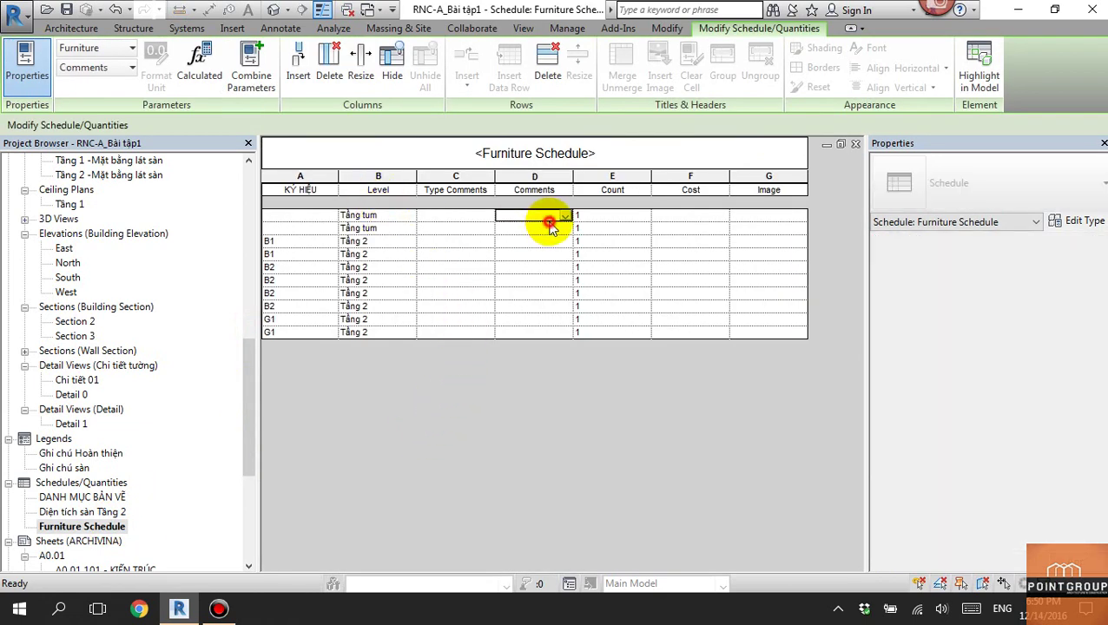
click(314, 217)
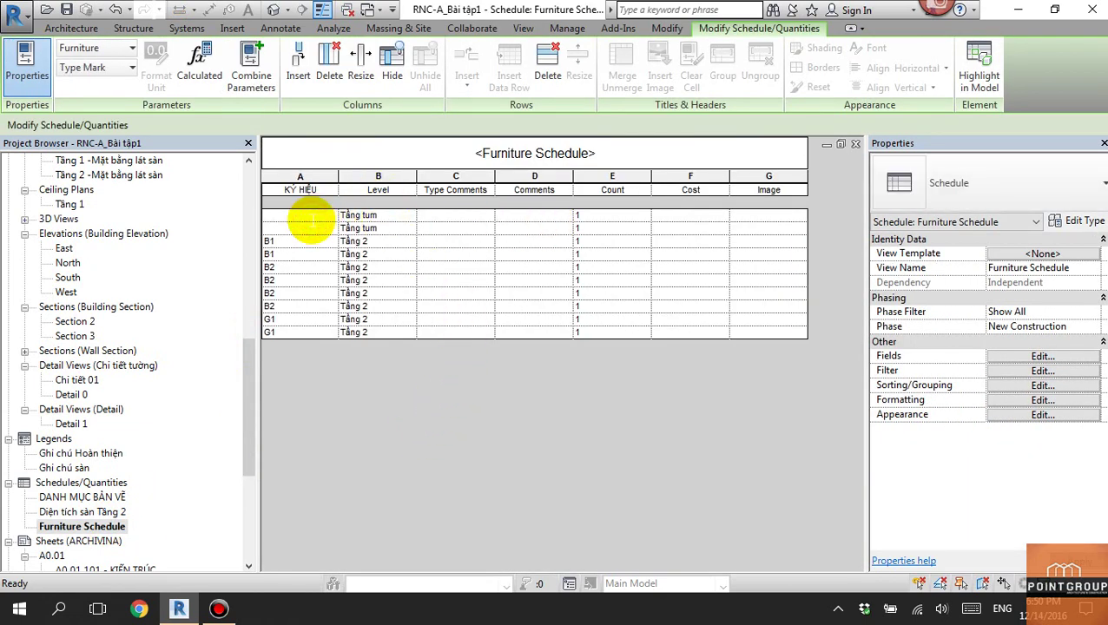
click(383, 219)
click(292, 217)
text(A1)
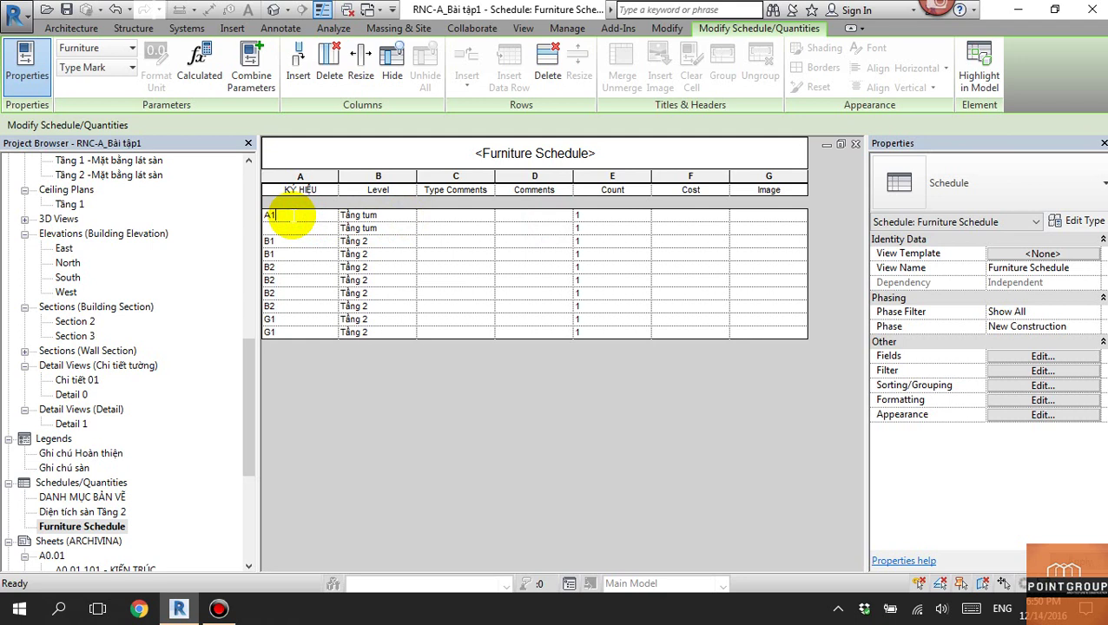
click(427, 301)
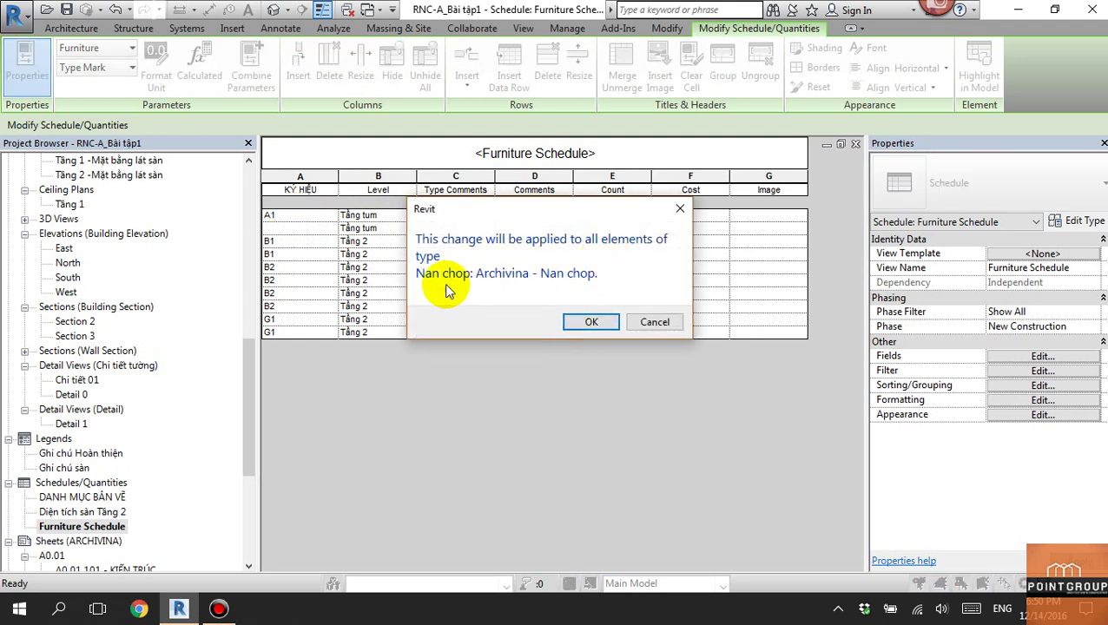
Cancel the A1 mark change and orbit the building in the 3D view.
click(655, 322)
click(274, 9)
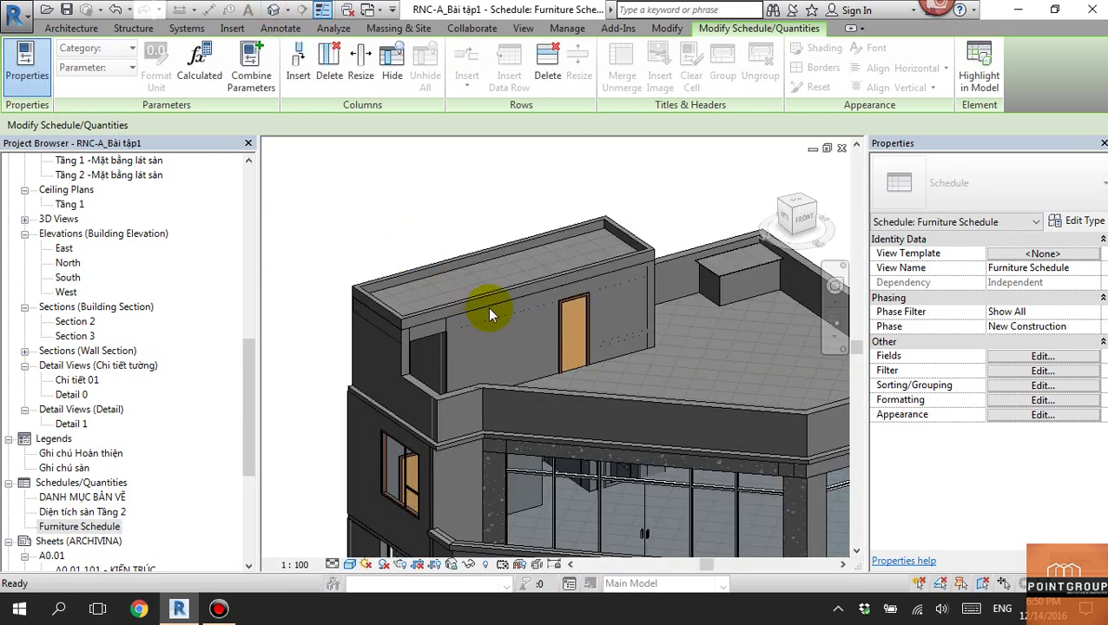
scroll(522, 337, up, 3)
scroll(522, 338, down, 3)
scroll(598, 365, down, 3)
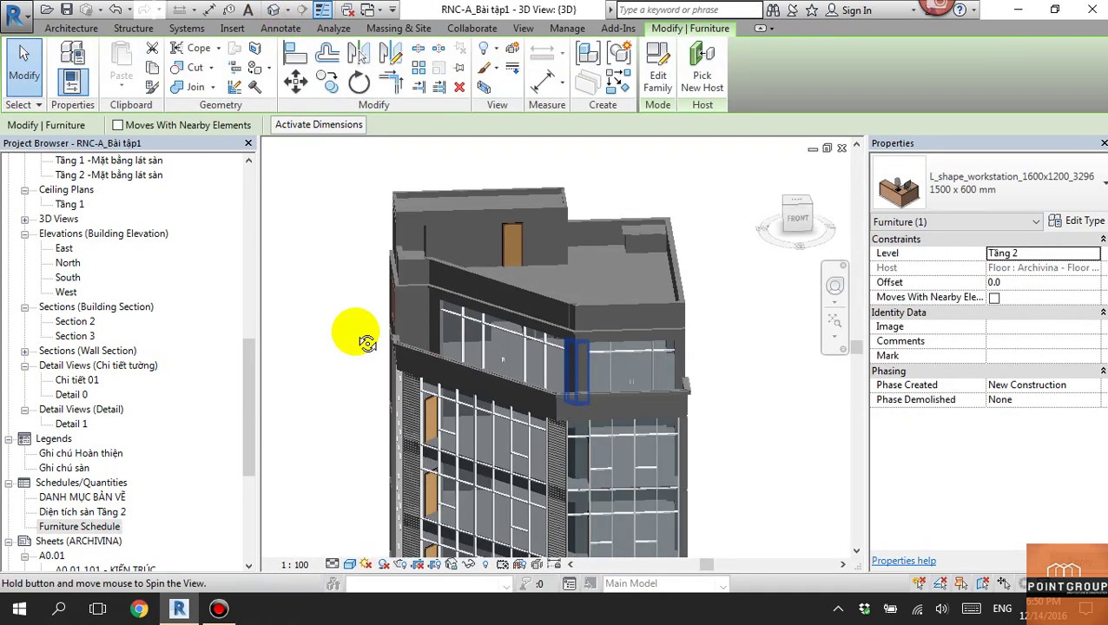
mouse_move(359, 328)
shift+middle_down()
mouse_move(491, 339)
mouse_move(466, 386)
mouse_move(488, 363)
shift+middle_up()
key(Escape)
key(ctrl+Left)
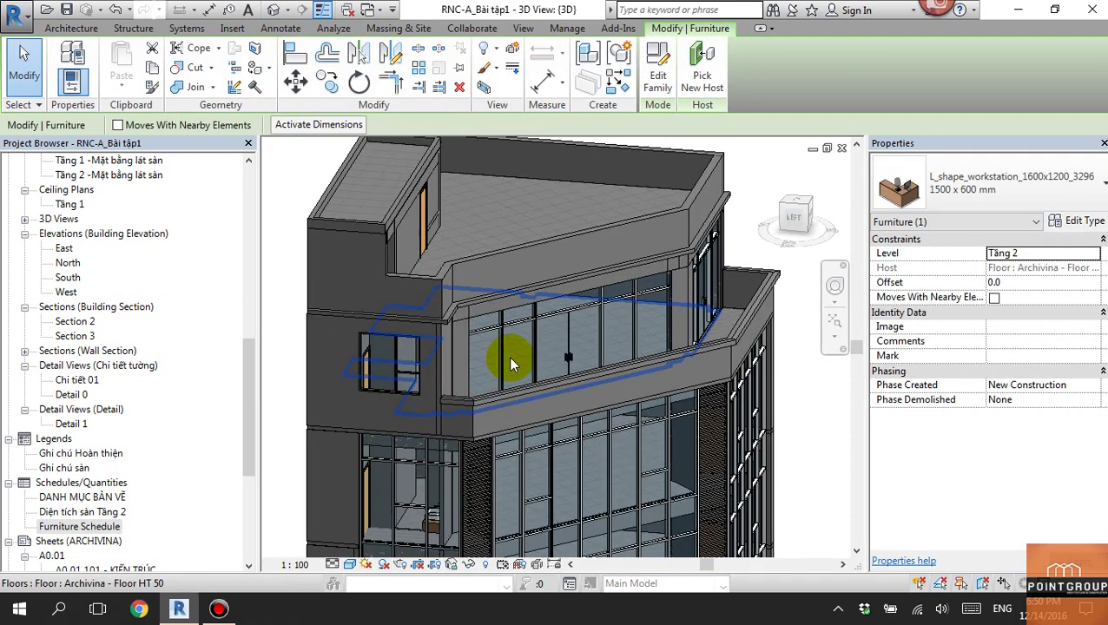
Select the Nan chop 2 louver panel on the building's curtain-wall façade.
click(495, 460)
scroll(502, 354, up, 2)
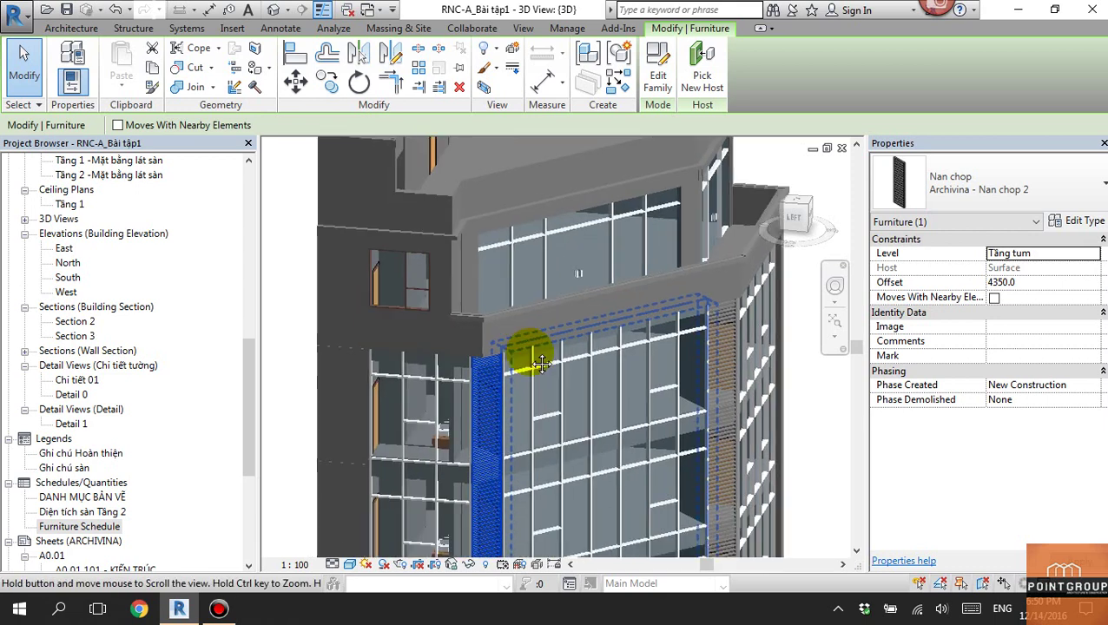
click(952, 228)
click(950, 236)
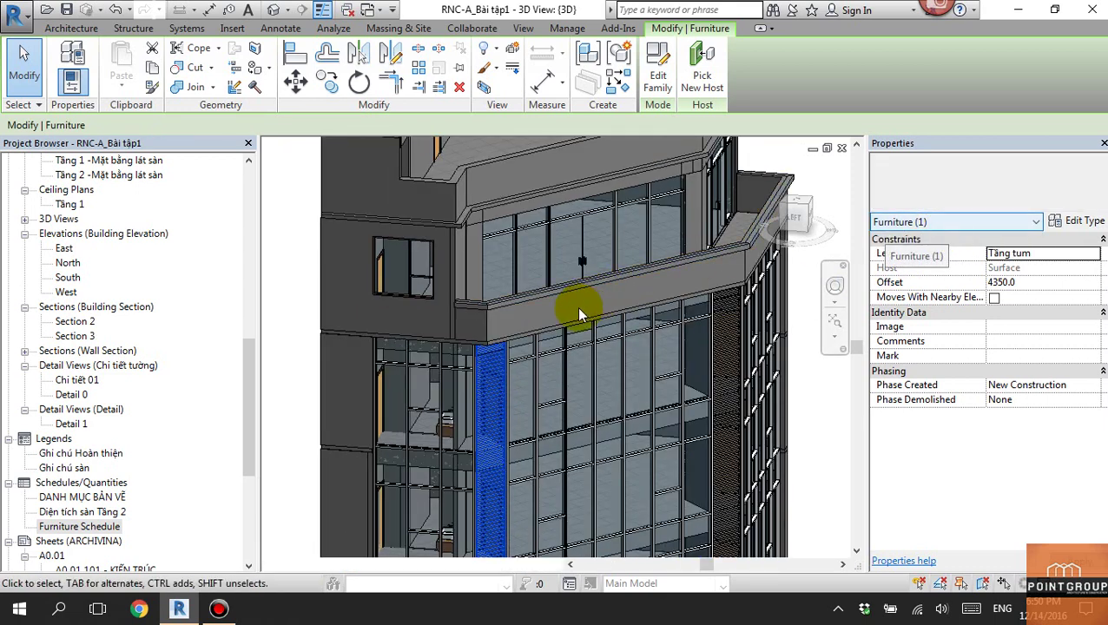
shift+middle_drag(577, 307, 546, 271)
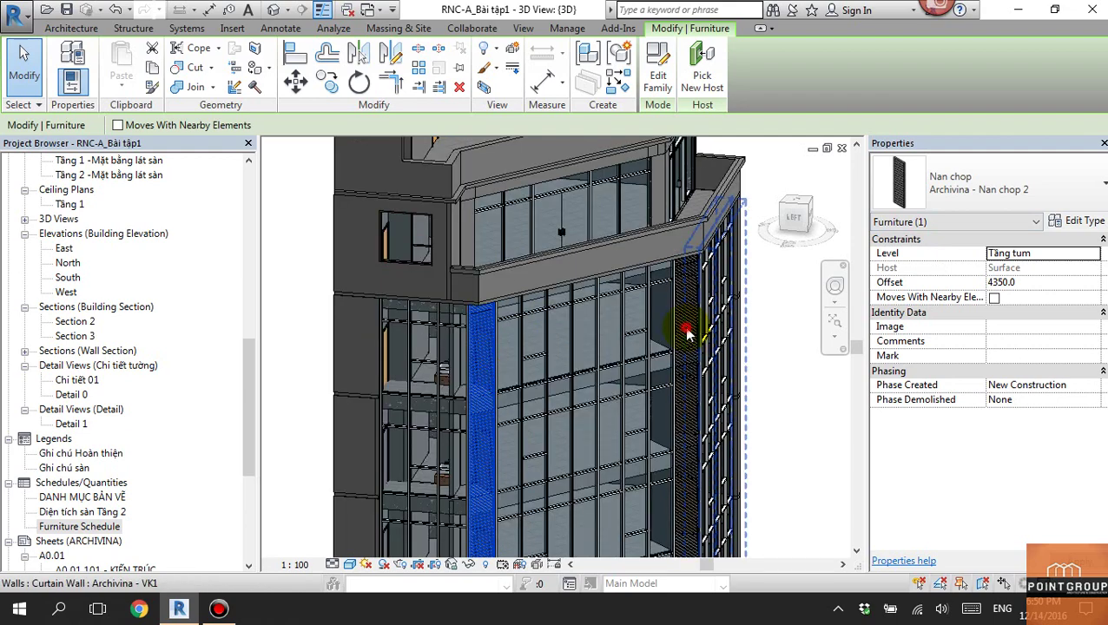
click(686, 333)
scroll(650, 284, up, 3)
scroll(597, 309, up, 2)
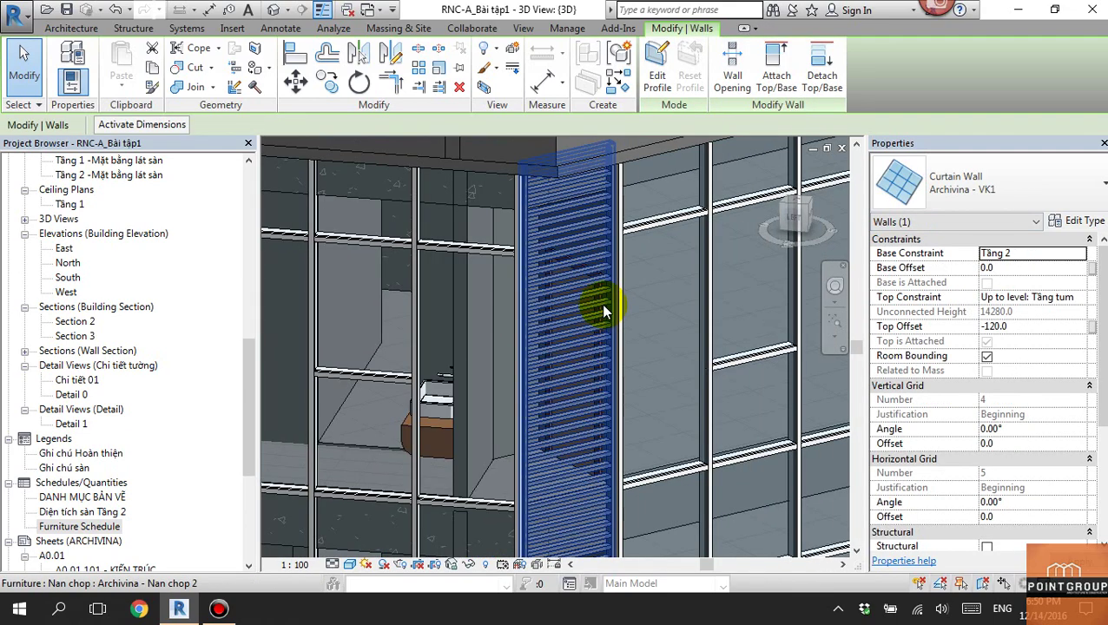
click(603, 311)
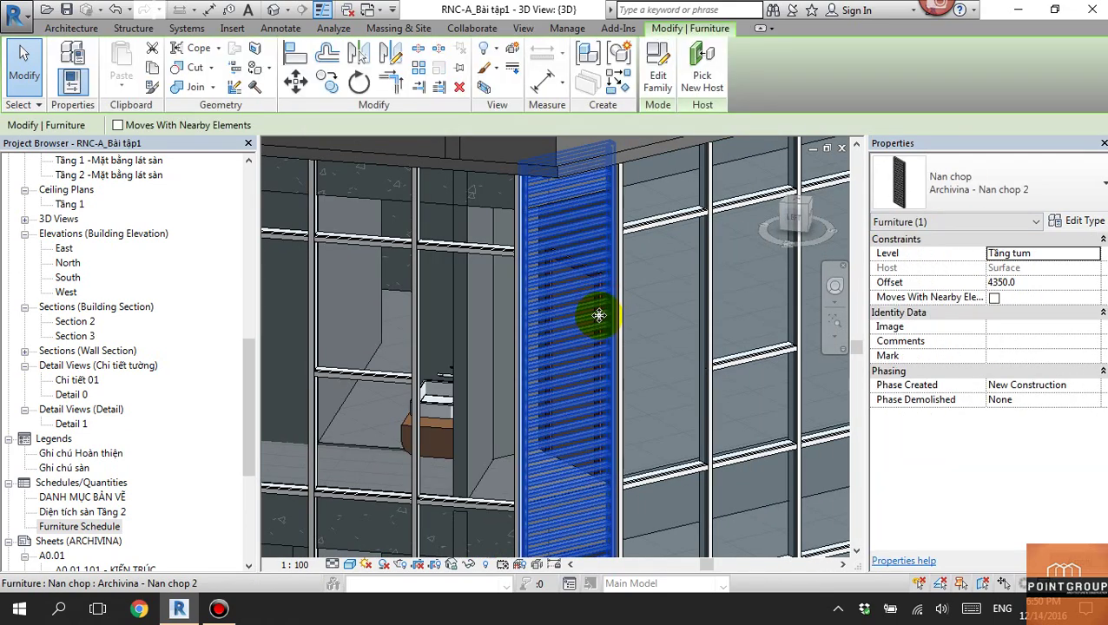
Edit the Nan chop family, inspect its slats, and bring up Family Category and Parameters.
double_click(599, 314)
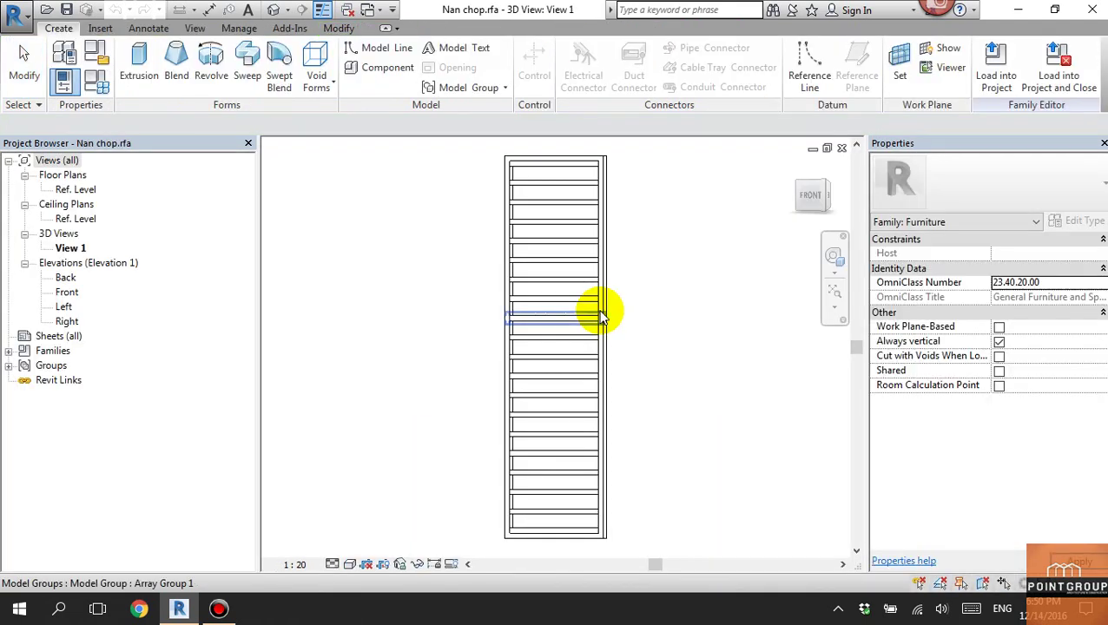
click(623, 302)
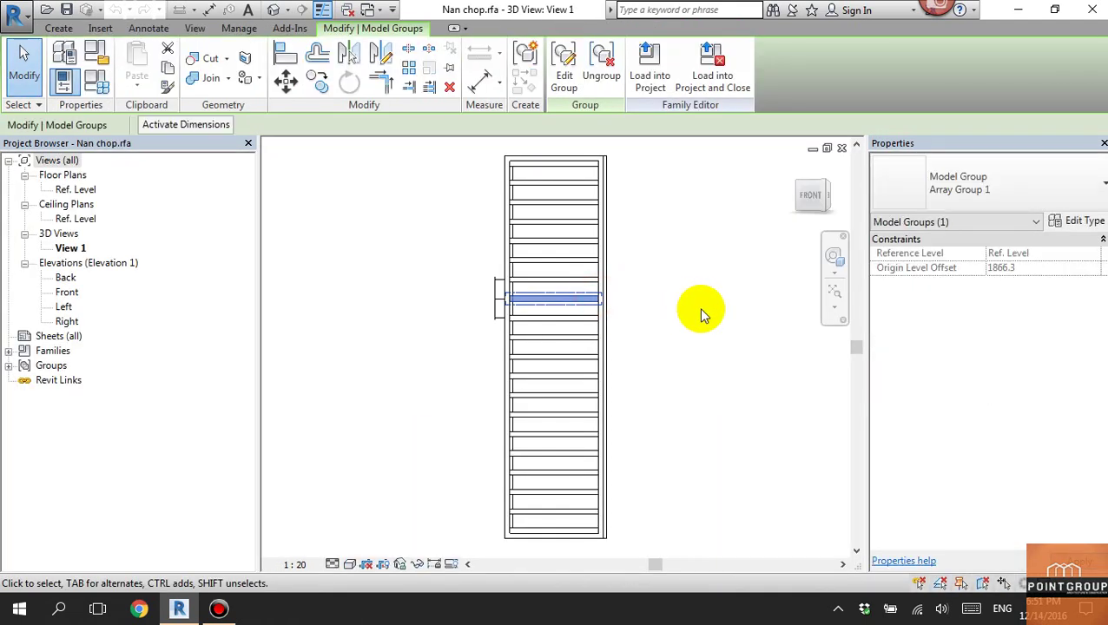
shift+middle_drag(702, 314, 692, 365)
click(692, 364)
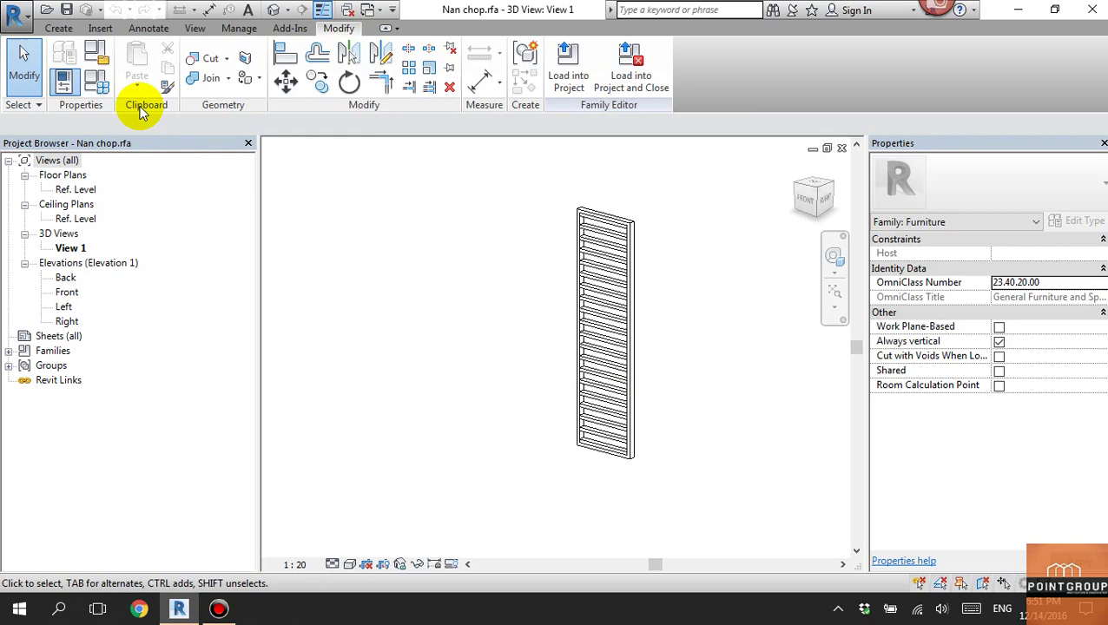
click(93, 50)
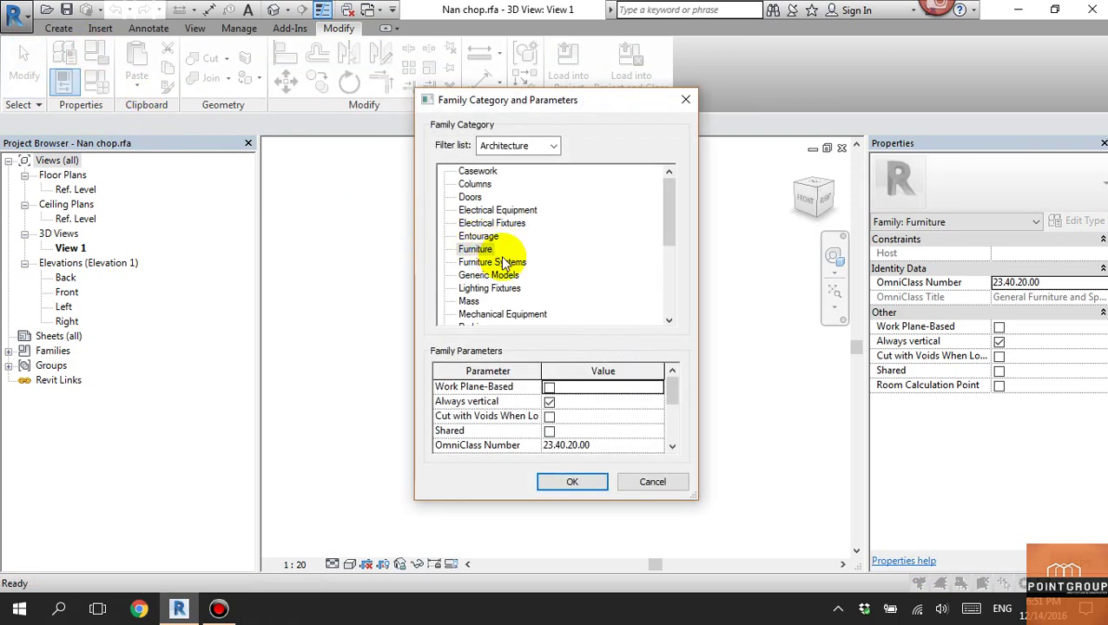
Switch the Nan chop family's category to Casework in Family Category and Parameters.
click(484, 173)
scroll(491, 243, down, 1)
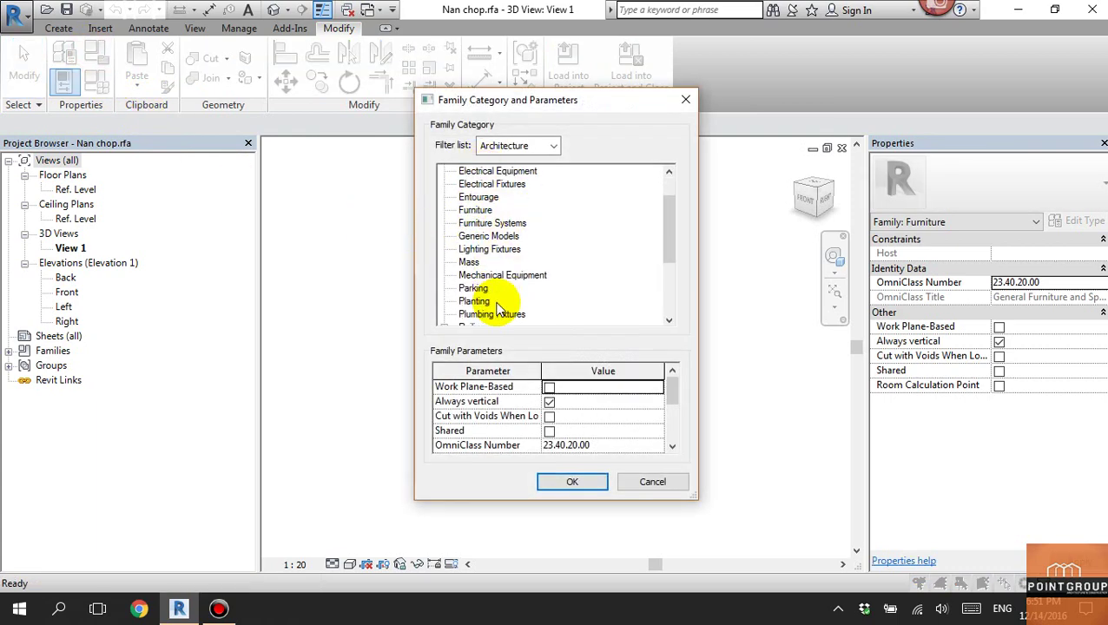
scroll(508, 309, down, 2)
scroll(510, 317, down, 2)
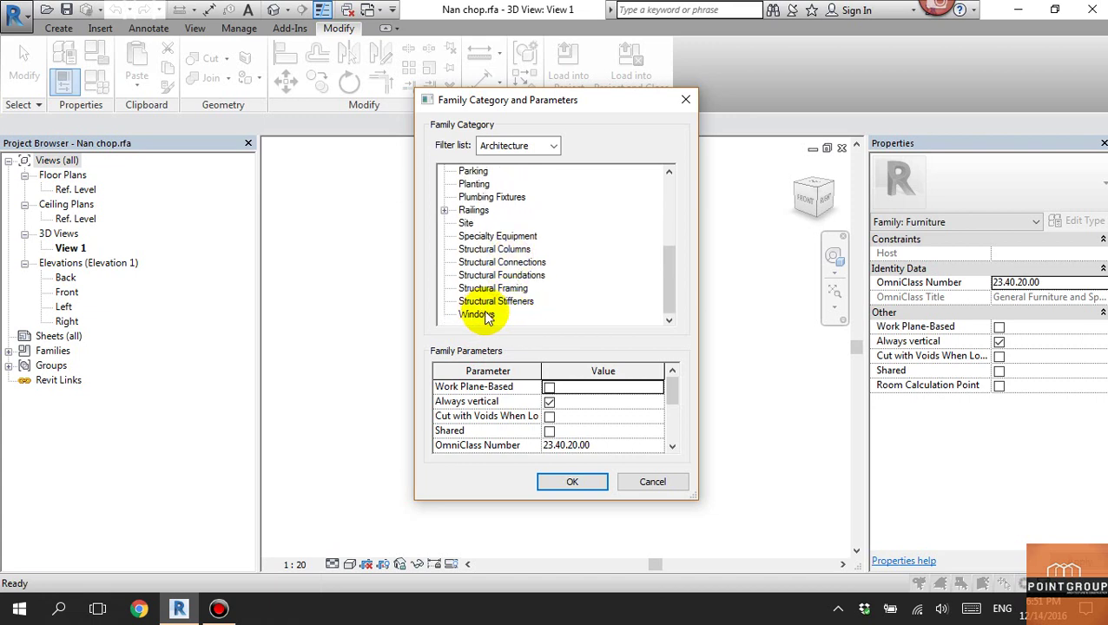
scroll(492, 318, up, 1)
scroll(495, 316, up, 1)
scroll(508, 307, up, 1)
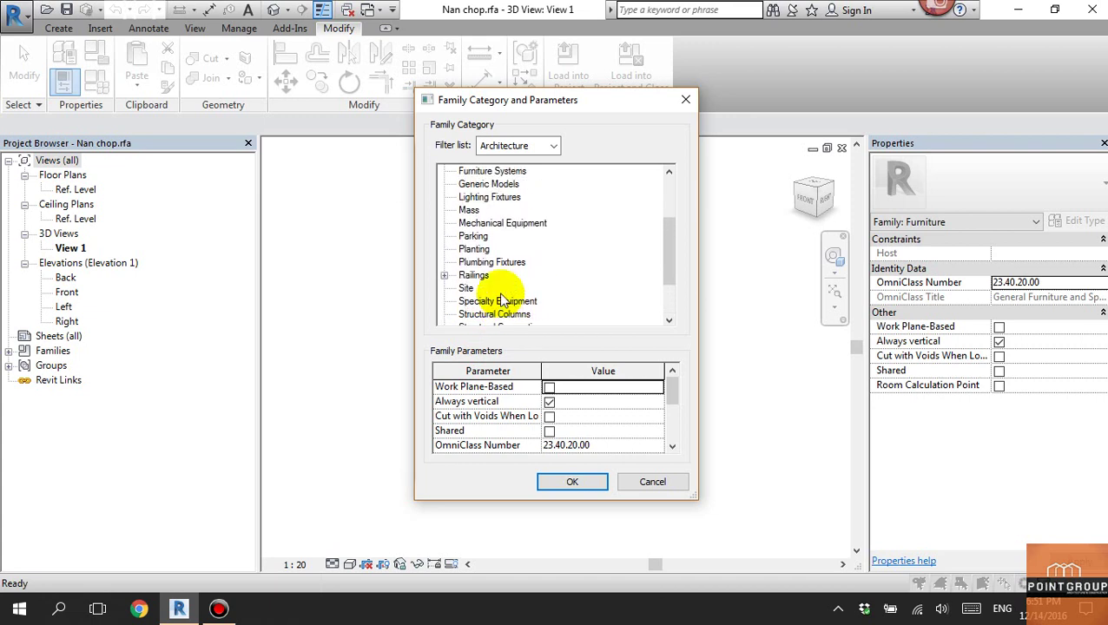
scroll(502, 291, up, 1)
scroll(502, 300, up, 1)
scroll(502, 300, up, 1)
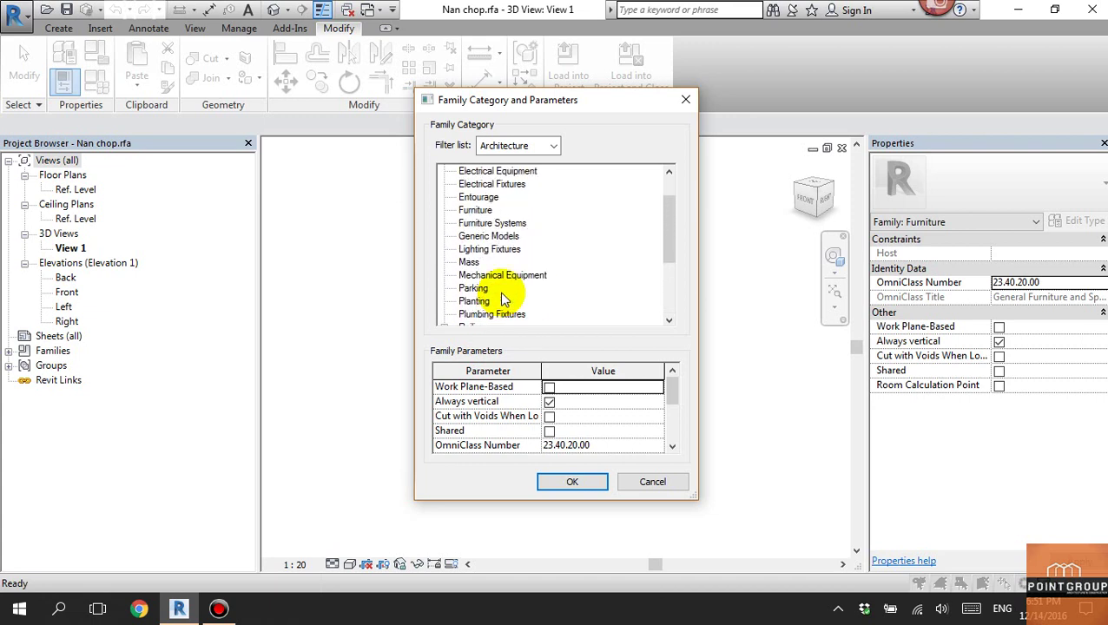
scroll(503, 300, up, 1)
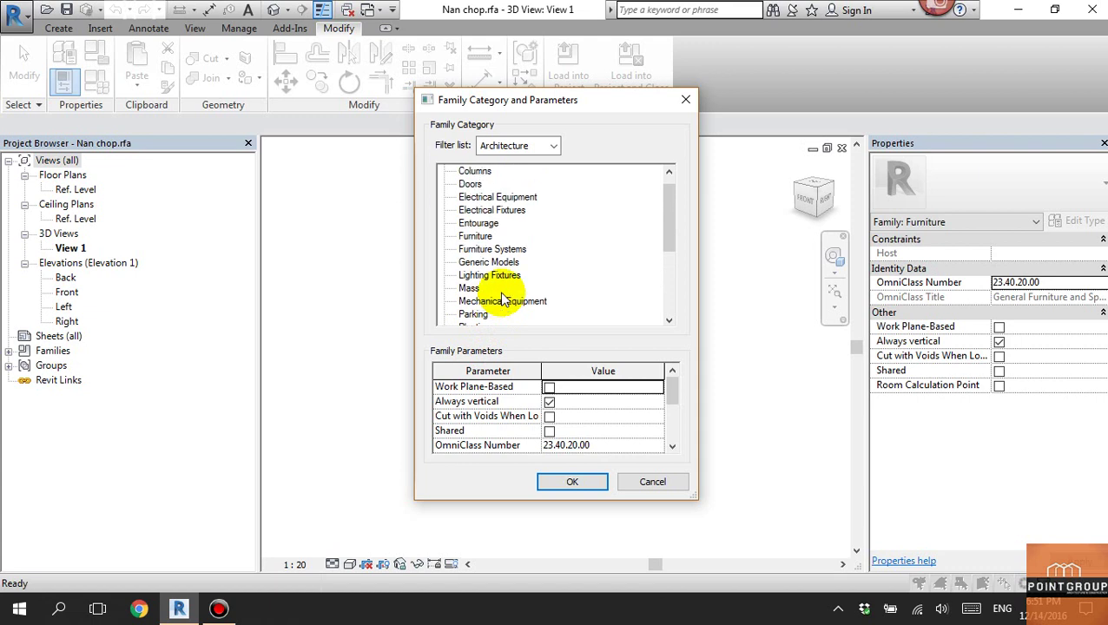
scroll(502, 295, down, 2)
scroll(496, 287, down, 2)
scroll(491, 296, down, 1)
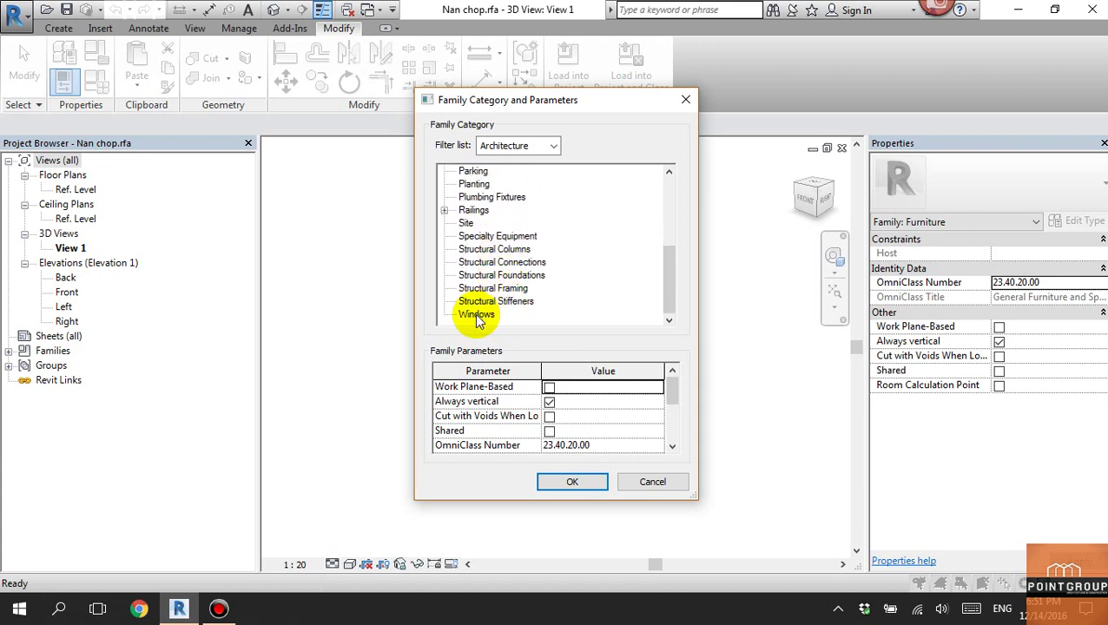
scroll(495, 309, up, 1)
scroll(498, 306, up, 1)
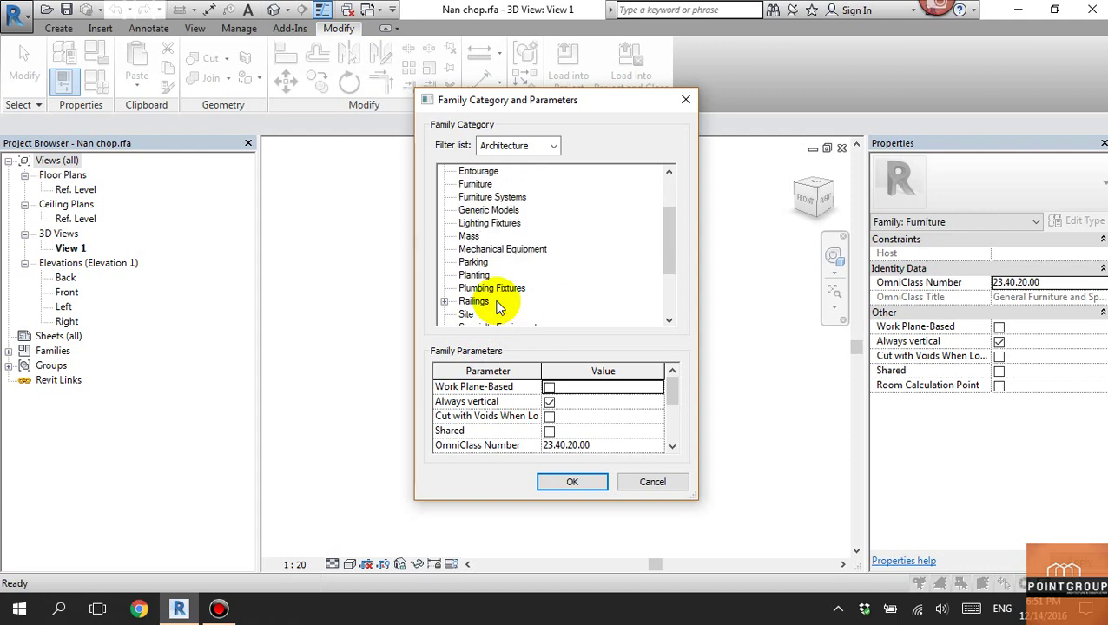
scroll(498, 306, up, 1)
scroll(497, 306, up, 1)
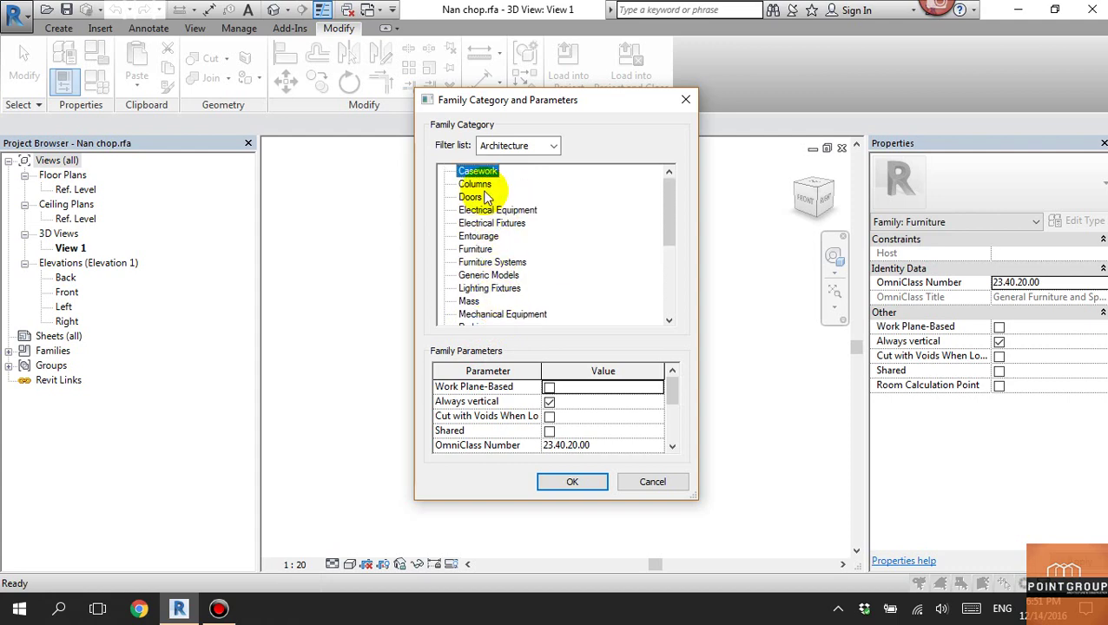
click(572, 482)
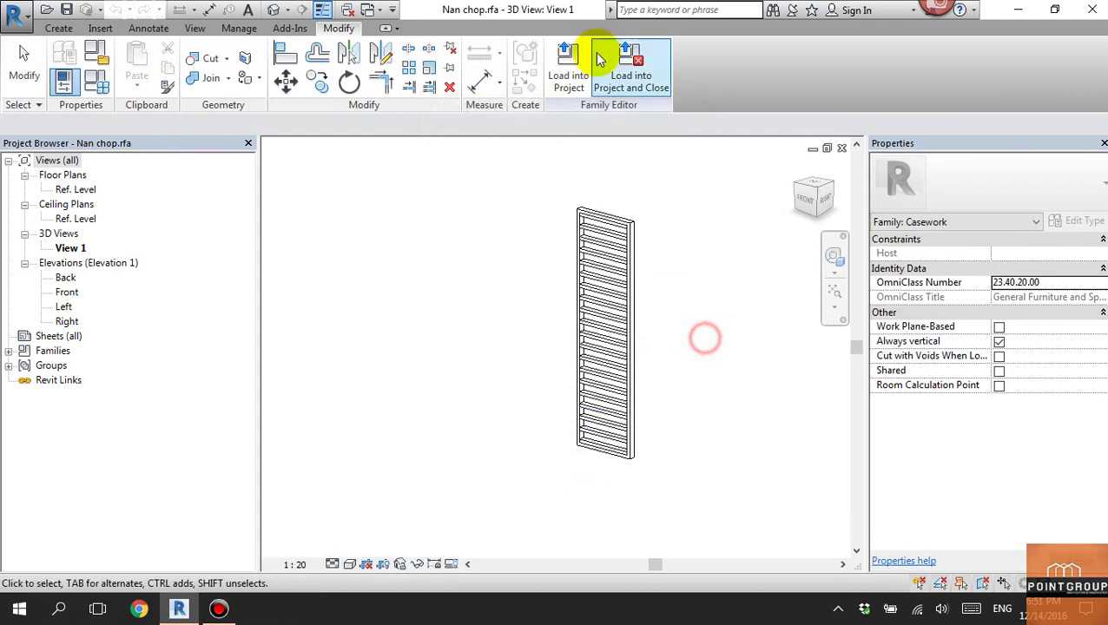
Load the Casework Nan chop family into RNC-A_Bài tập1, overwriting the existing version and accepting the deleted-tags warning.
click(567, 65)
click(514, 427)
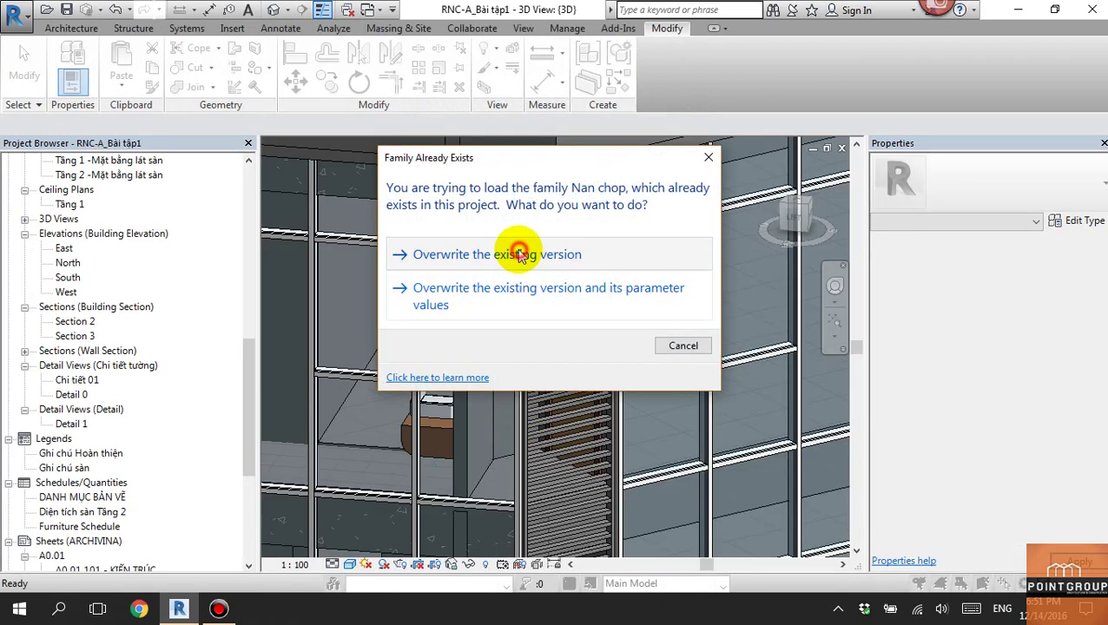
click(518, 253)
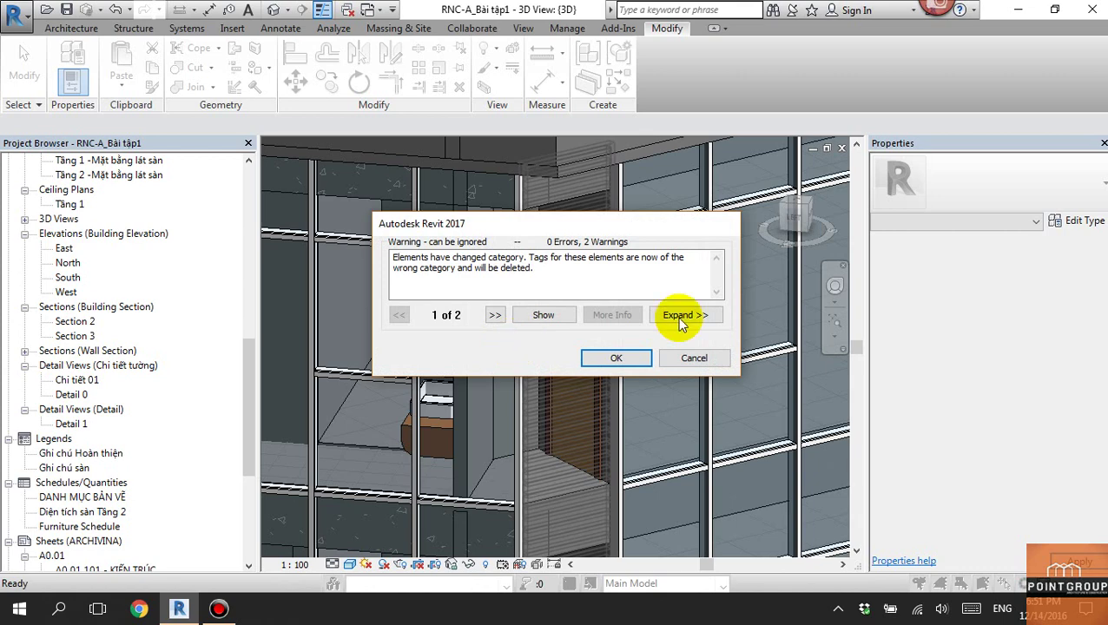
click(612, 358)
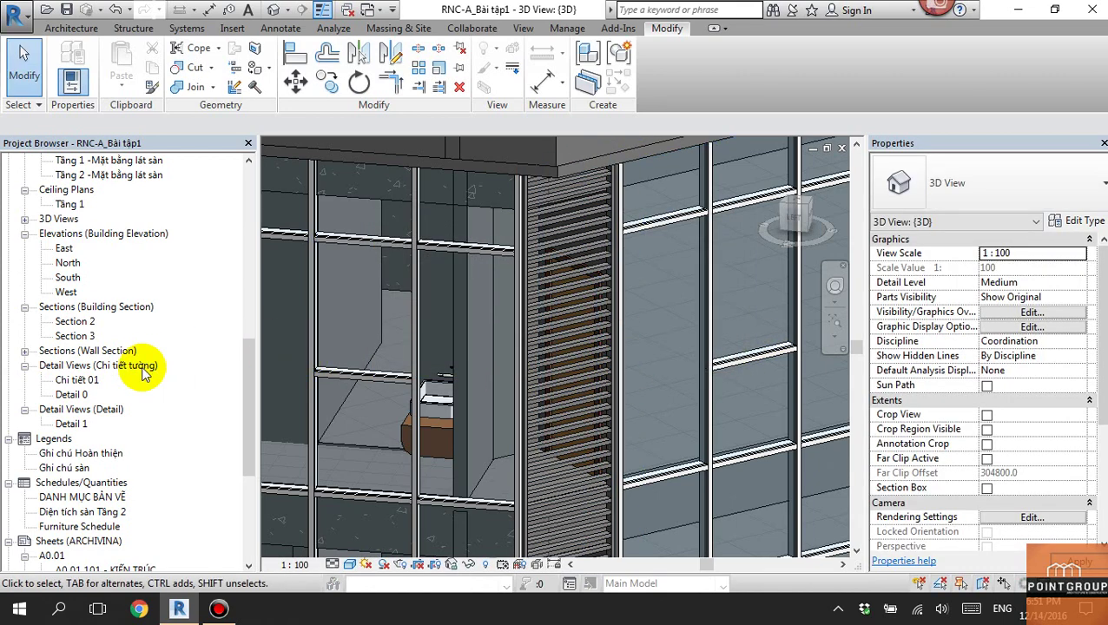
drag(250, 400, 252, 403)
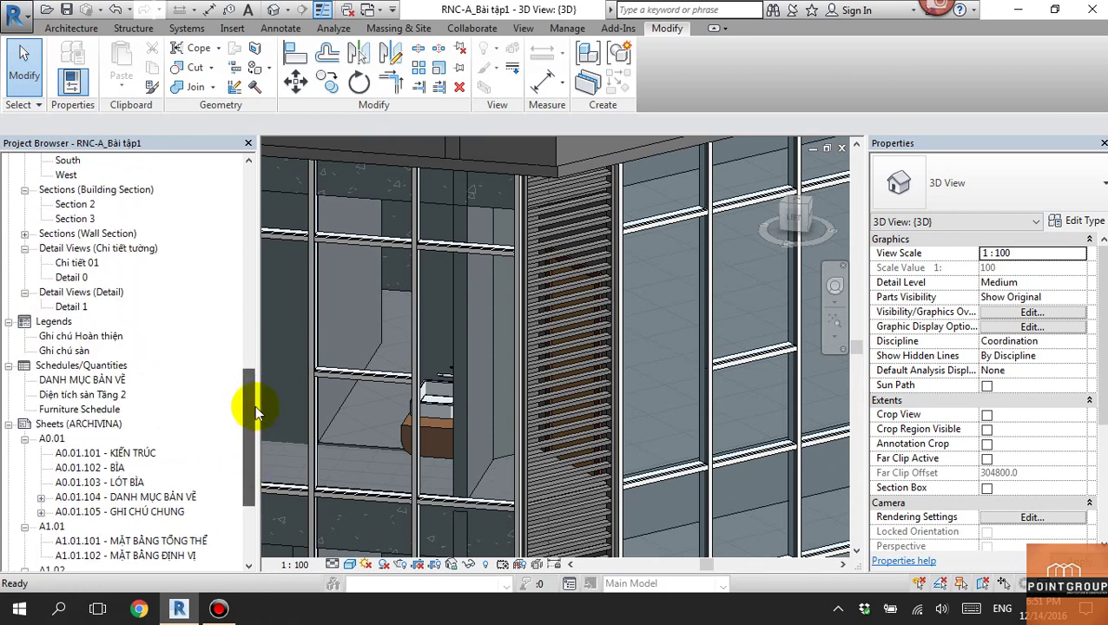
click(136, 383)
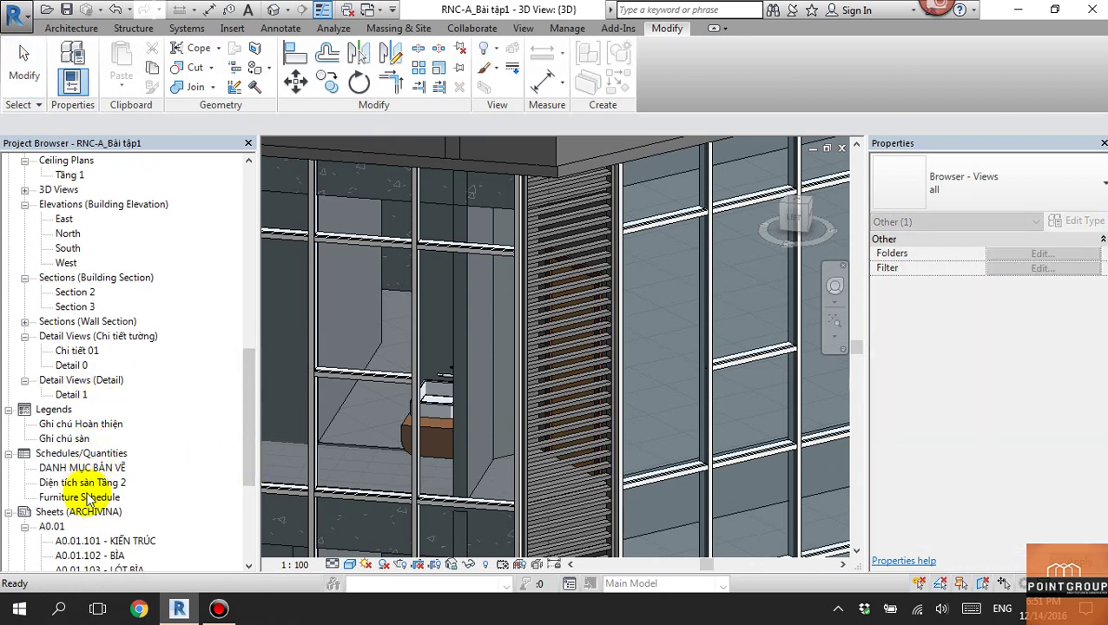
In the Furniture Schedule, rename headers to TẦNG, GHI CHÚ, CHÚ THÍCH, SỐ LƯỢNG and ĐƠN GIÁ.
double_click(86, 498)
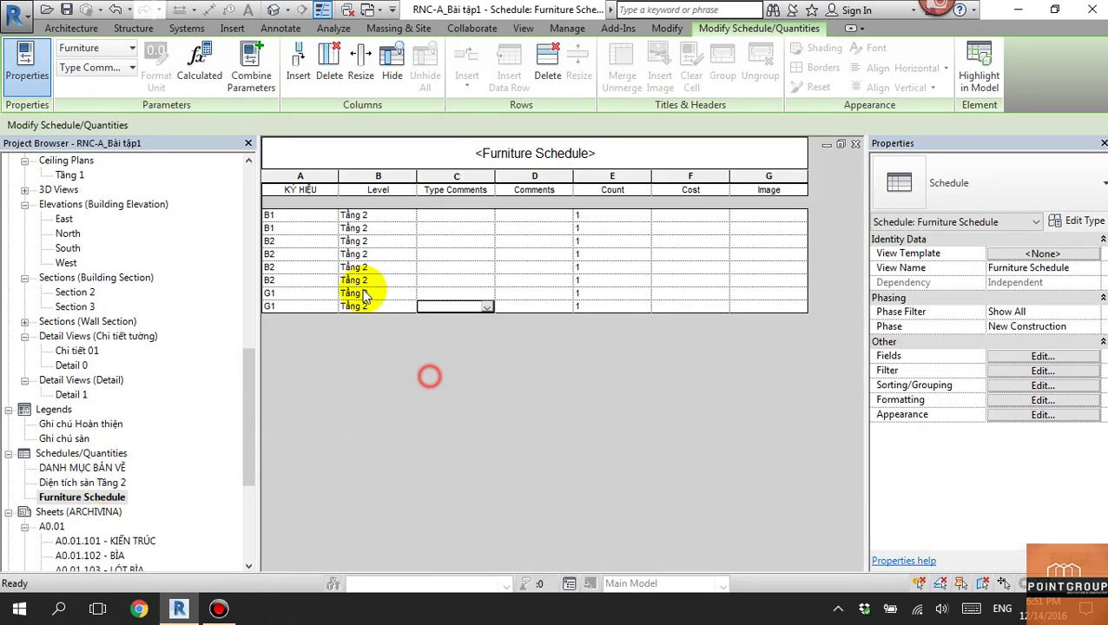
click(380, 191)
text(TẦNG)
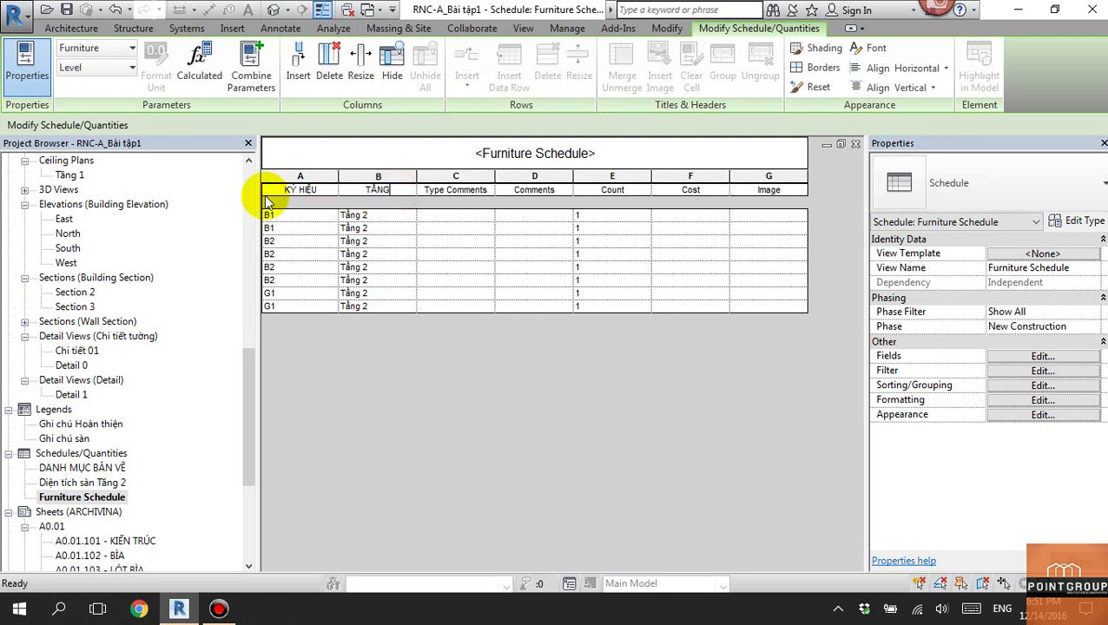
click(461, 189)
text(GHI CHÚ)
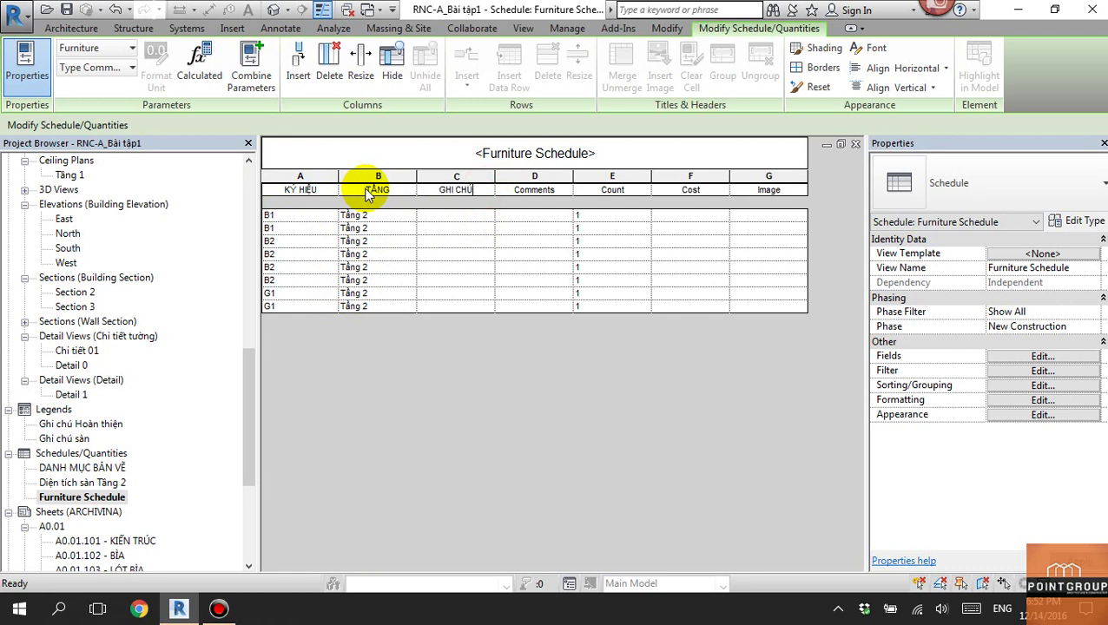
click(543, 189)
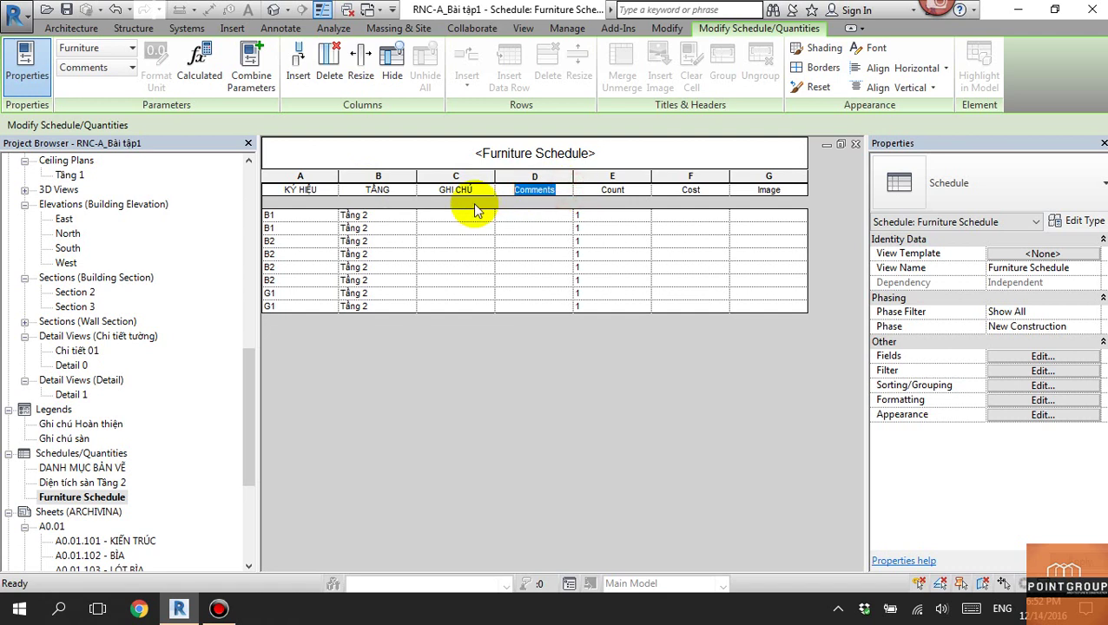
text(CHÚ T)
text(HÍCH)
click(621, 189)
text(SỐ LƯỢNG)
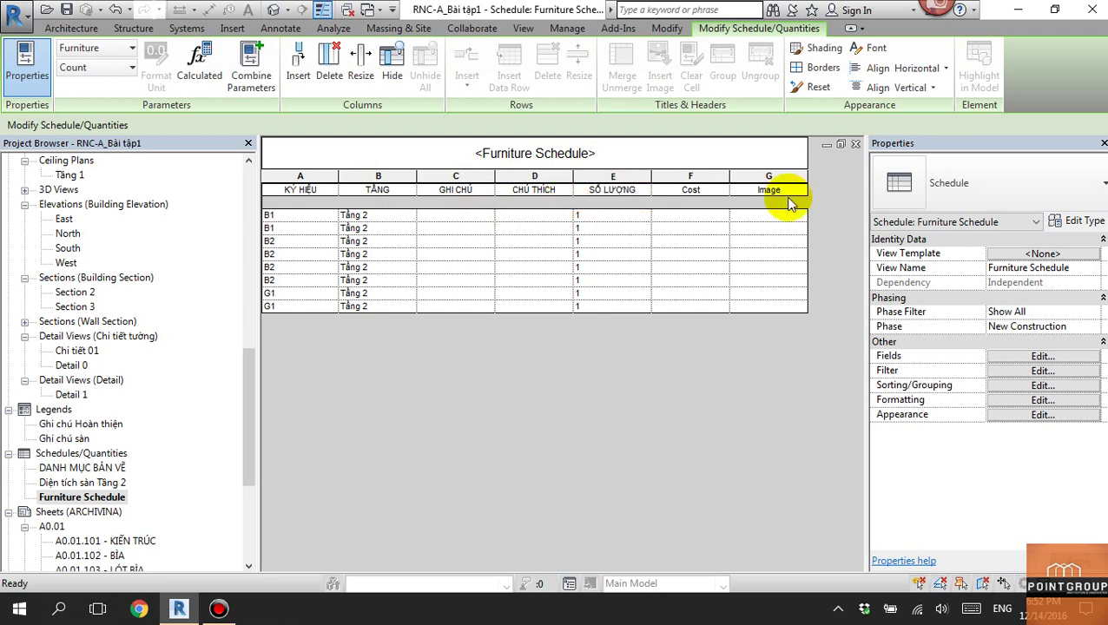
double_click(688, 191)
text(ĐƠN GIÁ)
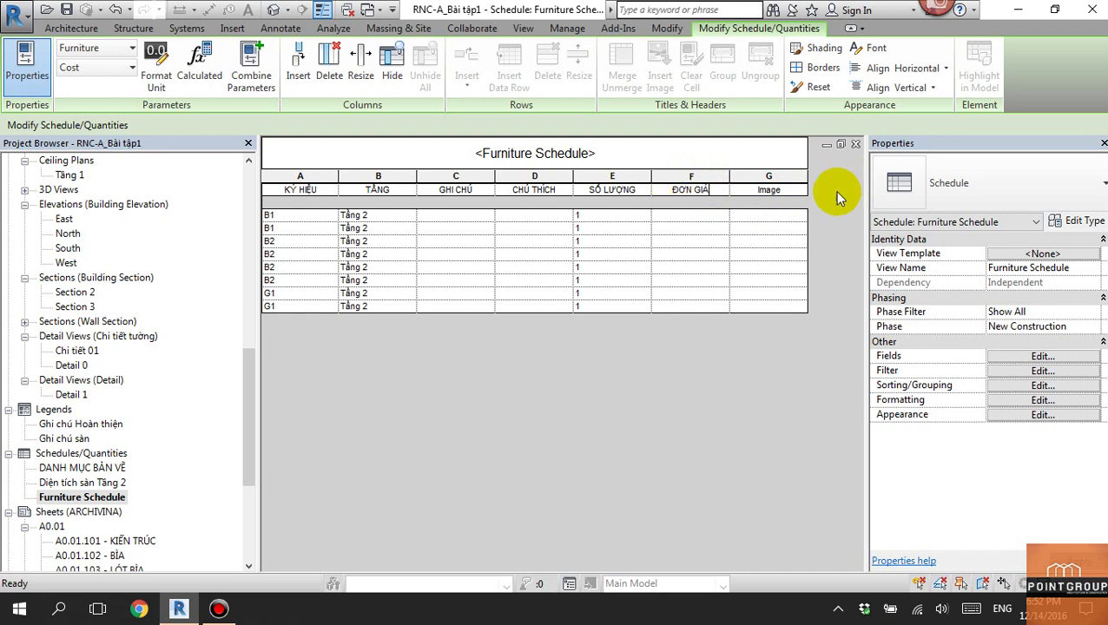
Rename the Image column heading to ẢNH MINH HỌA and begin retyping the schedule title.
double_click(782, 190)
text(ẢNH)
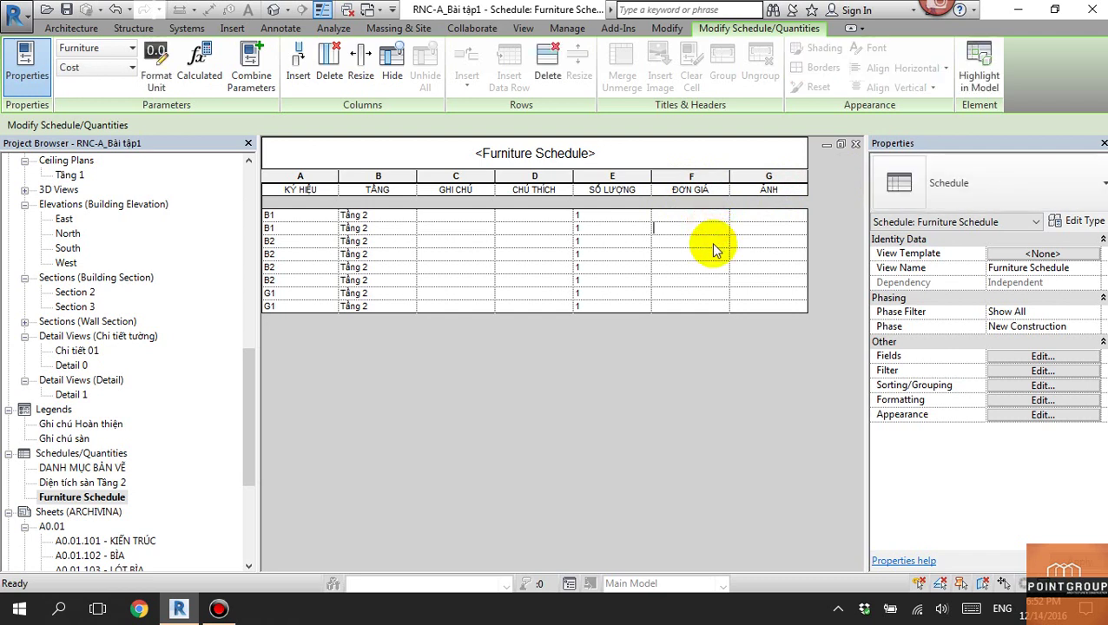
double_click(782, 190)
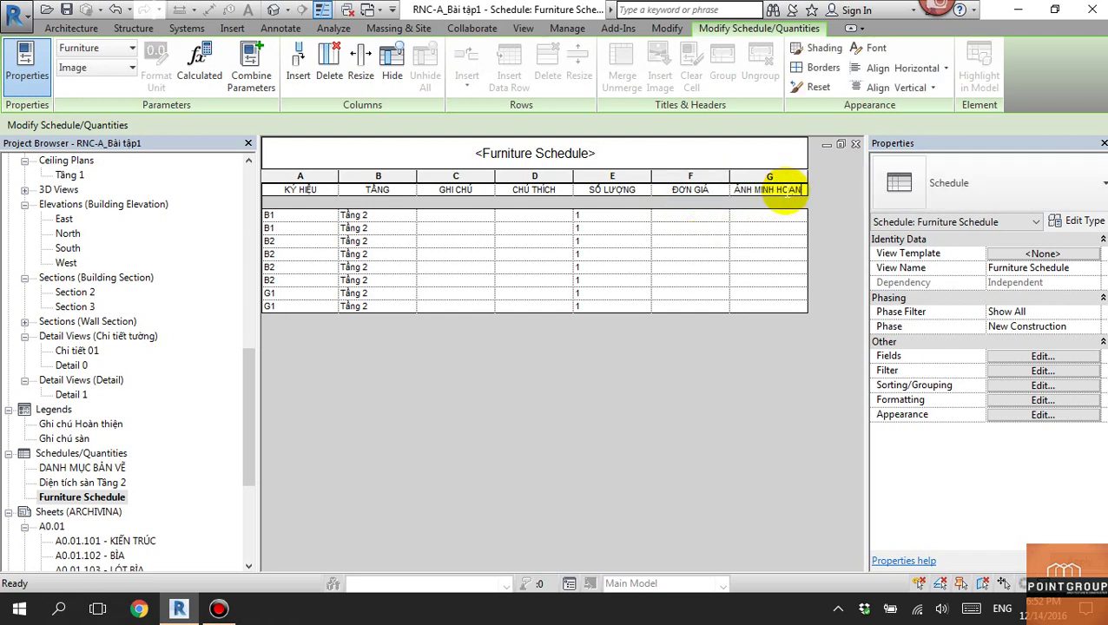
click(772, 247)
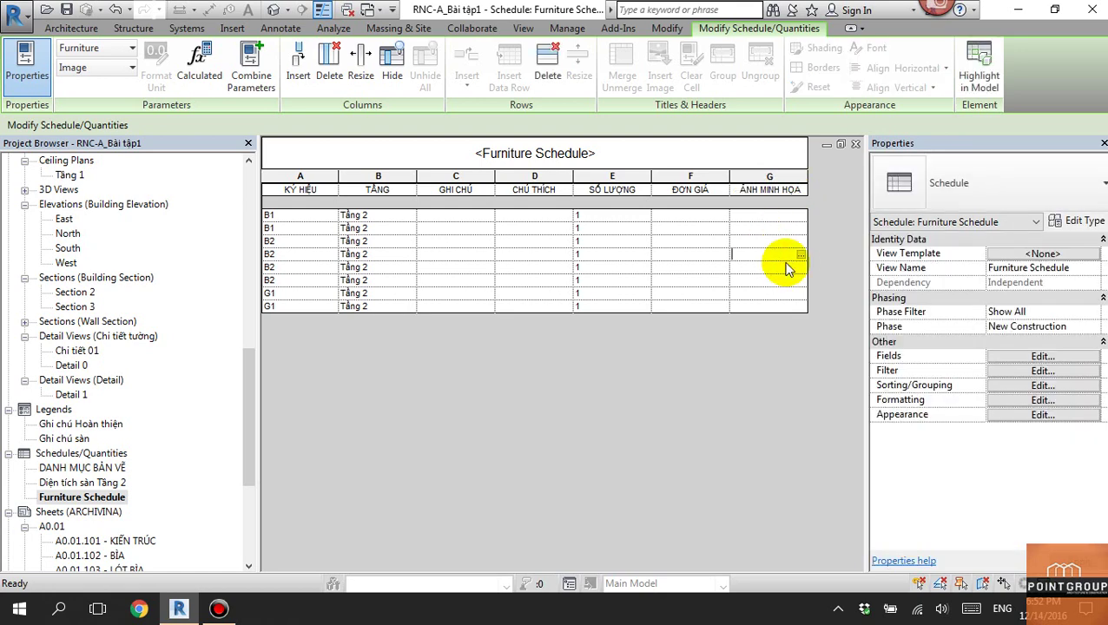
double_click(553, 161)
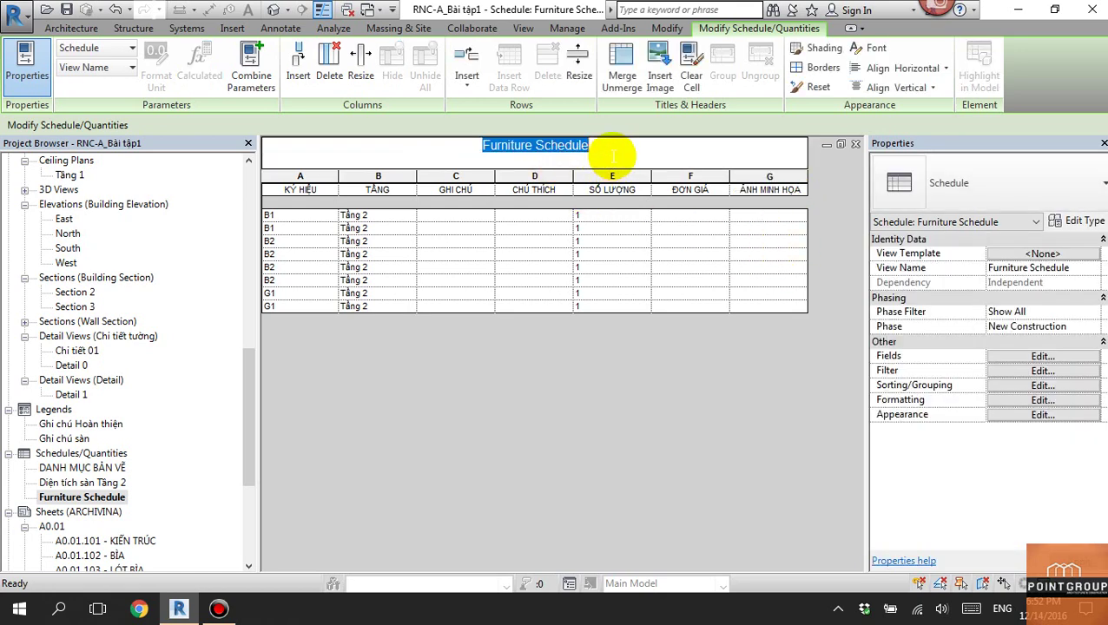
text(tHO)
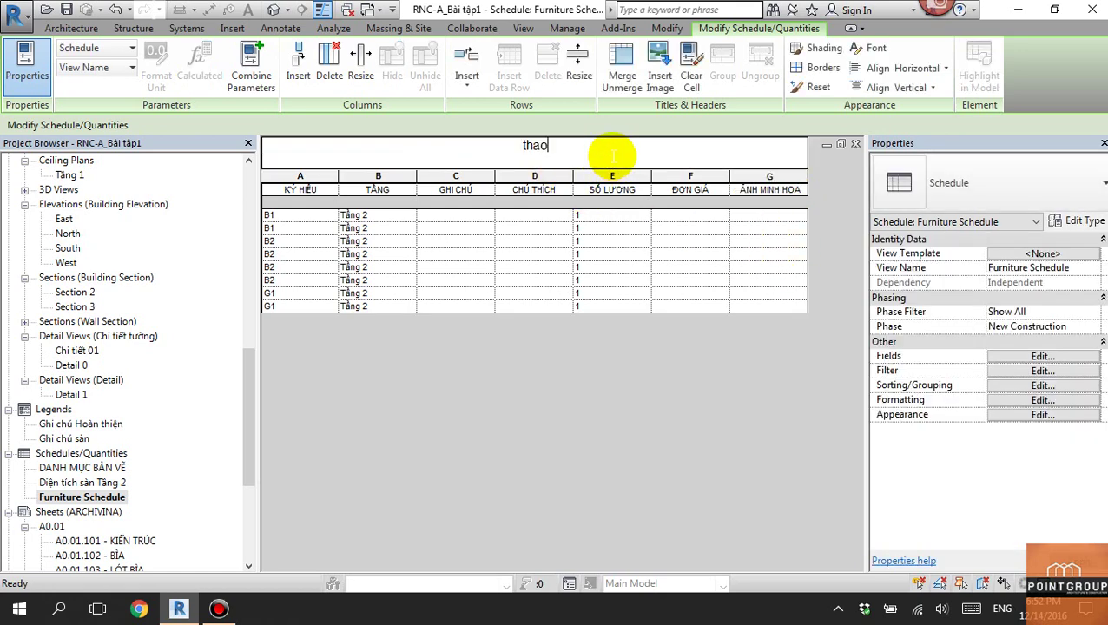
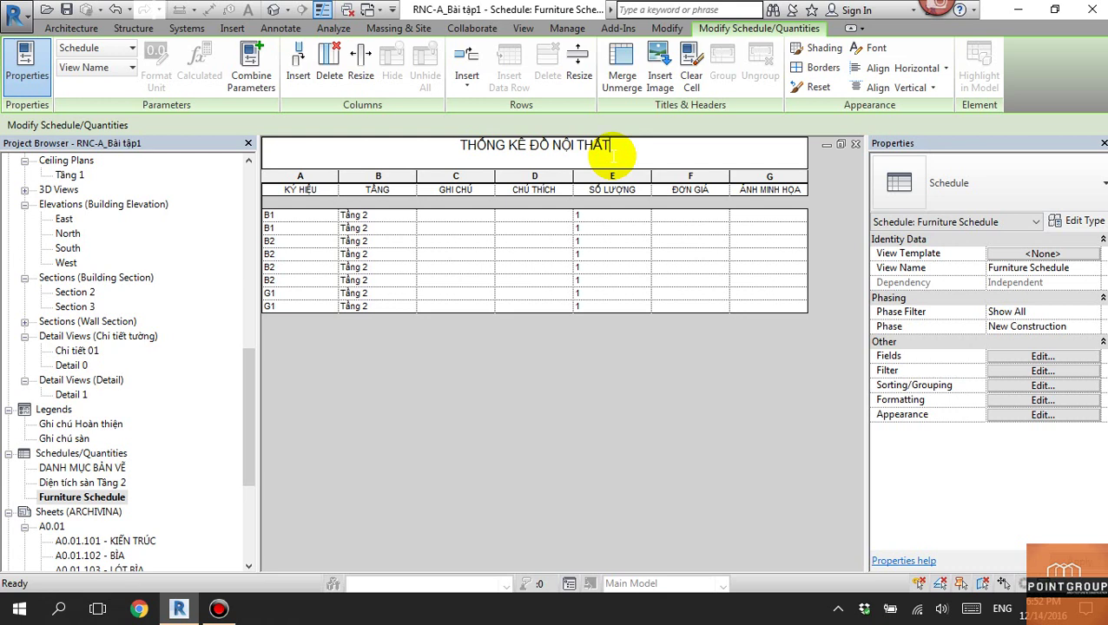
Commit the schedule title THỐNG KÊ ĐỒ NỘI THẤT and select the title cell.
click(595, 244)
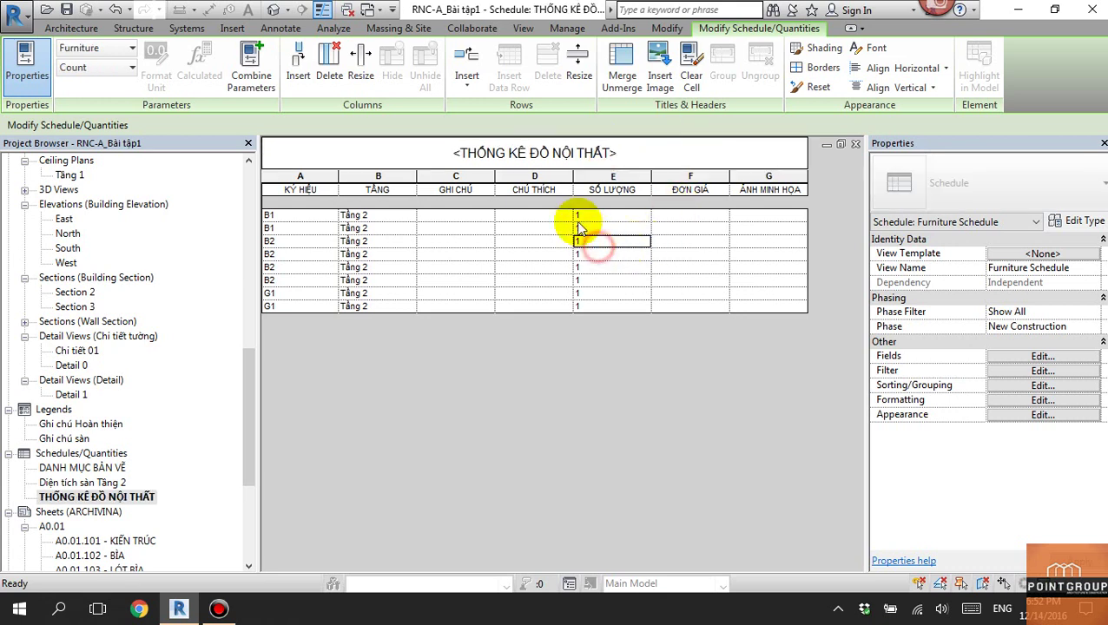
click(292, 146)
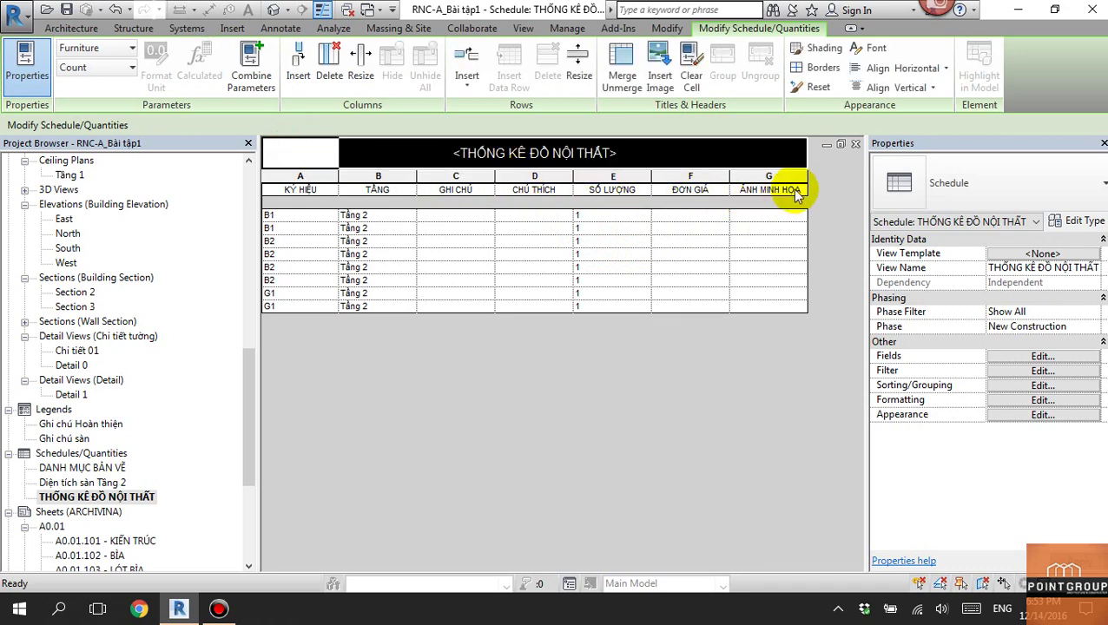
drag(797, 196, 608, 190)
click(638, 152)
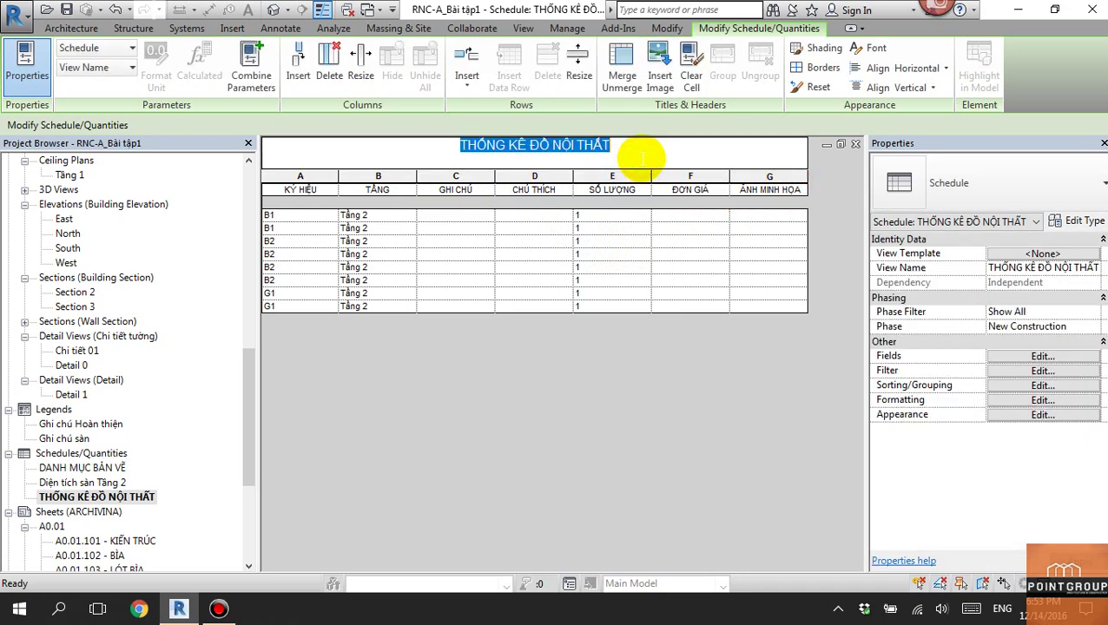
Set the title font to bold Arial at a larger 4.5 mm size.
click(869, 48)
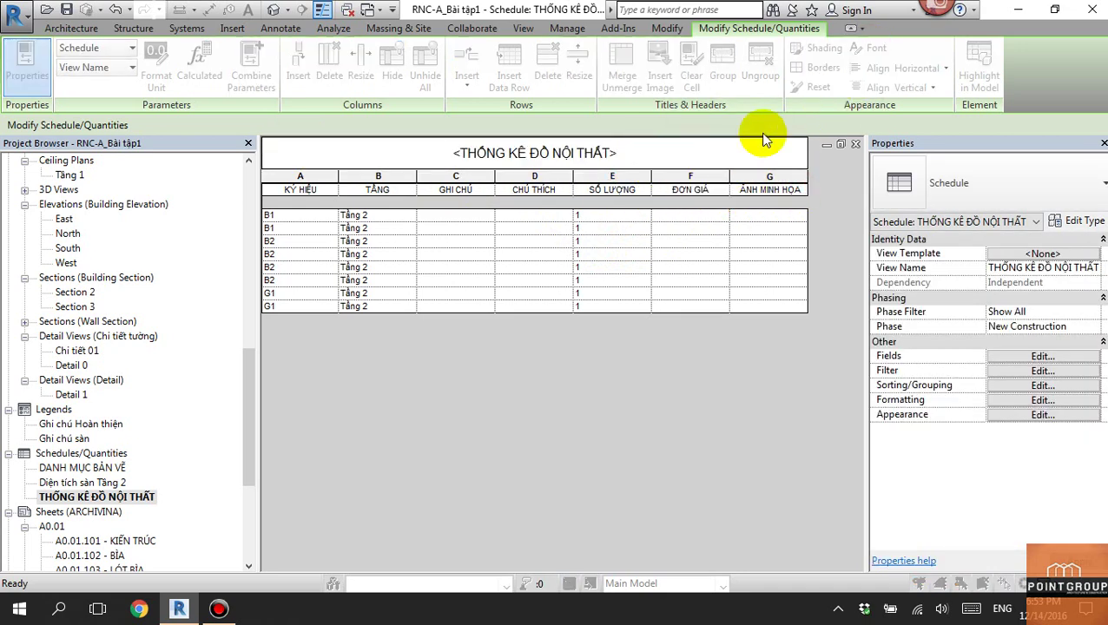
click(580, 227)
click(569, 226)
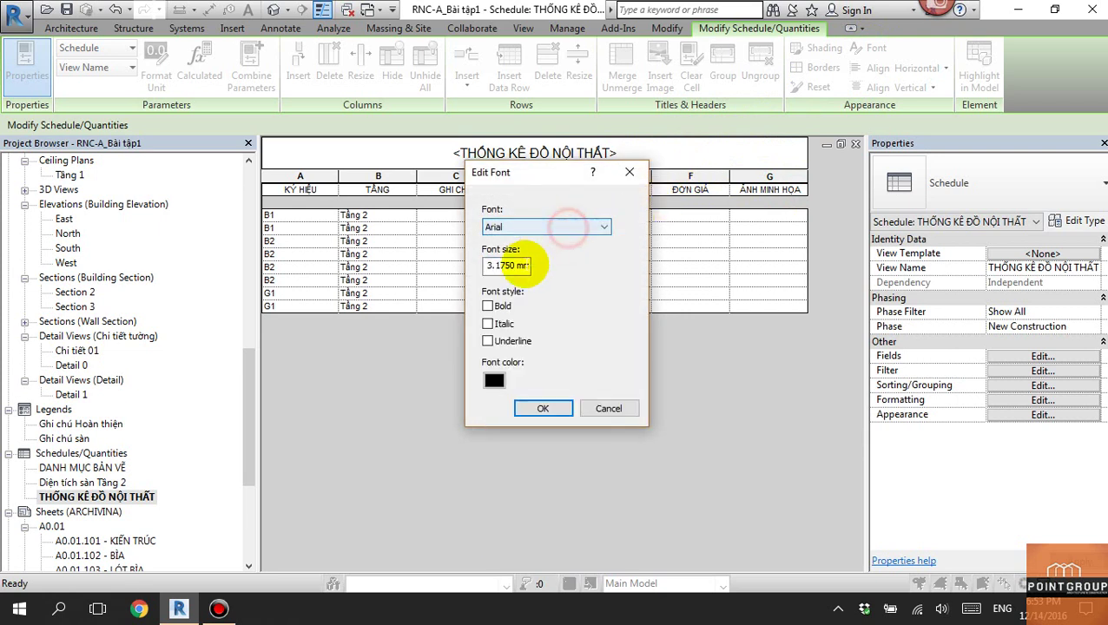
click(489, 307)
double_click(511, 266)
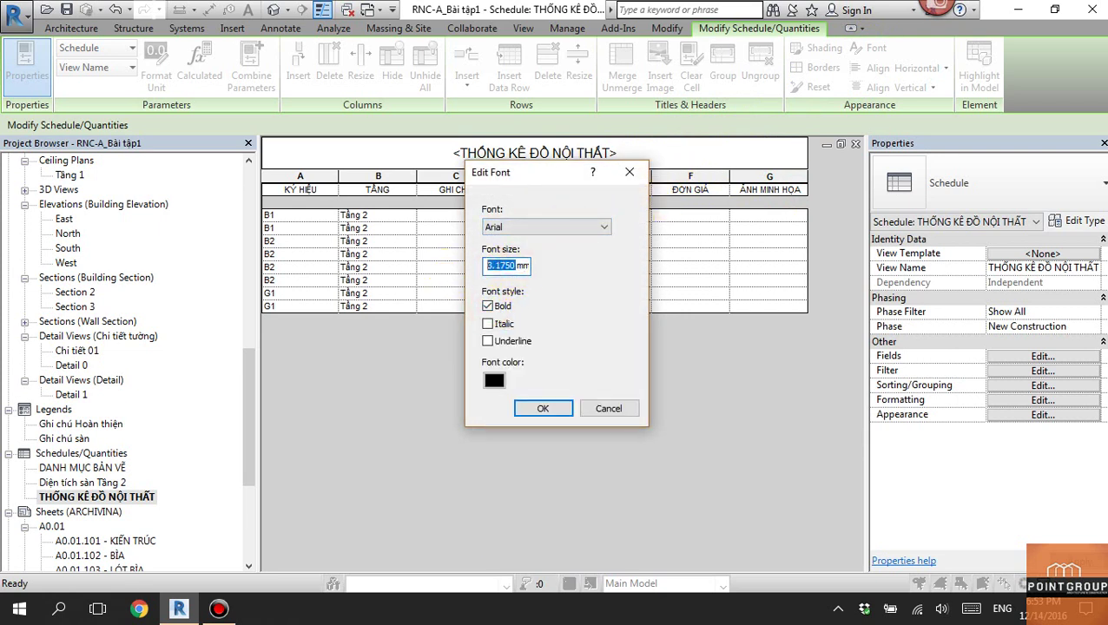
text(4)
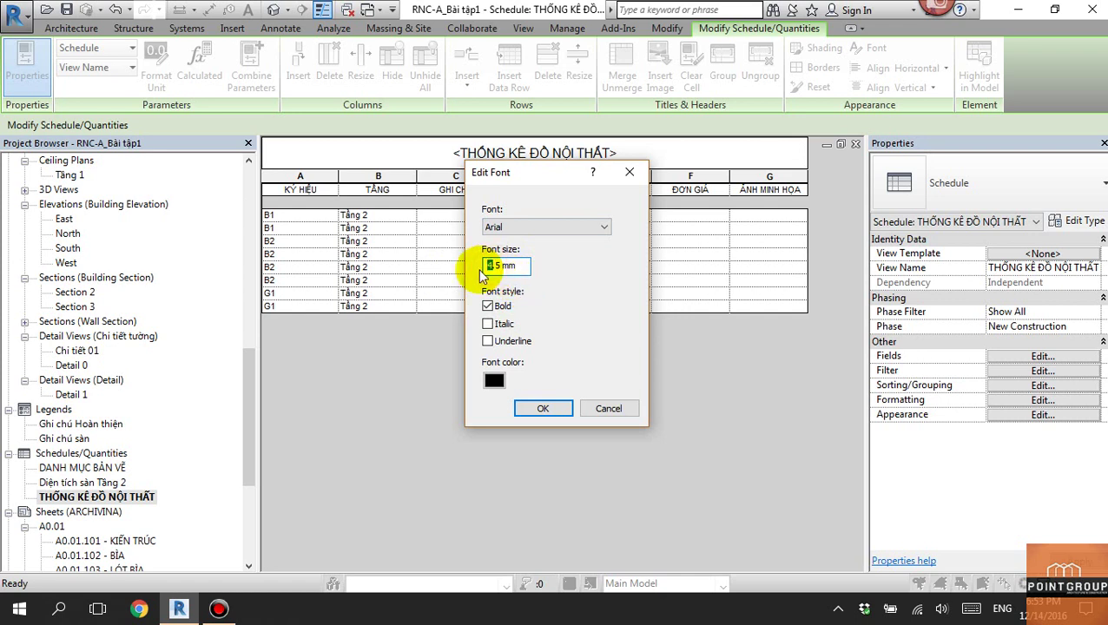
click(542, 408)
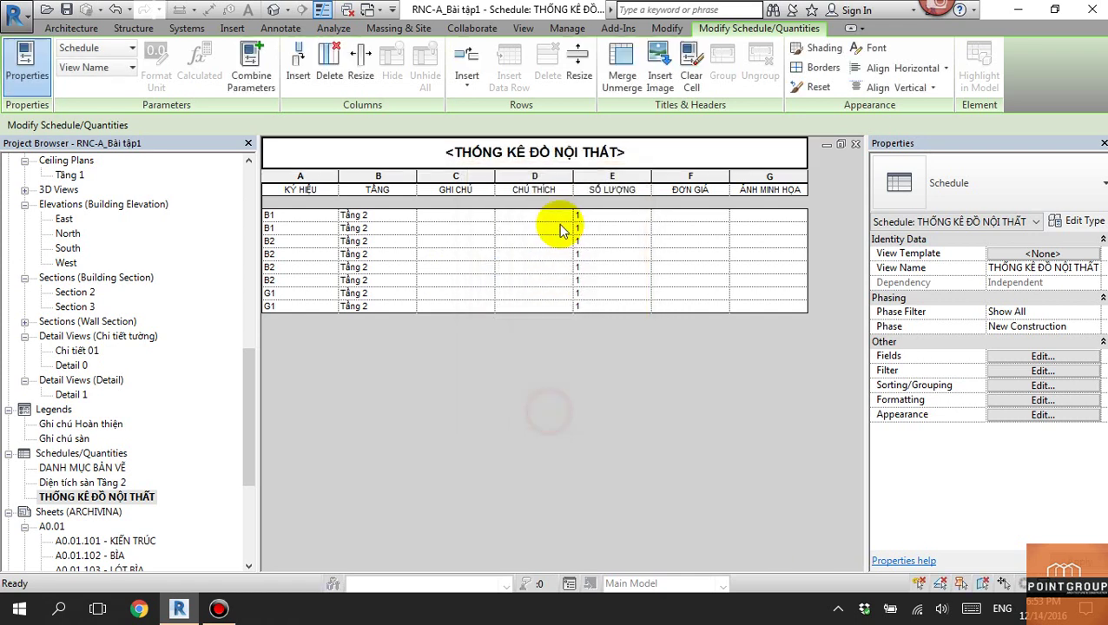
Make header cells KÝ HIỆU through ẢNH MINH HỌA bold 2 mm Arial.
drag(304, 184, 663, 184)
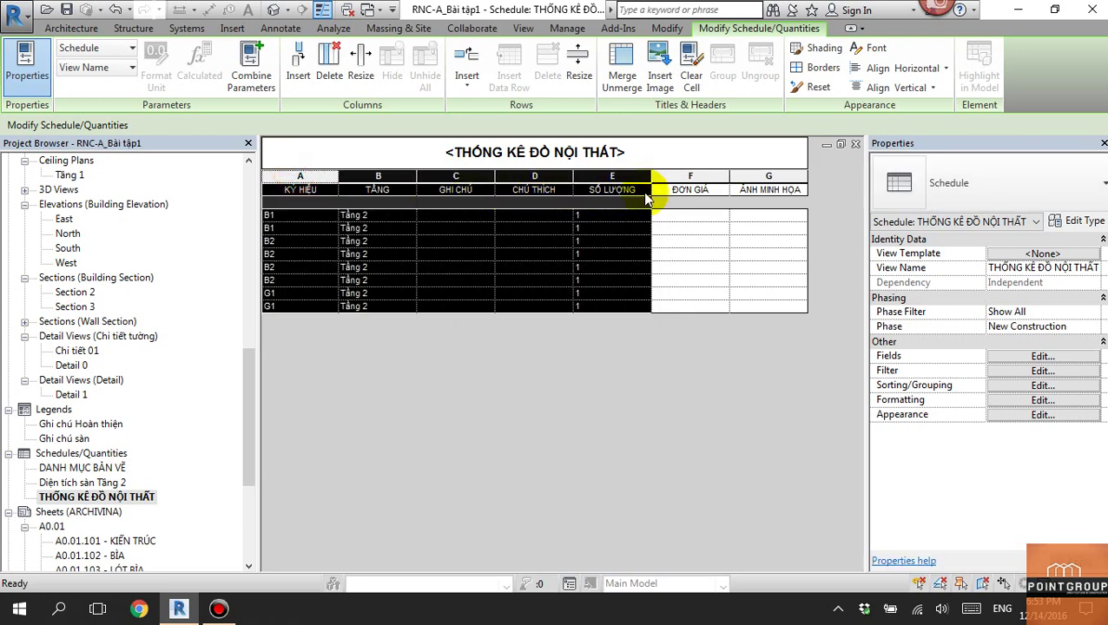
click(699, 189)
drag(784, 189, 295, 189)
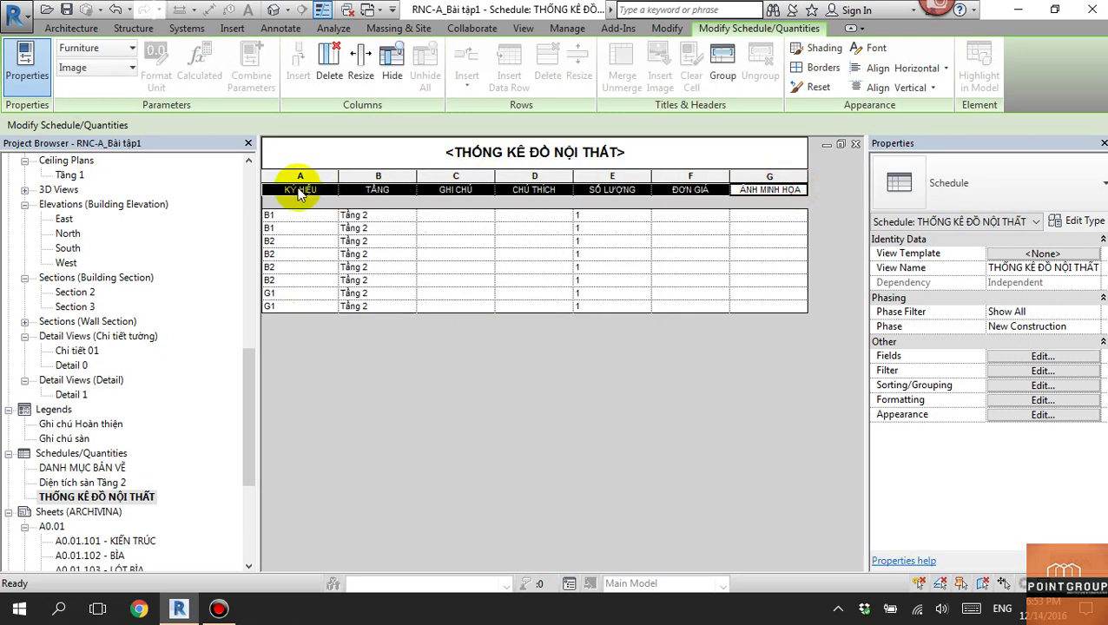
click(873, 48)
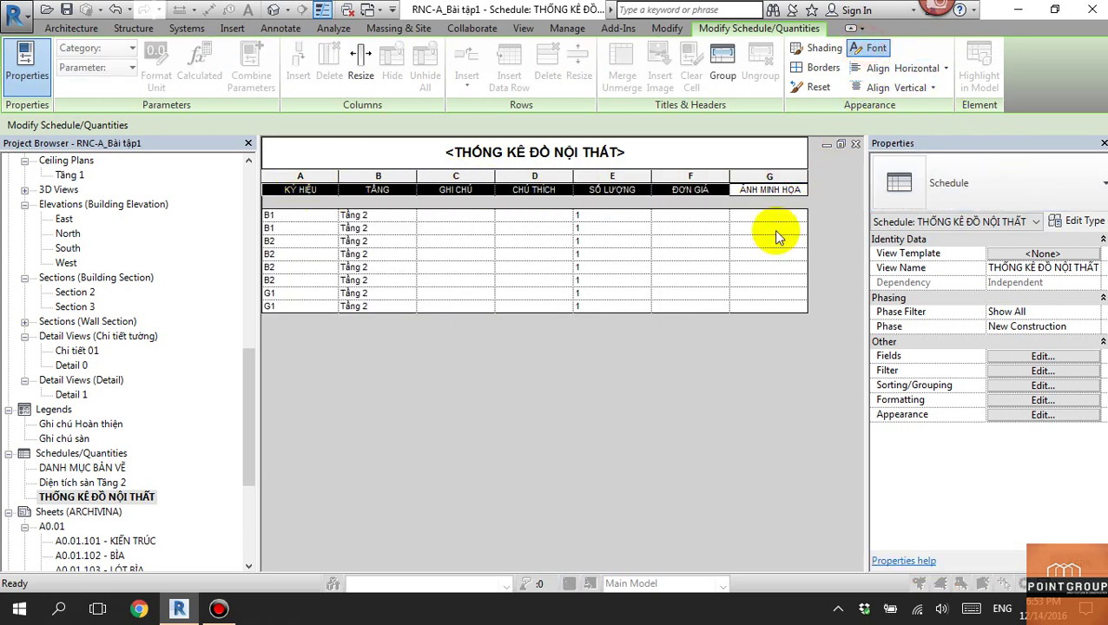
drag(515, 266, 493, 266)
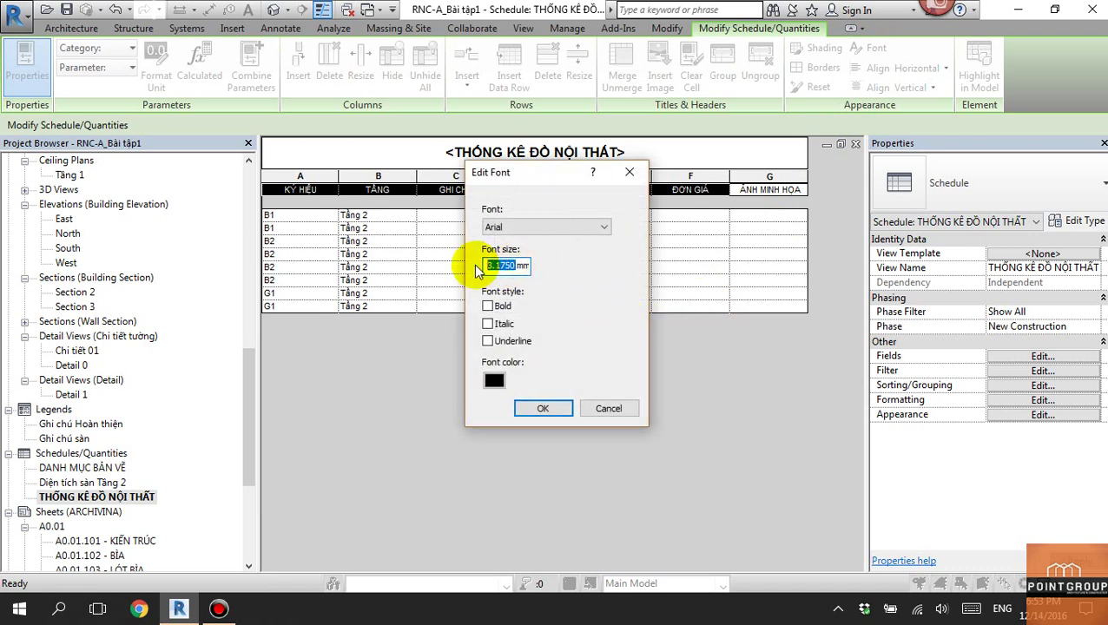
click(540, 410)
click(694, 266)
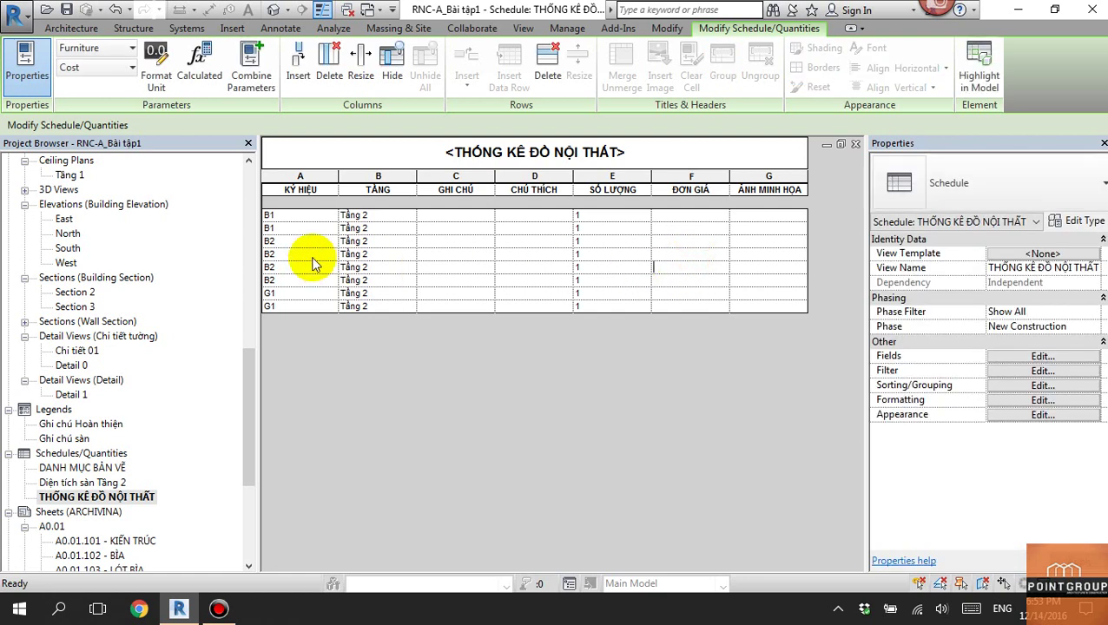
drag(795, 216, 304, 316)
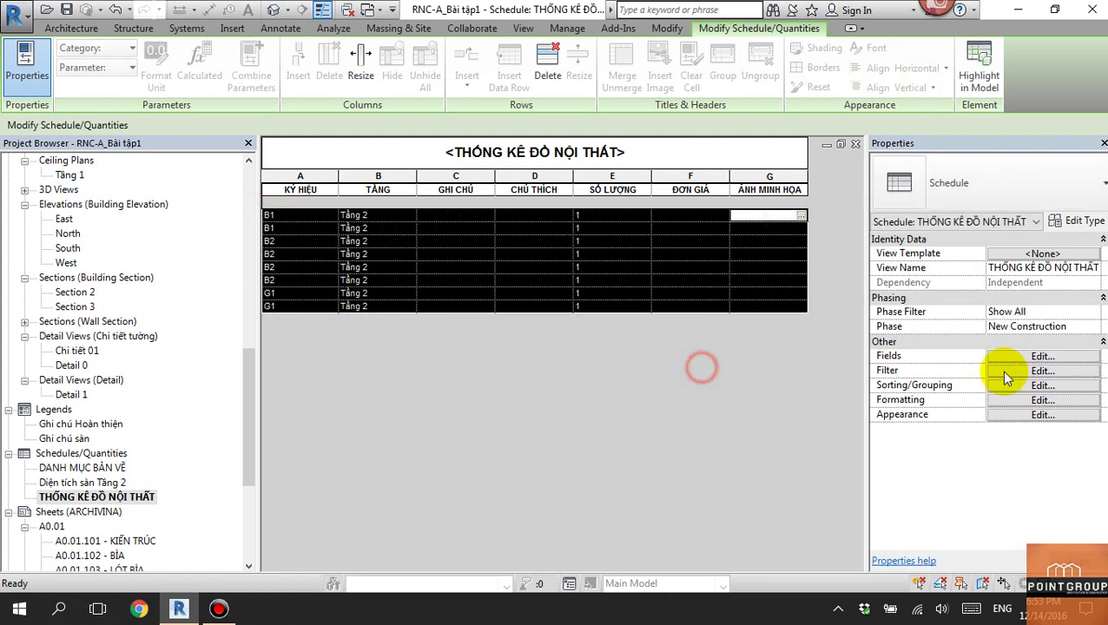
Sort by Type Mark, not itemized, with a grand total showing title, count and totals.
click(1025, 416)
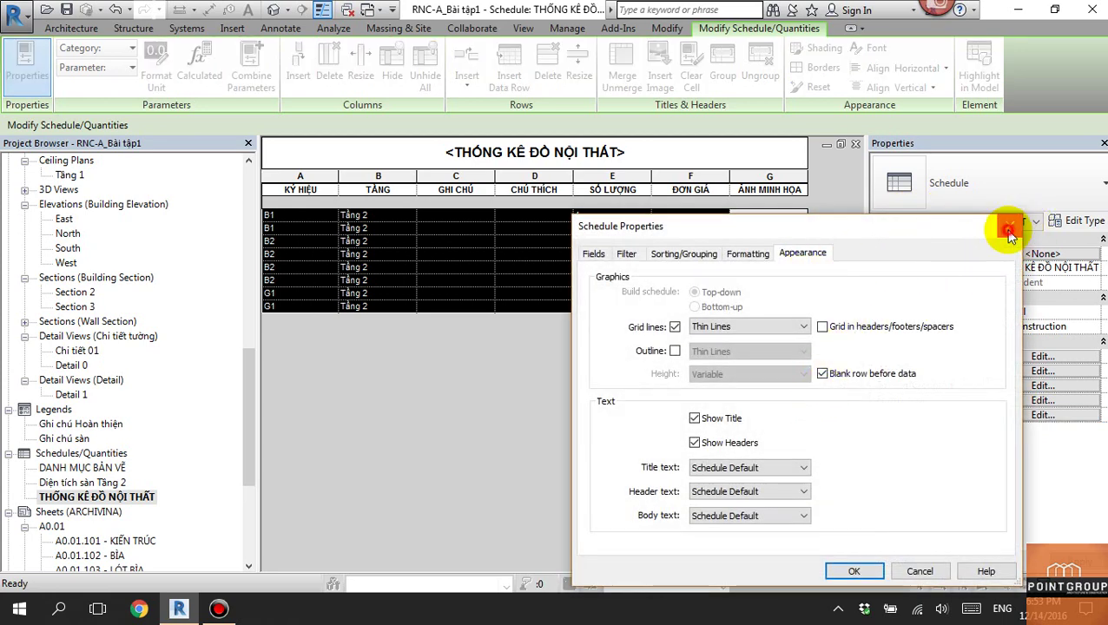
click(1008, 231)
click(577, 280)
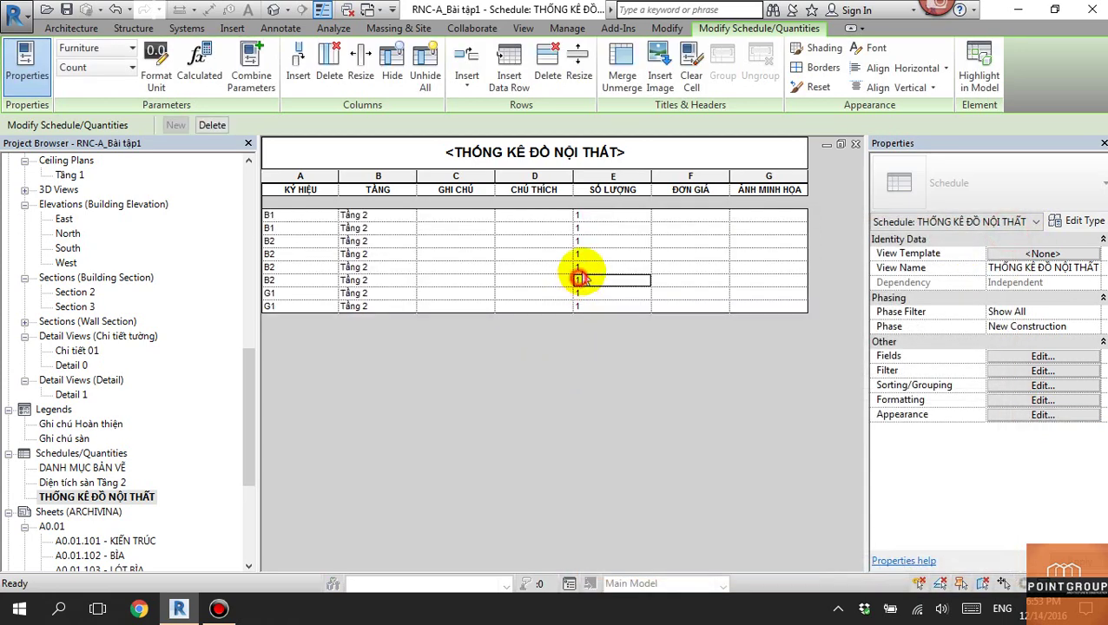
click(409, 227)
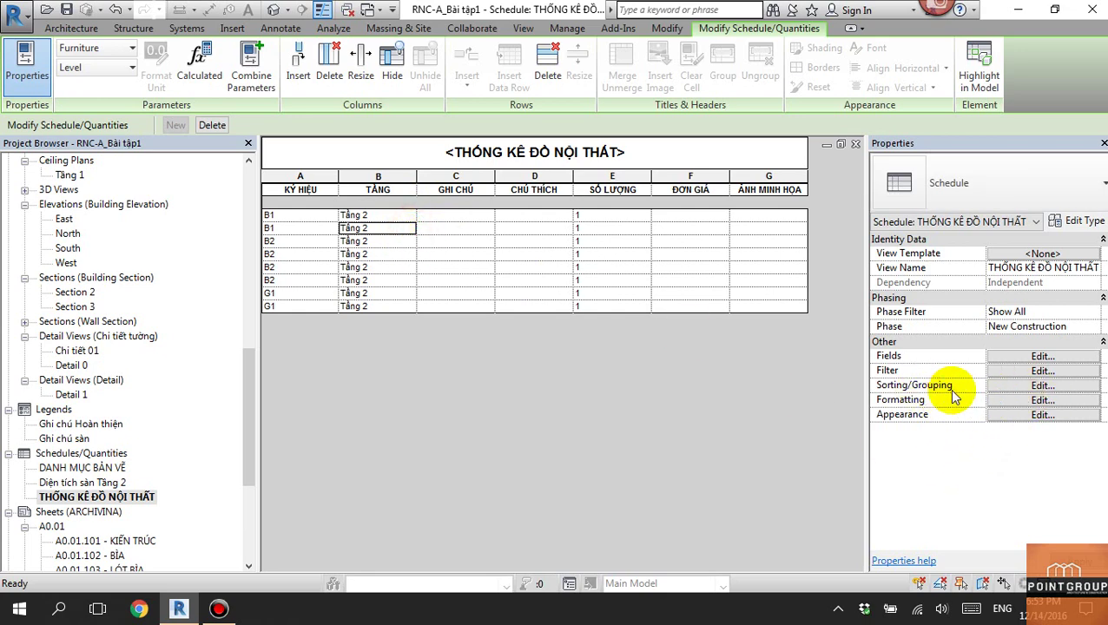
click(1042, 385)
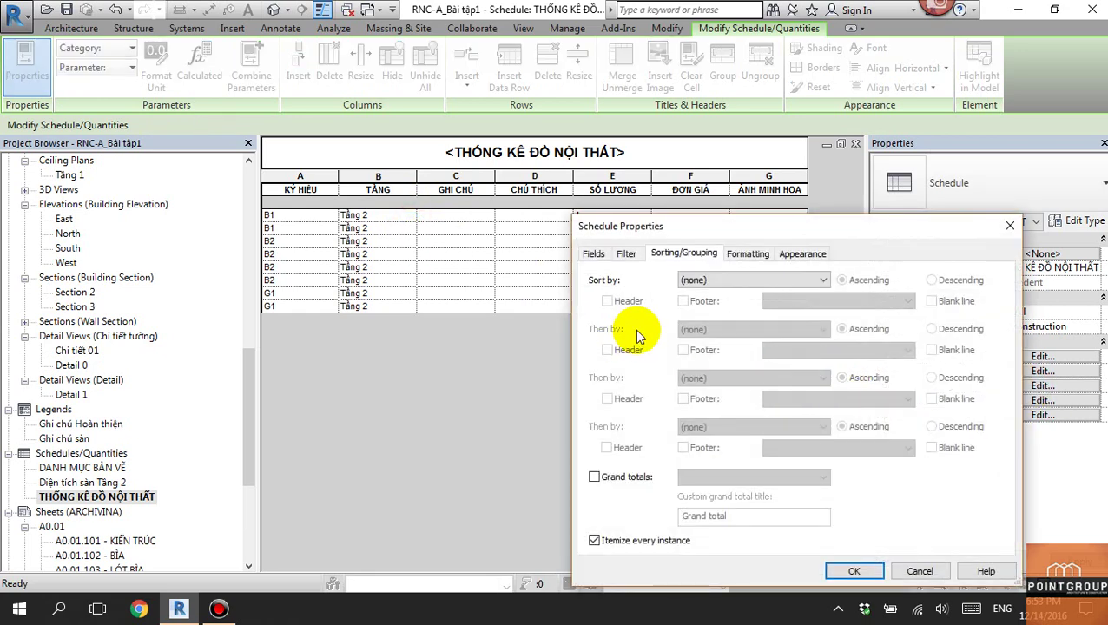
click(718, 279)
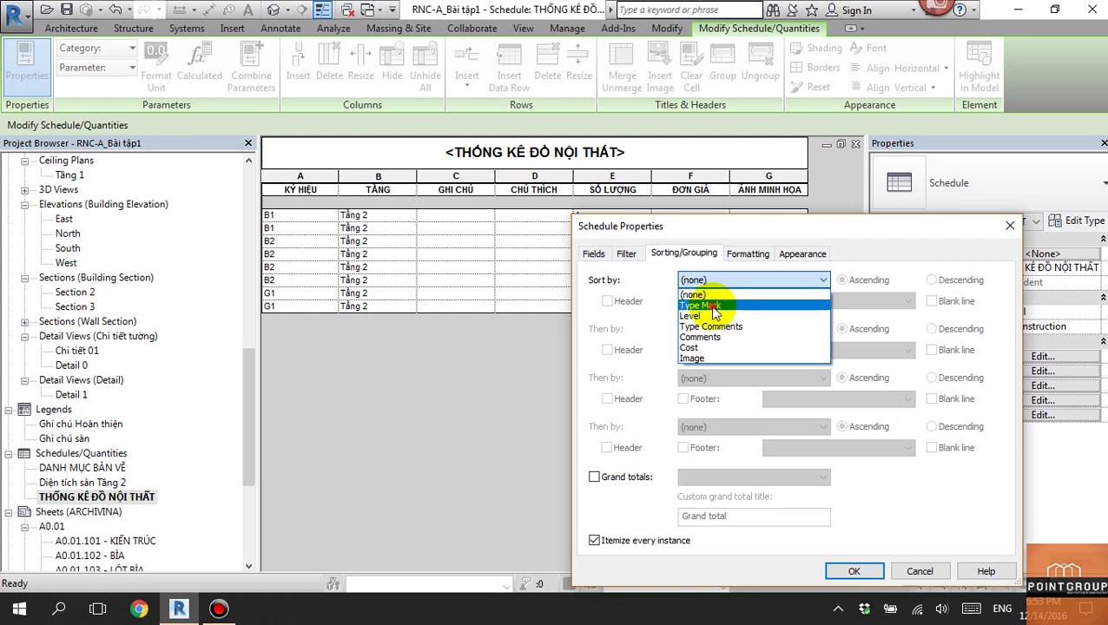
click(714, 310)
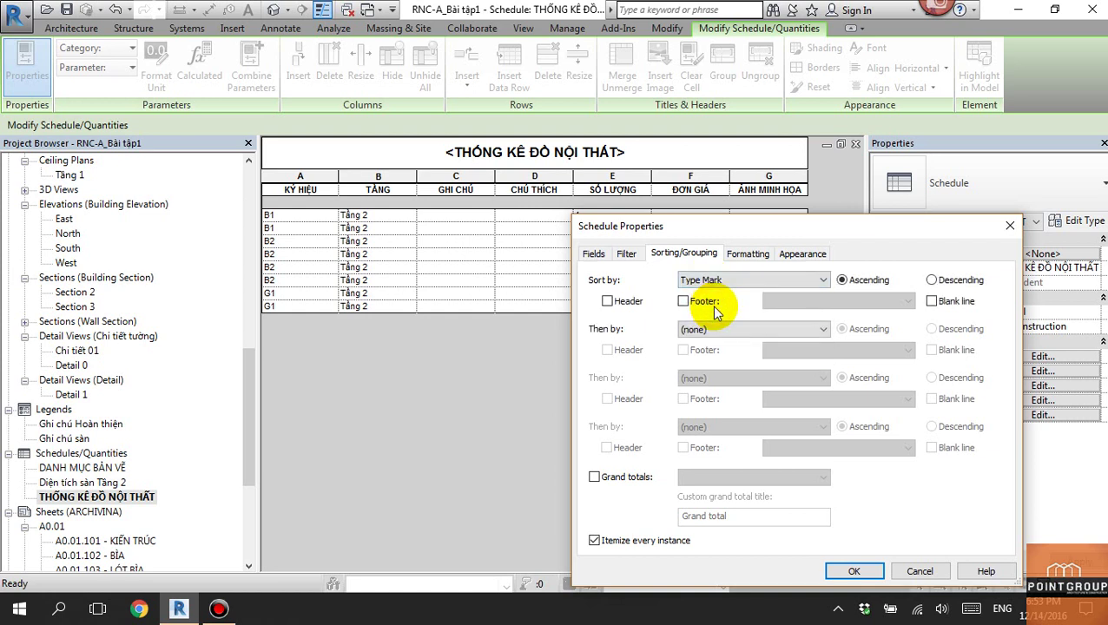
click(594, 543)
click(594, 477)
click(742, 516)
text(TỔNG SỐ)
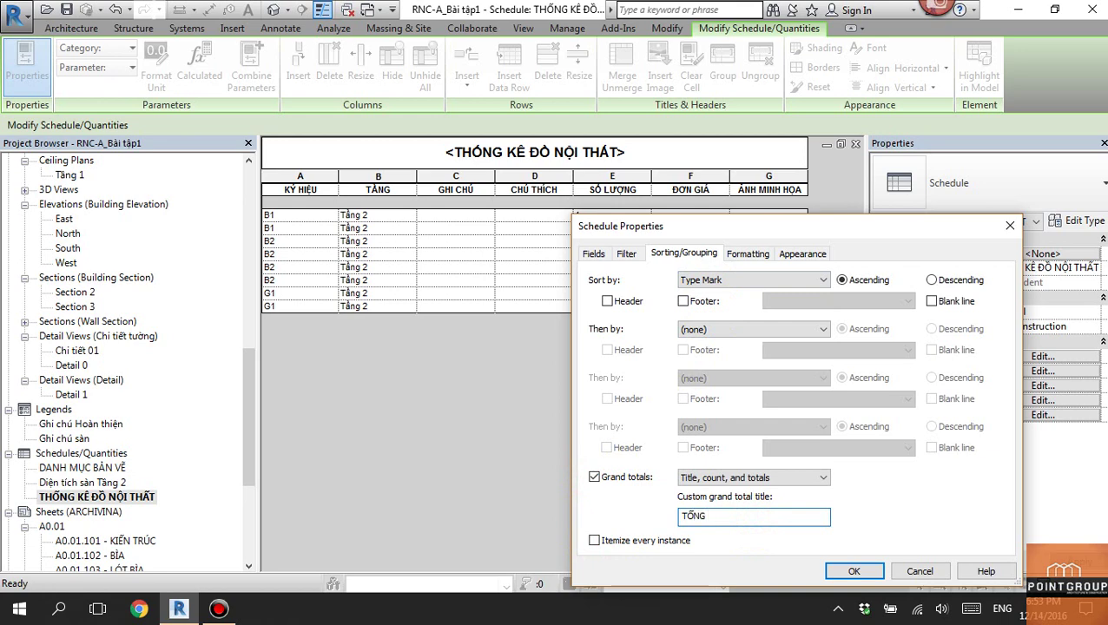
click(854, 571)
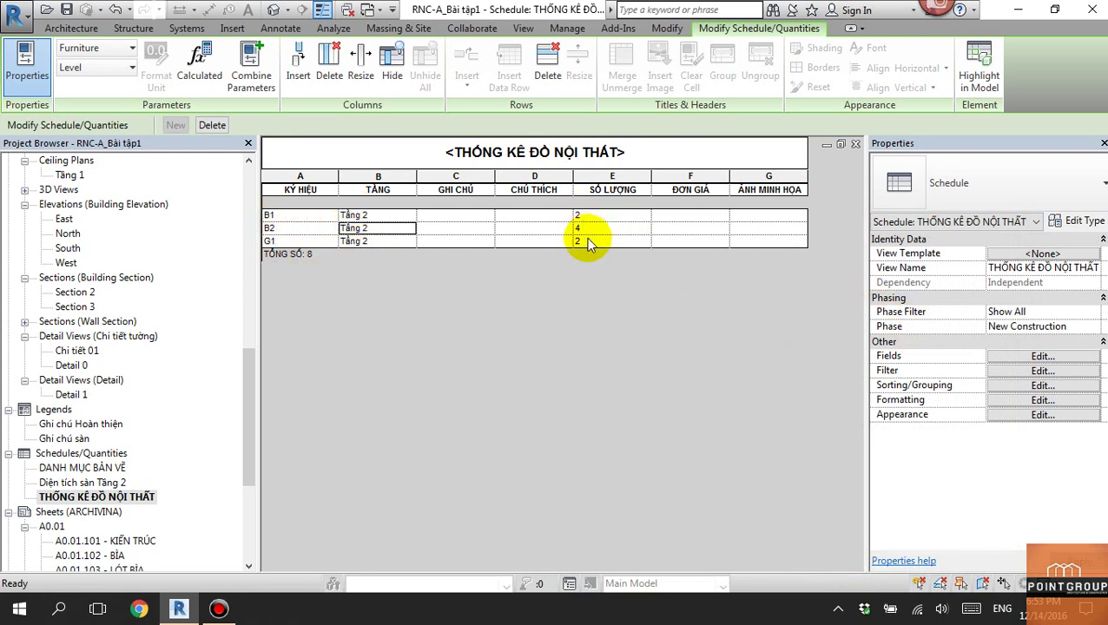
Add Level as the second sort field after Type Mark.
click(1041, 387)
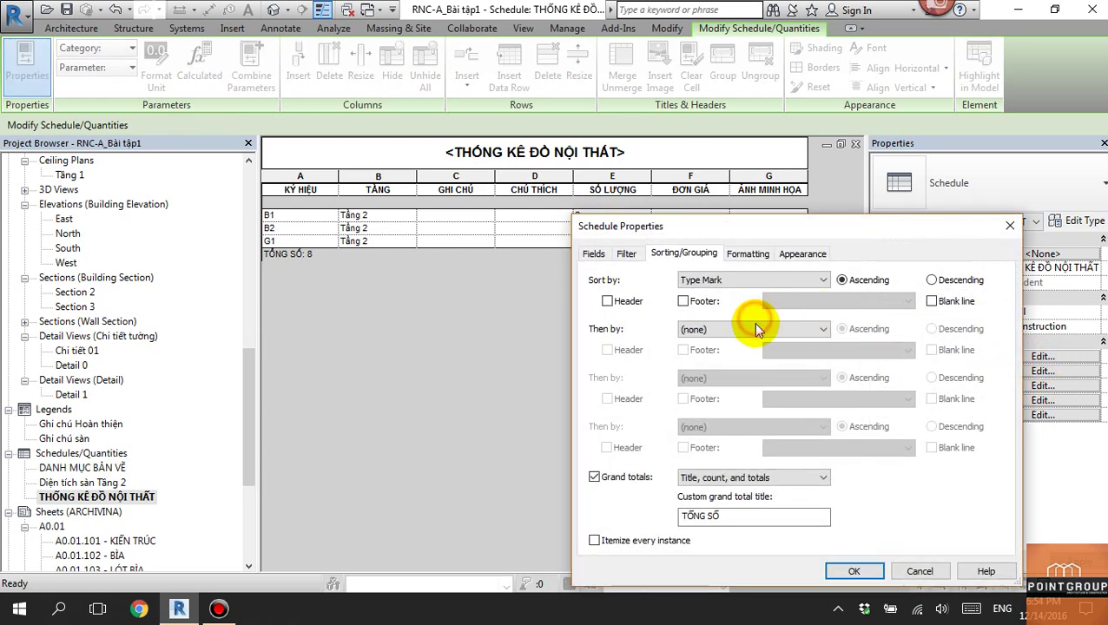
click(755, 330)
click(707, 363)
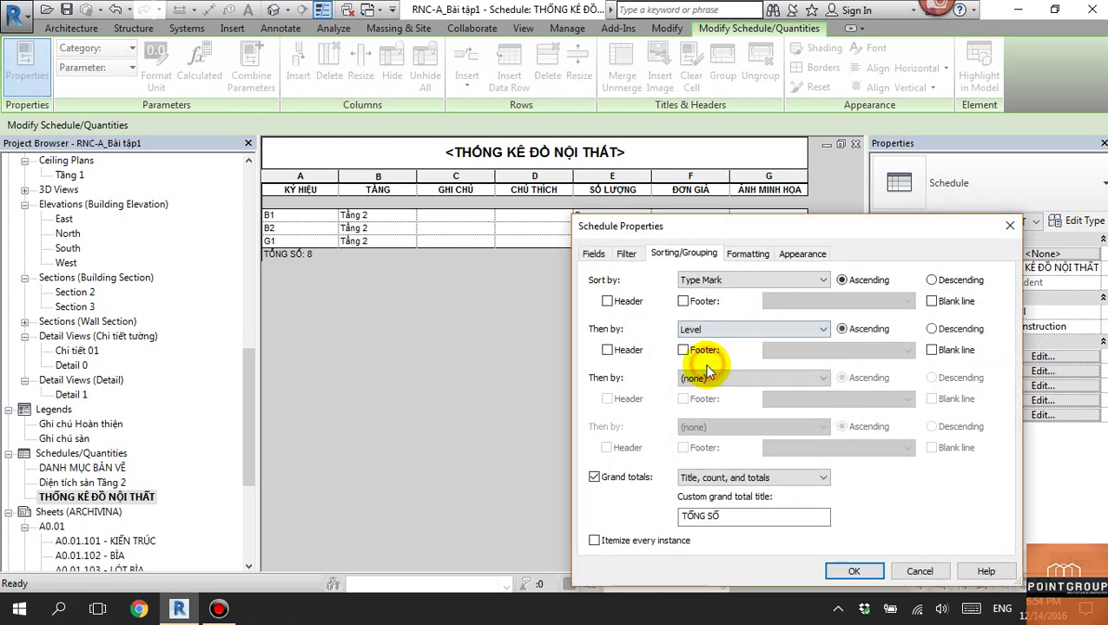
click(850, 571)
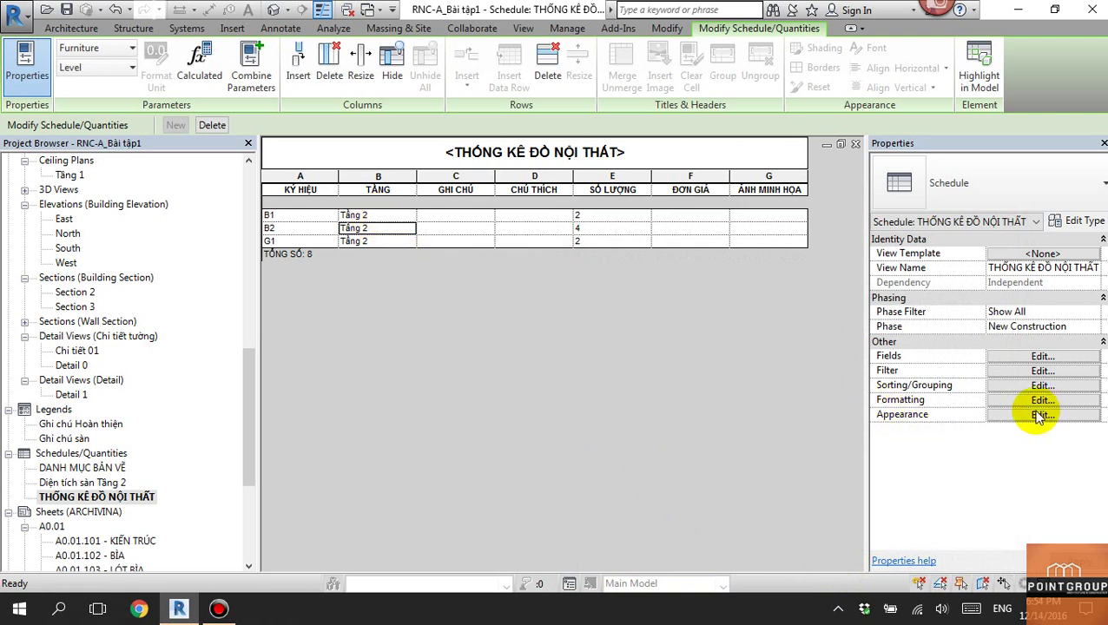
Open sheet A1.03.102 and activate its Tầng 2 floor-finish plan view.
click(121, 497)
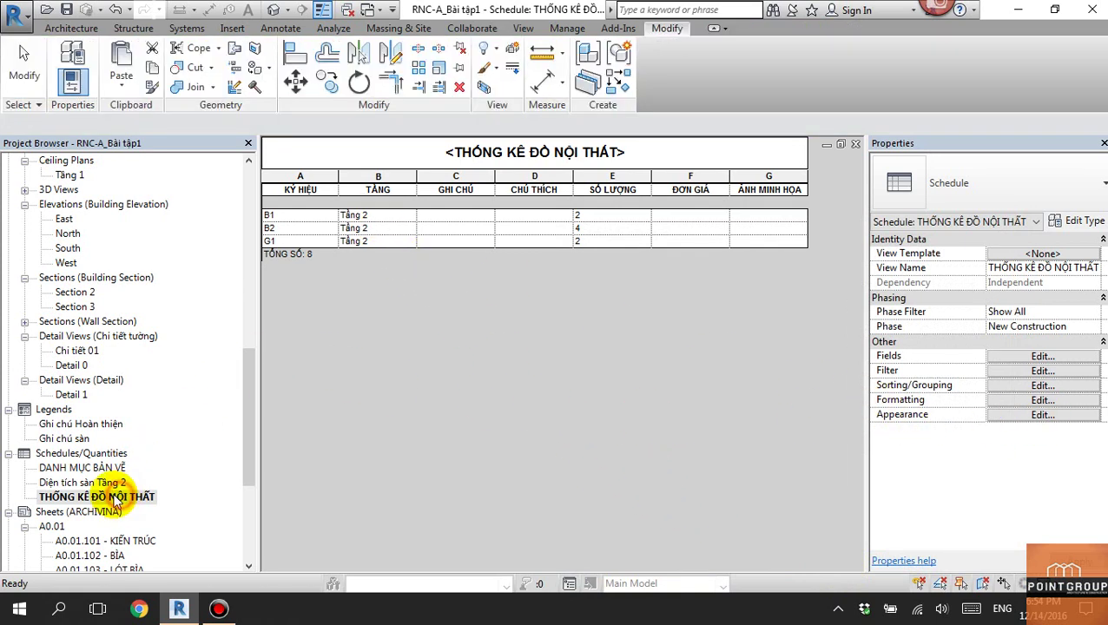
drag(248, 419, 249, 521)
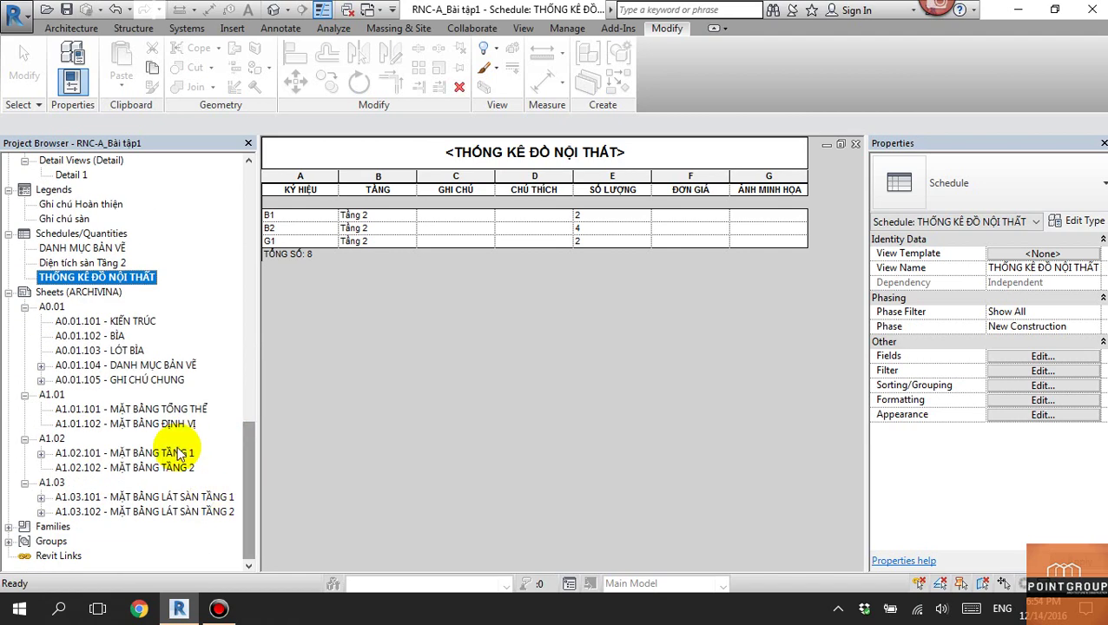
click(178, 513)
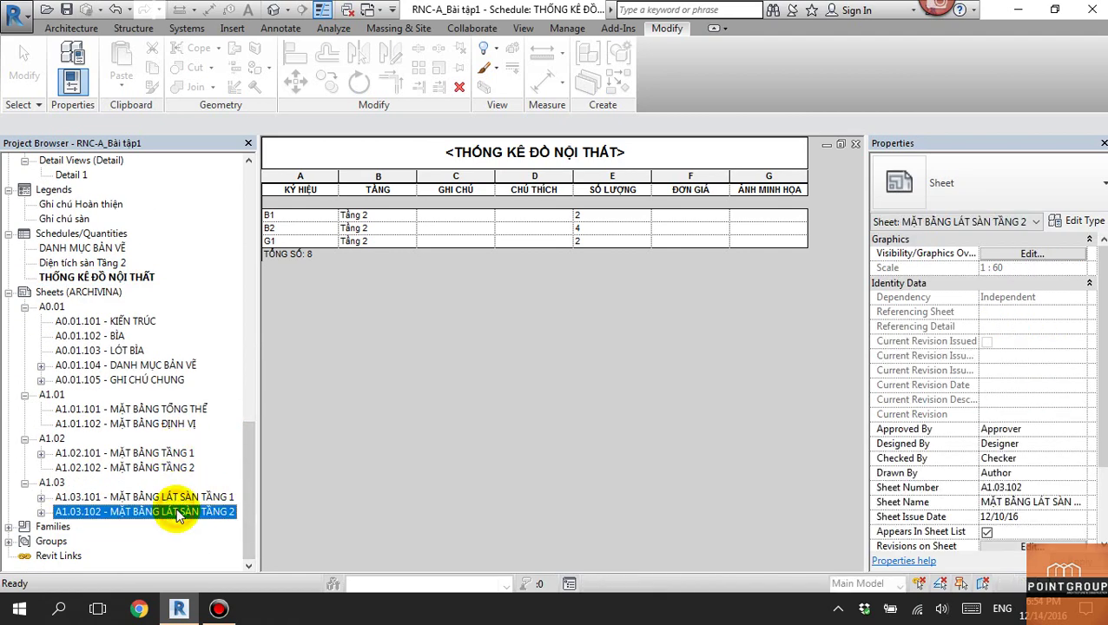
double_click(177, 513)
scroll(613, 391, up, 5)
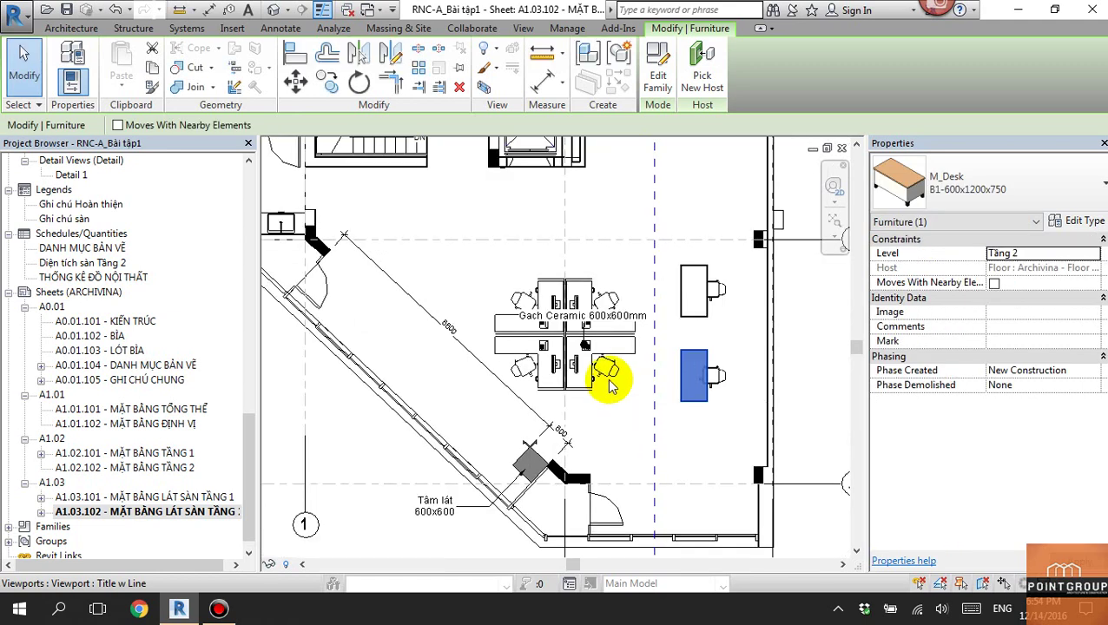
double_click(613, 391)
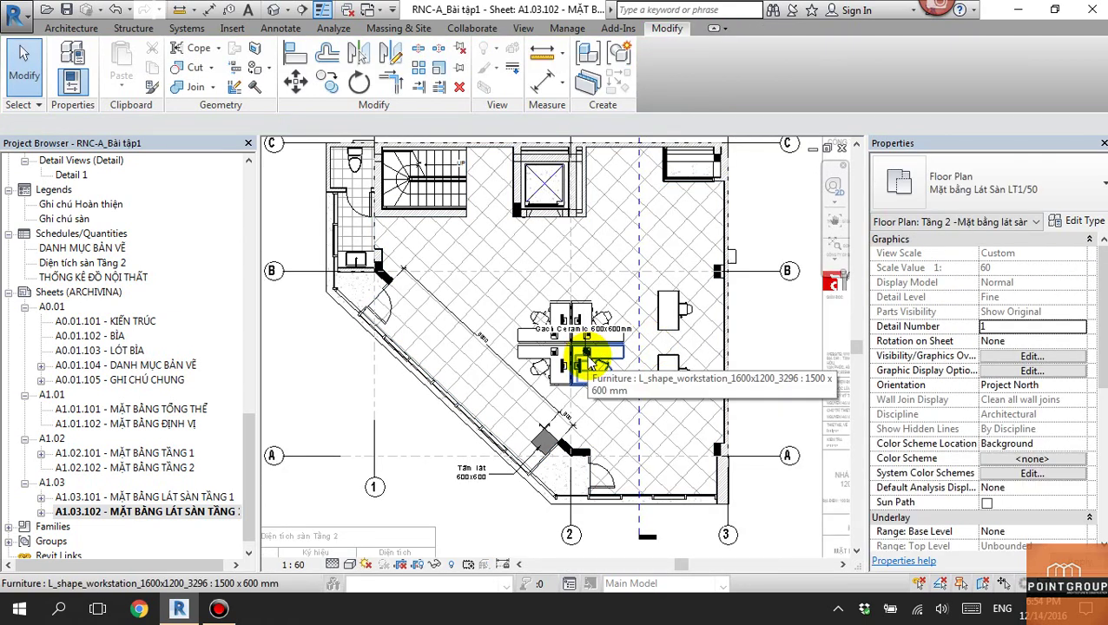
scroll(1089, 478, down, 5)
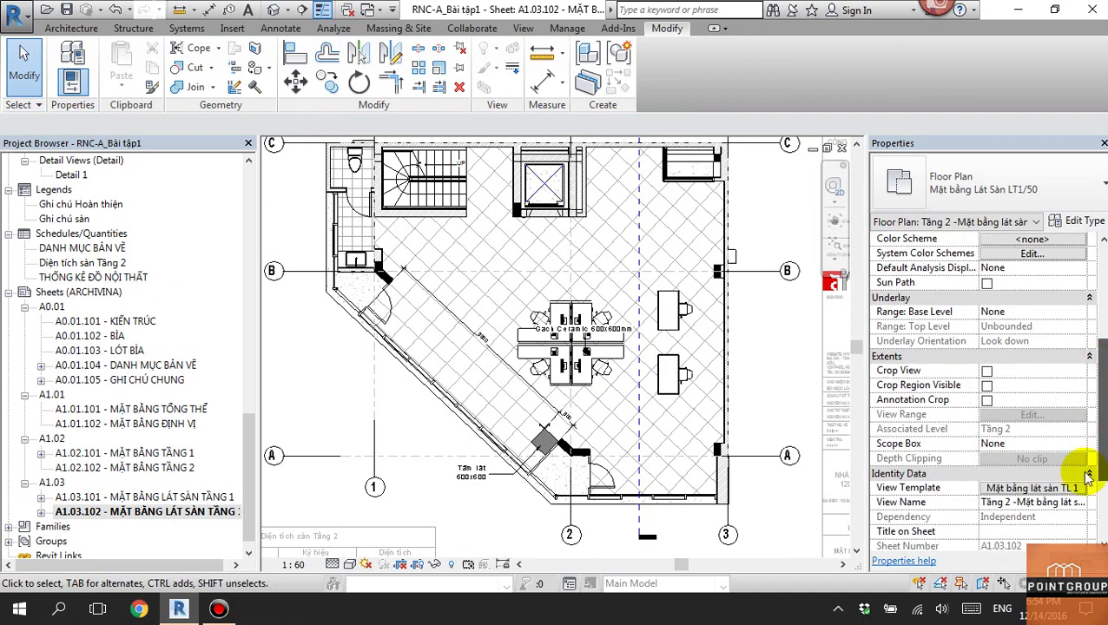
Uncheck Furniture in the Mặt bằng lát sàn TL 1/50 template's model category visibility.
click(1055, 488)
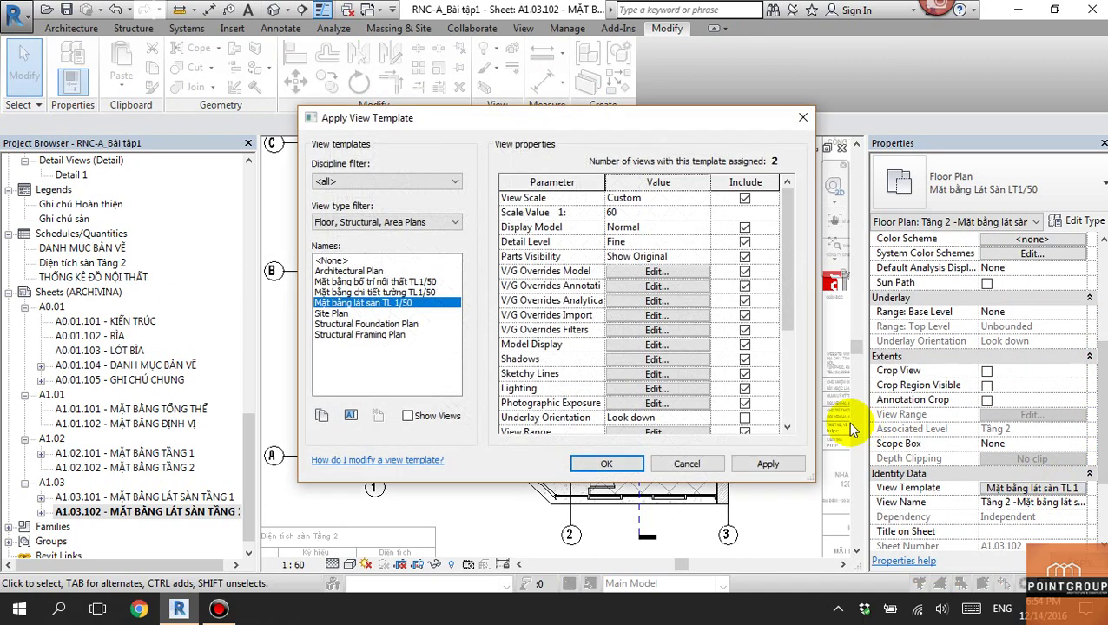
click(658, 272)
click(511, 322)
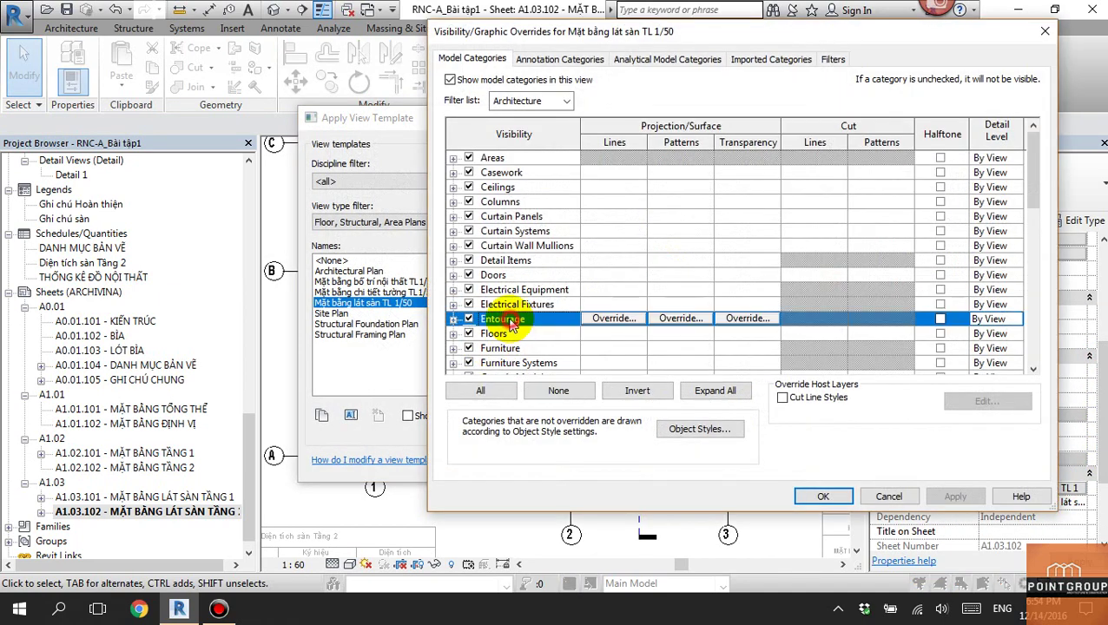
click(487, 334)
scroll(454, 340, down, 1)
click(469, 333)
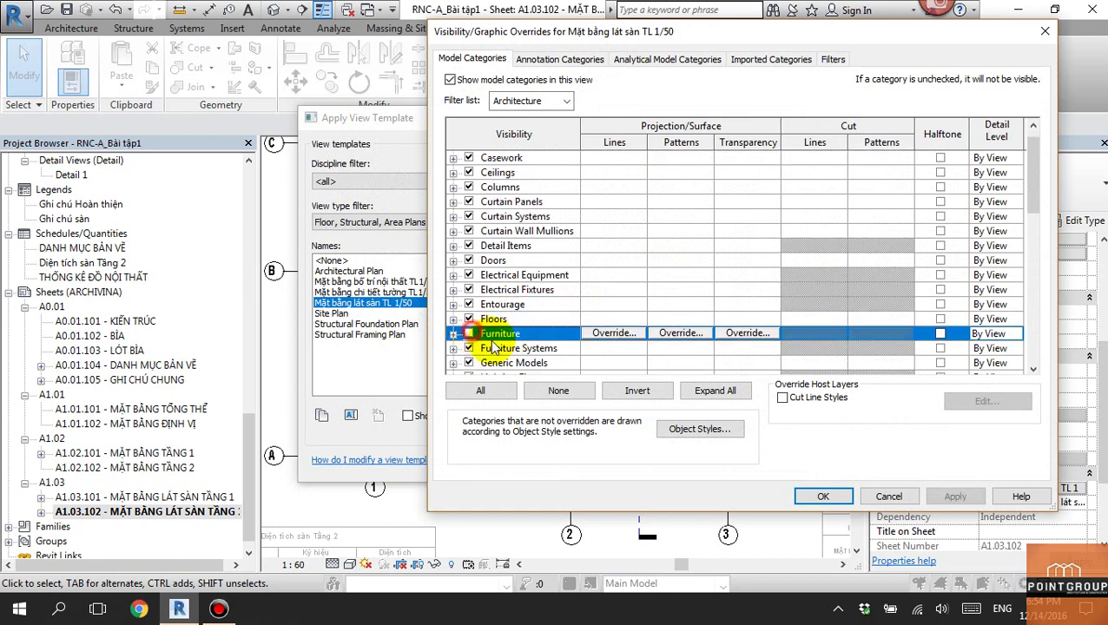
click(823, 496)
click(608, 463)
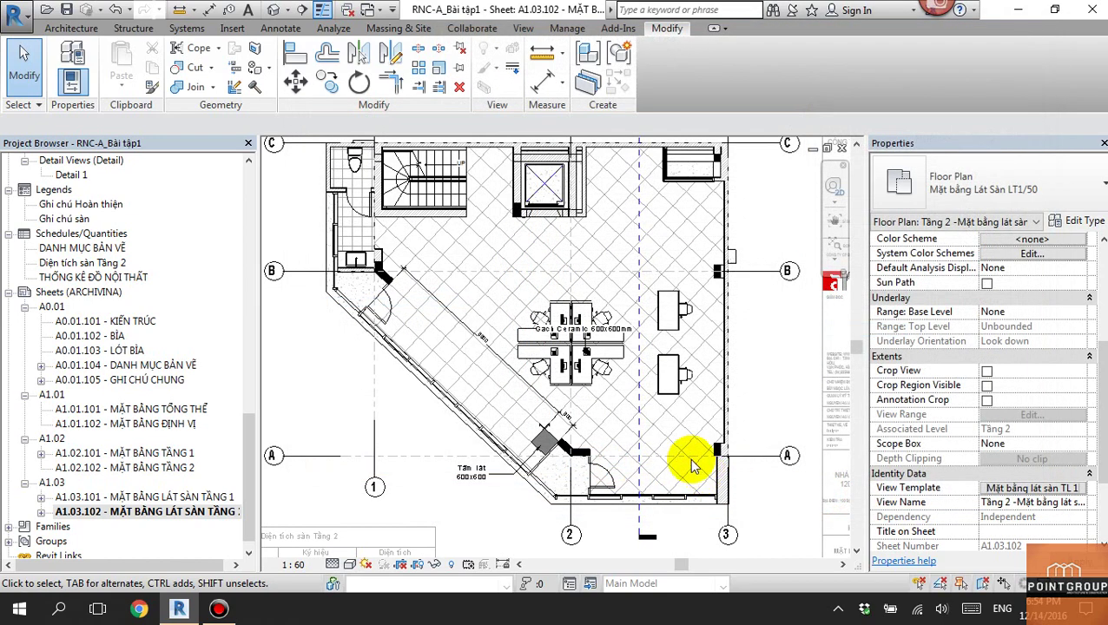
Zoom around the plan and select the CPU equipment.
scroll(563, 378, up, 2)
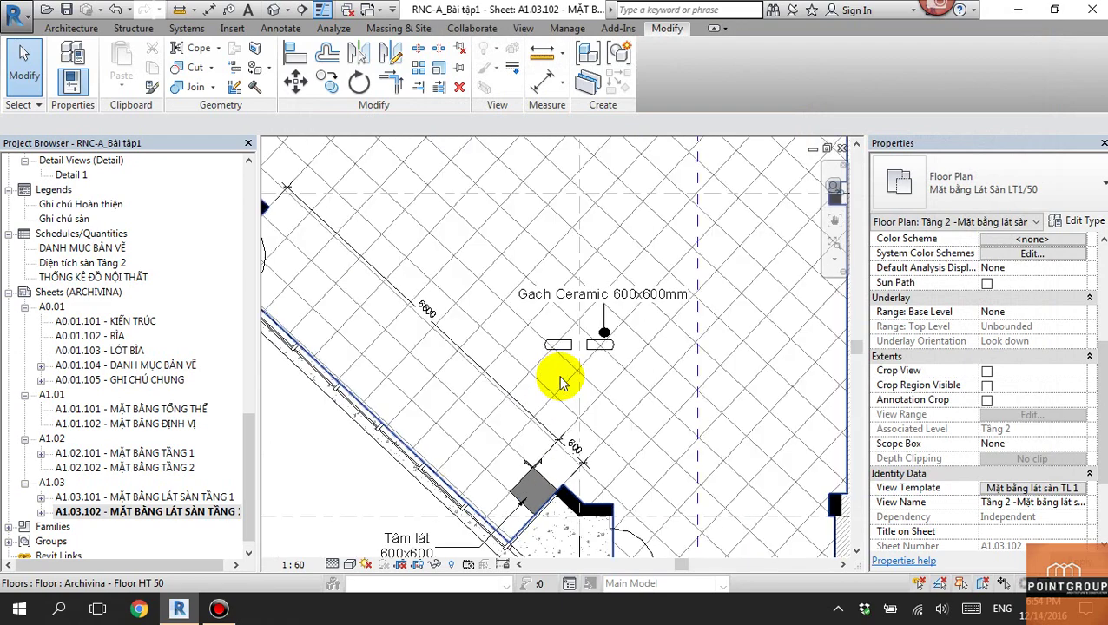
scroll(561, 381, up, 1)
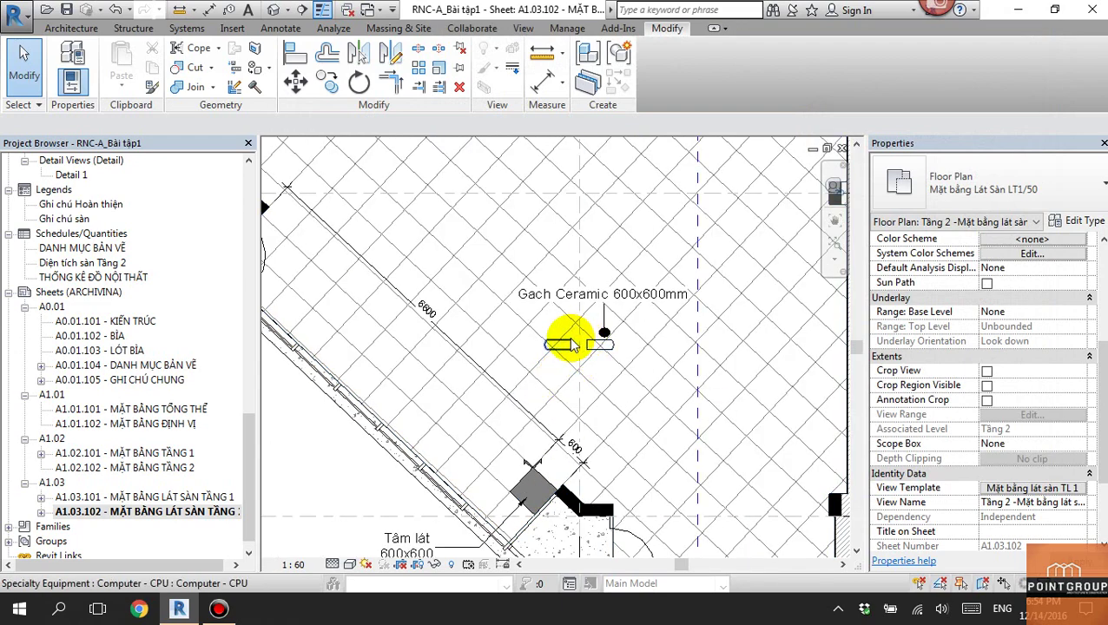
click(569, 341)
scroll(581, 366, up, 3)
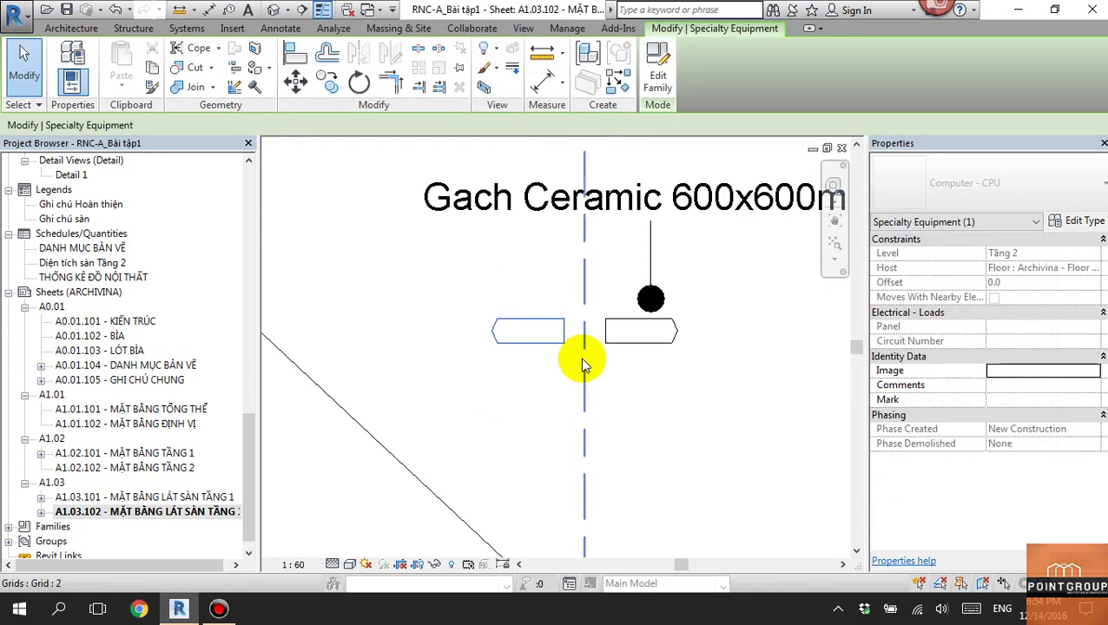
scroll(607, 365, up, 2)
click(644, 348)
scroll(639, 346, down, 2)
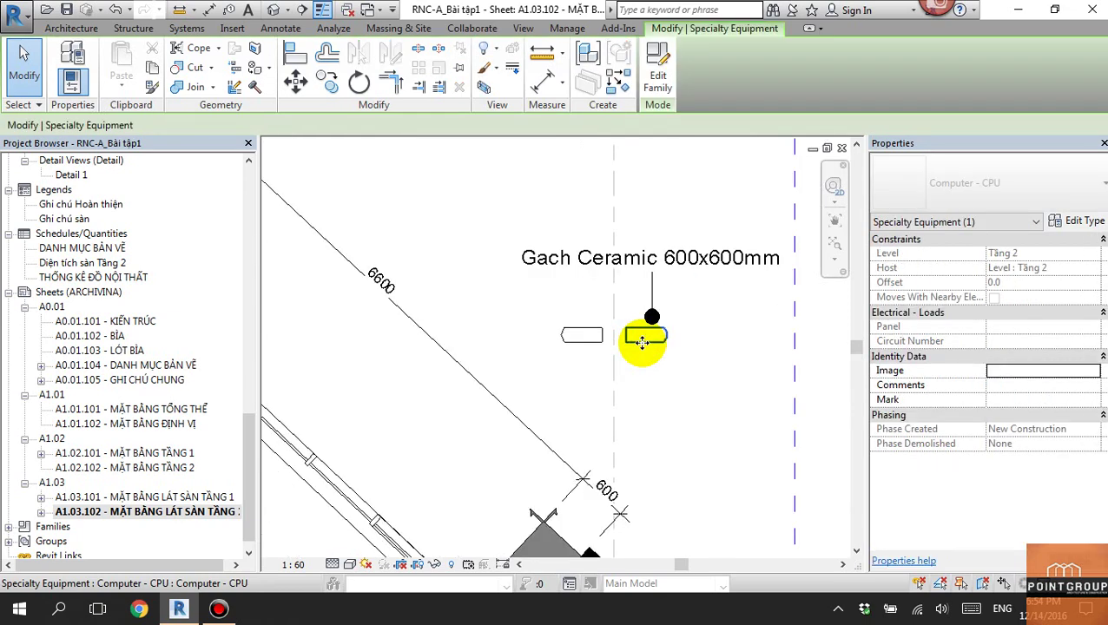
scroll(647, 358, down, 2)
scroll(625, 374, down, 1)
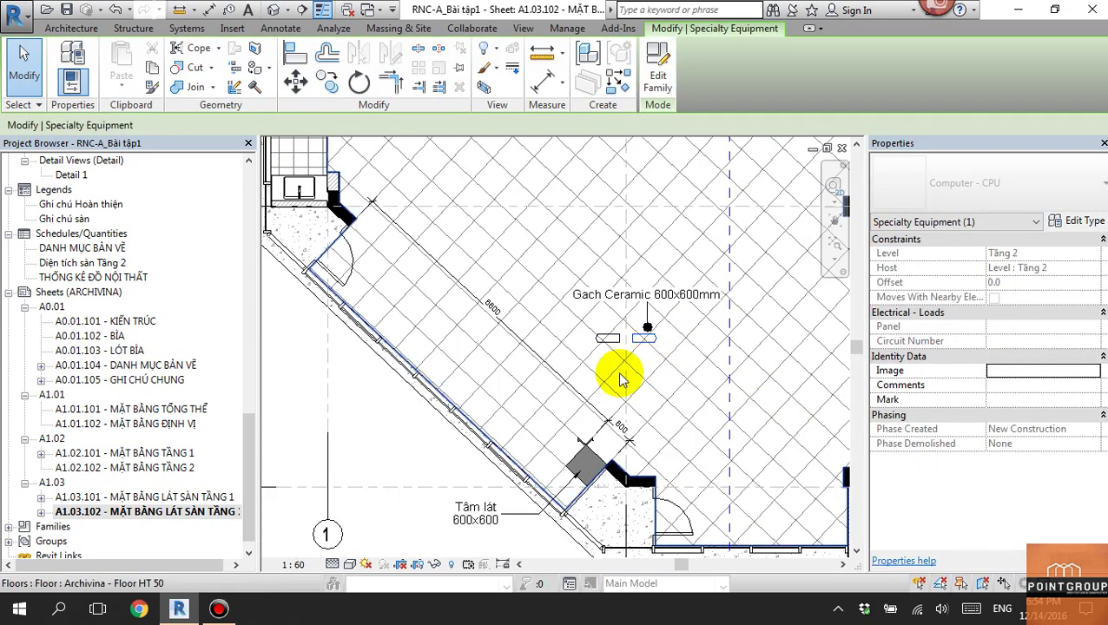
Open sheet A1.02.102 - MẶT BẰNG TẦNG 2 from the Project Browser.
click(164, 468)
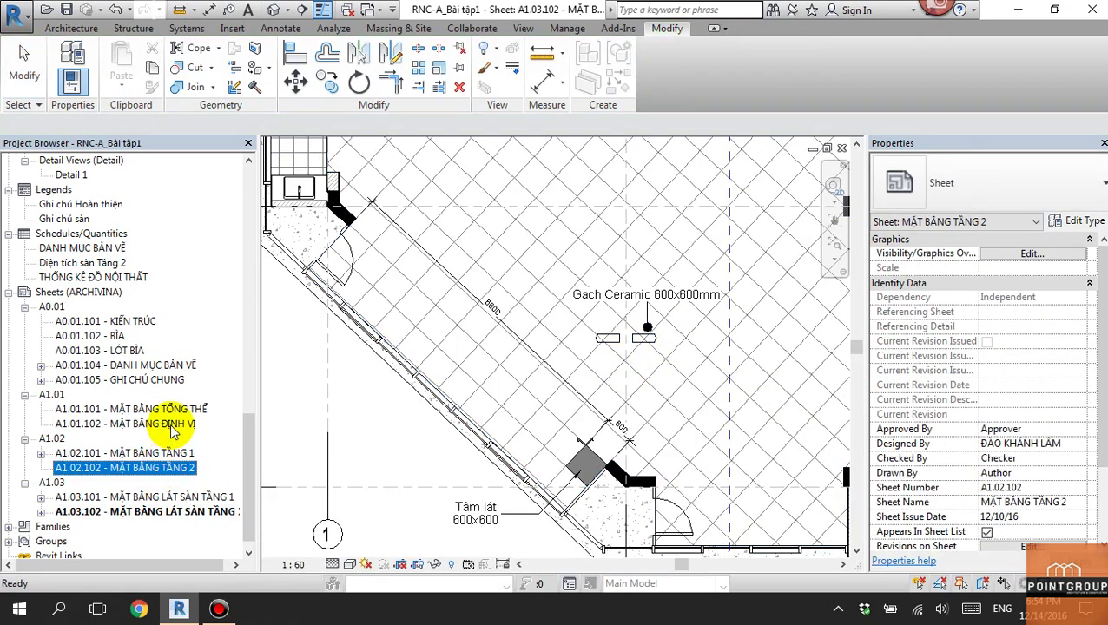
click(134, 379)
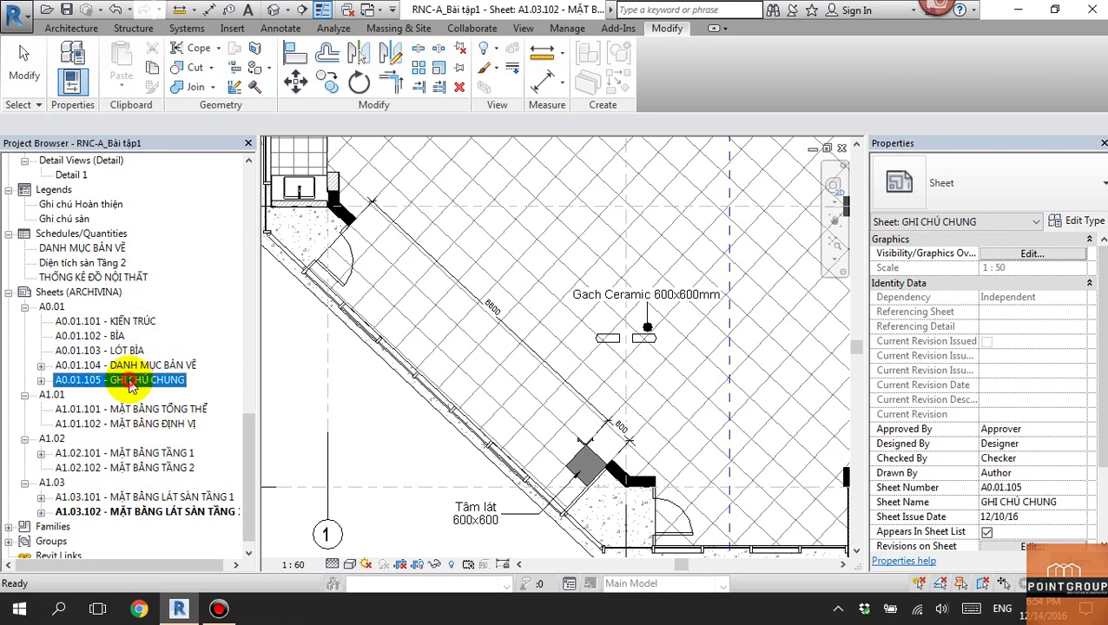
scroll(196, 474, down, 1)
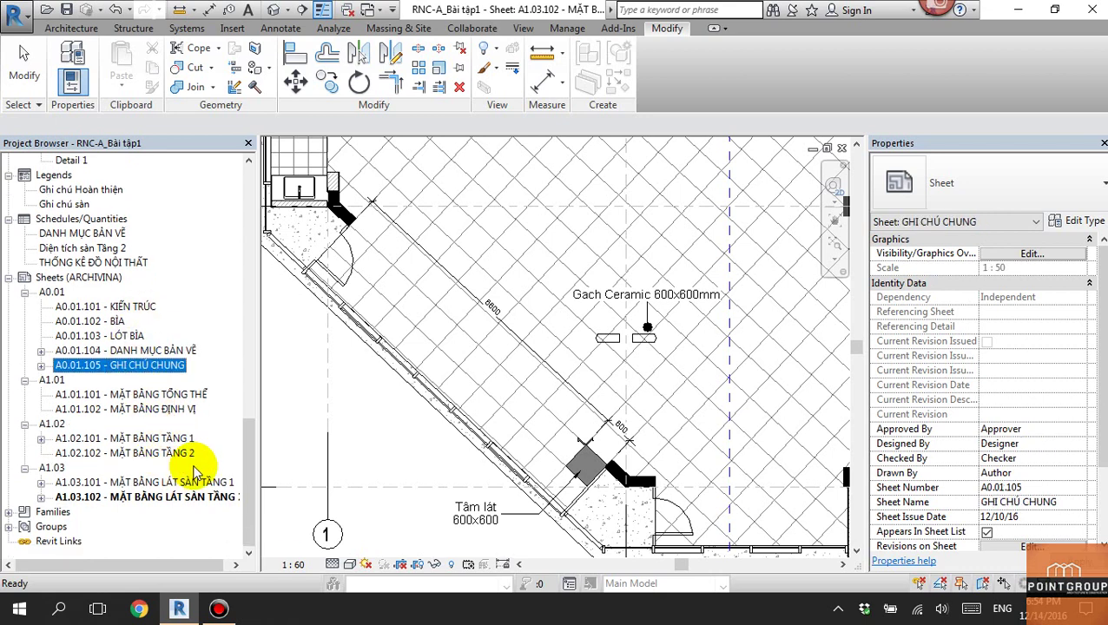
scroll(231, 458, up, 2)
click(159, 491)
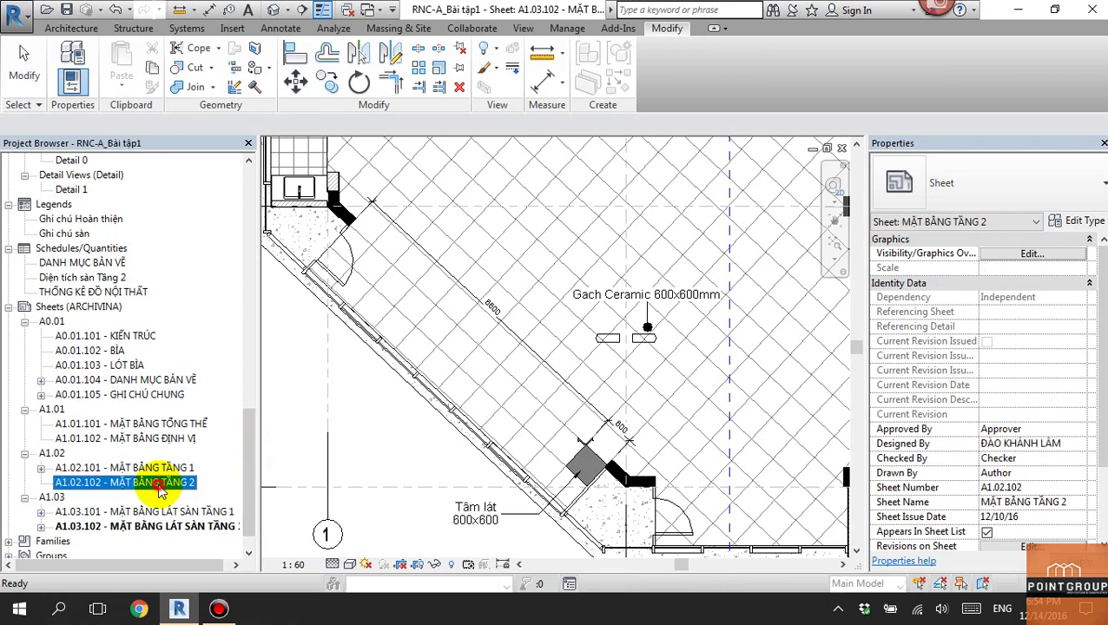
double_click(159, 490)
mouse_move(241, 444)
mouse_down()
mouse_move(262, 310)
mouse_move(197, 232)
mouse_up()
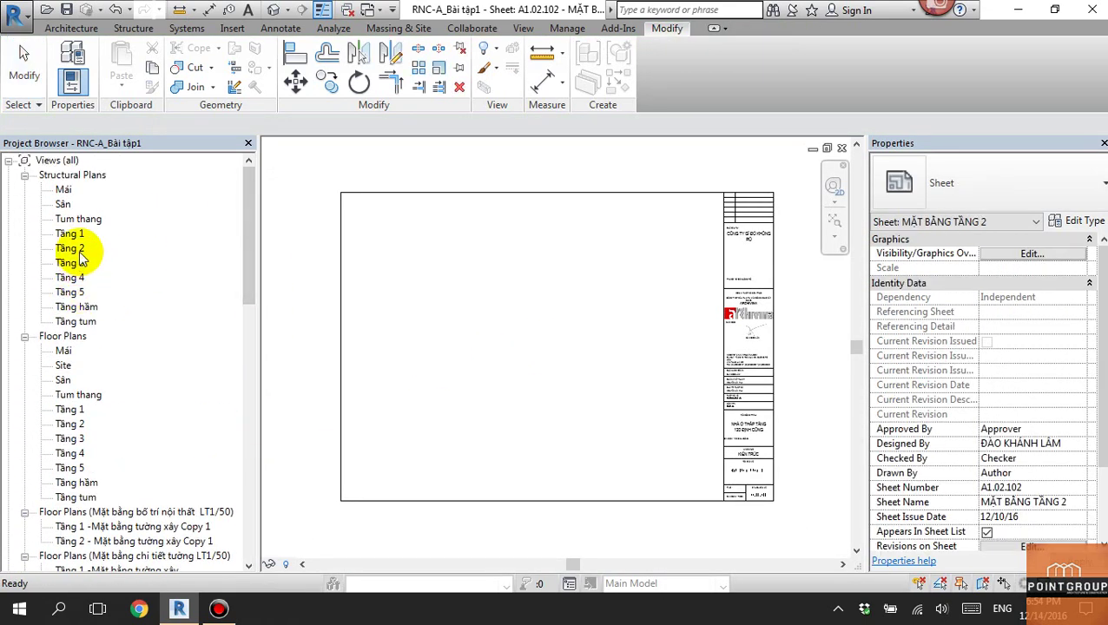
In the Tầng 2 structural plan, select the workstation, desks and chairs.
double_click(71, 248)
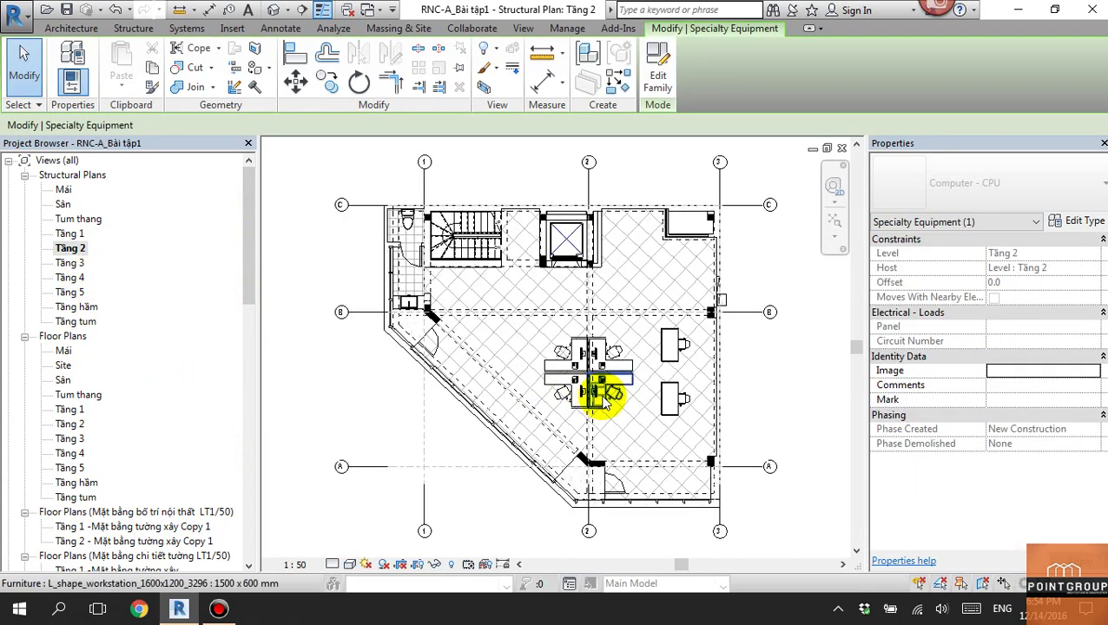
click(605, 401)
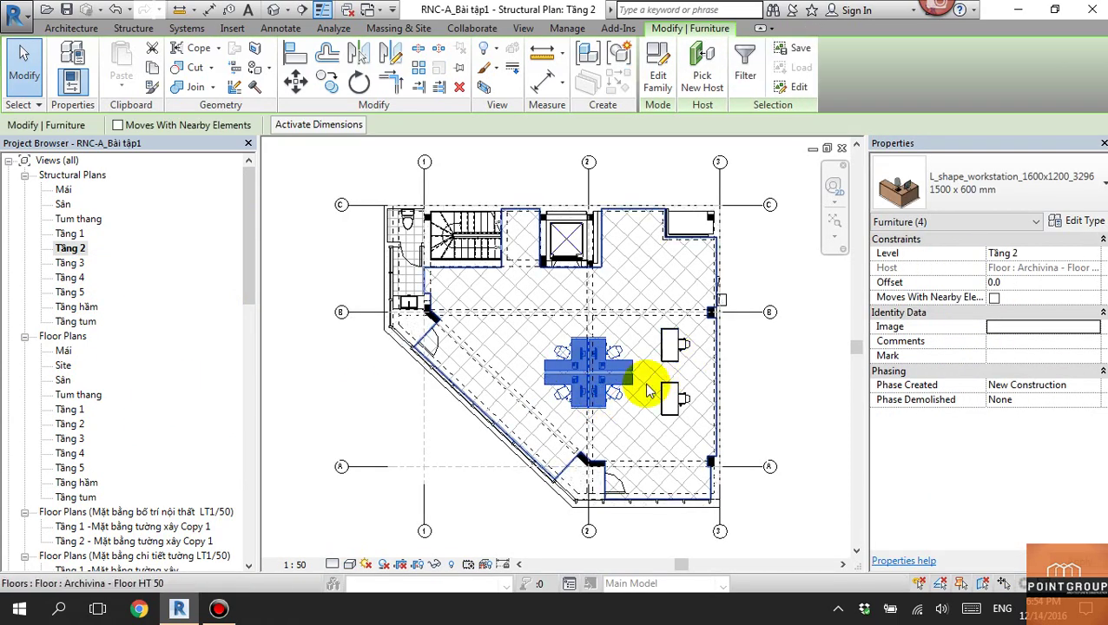
scroll(648, 383, up, 3)
ctrl+click(686, 403)
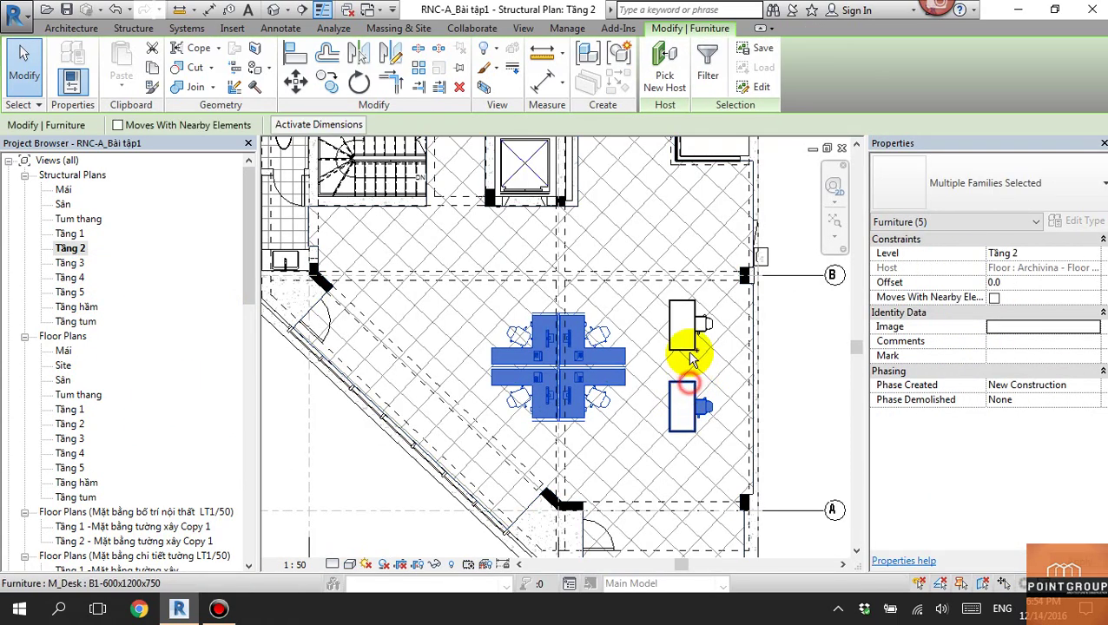
ctrl+click(687, 343)
ctrl+click(704, 334)
ctrl+click(704, 335)
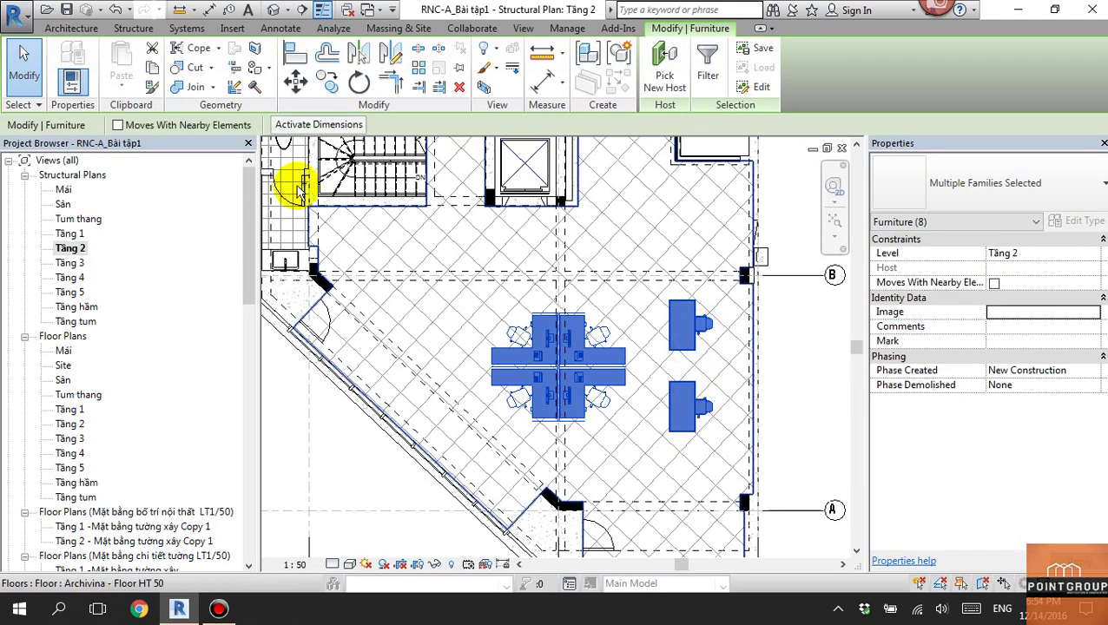
Paste the furniture Aligned to Selected Levels onto Tầng 3 and Tầng 4.
click(122, 88)
click(122, 149)
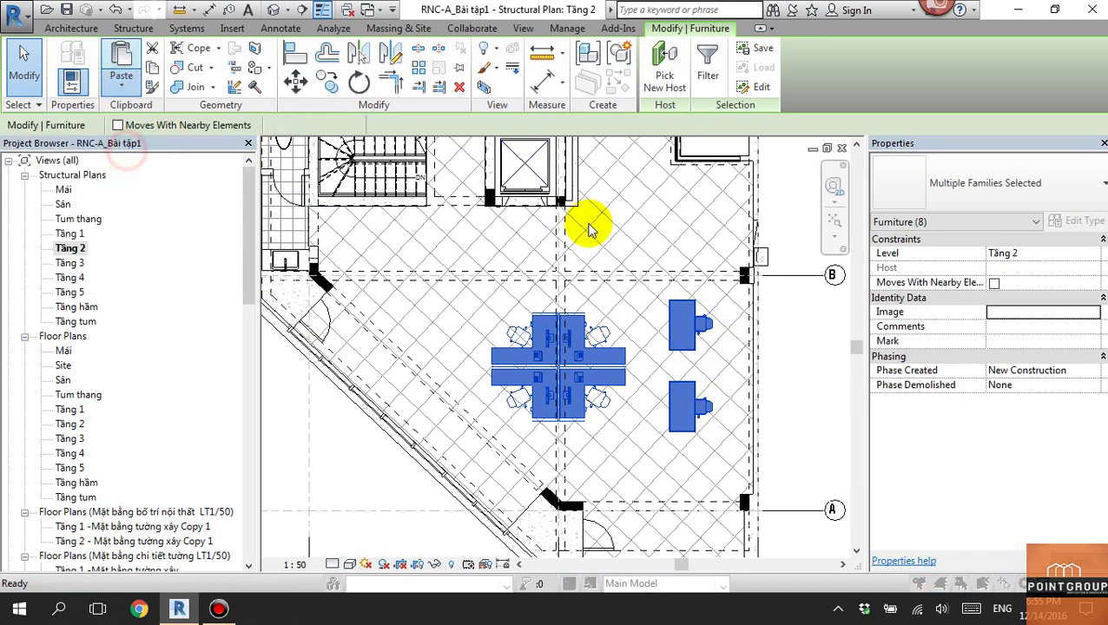
click(486, 237)
shift+click(478, 258)
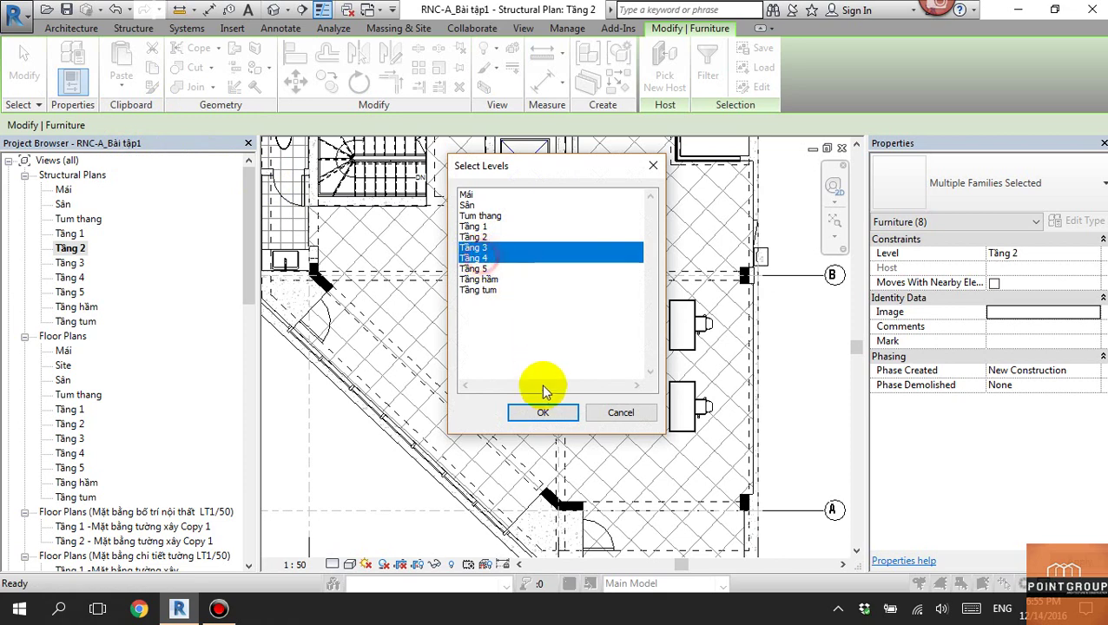
click(540, 412)
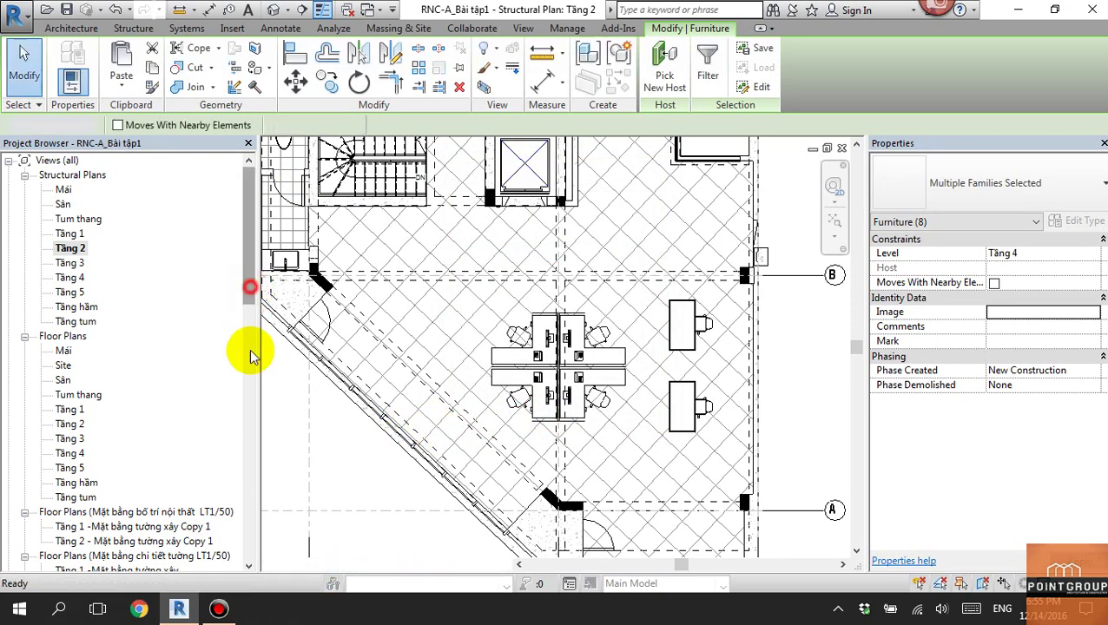
drag(250, 354, 250, 549)
Open sheet A1.03.102, then the Tầng 2 - Mặt bằng lát sàn floor plan.
double_click(217, 514)
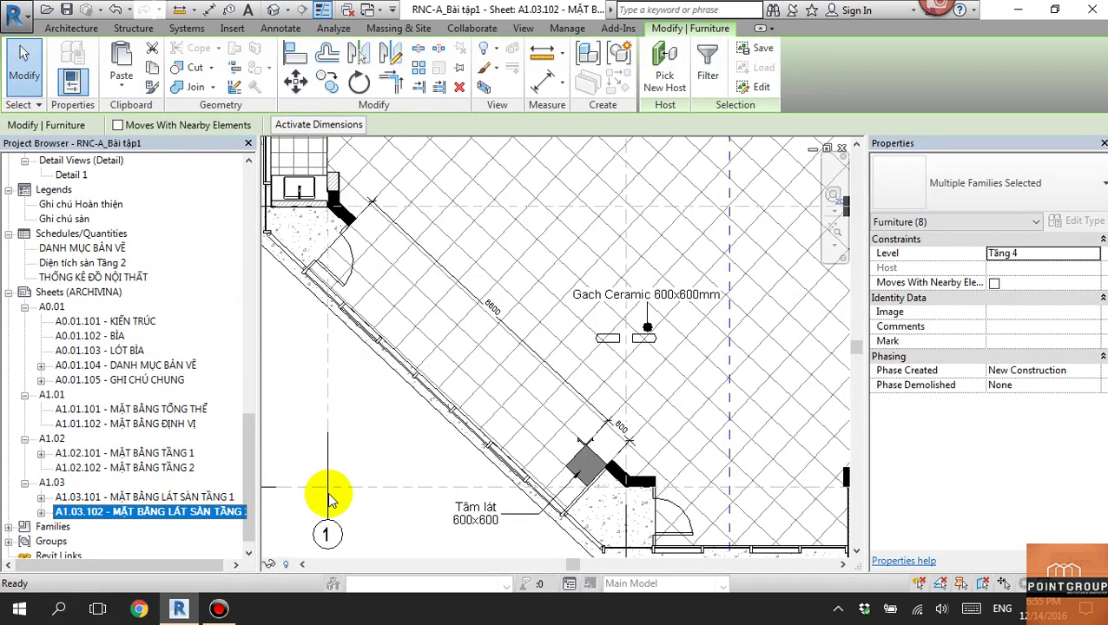
scroll(602, 388, down, 3)
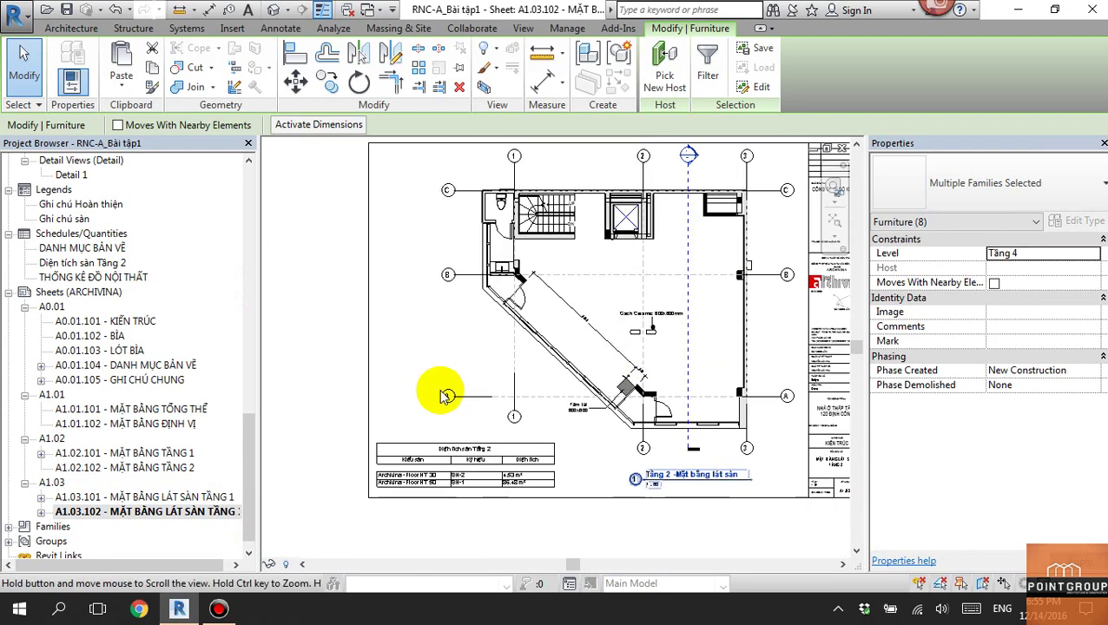
drag(250, 451, 268, 296)
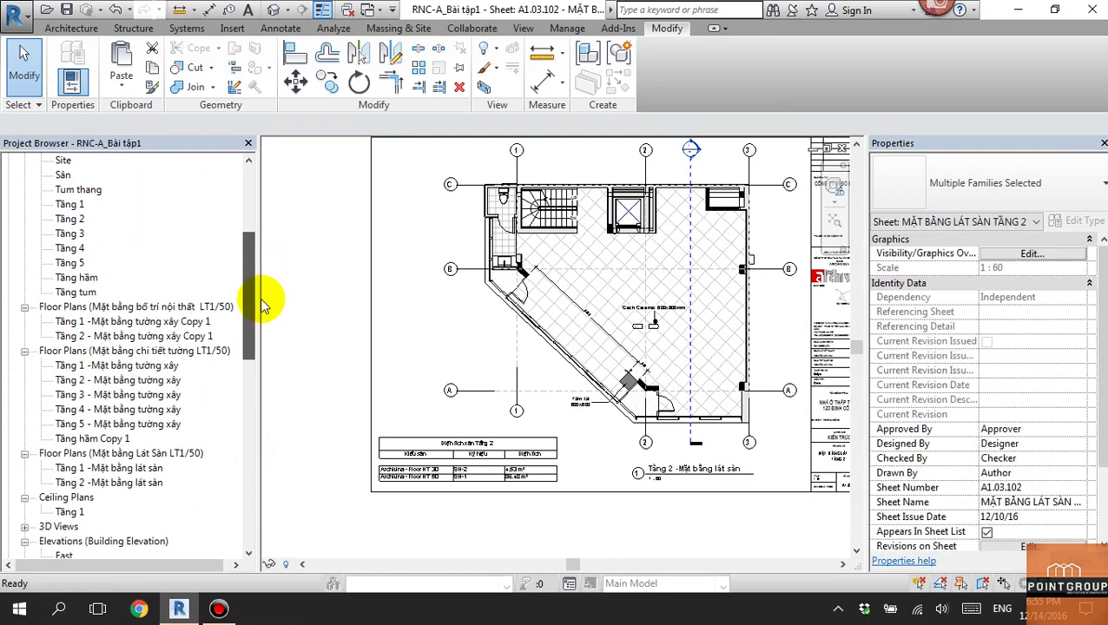
double_click(152, 482)
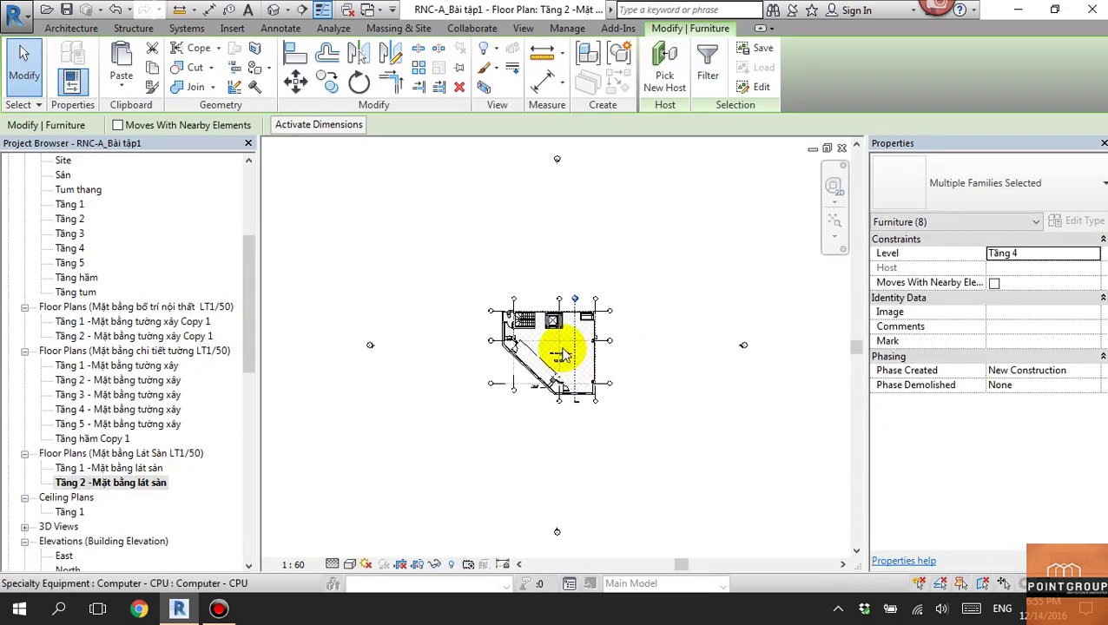
scroll(560, 364, up, 4)
click(148, 469)
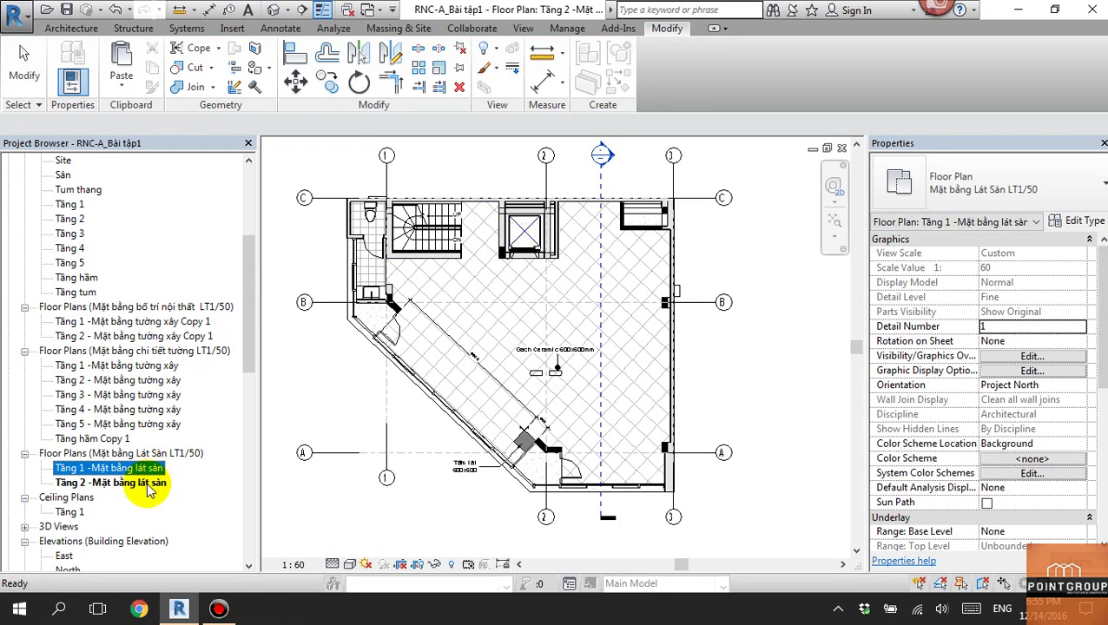
click(146, 485)
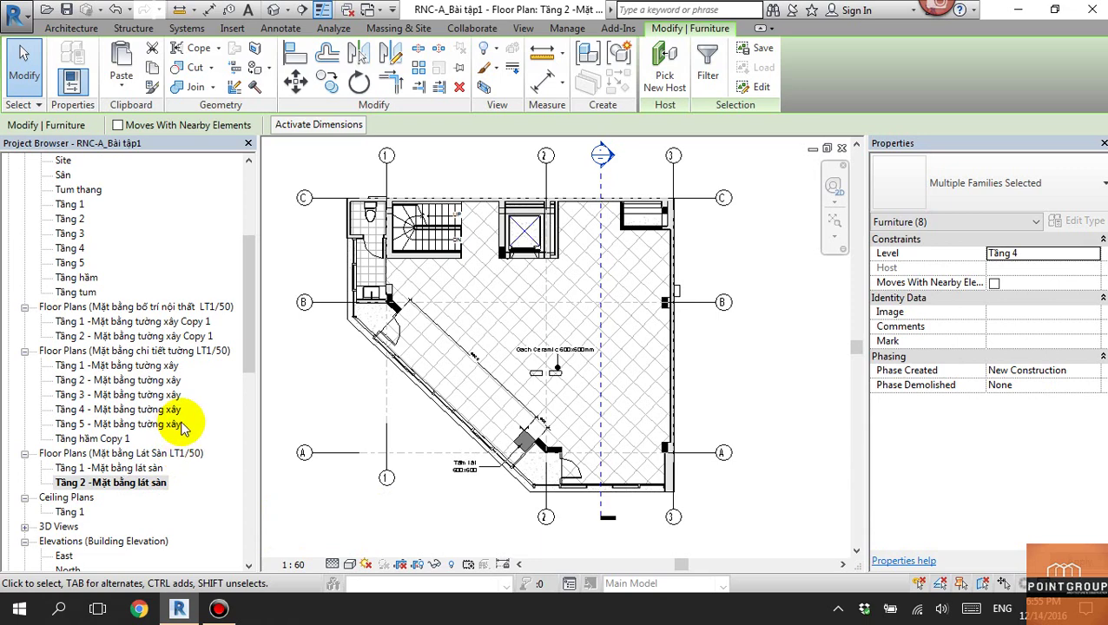
Open the Tầng 2 - Mặt bằng tường xây Copy 1 plan.
double_click(135, 336)
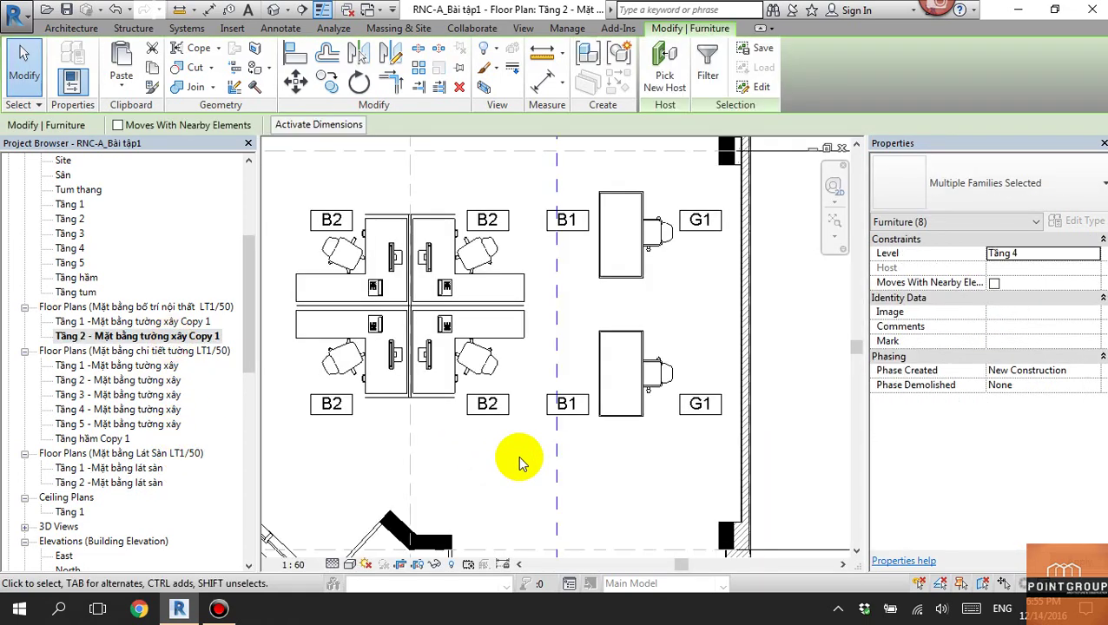
scroll(524, 370, down, 2)
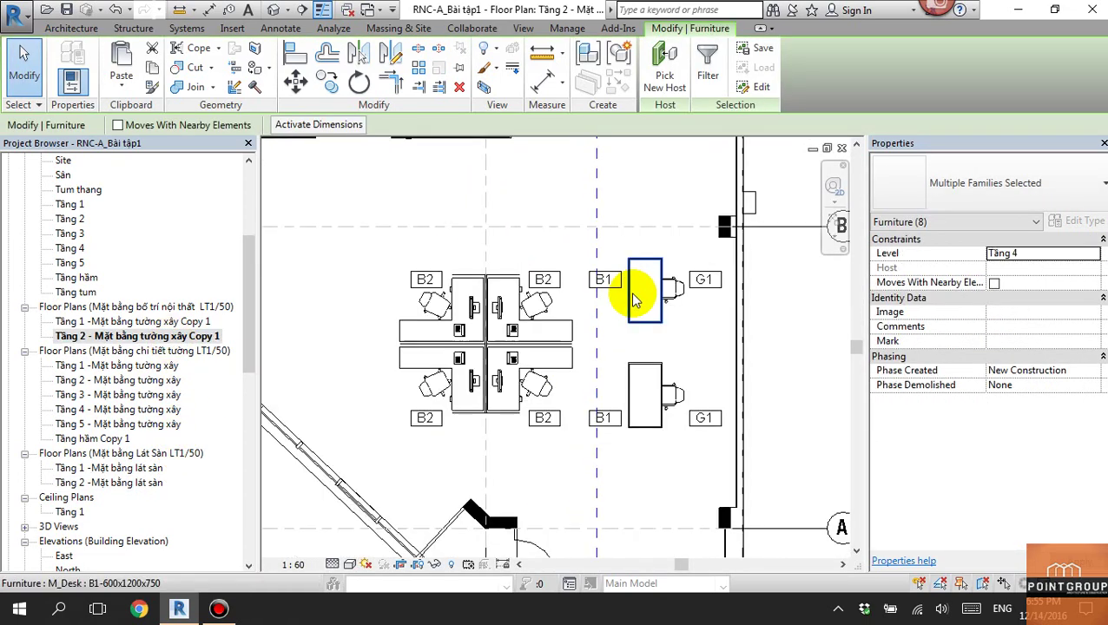
scroll(634, 300, down, 1)
drag(249, 238, 244, 439)
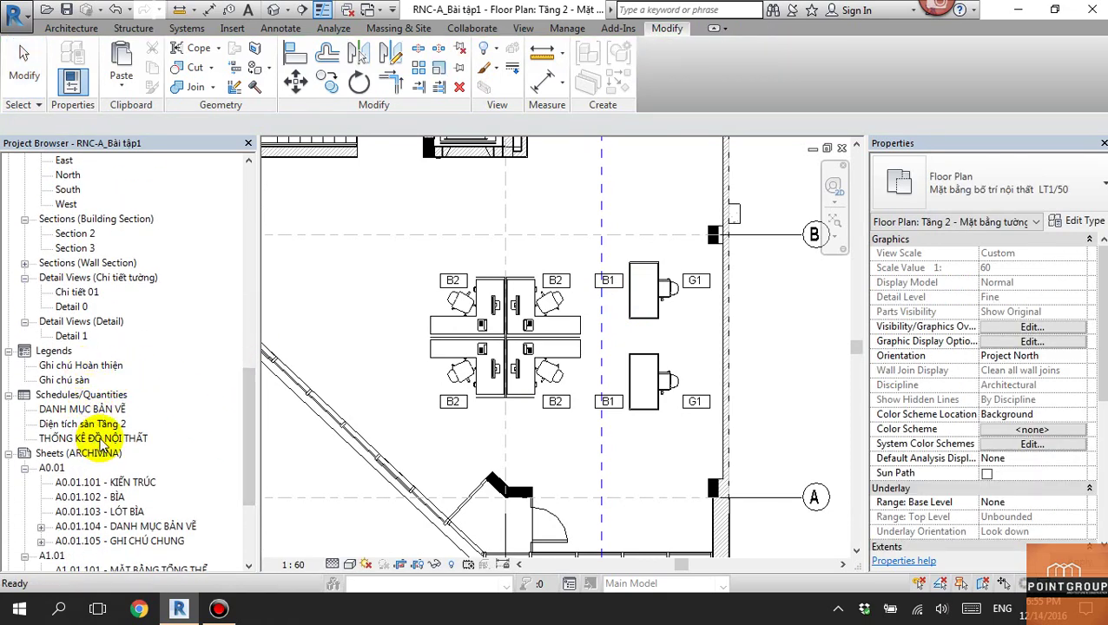
In the THỐNG KÊ ĐỒ NỘI THẤT schedule, add a header and footer for each Level group.
double_click(102, 443)
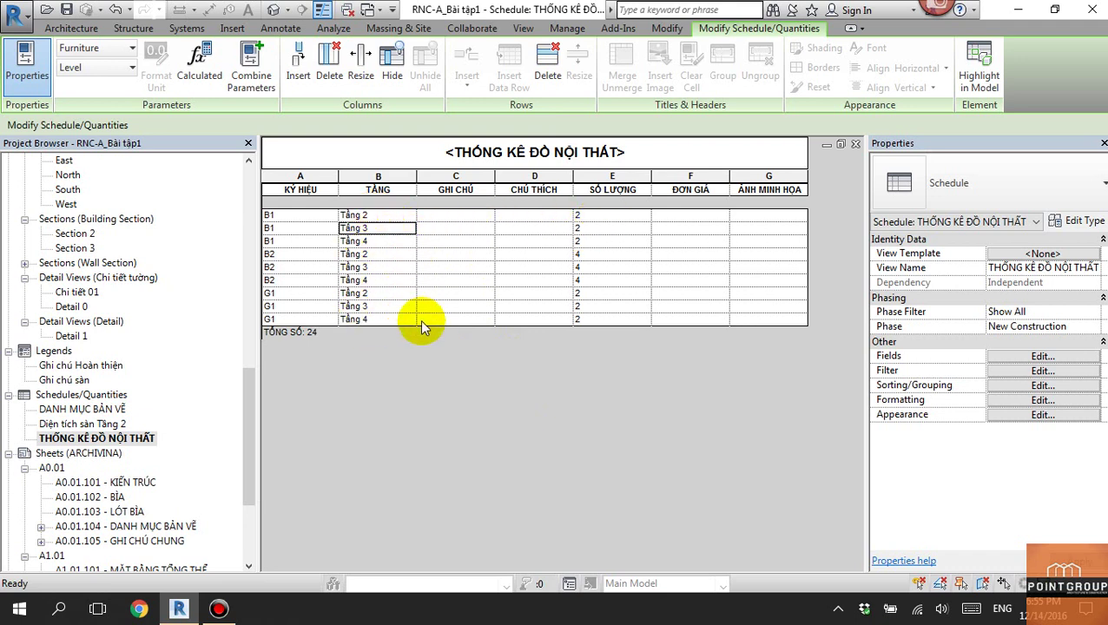
click(1045, 388)
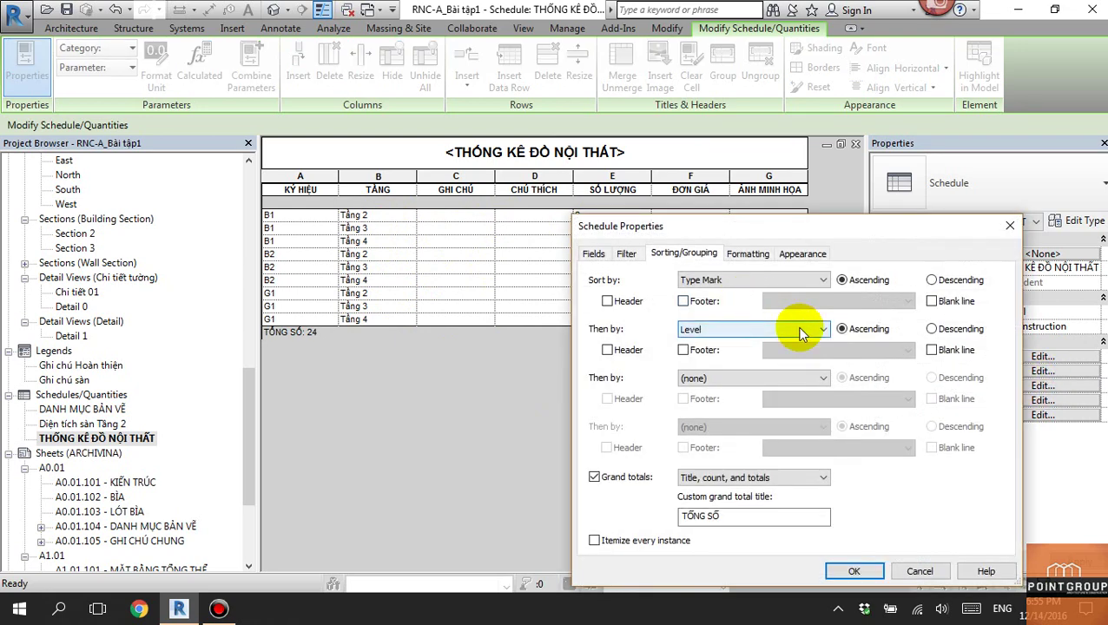
click(801, 334)
click(801, 335)
click(800, 334)
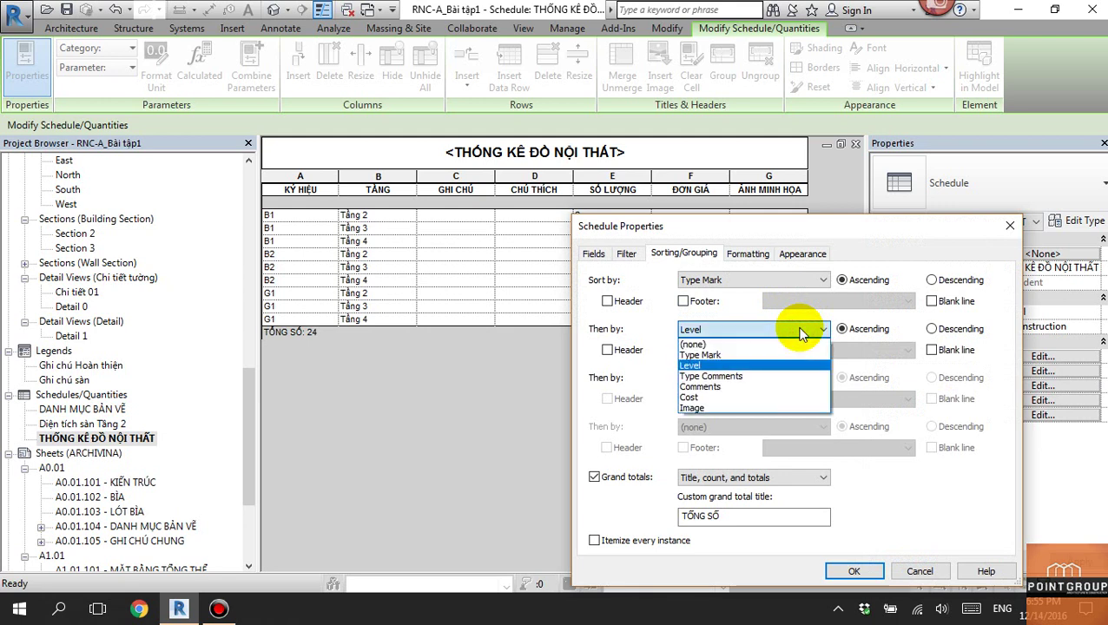
click(800, 335)
click(607, 349)
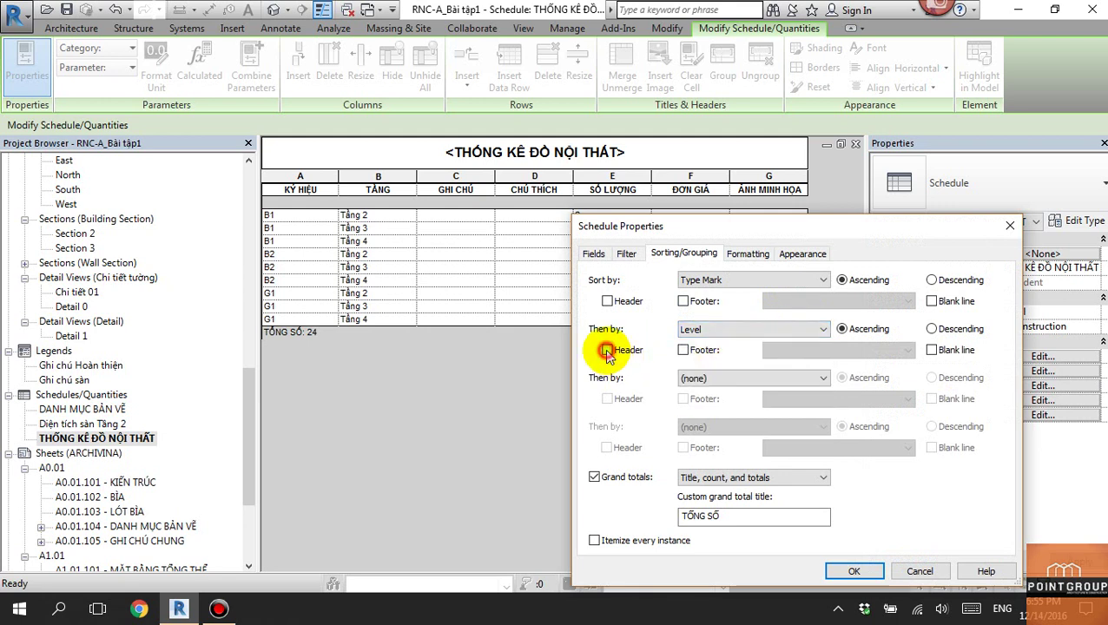
click(682, 351)
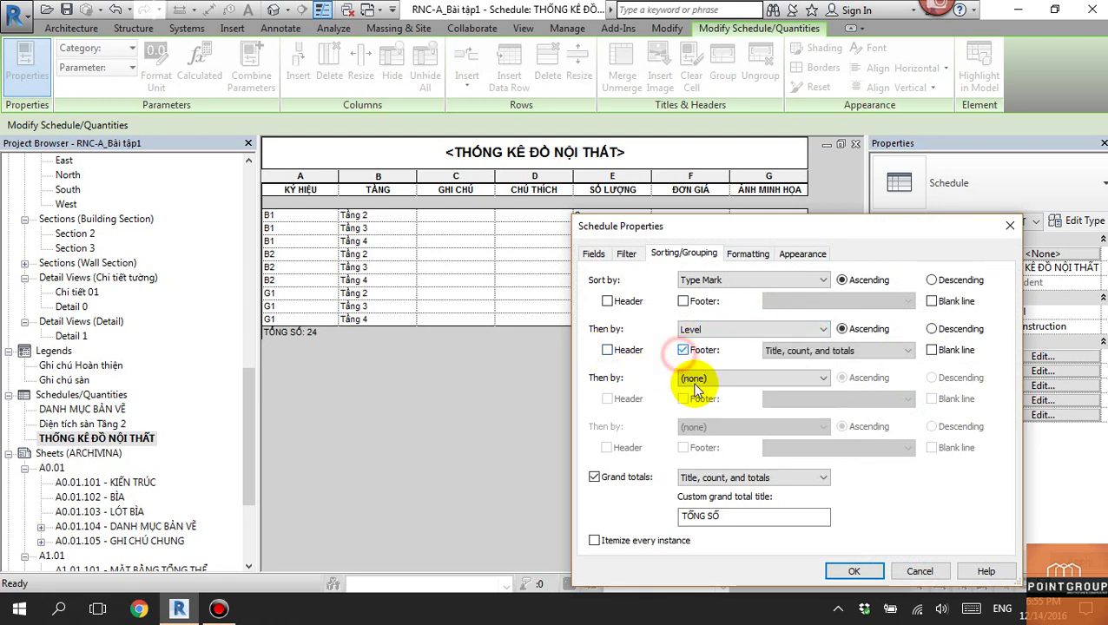
click(851, 571)
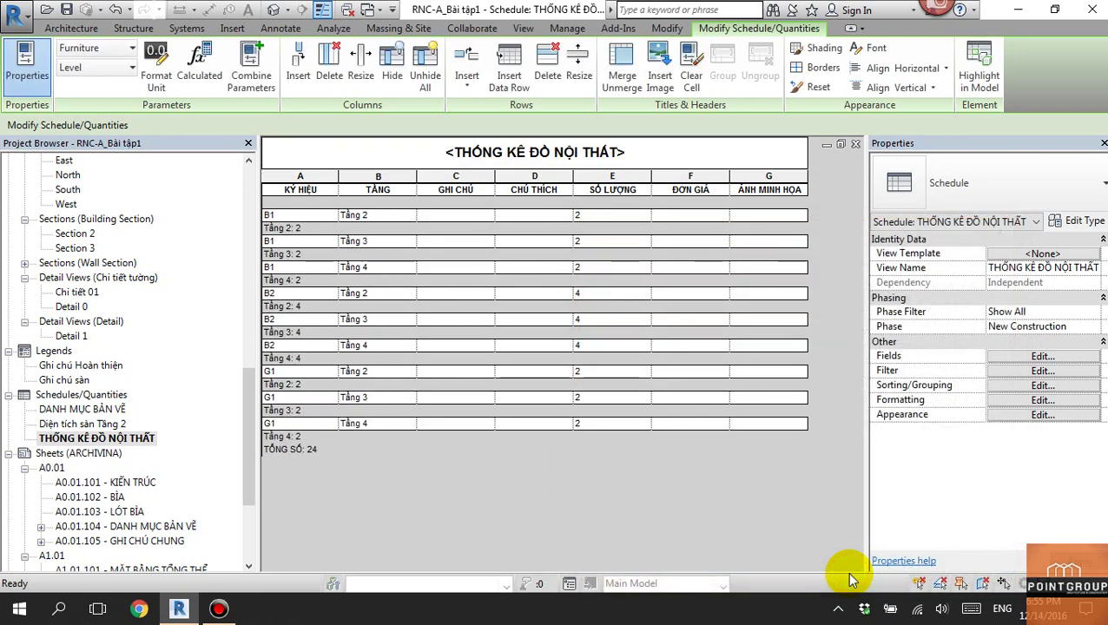
Remove the Level footer and add a header row for each Type Mark group.
click(1020, 391)
click(682, 350)
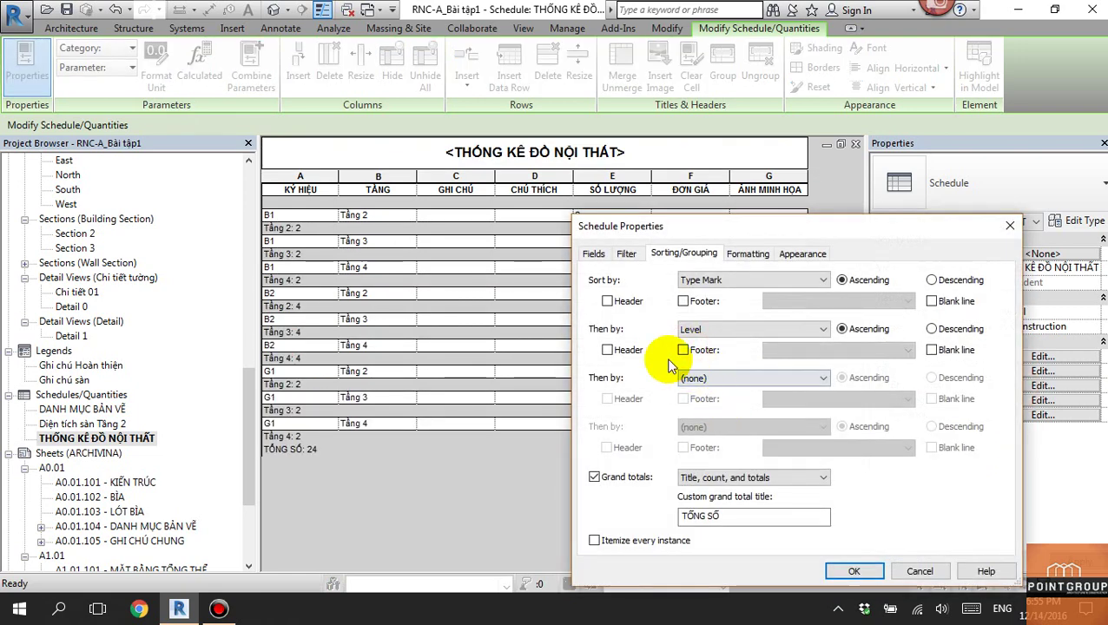
click(607, 302)
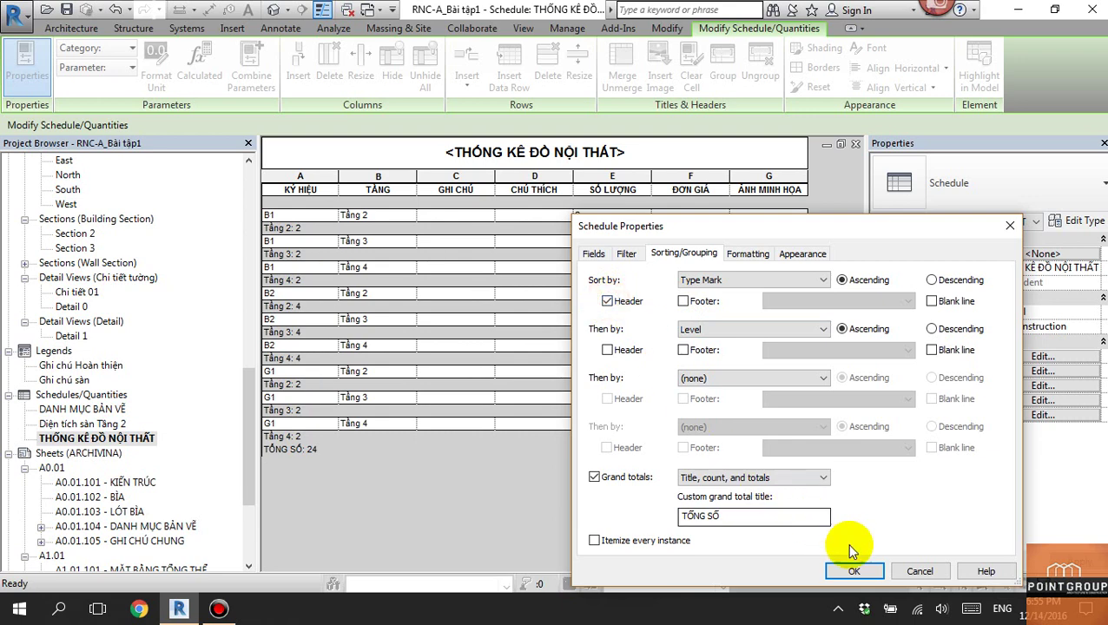
click(854, 572)
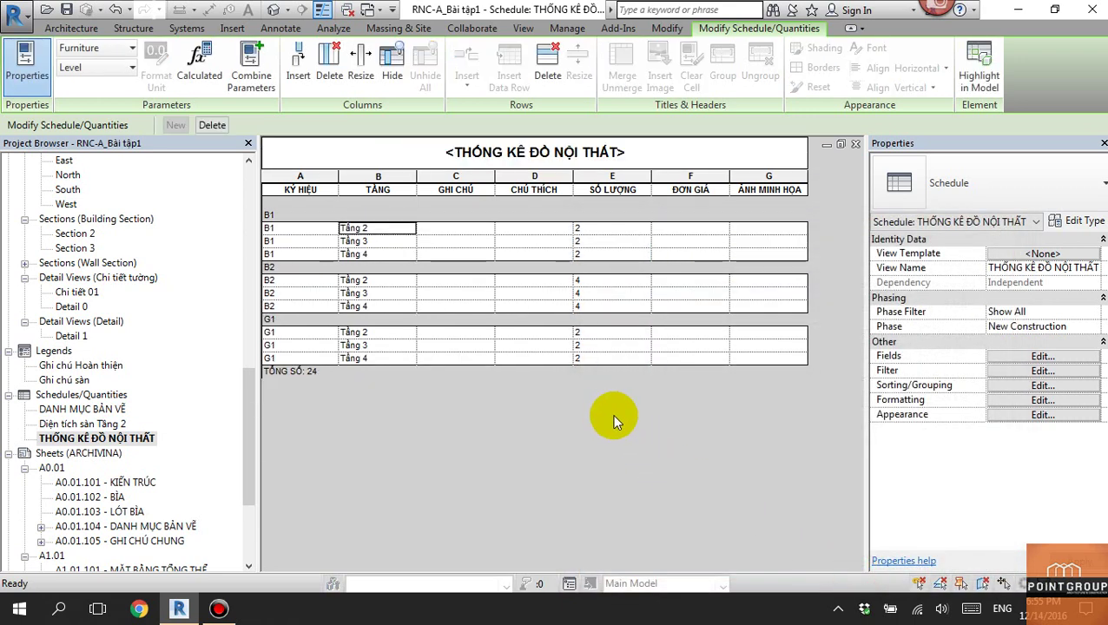
Try sorting primarily by Level, then by Type Mark.
click(1039, 385)
click(744, 280)
click(726, 314)
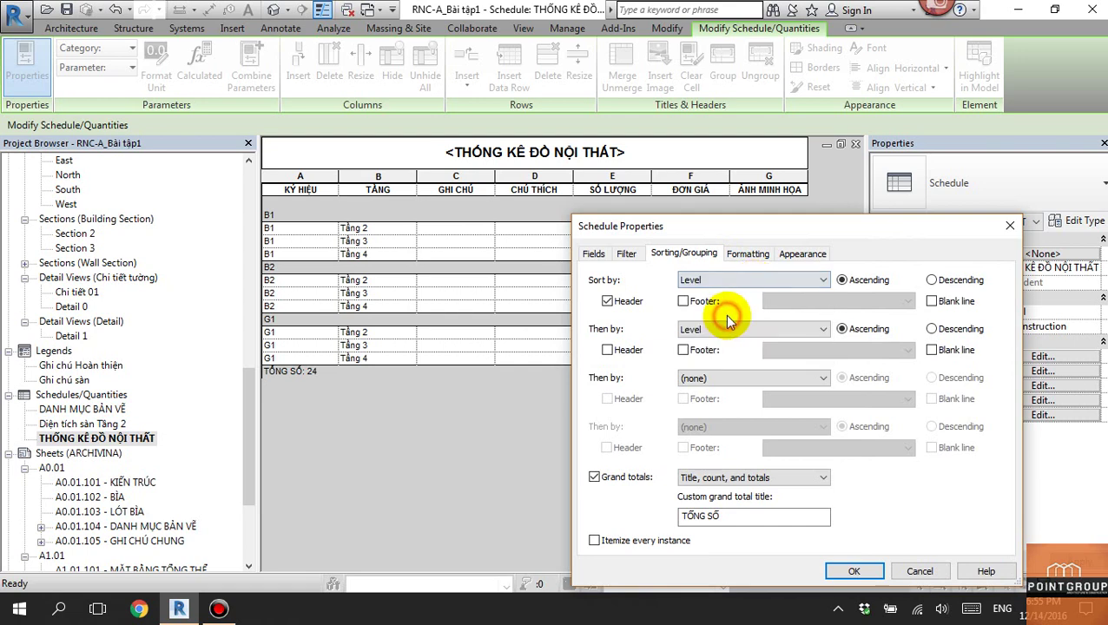
click(728, 324)
click(728, 354)
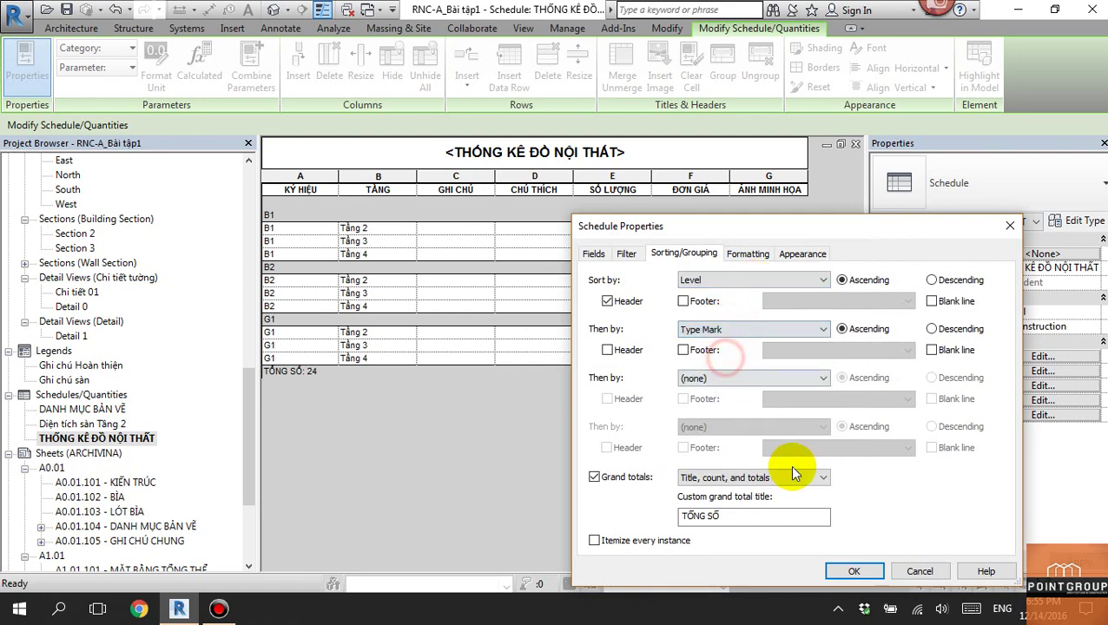
click(853, 570)
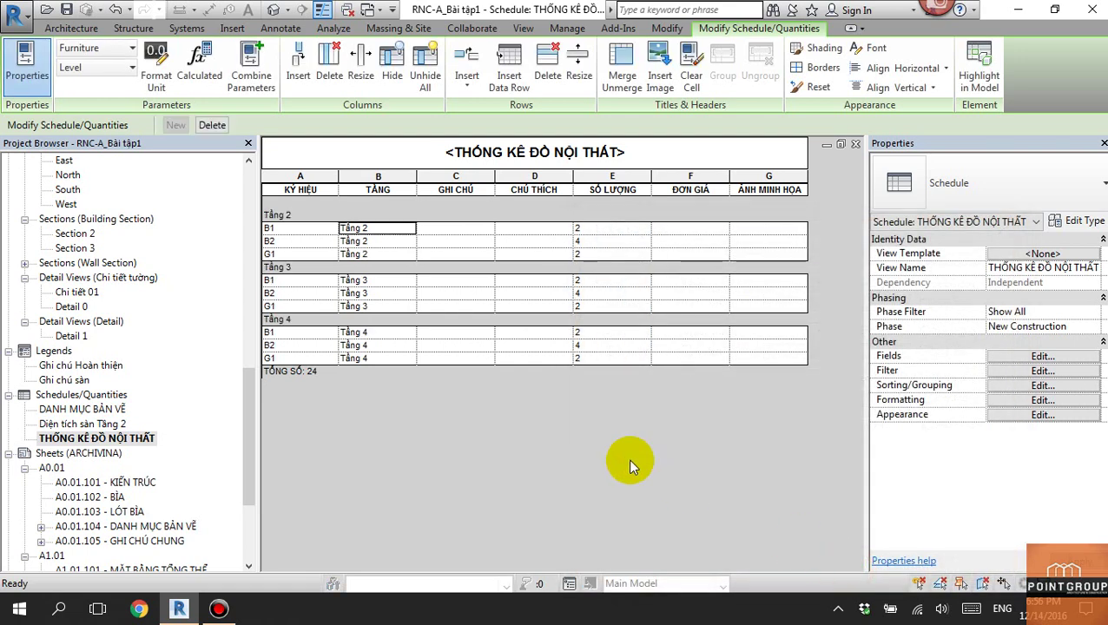
click(278, 217)
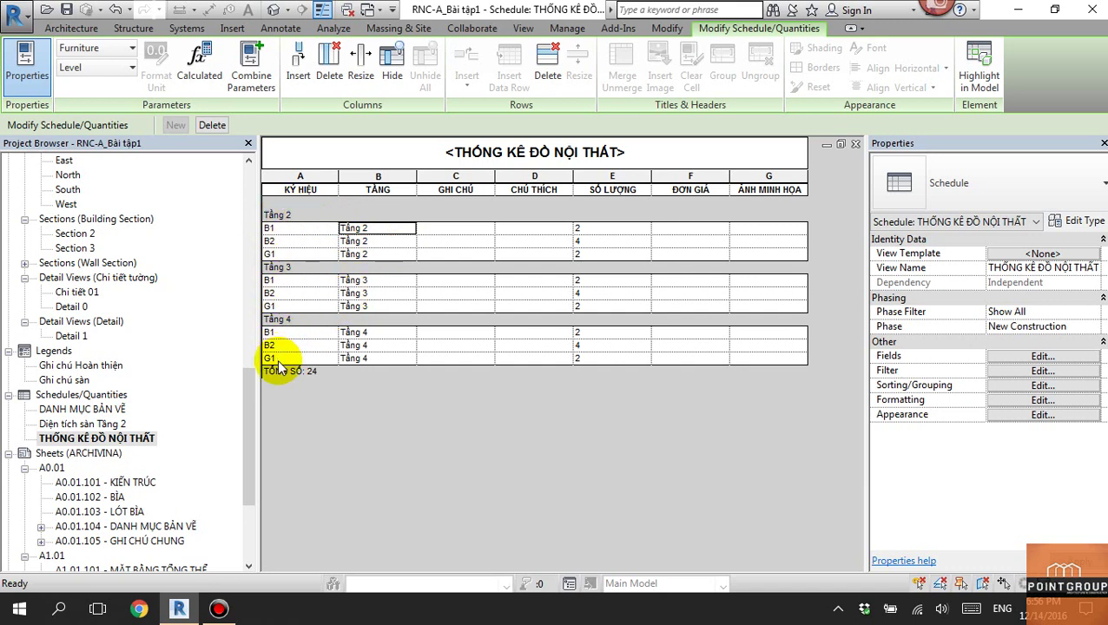
Restore sorting by Type Mark first, then by Level.
click(1039, 388)
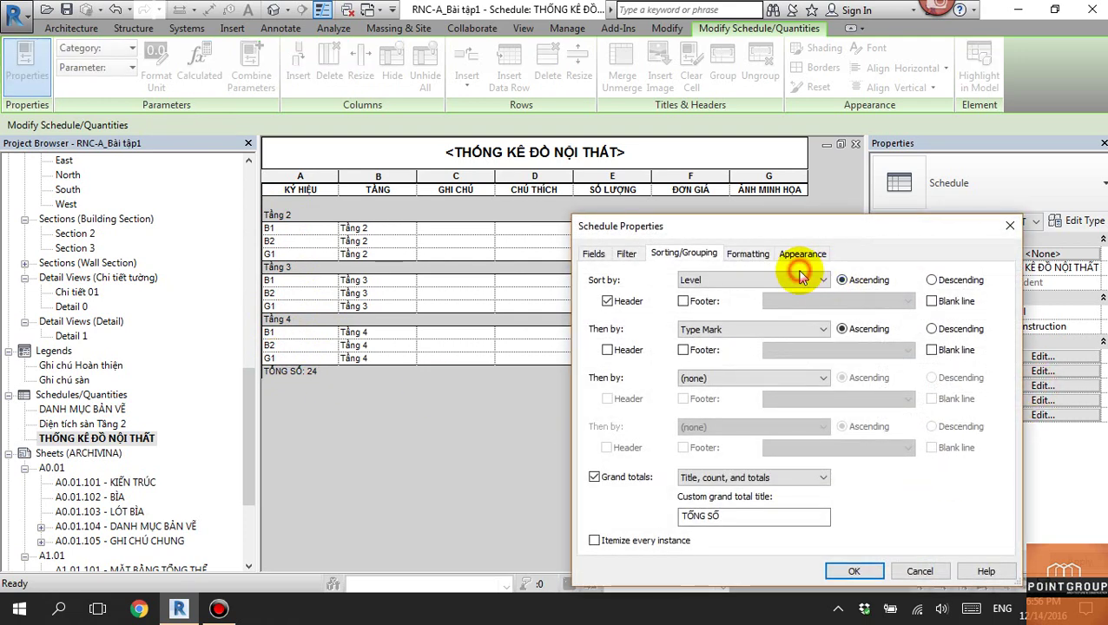
click(812, 279)
click(700, 304)
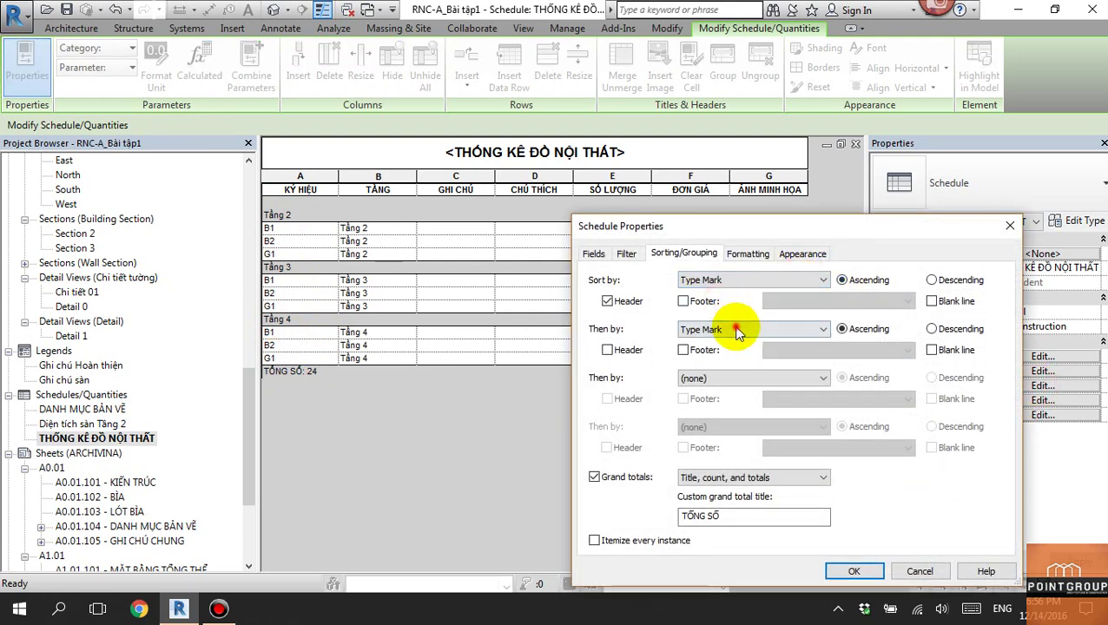
click(752, 330)
click(705, 364)
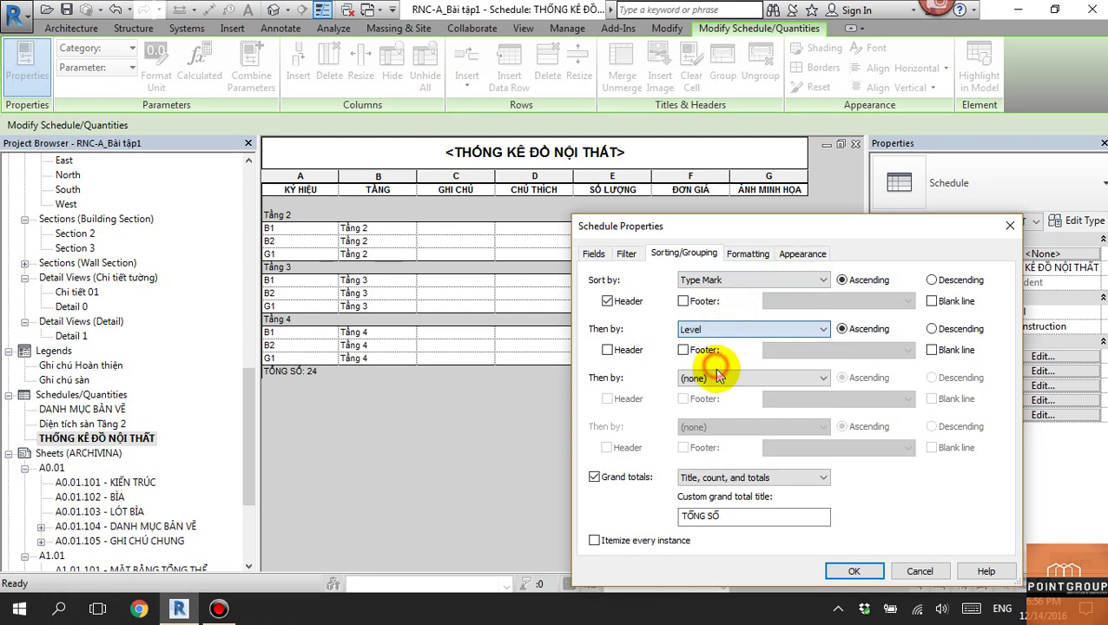
click(853, 572)
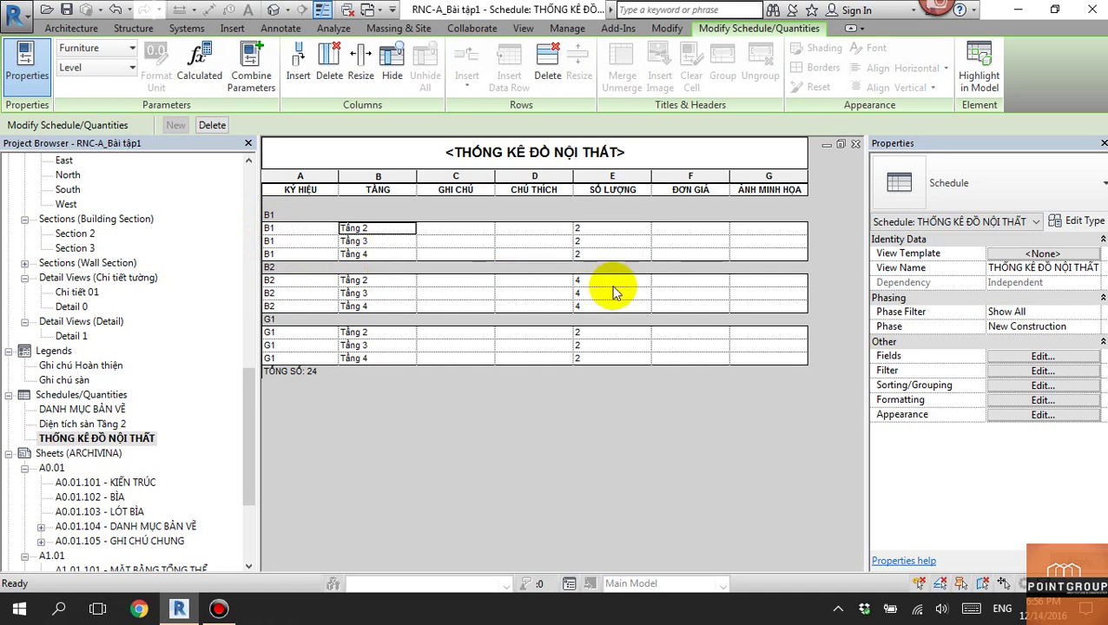
Hide the Type Mark (KÝ HIỆU) field in the schedule's formatting.
click(1003, 406)
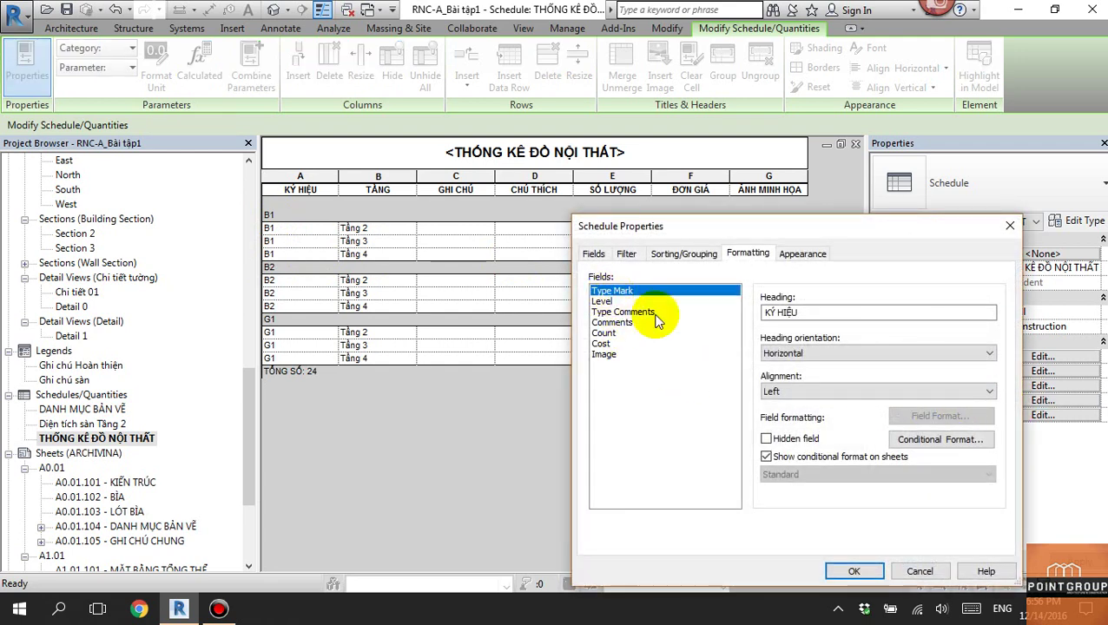
click(853, 572)
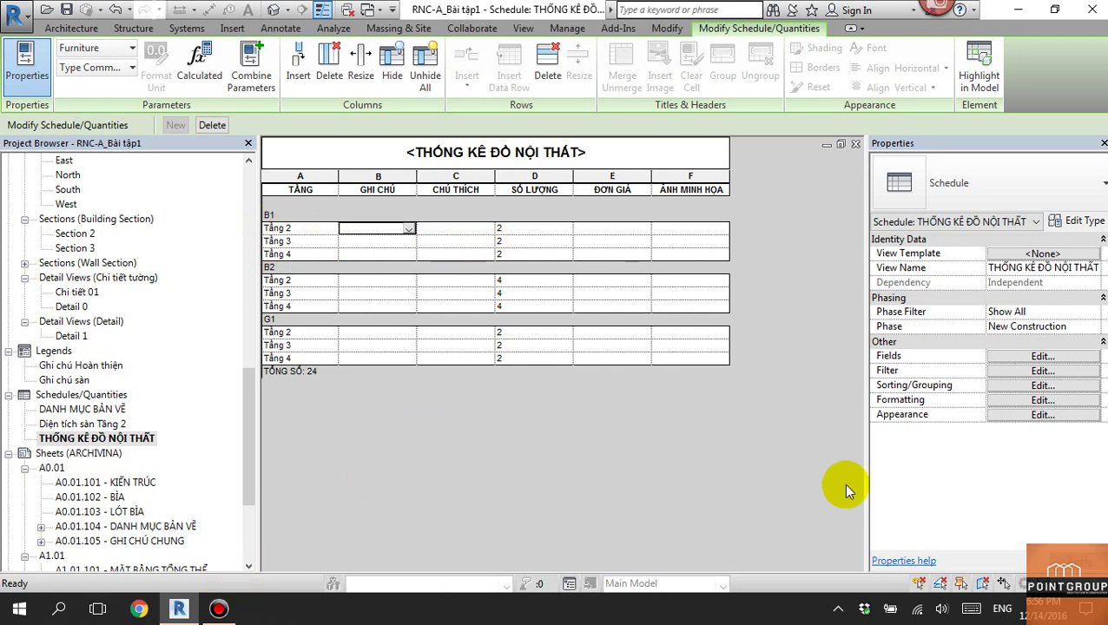
click(1035, 385)
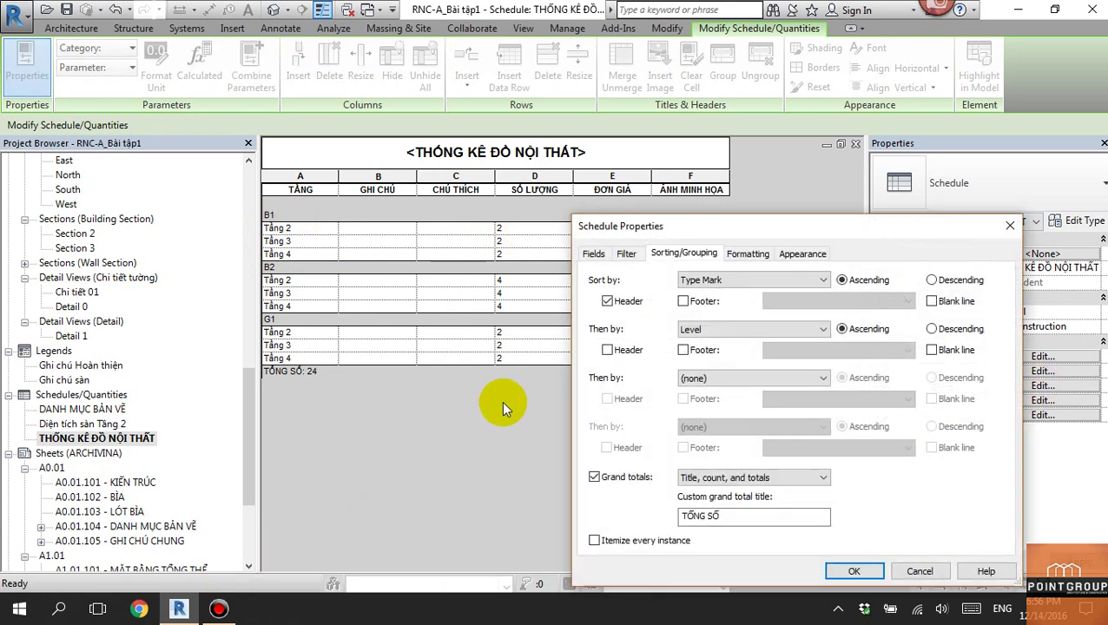
click(854, 571)
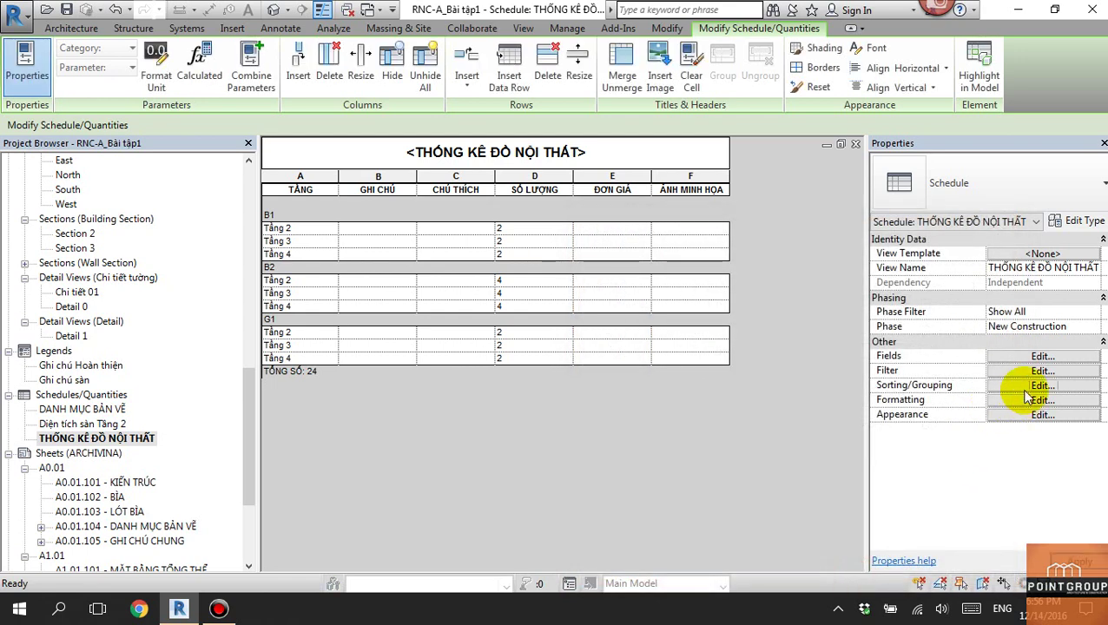
Set the Count field to Calculate totals, showing 24 under SỐ LƯỢNG.
click(1033, 401)
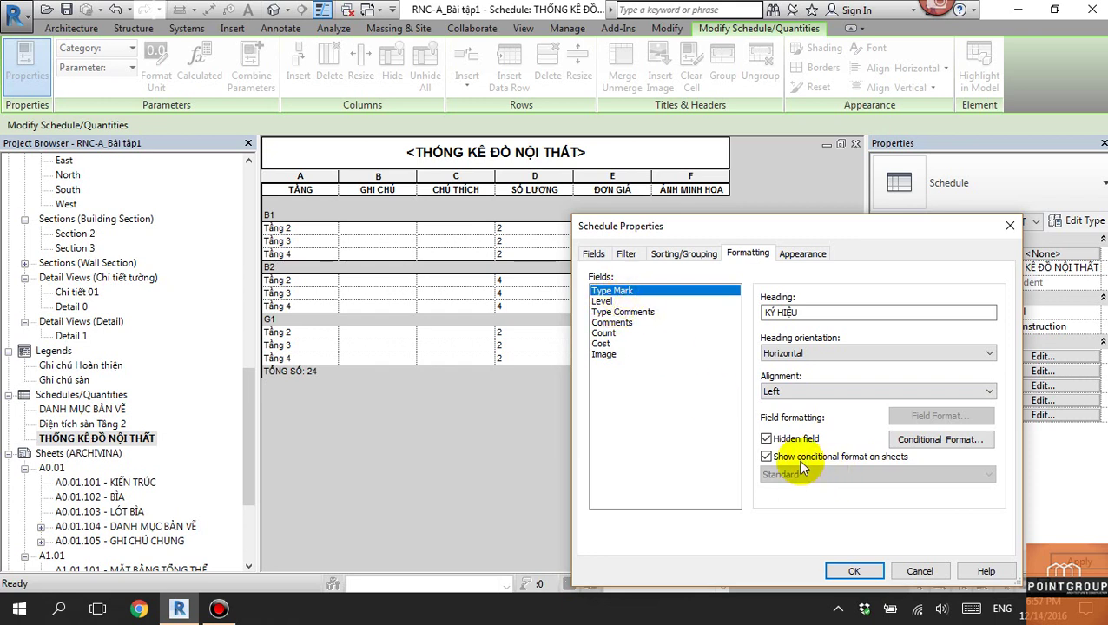
click(606, 334)
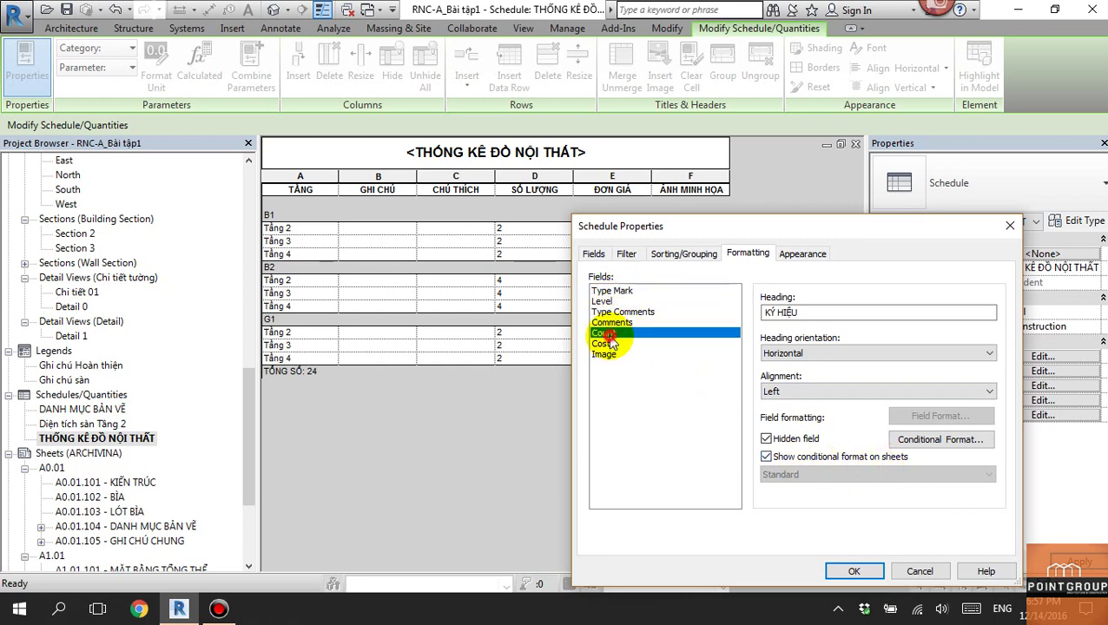
click(833, 475)
click(792, 500)
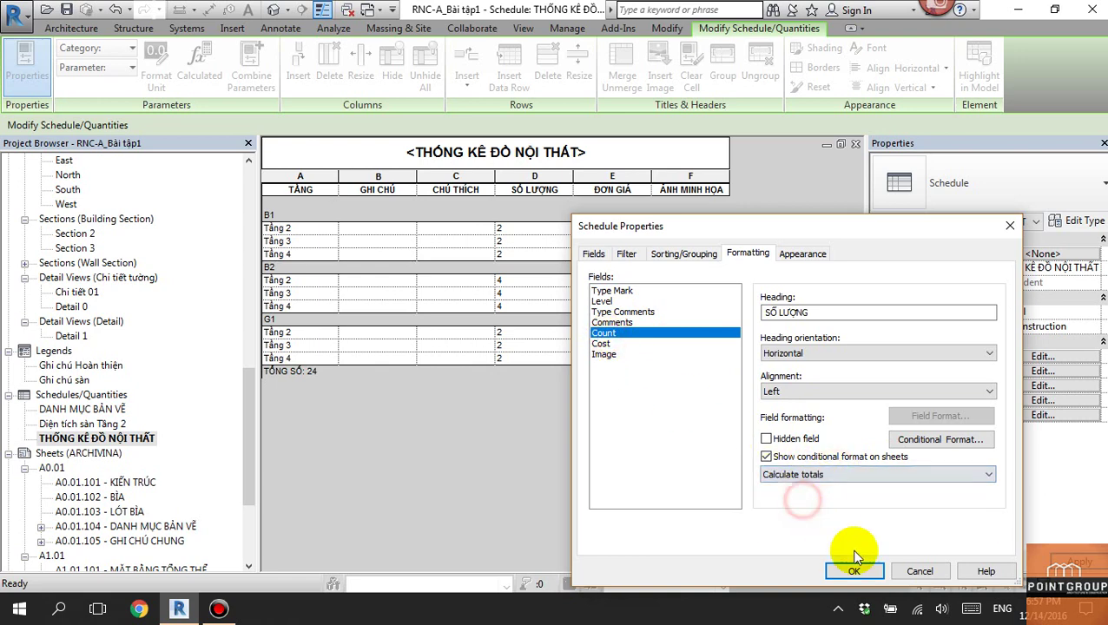
click(853, 572)
click(652, 432)
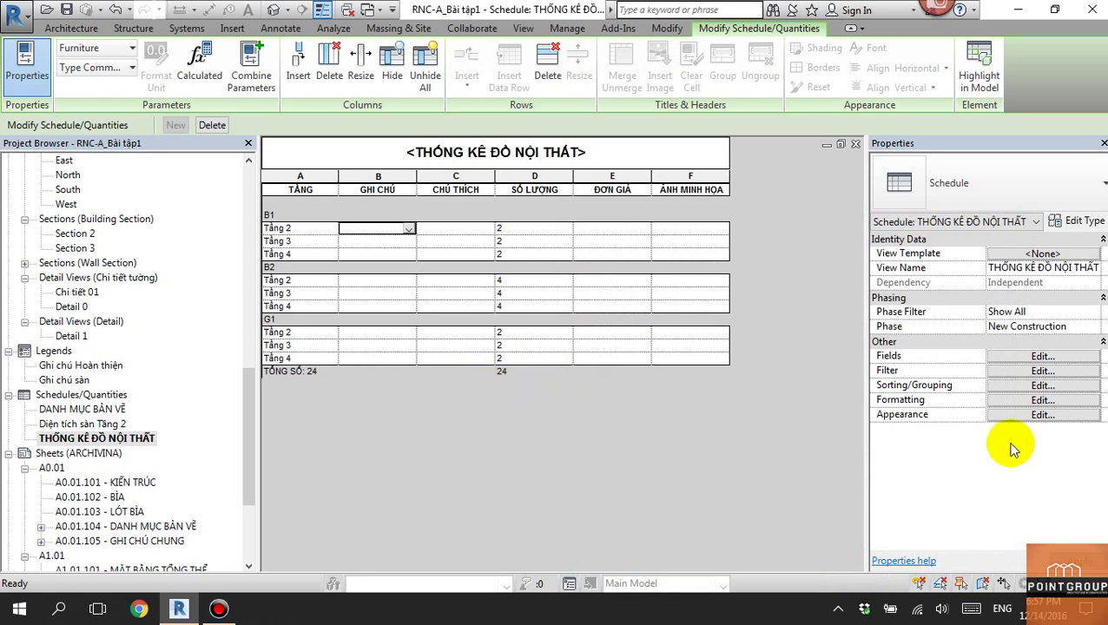
Temporarily itemize every furniture instance on its own row.
click(1038, 400)
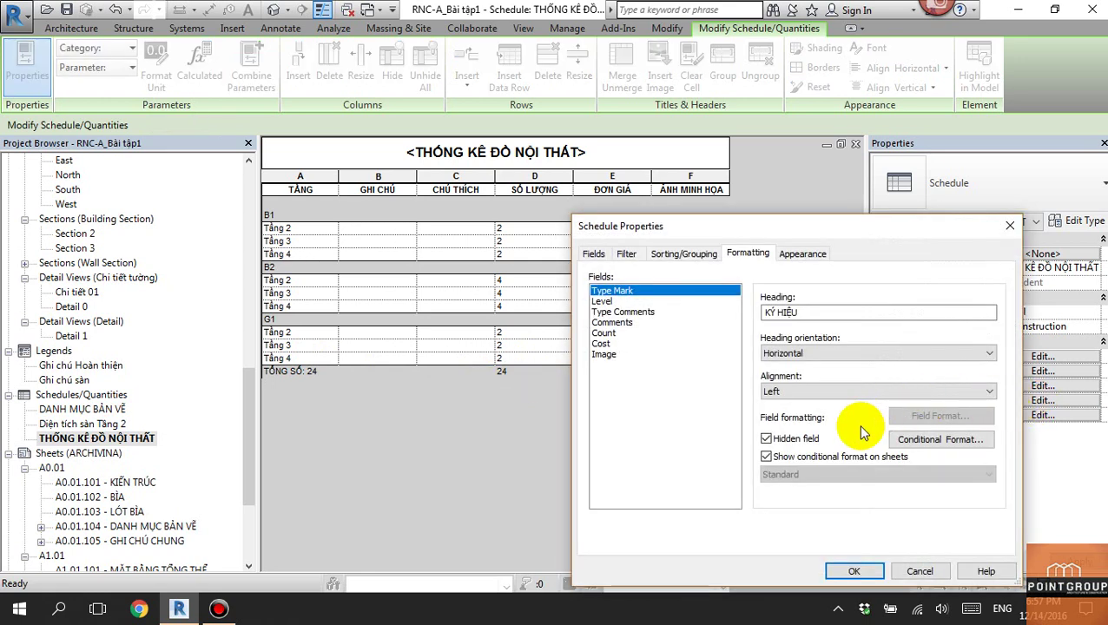
click(1009, 227)
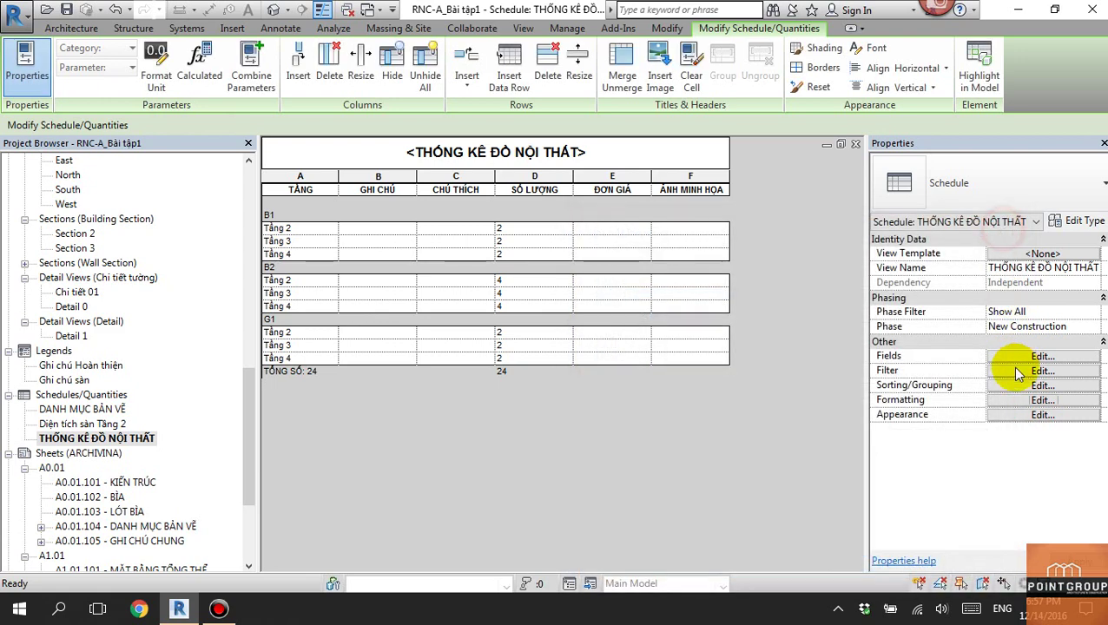
click(1042, 385)
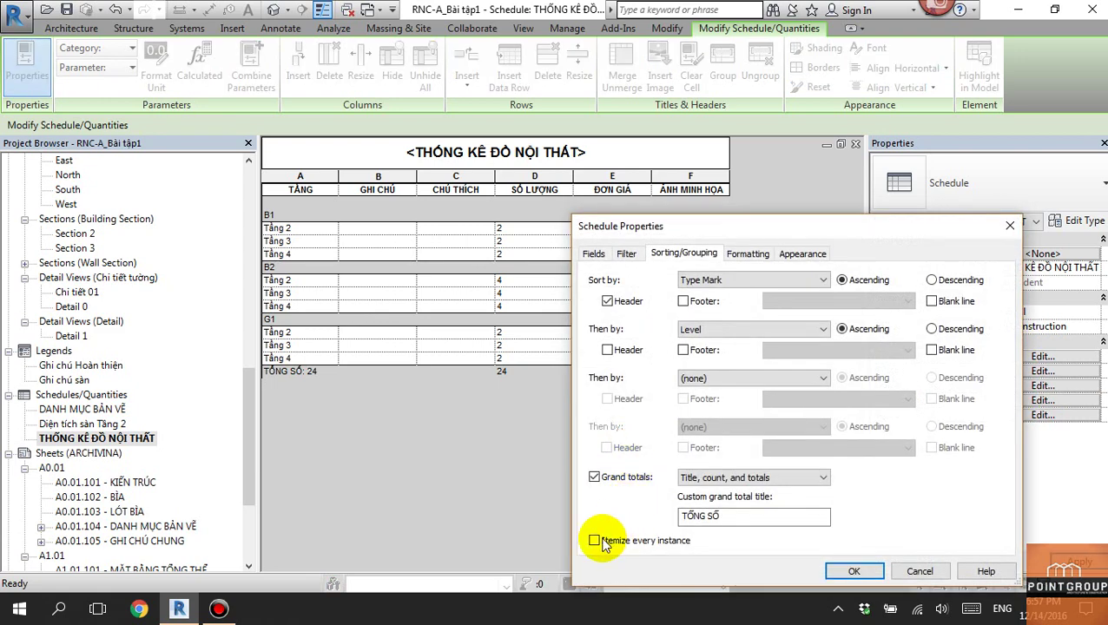
click(597, 538)
click(851, 569)
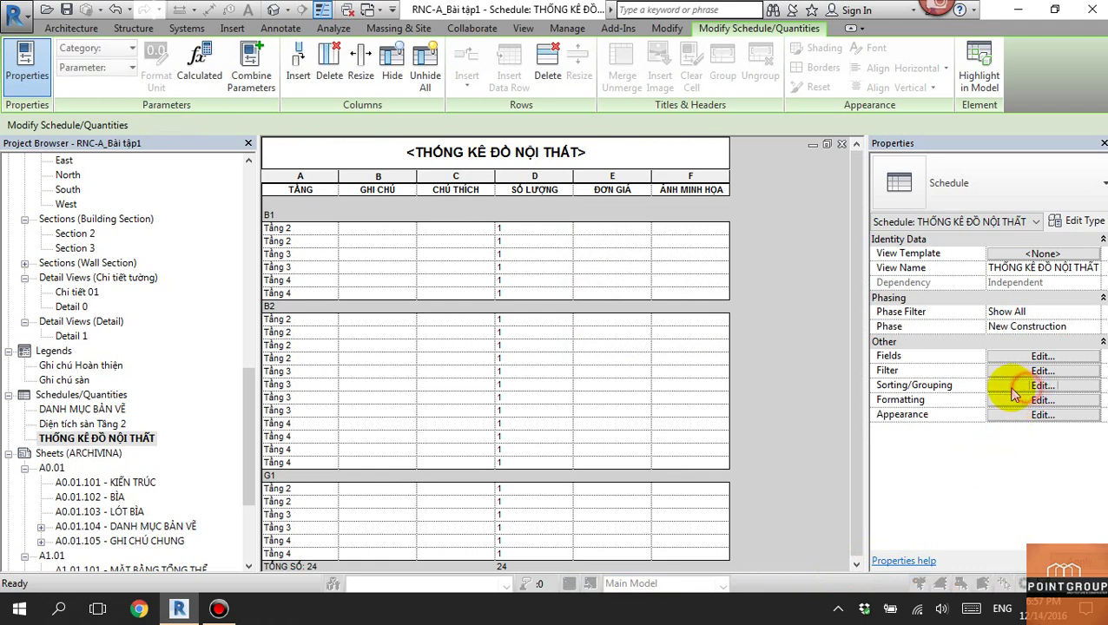
Turn itemizing back off and add Type Mark footers: B1: 6, B2: 12, G1: 6.
click(1038, 386)
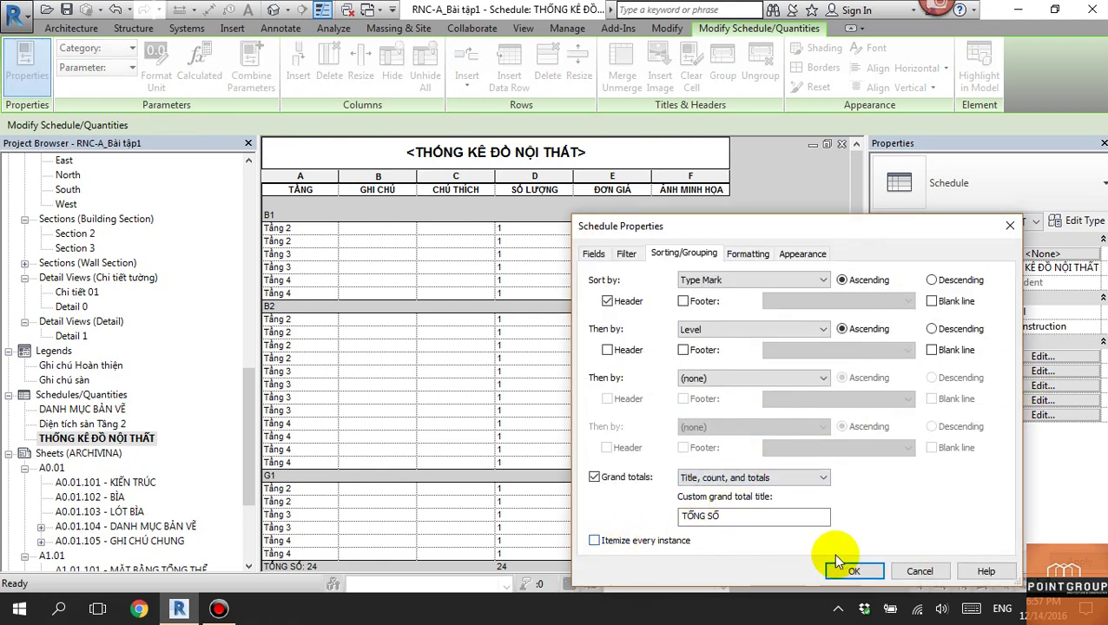
click(855, 570)
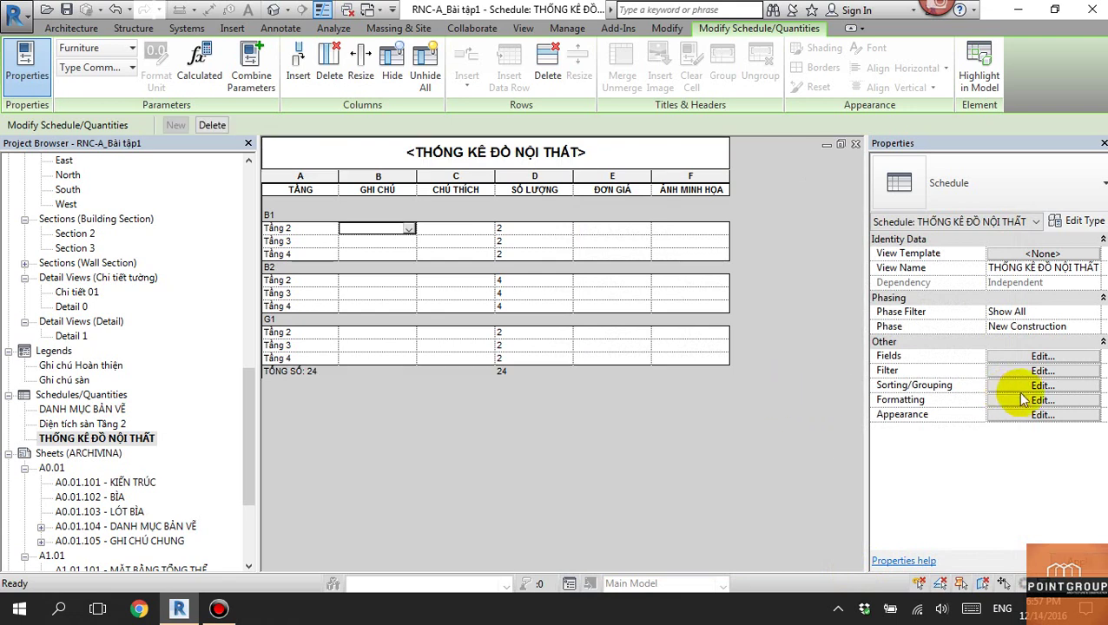
click(1038, 385)
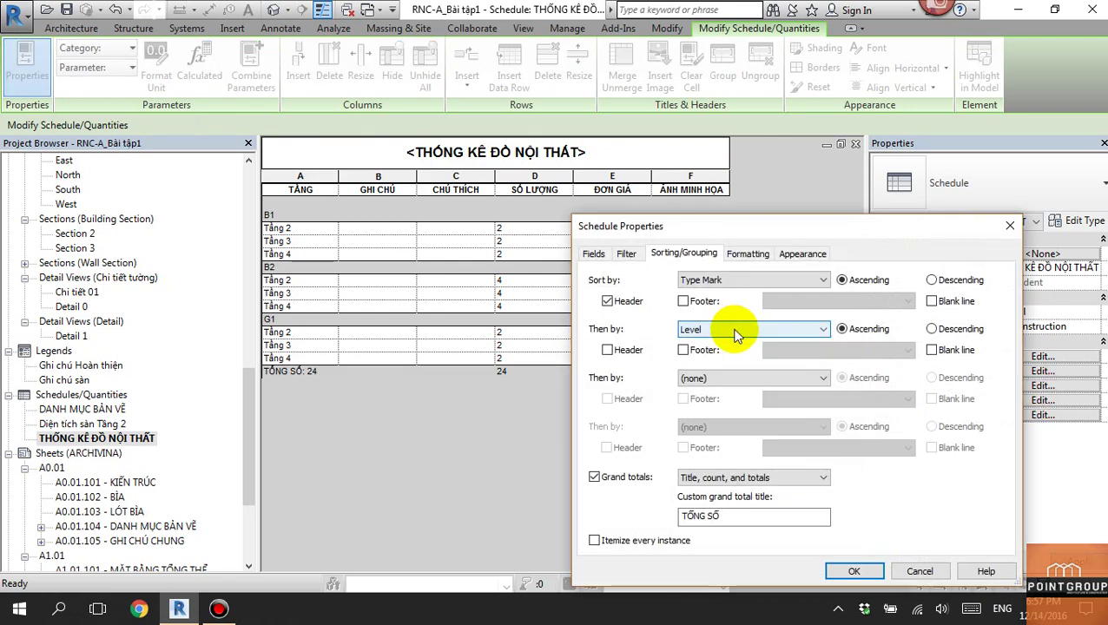
click(684, 302)
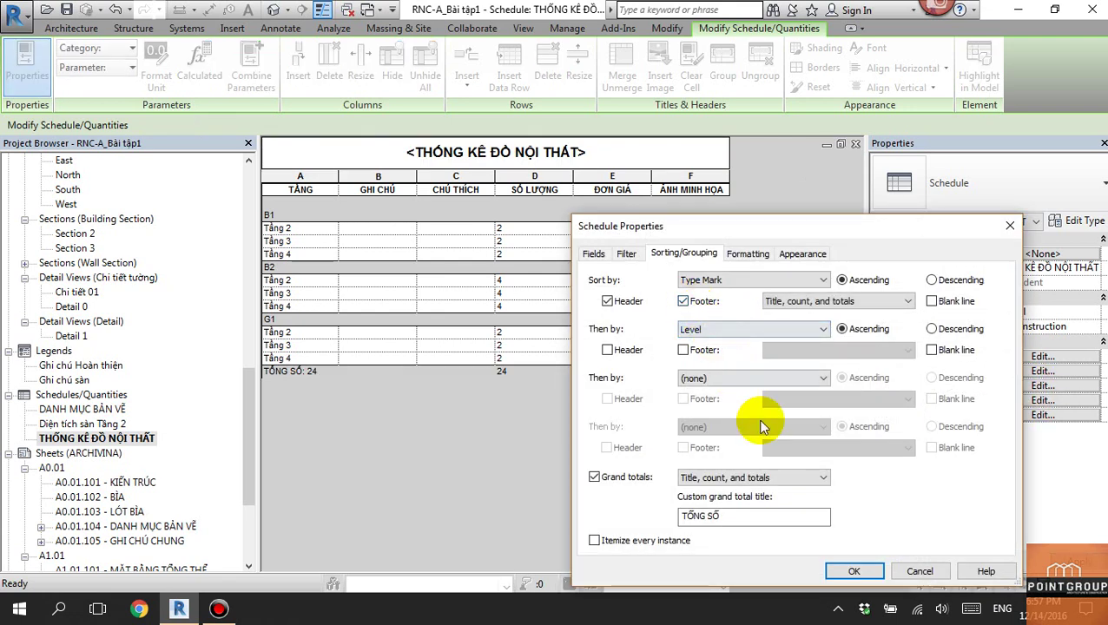
click(841, 578)
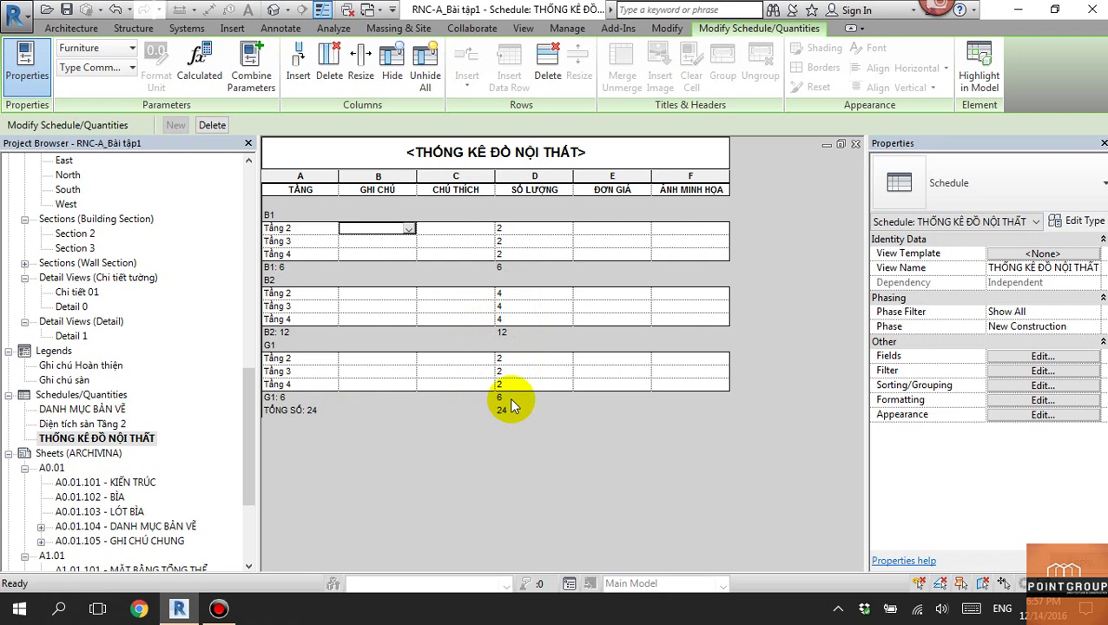
Sort the furniture schedule by Level, then by Type Mark, with the level footer cleared.
click(1042, 385)
click(791, 280)
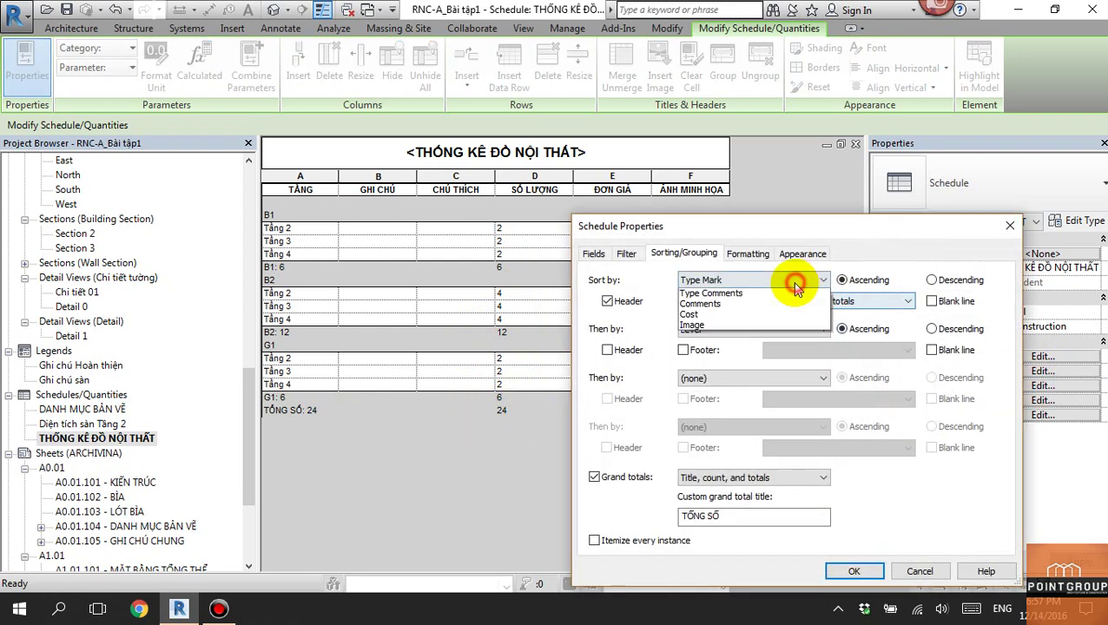
click(712, 315)
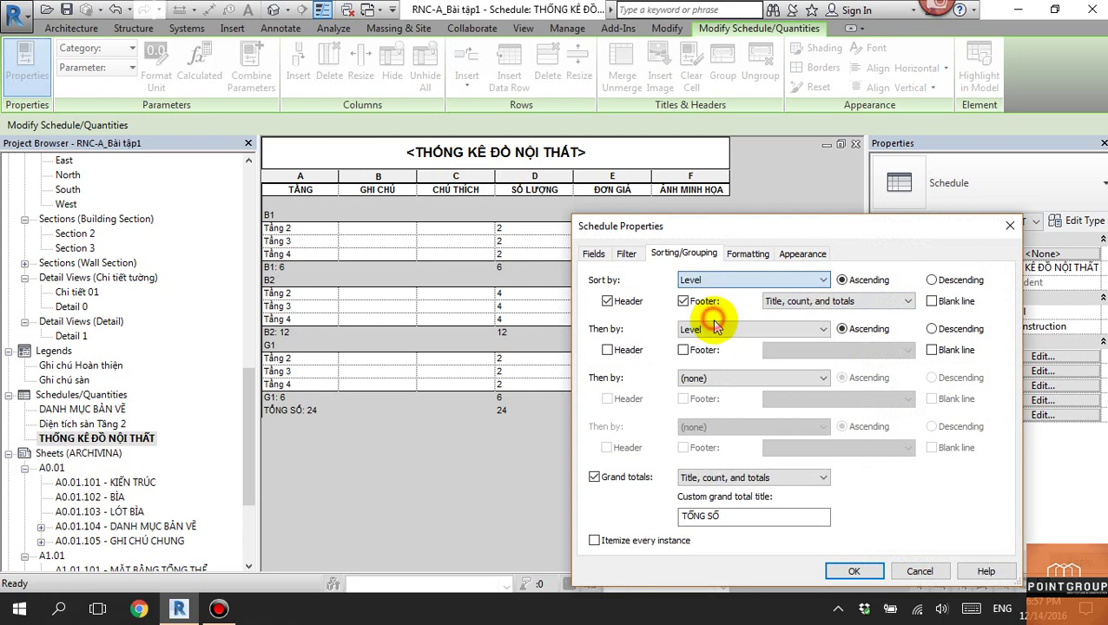
click(722, 335)
click(707, 348)
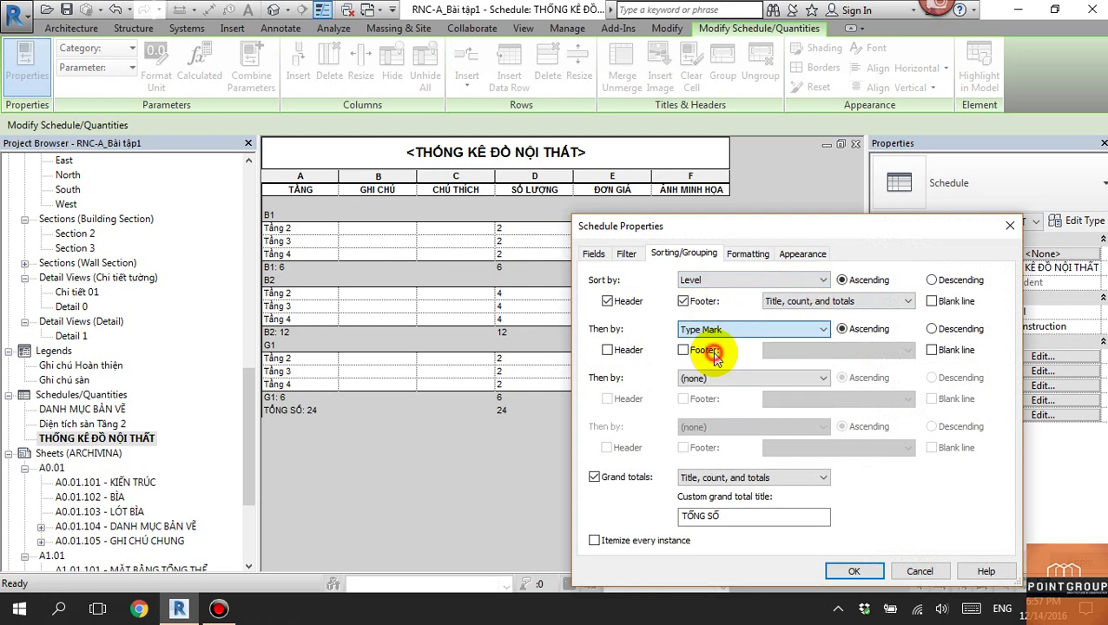
click(684, 300)
click(847, 571)
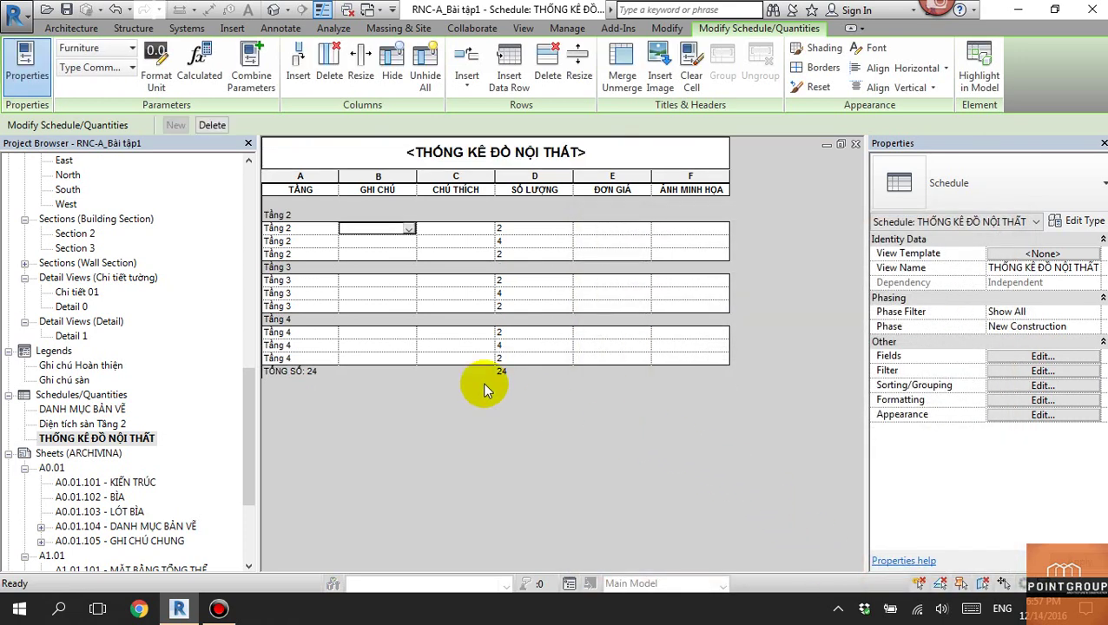
click(333, 229)
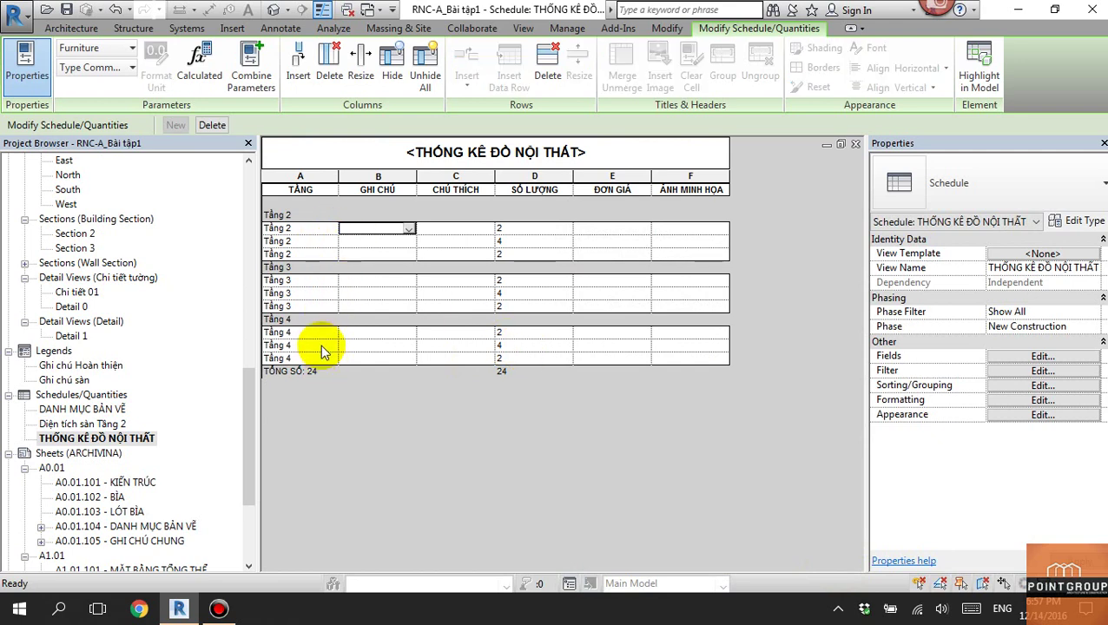
Unhide the Type Mark field so the KÝ HIỆU column shows.
click(998, 399)
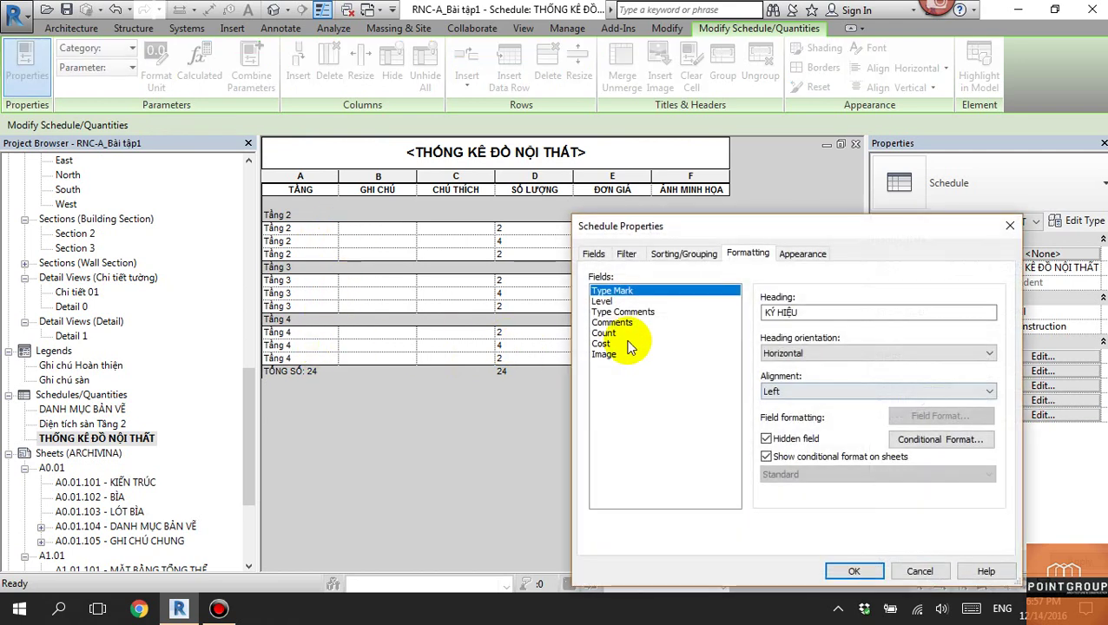
click(765, 439)
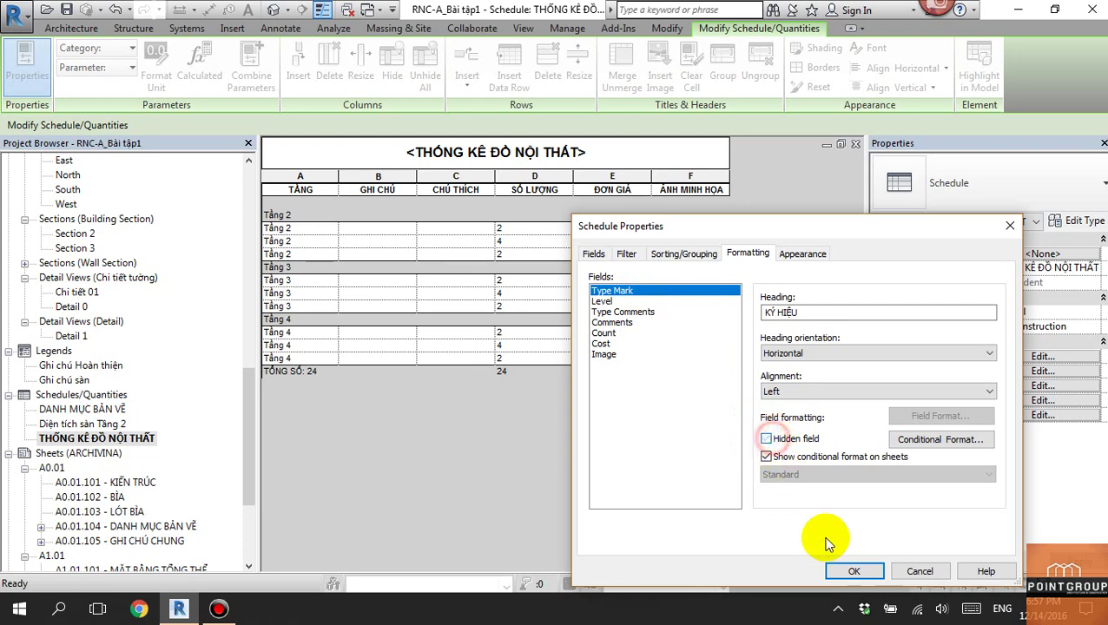
click(851, 570)
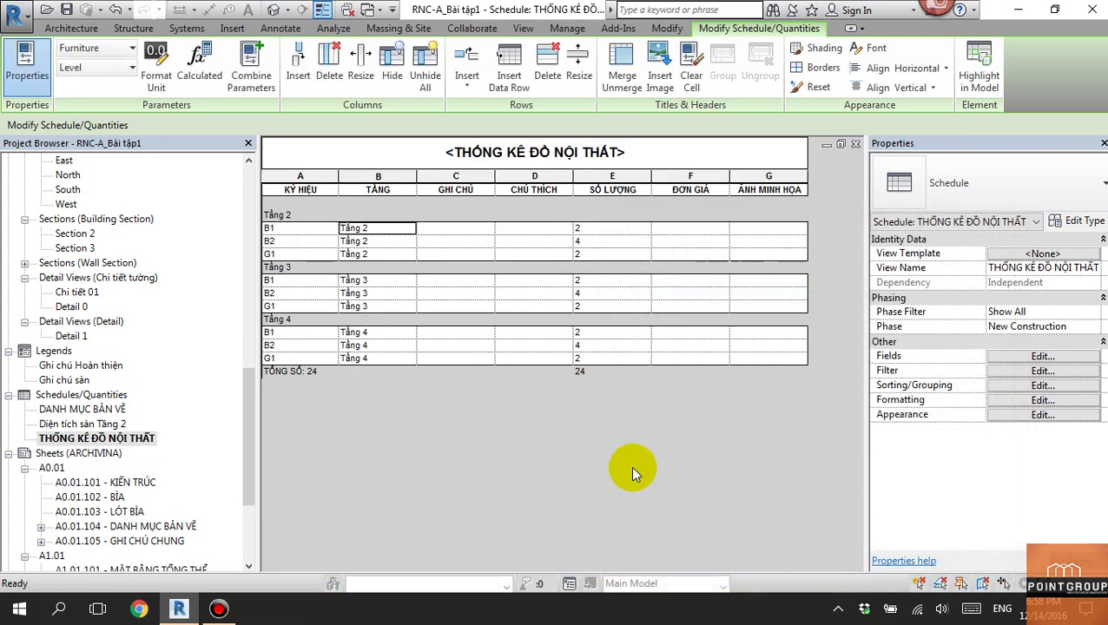
Set the Level field as hidden so the TẦNG column disappears.
click(1022, 387)
click(1010, 226)
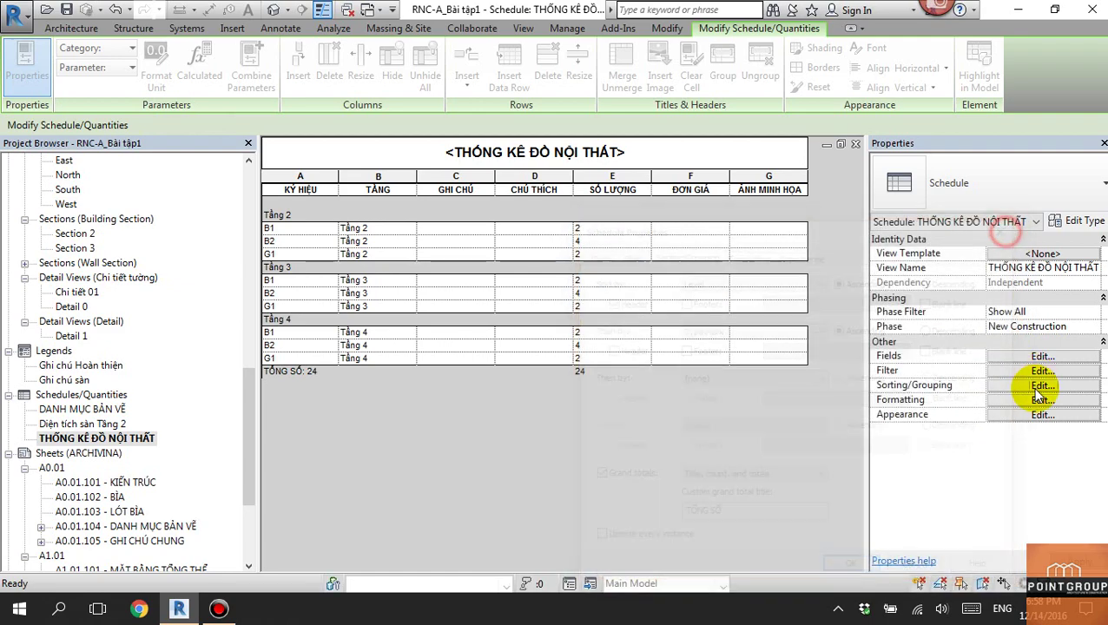
click(1029, 401)
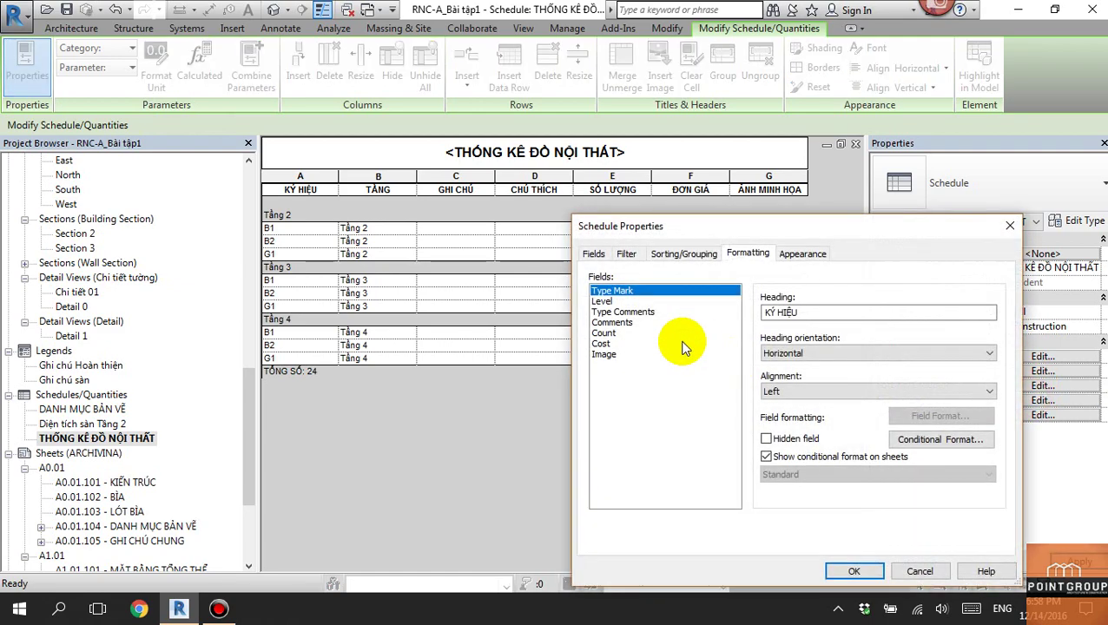
click(601, 301)
click(766, 438)
click(848, 570)
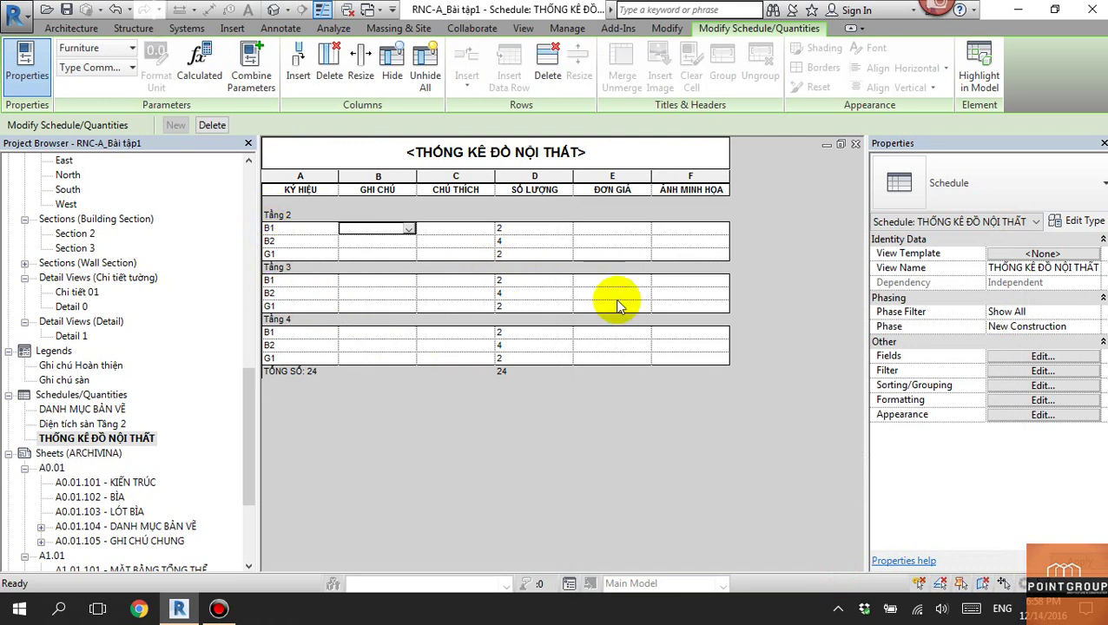
click(1043, 386)
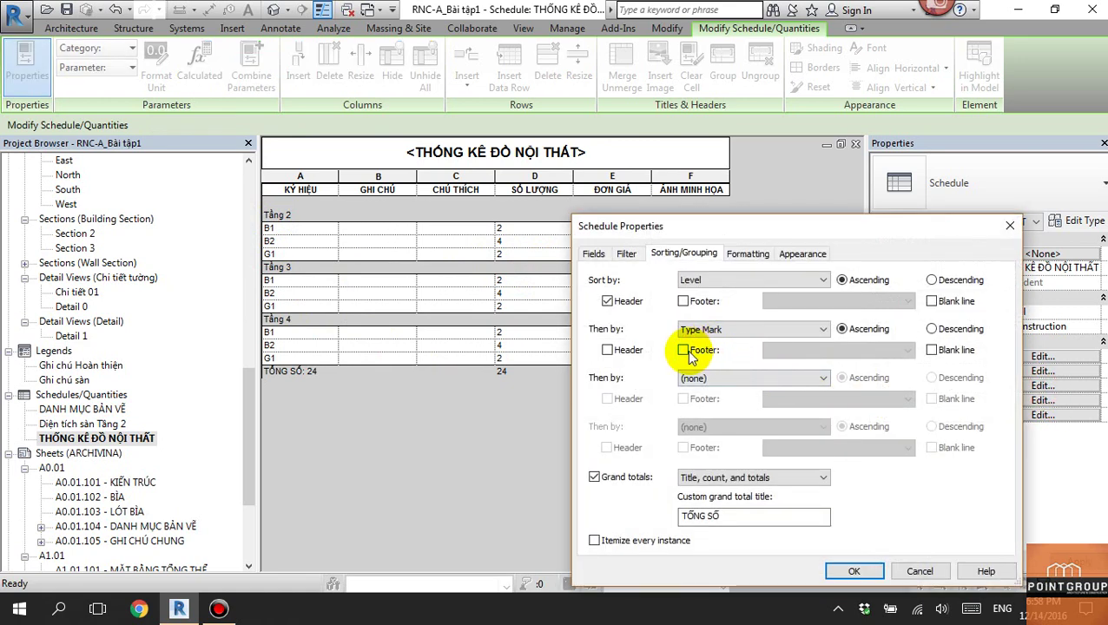
click(683, 351)
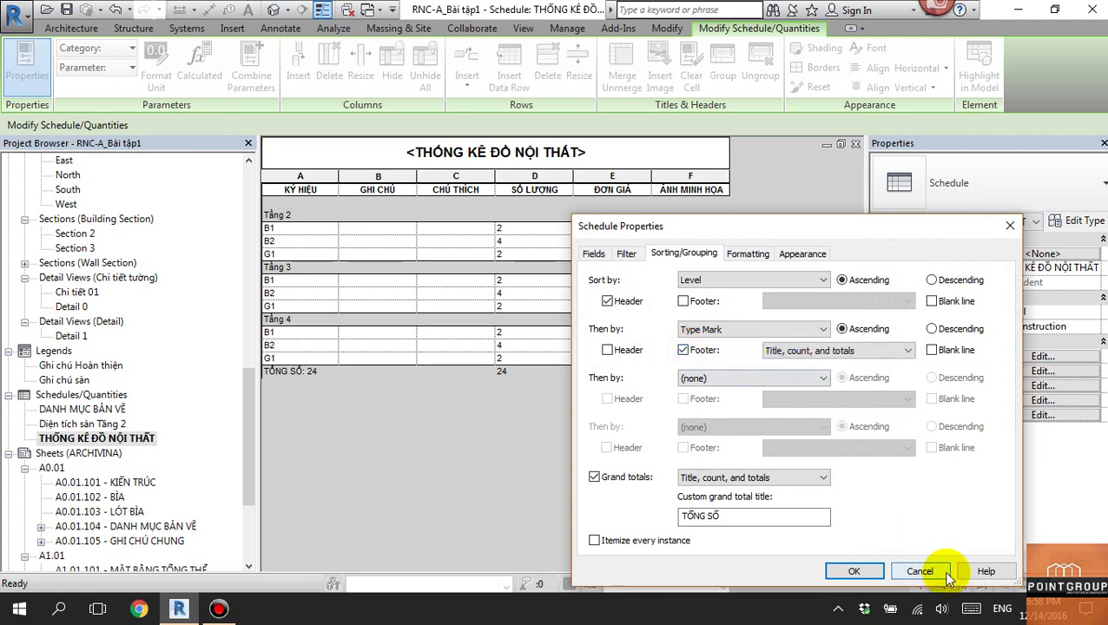
click(854, 570)
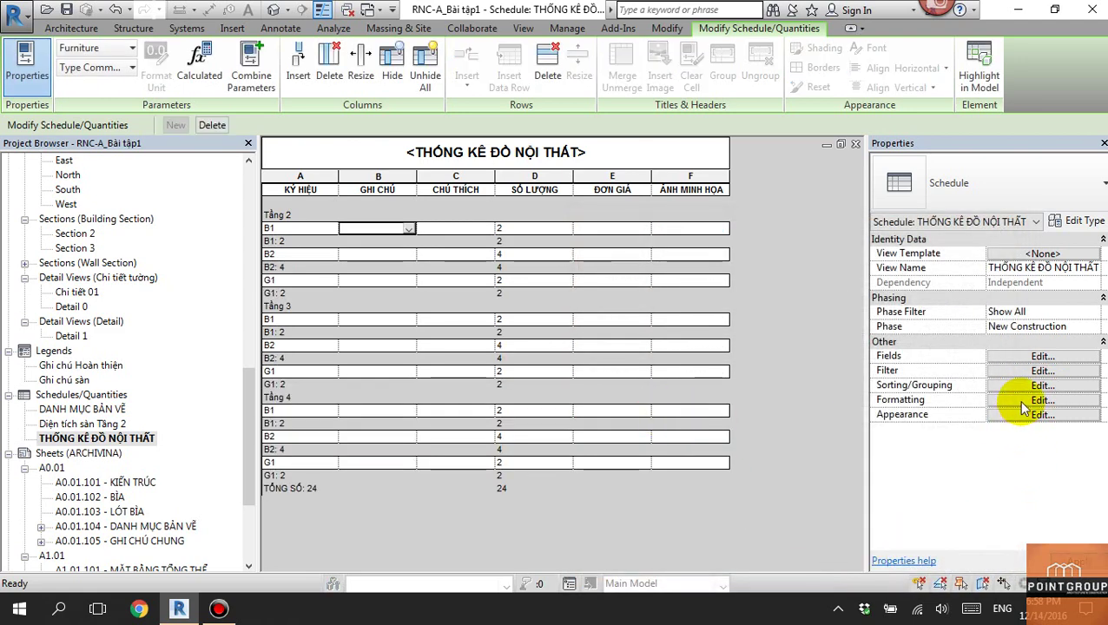
key(ctrl+z)
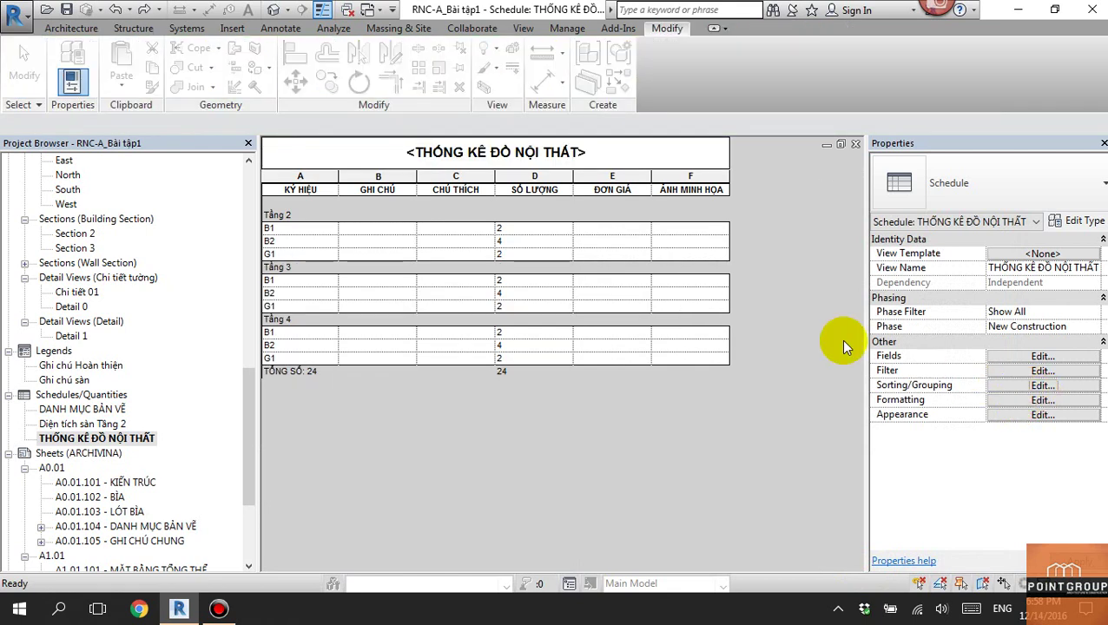
click(1039, 387)
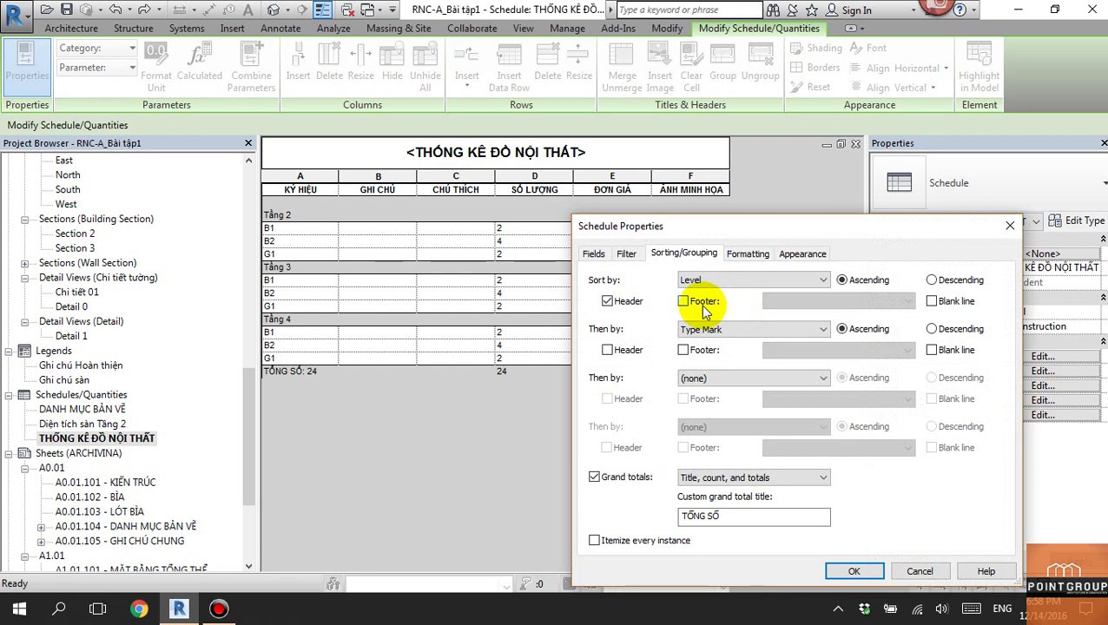
click(607, 350)
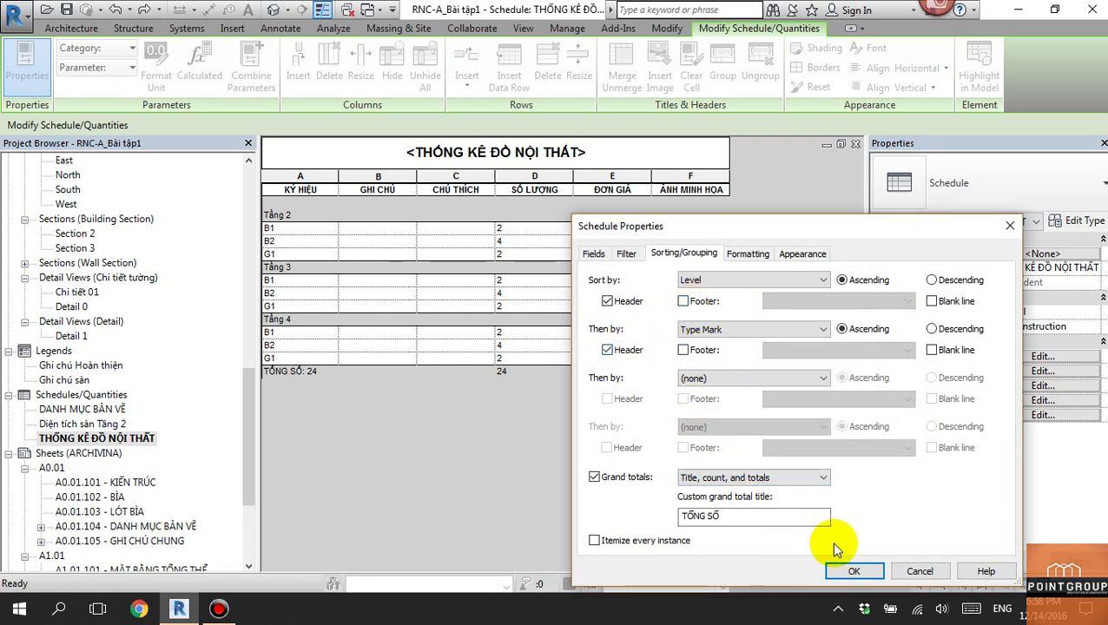
click(852, 573)
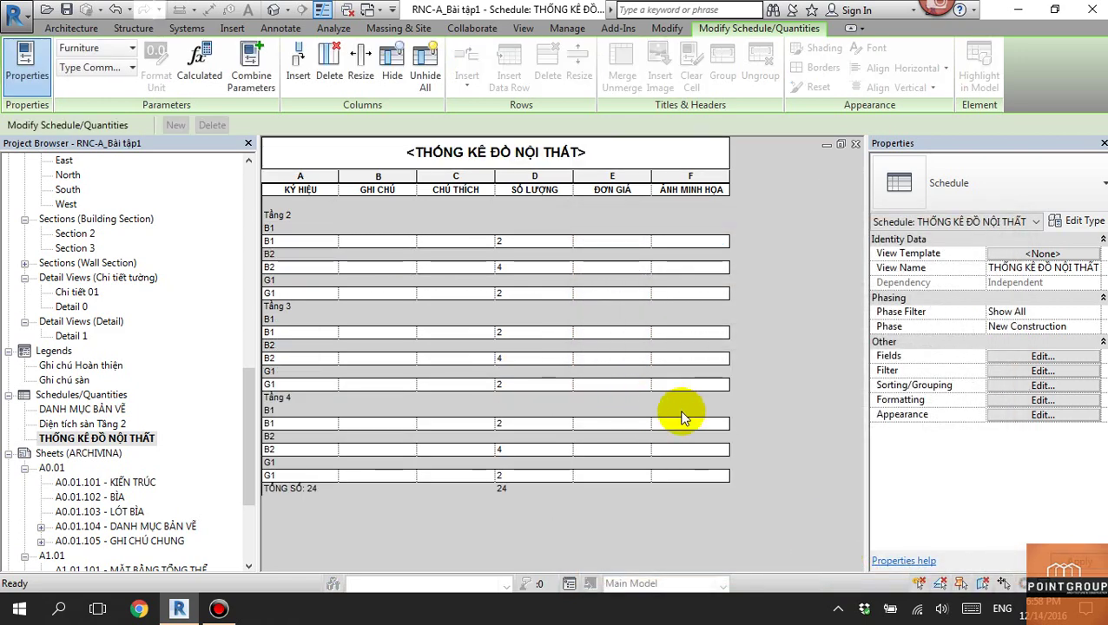
click(1033, 388)
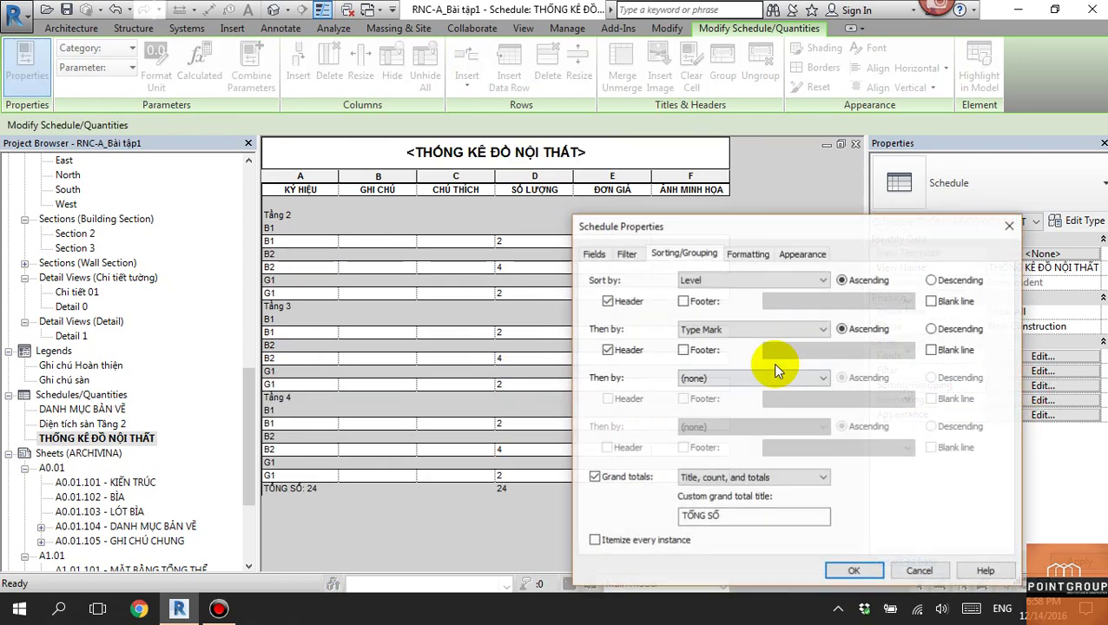
click(613, 351)
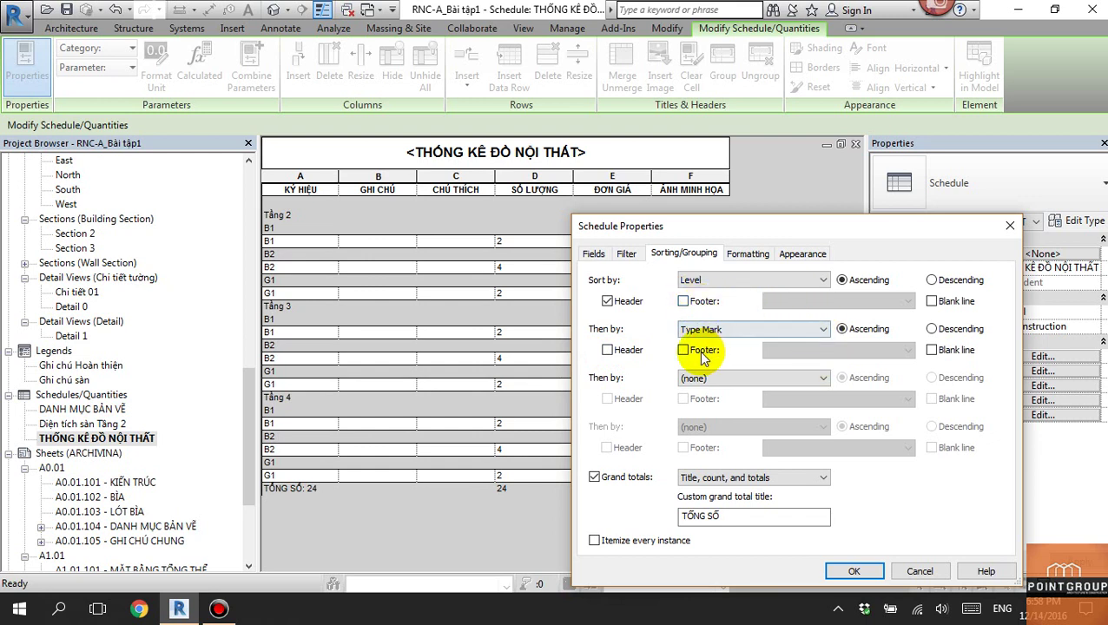
click(890, 351)
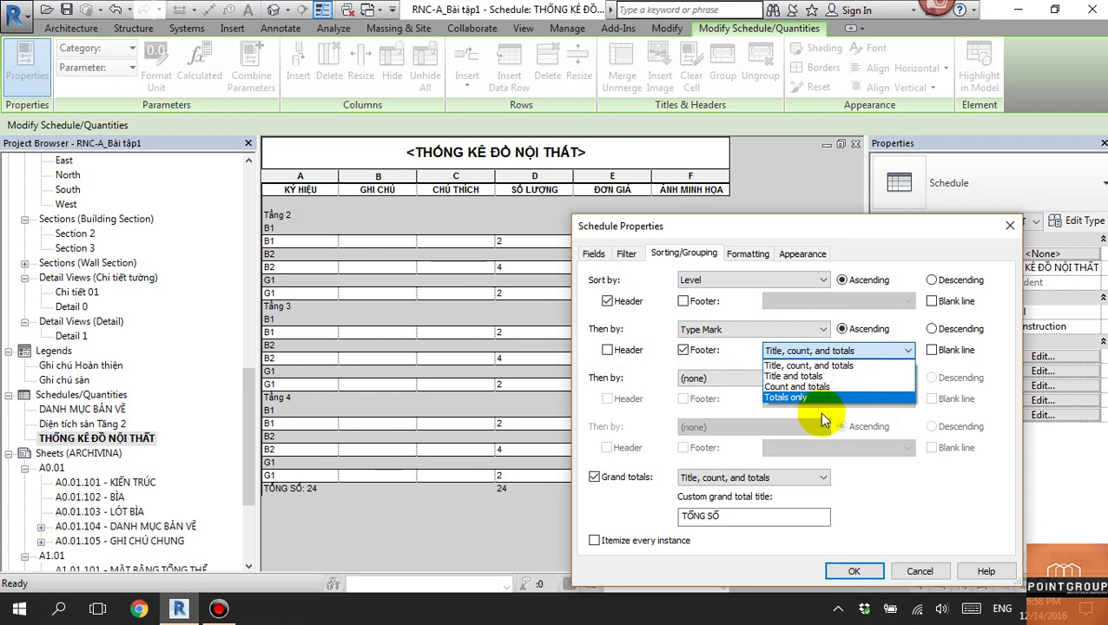
click(803, 397)
click(851, 570)
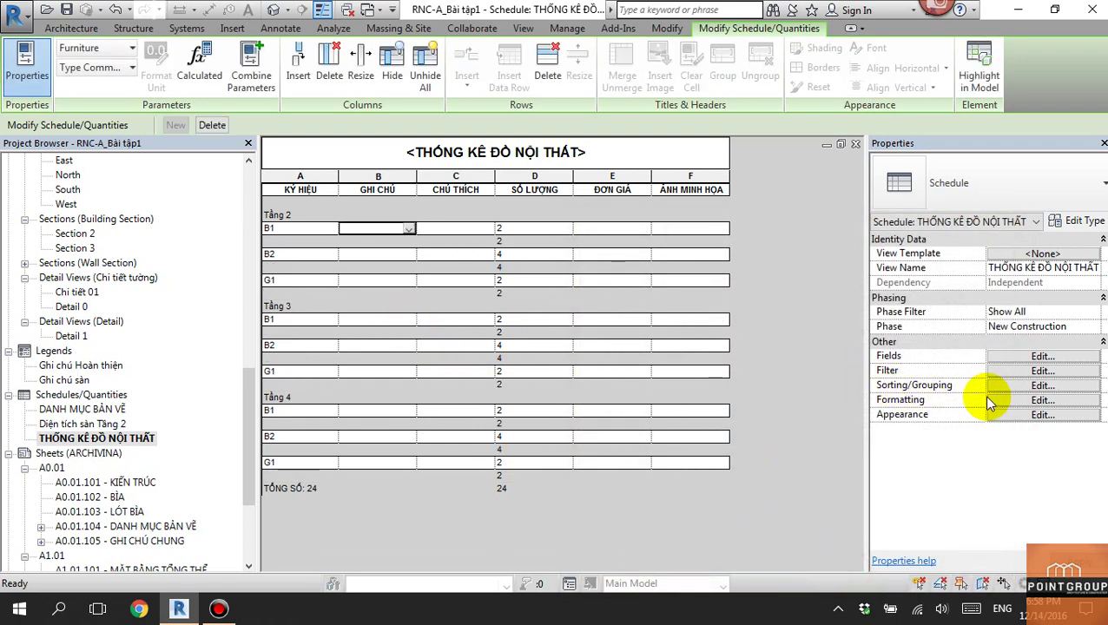
click(1042, 384)
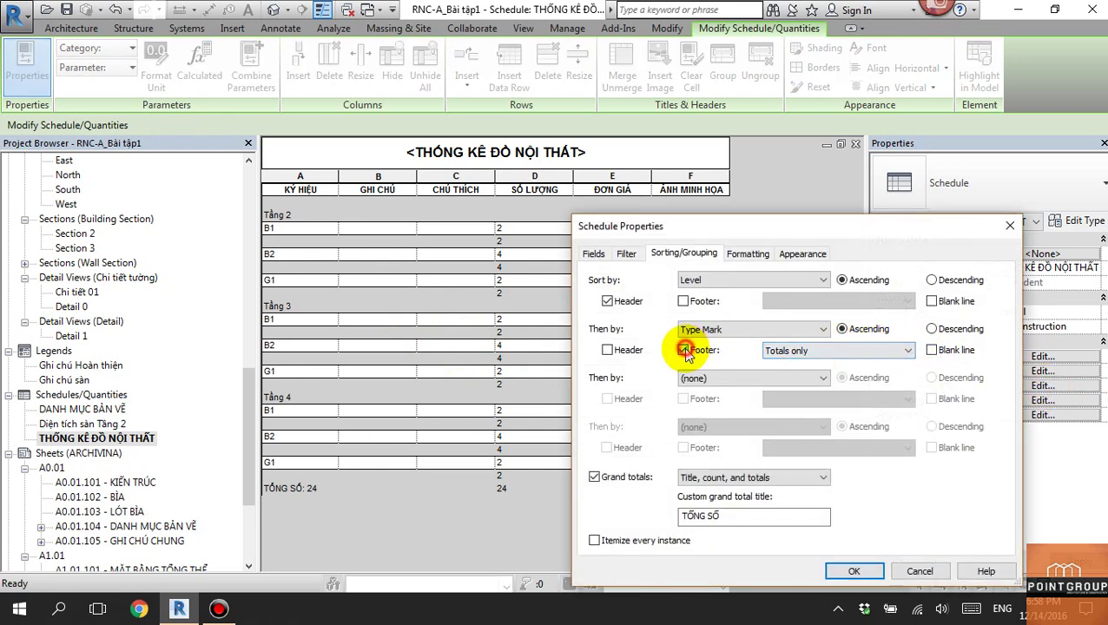
click(683, 350)
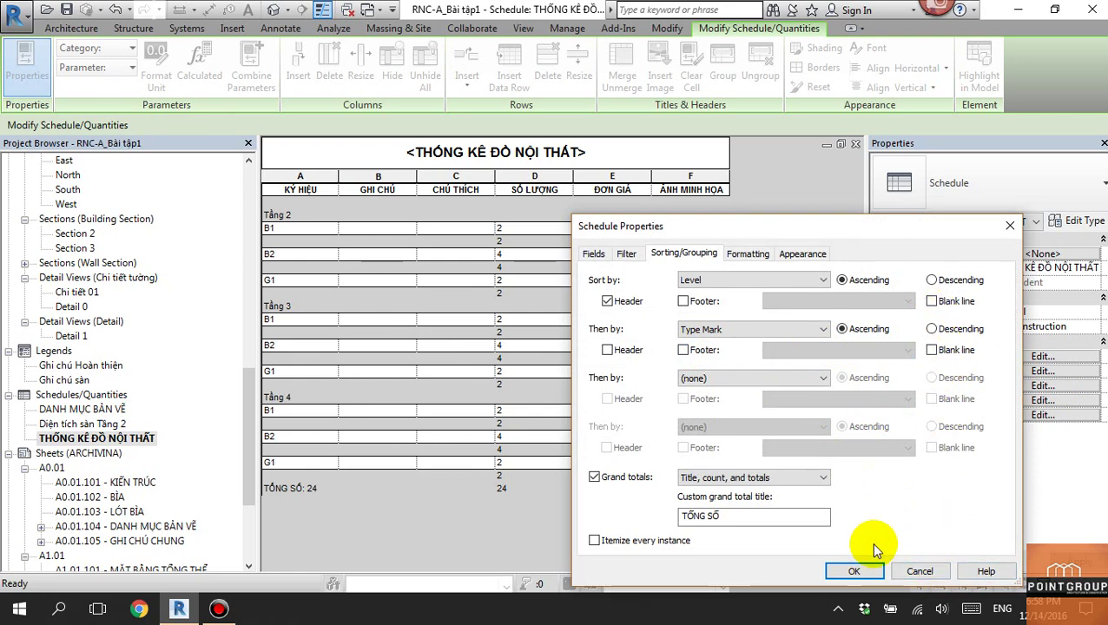
click(855, 572)
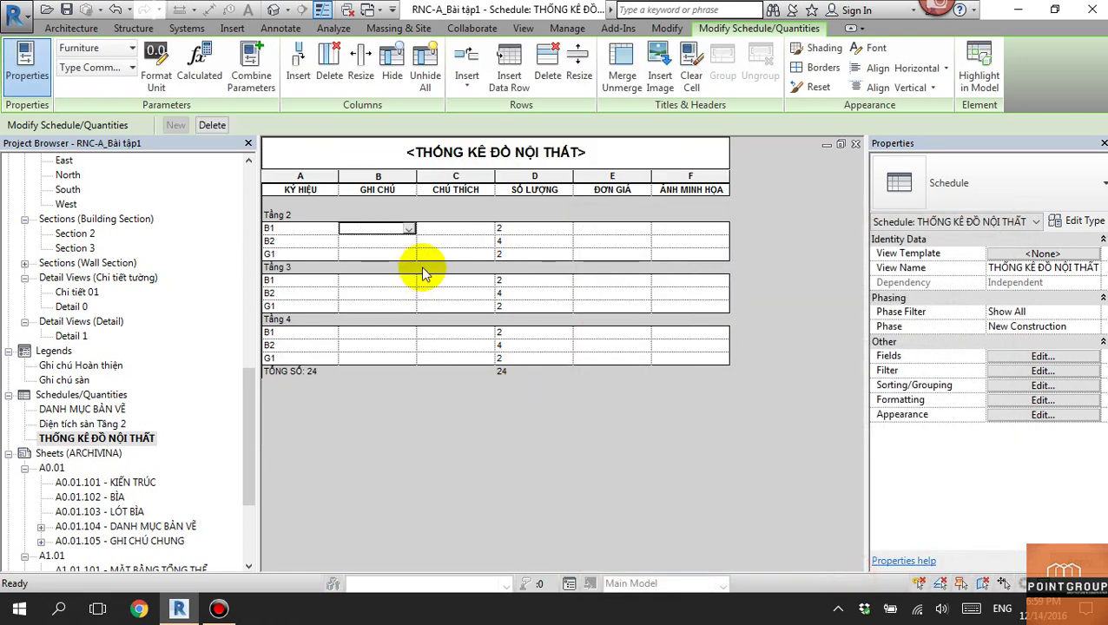
Toggle the level header and footer options, ending with level headers plus a footer per level.
click(1039, 386)
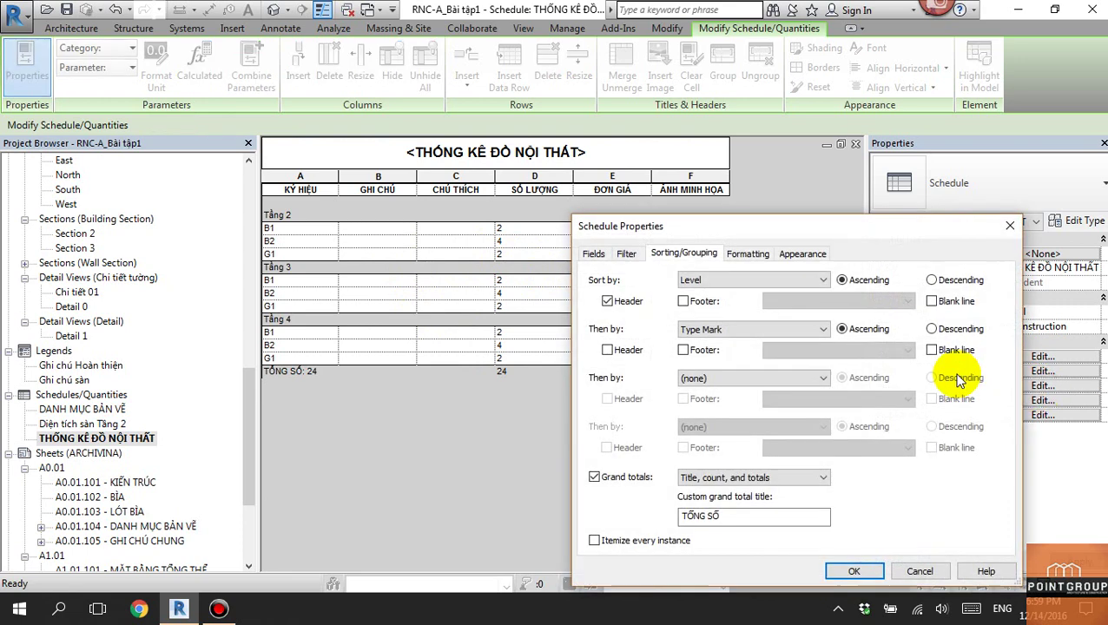
click(684, 302)
click(683, 301)
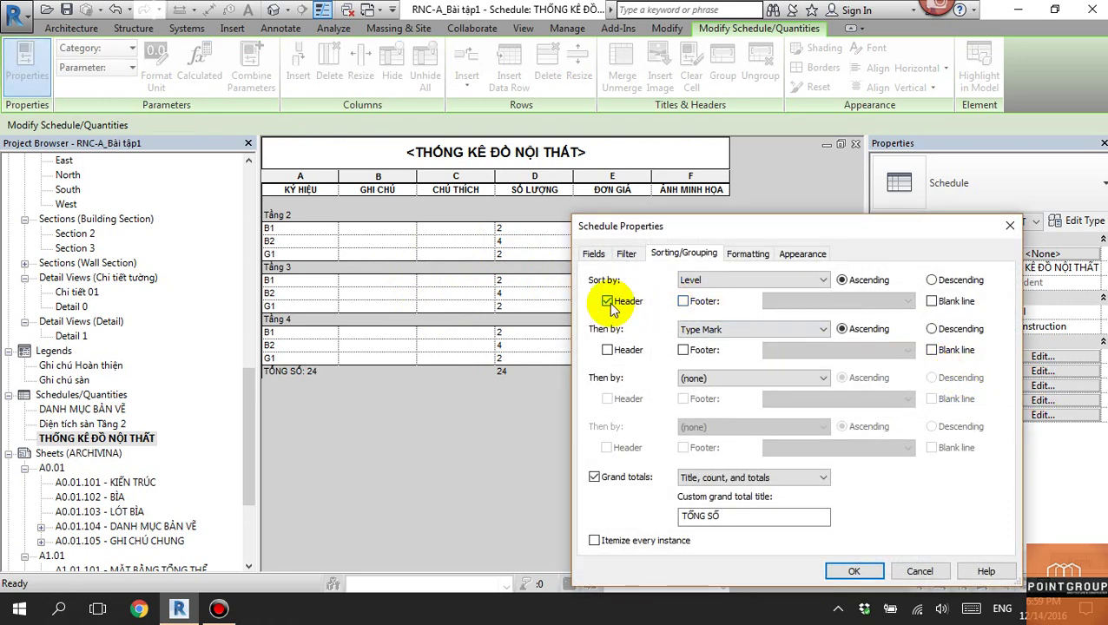
click(856, 570)
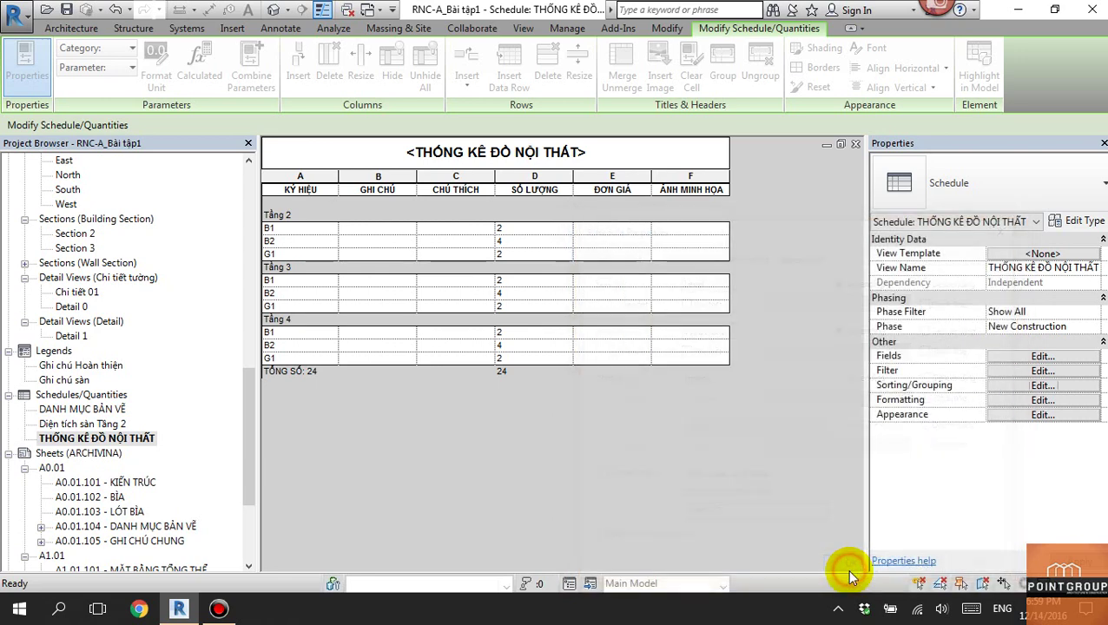
click(1046, 386)
click(607, 301)
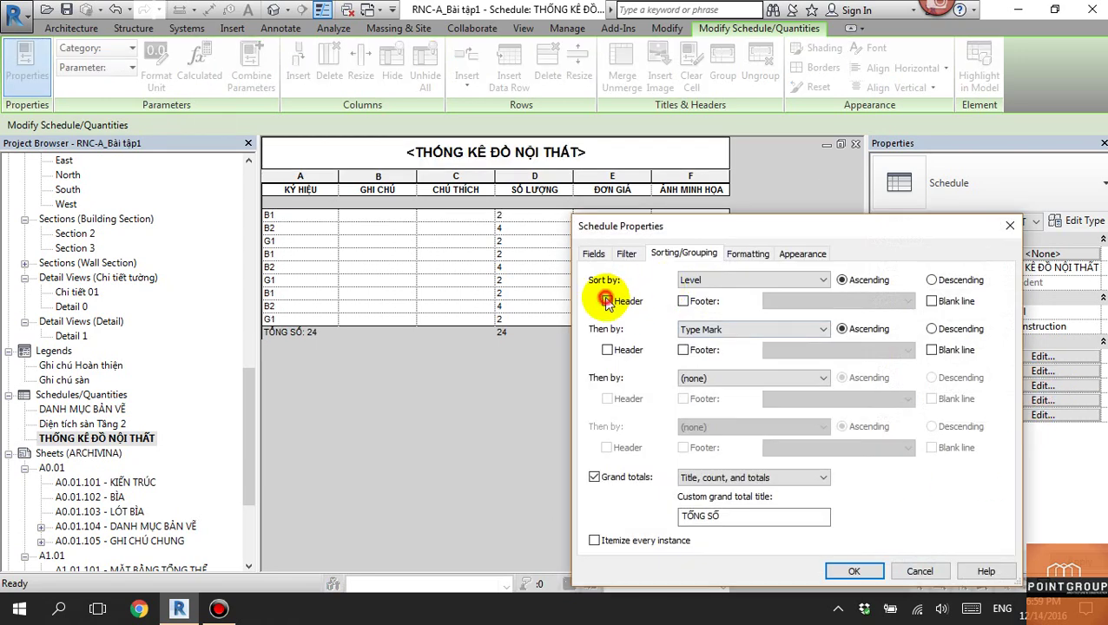
click(683, 302)
click(854, 571)
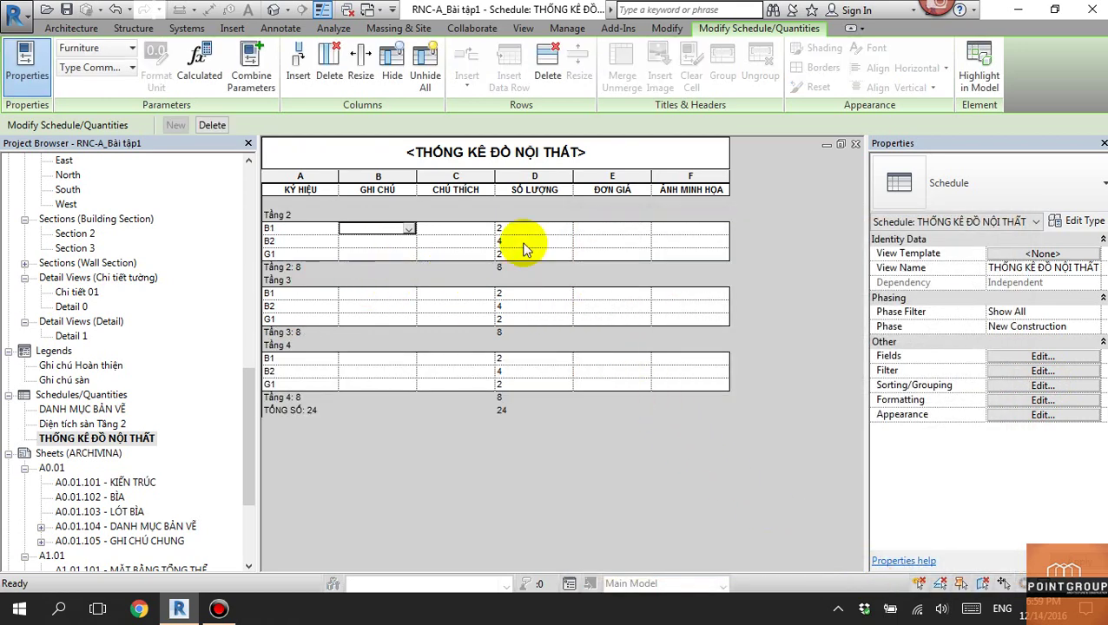
Try title-and-totals, then 'Count and totals', as the level footer style.
click(1029, 386)
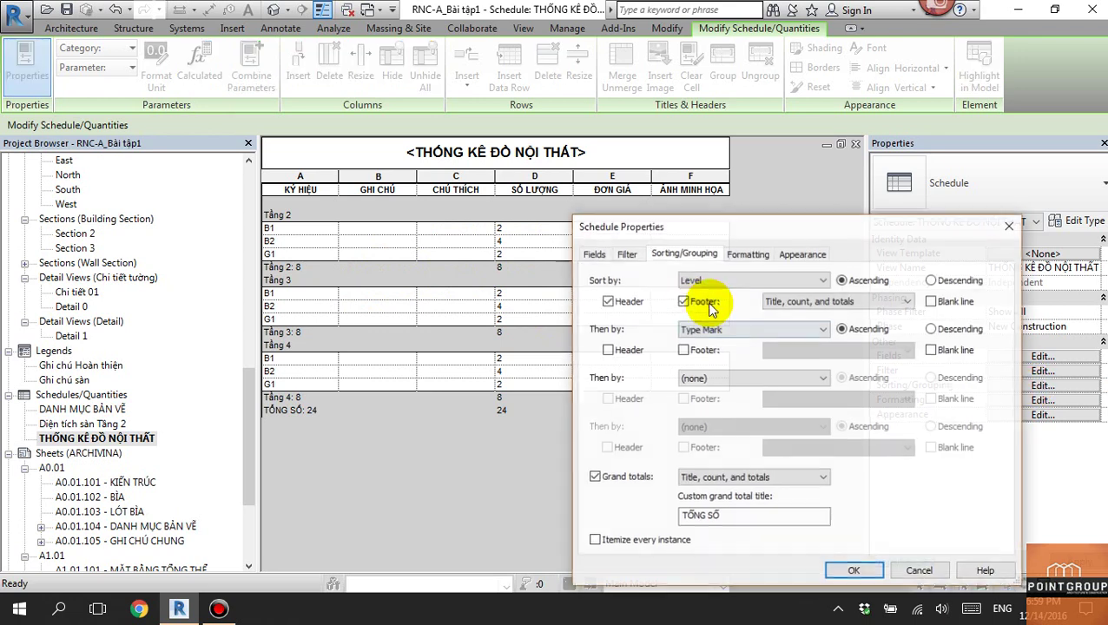
click(838, 303)
click(827, 326)
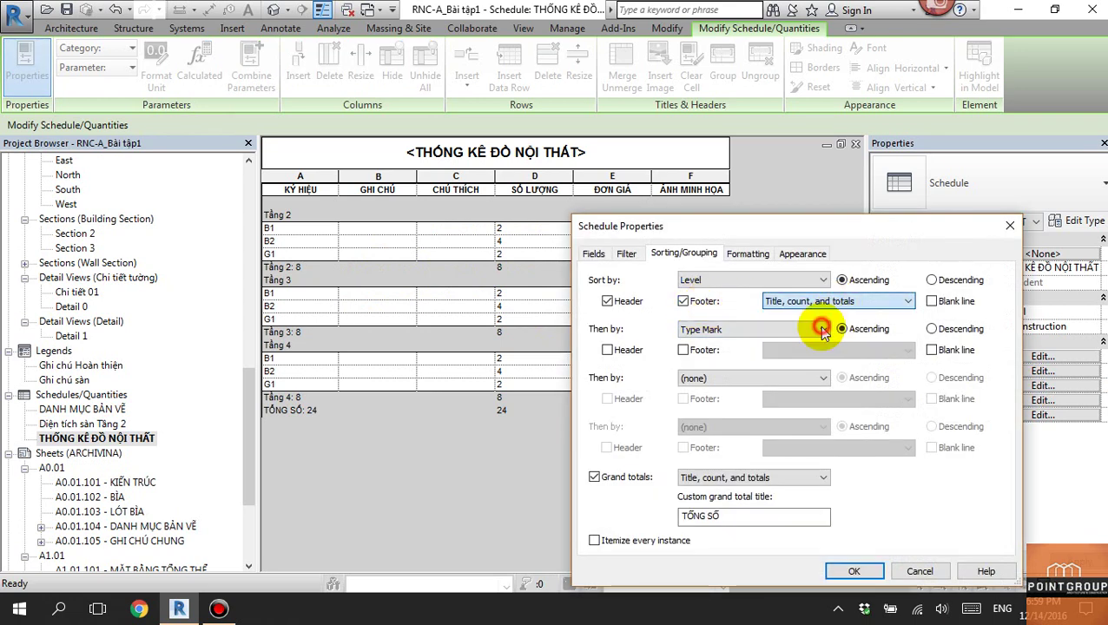
click(854, 570)
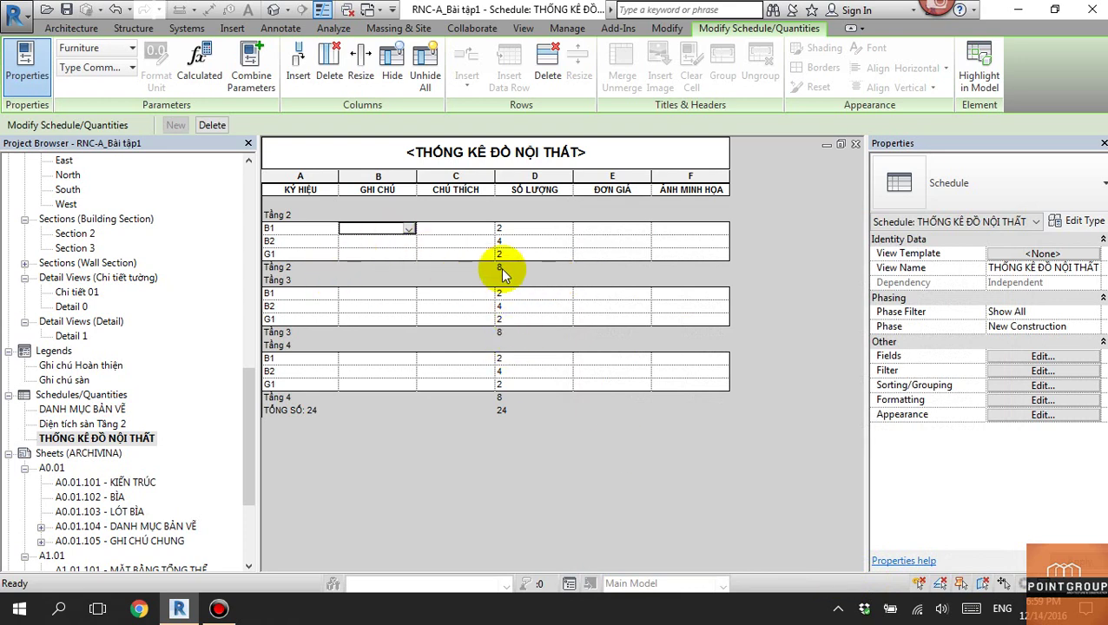
click(1025, 387)
click(860, 302)
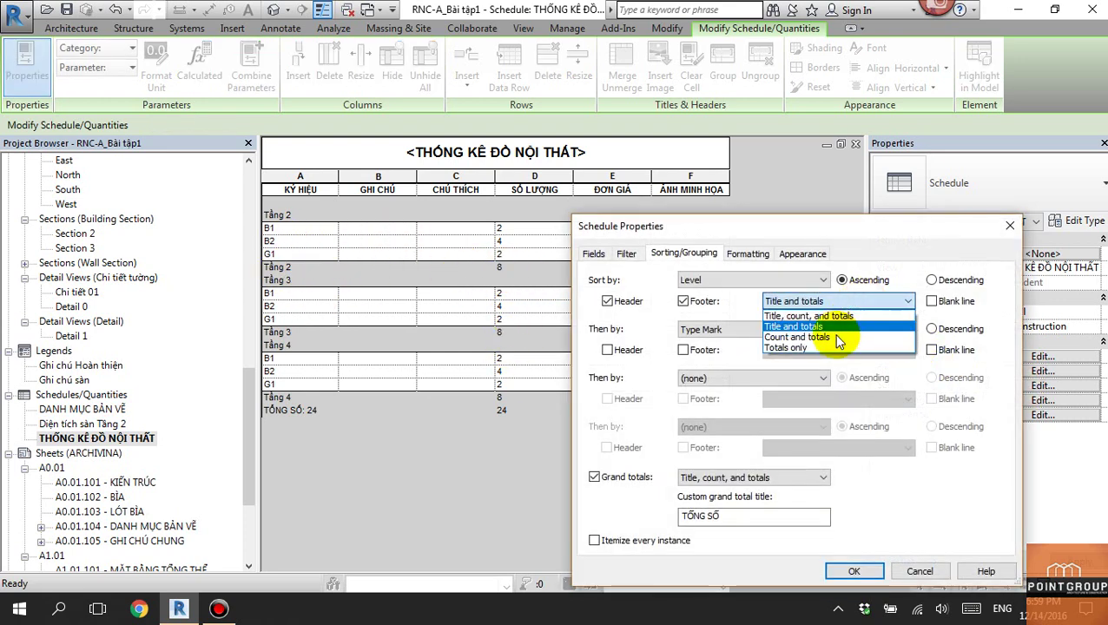
click(836, 337)
click(853, 572)
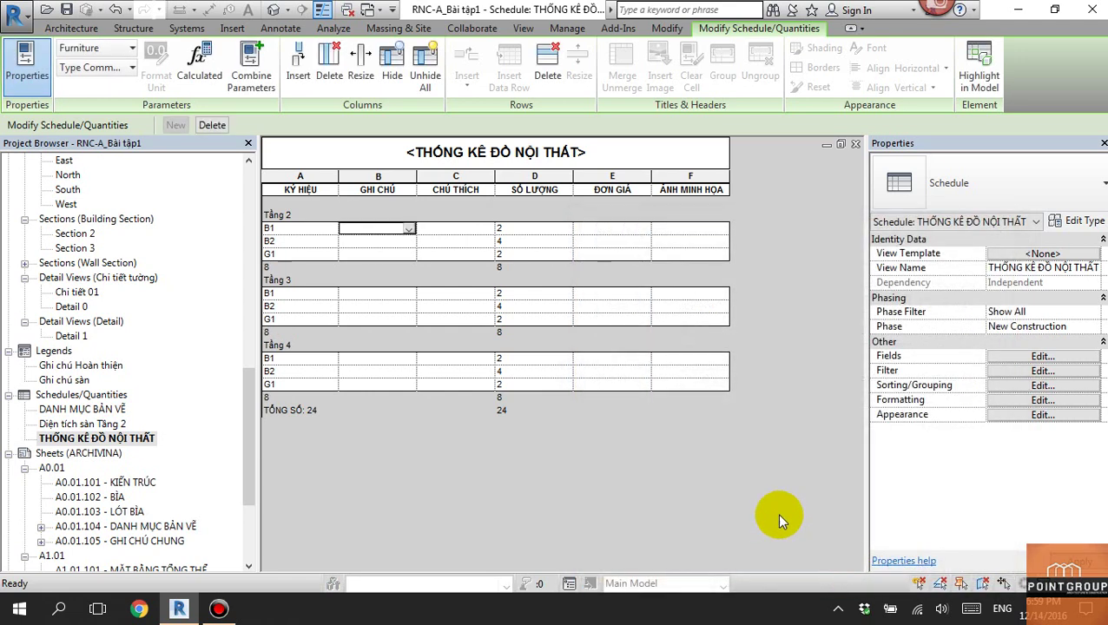
Switch the level footer to 'Totals only', showing 8 per level.
click(1042, 385)
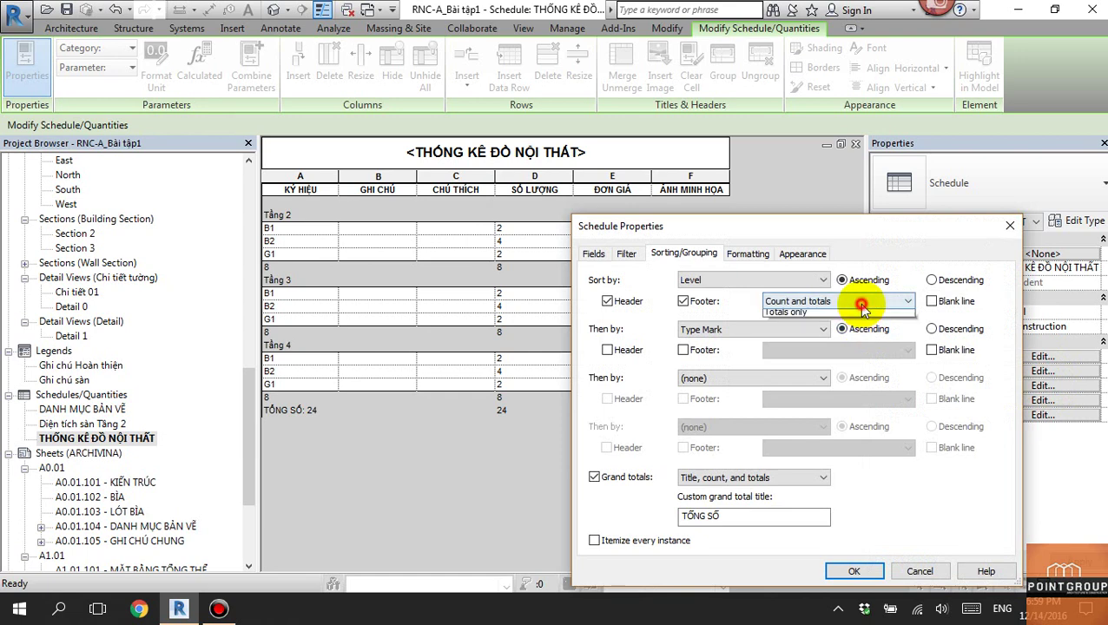
click(838, 301)
click(797, 348)
click(851, 571)
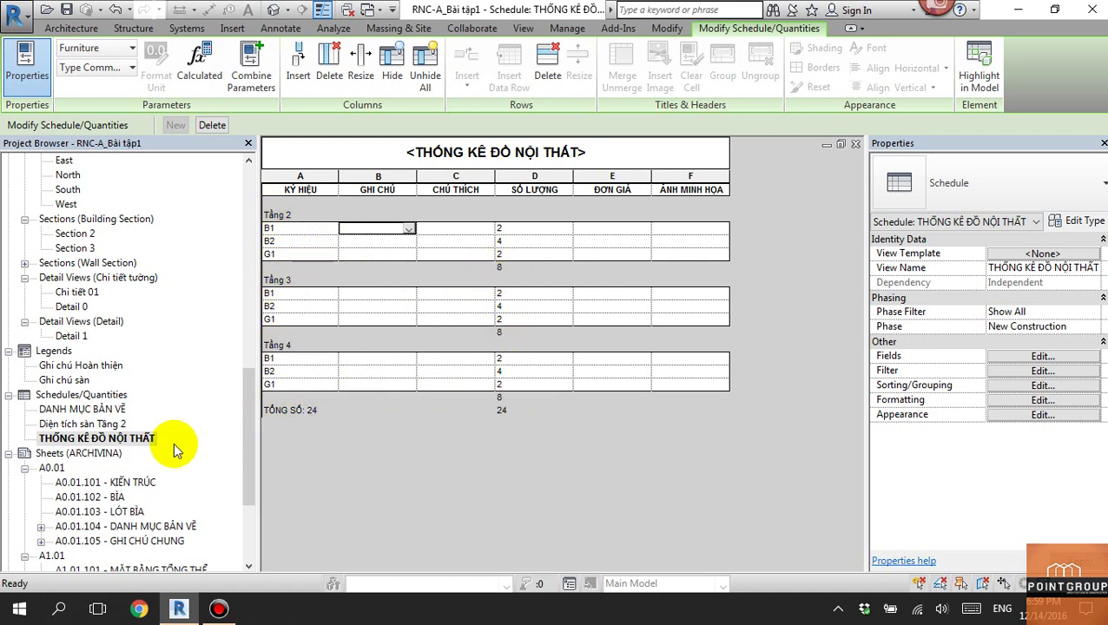
Copy the four-workstation cluster toward the left wall in the Tầng 2 wall-layout plan.
drag(250, 451, 265, 347)
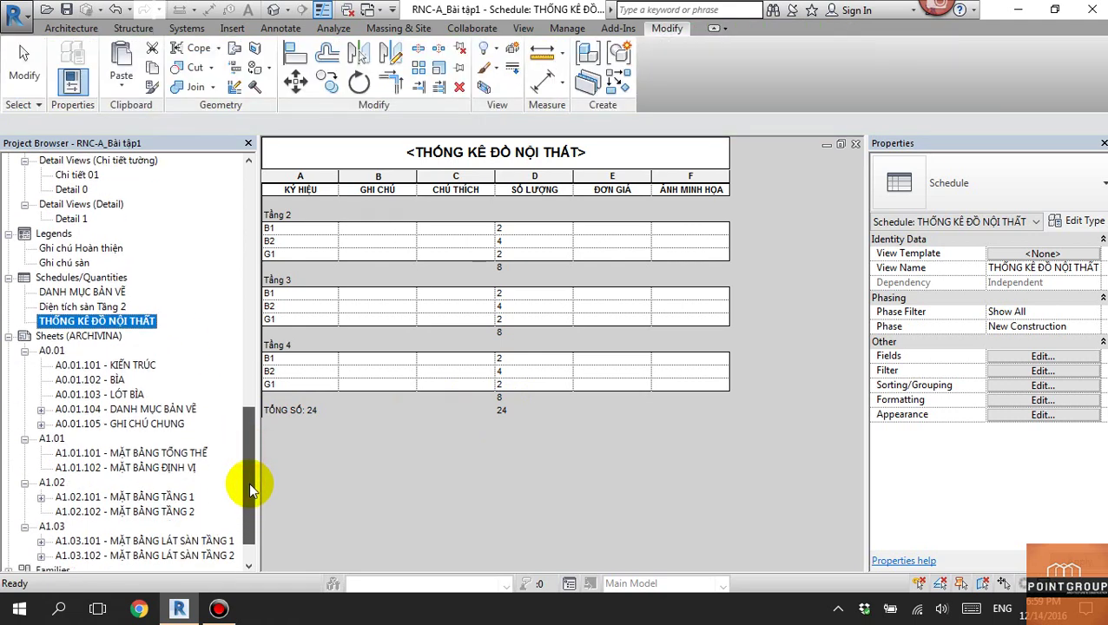
double_click(185, 233)
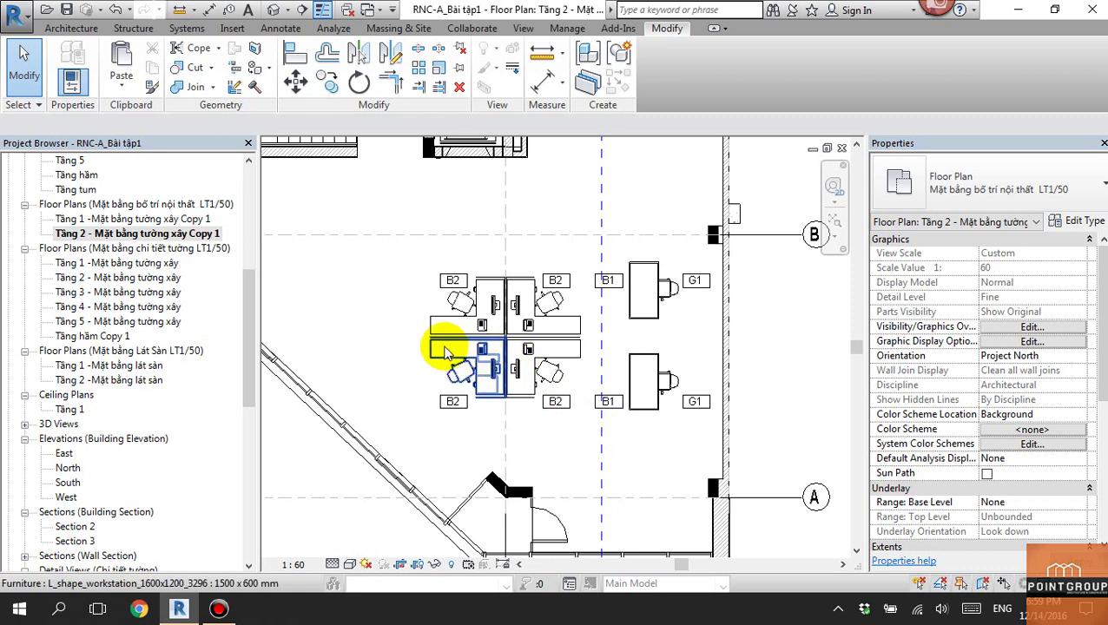
click(485, 323)
ctrl+click(562, 335)
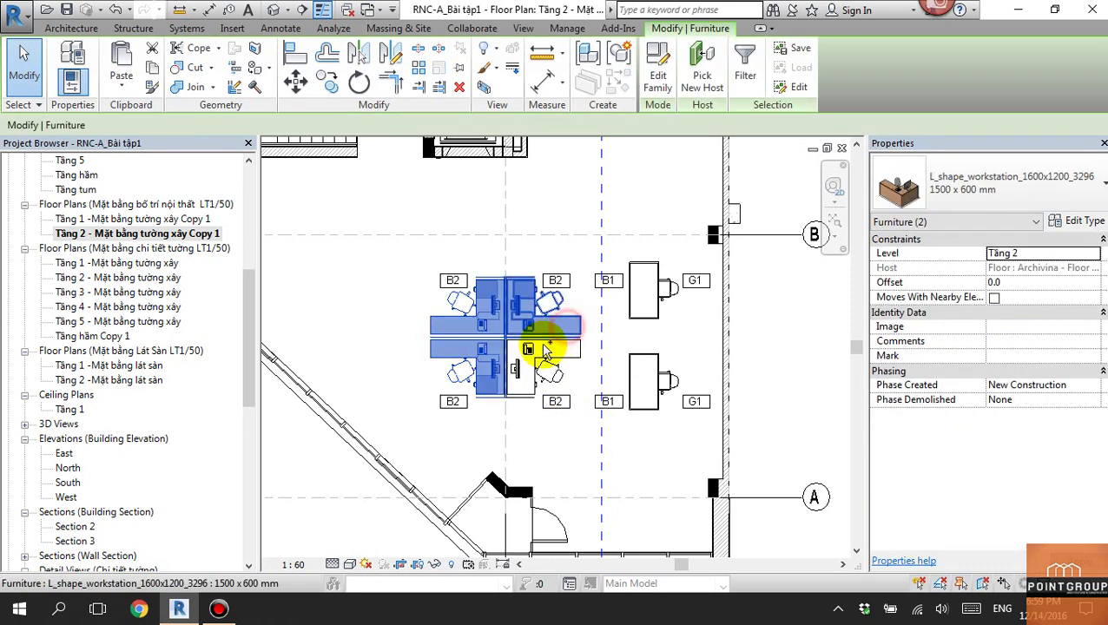
ctrl+click(508, 345)
key(r)
key(o)
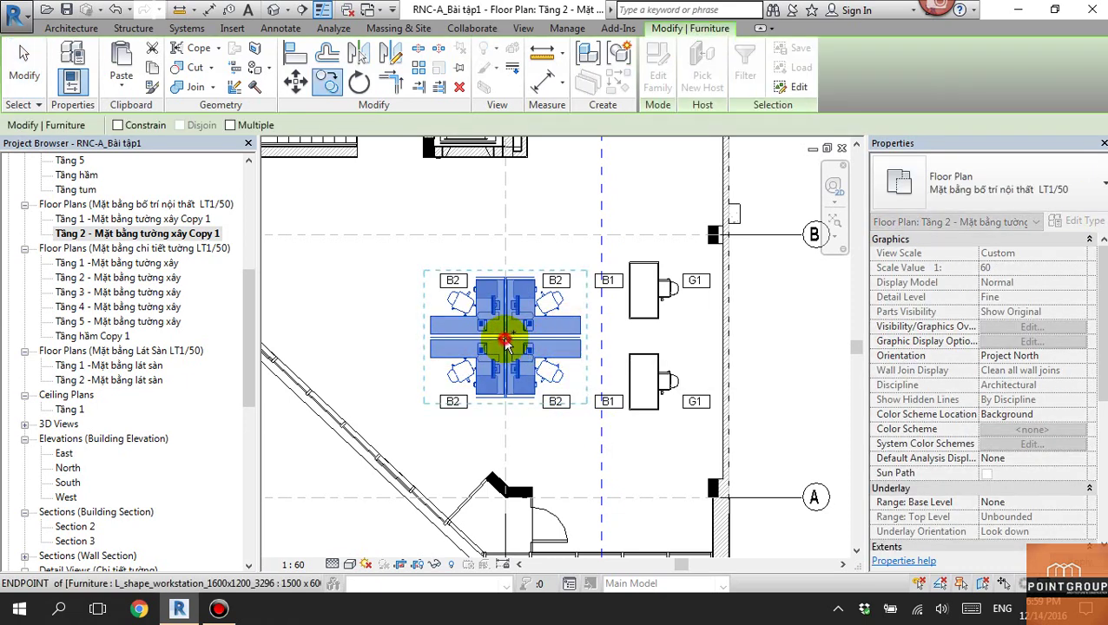
click(538, 338)
middle_drag(330, 248, 482, 338)
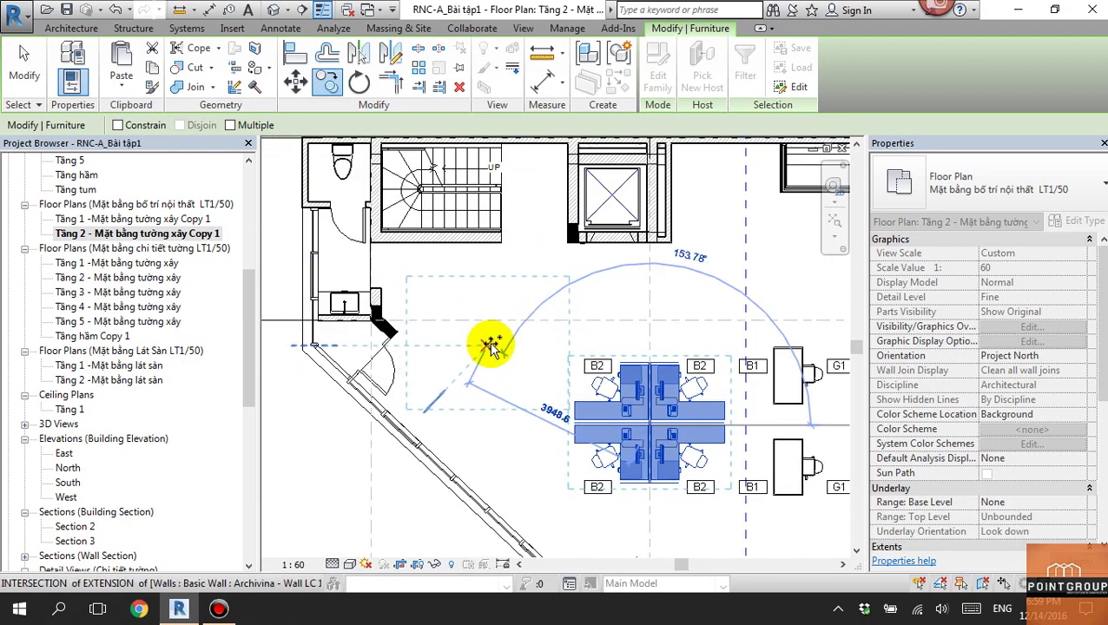
click(484, 339)
click(501, 436)
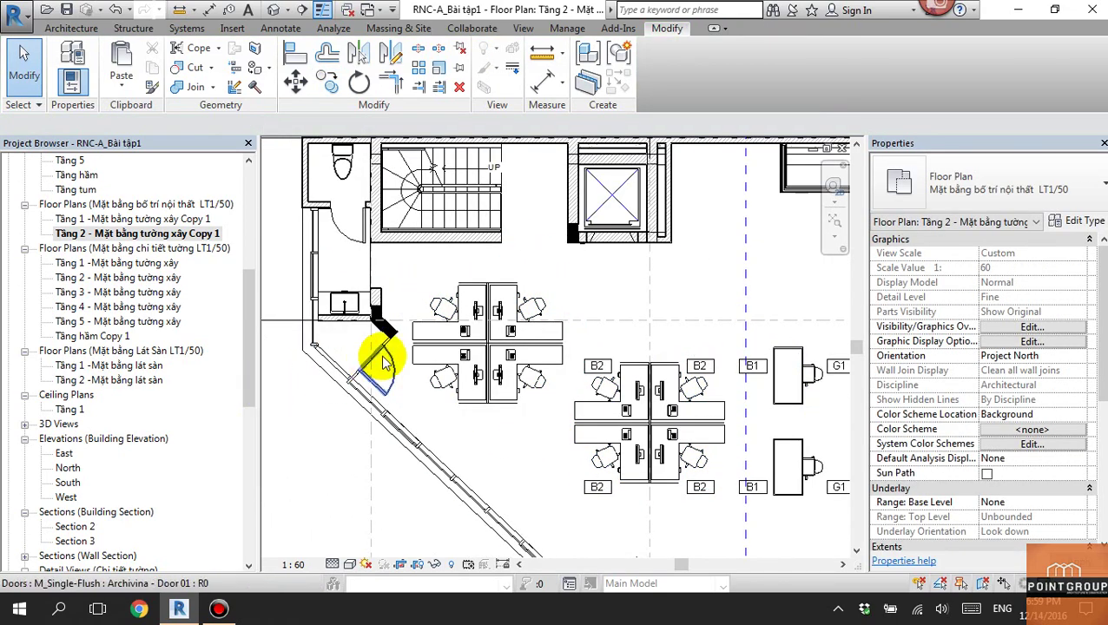
Open the THỐNG KÊ ĐỒ NỘI THẤT schedule to check B2 now counts 8.
scroll(376, 346, down, 2)
drag(247, 339, 245, 491)
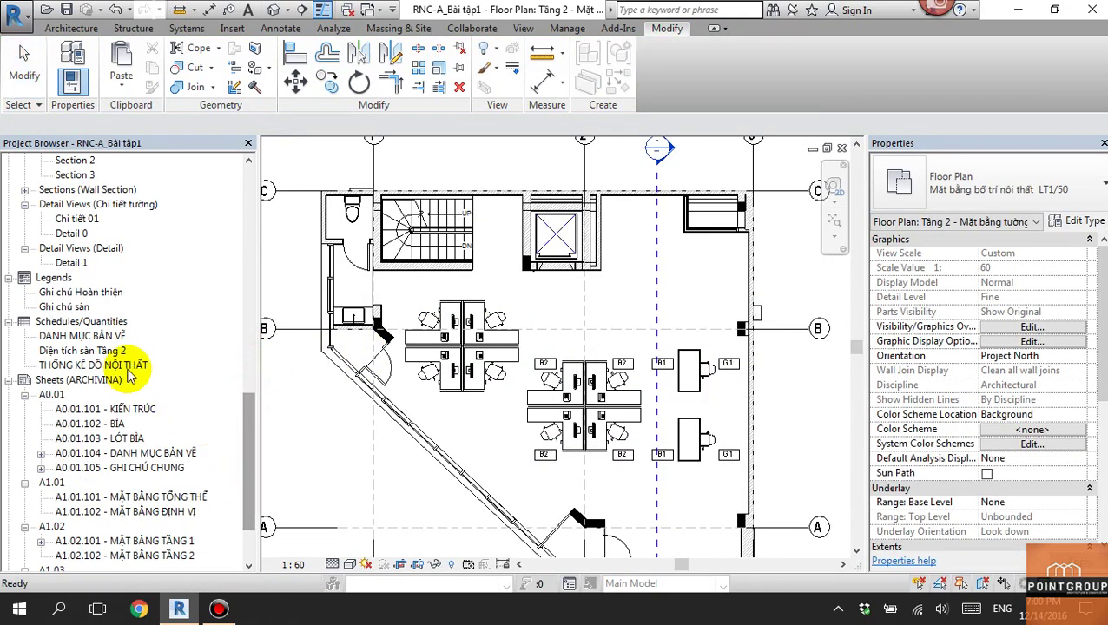
double_click(97, 364)
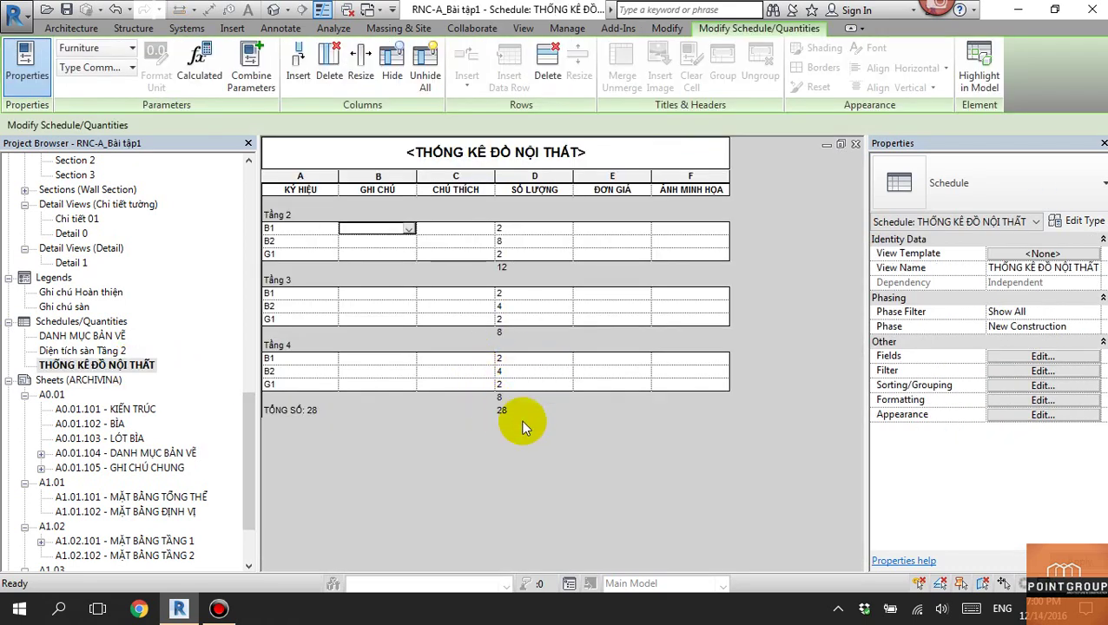
Enter Đơn giá 1500 for B1, 2000 for B2 and 3000 for G1, accepting each type warning.
click(631, 230)
text(1500)
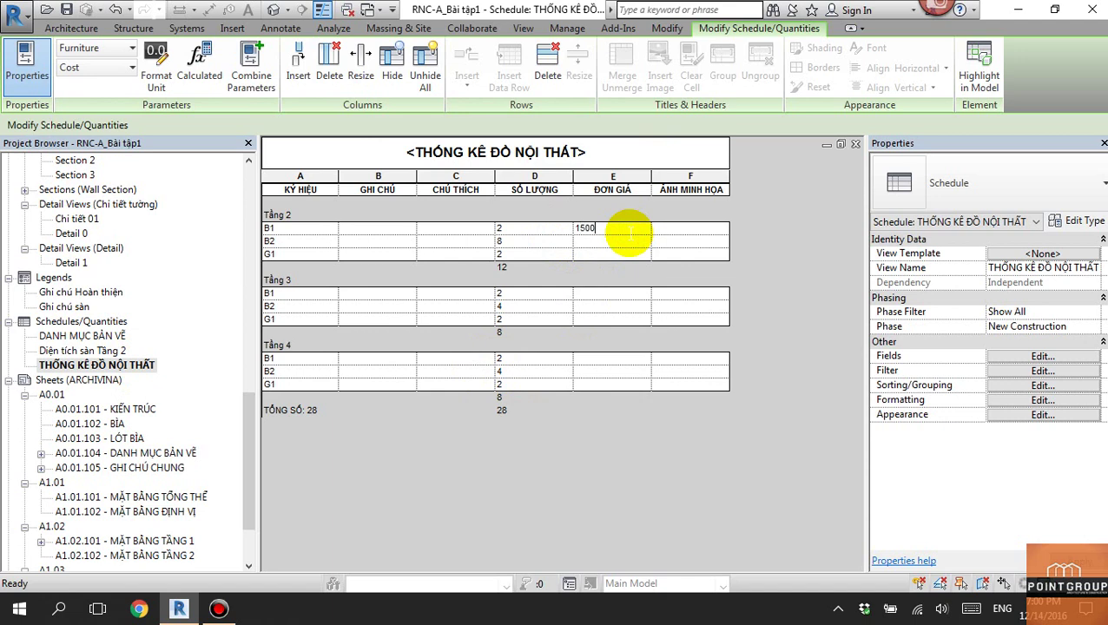
key(Return)
click(578, 318)
click(629, 238)
text(2000)
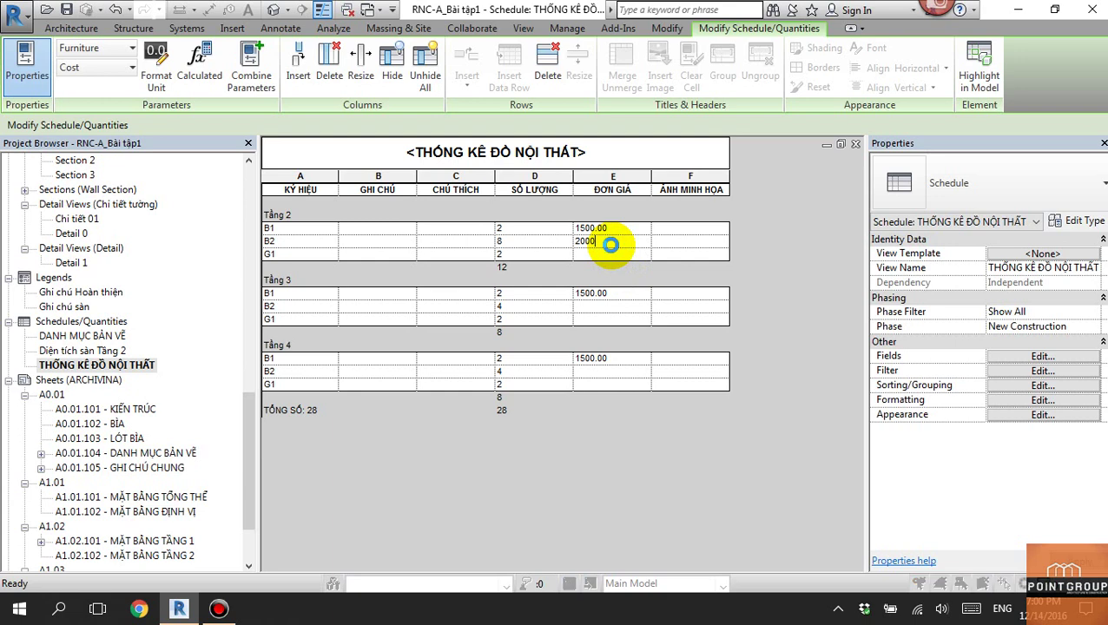
key(Return)
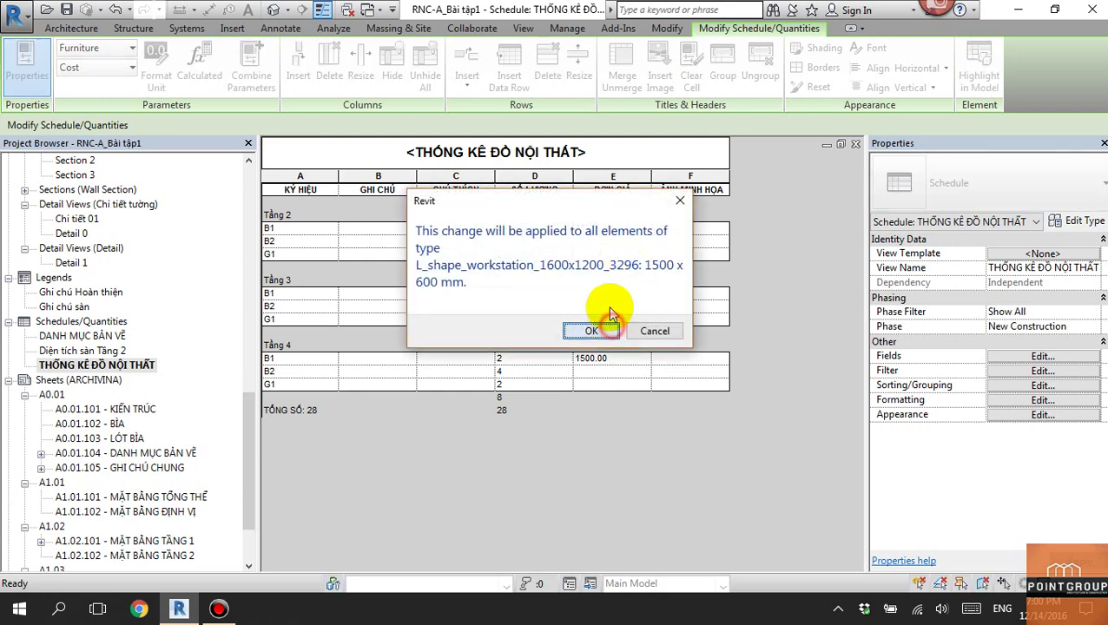
click(597, 326)
text(3000)
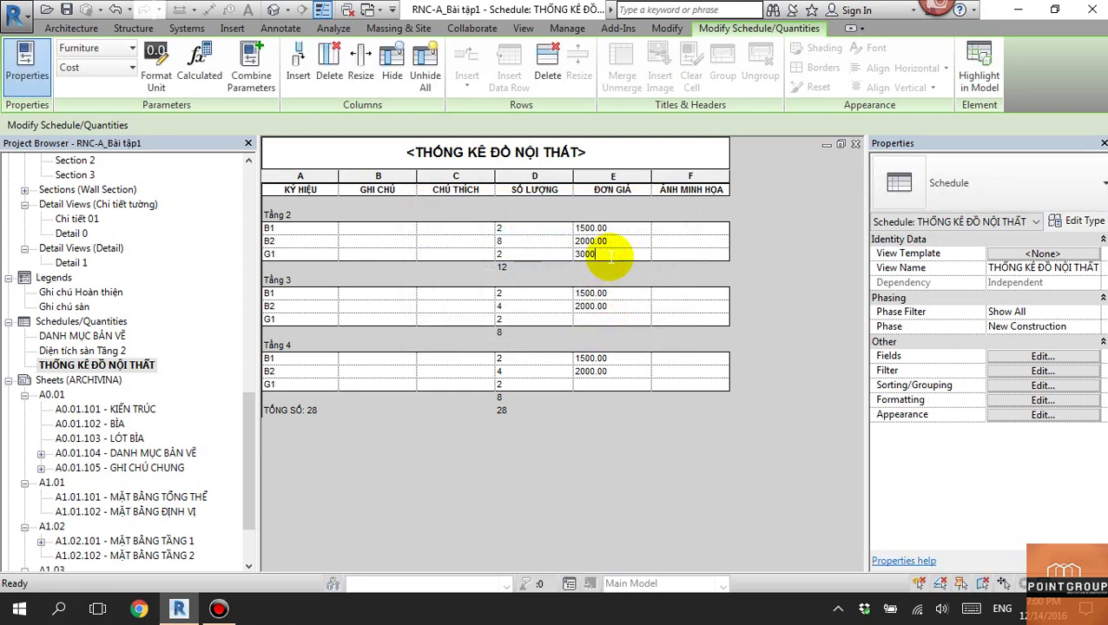
key(Return)
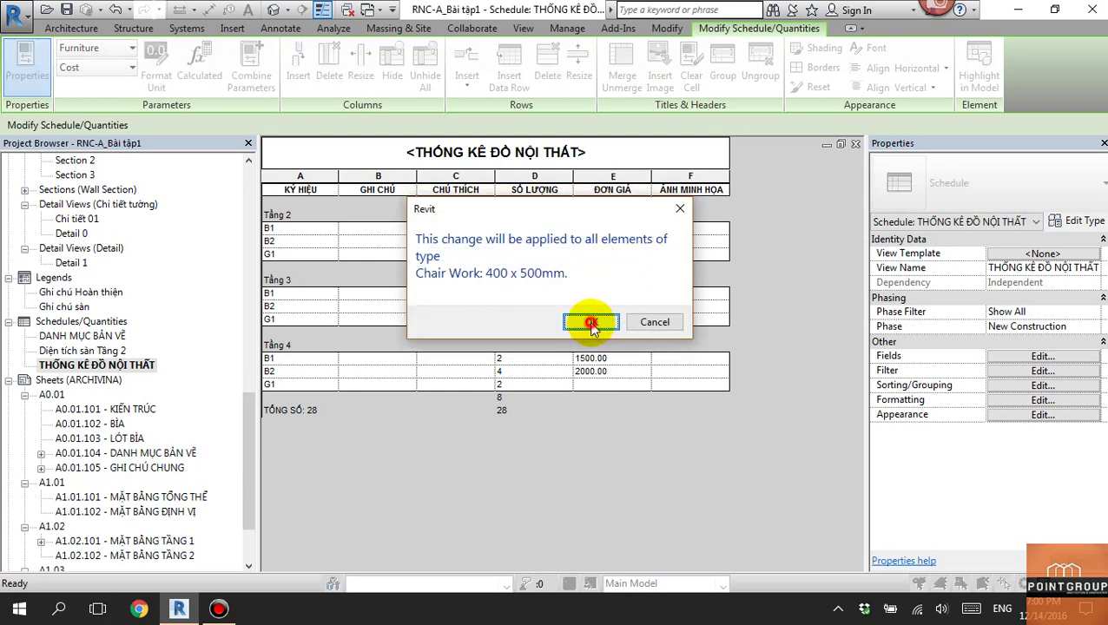
click(590, 323)
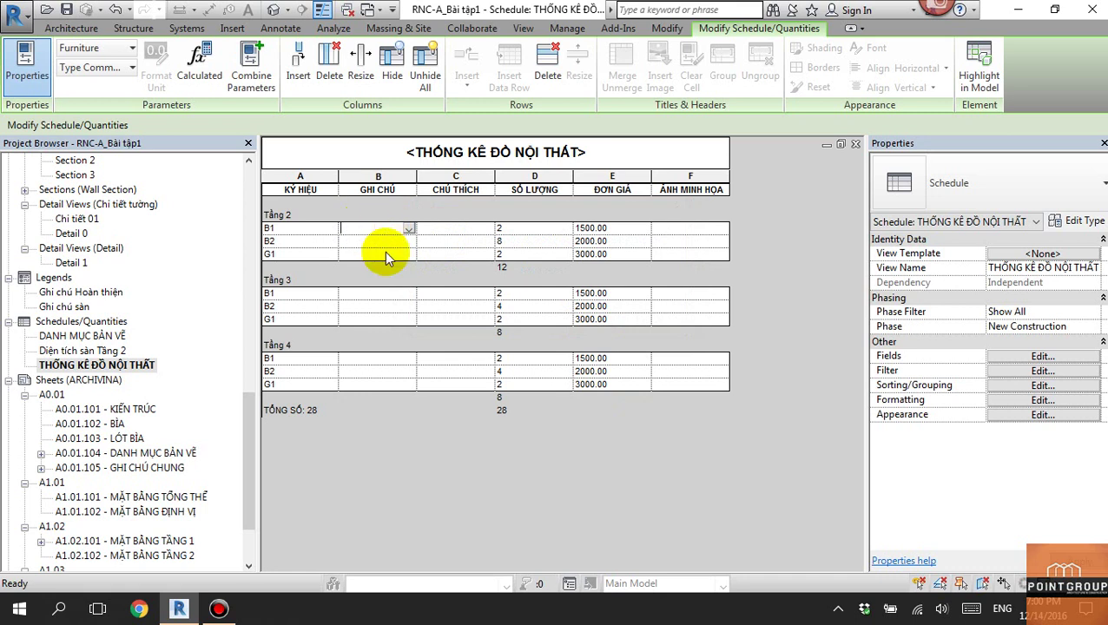
Note B1 as BÀN GỖ CÔNG NGHIỆP under Ghi chú and widen column B to fit.
text(BAN)
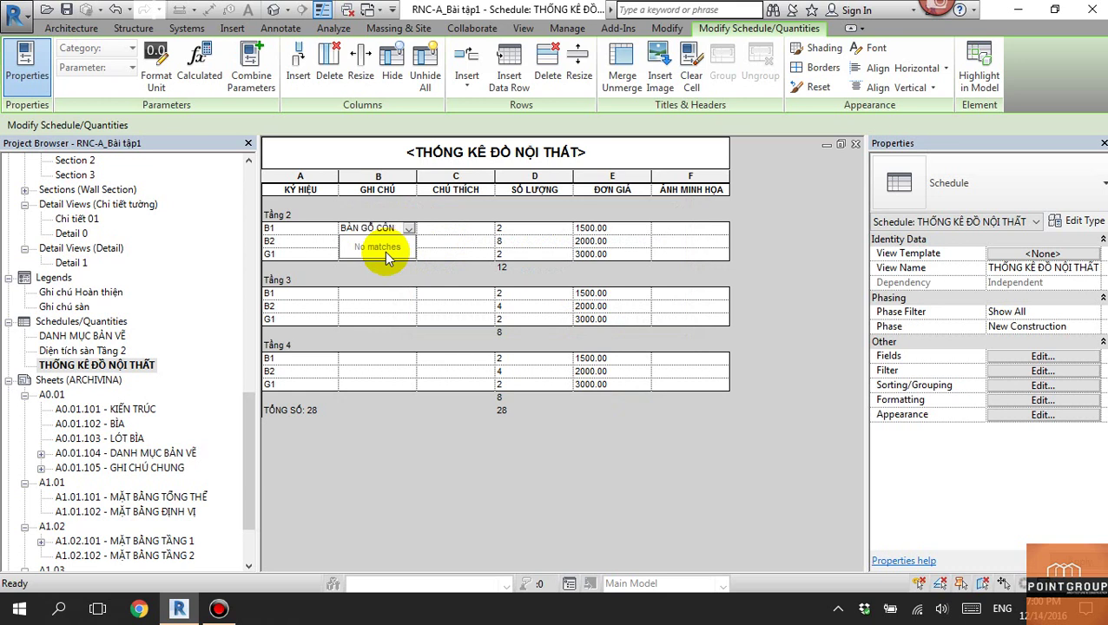
text(ỆP)
click(398, 283)
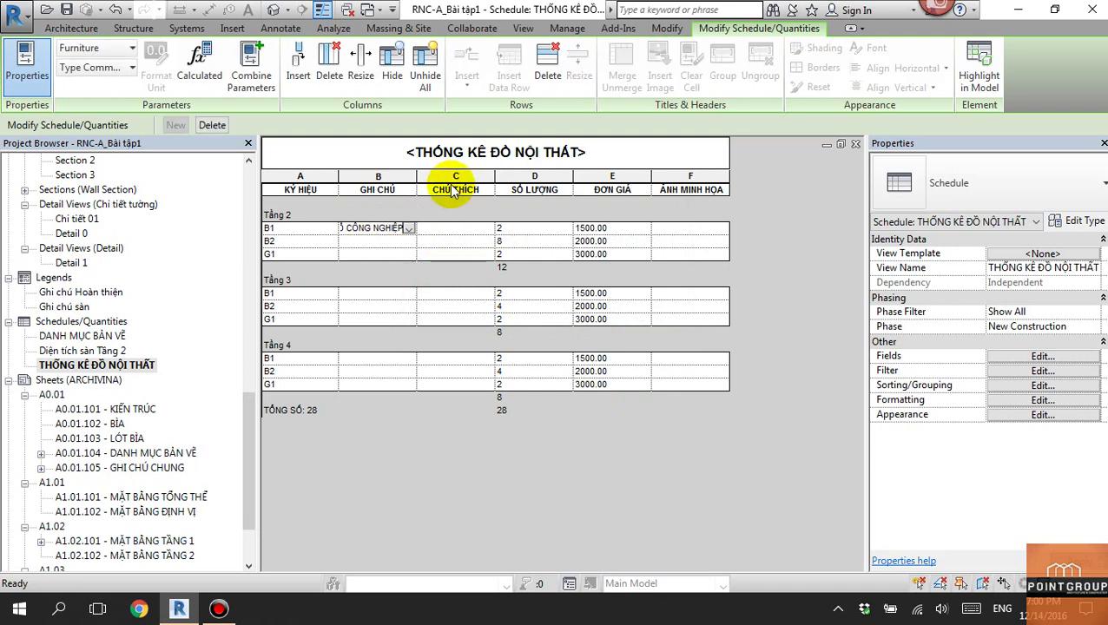
click(573, 322)
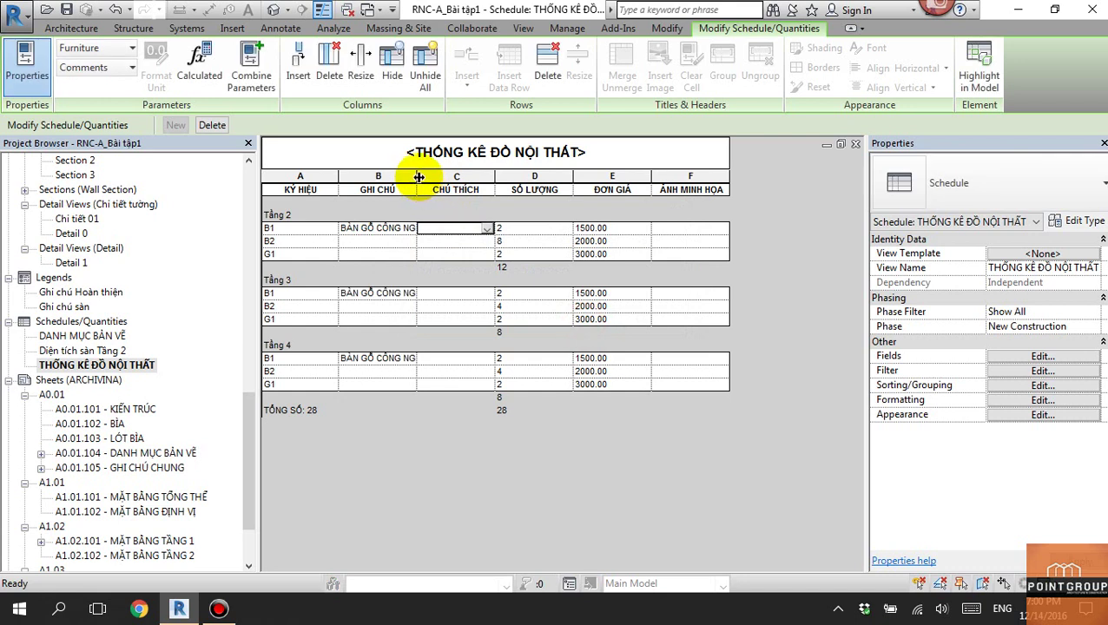
drag(417, 178, 453, 180)
Select B1's Chú thích and Ảnh minh họa cells, then minimize Revit to the desktop.
click(450, 228)
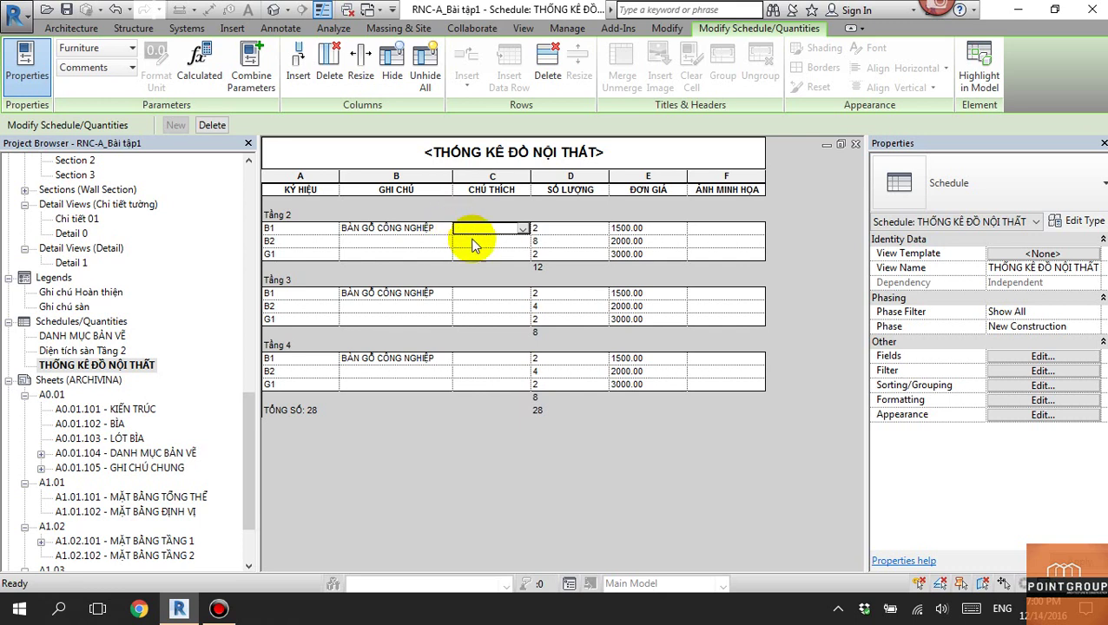
click(714, 230)
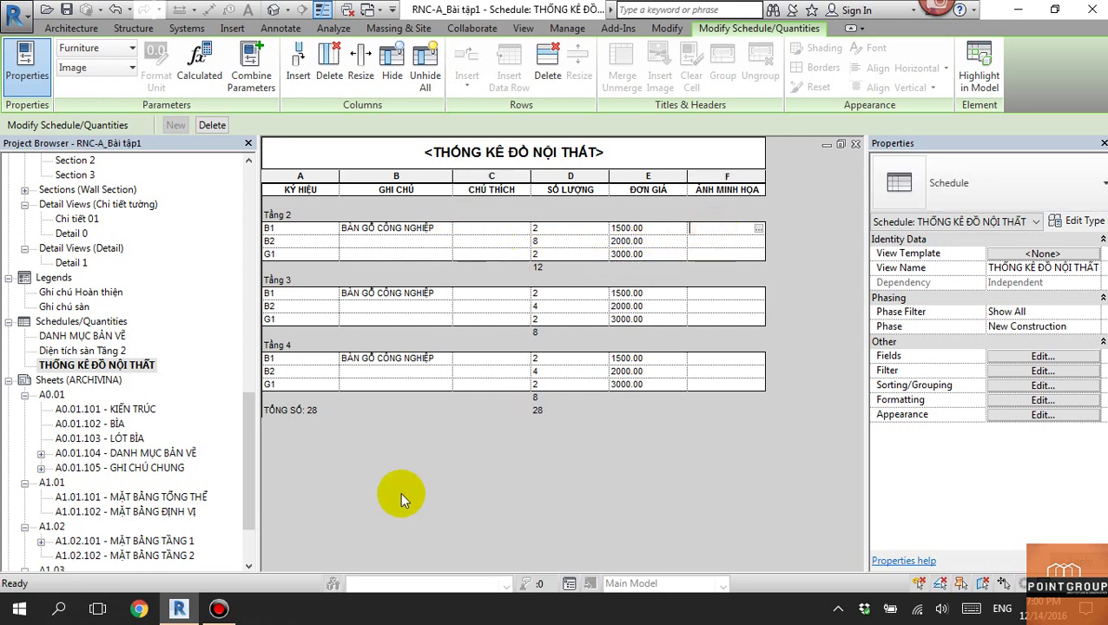
click(181, 610)
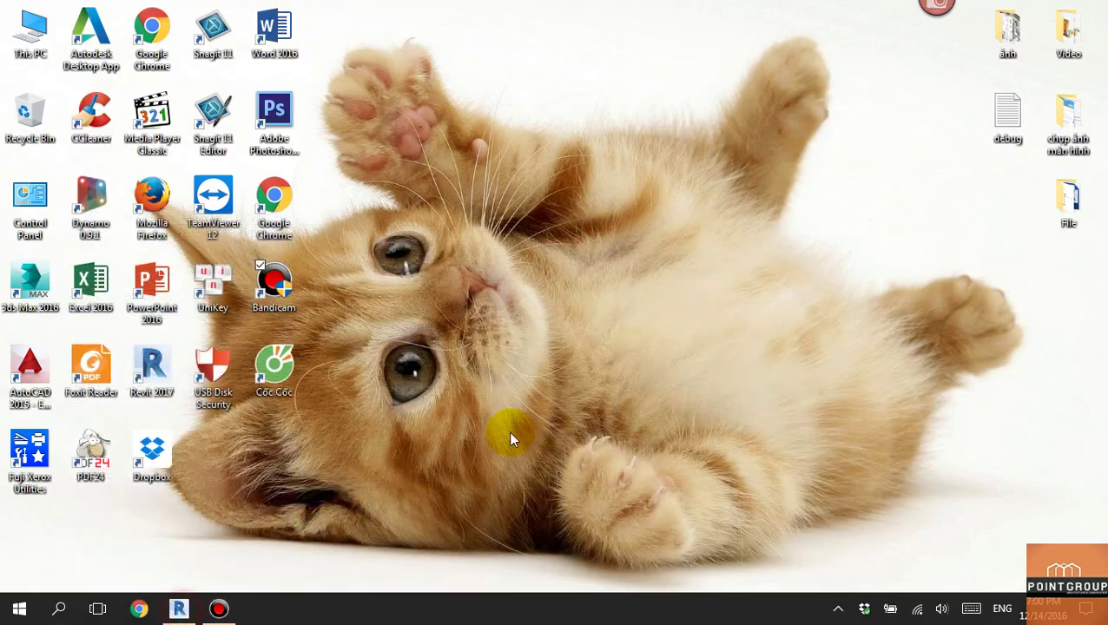
Restore Revit, open the Tầng 2 wall-layout plan and select only the lower B1 desk.
click(189, 608)
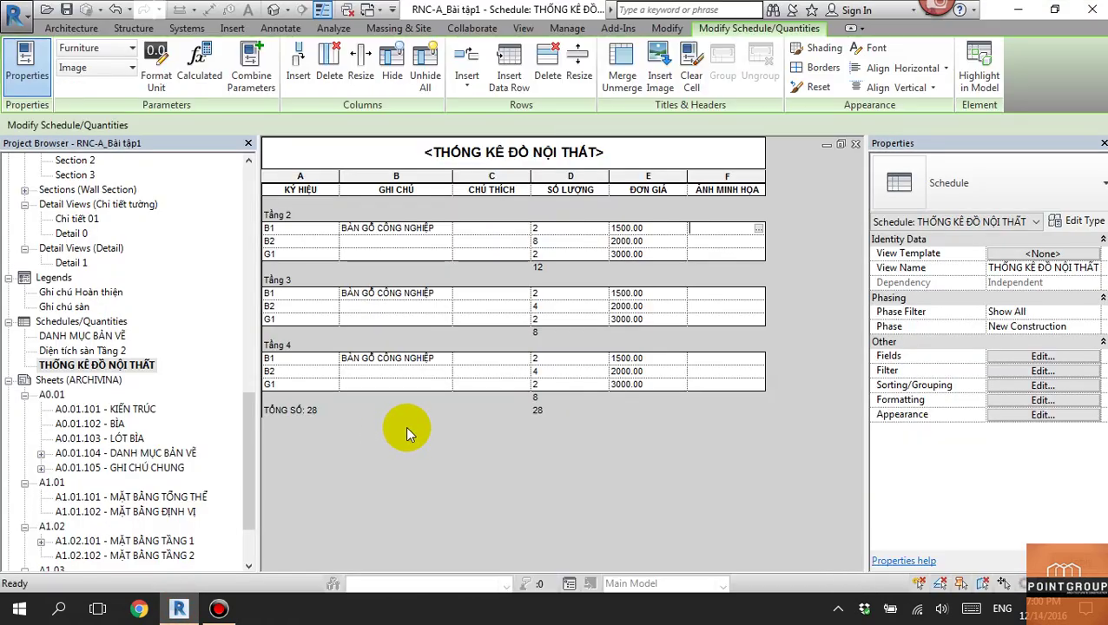
double_click(172, 511)
double_click(183, 524)
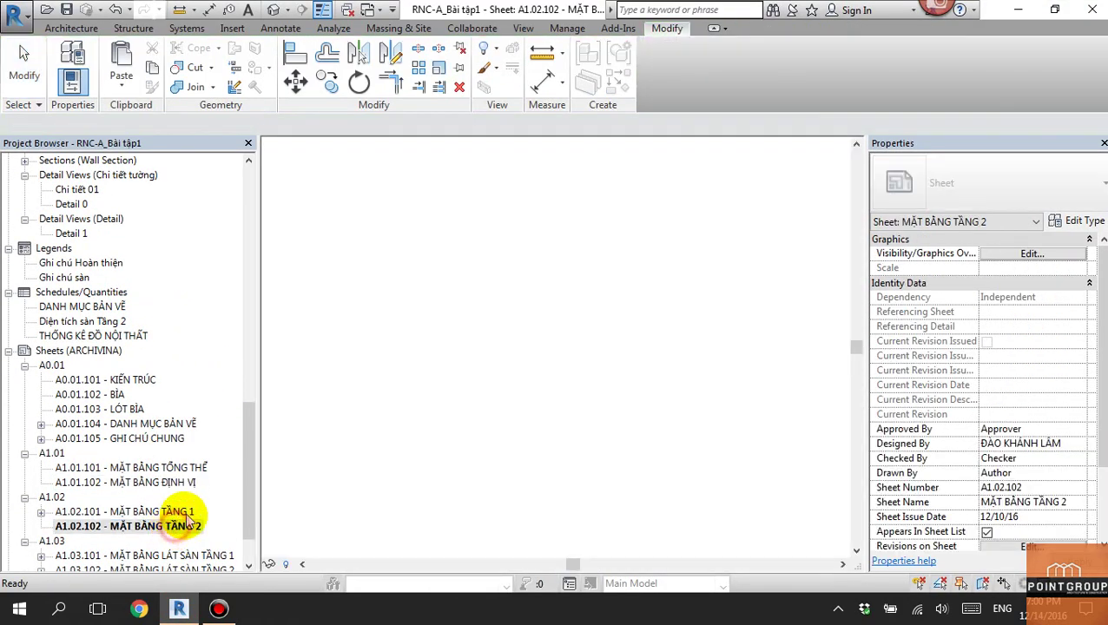
drag(250, 470, 250, 315)
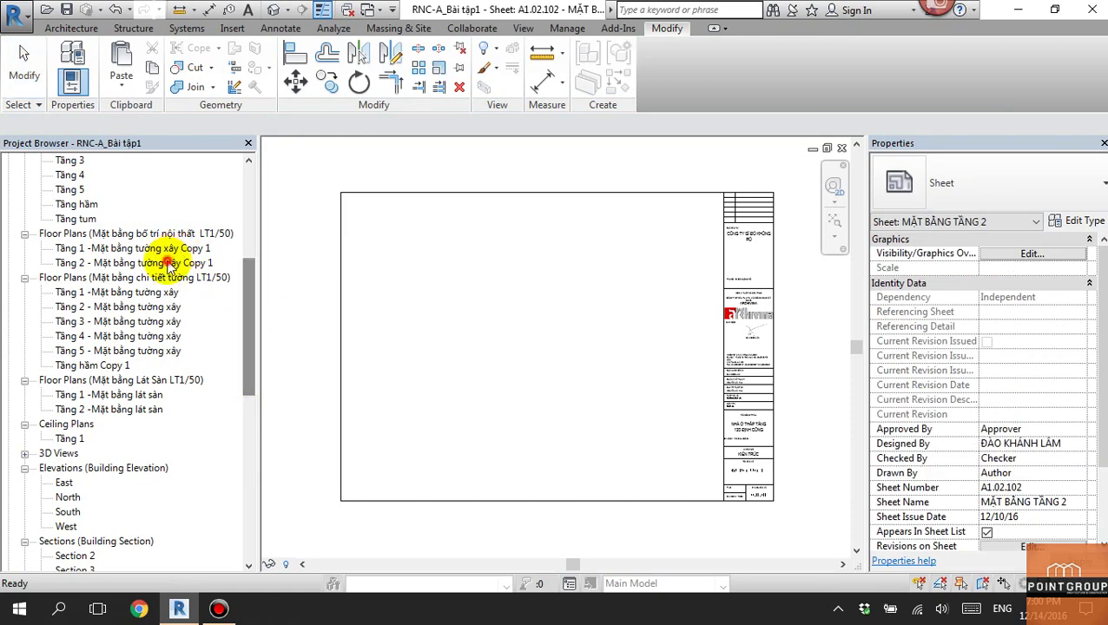
double_click(169, 265)
scroll(607, 365, up, 2)
scroll(660, 365, up, 2)
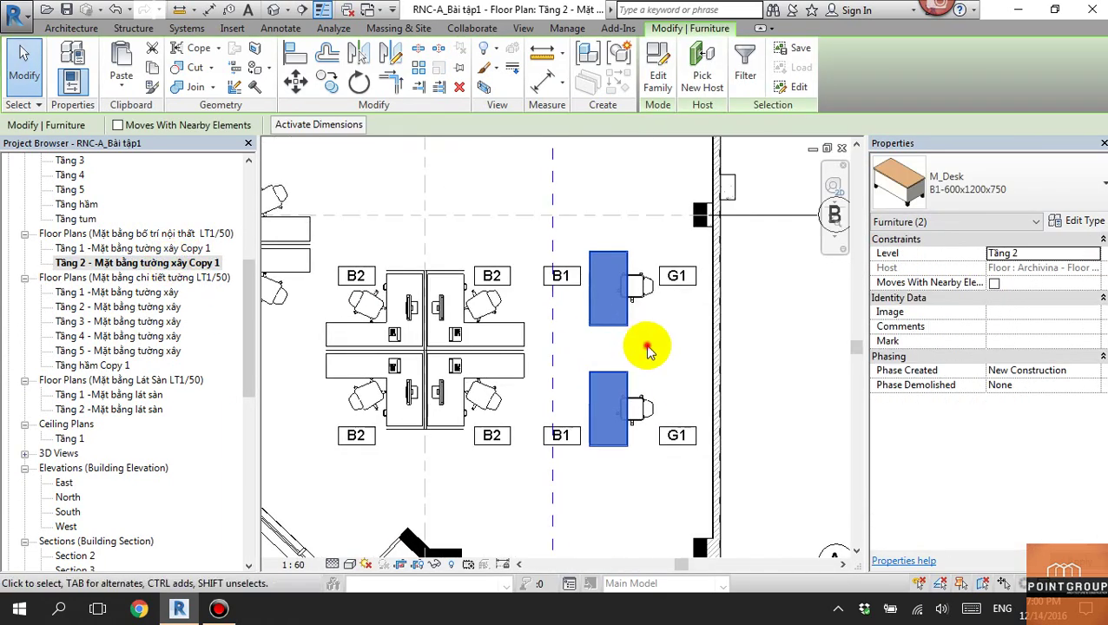
click(647, 349)
click(619, 381)
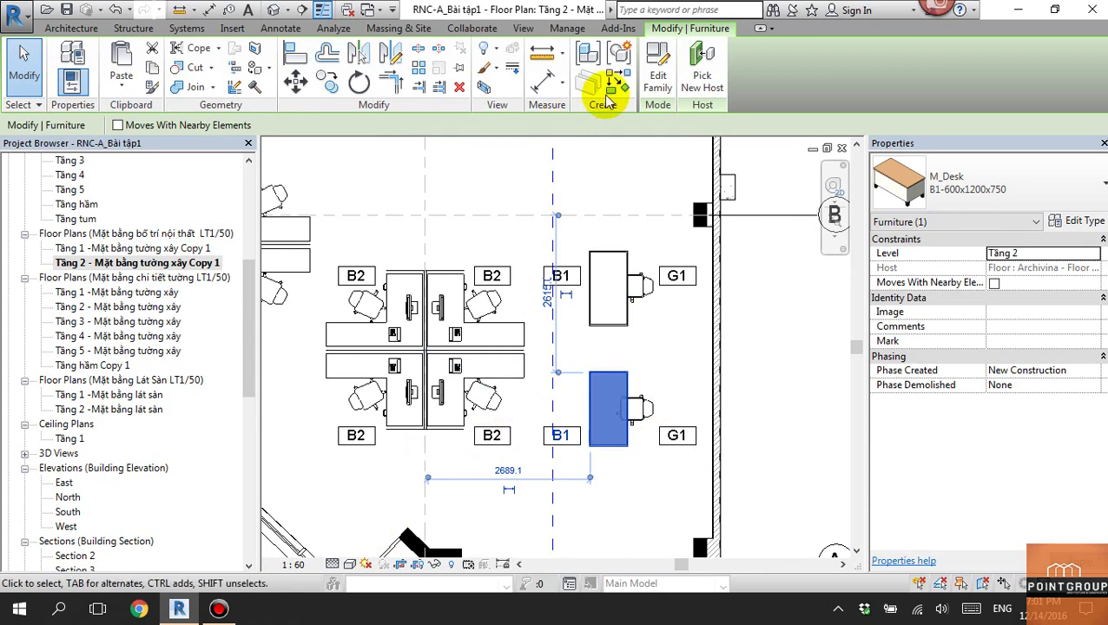
Show the desk in a section-boxed 3D view, zoom in on it, and screenshot it.
click(488, 93)
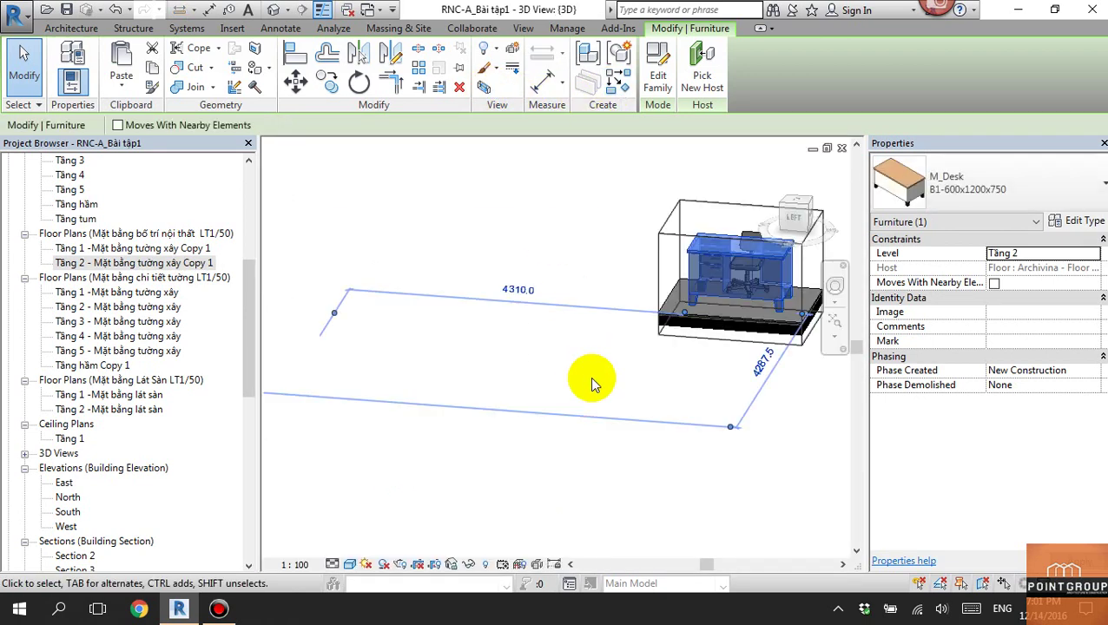
click(630, 371)
mouse_move(471, 455)
shift+middle_down()
mouse_move(297, 450)
mouse_move(638, 388)
mouse_move(477, 428)
mouse_move(616, 395)
shift+middle_up()
scroll(617, 395, up, 2)
scroll(613, 374, up, 2)
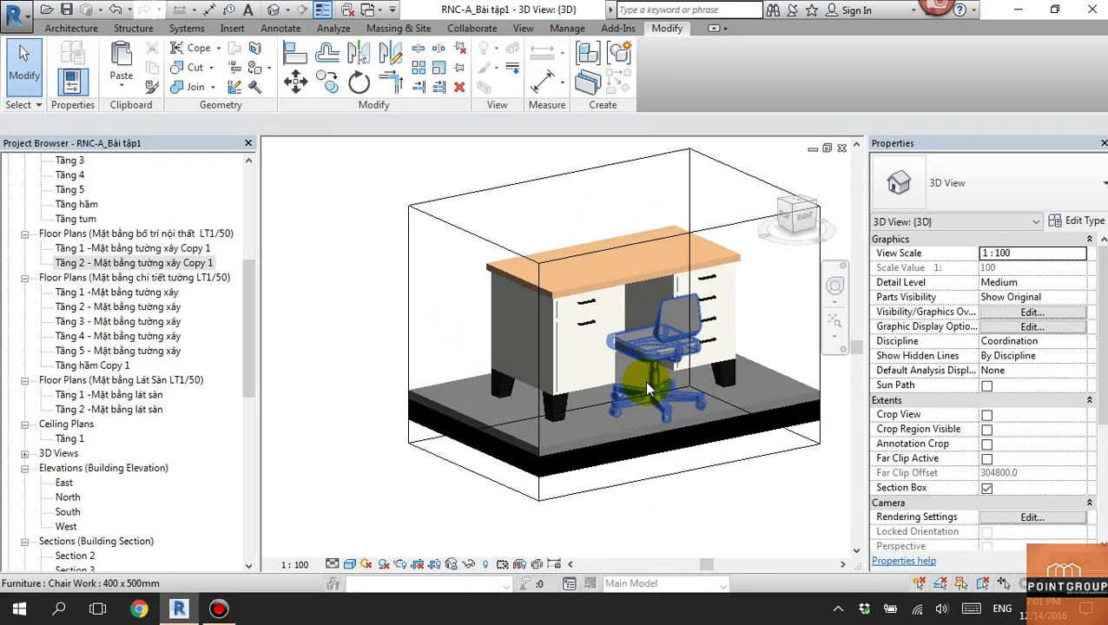
scroll(642, 374, up, 2)
scroll(590, 420, up, 1)
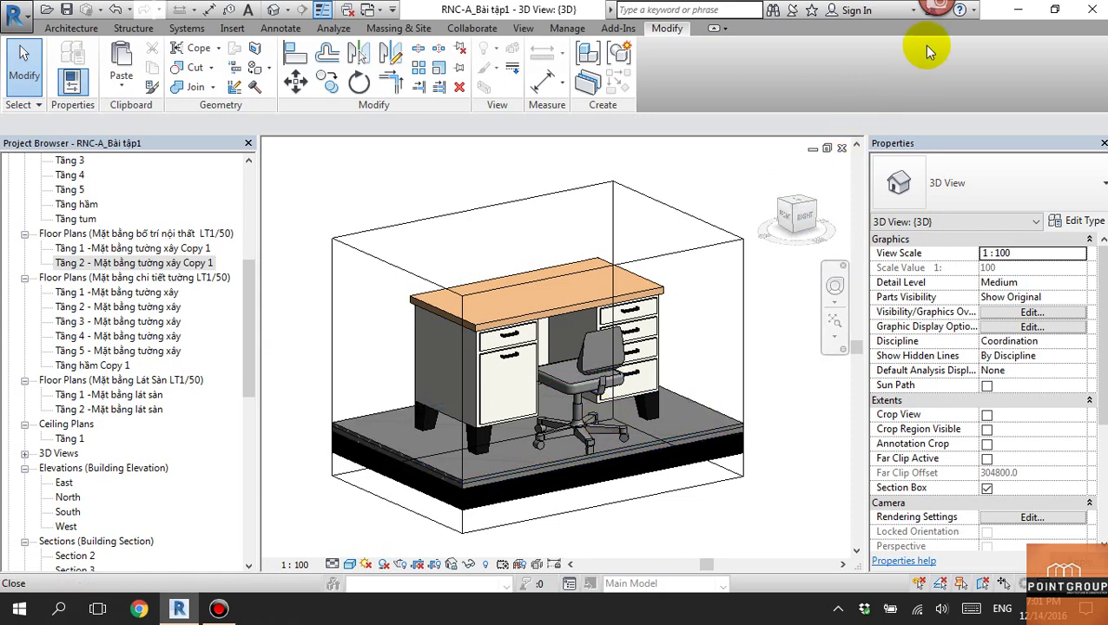
click(833, 287)
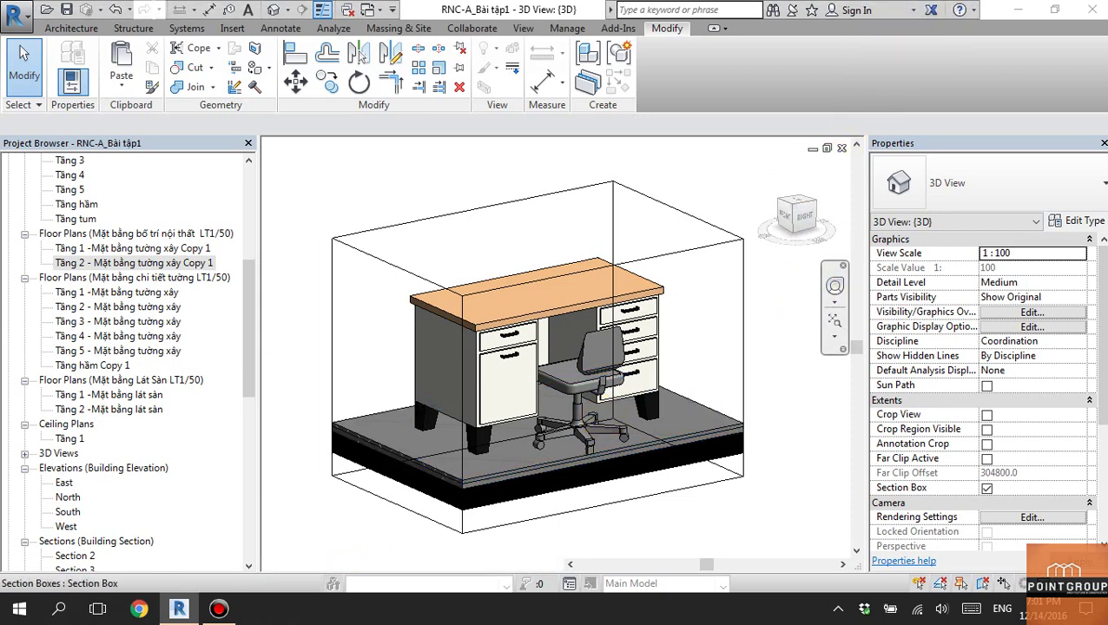
key(Escape)
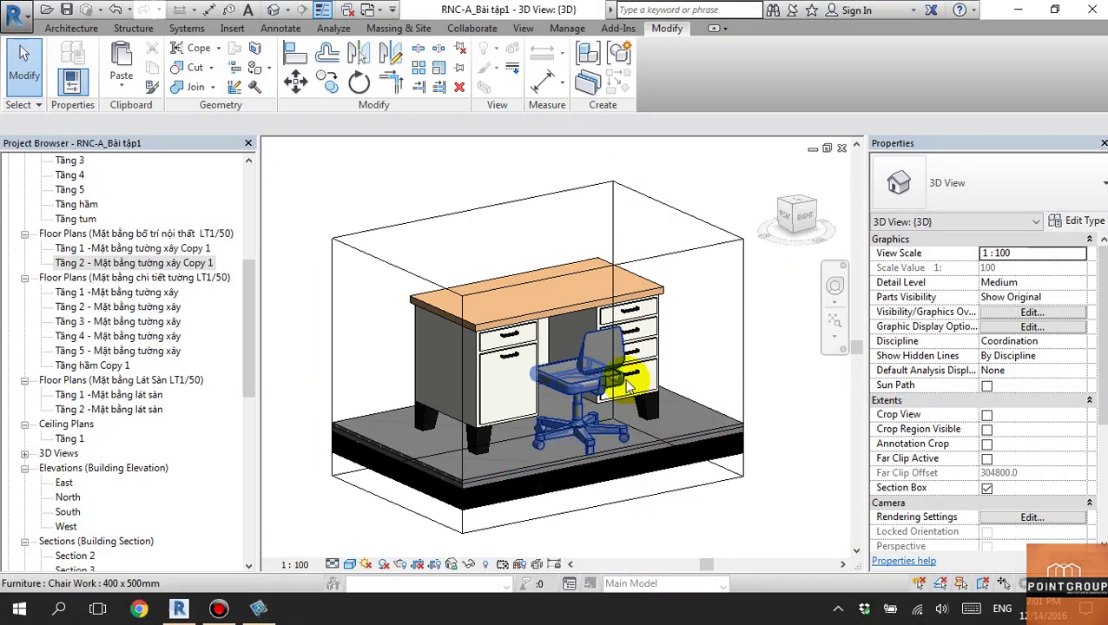
key(Print)
Save the capture to the Desktop as PNG 2016-12-14_19-01-15, then minimize Snagit.
click(621, 376)
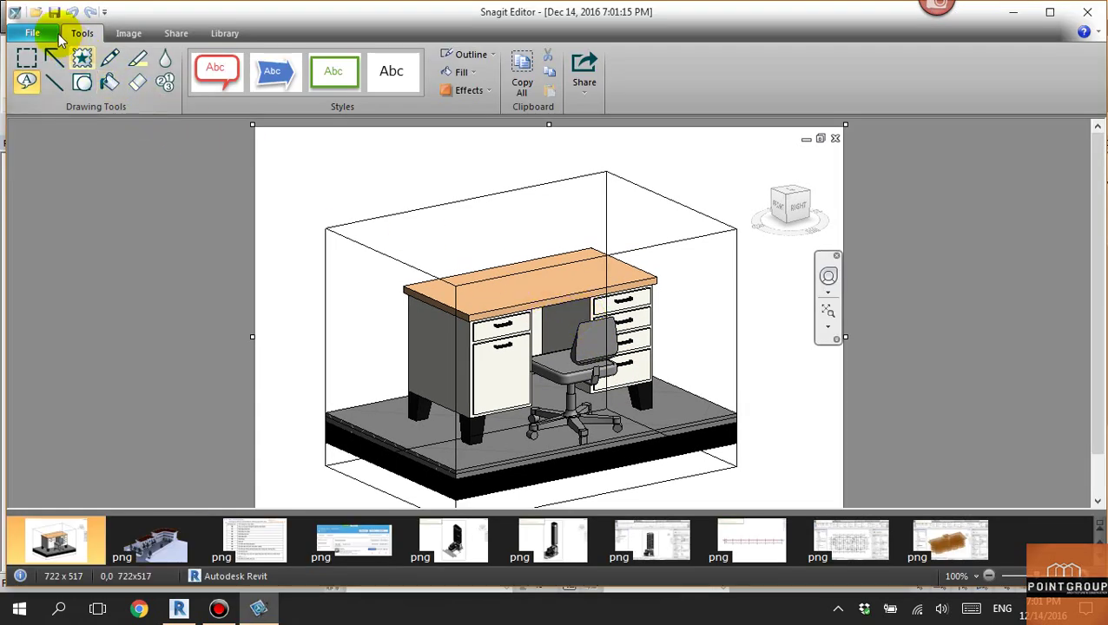
click(32, 33)
click(62, 208)
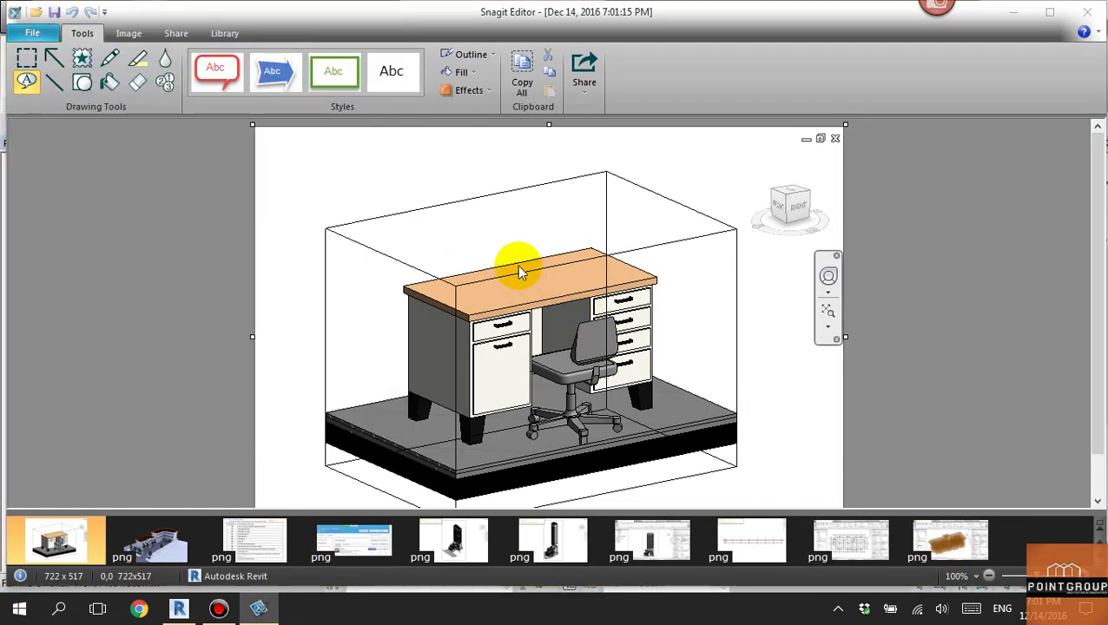
click(260, 236)
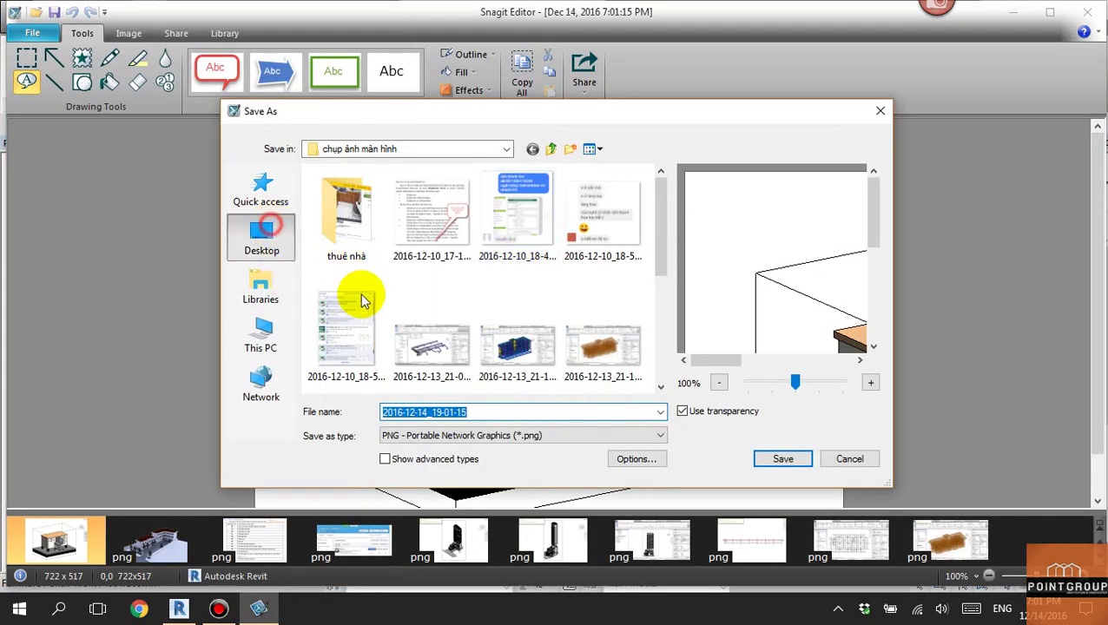
click(778, 458)
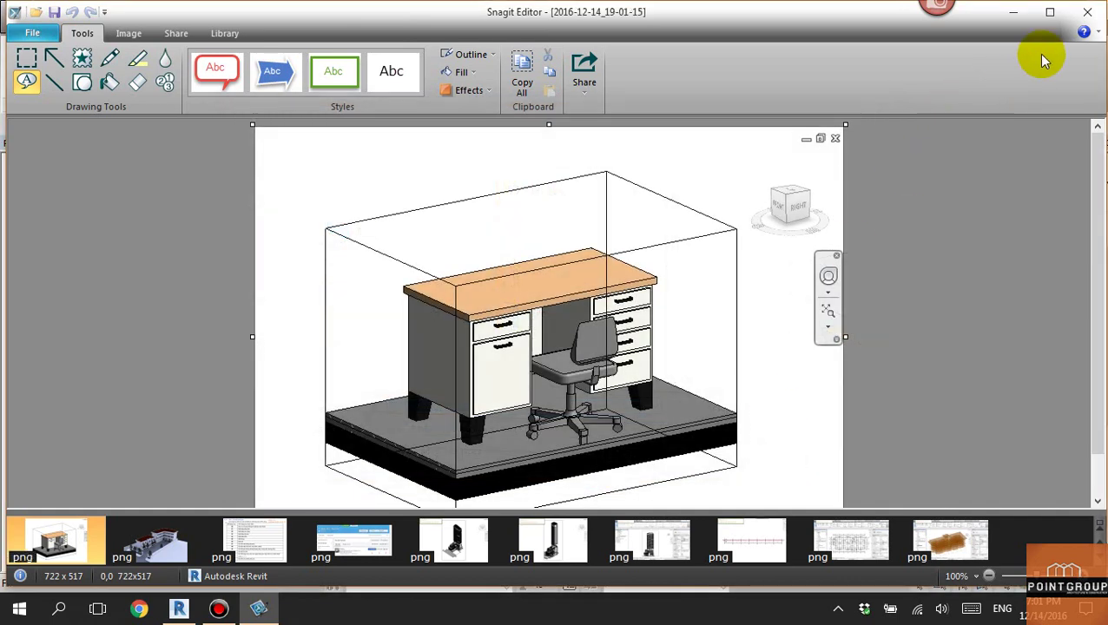
click(1022, 17)
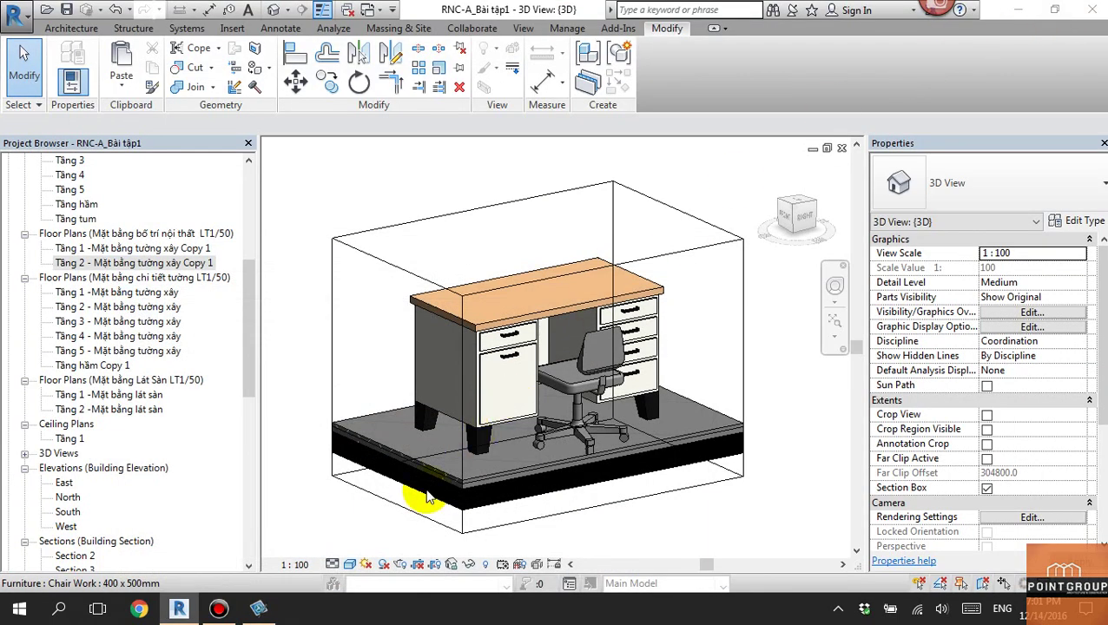
Set B1's image in the THỐNG KÊ ĐỒ NỘI THẤT schedule to Desktop's 2016-12-14_19-01-15.png.
drag(249, 331, 248, 460)
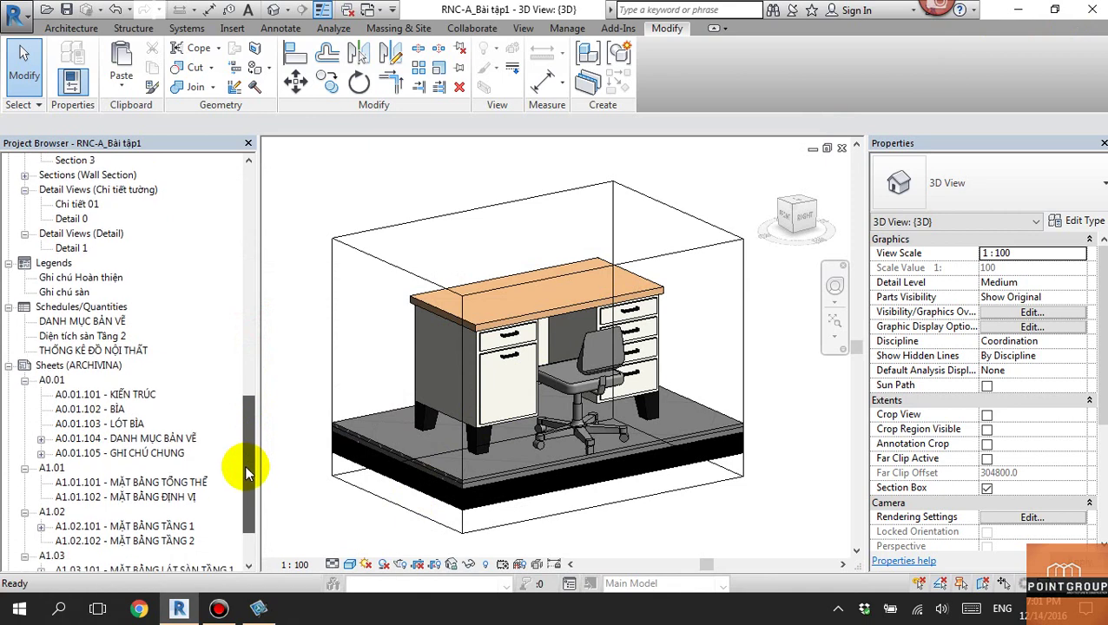
double_click(131, 351)
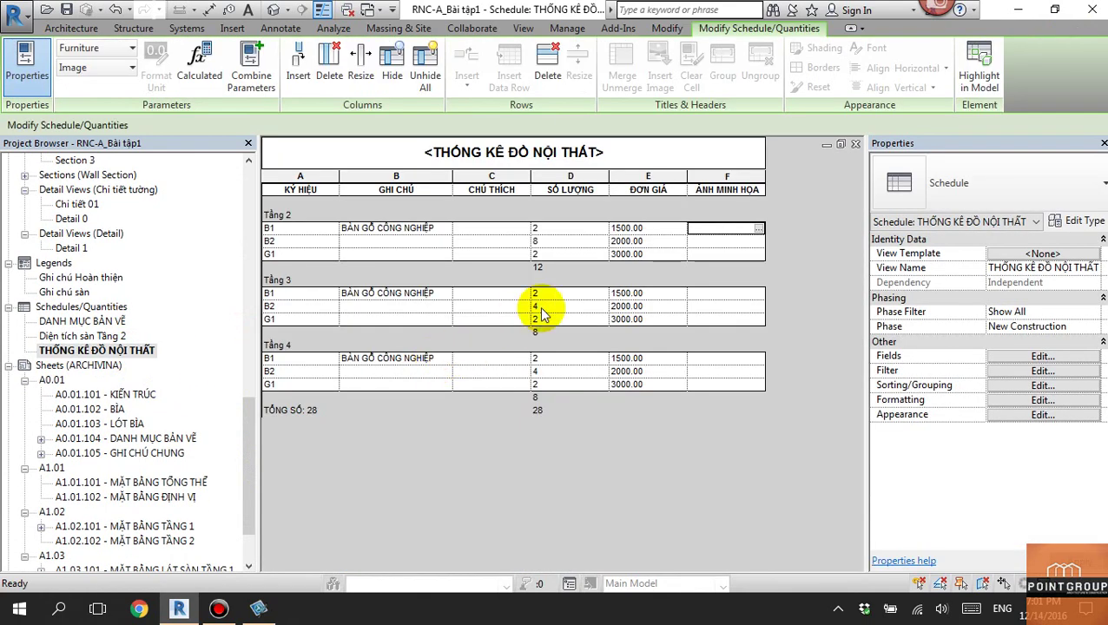
click(759, 229)
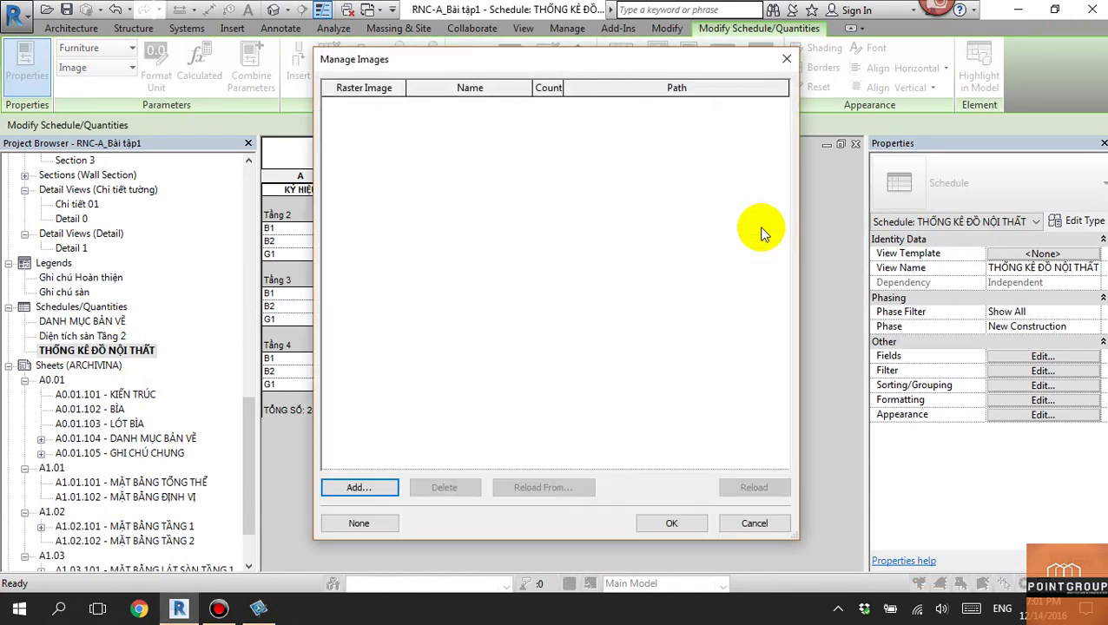
click(382, 488)
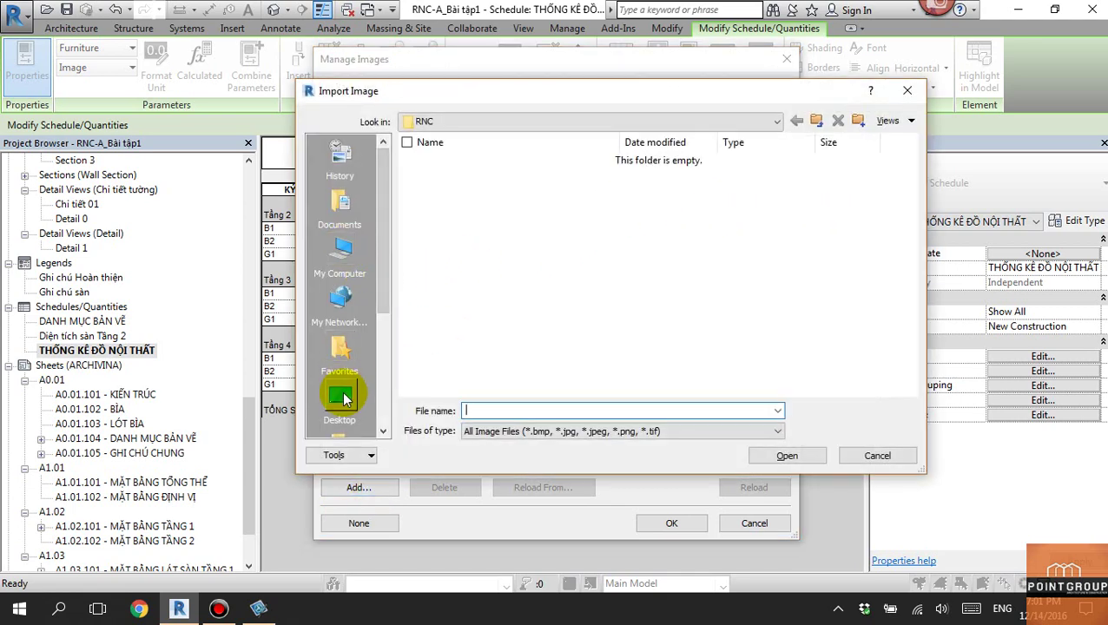
click(341, 398)
click(502, 292)
click(784, 455)
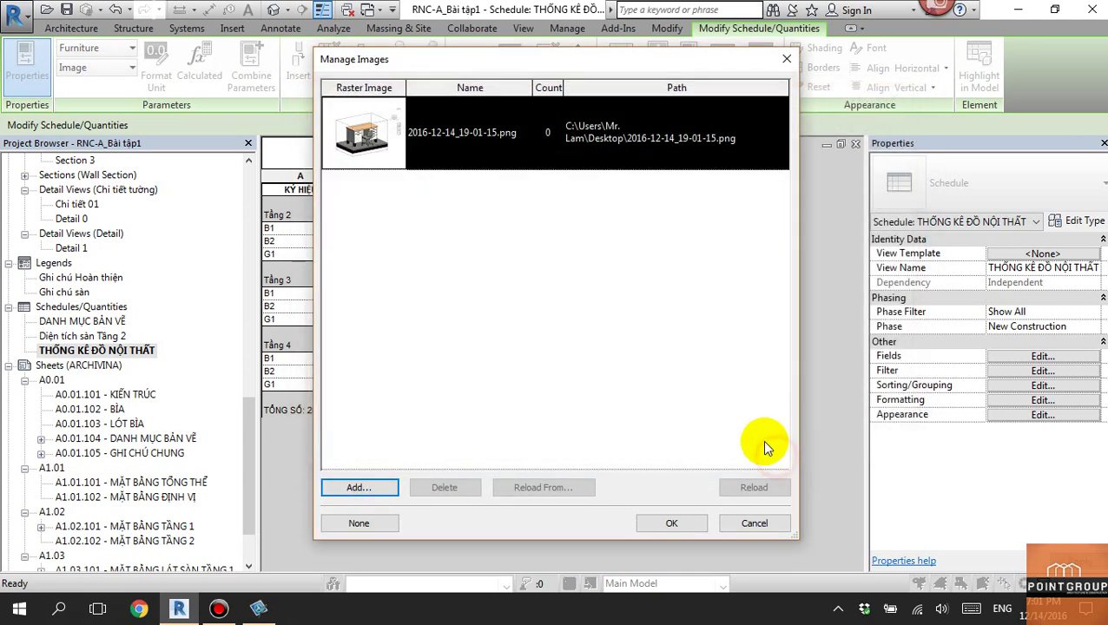
click(669, 523)
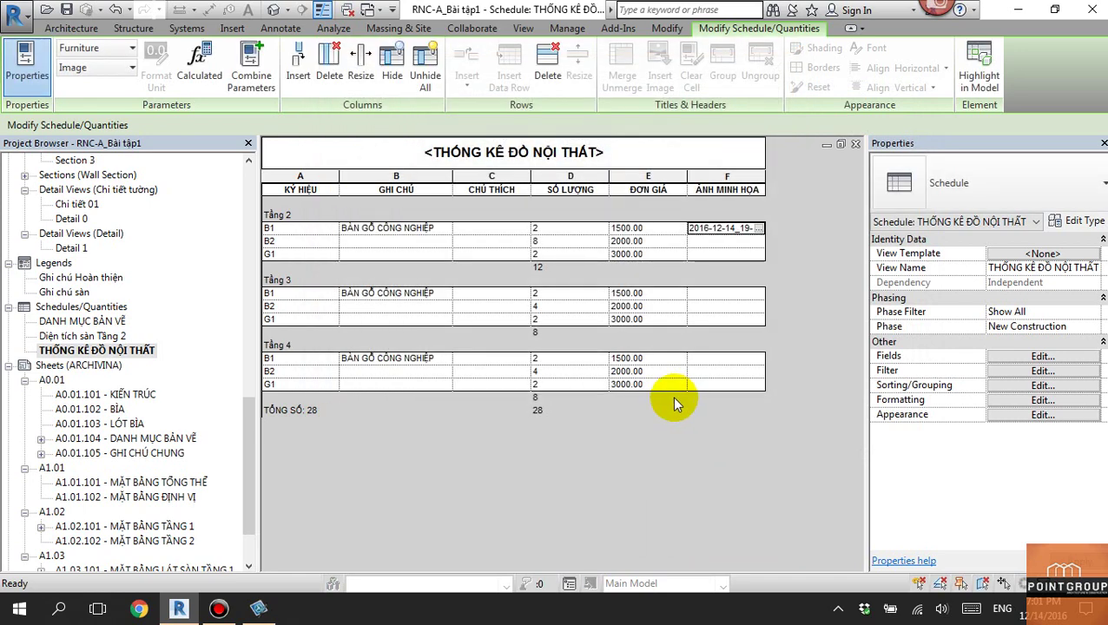
drag(249, 436, 247, 518)
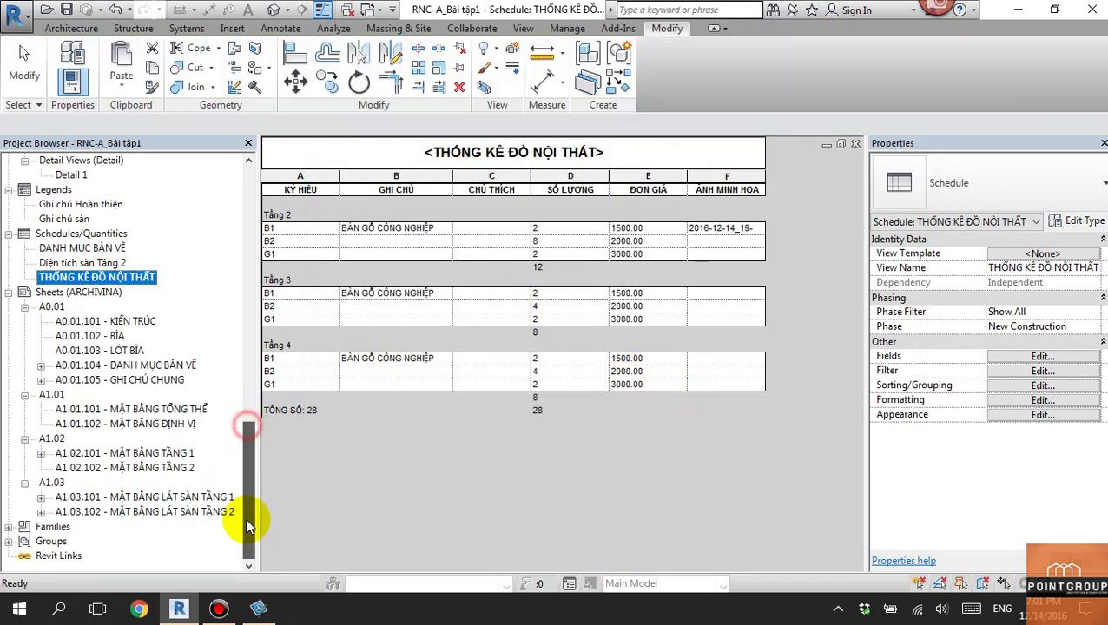
From sheet A1.03.102, create new sheet A1.03.103 with the Archivina titleblock.
double_click(185, 513)
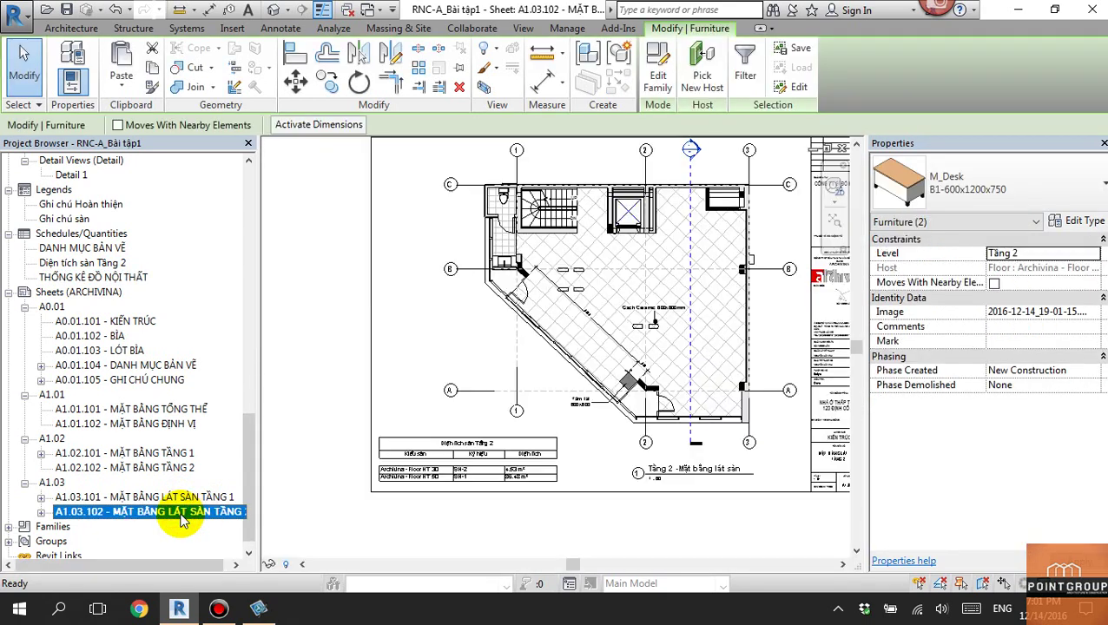
click(474, 368)
scroll(481, 314, down, 2)
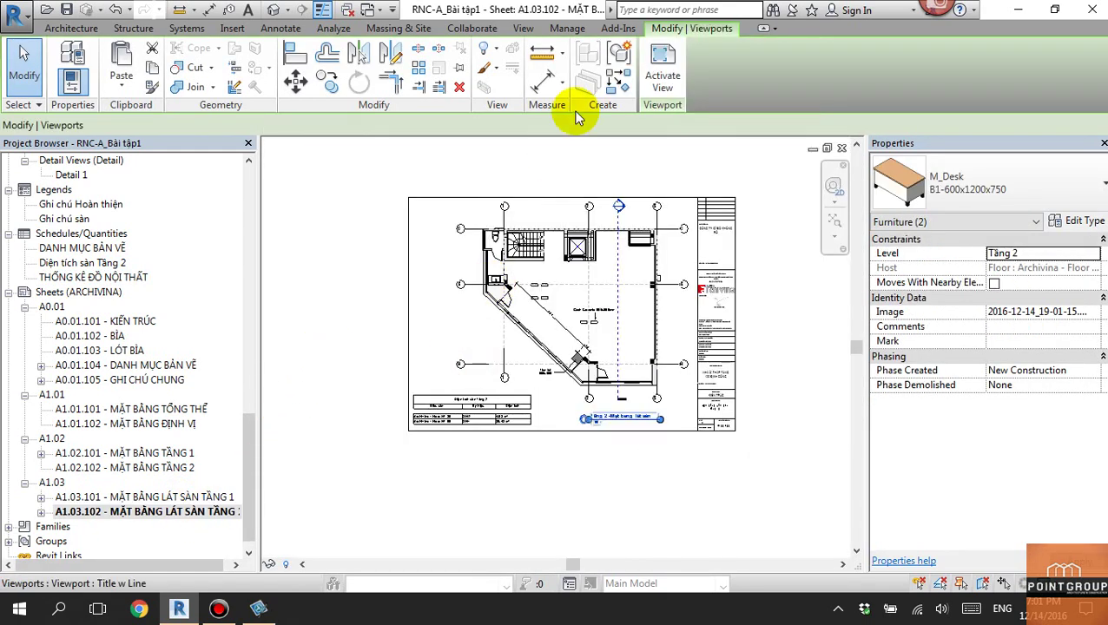
click(523, 28)
click(847, 50)
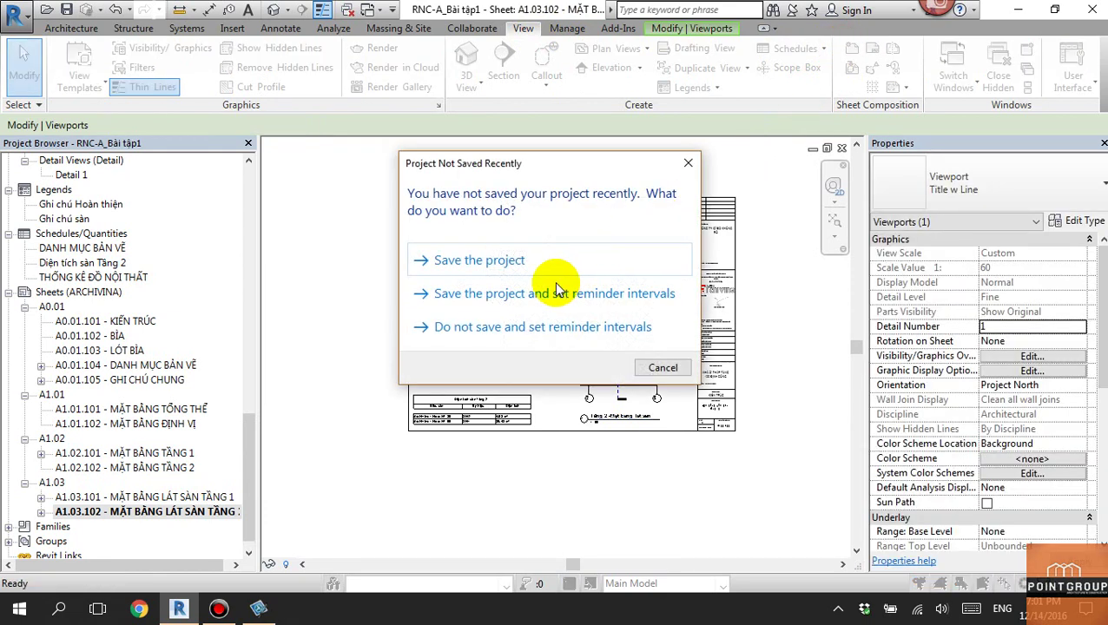
click(691, 168)
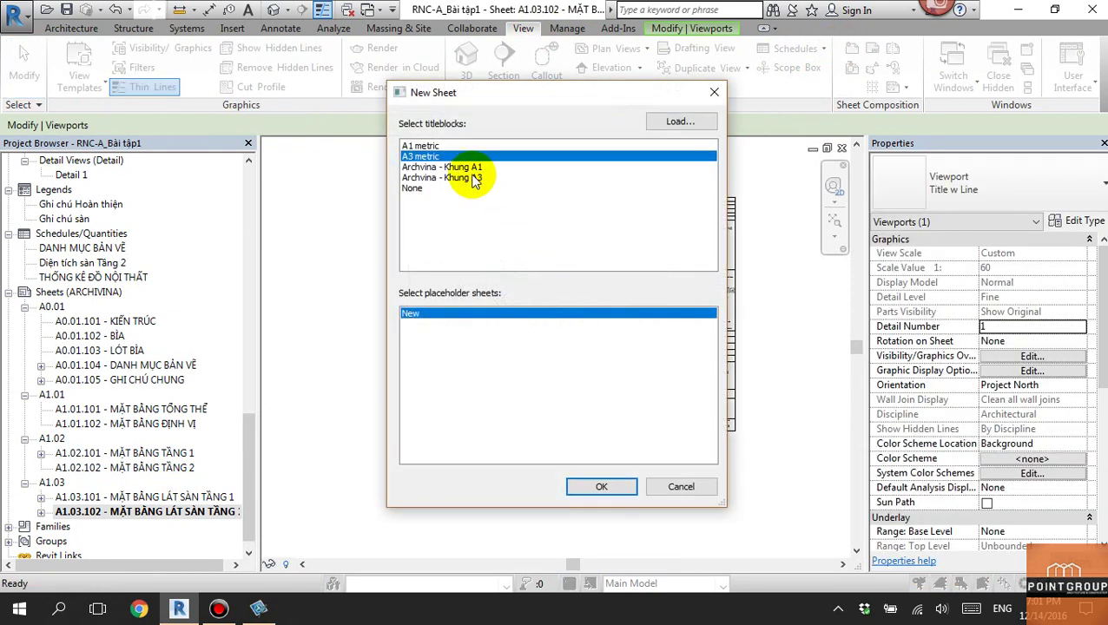
click(597, 488)
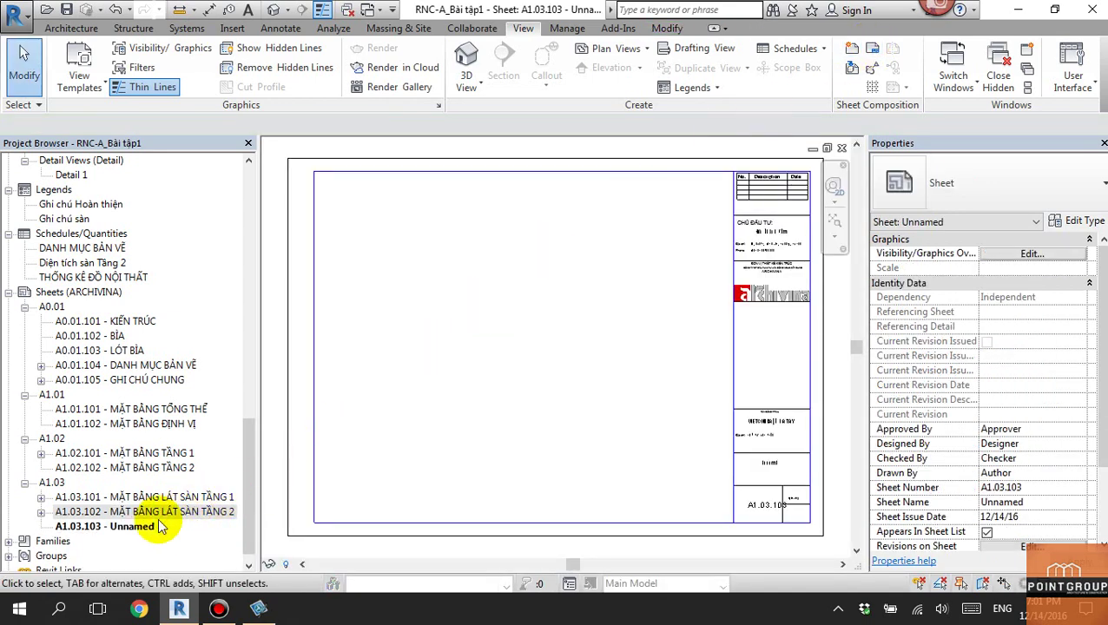
Renumber the new sheet A1.04.101 and name it MẶT BẰNG BỐ TRÍ NỘI THẤT TẦNG 1.
right_click(139, 526)
click(198, 425)
text(A1.04.101)
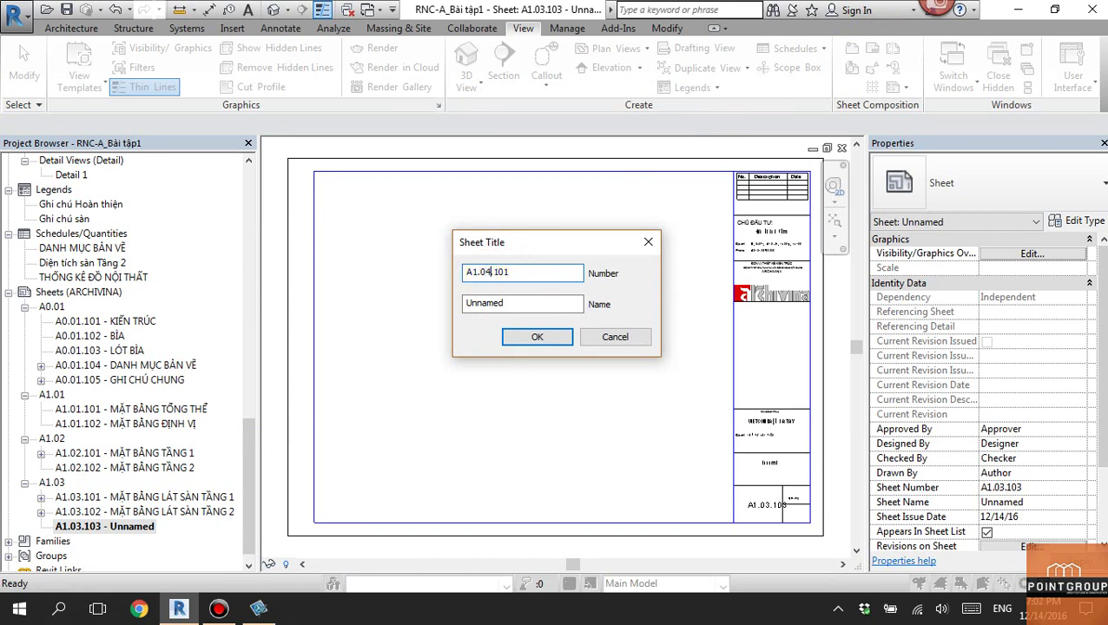
key(Tab)
text(MẶT)
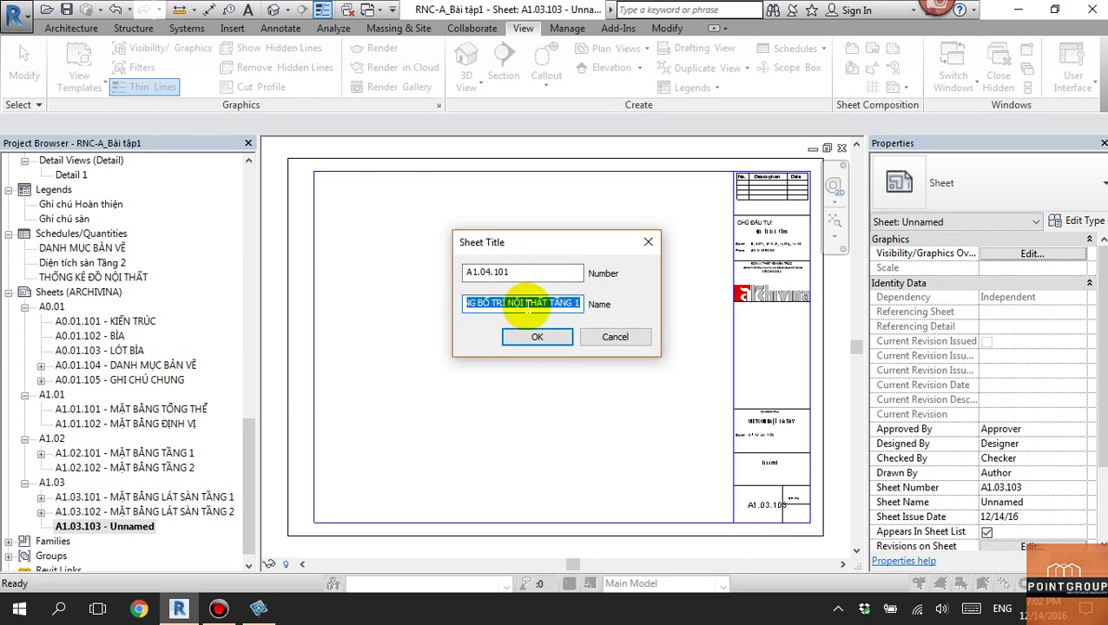
click(537, 337)
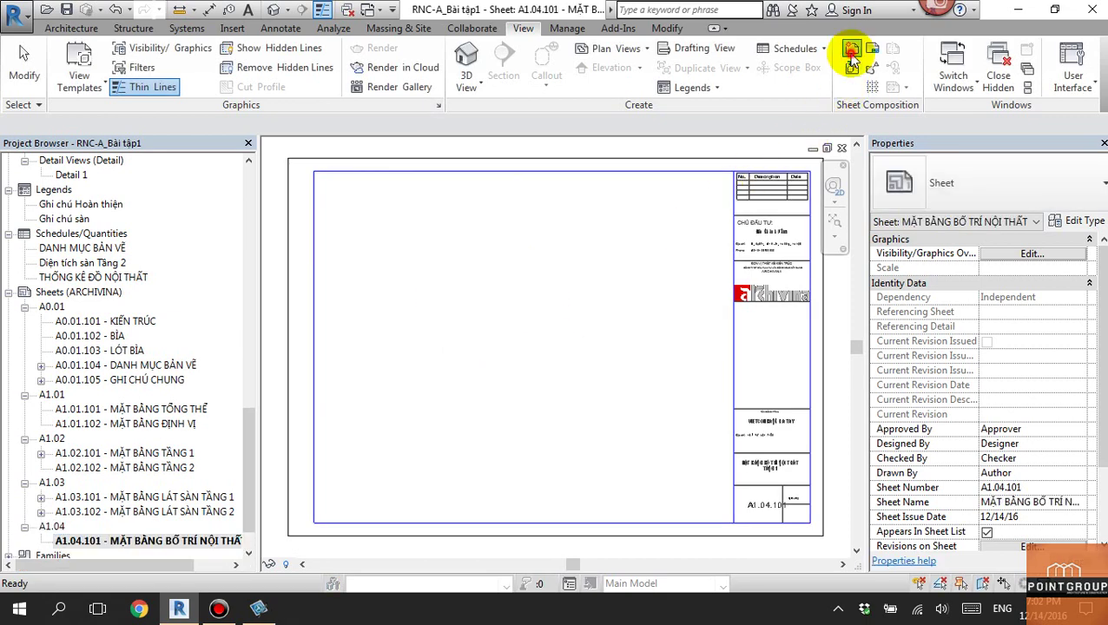
Create sheet A1.04.102 and give it the pasted MẶT BẰNG BỐ TRÍ NỘI THẤT name.
click(851, 54)
click(602, 486)
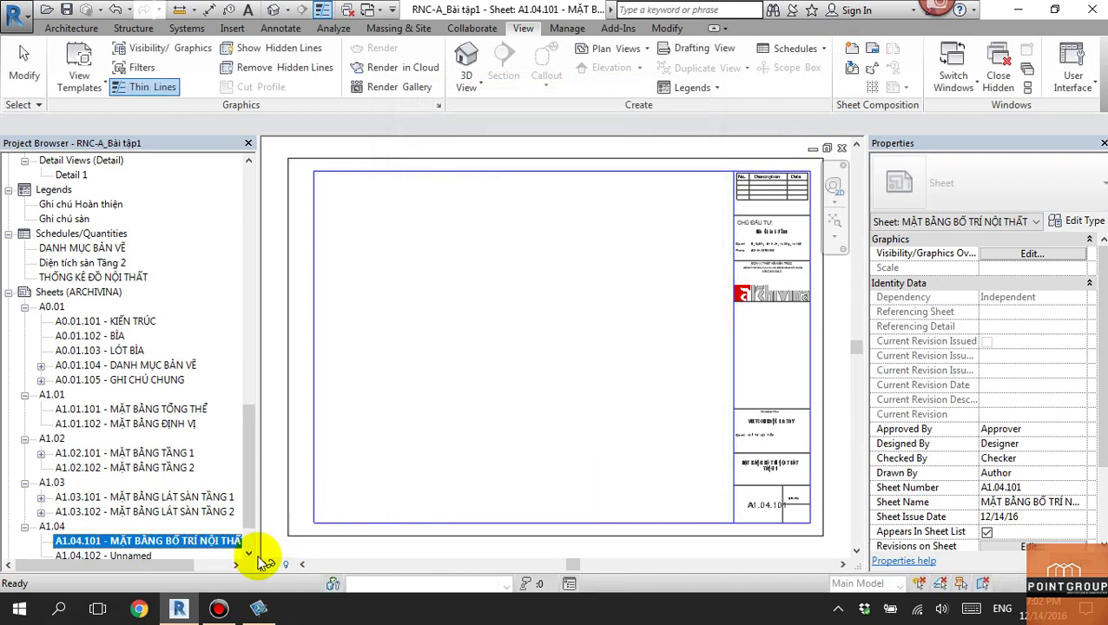
click(134, 555)
right_click(139, 556)
click(188, 453)
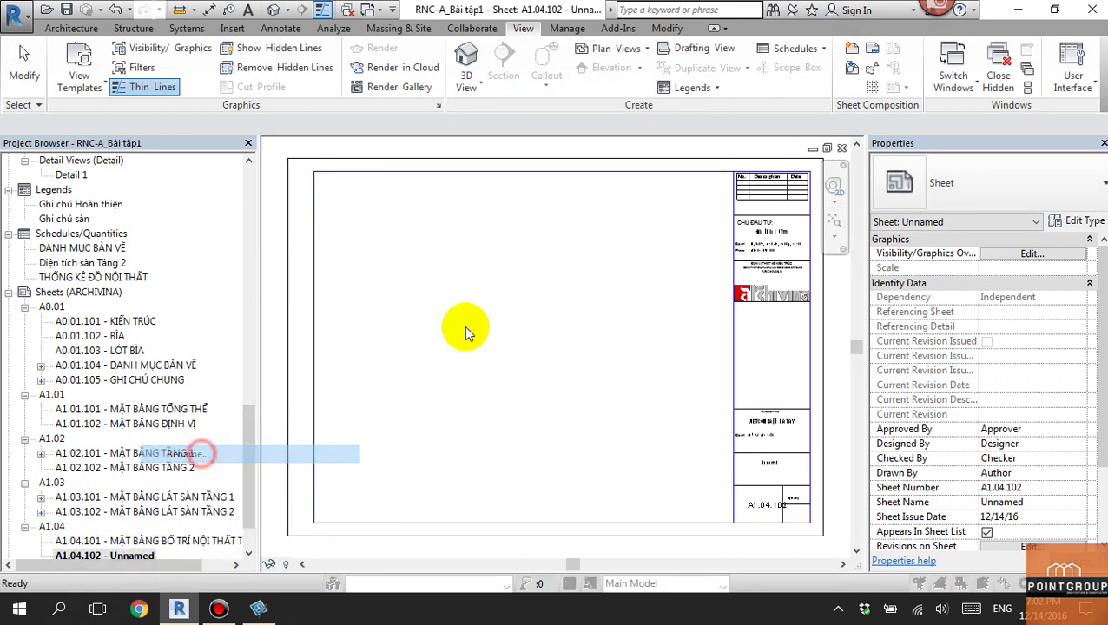
key(Tab)
key(ctrl+v)
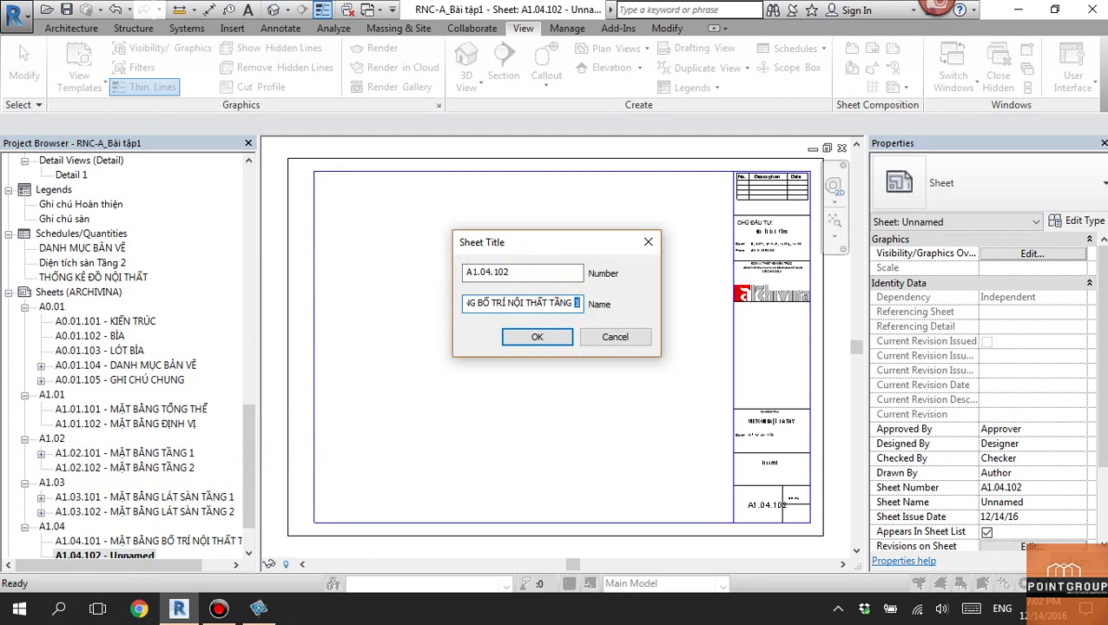
click(552, 338)
scroll(560, 337, down, 2)
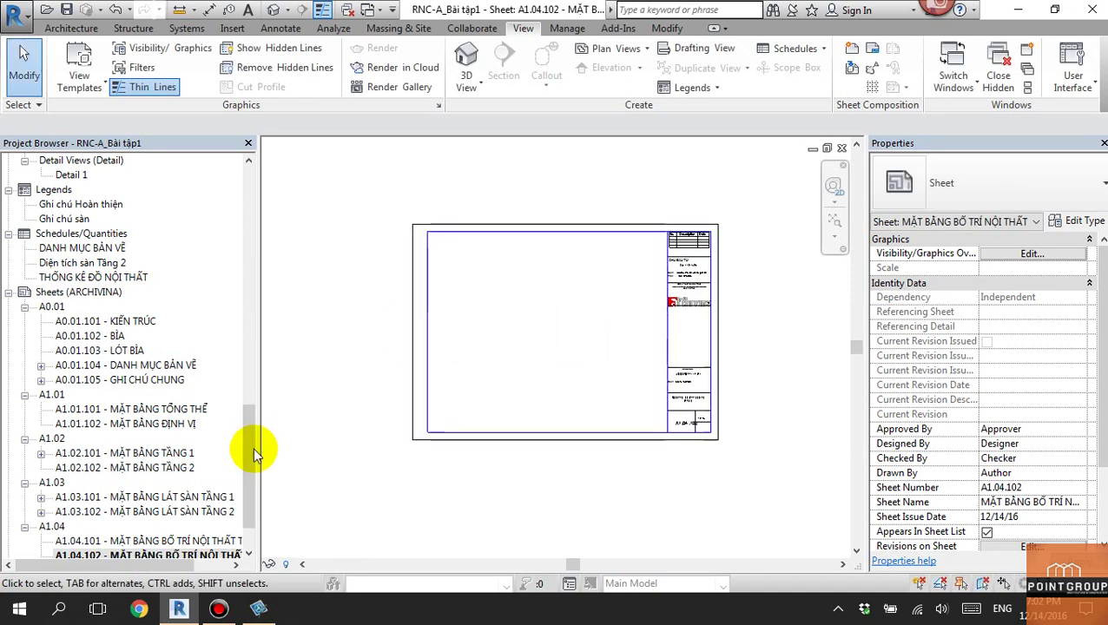
Place the Tầng 2 furniture floor-plan viewport on sheet A1.04.102.
drag(248, 426, 248, 240)
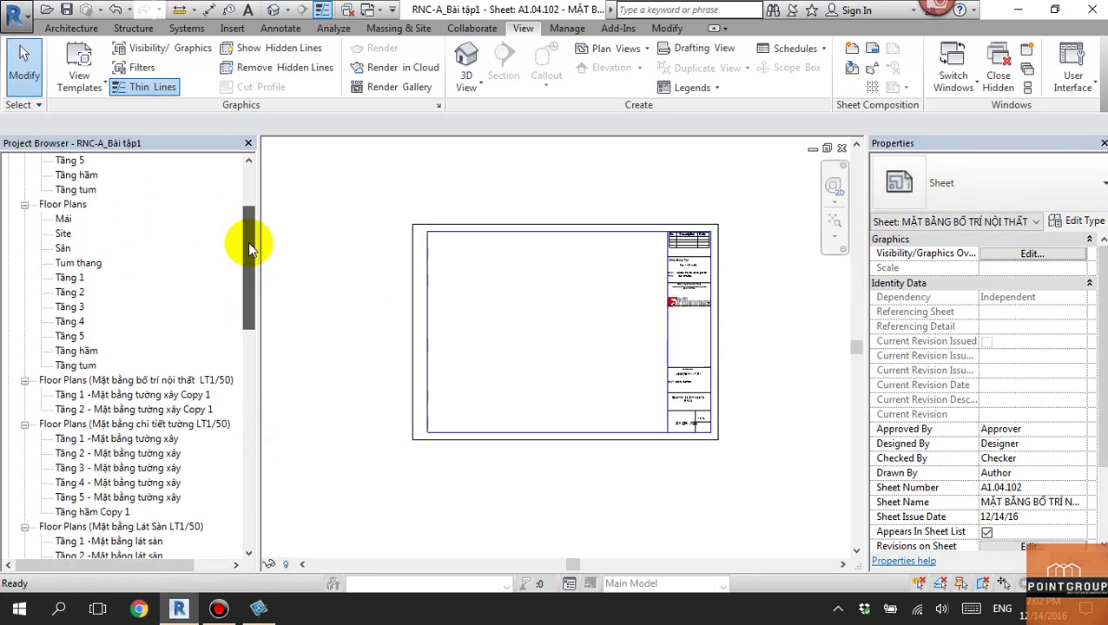
drag(187, 414, 491, 391)
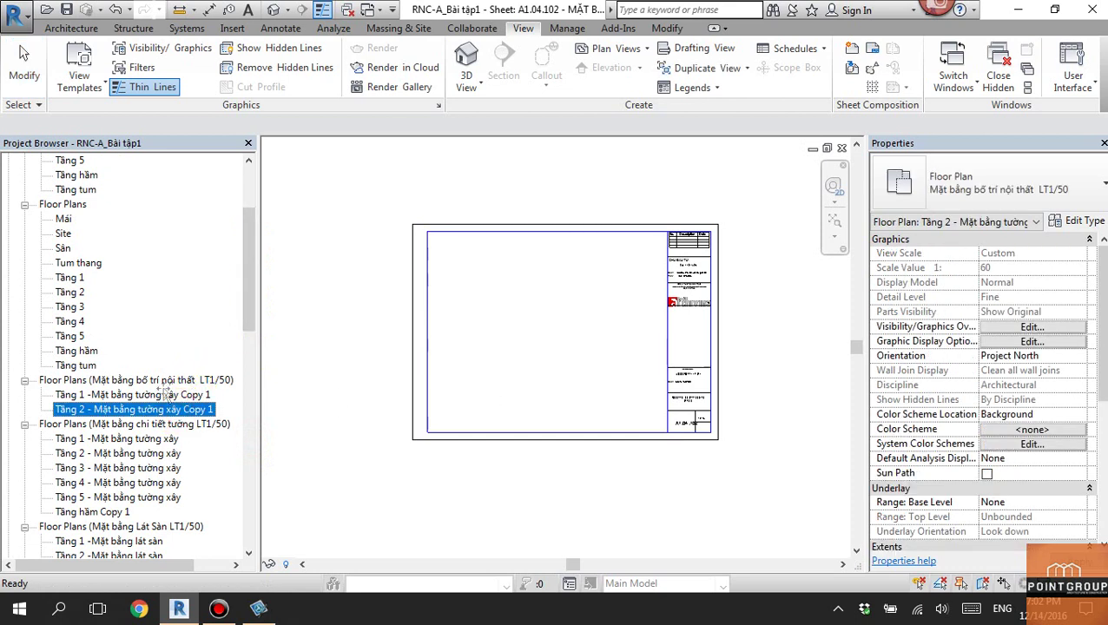
scroll(174, 469, down, 1)
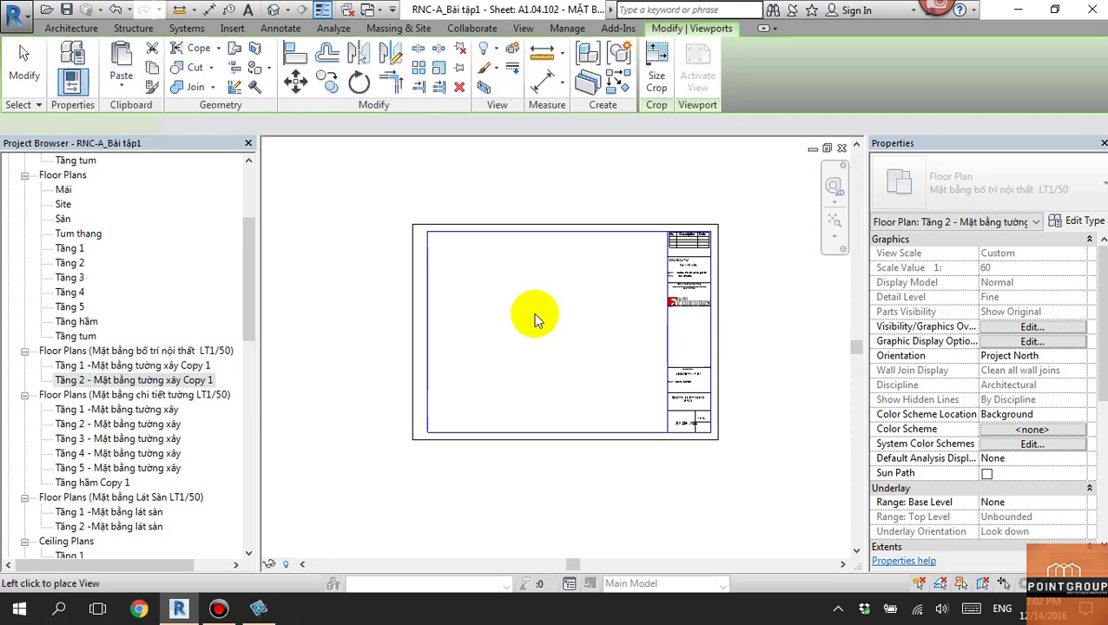
click(542, 316)
scroll(545, 320, up, 2)
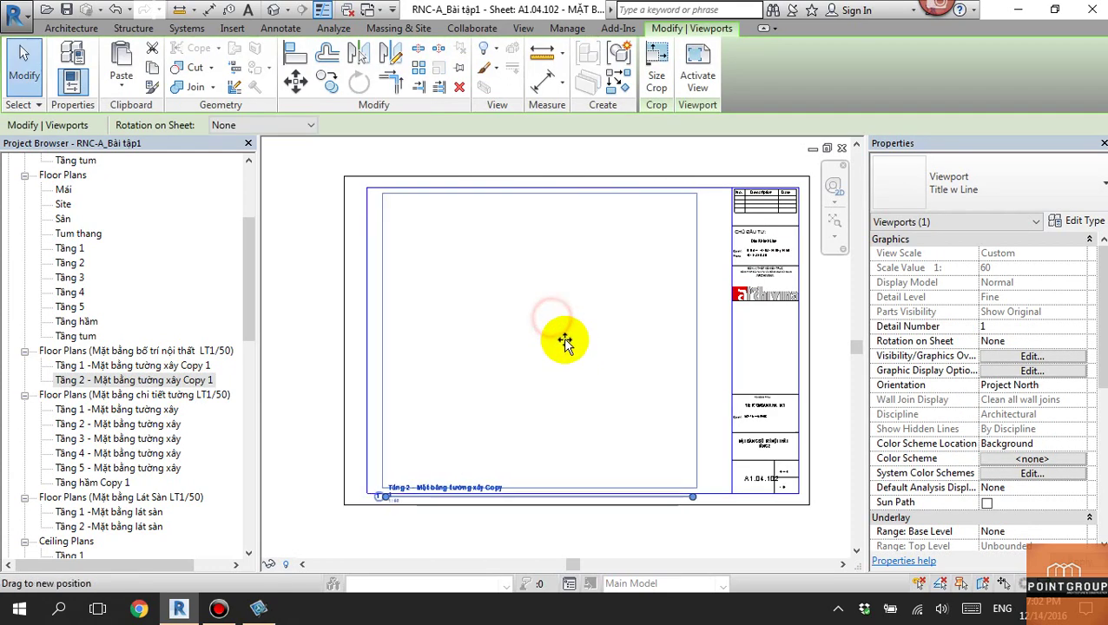
drag(554, 341, 556, 343)
Move the floor plan and its title up and right, then pick up the THỐNG KÊ ĐỒ NỘI THẤT schedule.
click(607, 514)
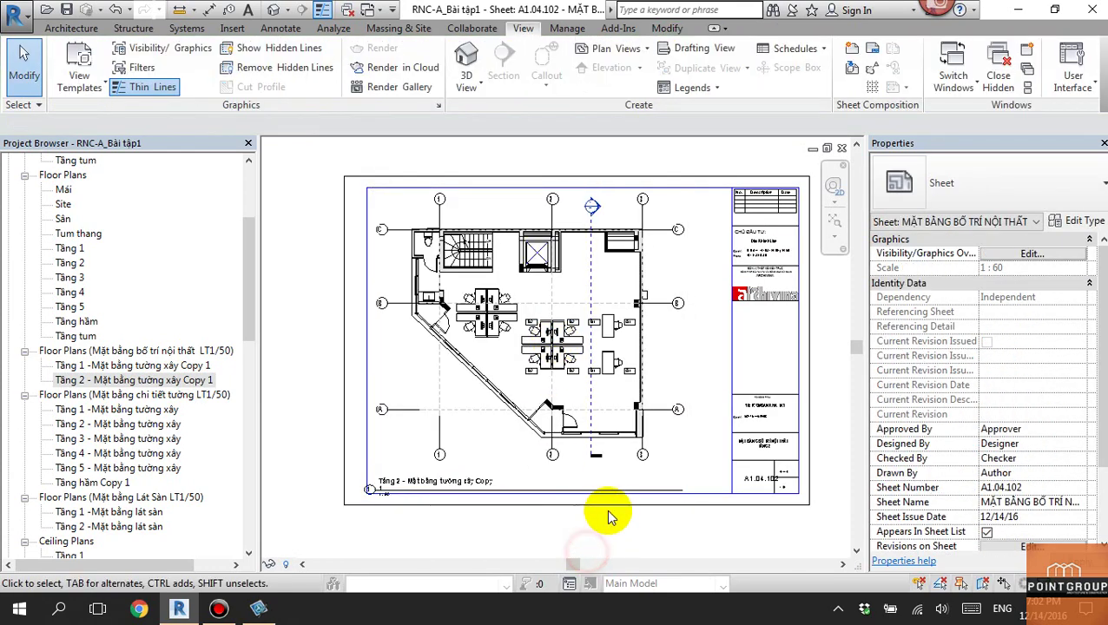
click(451, 475)
drag(451, 475, 564, 445)
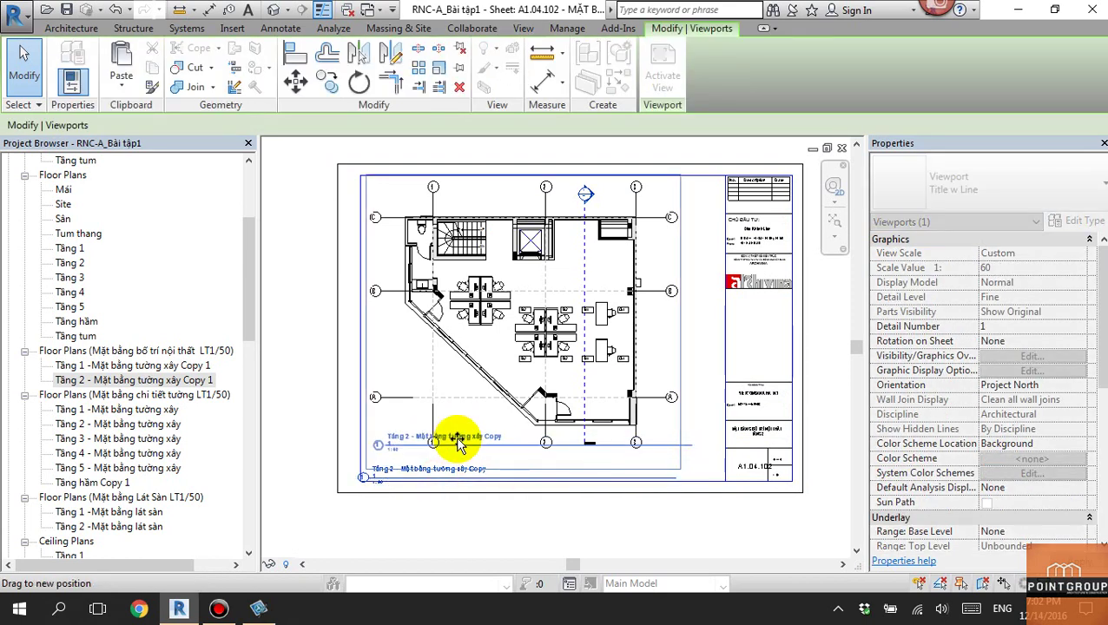
drag(577, 388, 646, 341)
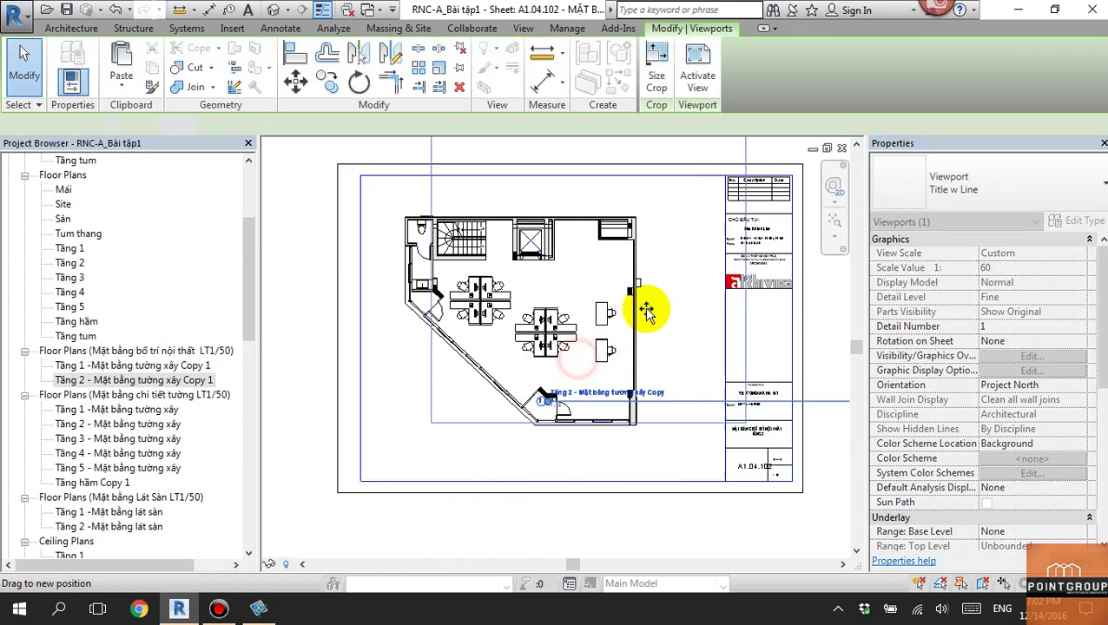
click(586, 513)
drag(252, 302, 252, 433)
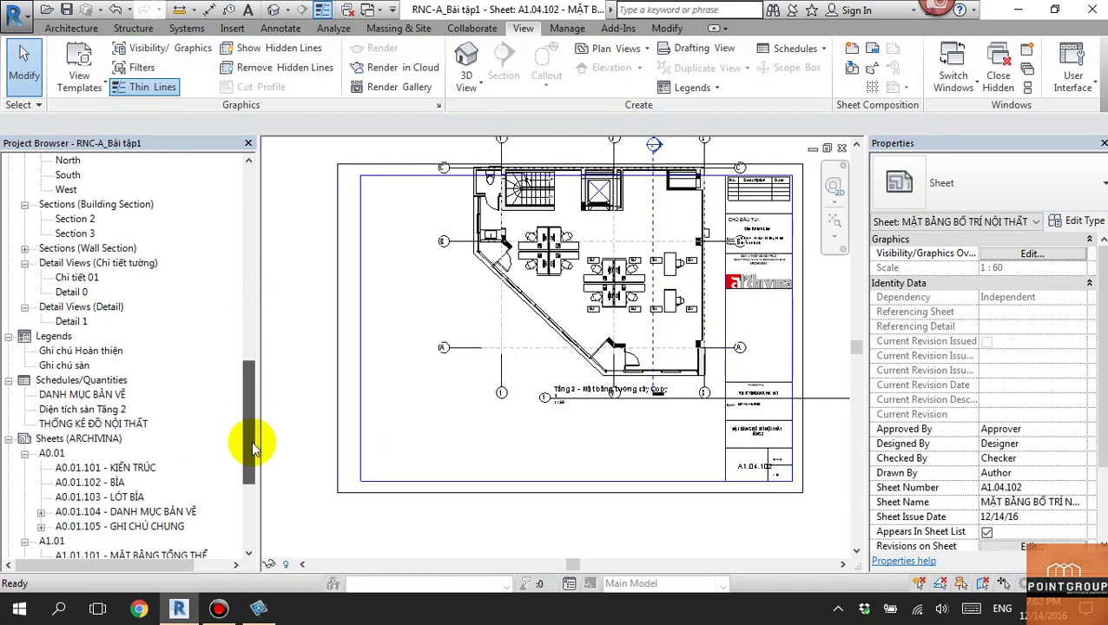
click(139, 423)
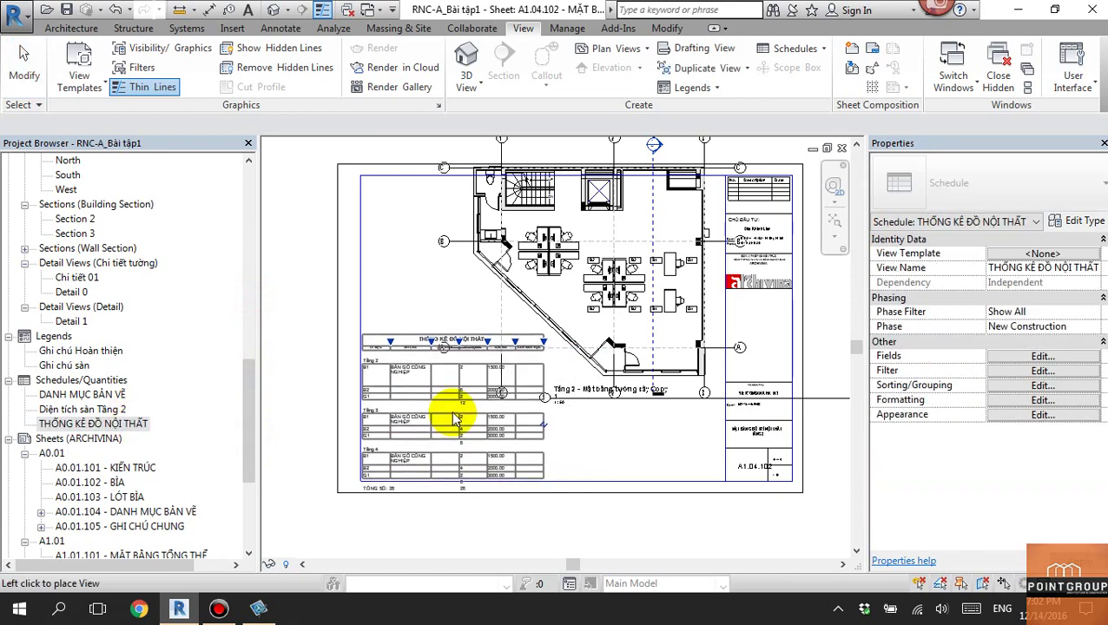
Place the THỐNG KÊ ĐỒ NỘI THẤT schedule on the sheet and widen its columns.
click(440, 344)
scroll(431, 339, up, 3)
drag(429, 336, 493, 338)
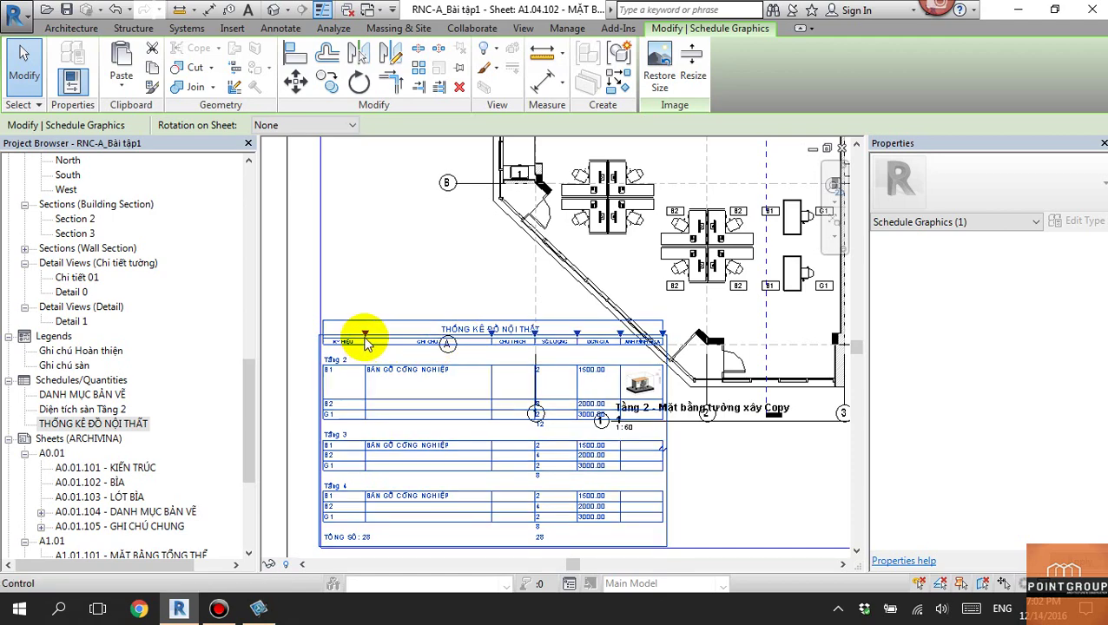
mouse_move(364, 336)
mouse_down()
mouse_move(397, 337)
mouse_move(371, 339)
mouse_up()
scroll(648, 387, up, 4)
scroll(648, 393, down, 2)
scroll(566, 257, down, 1)
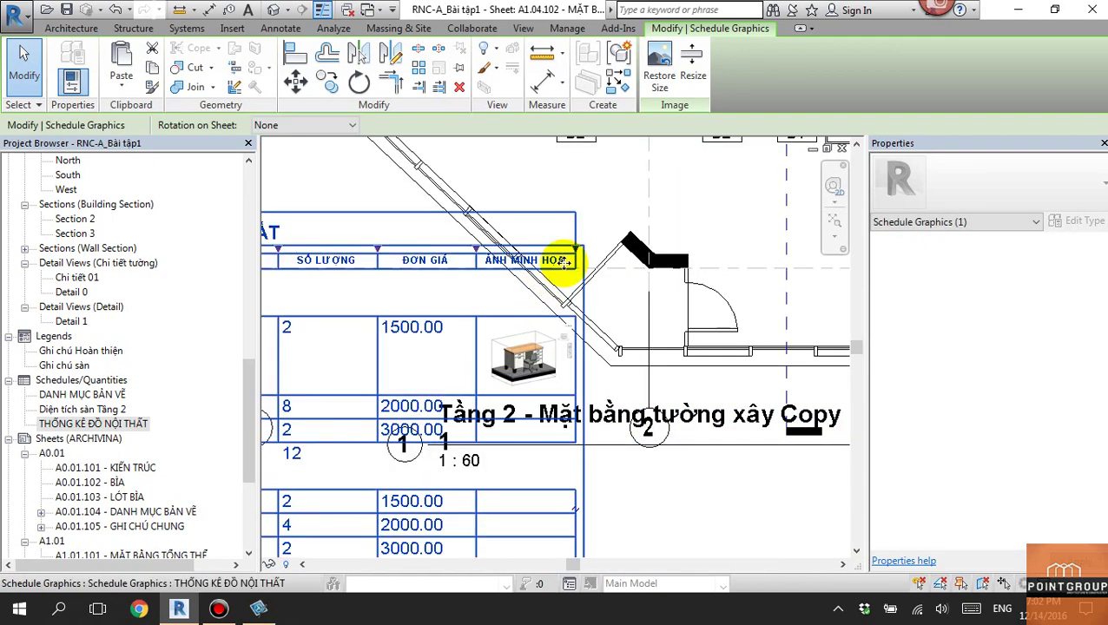
scroll(573, 257, down, 2)
scroll(596, 256, down, 2)
drag(596, 256, 608, 250)
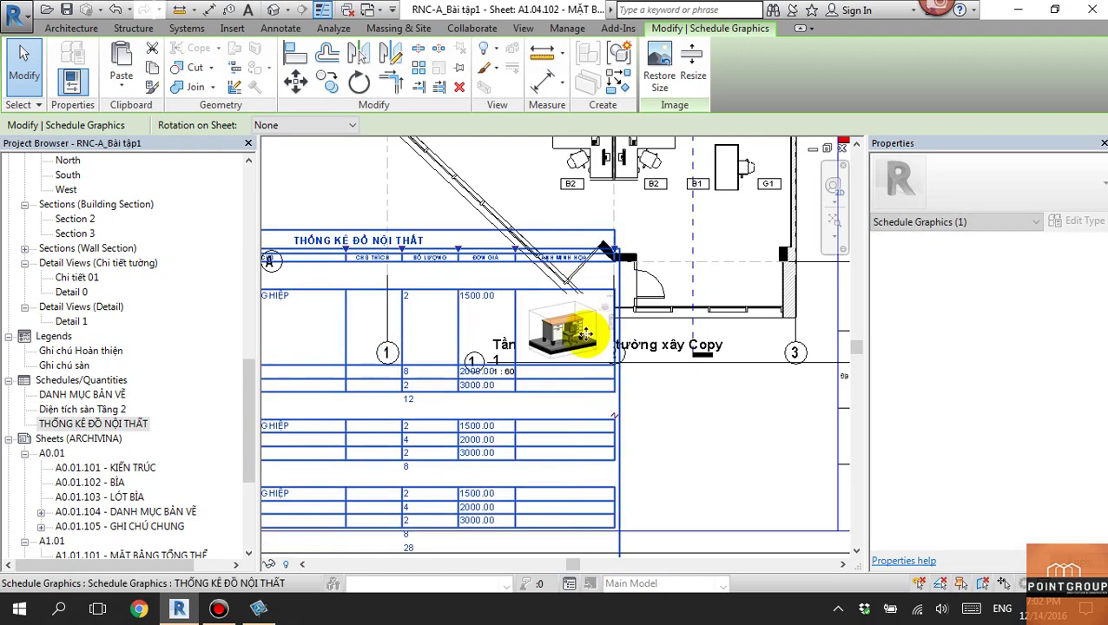
scroll(638, 374, down, 2)
scroll(441, 361, up, 2)
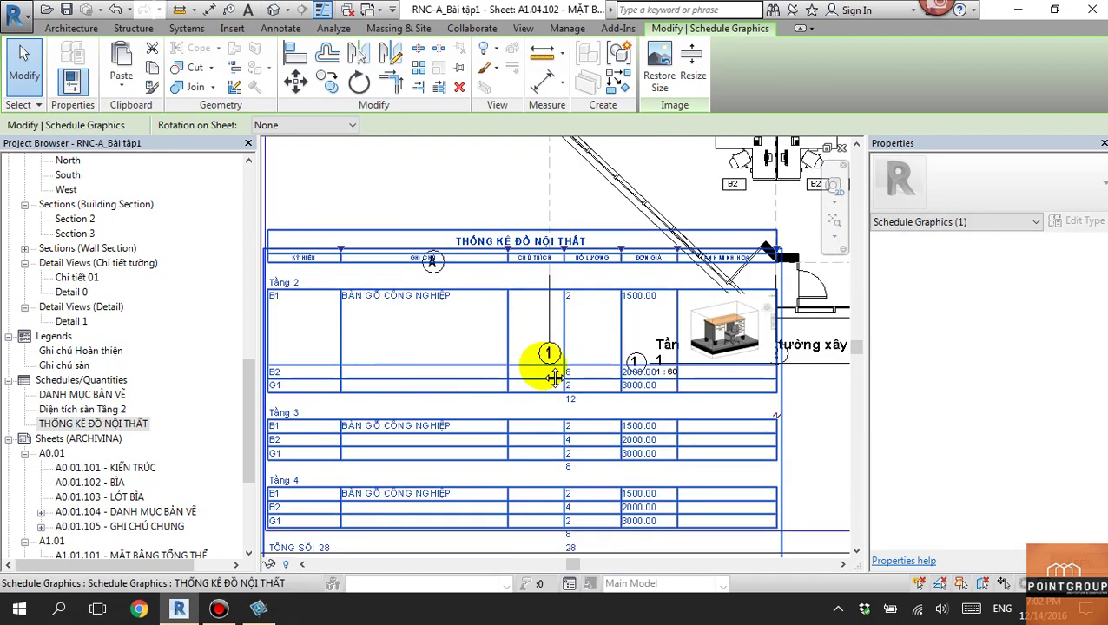
scroll(521, 361, up, 1)
scroll(488, 358, up, 1)
scroll(489, 363, down, 2)
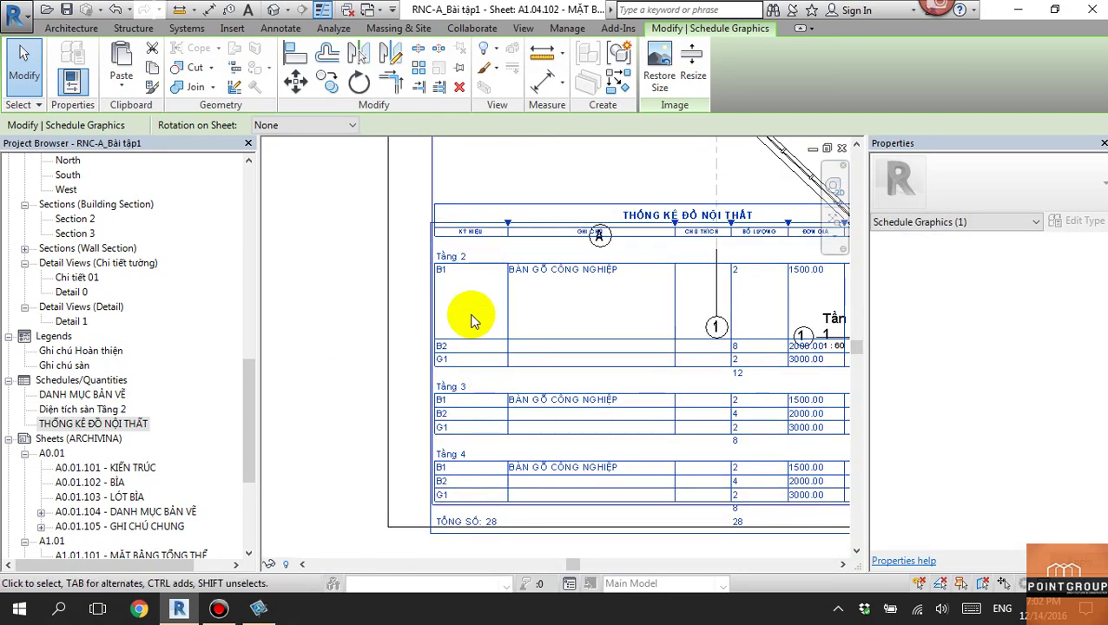
scroll(550, 306, down, 2)
scroll(487, 347, down, 2)
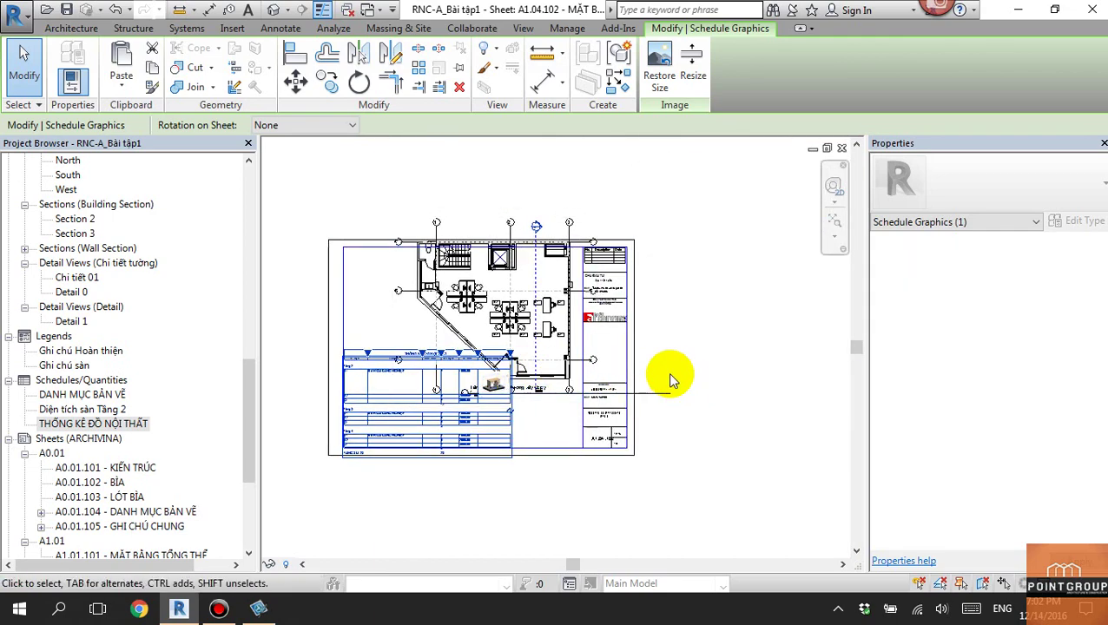
Delete the floor-plan viewport and move the schedule higher on the sheet.
click(549, 294)
key(Delete)
click(446, 391)
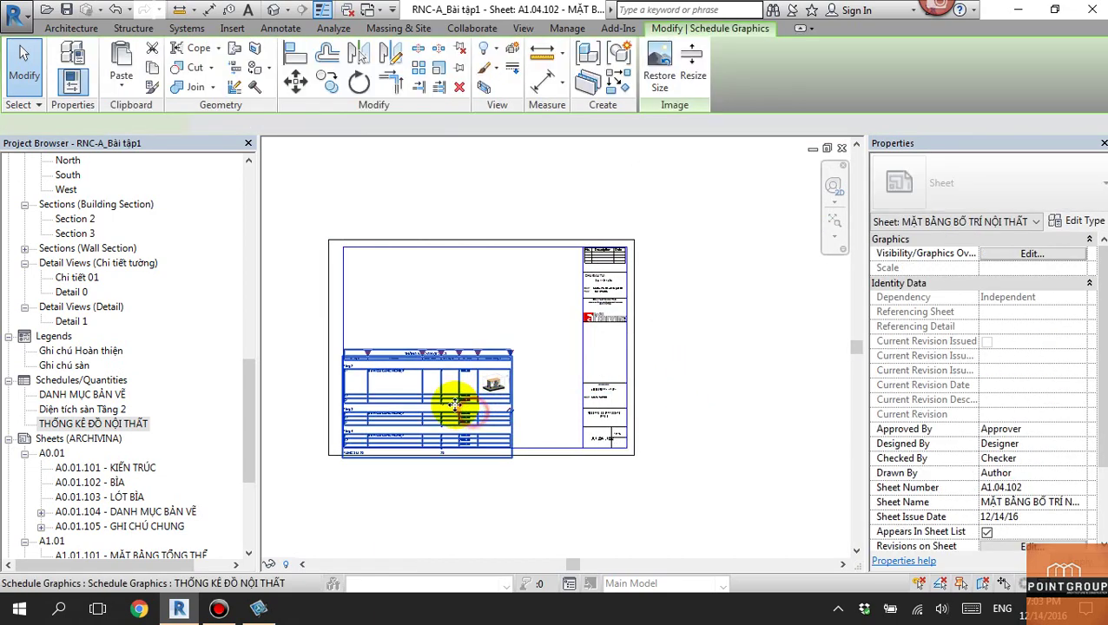
drag(446, 391, 469, 308)
scroll(403, 277, up, 2)
scroll(544, 314, up, 2)
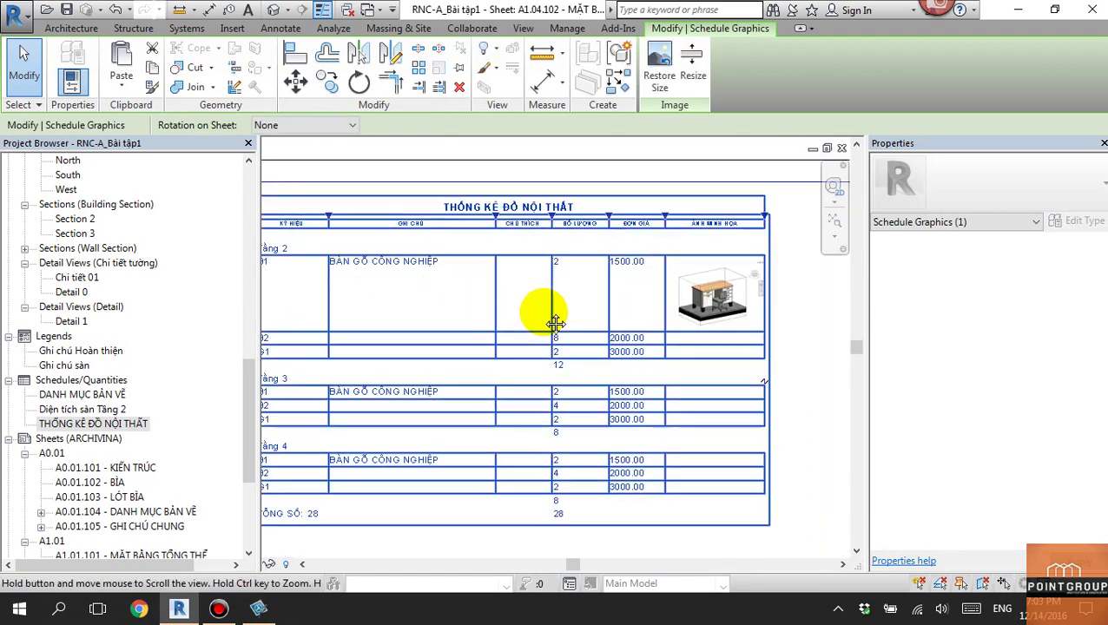
click(526, 310)
Open the furniture schedule and filter it to Level equals Tầng 2.
double_click(511, 337)
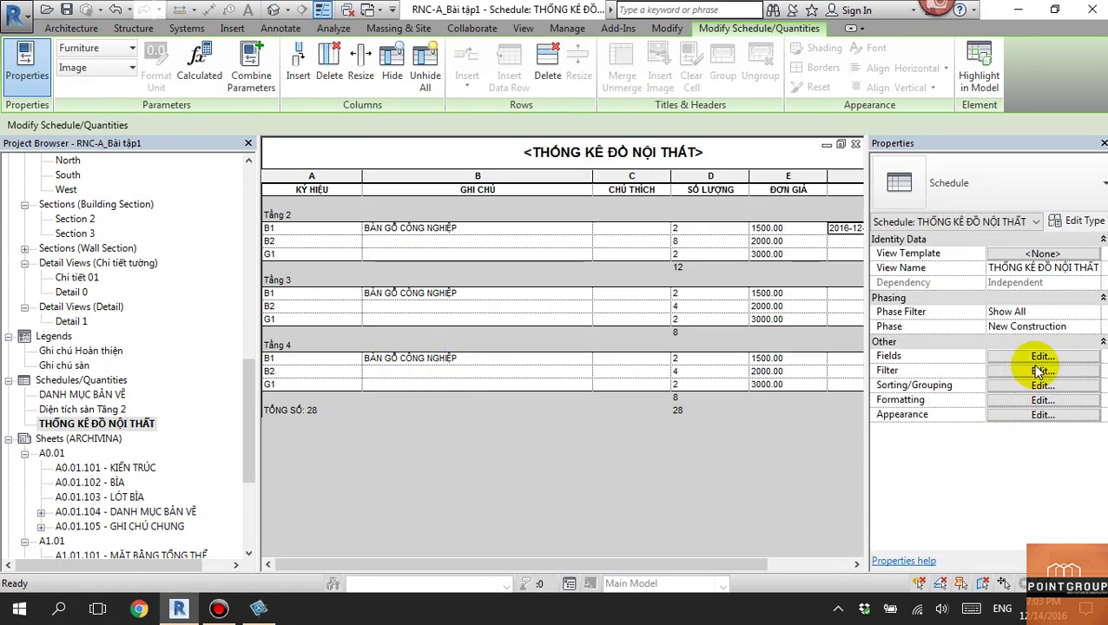
click(1040, 372)
click(723, 281)
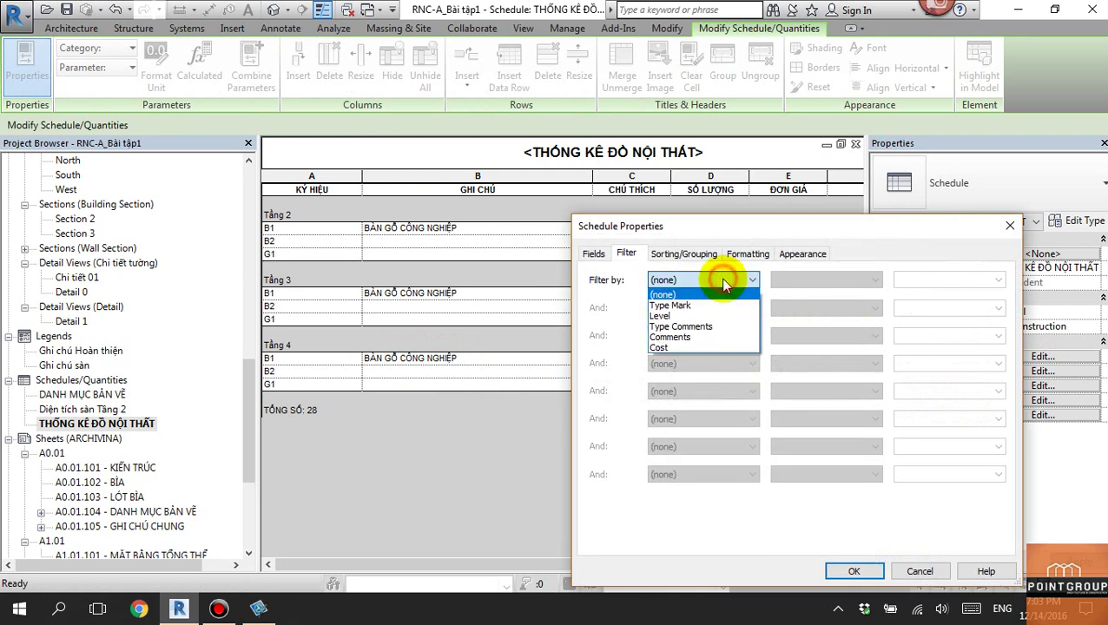
click(700, 316)
click(825, 279)
click(811, 280)
click(936, 282)
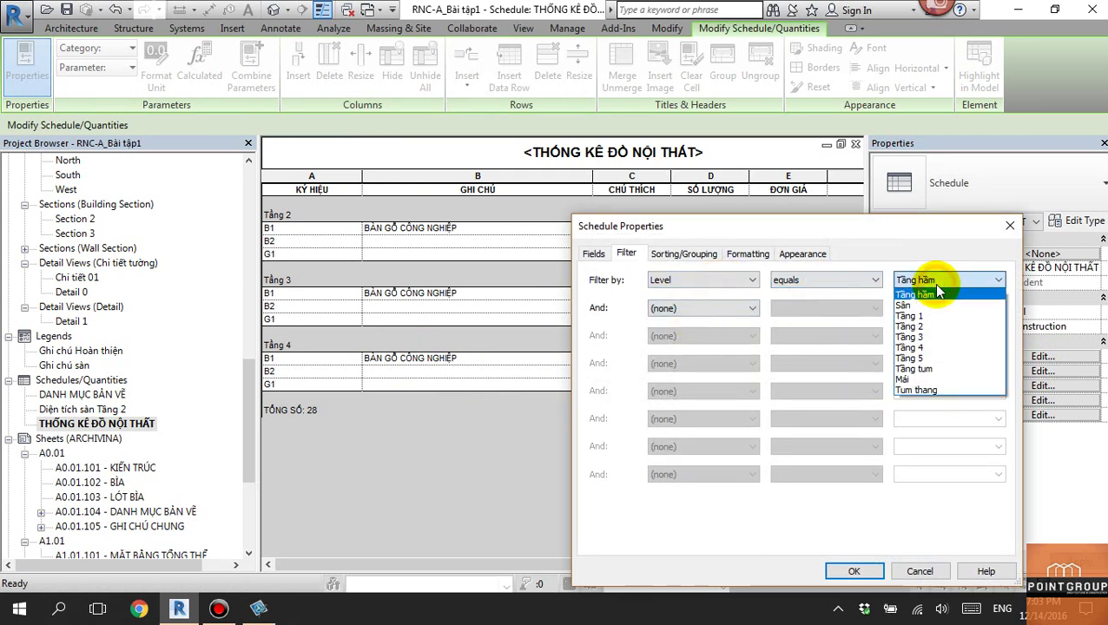
click(918, 328)
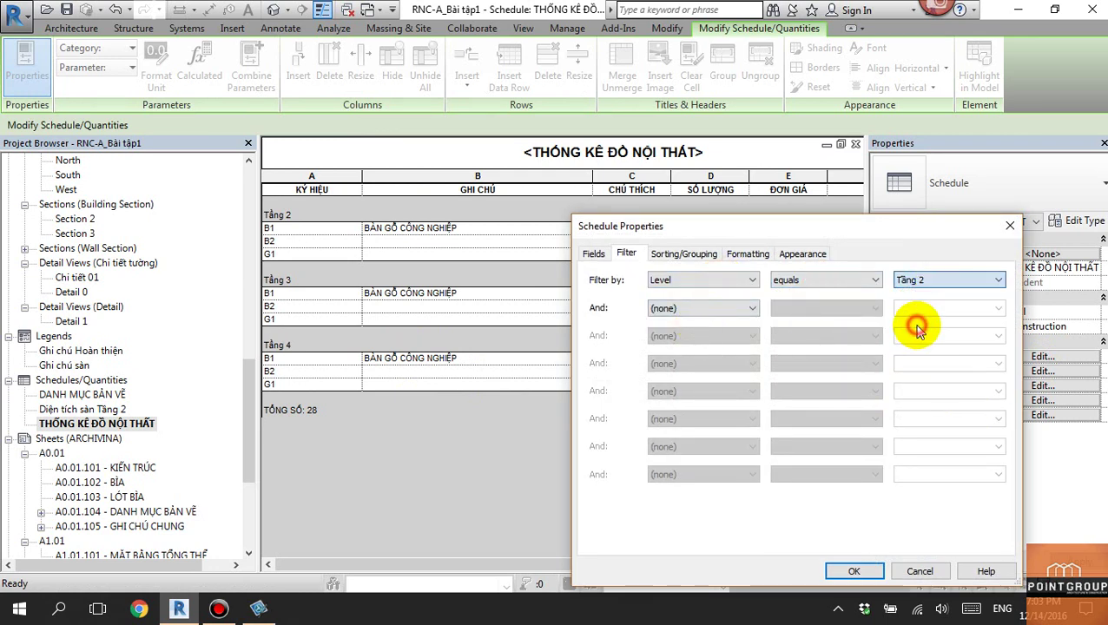
click(854, 571)
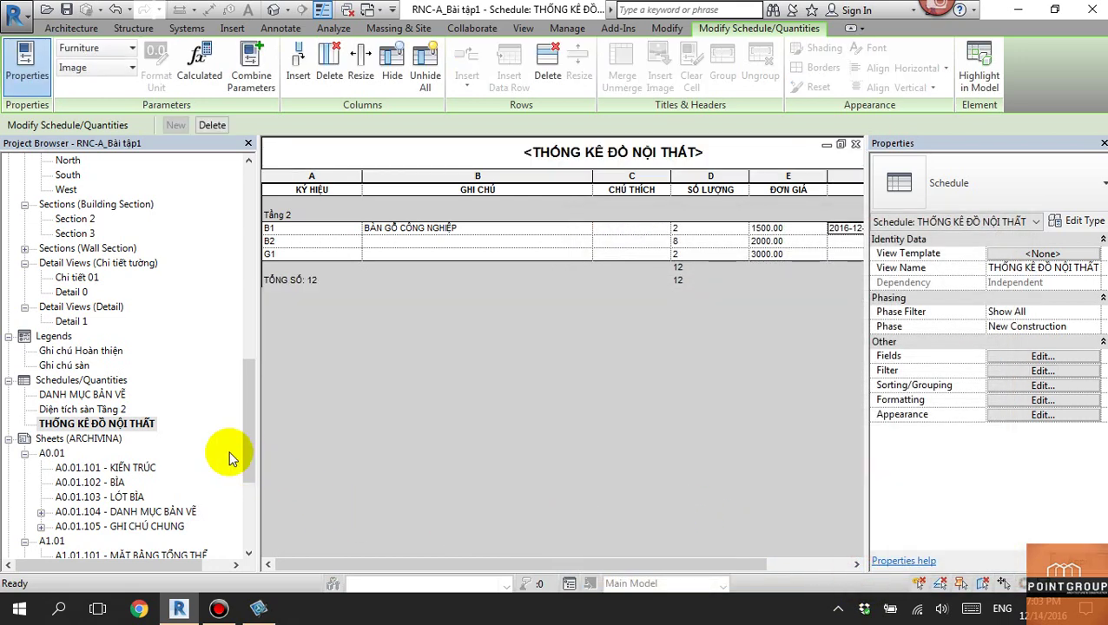
Open sheet A1.04.102 and select the furniture schedule on it.
drag(248, 452, 252, 608)
double_click(217, 497)
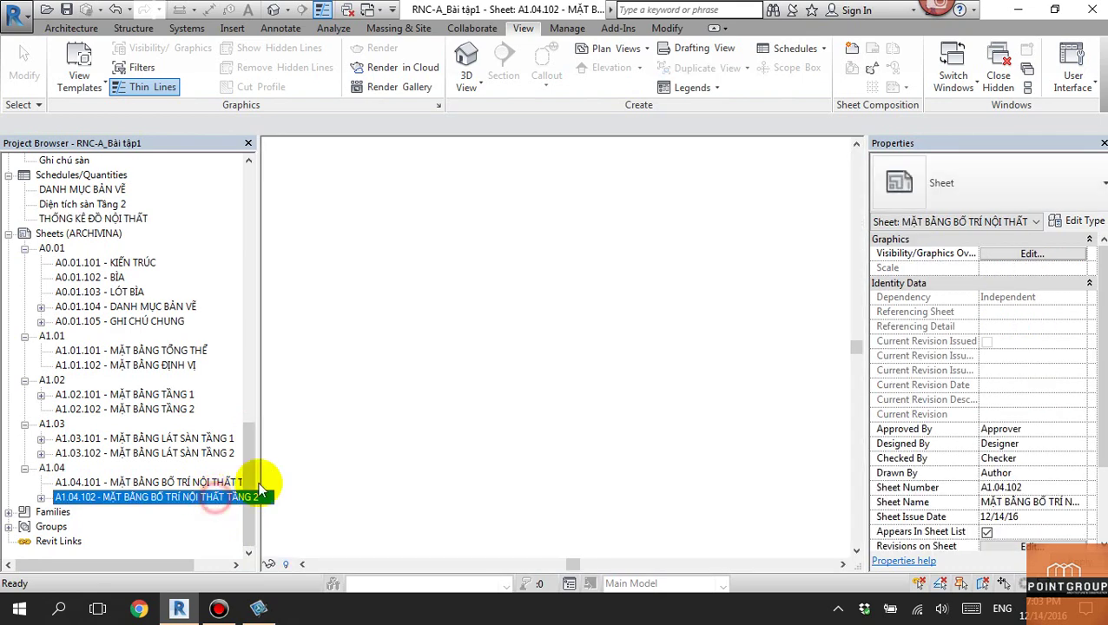
click(648, 346)
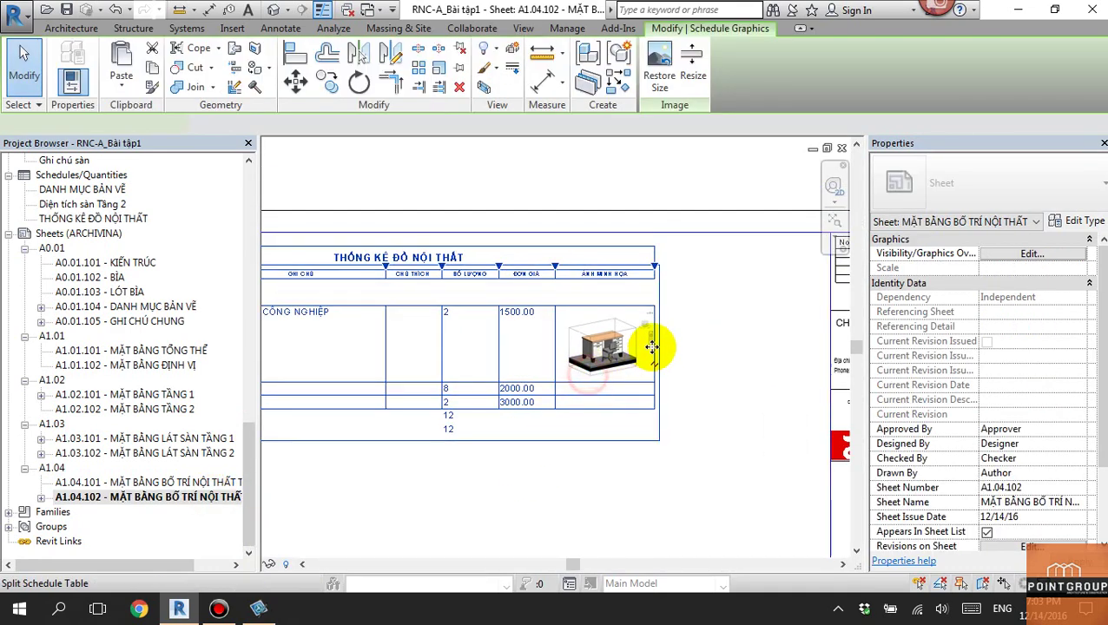
scroll(652, 345, down, 2)
scroll(651, 345, up, 1)
click(606, 462)
Zoom into the desk image, pan back to the whole table, and reopen the schedule view.
scroll(638, 363, up, 2)
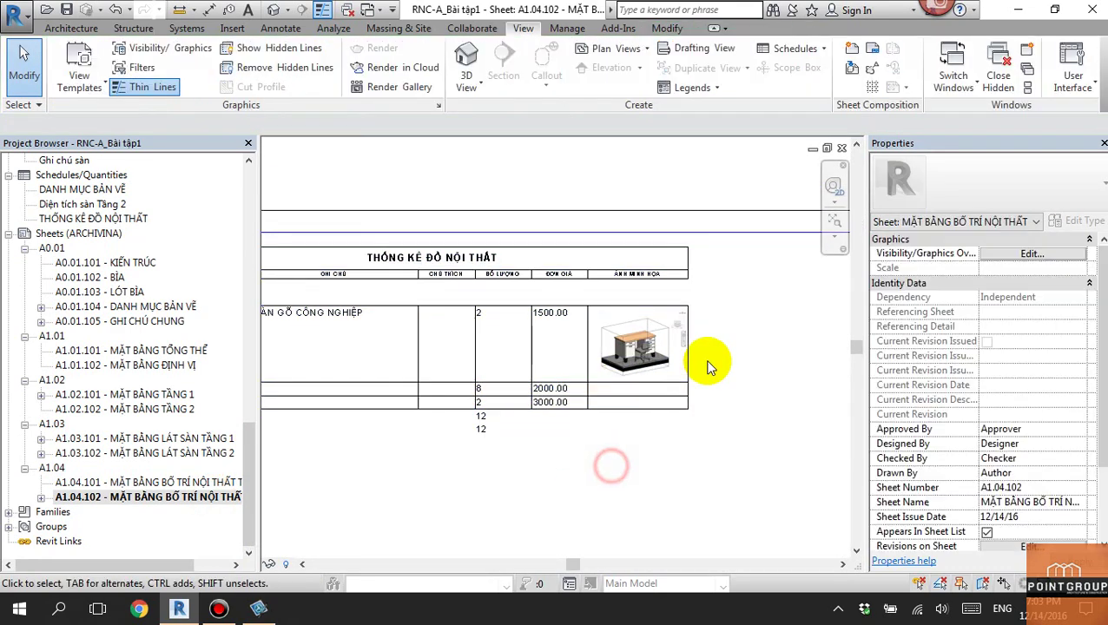
scroll(606, 364, up, 2)
scroll(608, 369, up, 1)
scroll(606, 382, up, 1)
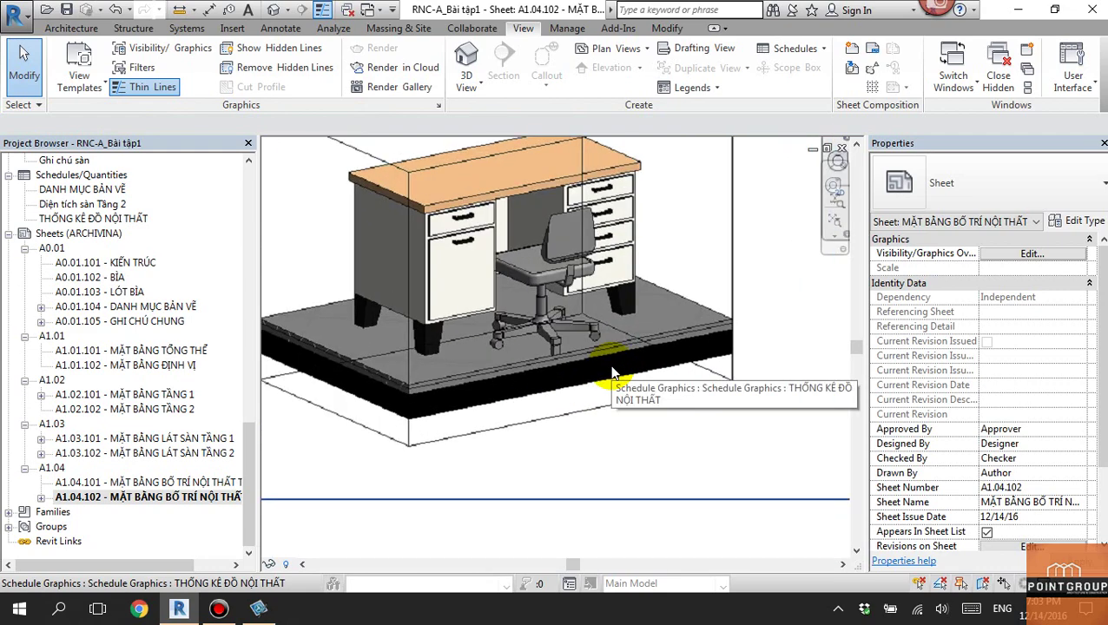
scroll(610, 434, up, 2)
scroll(612, 465, down, 1)
scroll(611, 411, down, 1)
scroll(610, 412, down, 2)
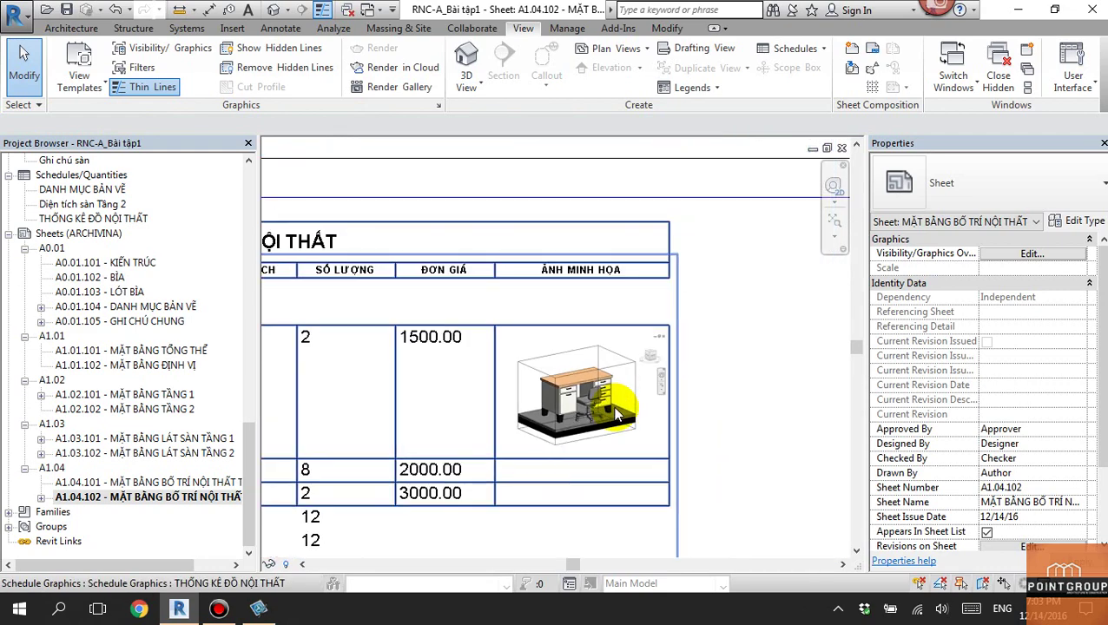
scroll(618, 410, down, 1)
middle_drag(617, 410, 658, 391)
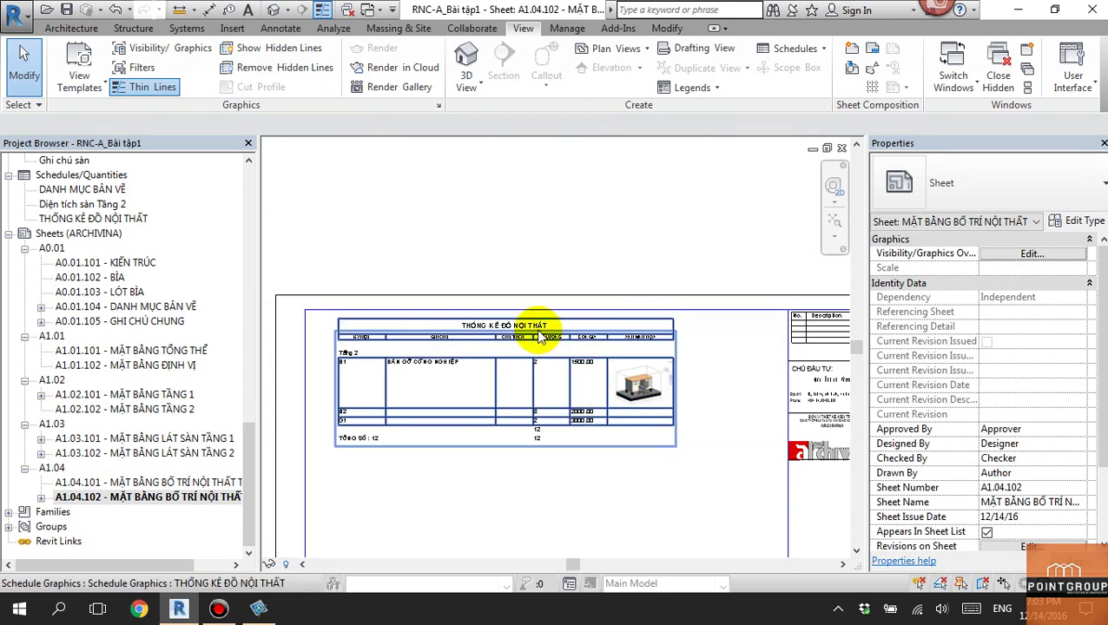
double_click(611, 375)
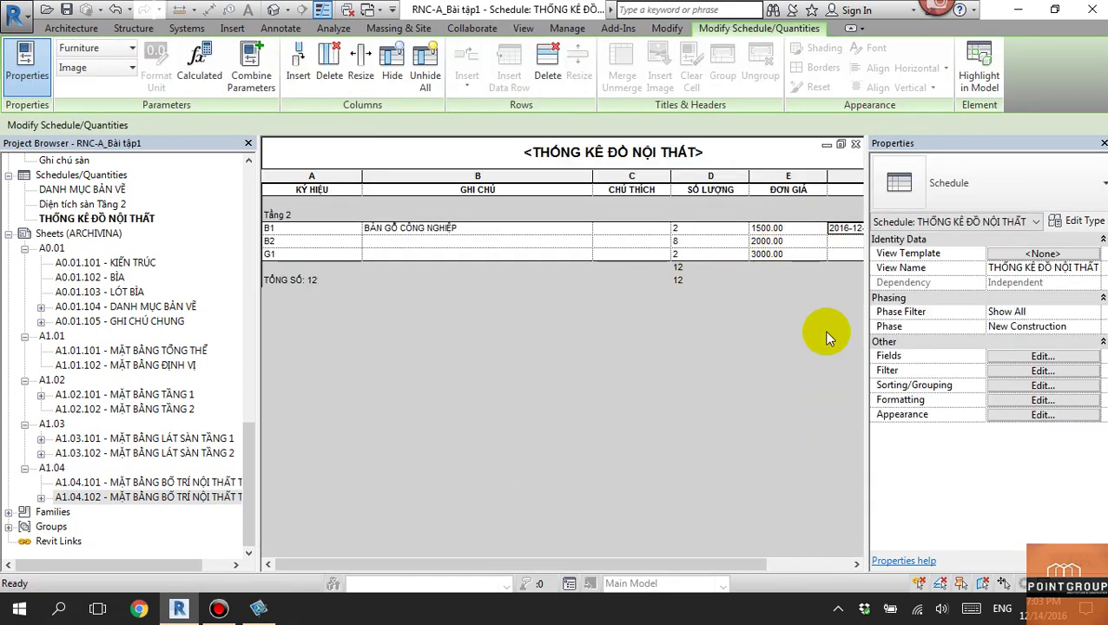
Hide the ẢNH MINH HỌA column and check the result on sheet A1.04.102.
click(843, 188)
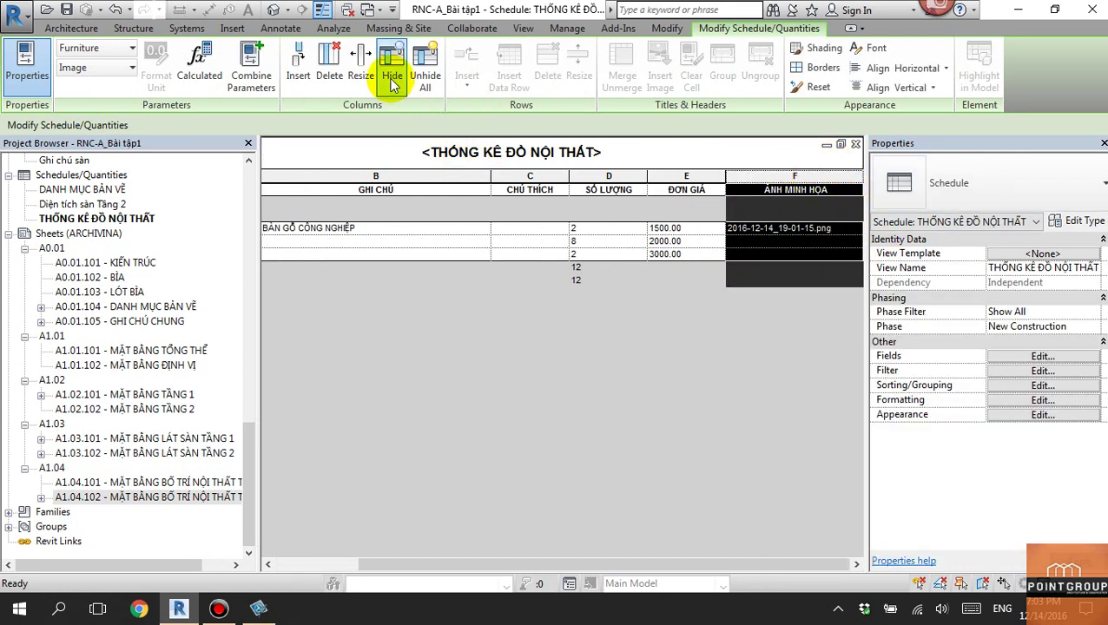
click(392, 82)
double_click(143, 496)
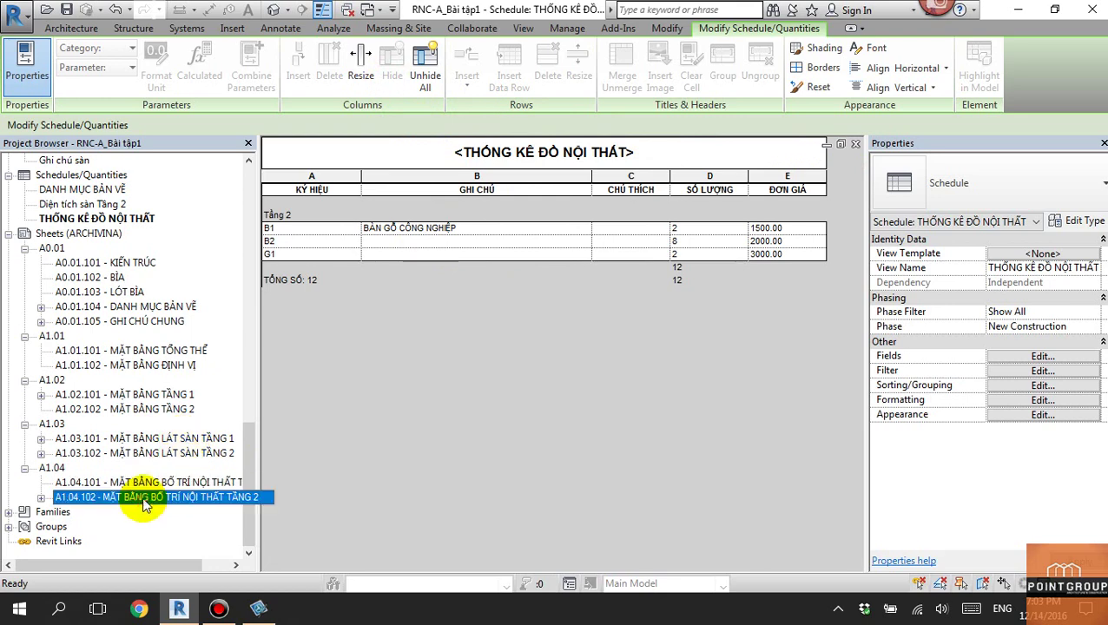
scroll(573, 358, up, 3)
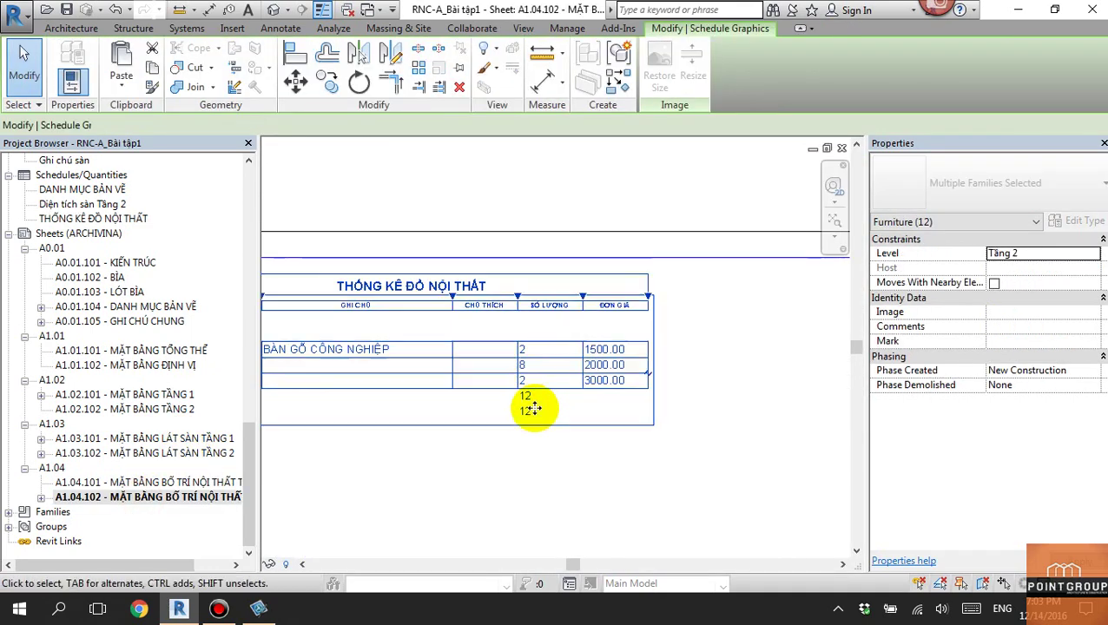
click(593, 353)
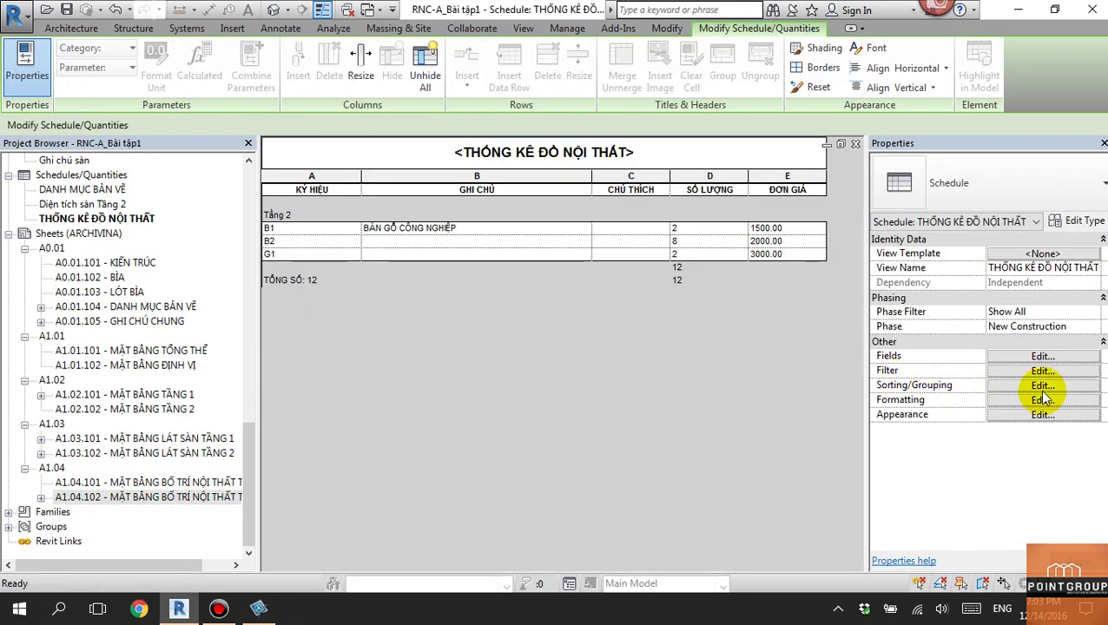
Set the schedule's Filter by to (none), removing the Tầng 2 level filter.
click(1040, 358)
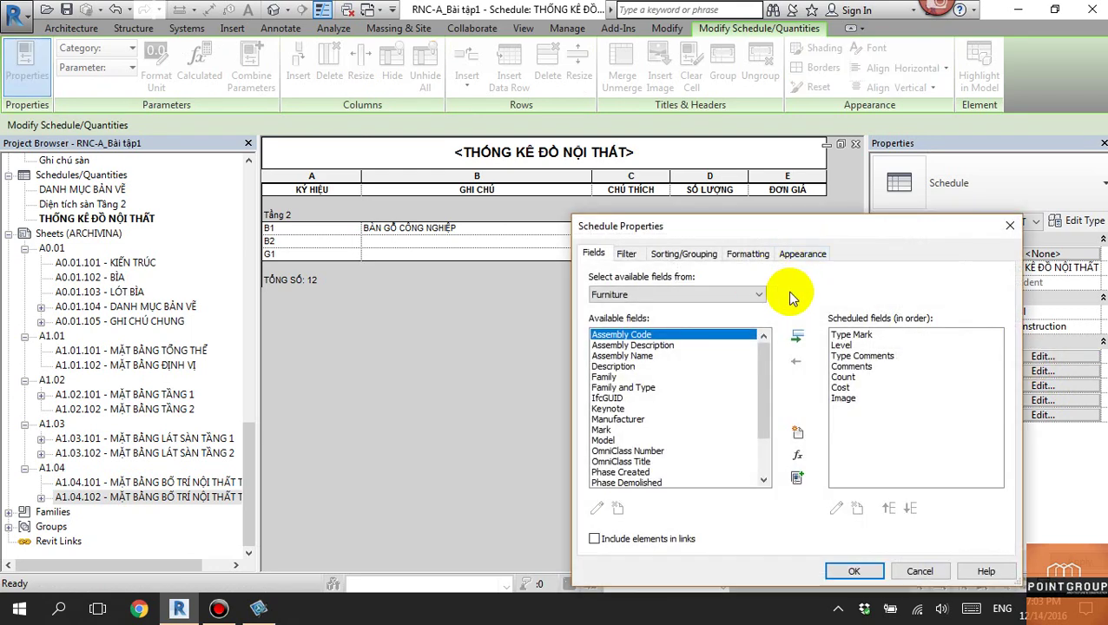
click(1012, 223)
click(1019, 375)
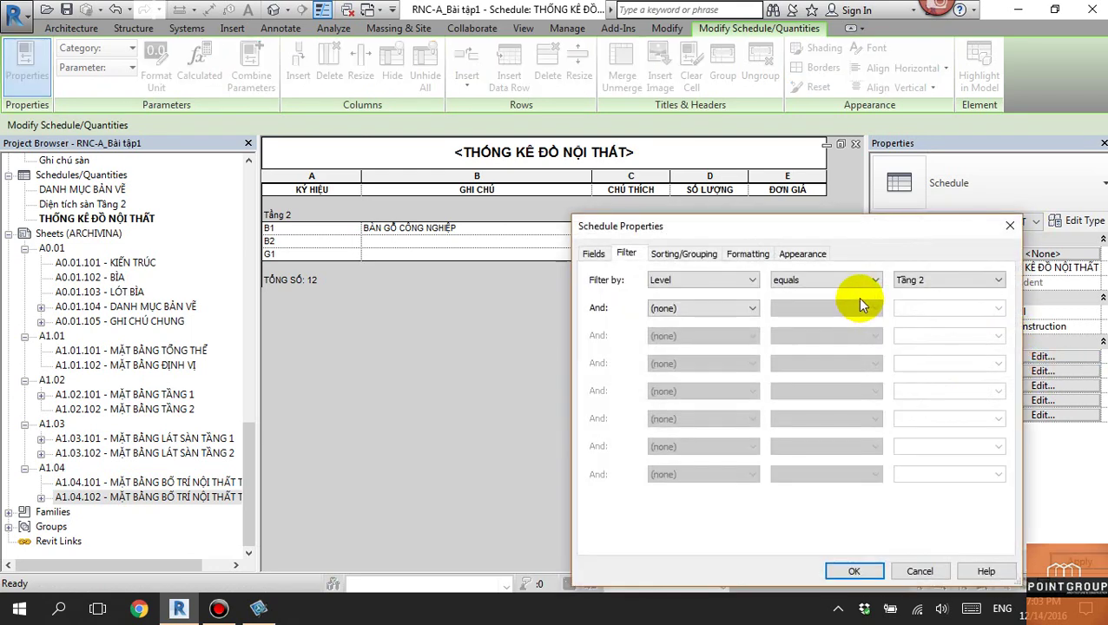
click(860, 279)
click(796, 279)
click(720, 280)
click(710, 295)
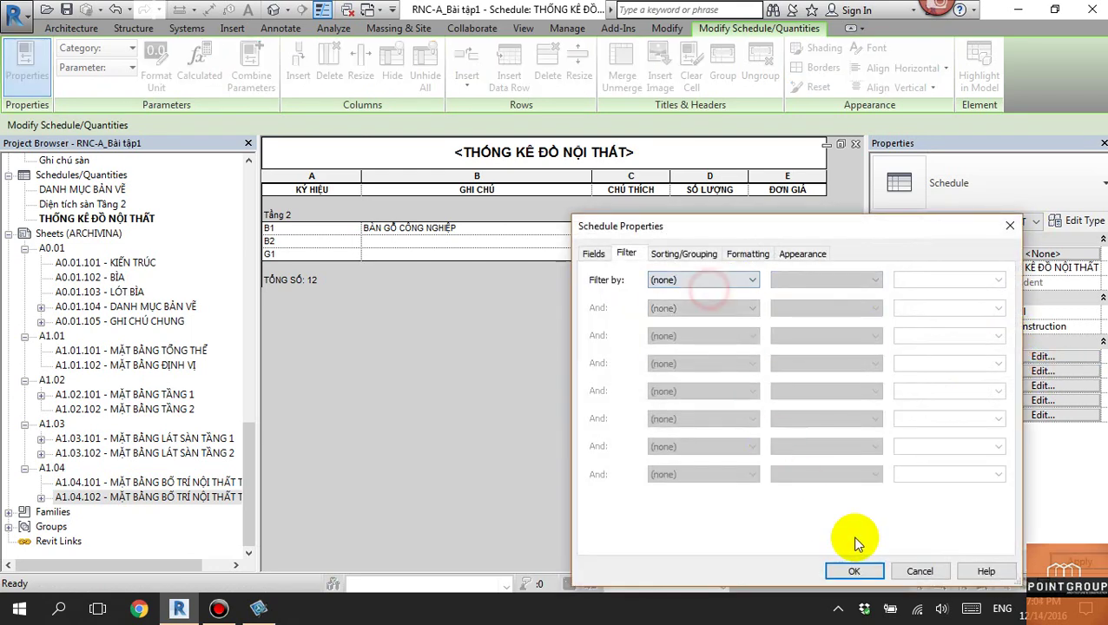
click(849, 568)
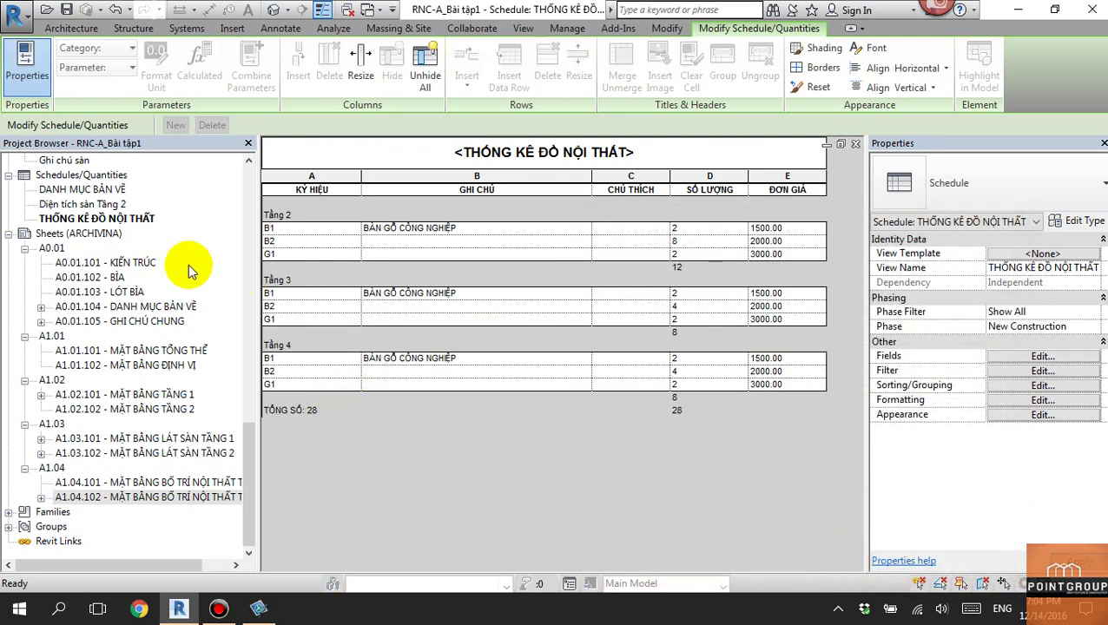
Open sheet A1.04.102 and move the furniture schedule beside the title block.
double_click(165, 497)
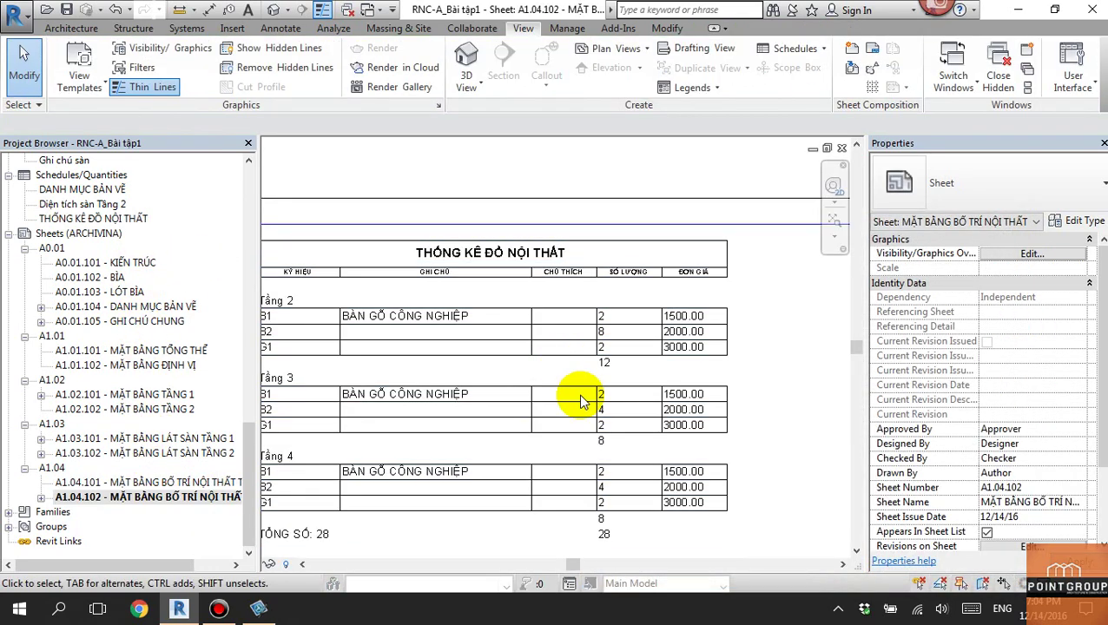
scroll(580, 401, down, 3)
click(662, 334)
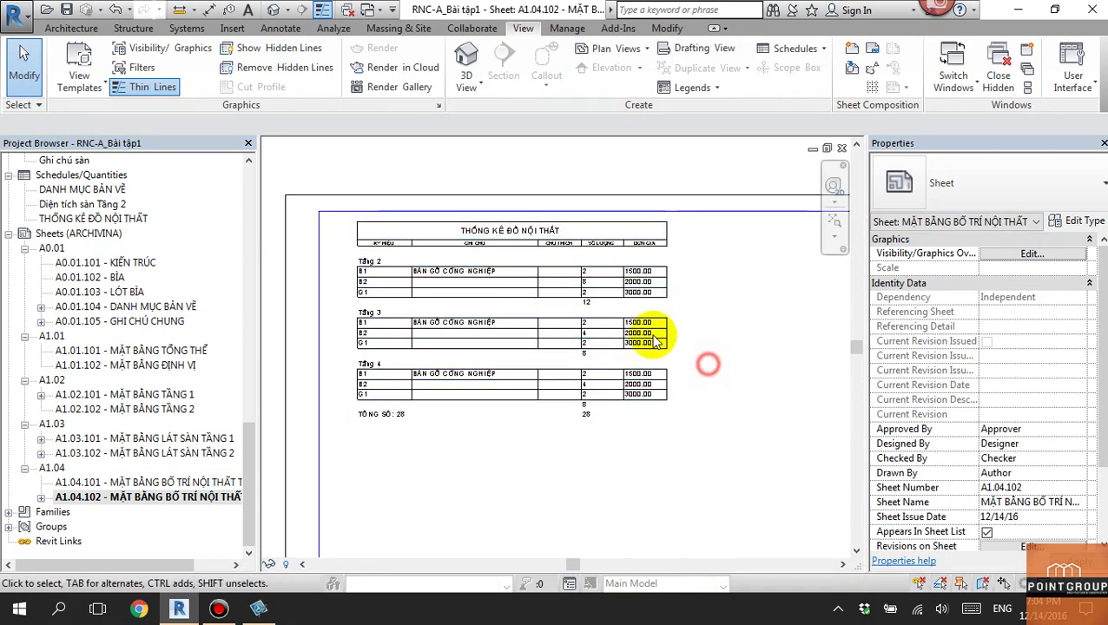
click(705, 352)
scroll(705, 352, down, 2)
scroll(638, 309, down, 2)
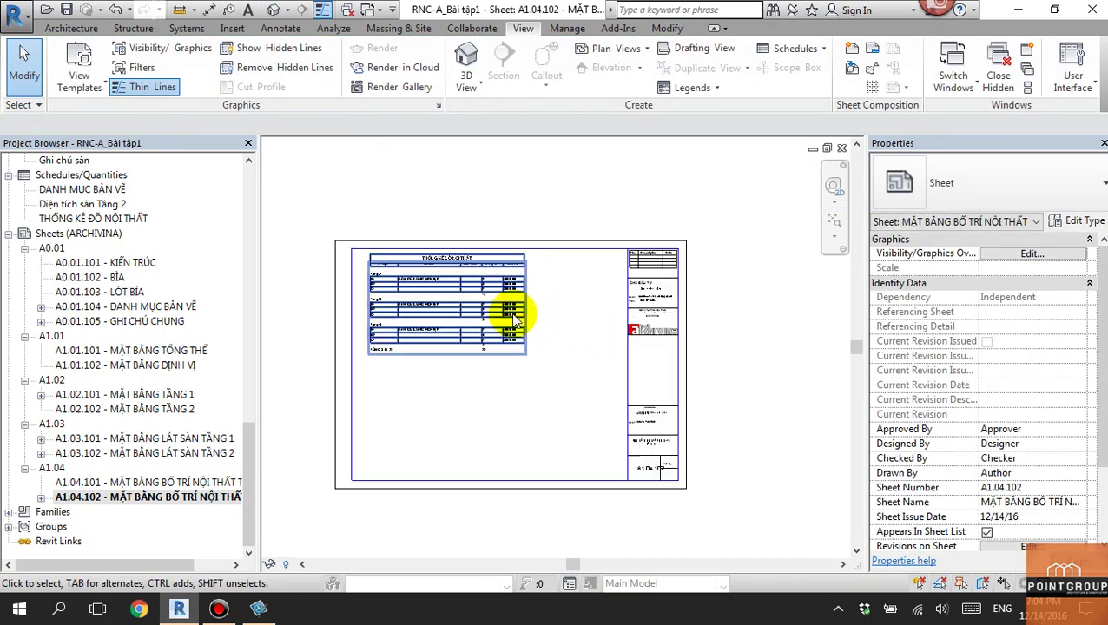
click(477, 277)
mouse_move(521, 269)
mouse_down()
mouse_move(569, 304)
mouse_move(574, 288)
mouse_up()
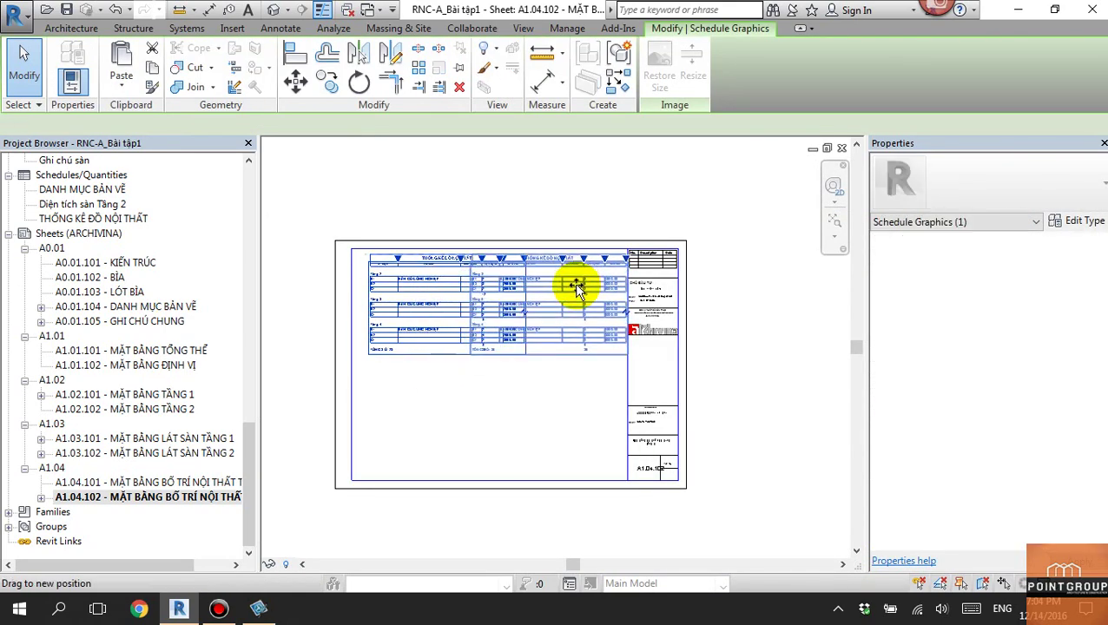
click(576, 410)
scroll(592, 343, up, 3)
click(577, 272)
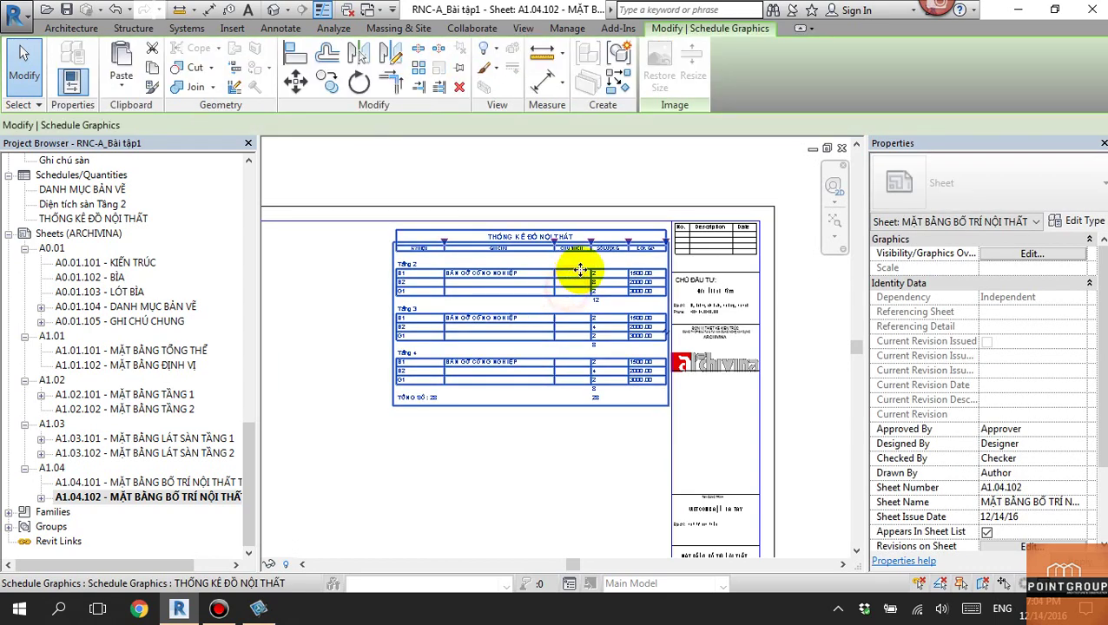
scroll(576, 271, down, 3)
mouse_move(470, 297)
mouse_down()
mouse_move(441, 360)
mouse_move(440, 432)
mouse_up()
scroll(554, 396, up, 3)
Narrow the GHI CHÚ, CHỦ THÍCH and ĐƠN GIÁ schedule columns.
middle_drag(554, 395, 520, 376)
scroll(553, 277, up, 3)
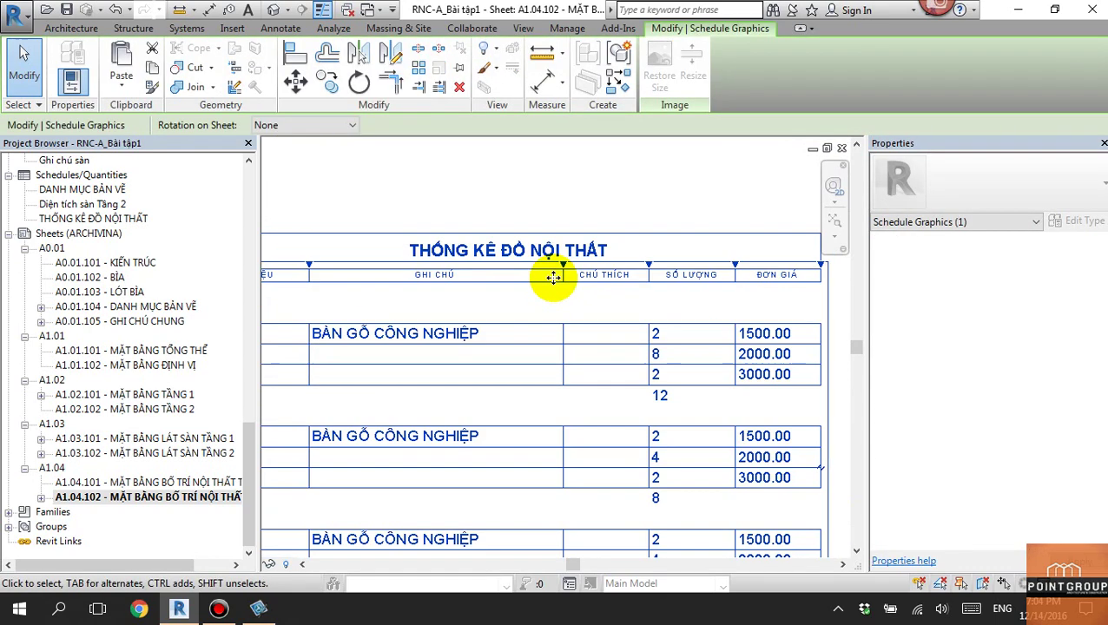
drag(523, 276, 491, 275)
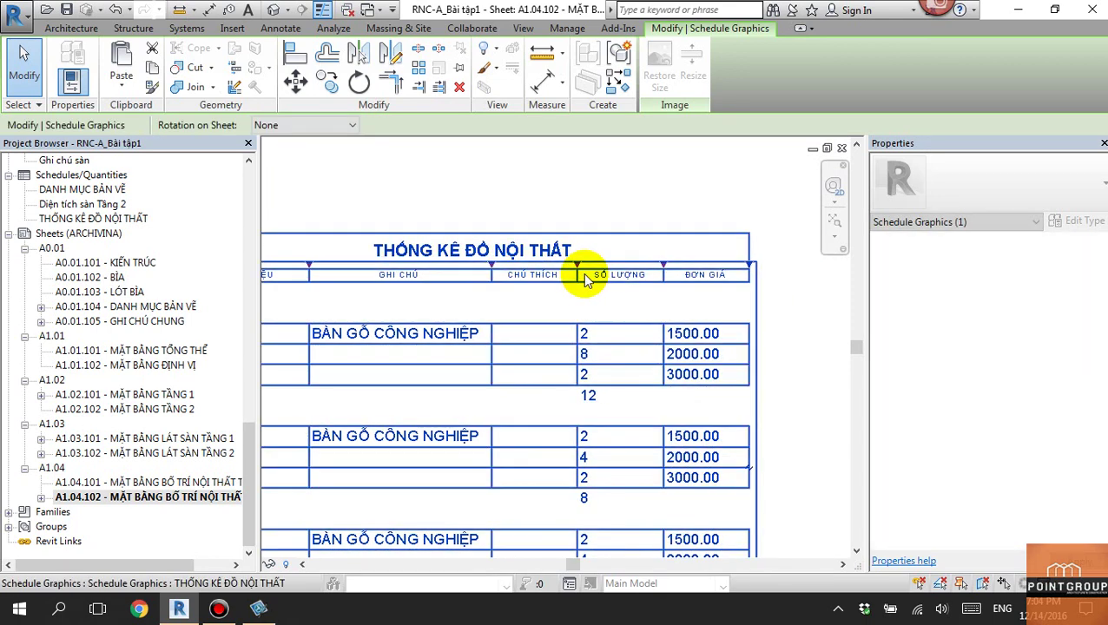
mouse_move(579, 274)
mouse_down()
mouse_move(648, 260)
mouse_move(614, 287)
mouse_move(599, 275)
mouse_up()
scroll(652, 287, down, 2)
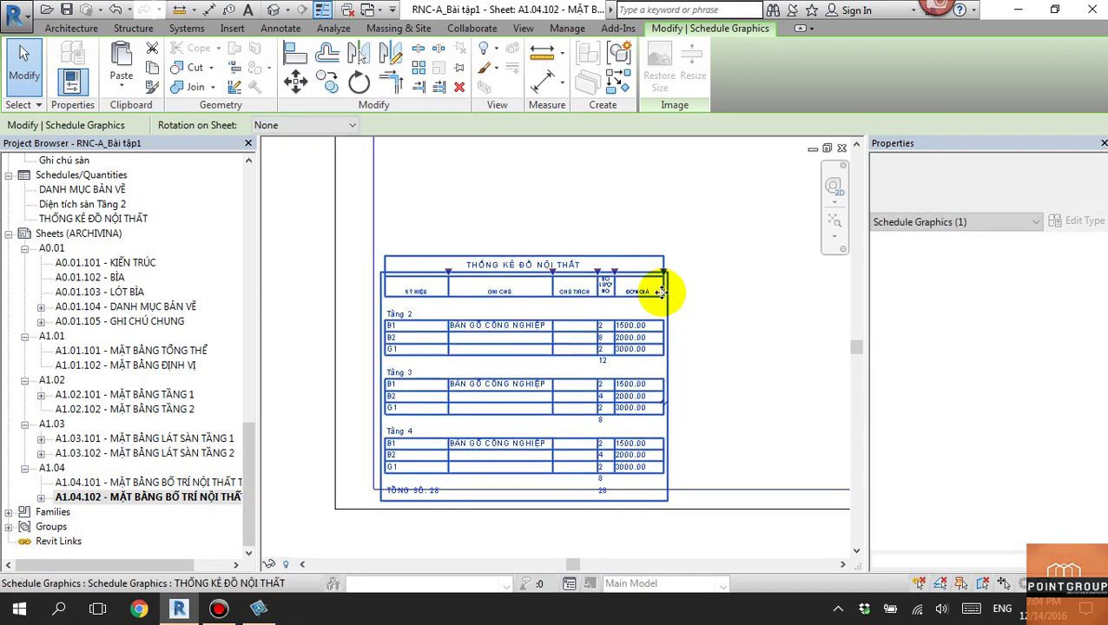
scroll(667, 276, up, 1)
drag(667, 276, 653, 277)
click(717, 297)
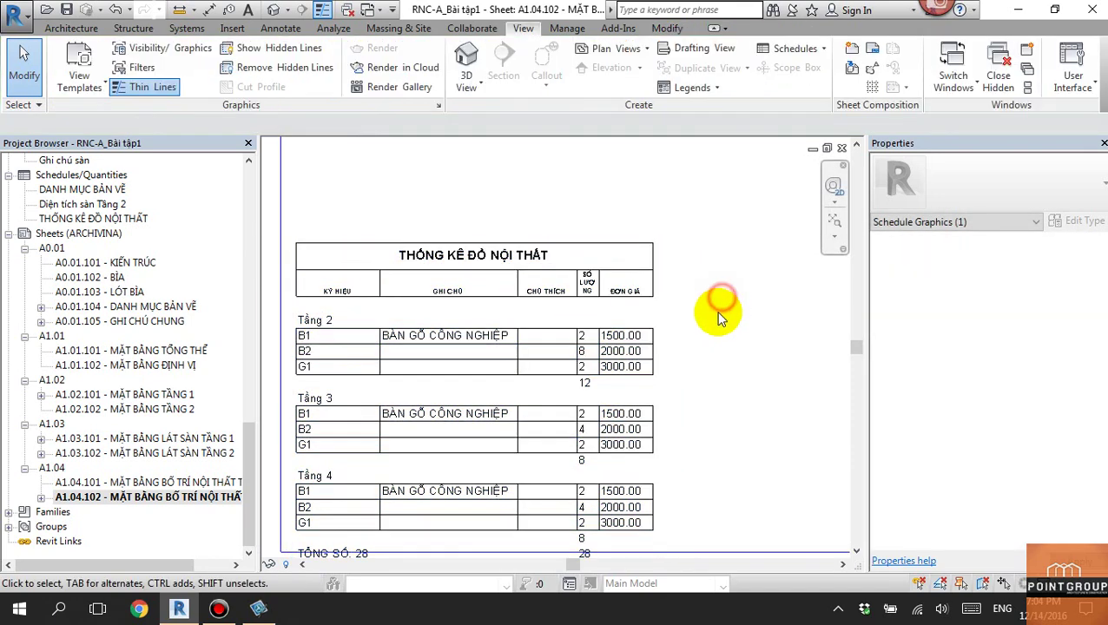
Recentre the sheet view on the schedule and select it.
middle_drag(600, 300, 636, 304)
click(636, 302)
scroll(632, 270, up, 2)
scroll(664, 269, up, 1)
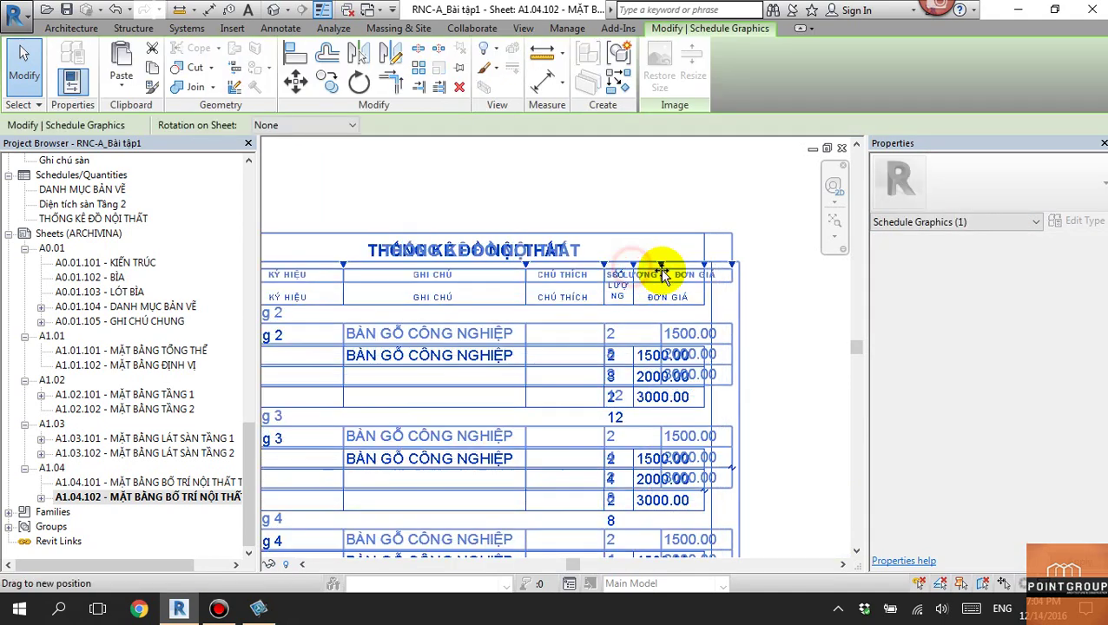
click(631, 317)
scroll(512, 299, down, 2)
scroll(474, 373, up, 1)
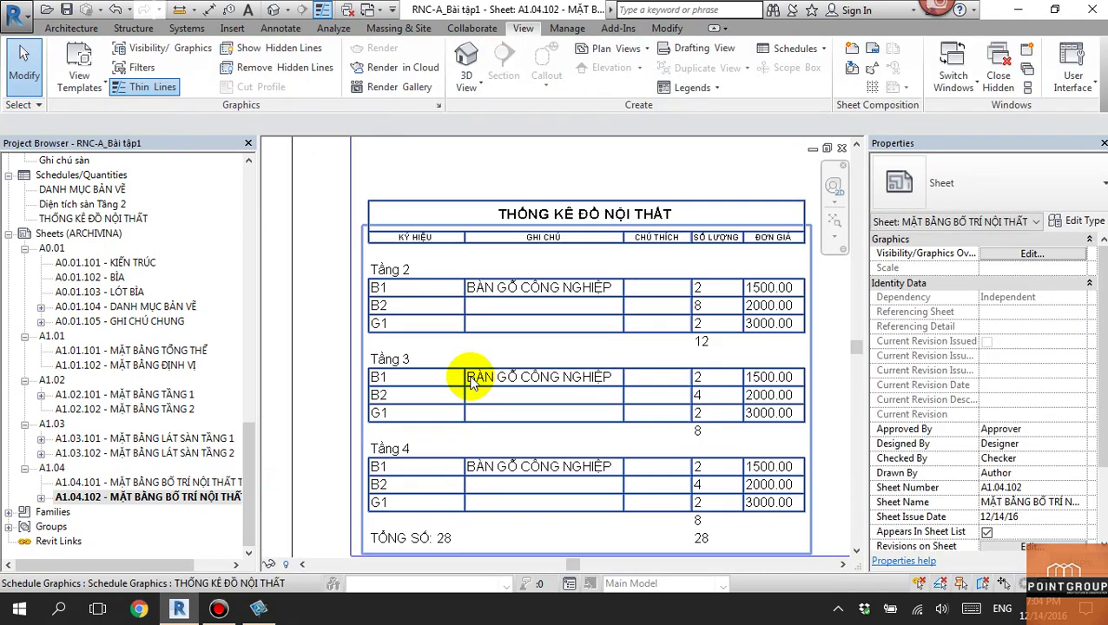
scroll(547, 343, down, 2)
click(581, 331)
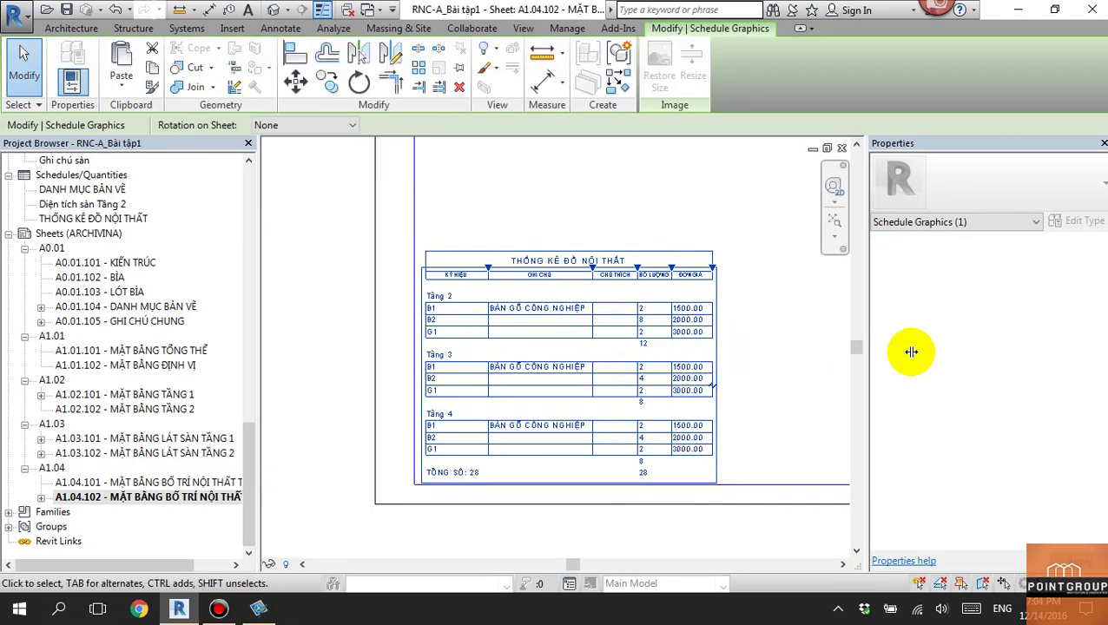
Turn off the Level footer in the schedule's Sorting/Grouping settings.
double_click(574, 338)
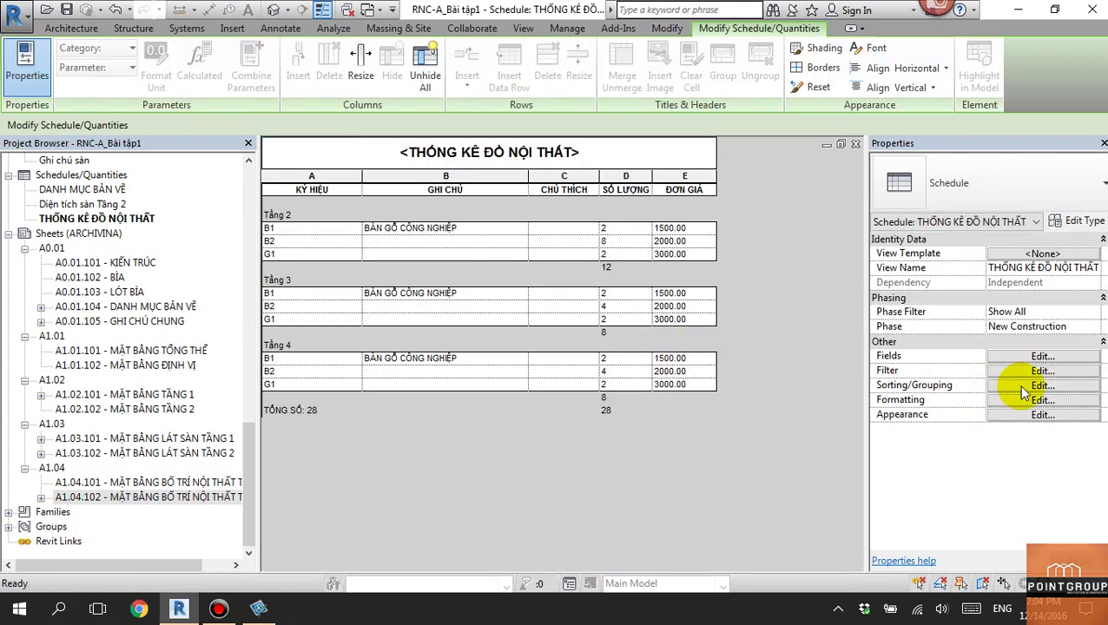
click(996, 386)
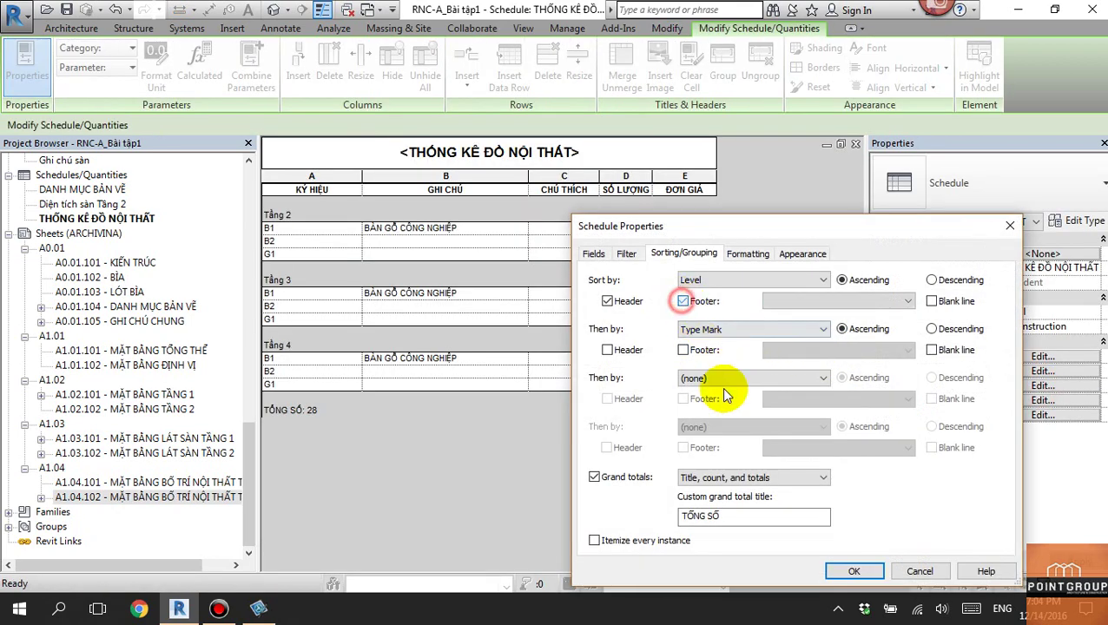
click(853, 571)
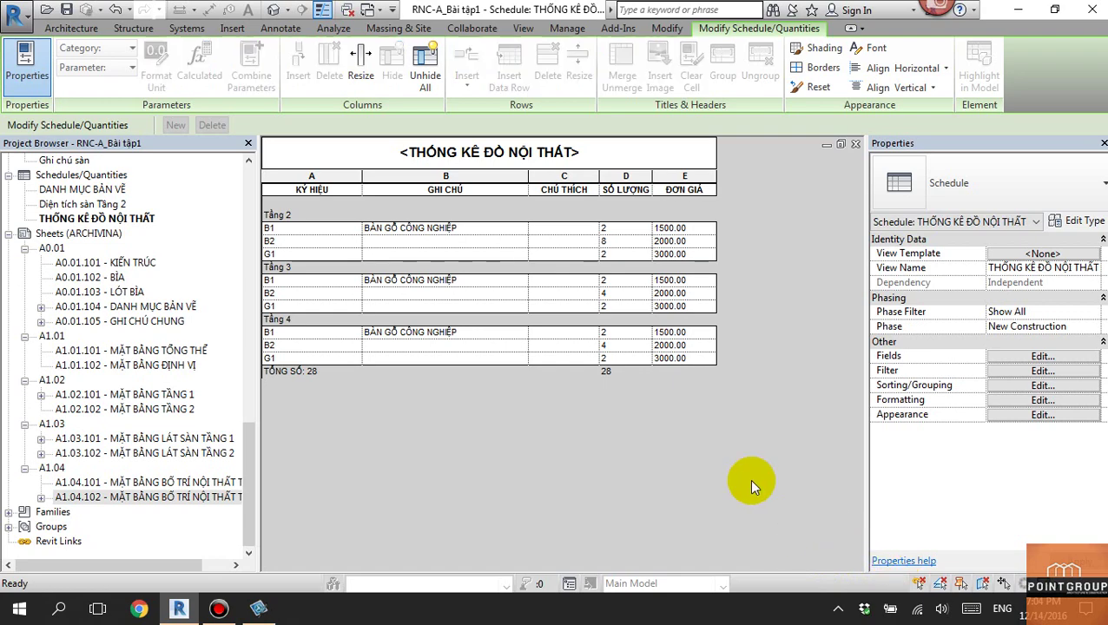
Review the schedule on sheet A1.04.102, then return to the schedule view.
double_click(187, 497)
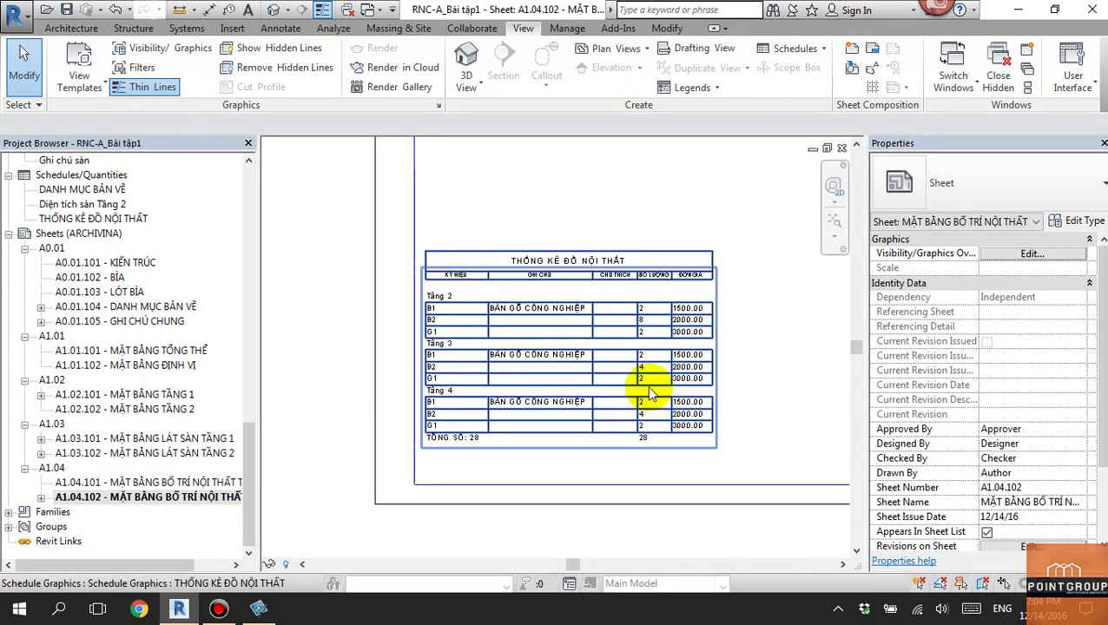
scroll(665, 377, up, 3)
scroll(750, 440, up, 2)
scroll(286, 234, up, 1)
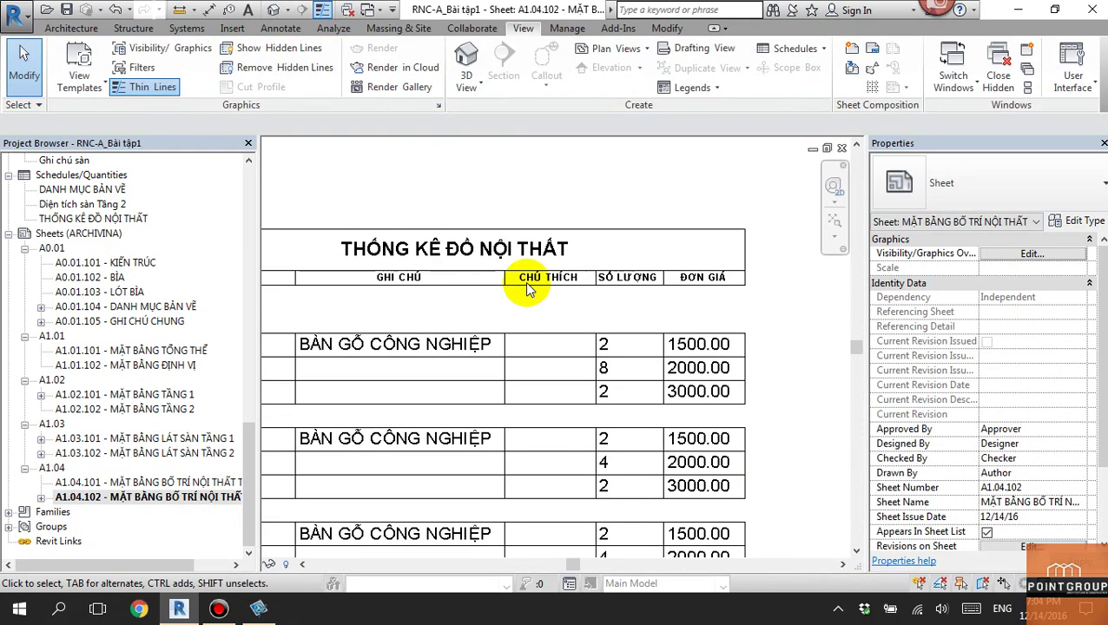
scroll(279, 232, up, 1)
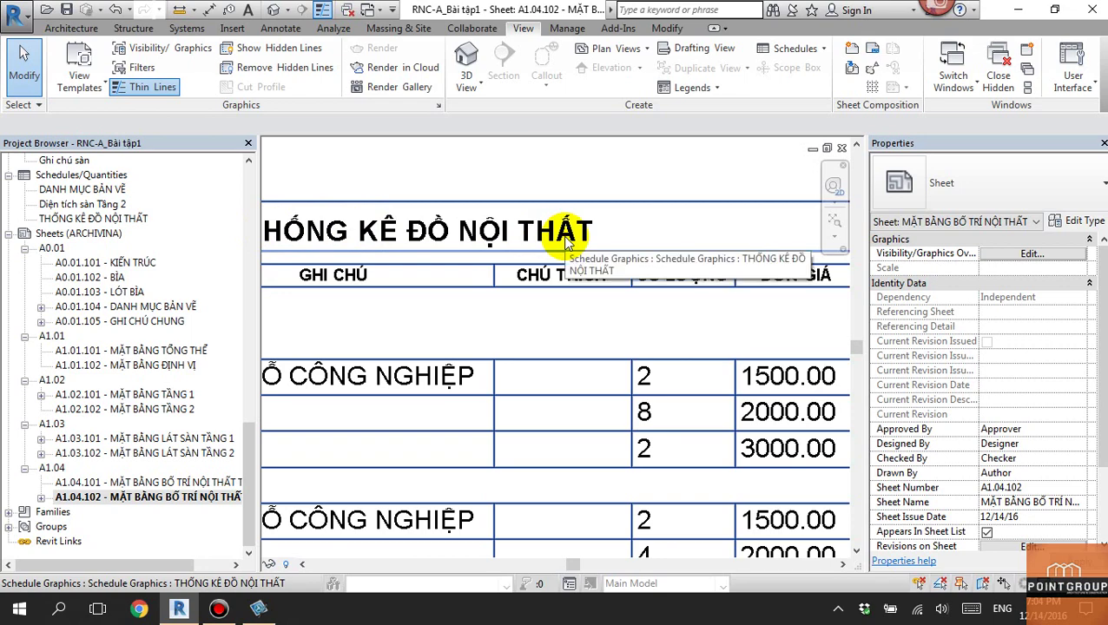
scroll(507, 217, down, 1)
scroll(655, 309, down, 1)
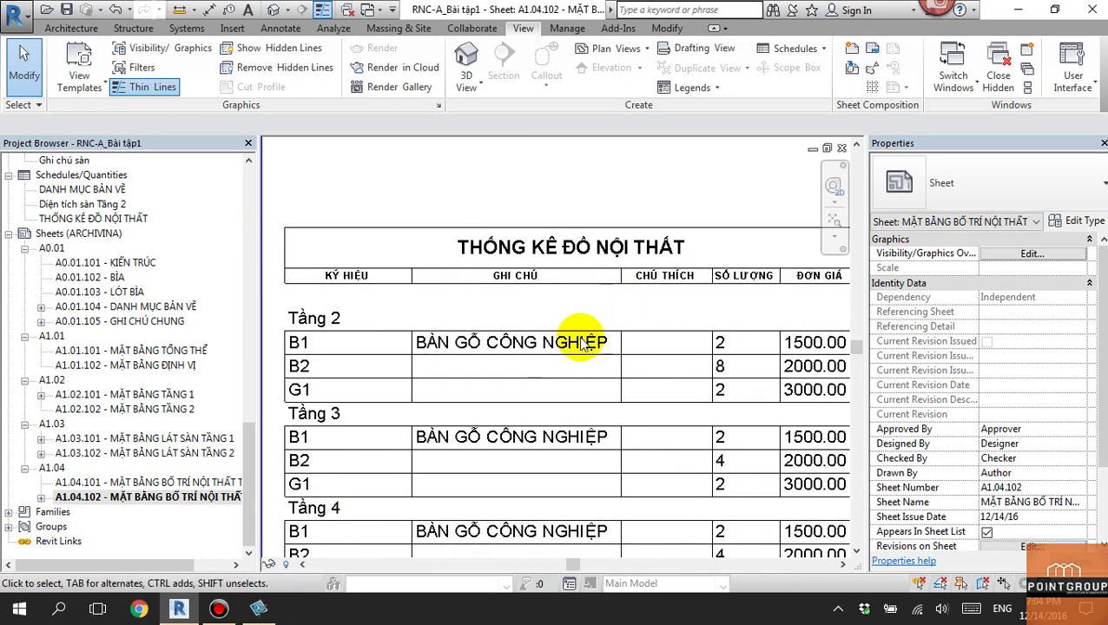
scroll(493, 287, up, 2)
scroll(643, 328, up, 1)
scroll(548, 329, down, 2)
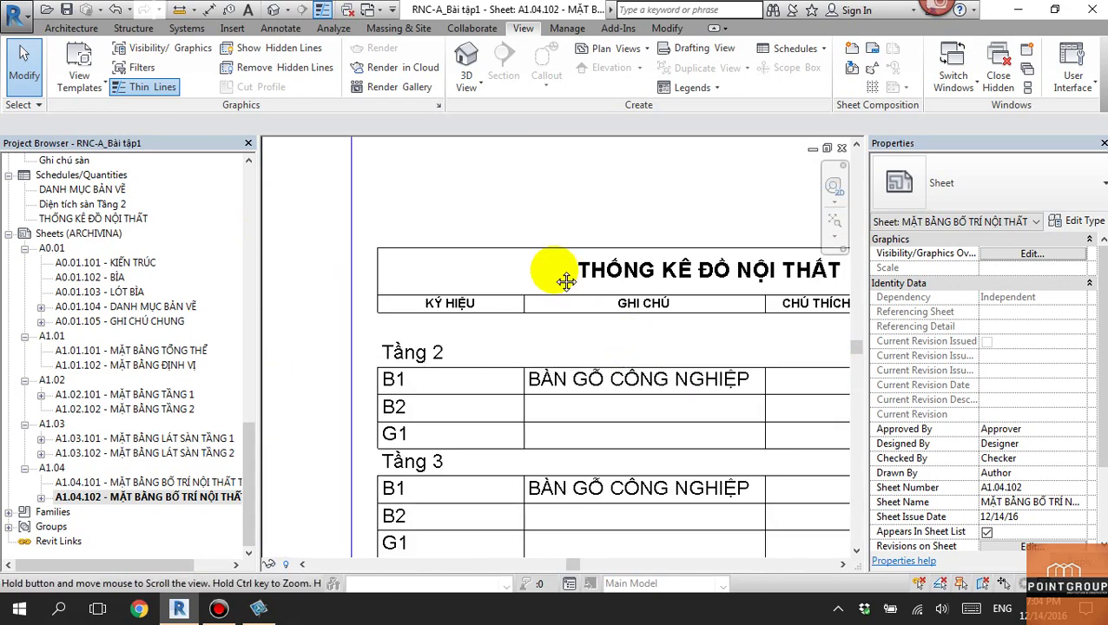
scroll(560, 373, down, 1)
double_click(564, 398)
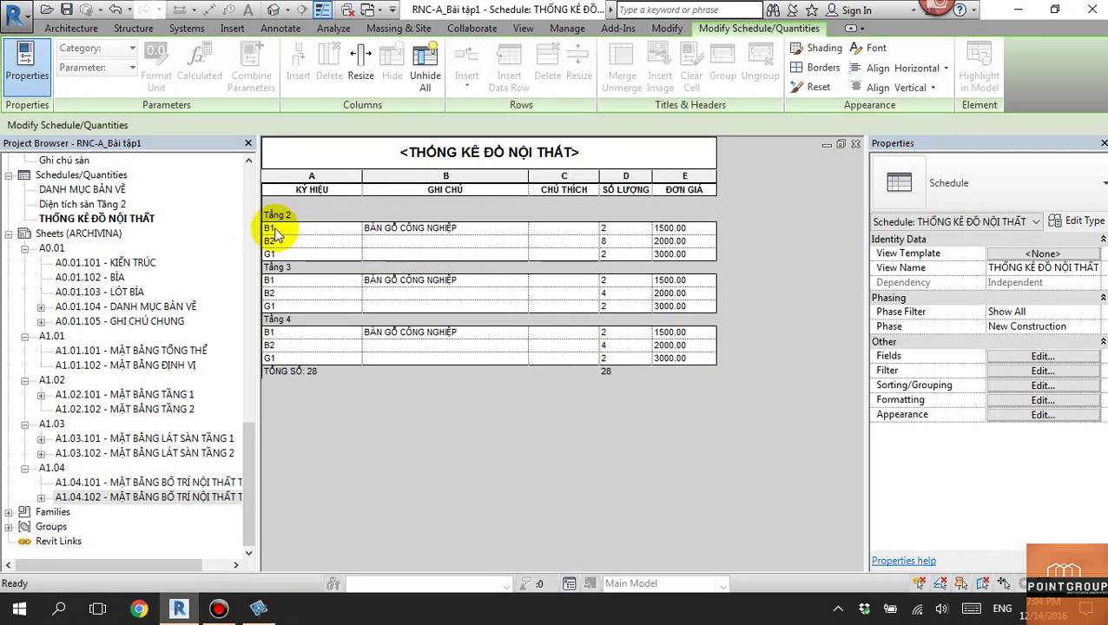
Set the schedule's Title text style to 2.0, keeping Header text at Schedule Default.
drag(273, 231, 286, 253)
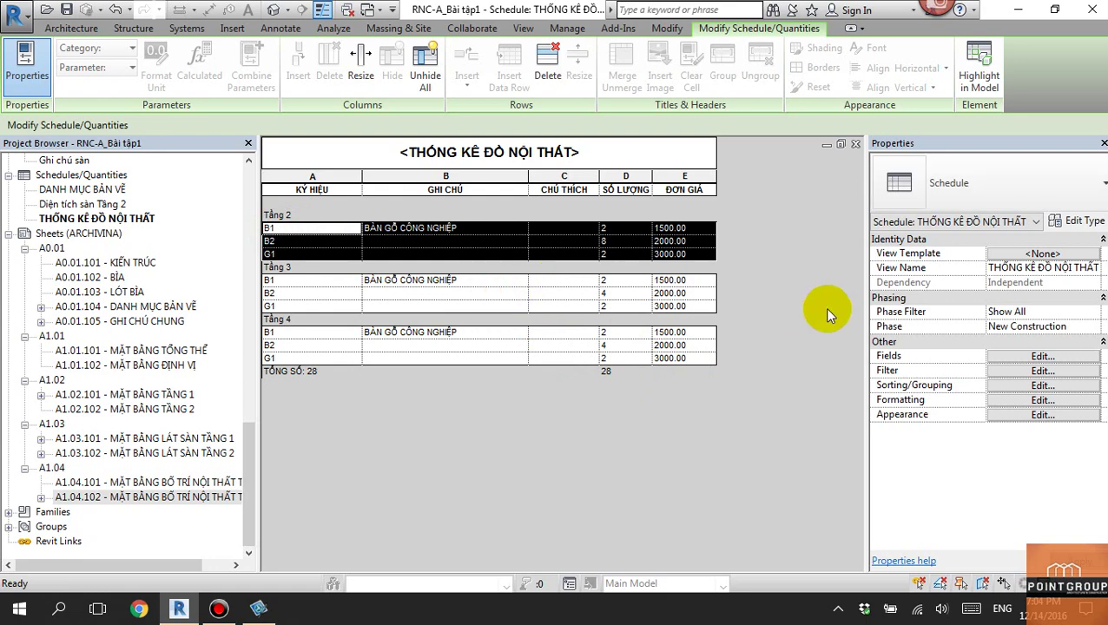
click(1028, 421)
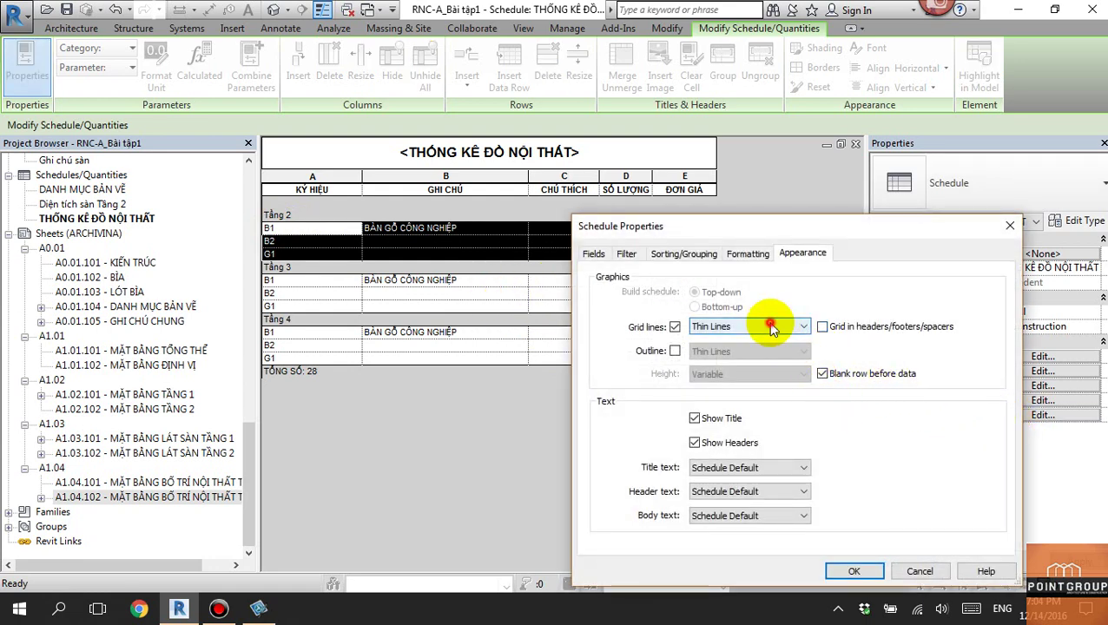
click(771, 327)
click(789, 473)
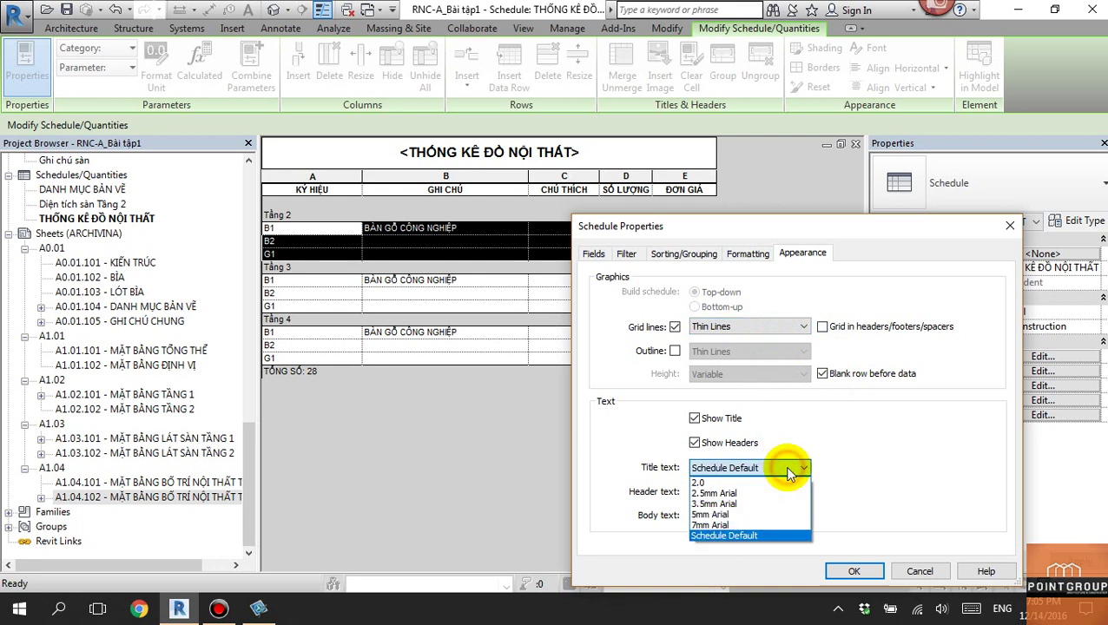
click(787, 483)
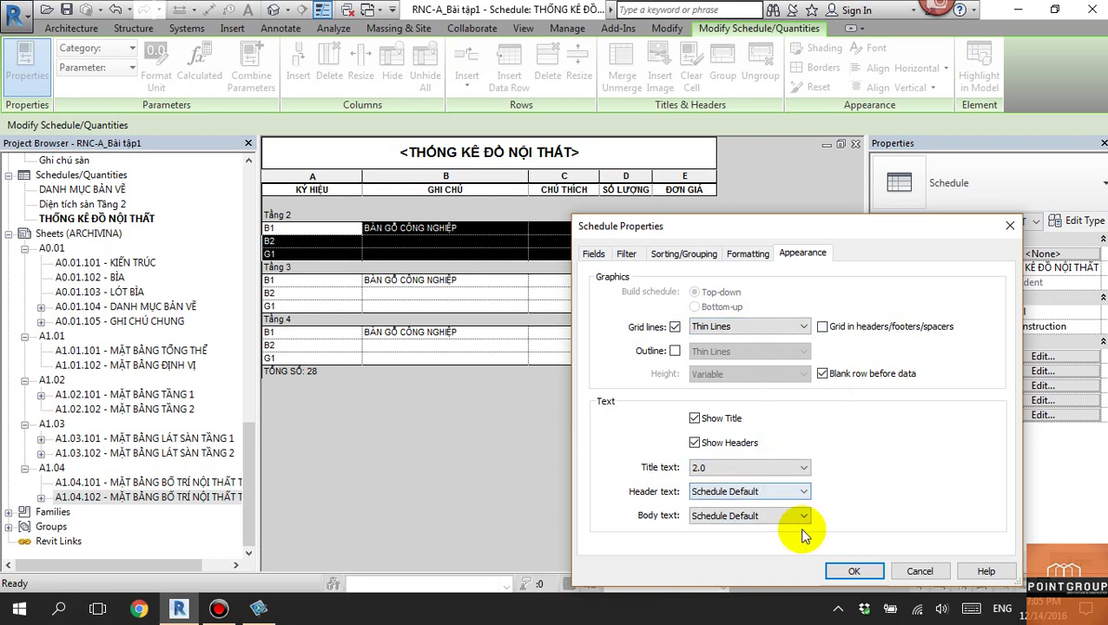
click(776, 492)
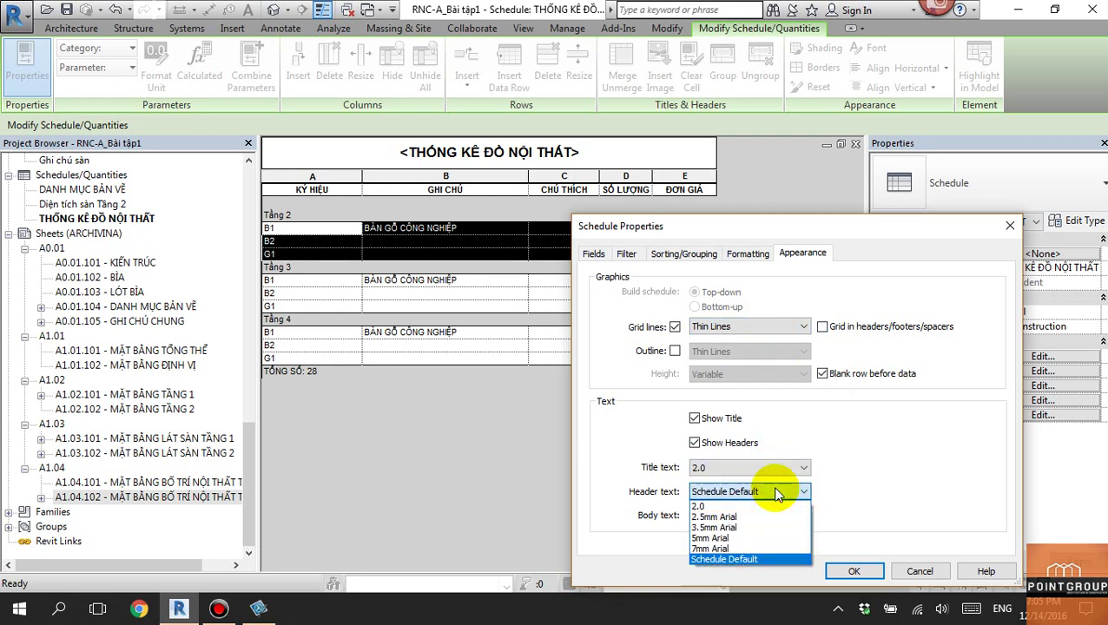
click(774, 492)
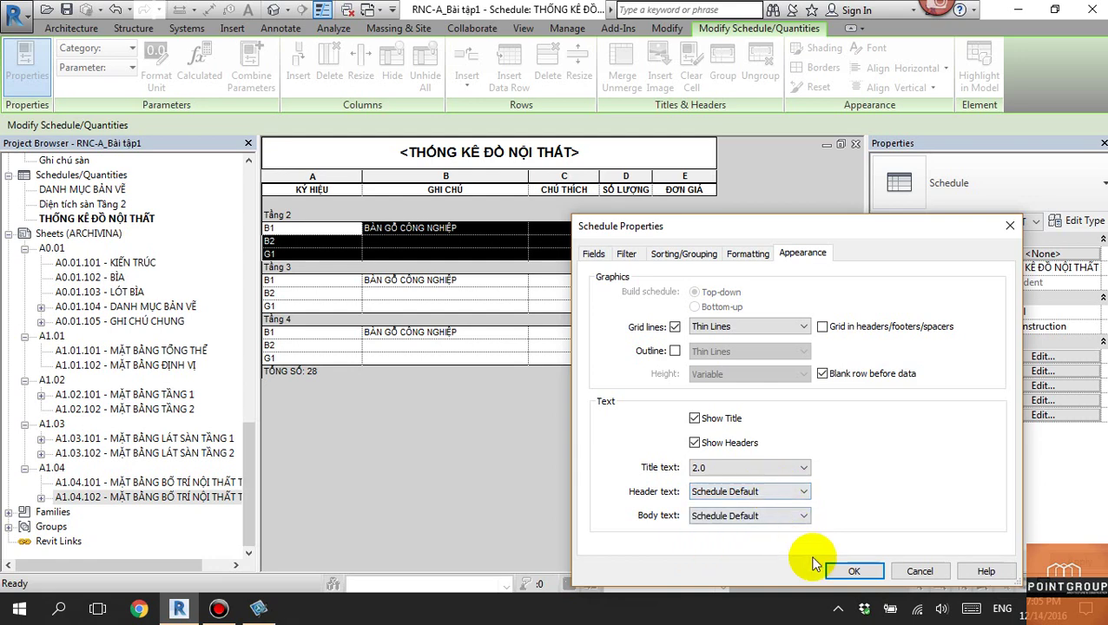
click(836, 572)
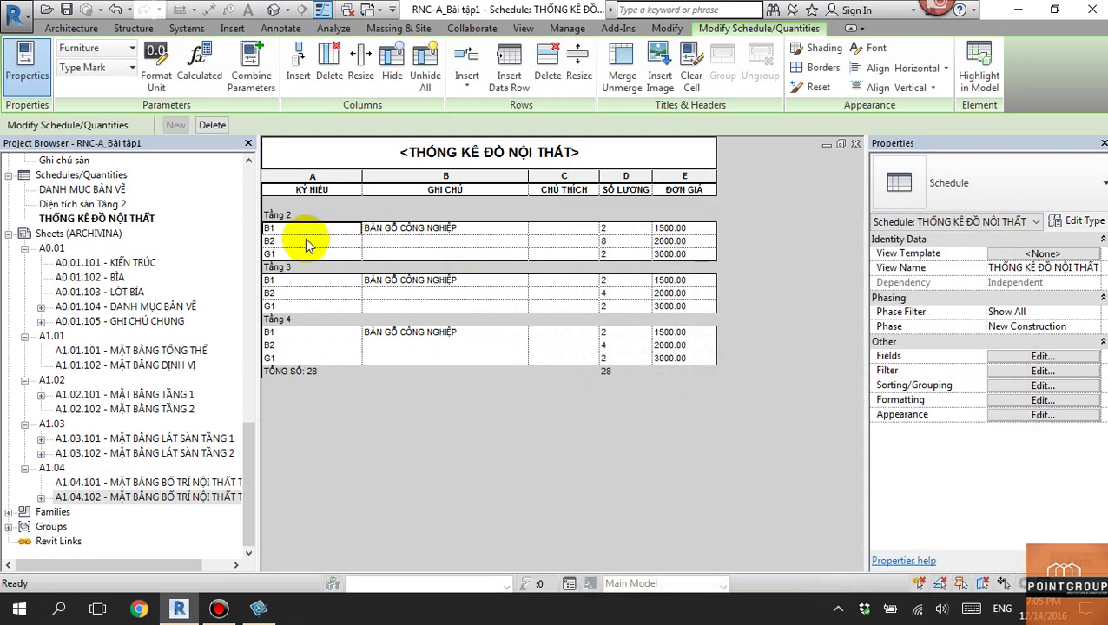
Select the Tầng 2 and Tầng 3 rows B1 to G1, then reopen Appearance settings.
drag(484, 333, 680, 268)
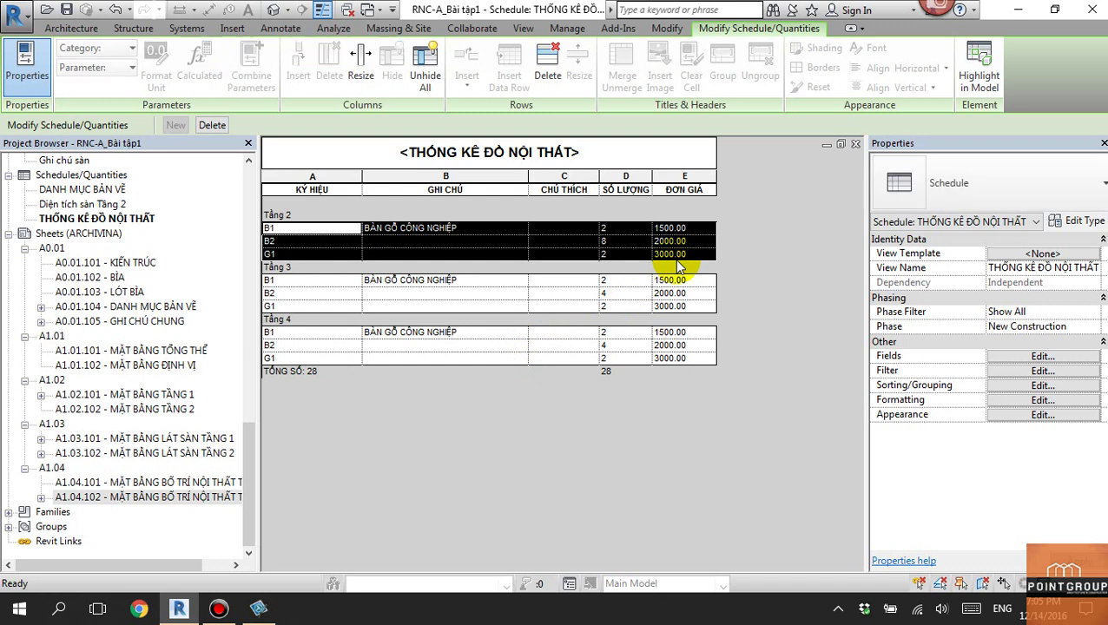
click(426, 229)
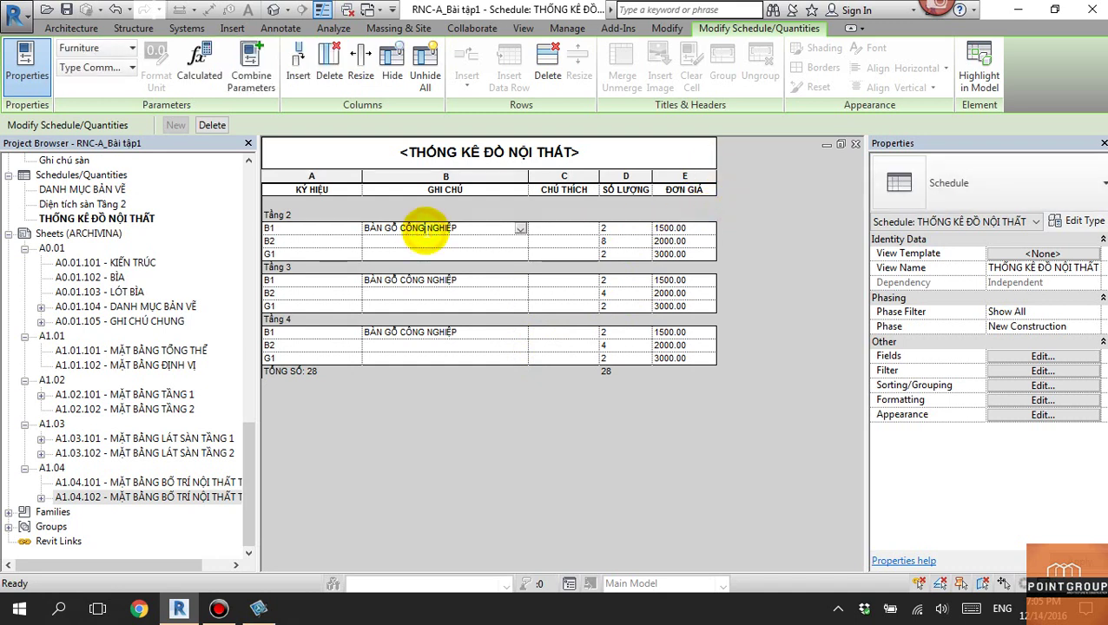
drag(274, 290, 710, 336)
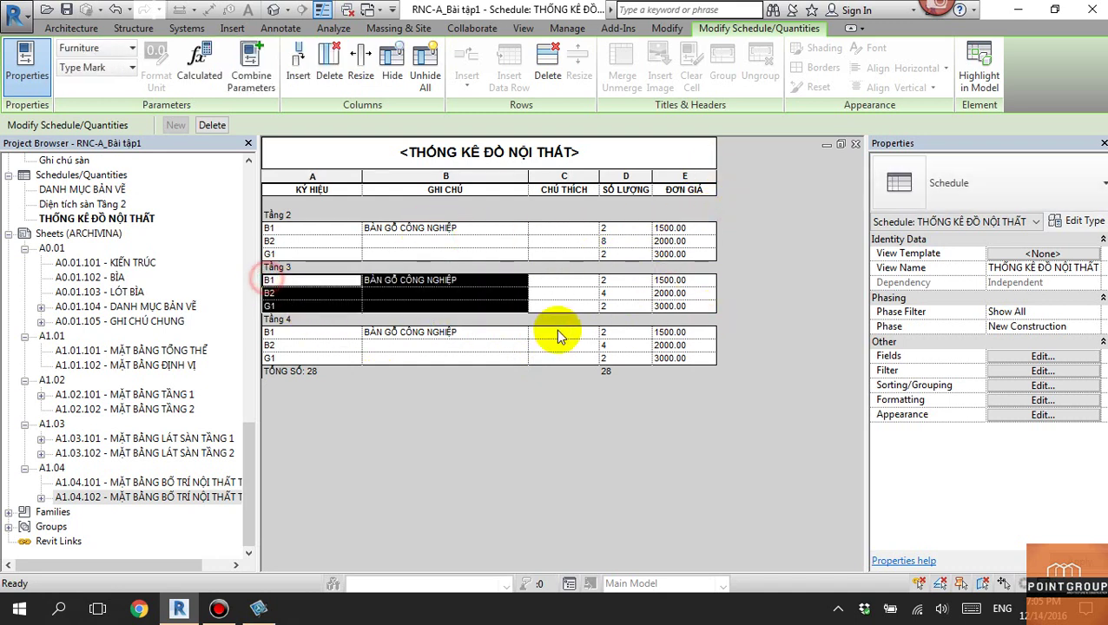
click(1013, 414)
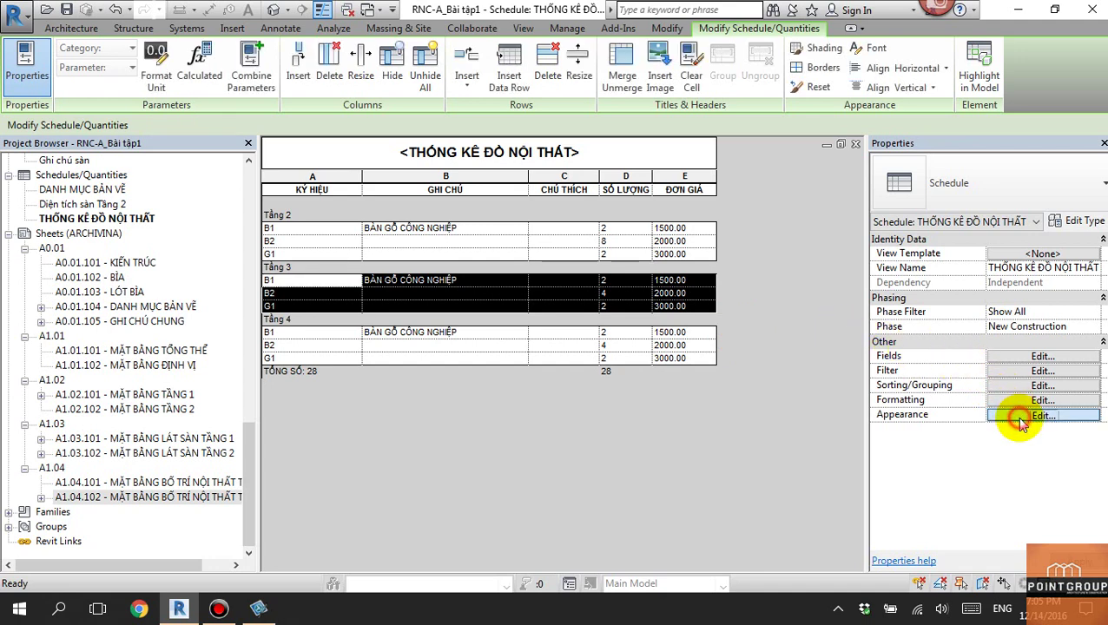
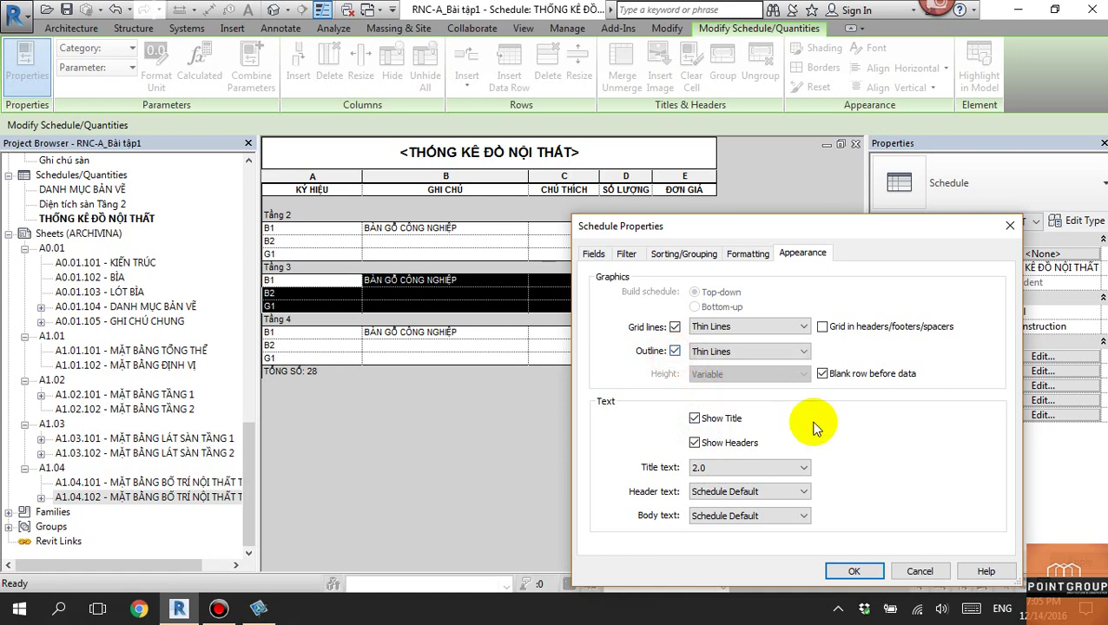
Confirm the appearance settings, then shift the furniture schedule up and right on sheet A1.04.102.
click(857, 570)
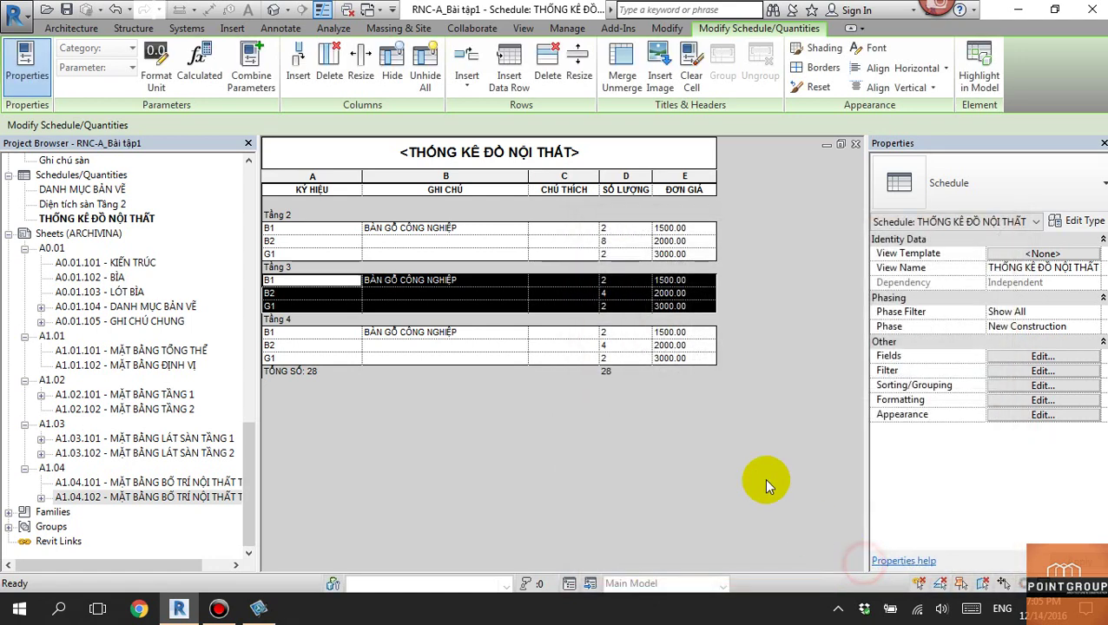
double_click(198, 496)
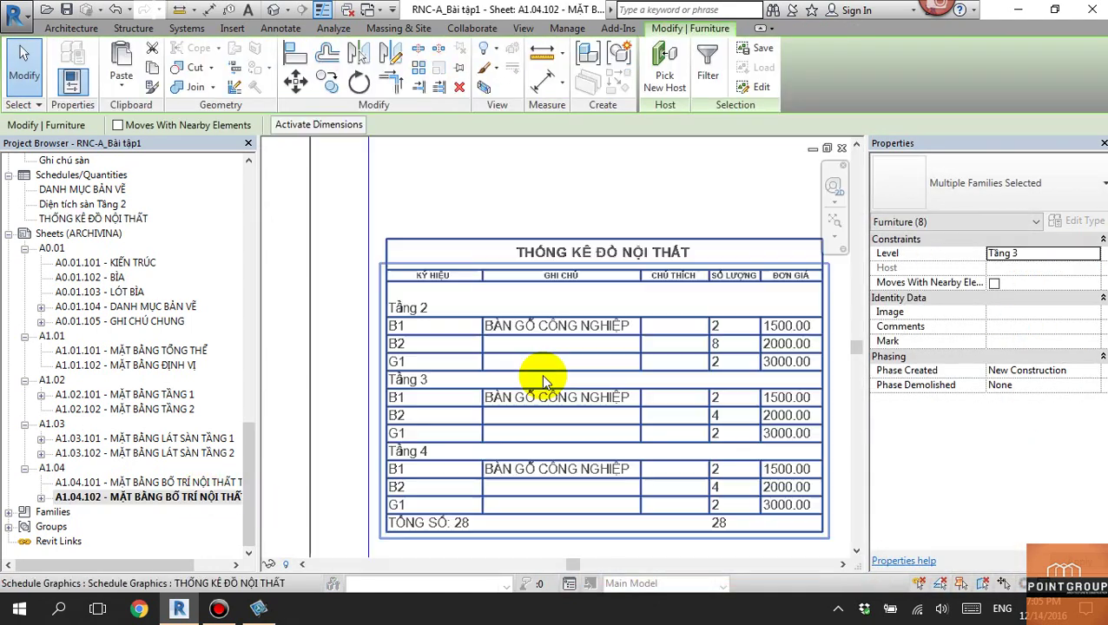
scroll(617, 385, down, 2)
click(730, 396)
click(591, 343)
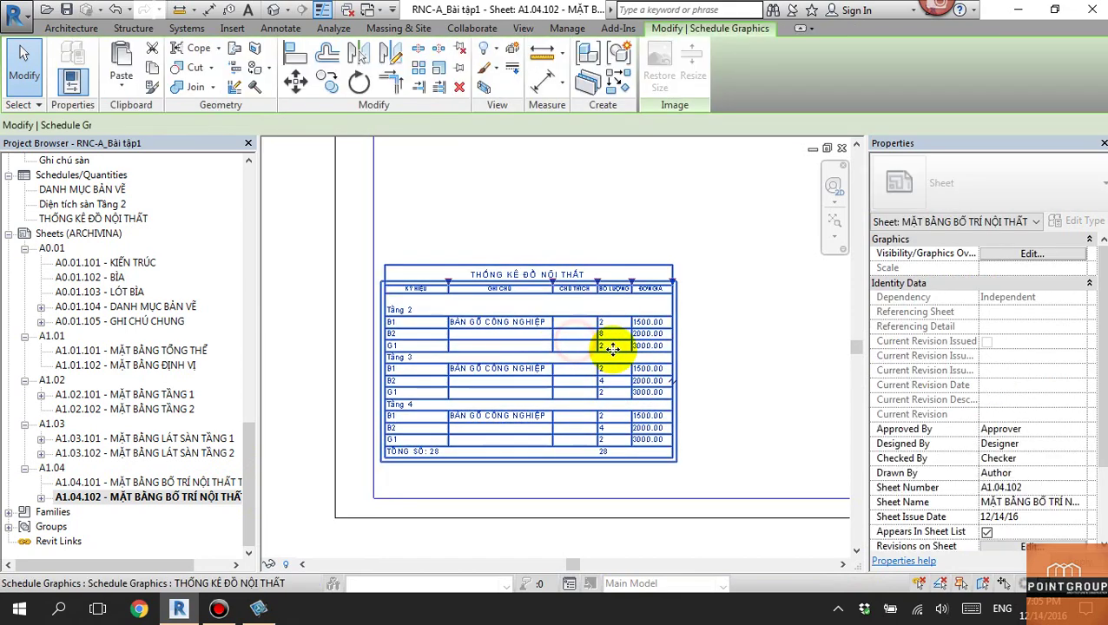
scroll(493, 349, down, 2)
drag(493, 349, 538, 318)
click(699, 352)
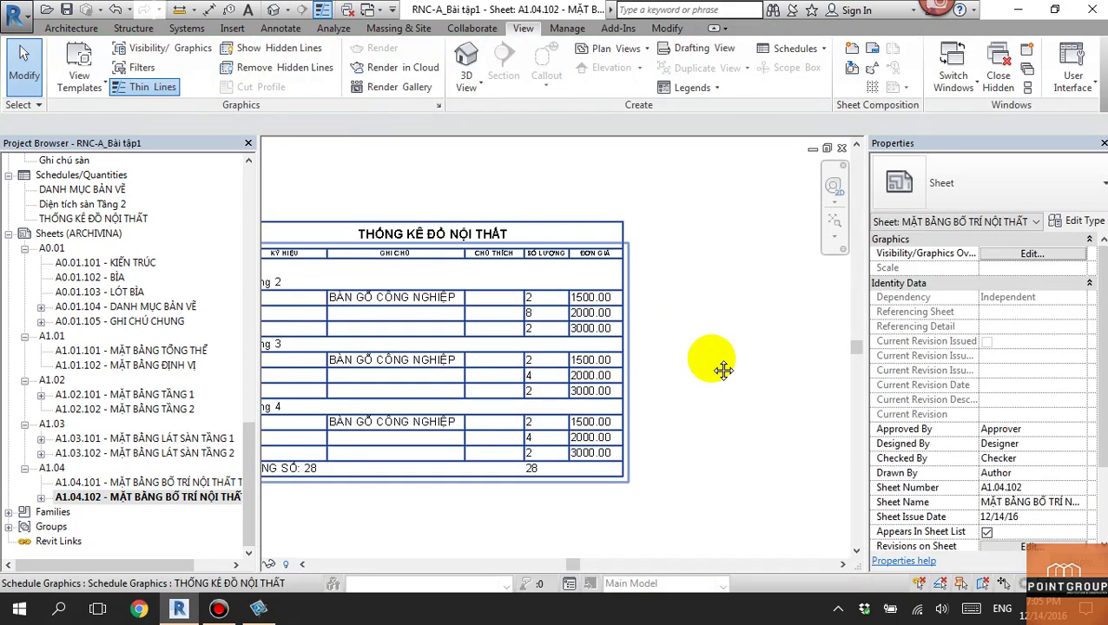
Select the A1.04.102 sheet entry in the Project Browser and scroll through the browser list.
scroll(411, 313, up, 3)
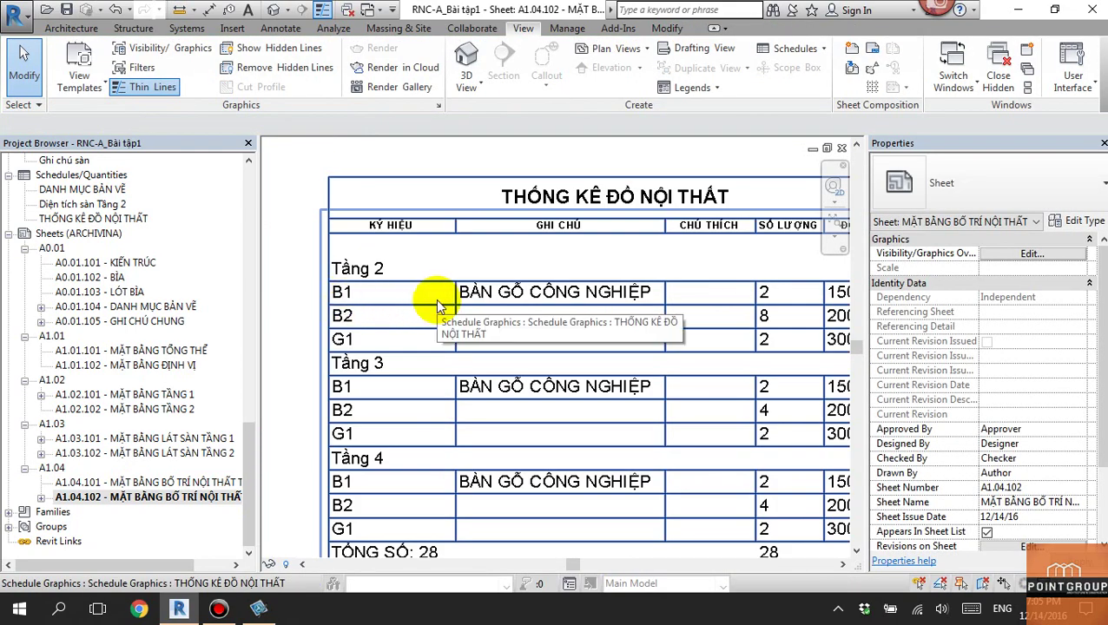
scroll(437, 306, down, 3)
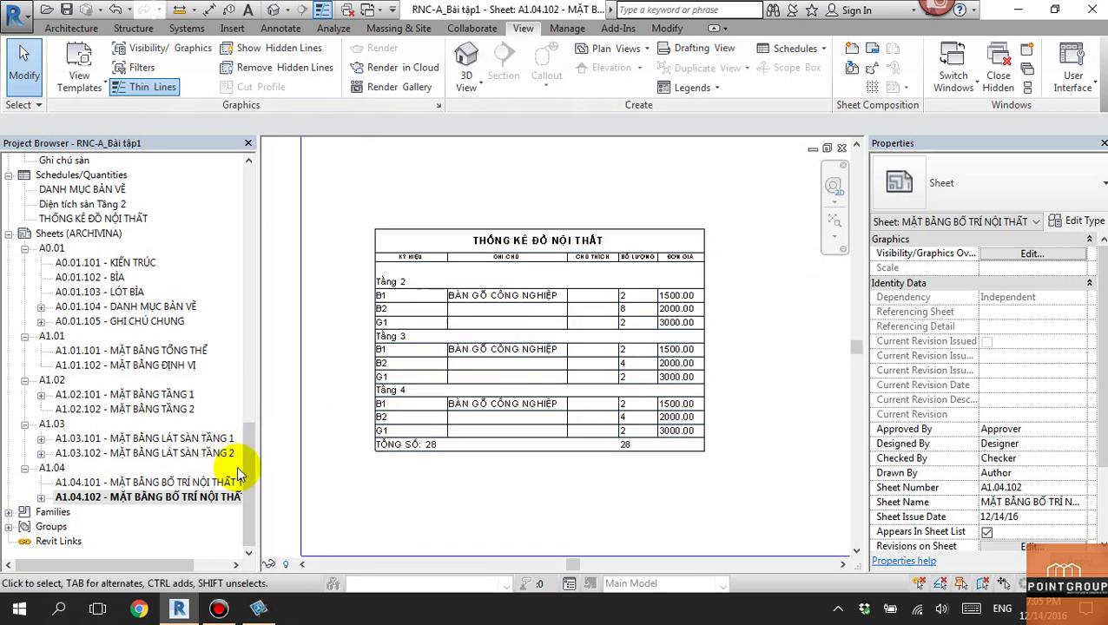
click(217, 497)
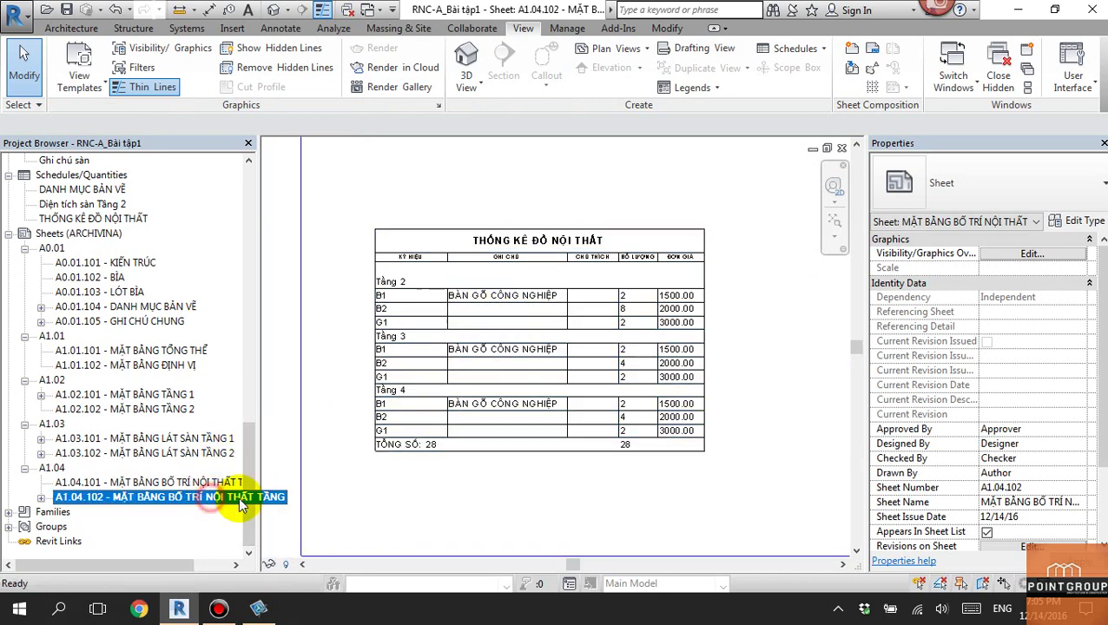
scroll(538, 481, down, 3)
scroll(539, 480, down, 2)
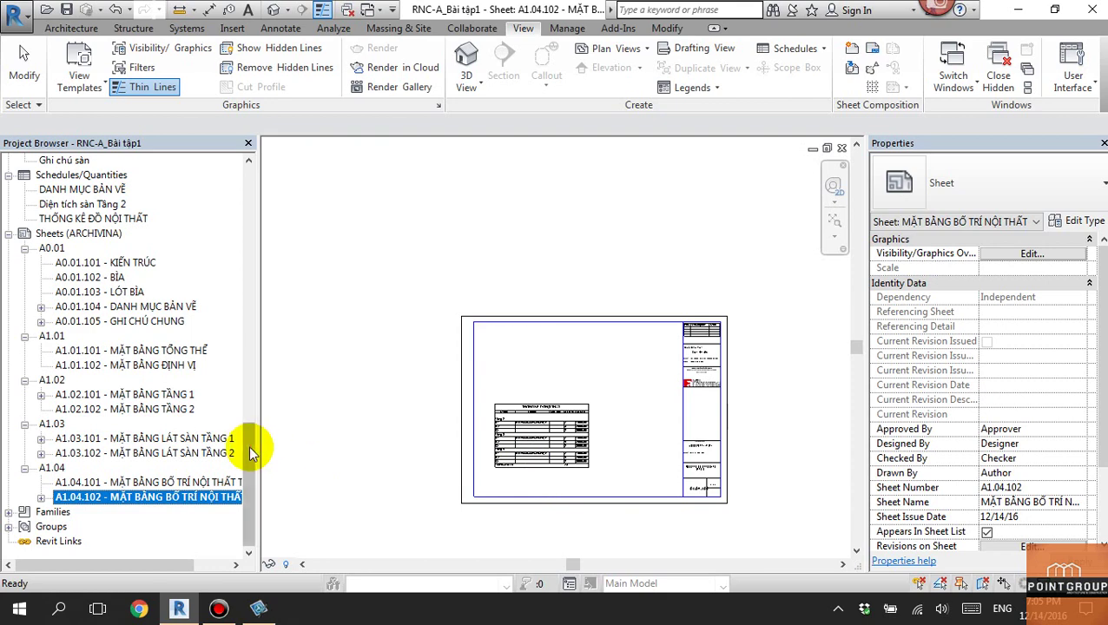
drag(248, 445, 262, 274)
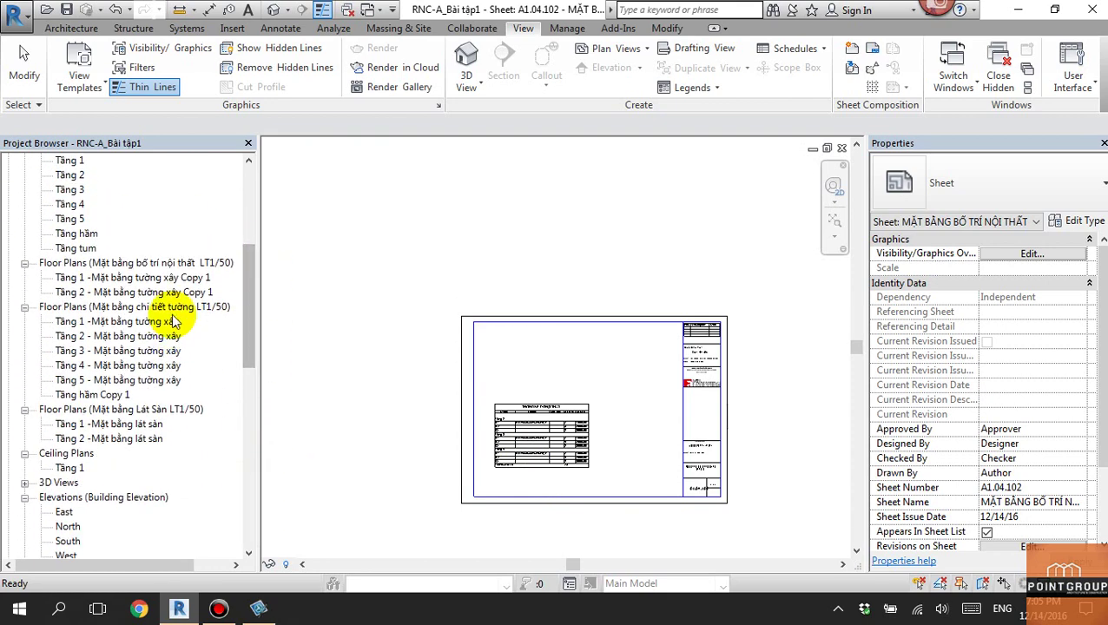
Open the Tầng 2 furniture plan and edit the G1 furniture tag's family.
double_click(174, 292)
scroll(705, 408, up, 5)
middle_drag(705, 408, 606, 419)
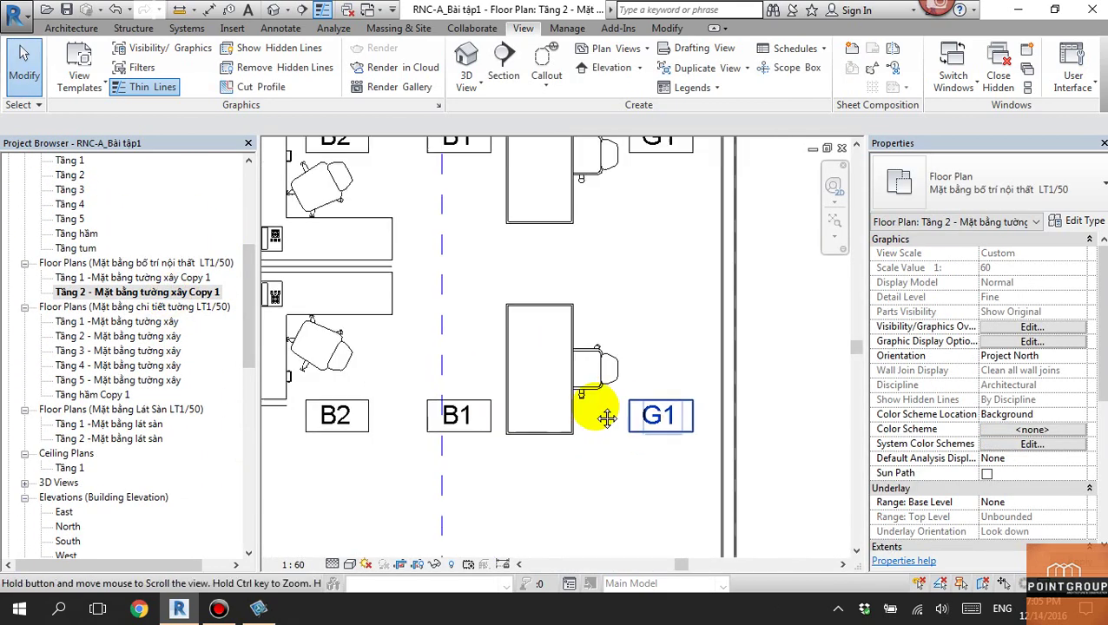
click(627, 406)
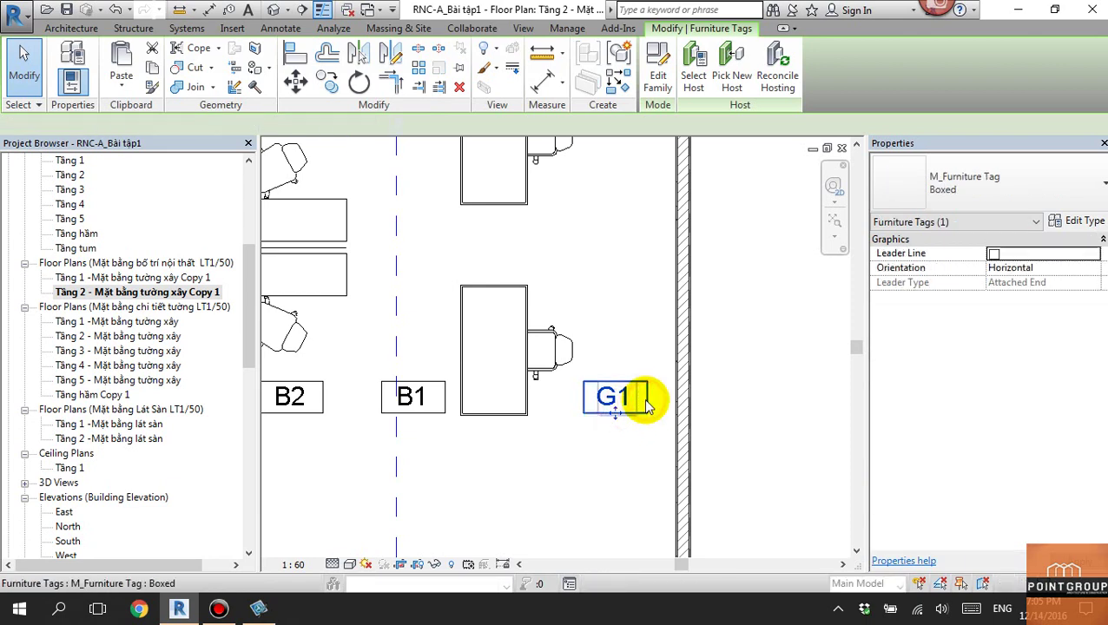
double_click(644, 402)
Duplicate the tag label's 3mm type as a new 2.0 label type with text size 2.0.
click(595, 376)
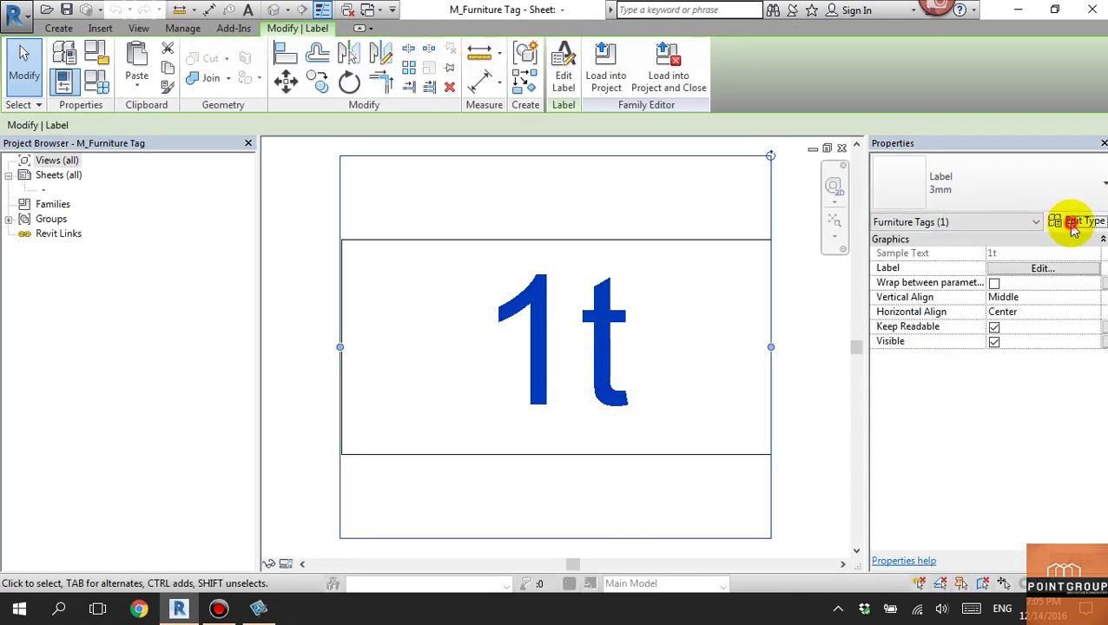
click(1075, 224)
click(1007, 131)
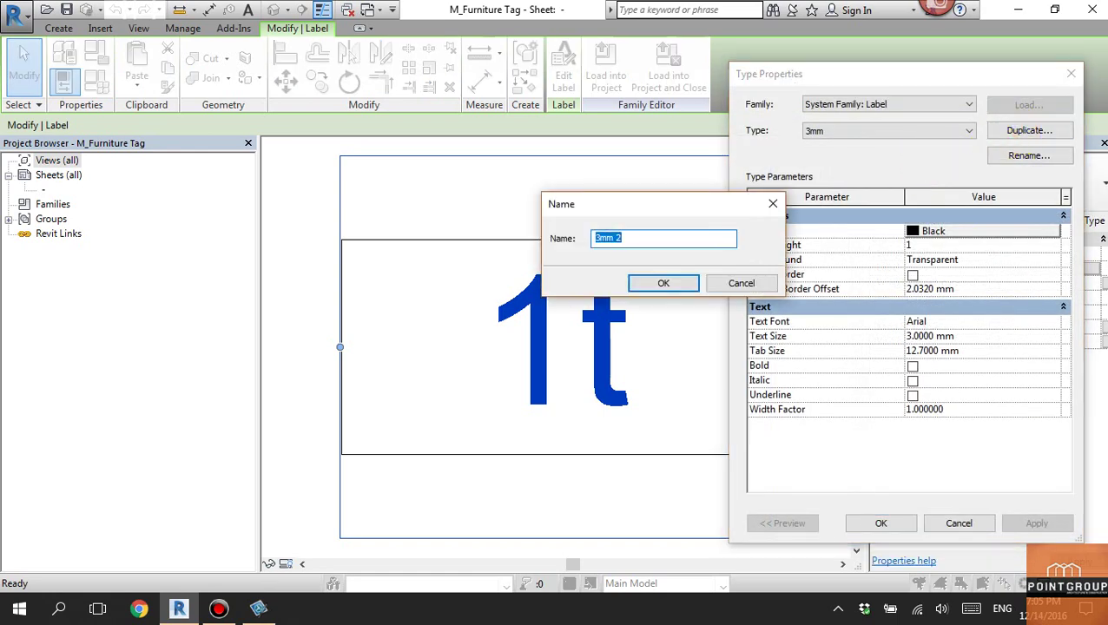
click(667, 283)
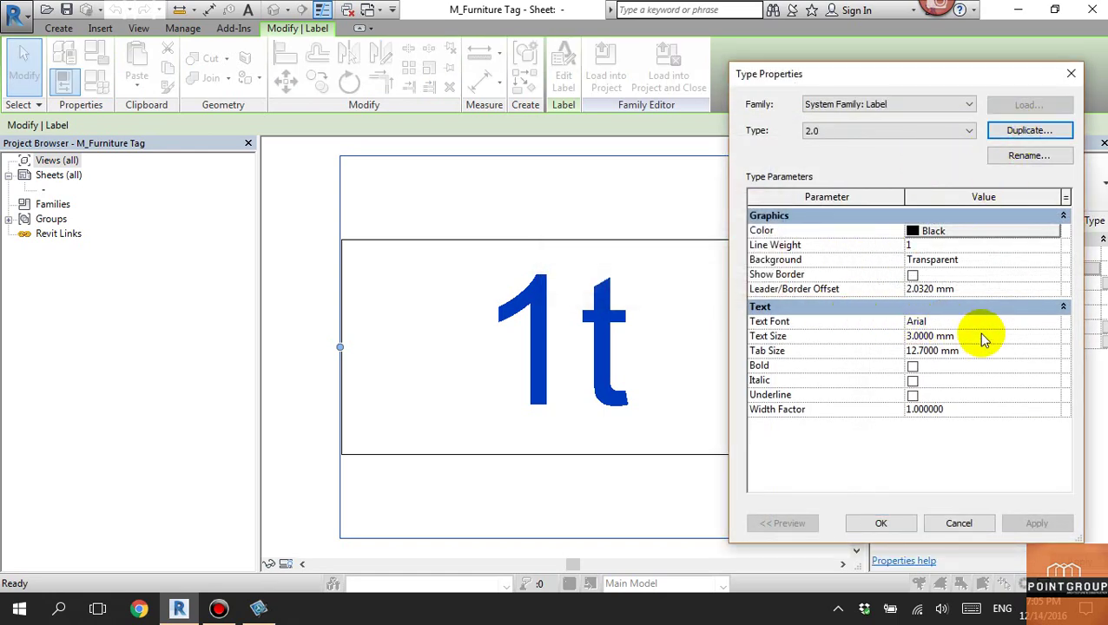
click(883, 524)
click(692, 364)
scroll(666, 226, down, 2)
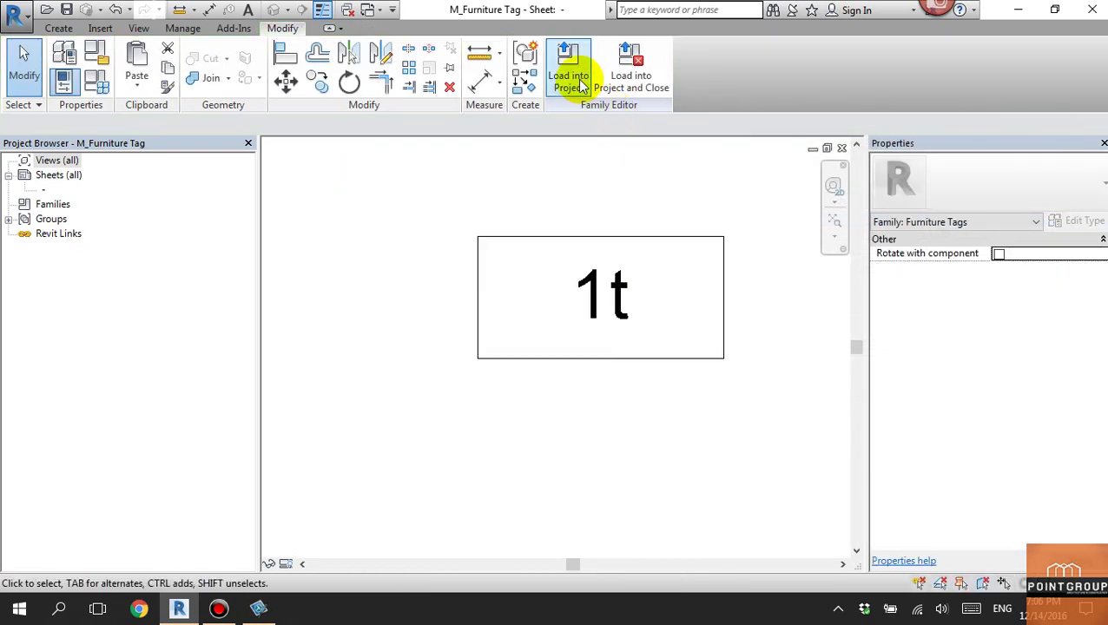
Load the edited tag into the project, overwrite the existing family, and check the G1 tag.
click(580, 84)
click(513, 424)
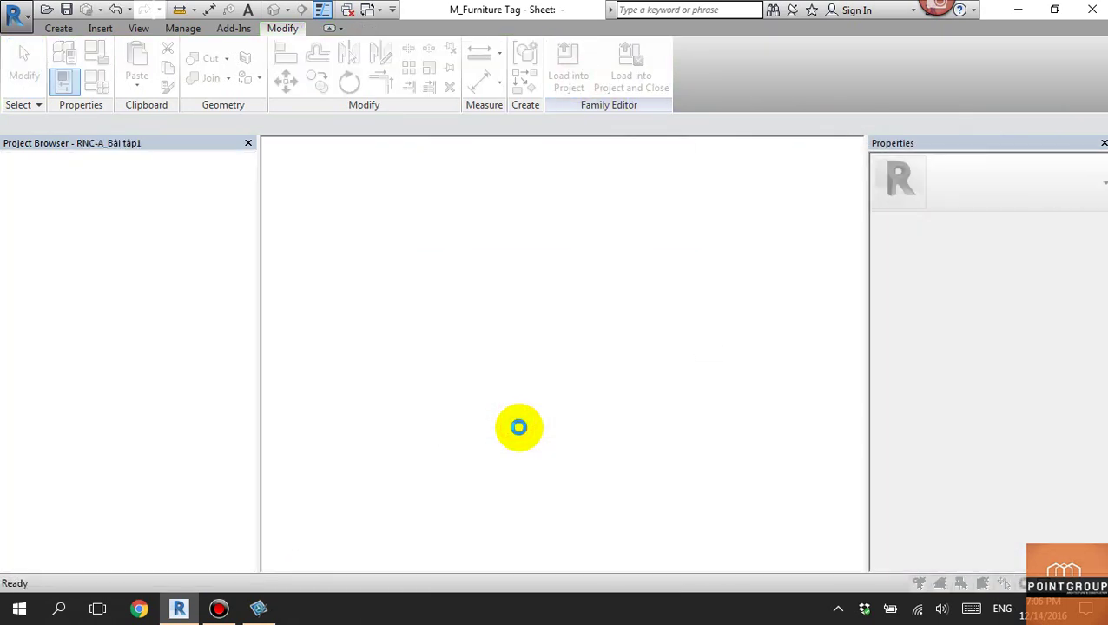
click(526, 252)
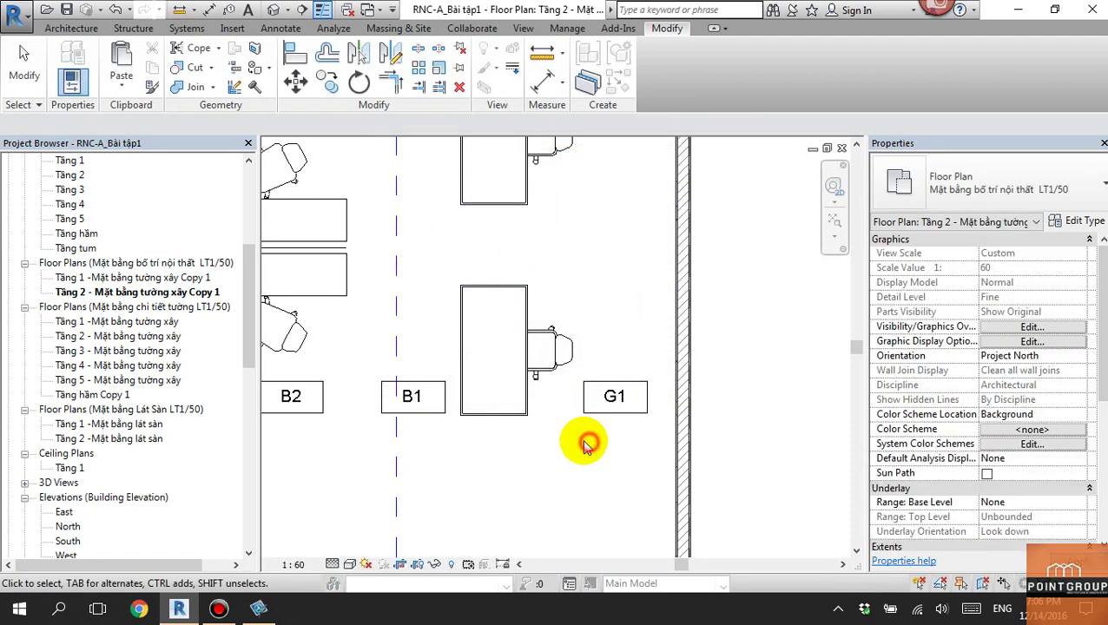
click(595, 421)
scroll(581, 447, down, 1)
scroll(568, 460, down, 1)
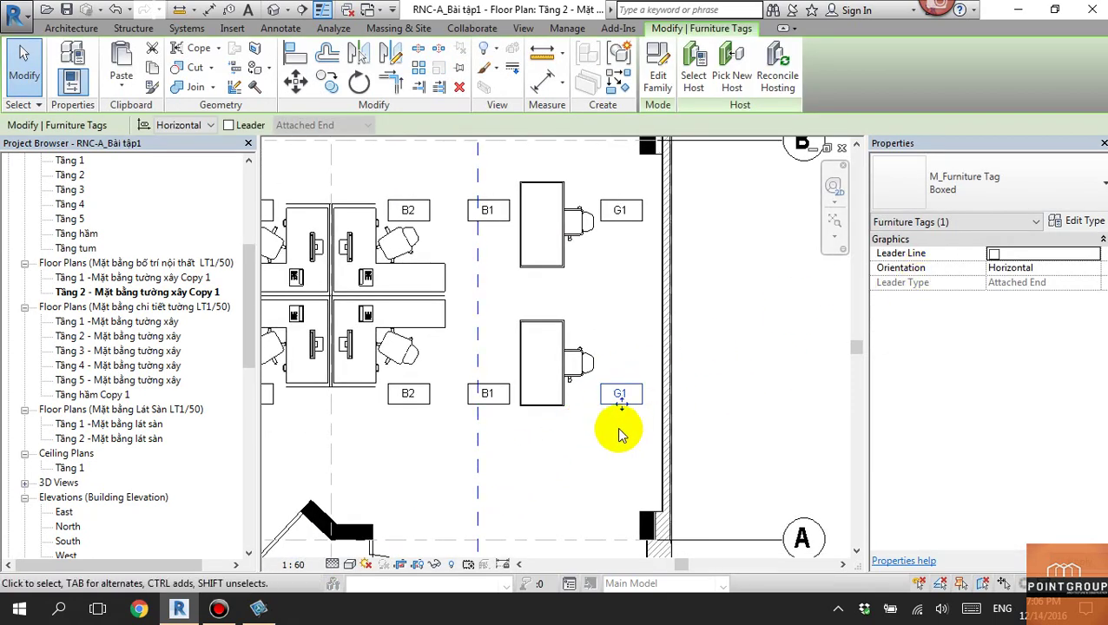
drag(648, 393, 647, 406)
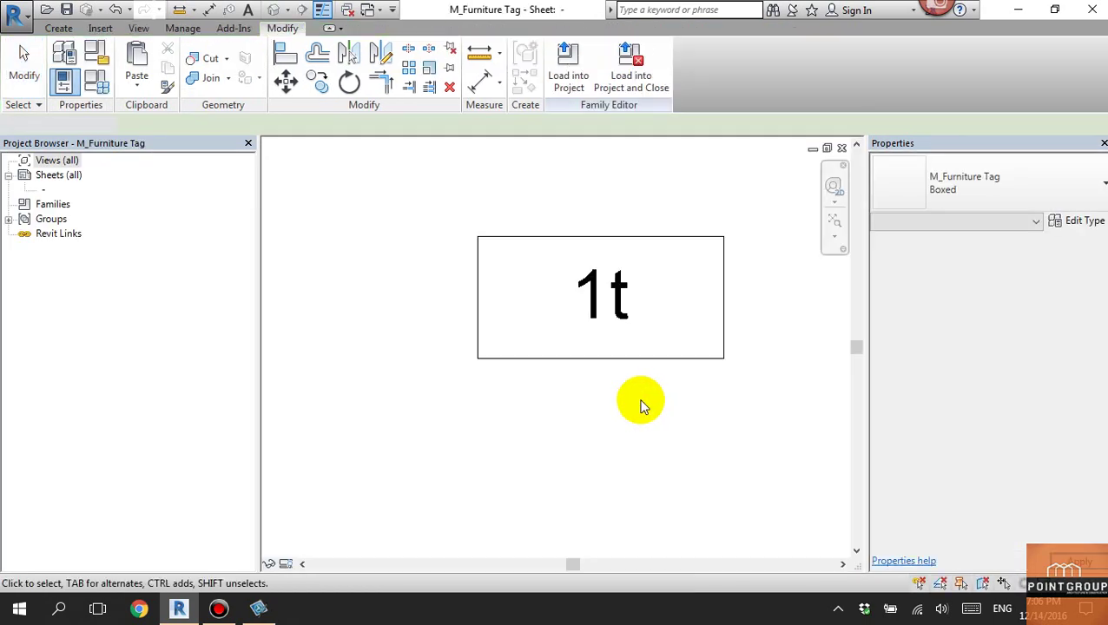
Make the 1t label text bold and reload the tag family, overwriting the existing one.
click(646, 373)
click(1064, 232)
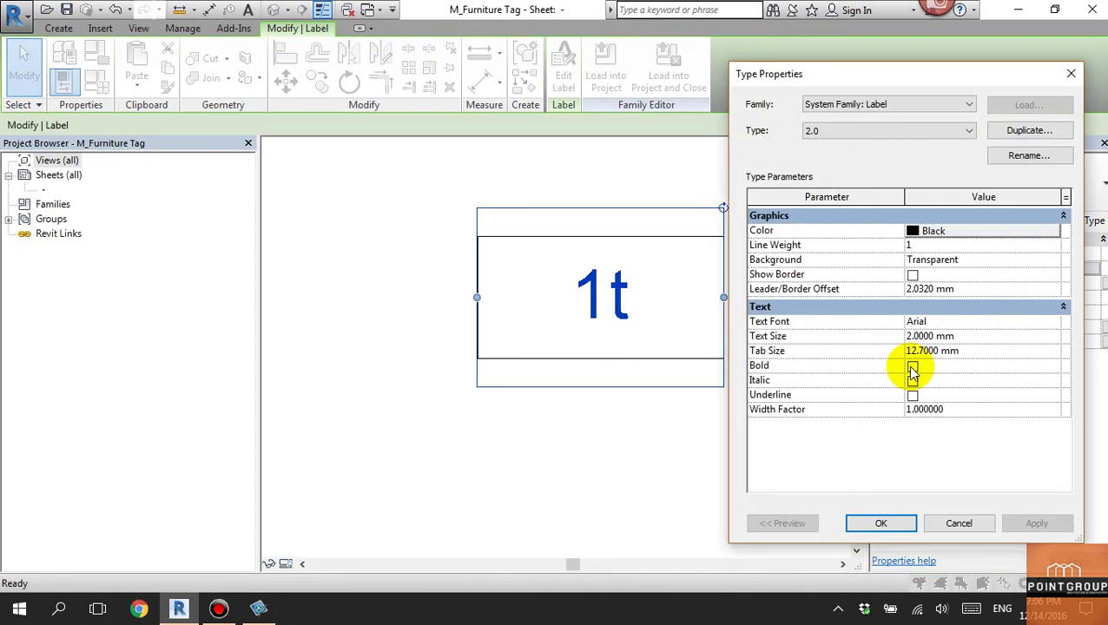
click(912, 366)
click(866, 532)
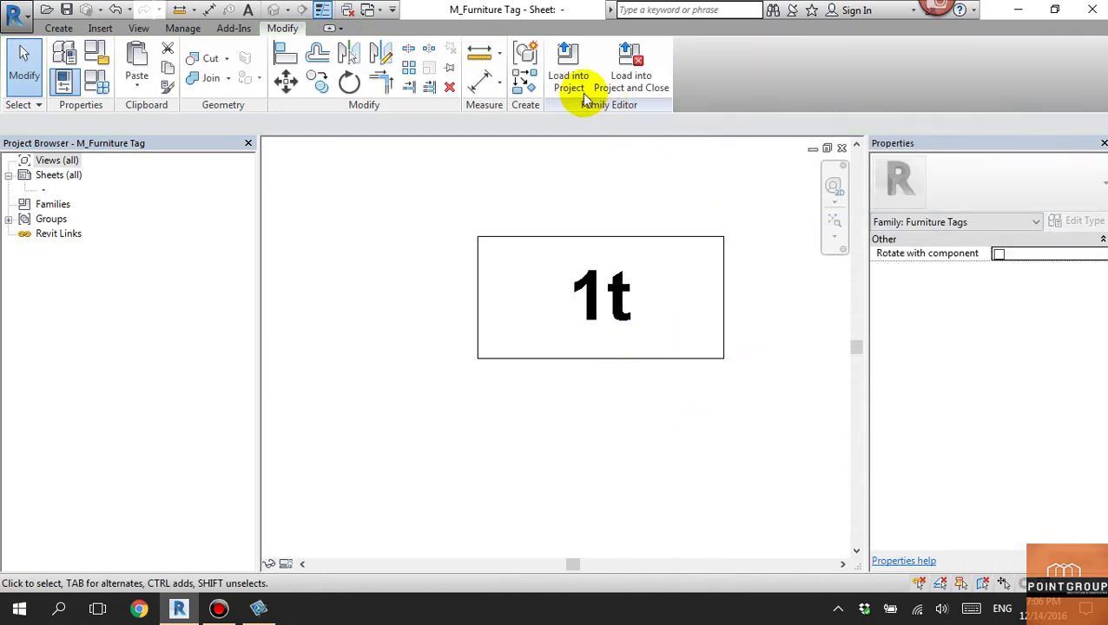
click(580, 86)
click(518, 423)
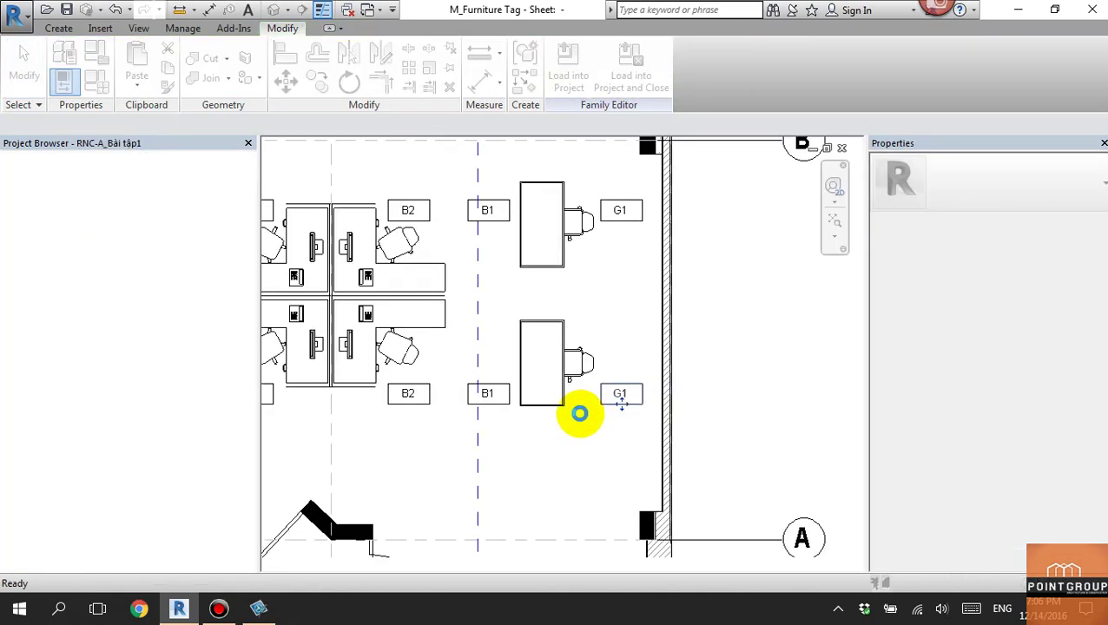
click(530, 255)
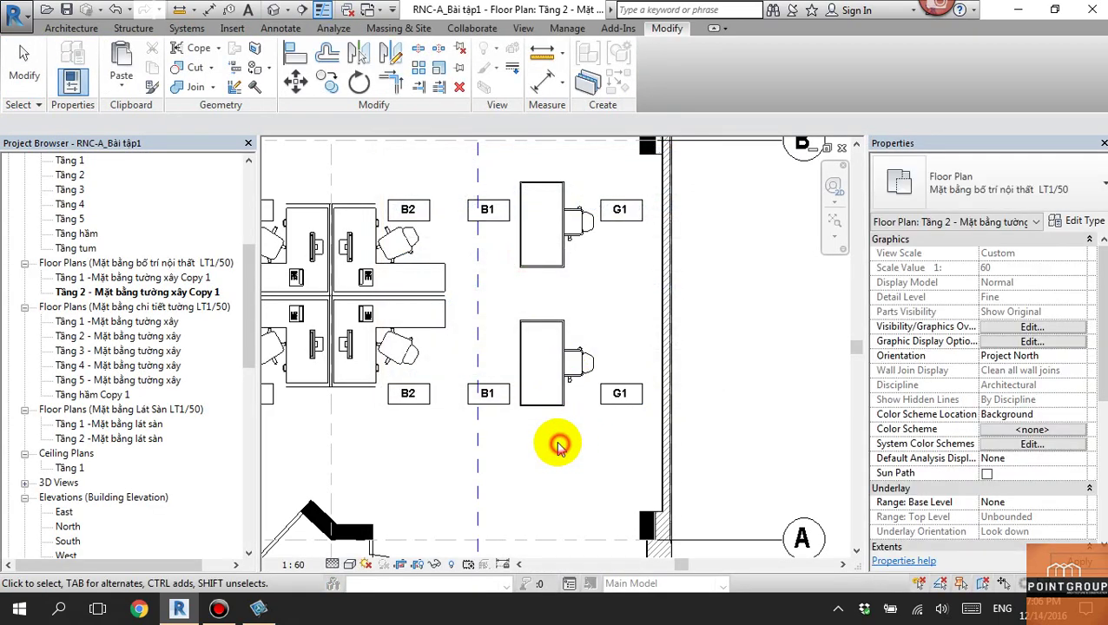
Pan around the Tầng 2 furniture plan and scroll the Project Browser down to the sheets.
scroll(638, 423, down, 2)
scroll(587, 348, up, 3)
scroll(574, 383, down, 2)
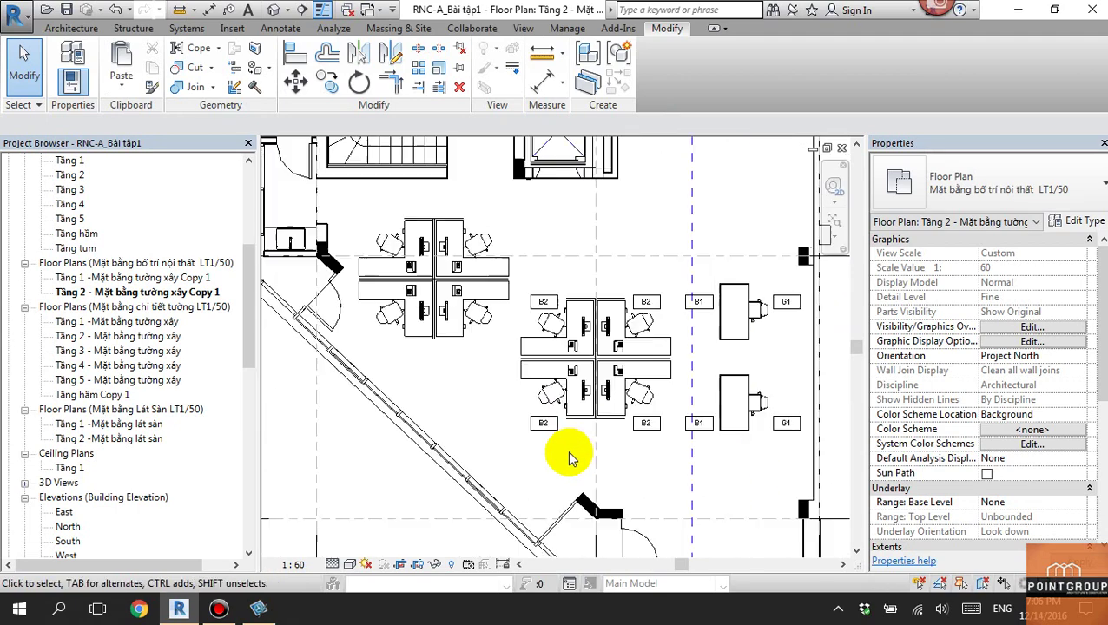
mouse_move(574, 453)
middle_down()
mouse_move(631, 396)
mouse_move(645, 401)
mouse_move(648, 371)
middle_up()
scroll(631, 396, up, 3)
scroll(634, 393, down, 2)
mouse_move(247, 323)
mouse_down()
mouse_move(230, 464)
mouse_move(236, 530)
mouse_up()
Open sheet A1.04.102, zoom in and select the placed furniture schedule.
double_click(191, 500)
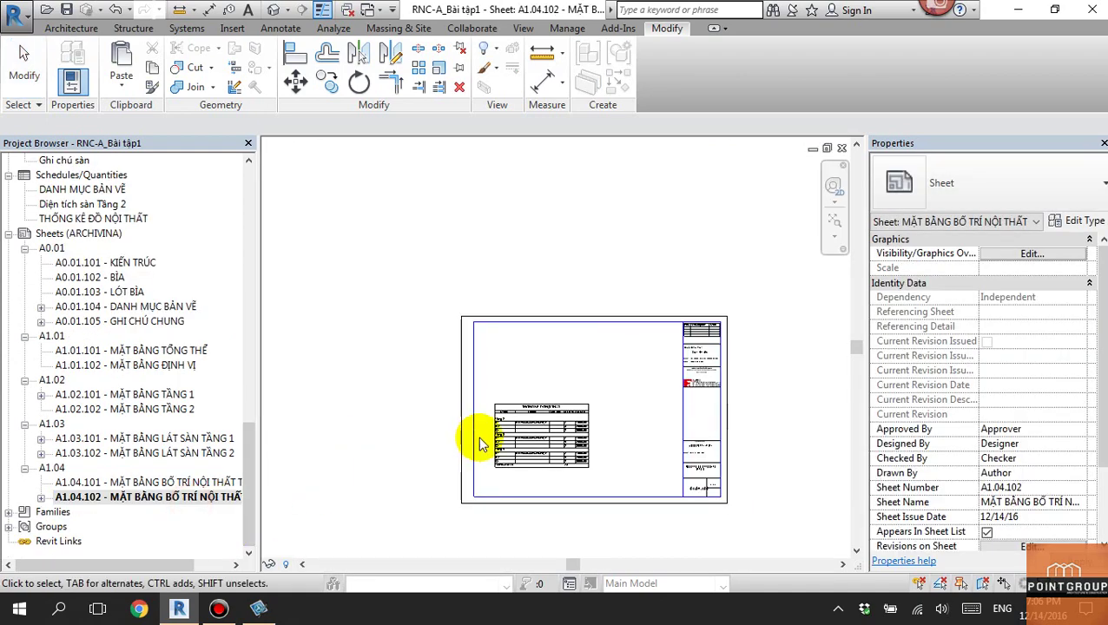
scroll(478, 440, up, 3)
scroll(564, 445, up, 3)
scroll(470, 371, up, 3)
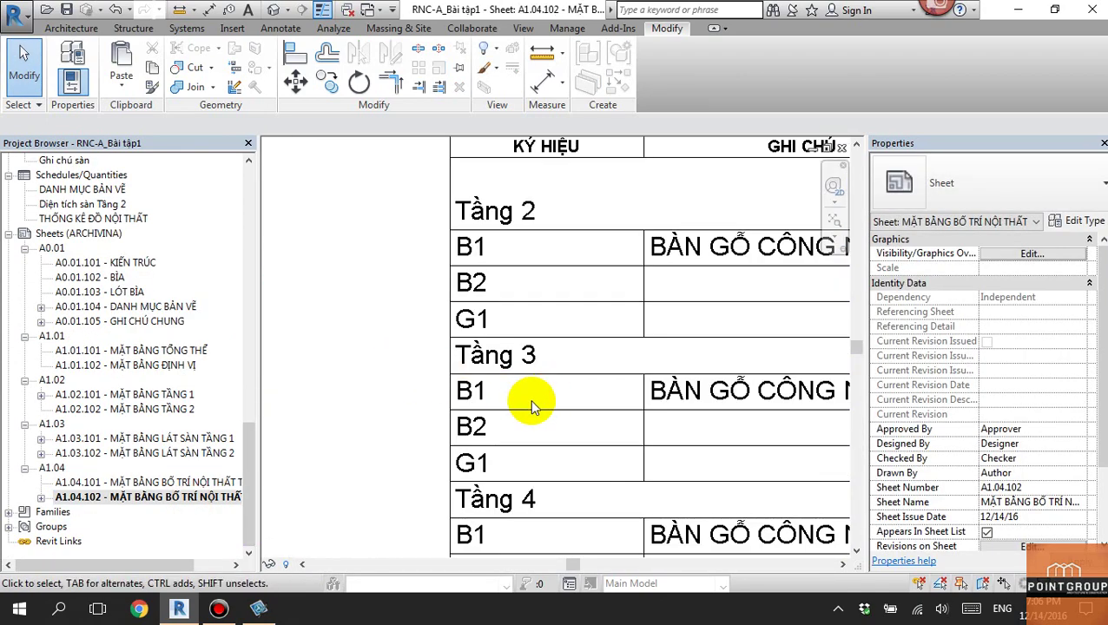
scroll(532, 396, up, 1)
scroll(499, 382, down, 2)
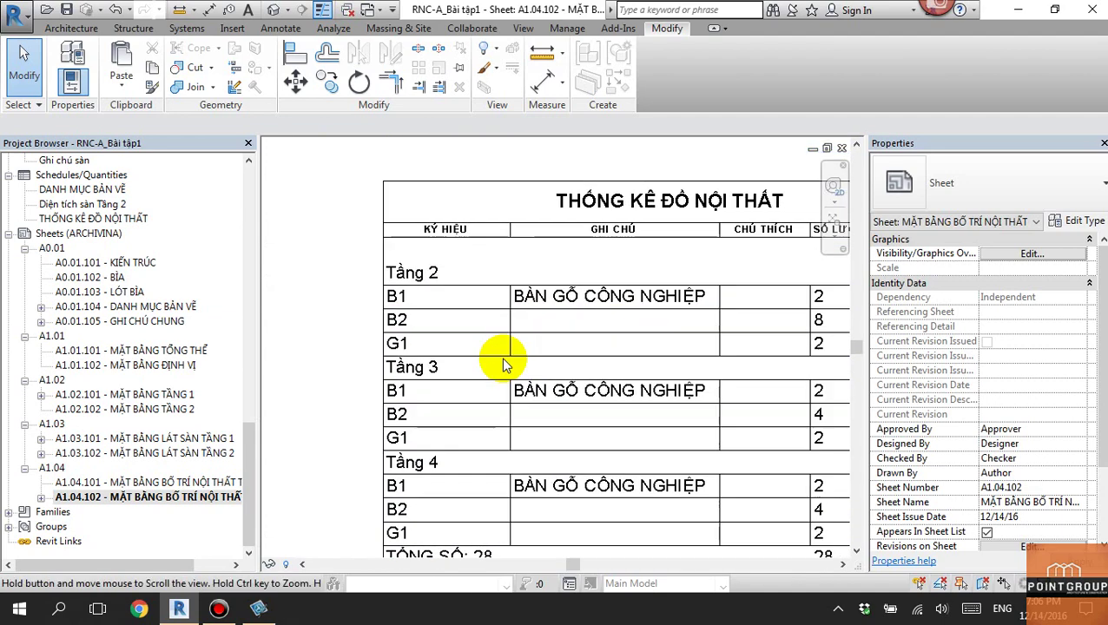
scroll(501, 358, up, 2)
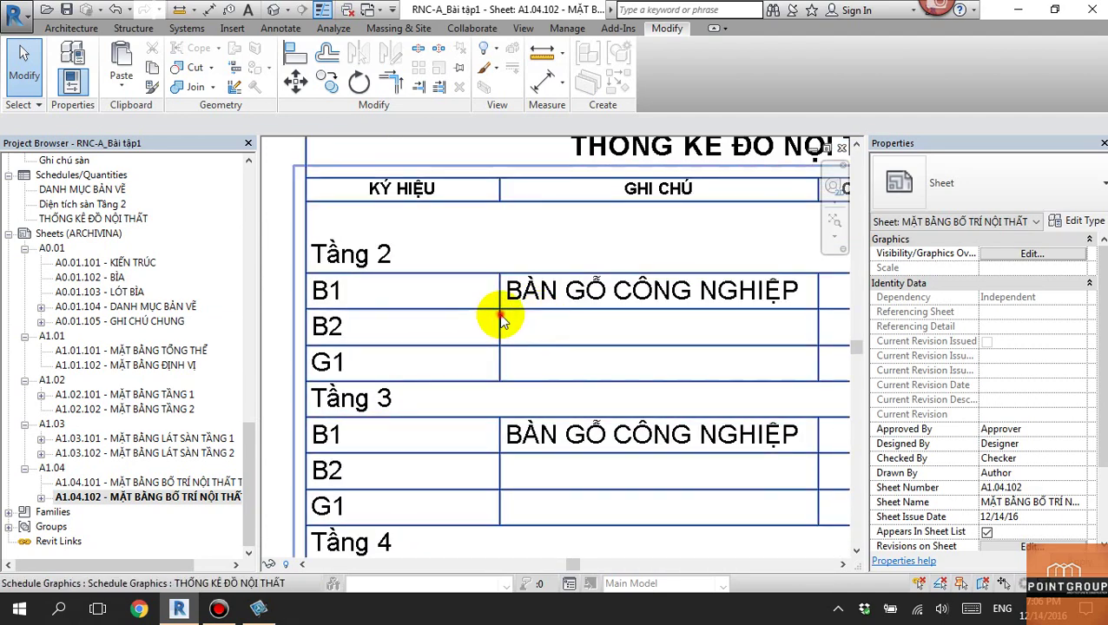
click(507, 315)
scroll(521, 309, down, 3)
scroll(525, 311, up, 1)
Open the THỐNG KÊ ĐỒ NỘI THẤT schedule view and bring up its View Template choices, then dismiss them.
double_click(575, 341)
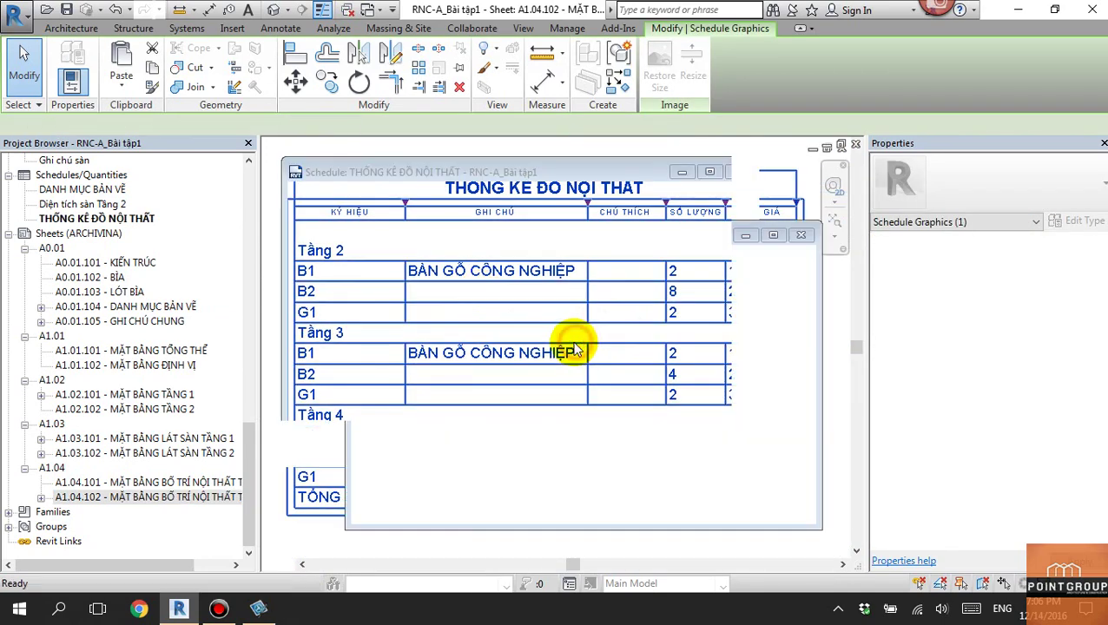
click(416, 281)
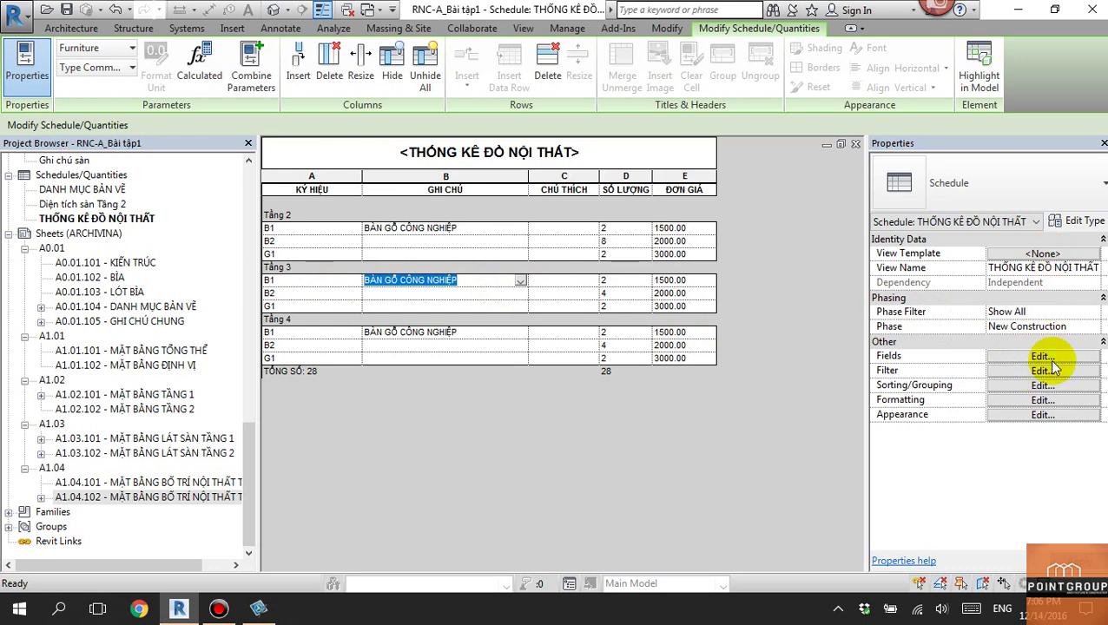
click(1042, 254)
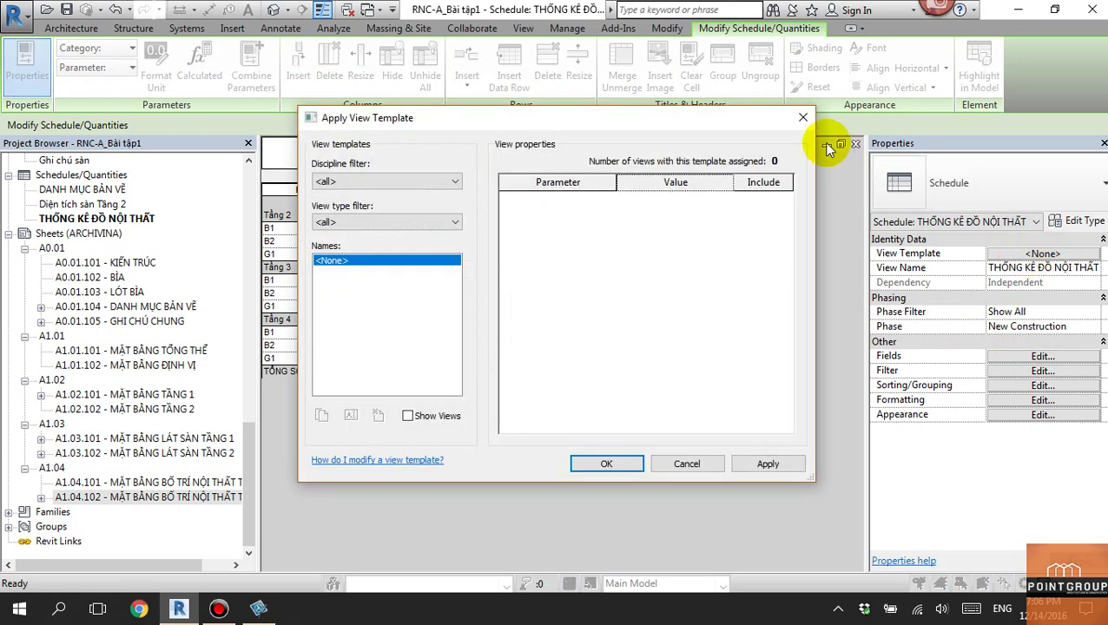
click(801, 118)
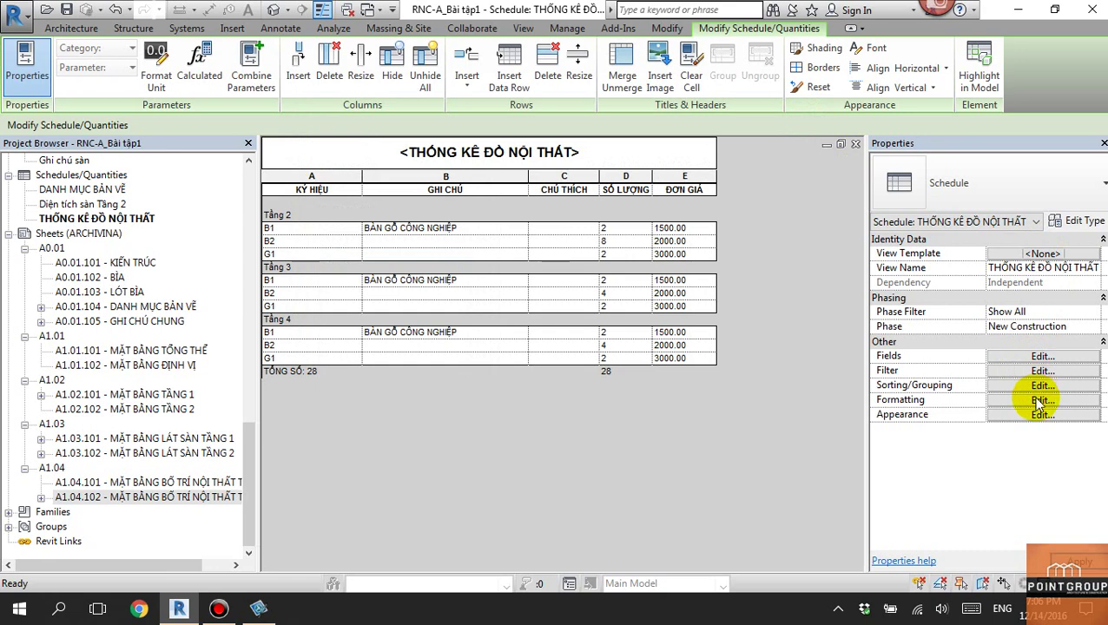
Review the schedule's Formatting and Type Mark conditional formatting, keeping headings horizontal with no changes.
click(1041, 400)
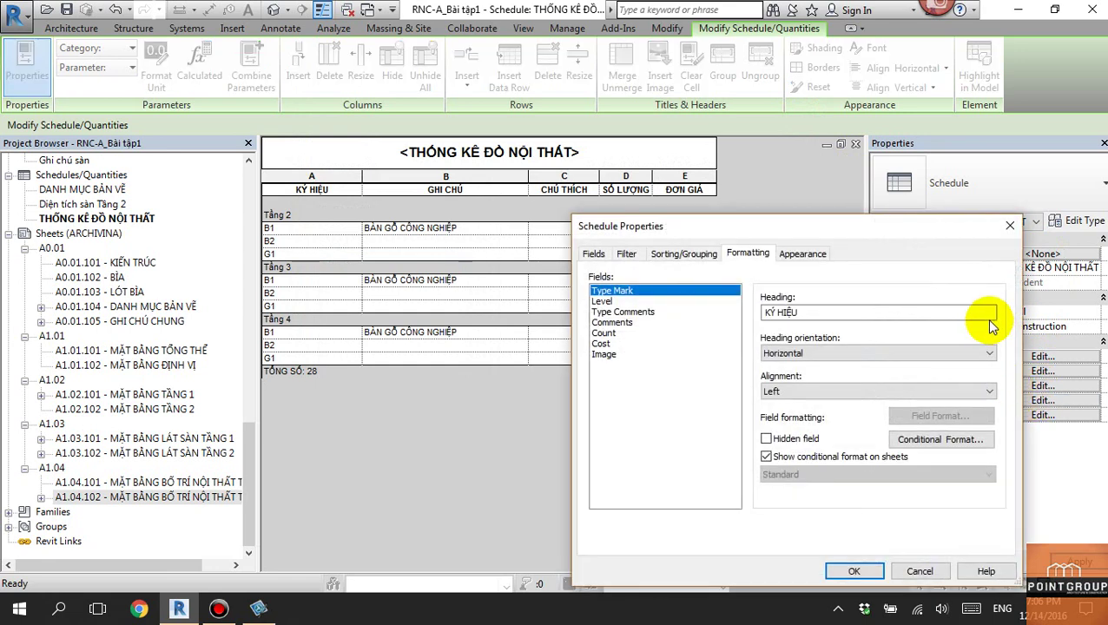
click(940, 440)
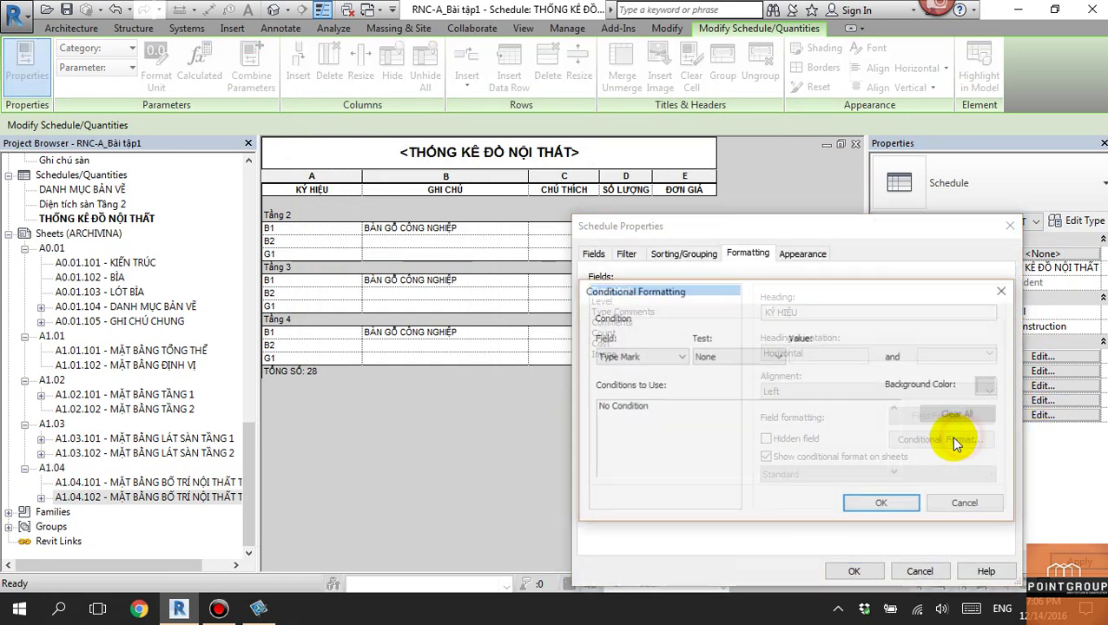
click(729, 358)
click(732, 356)
click(644, 356)
click(645, 351)
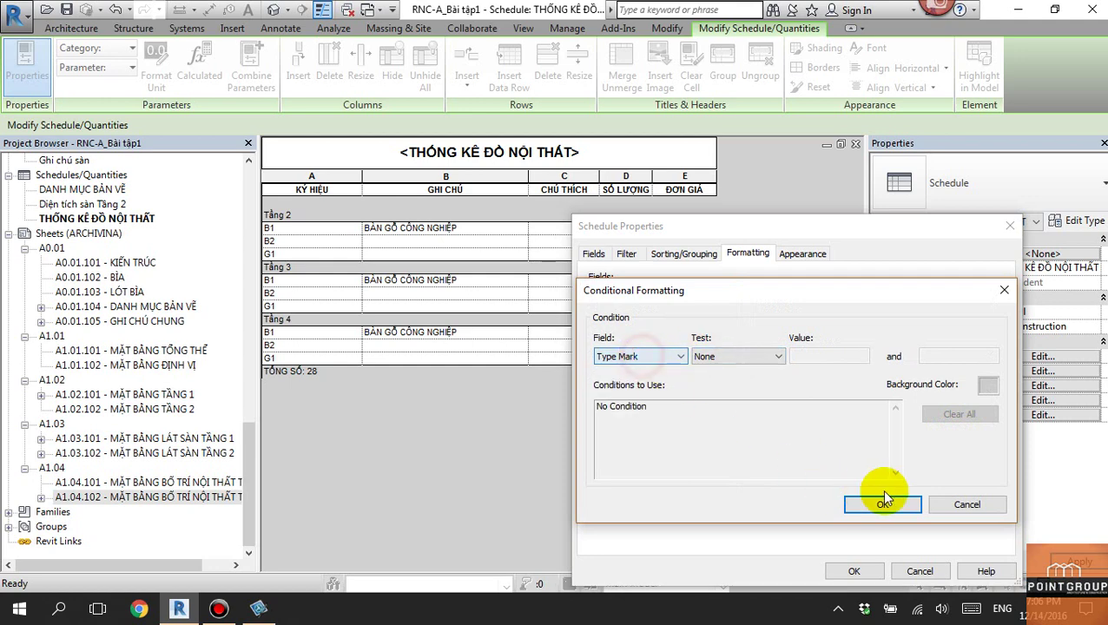
click(881, 501)
click(816, 351)
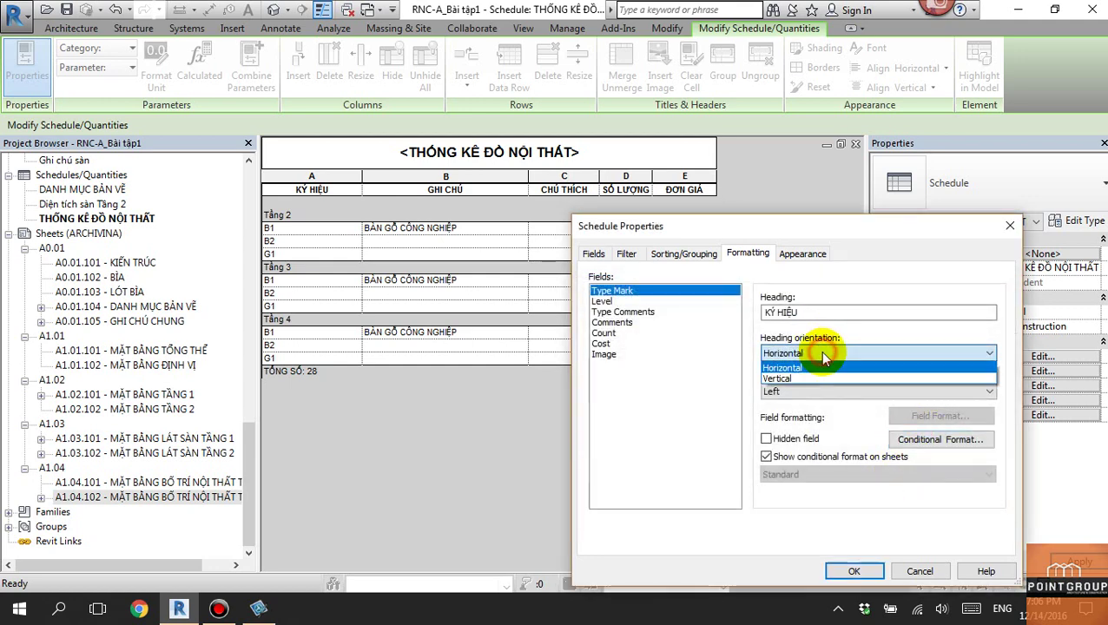
click(816, 365)
click(857, 572)
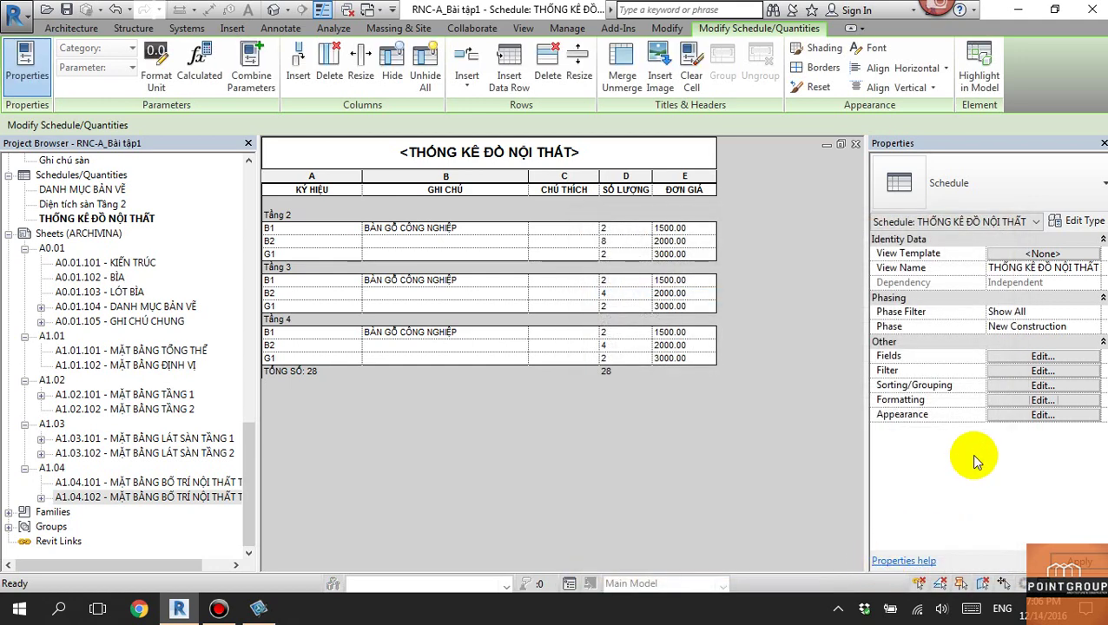
Glance at the appearance settings and the schedule type properties, then close both.
click(1029, 415)
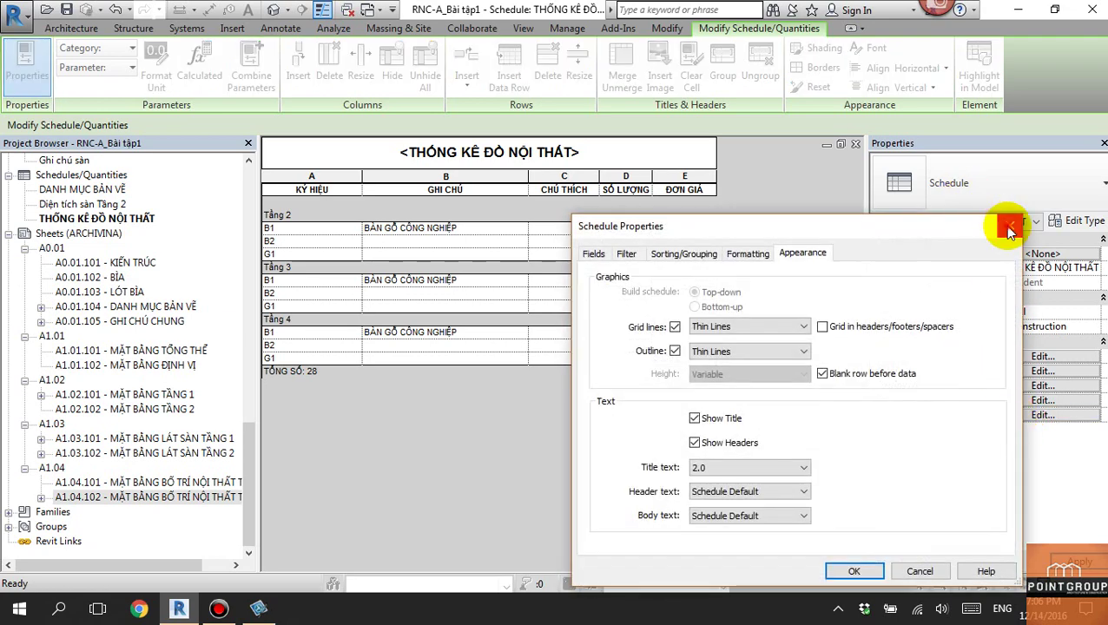
click(1009, 227)
click(1052, 221)
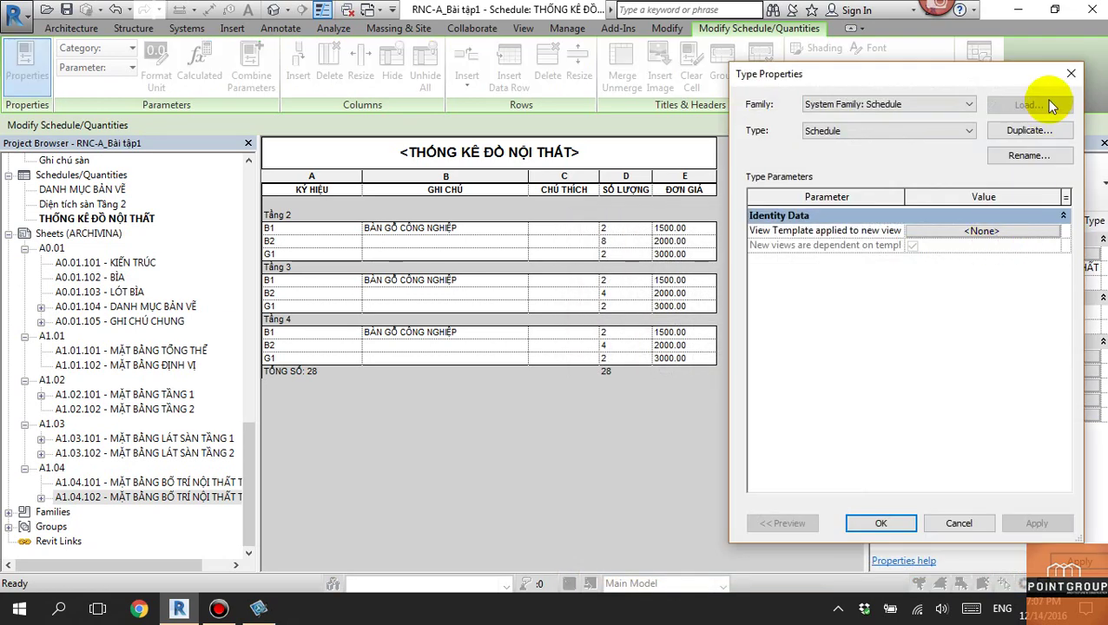
key(Escape)
Set the schedule's header text and body text to the 2.0 text type.
click(1036, 417)
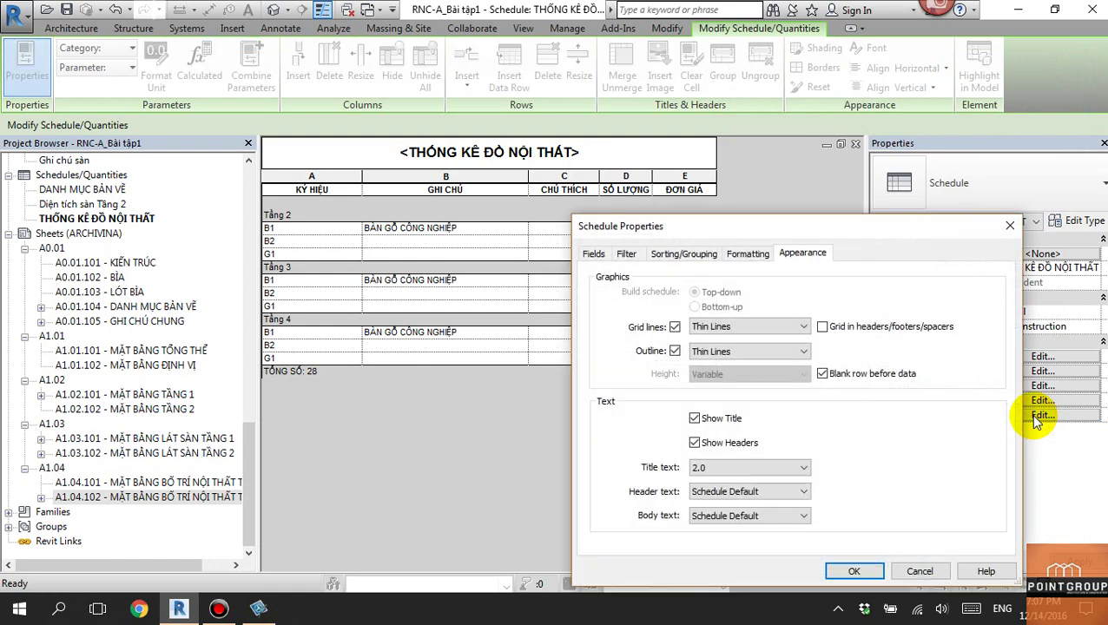
click(778, 499)
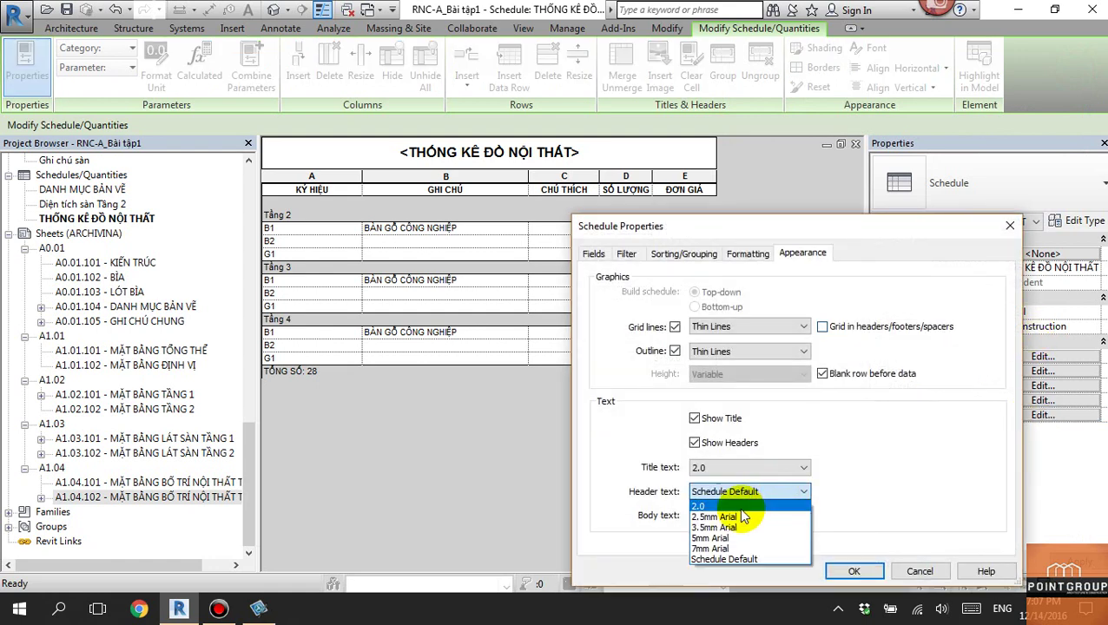
click(738, 507)
click(768, 516)
click(738, 532)
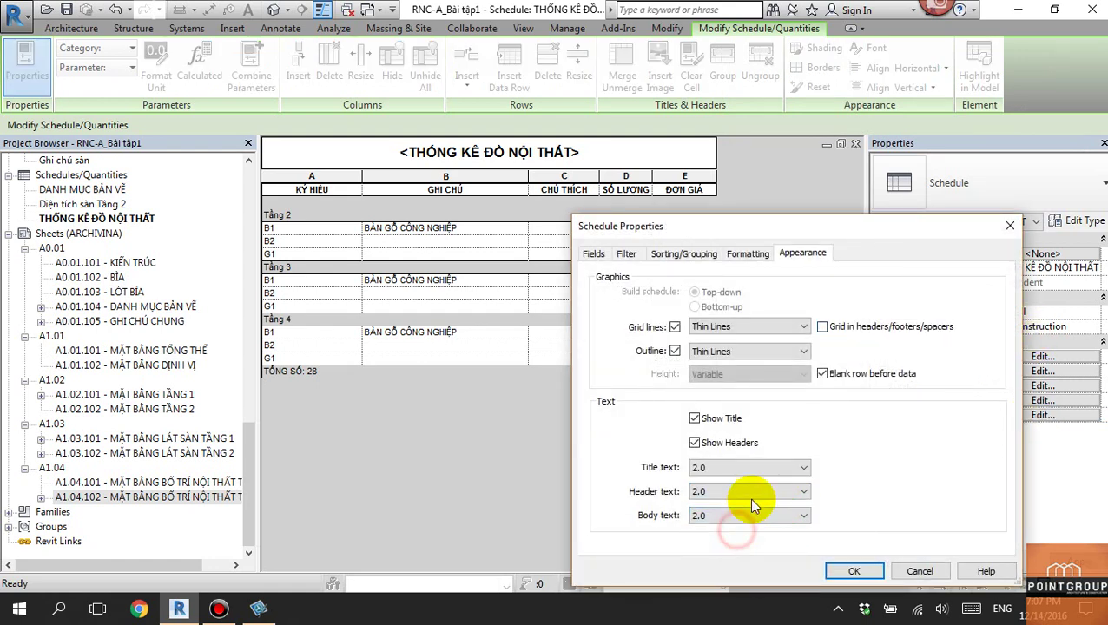
click(851, 572)
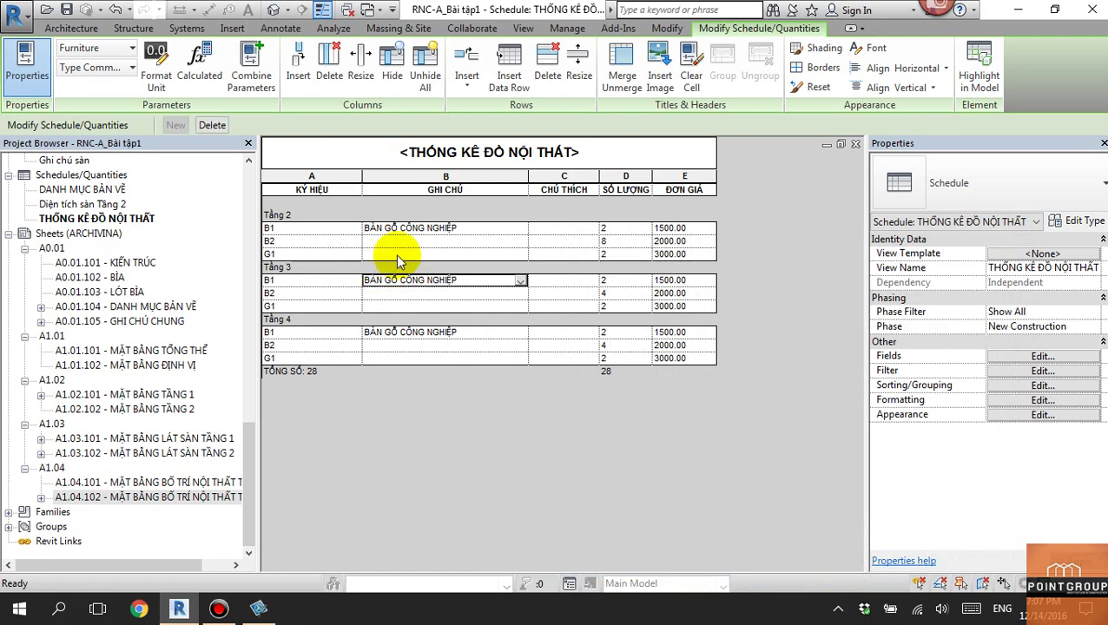
Open sheet A1.04.102 and pan to inspect the whole placed schedule table.
double_click(152, 497)
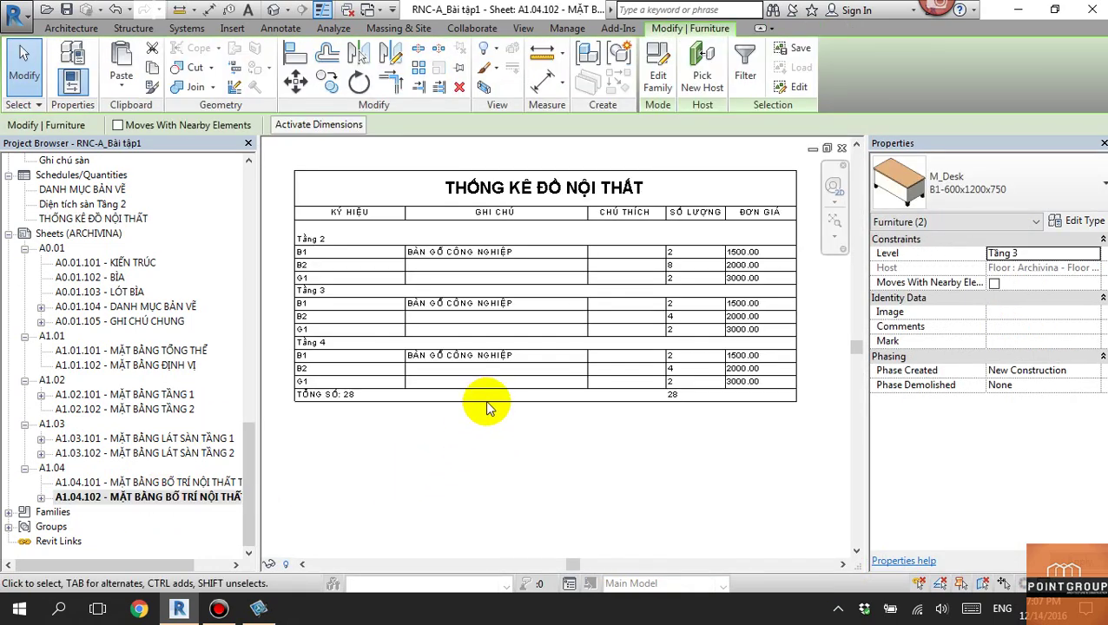
scroll(396, 248, up, 5)
mouse_move(487, 336)
middle_down()
mouse_move(627, 405)
mouse_move(569, 310)
middle_up()
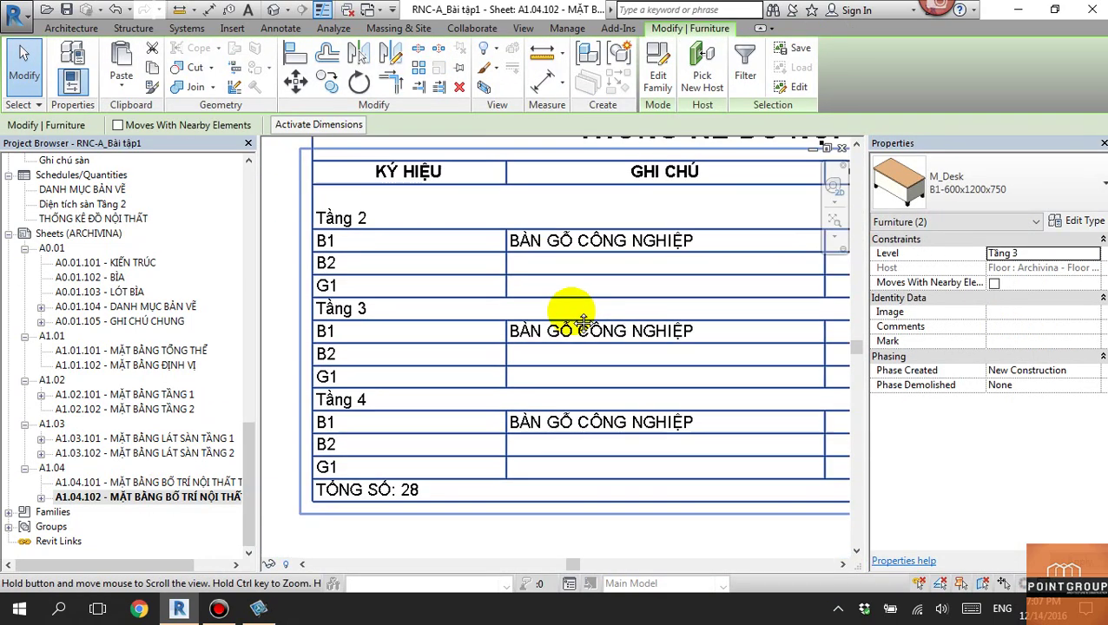
scroll(522, 347, up, 2)
scroll(522, 347, down, 3)
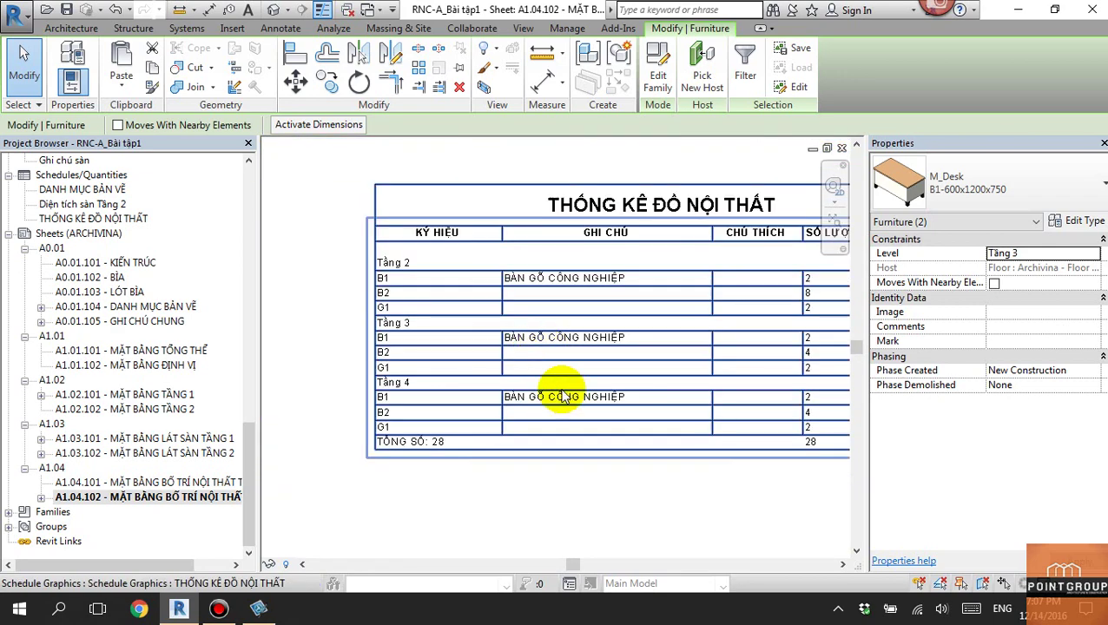
click(601, 504)
middle_drag(601, 505, 520, 507)
scroll(461, 418, down, 1)
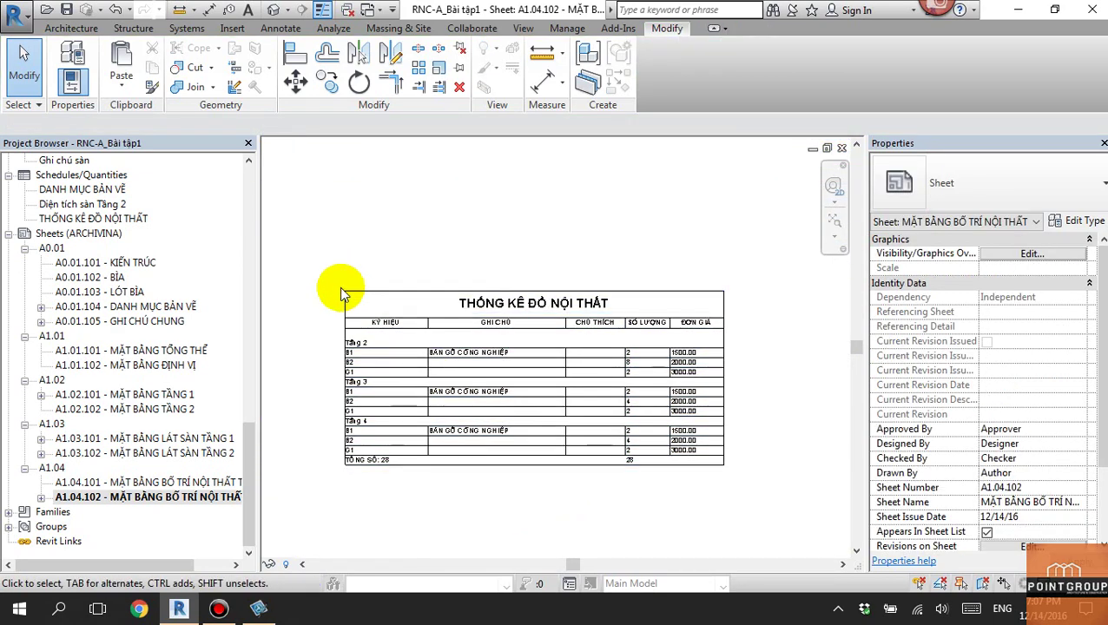
Turn off the schedule's outline in its appearance settings.
double_click(588, 323)
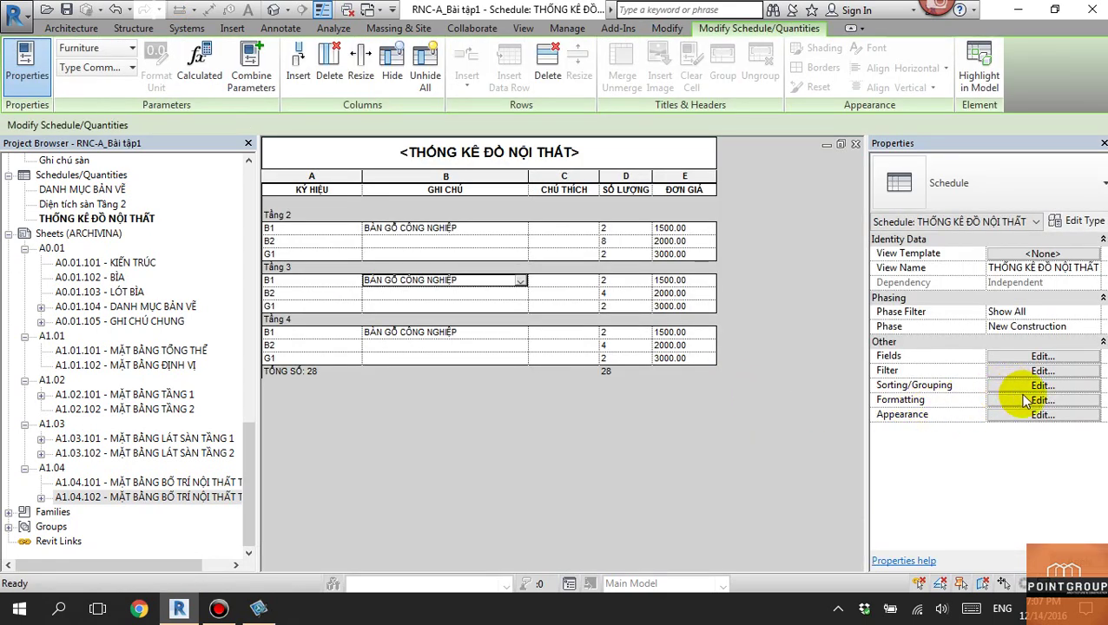
click(1029, 414)
click(675, 351)
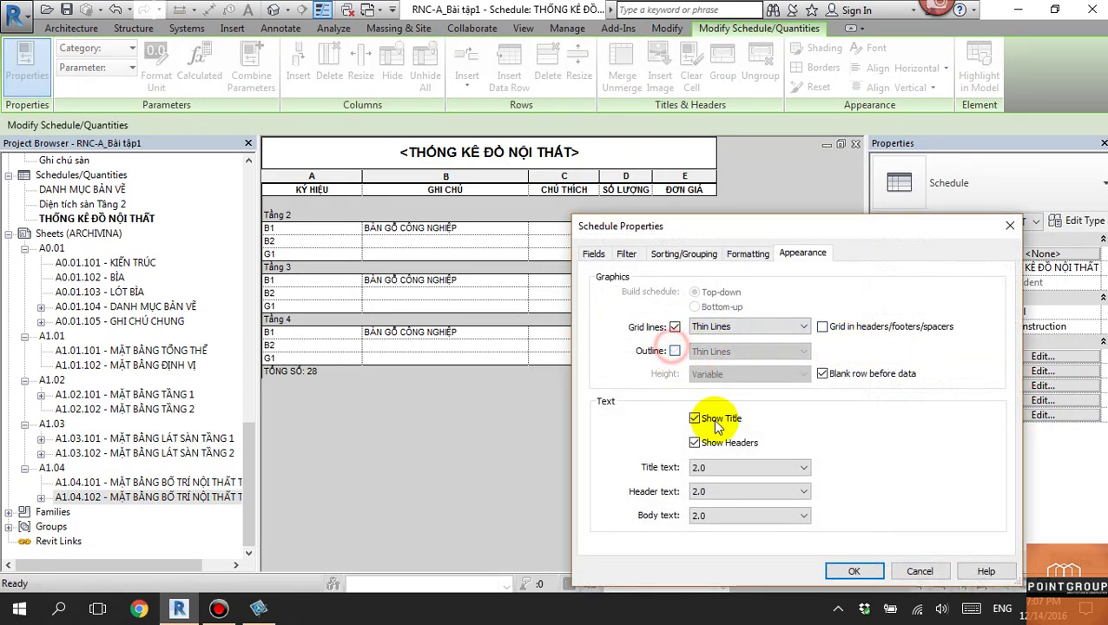
click(834, 565)
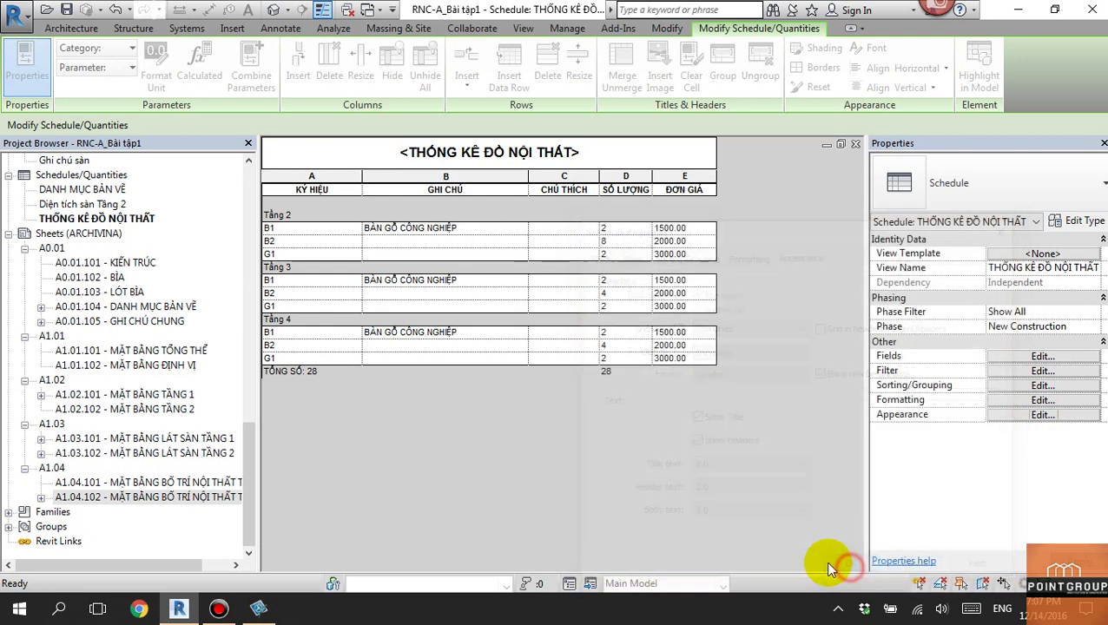
Return to sheet A1.04.102, view the whole sheet, and reopen the placed schedule.
double_click(173, 498)
click(612, 493)
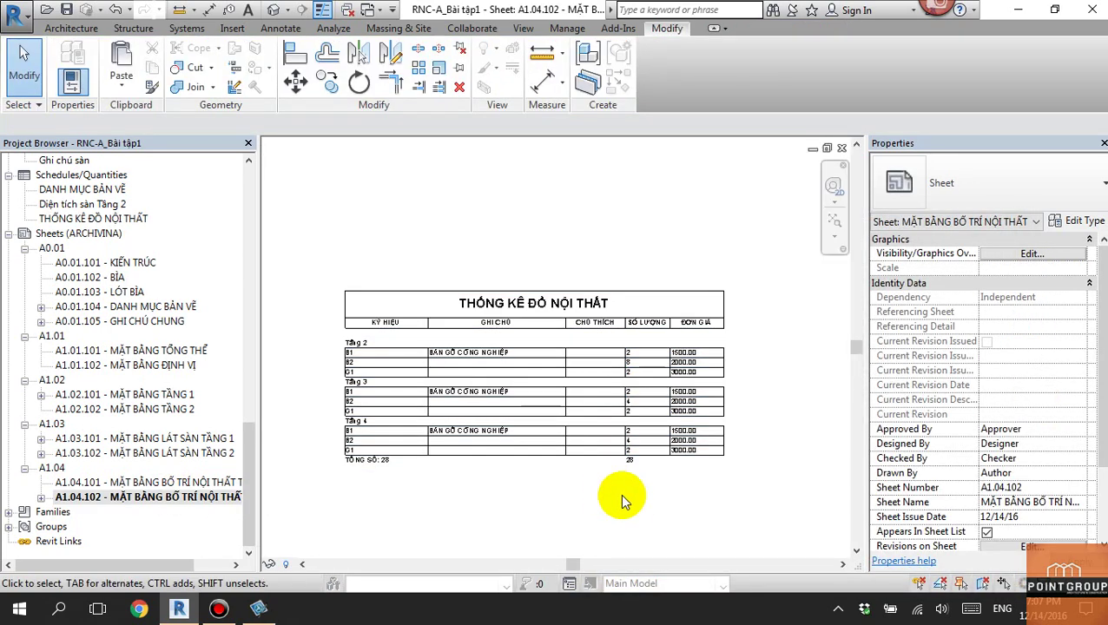
double_click(217, 495)
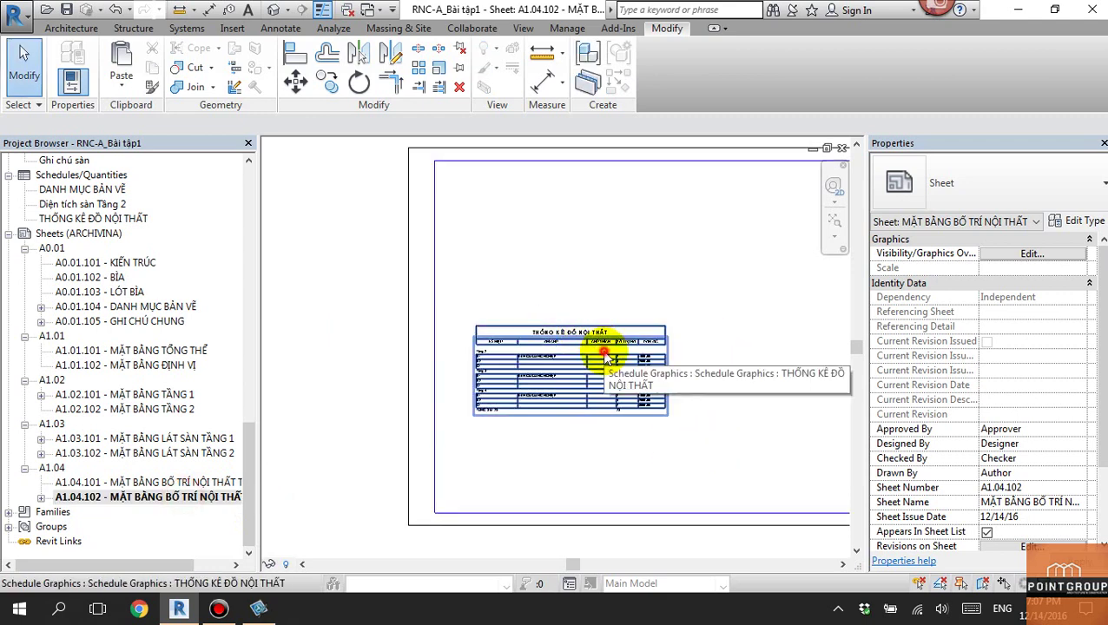
double_click(596, 356)
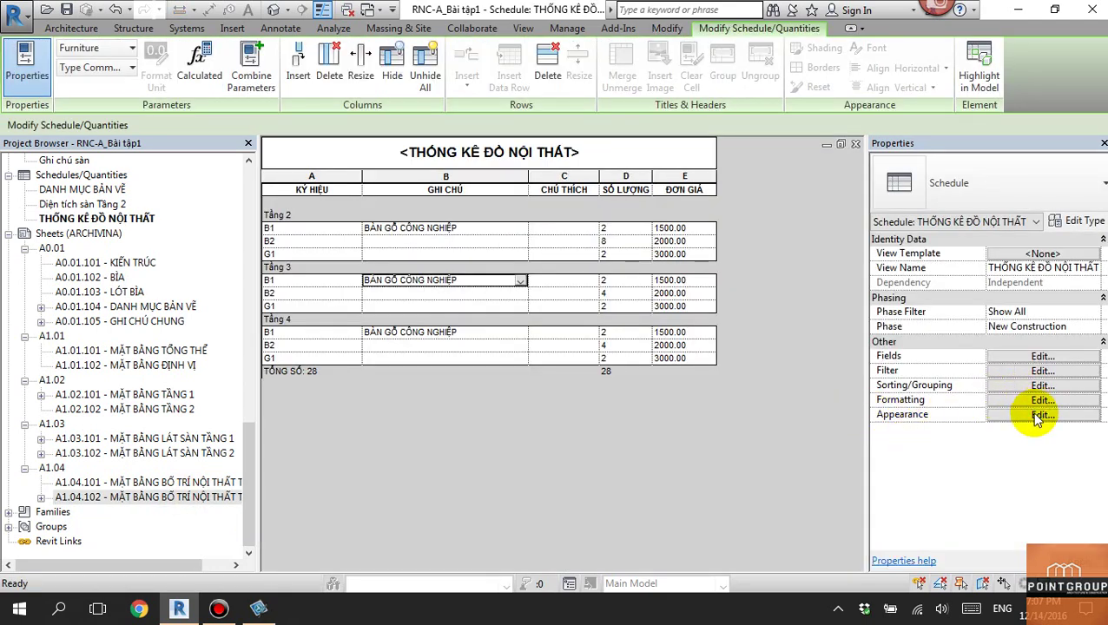
Re-enable the Thin Lines outline and set the grid lines to LINE ARCHIVINA.
click(1041, 415)
click(679, 358)
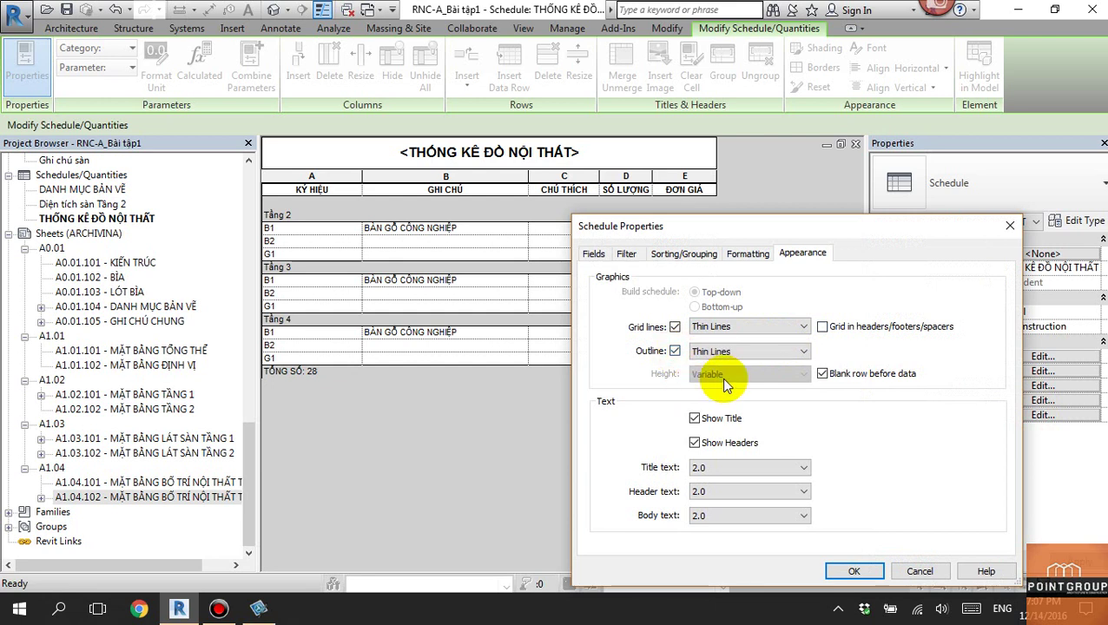
click(797, 352)
click(794, 354)
click(786, 352)
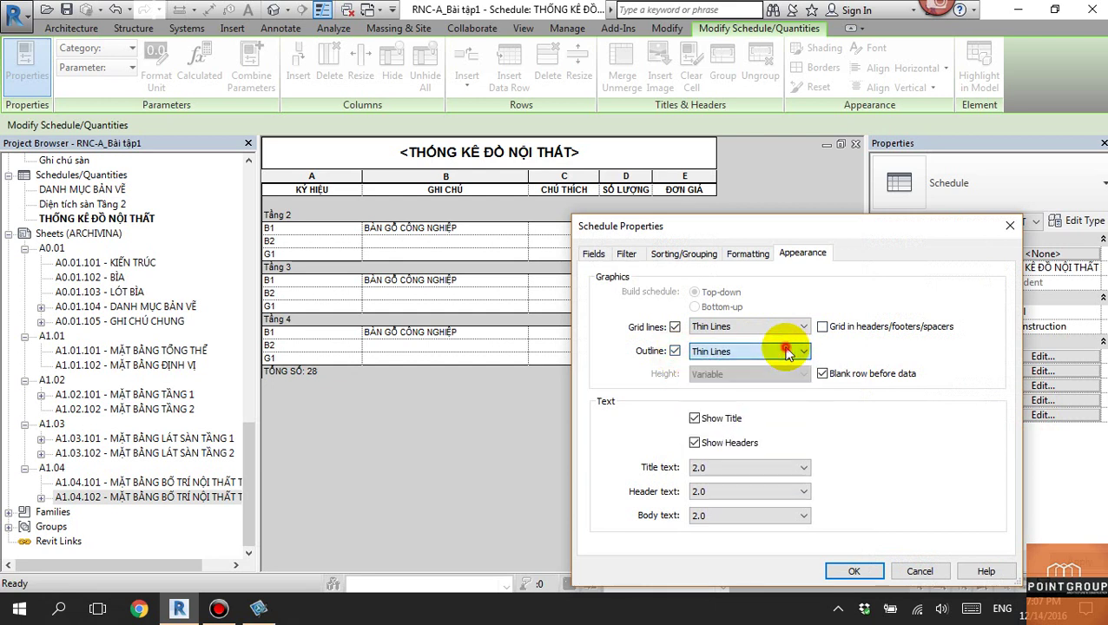
click(780, 326)
click(748, 405)
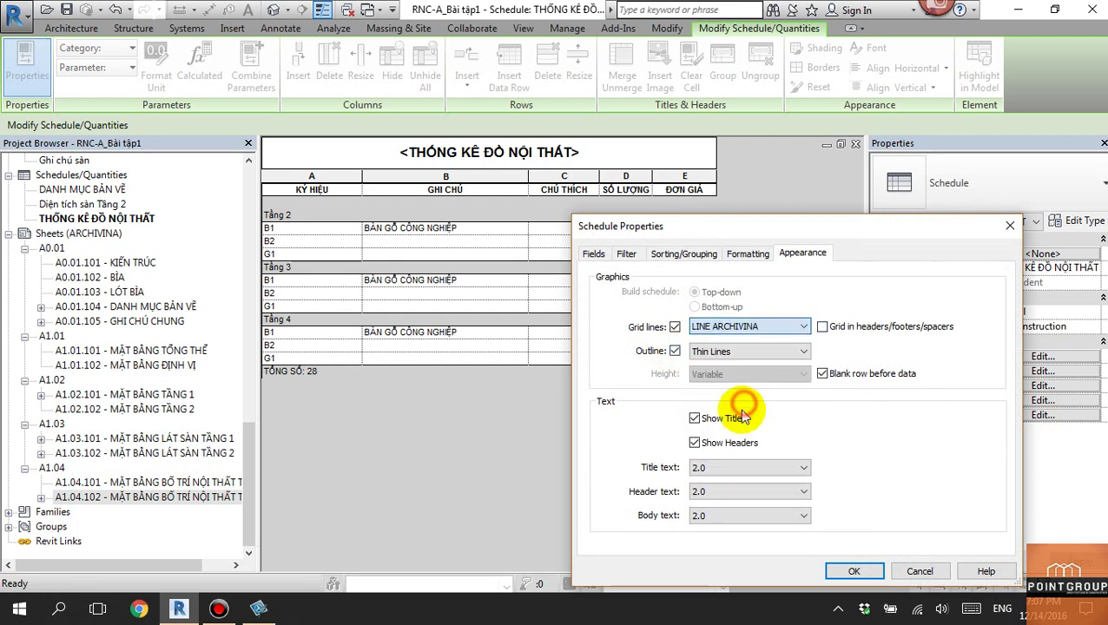
click(855, 570)
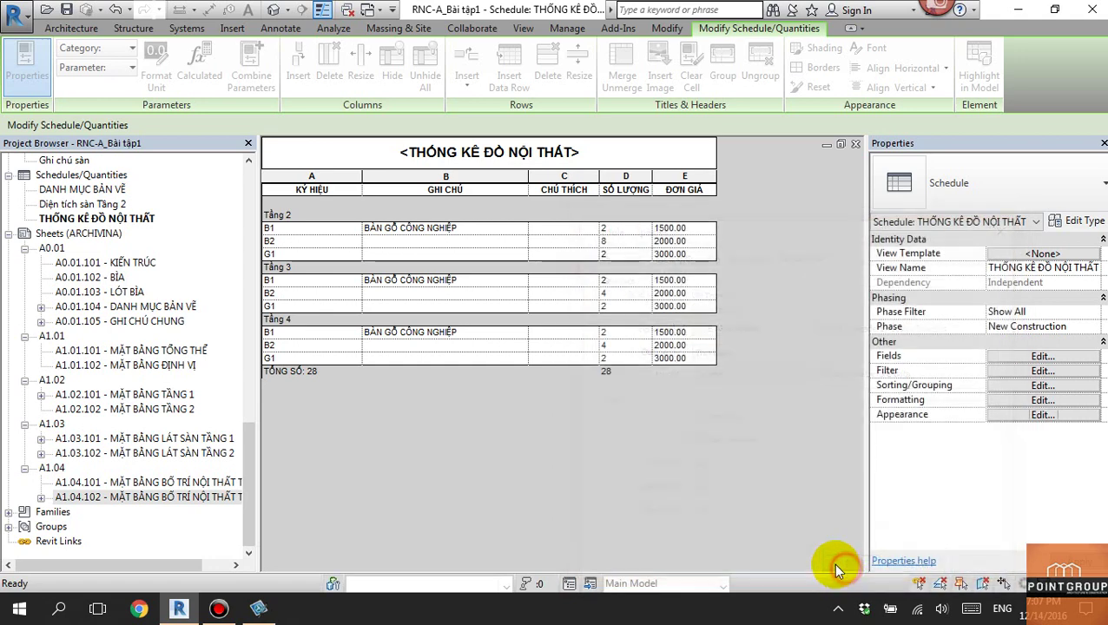
Open sheet A1.04.102 and zoom around to inspect the updated schedule.
double_click(165, 497)
scroll(606, 388, up, 2)
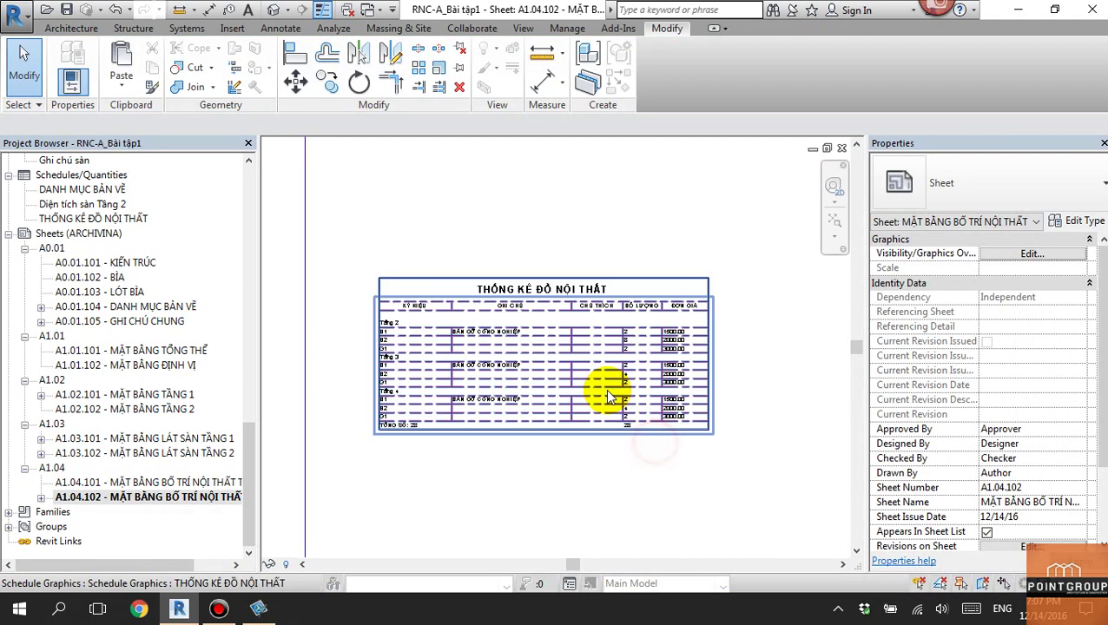
scroll(739, 486, up, 2)
scroll(739, 486, up, 2)
middle_drag(741, 448, 751, 489)
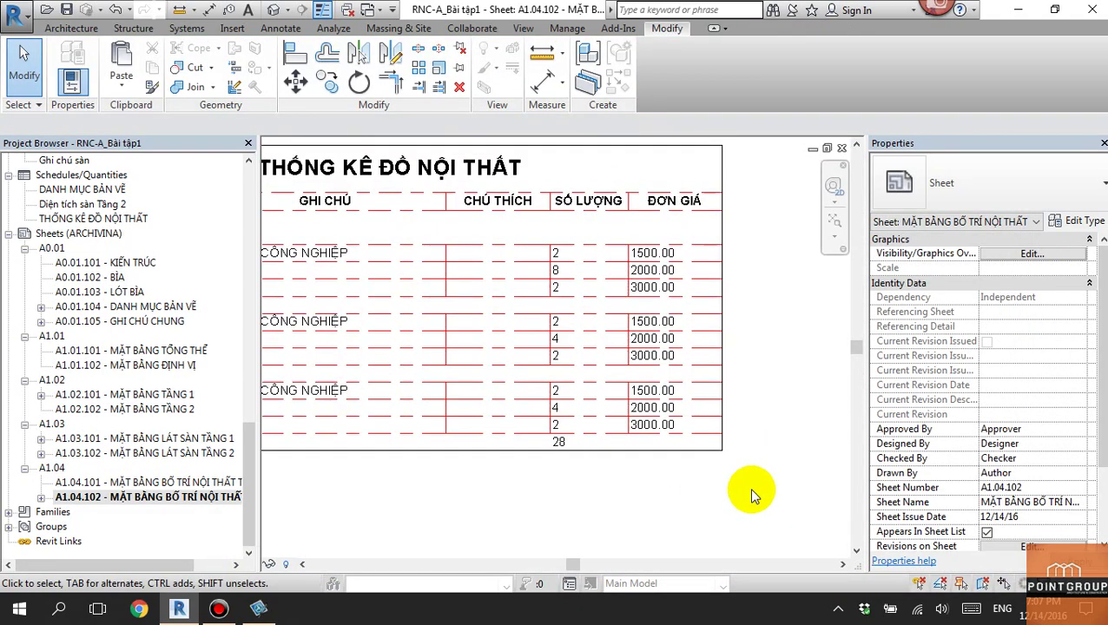
scroll(675, 509, down, 2)
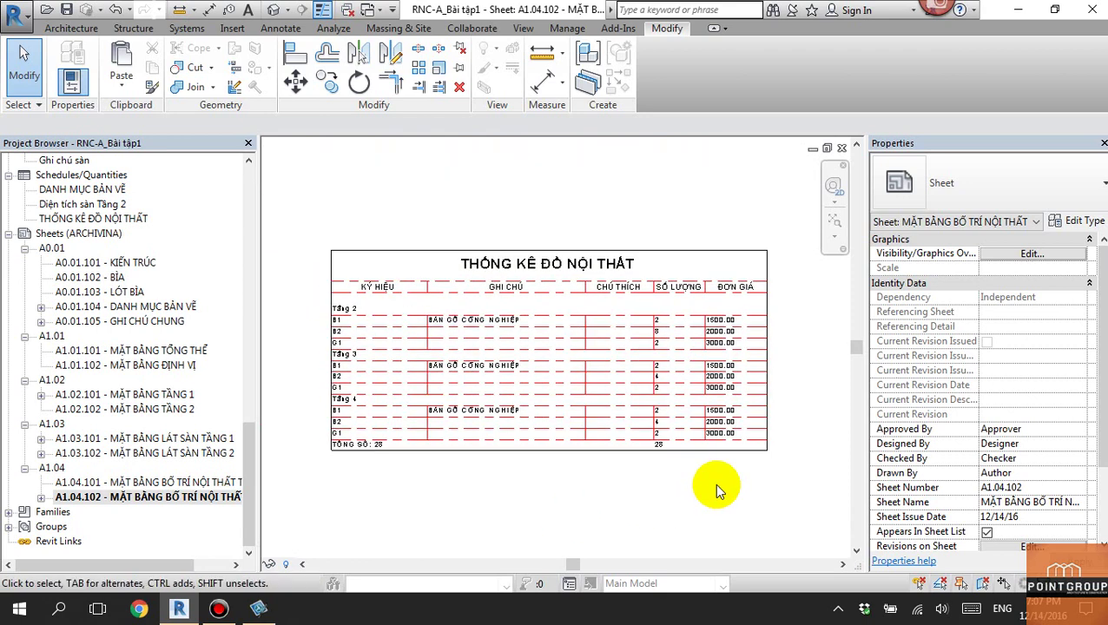
scroll(709, 478, down, 1)
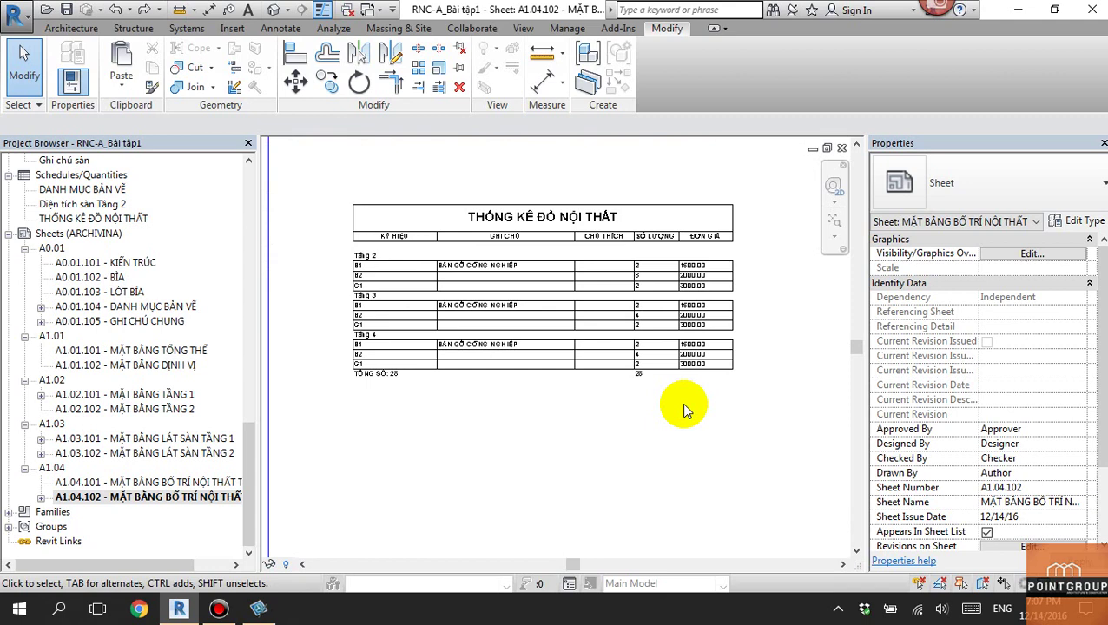
scroll(682, 403, down, 2)
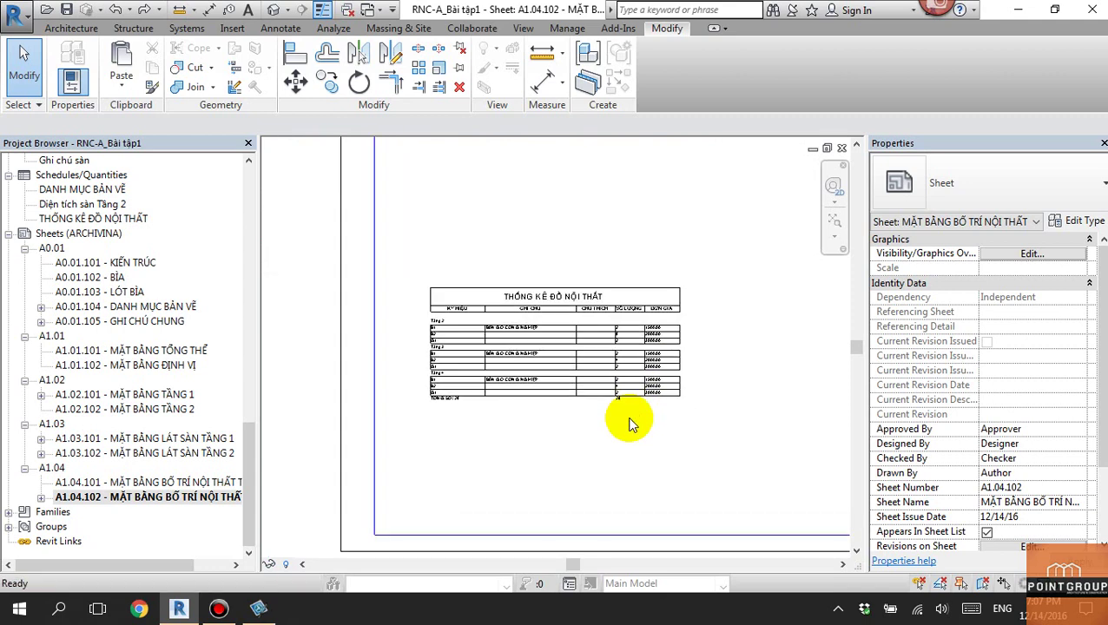